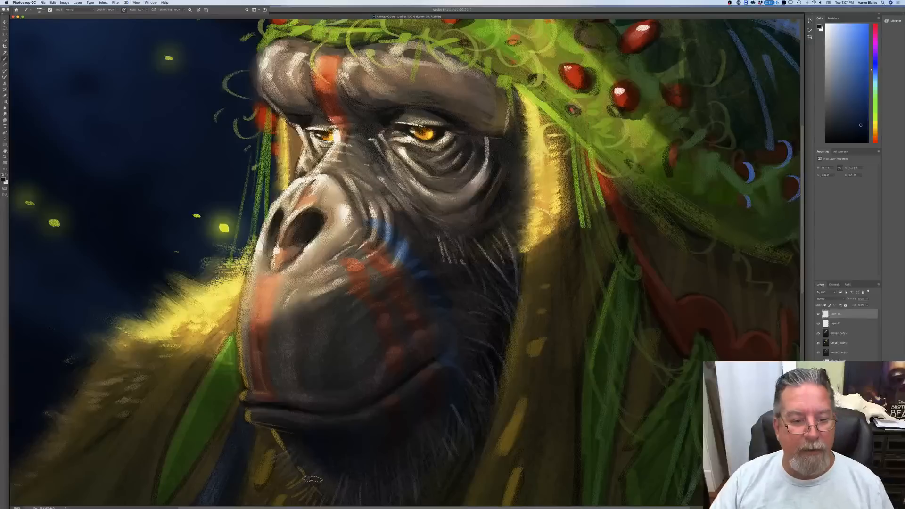
Step: Examine the crowned ape painting from the face up to the crown, and bring the whole canvas into view
scroll(463, 492, up, 10)
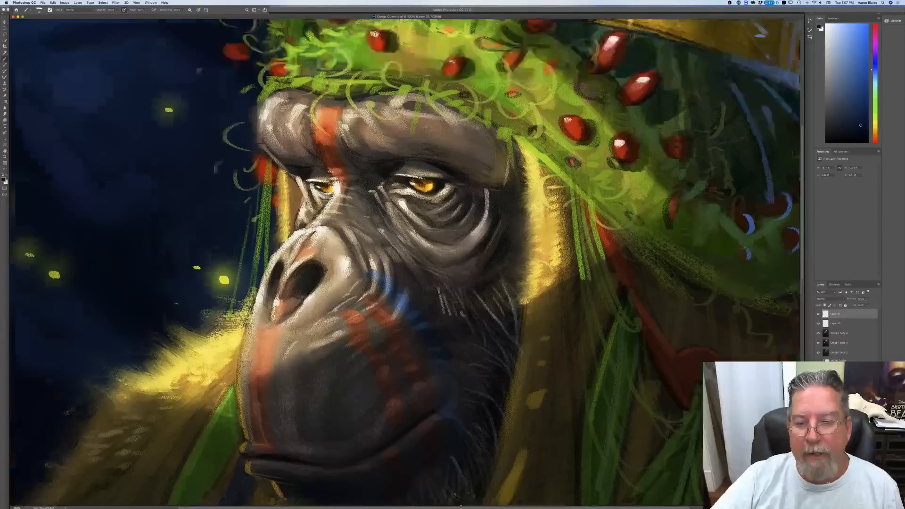
scroll(463, 491, up, 2)
scroll(463, 492, down, 2)
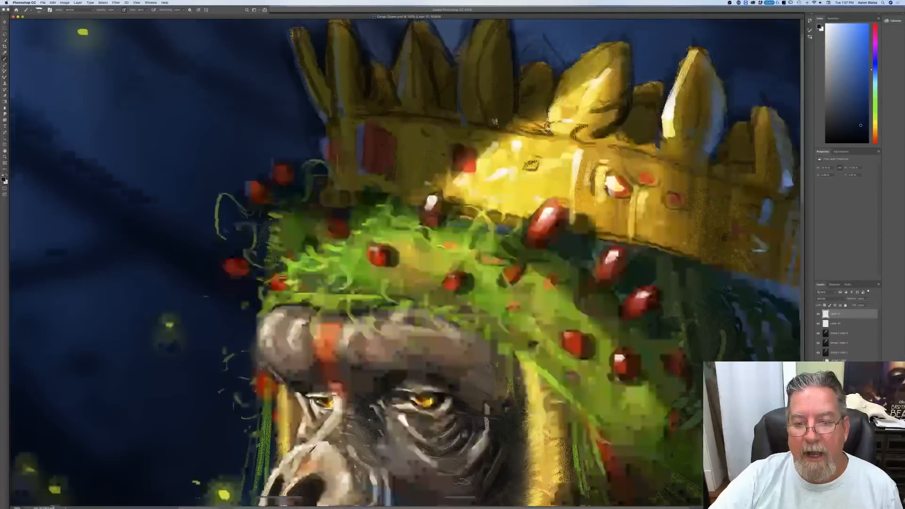
scroll(463, 492, down, 1)
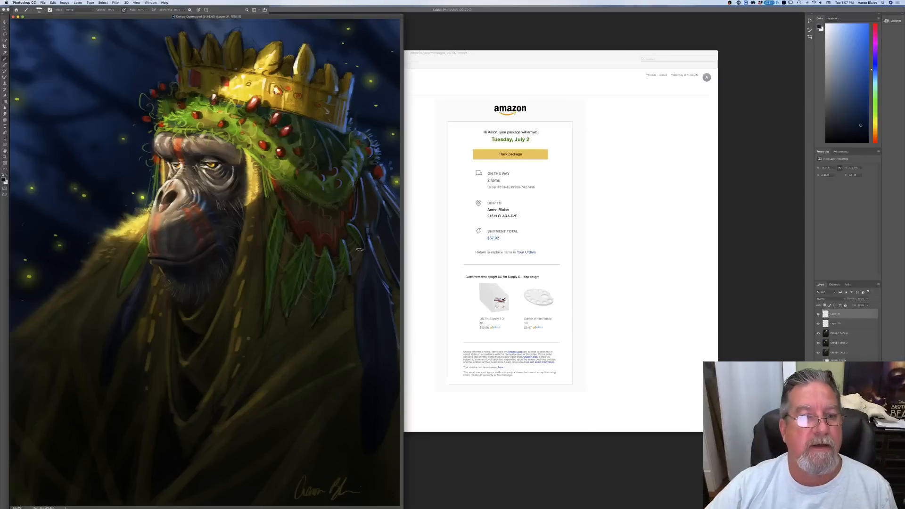
Step: Centre the painting's window in the workspace and put away the mail and Printers & Scanners windows behind it
drag(299, 22, 509, 12)
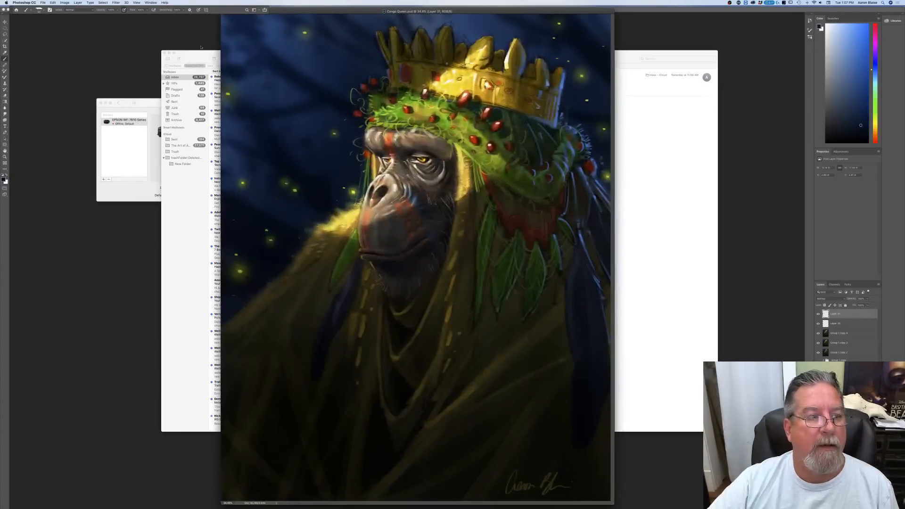
click(170, 54)
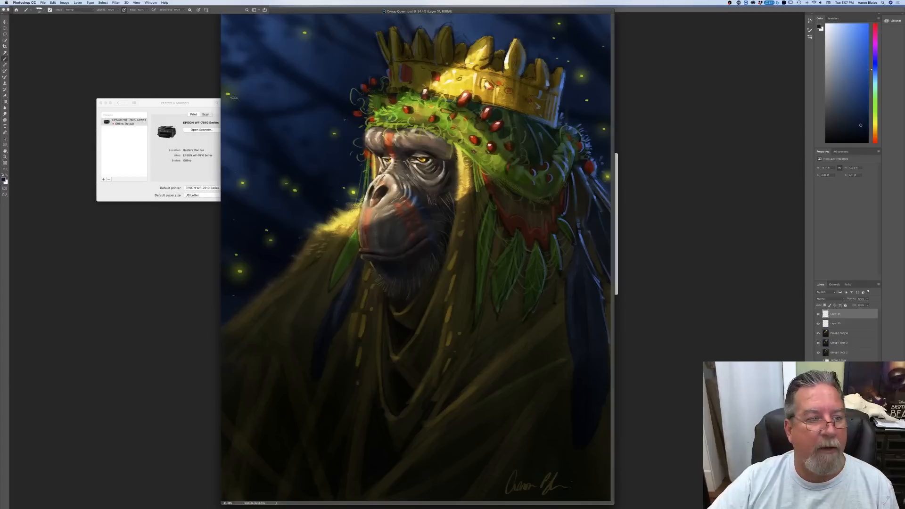
click(141, 105)
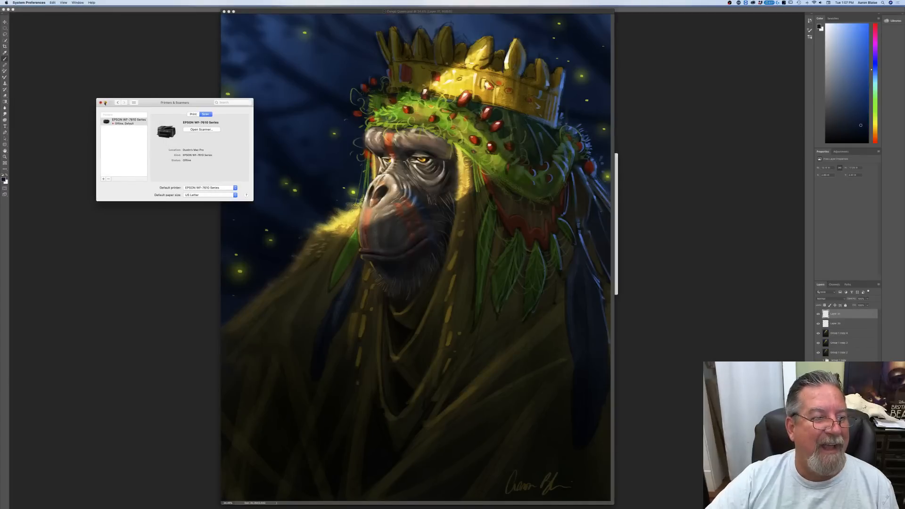
click(105, 102)
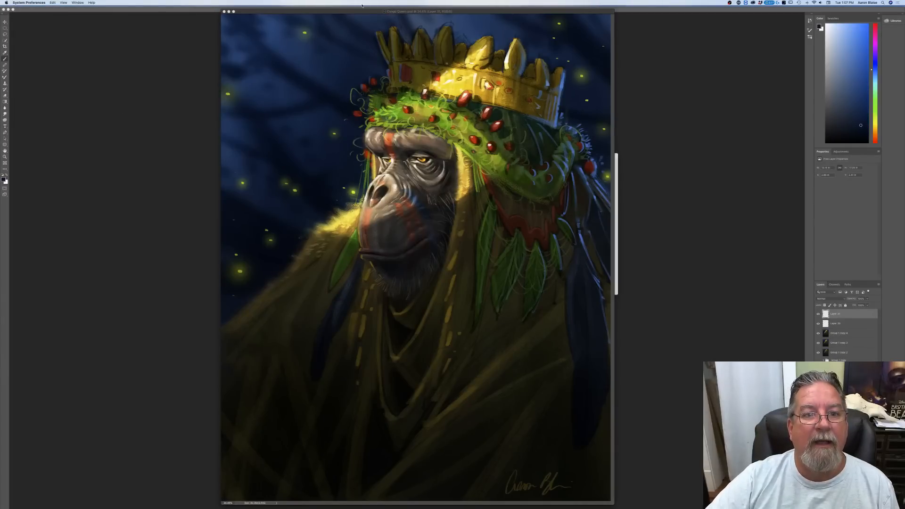
drag(363, 10, 400, 16)
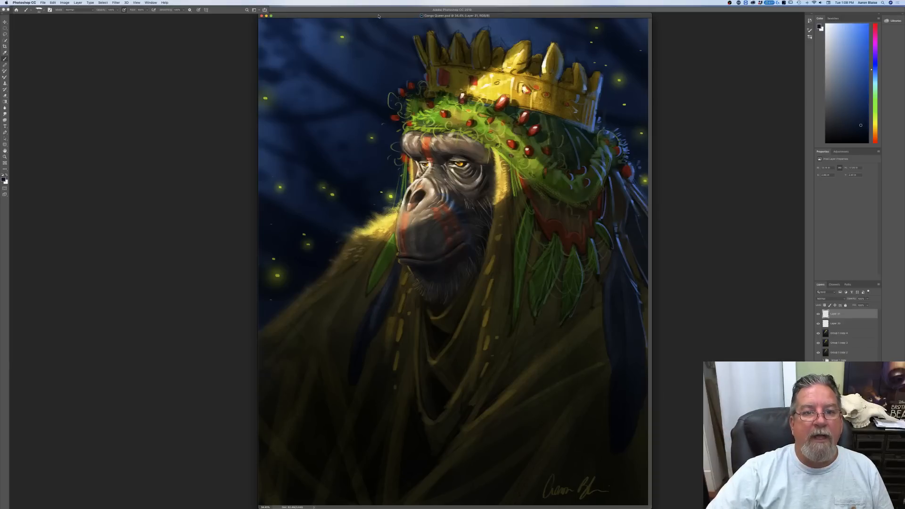
drag(378, 16, 345, 14)
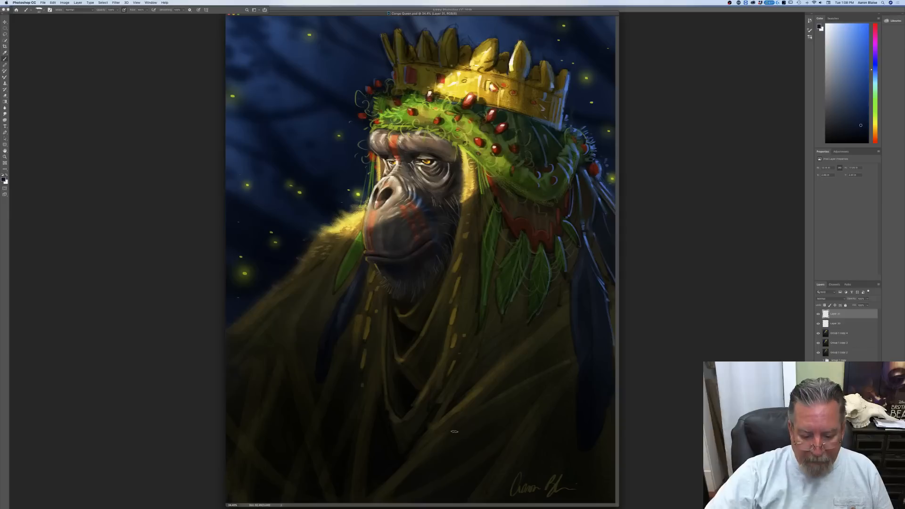
Step: Switch to QuickTime Player, play the Snow Bear teaser video and close it
mouse_move(446, 508)
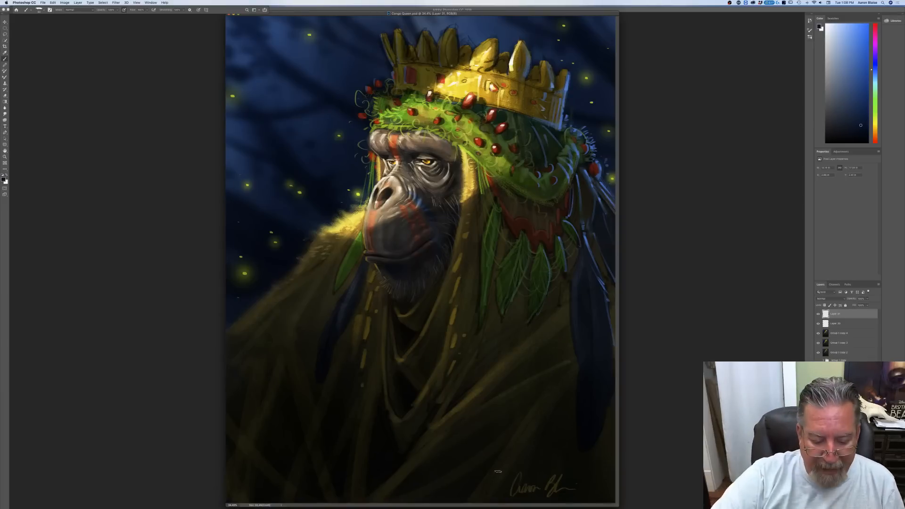
mouse_move(372, 503)
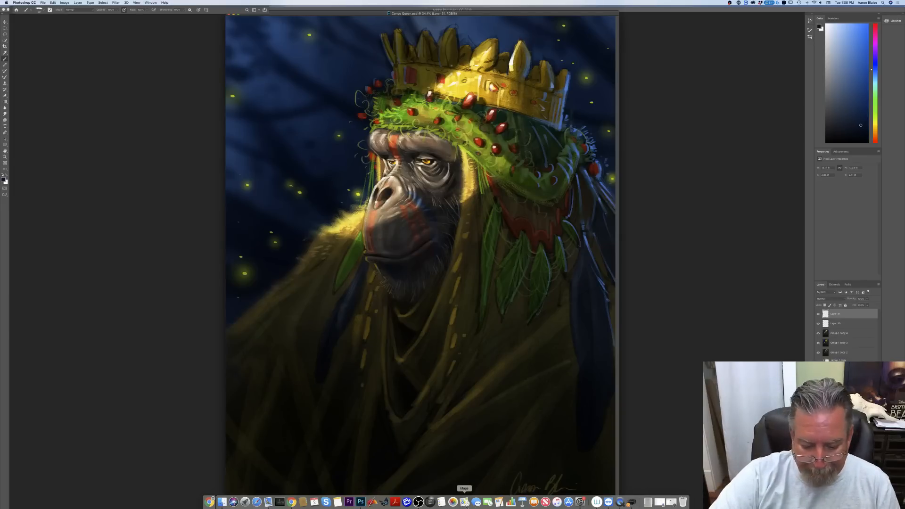
click(620, 502)
mouse_move(464, 486)
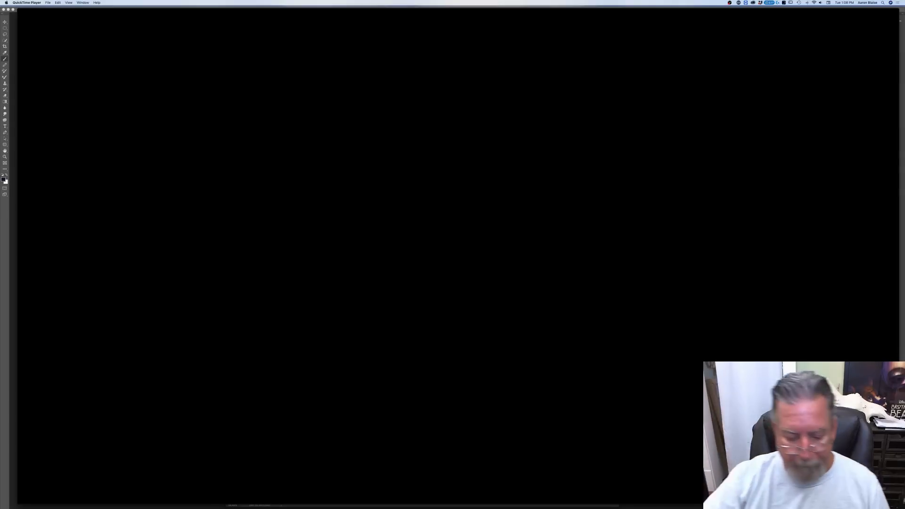
mouse_move(440, 462)
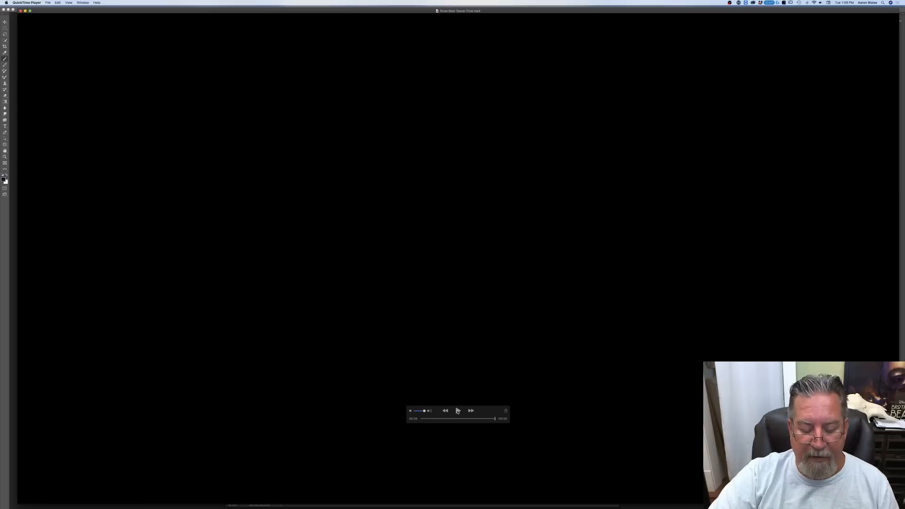
click(458, 411)
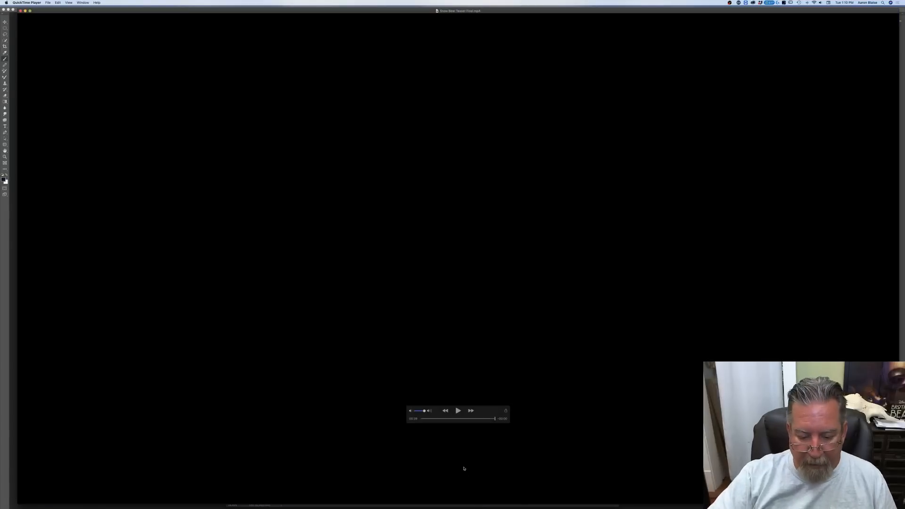
click(457, 411)
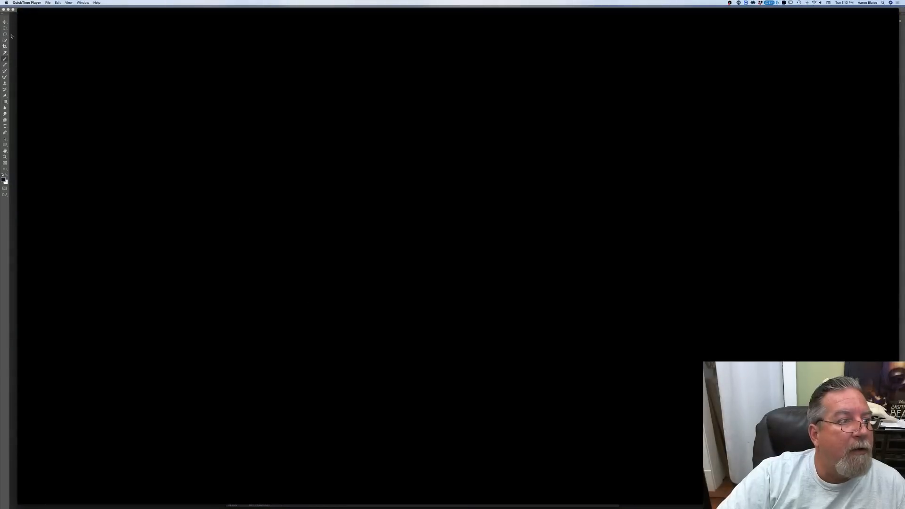
click(20, 11)
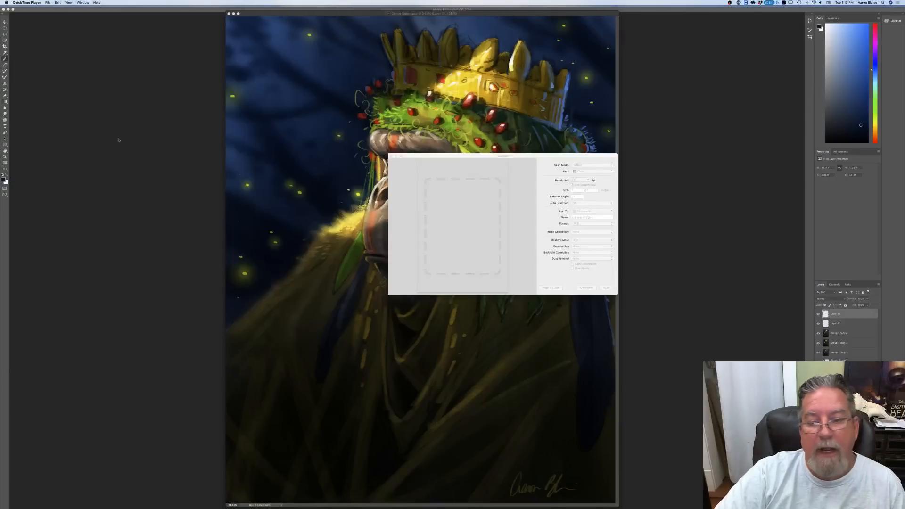
Step: Dismiss the scanner window and close the Congo Queen painting in Photoshop
click(391, 156)
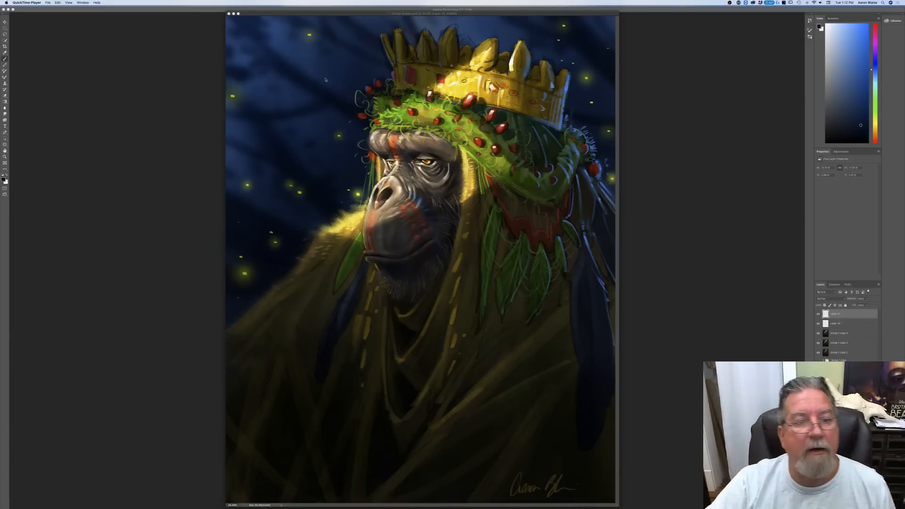
mouse_move(286, 14)
mouse_down()
mouse_move(314, 23)
mouse_move(285, 15)
mouse_move(294, 24)
mouse_up()
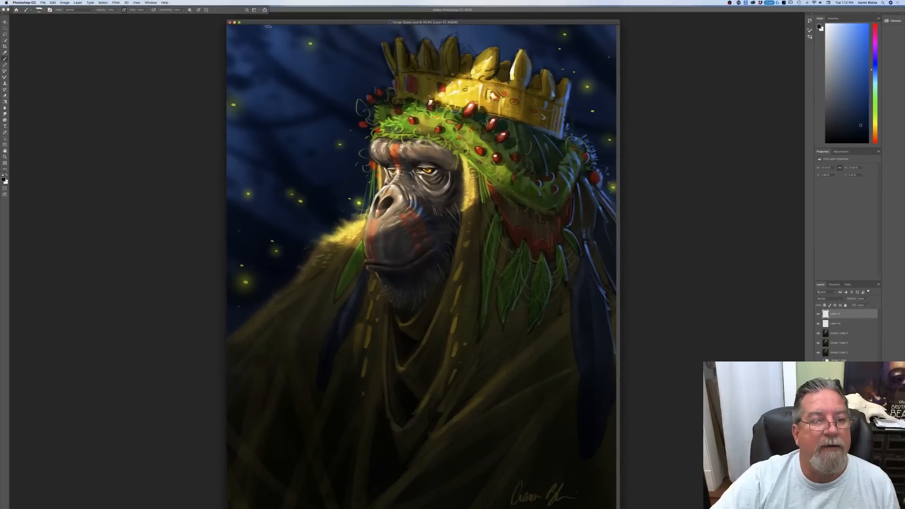
click(230, 23)
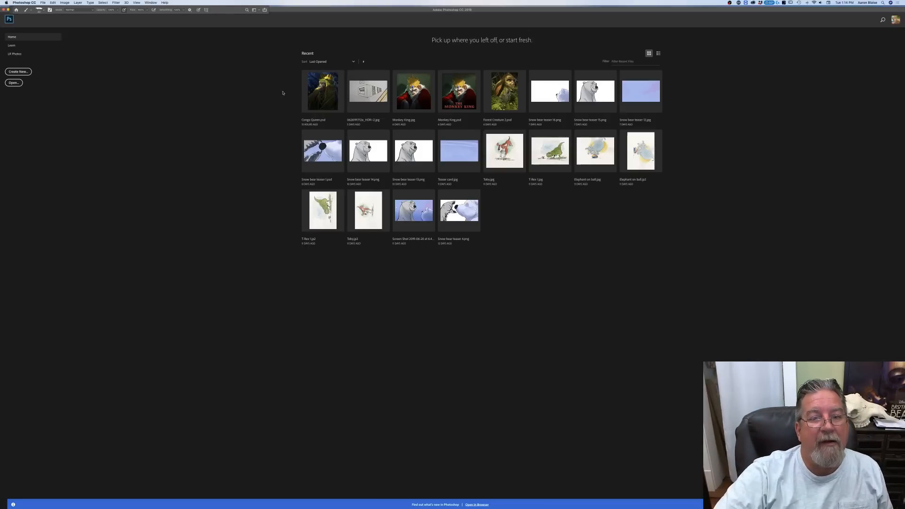
Step: Create a new 20 × 16 inch landscape RGB document with a white background and centre its window in the workspace
click(42, 3)
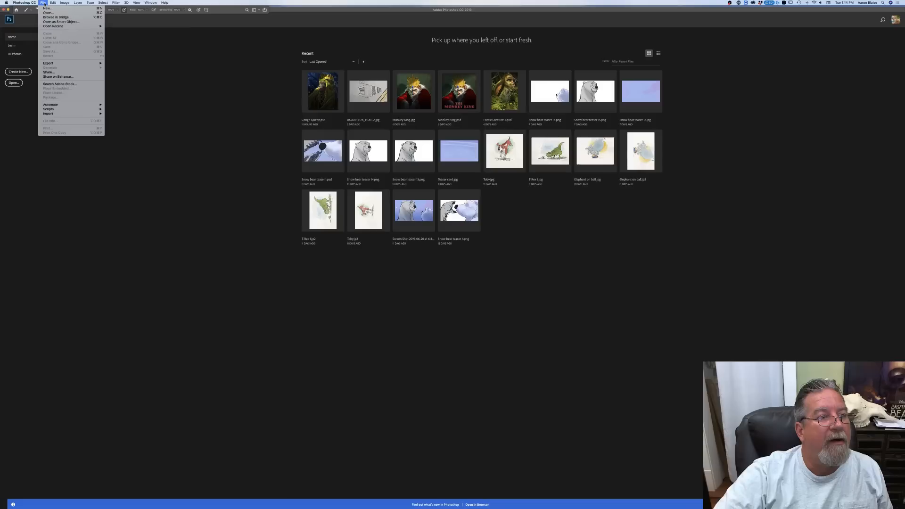
click(47, 9)
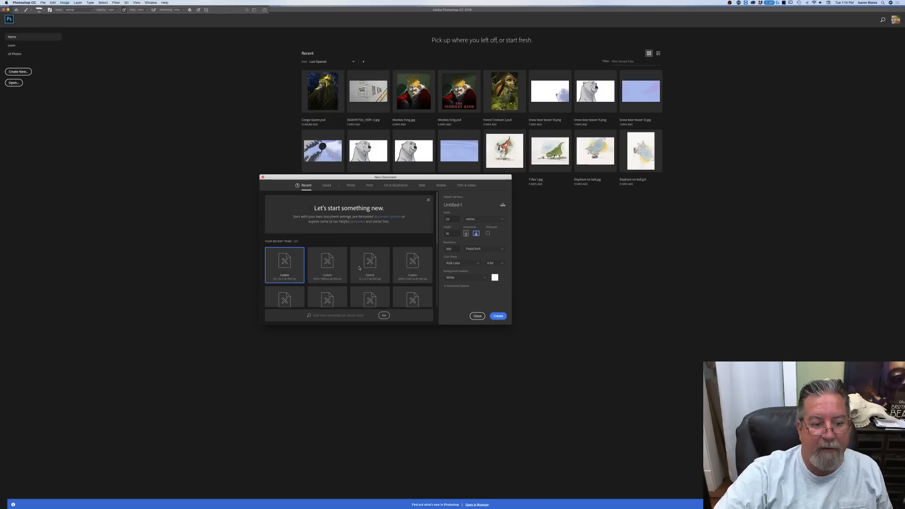
click(497, 317)
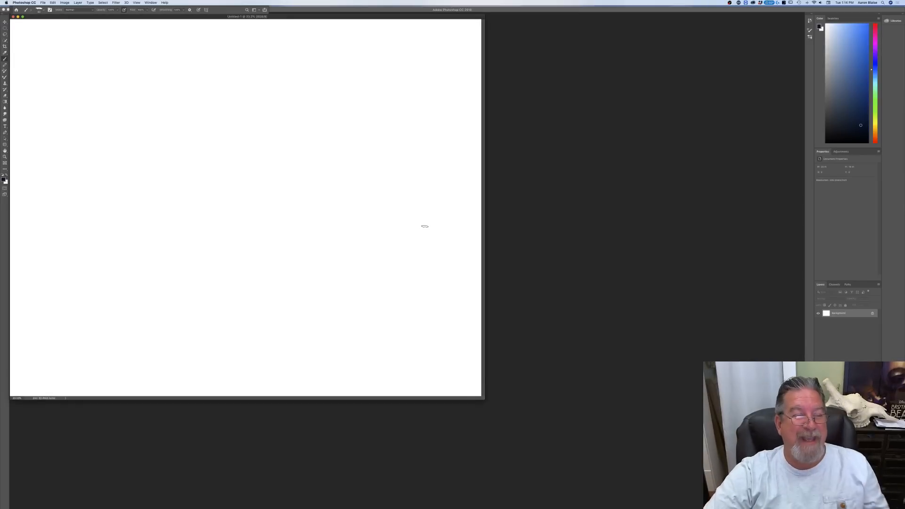
drag(64, 18, 258, 27)
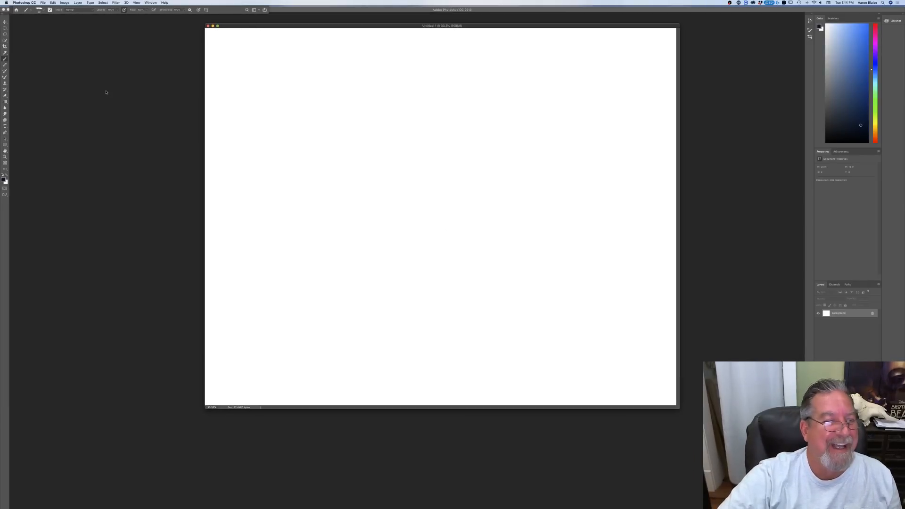
Step: Set the foreground colour to a medium neutral grey and fill the Background layer with it using the Paint Bucket
click(4, 180)
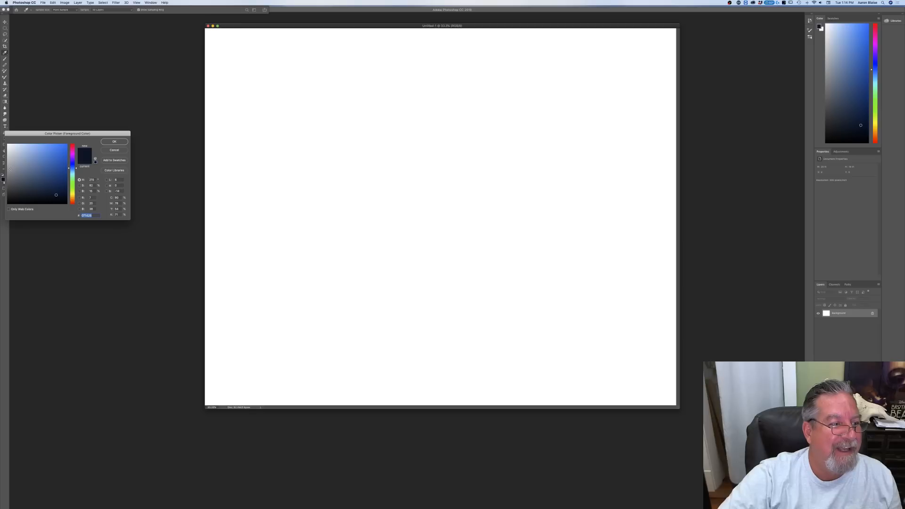
click(10, 169)
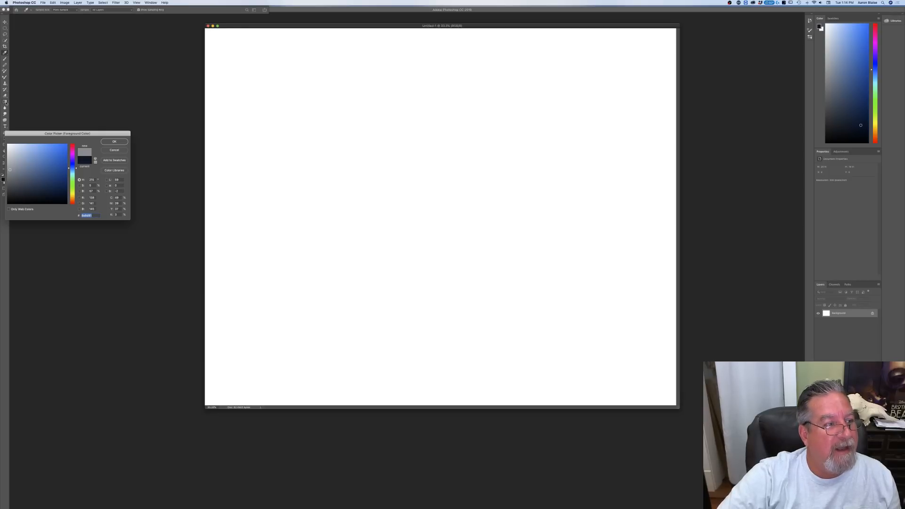
click(115, 141)
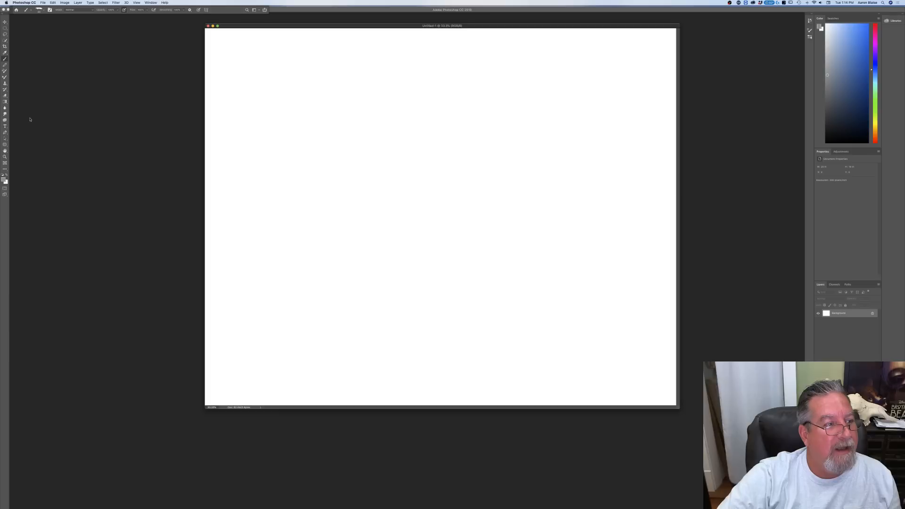
click(5, 102)
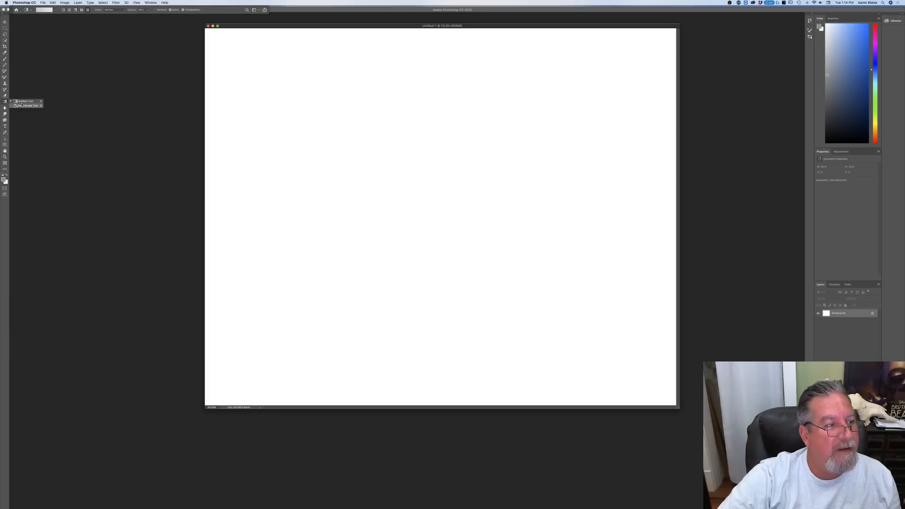
click(434, 237)
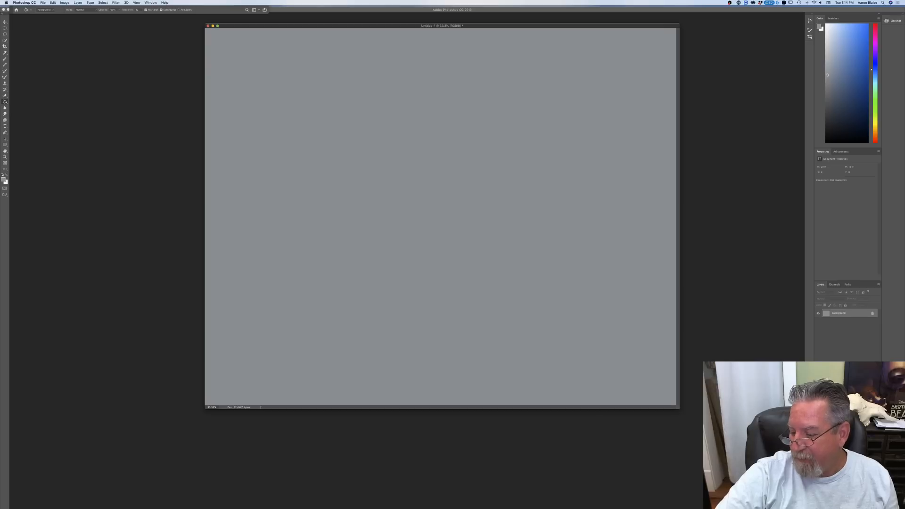
Step: Add an empty layer above the grey background and set the foreground colour to a very dark brown
key(super+shift+alt+n)
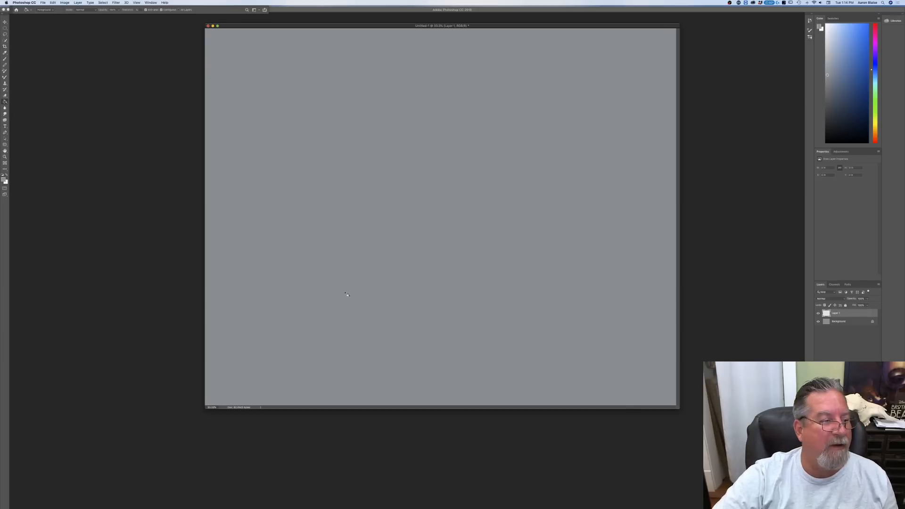
click(3, 179)
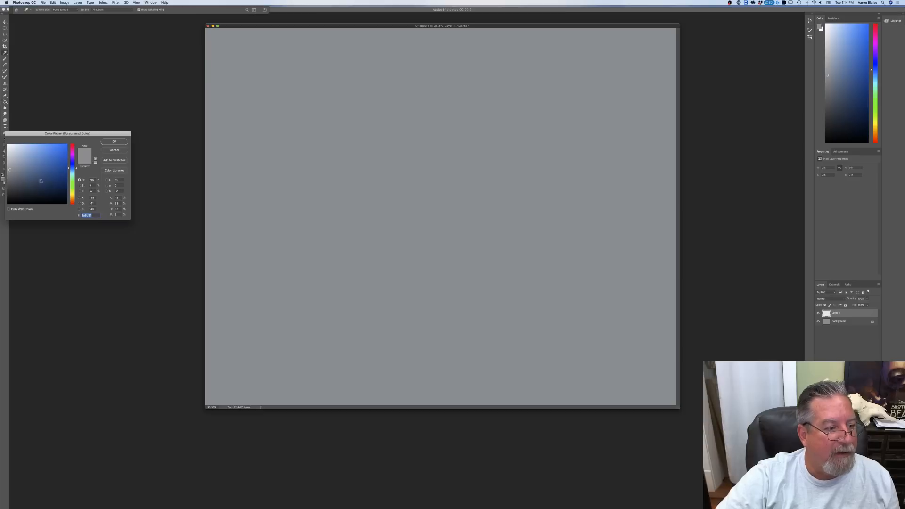
click(72, 199)
click(30, 200)
click(114, 142)
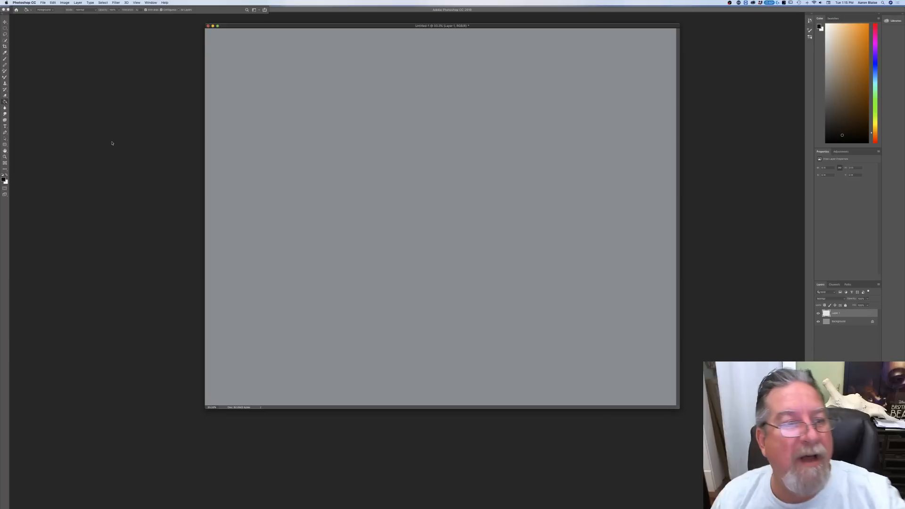
Step: Switch to Chrome, place its window over the canvas and capture a screenshot of just the large spotted hyena photo
drag(268, 27, 242, 31)
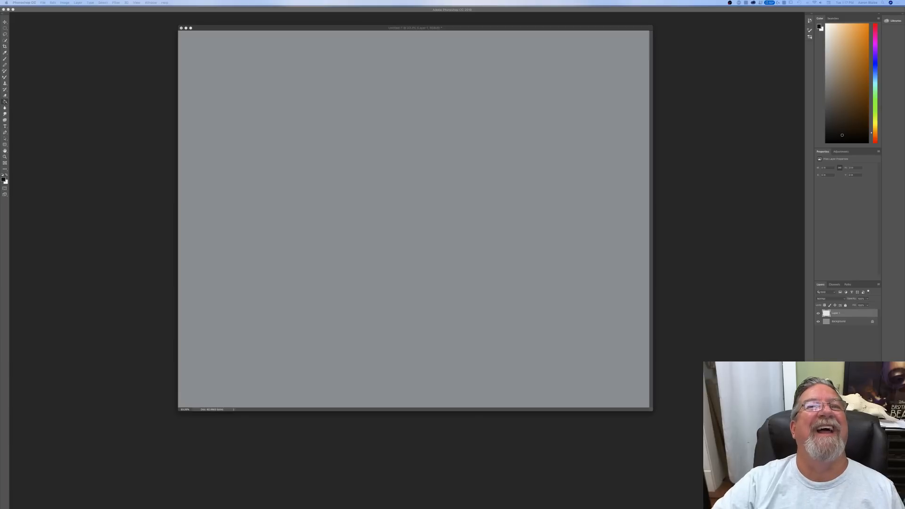
drag(648, 1, 579, 160)
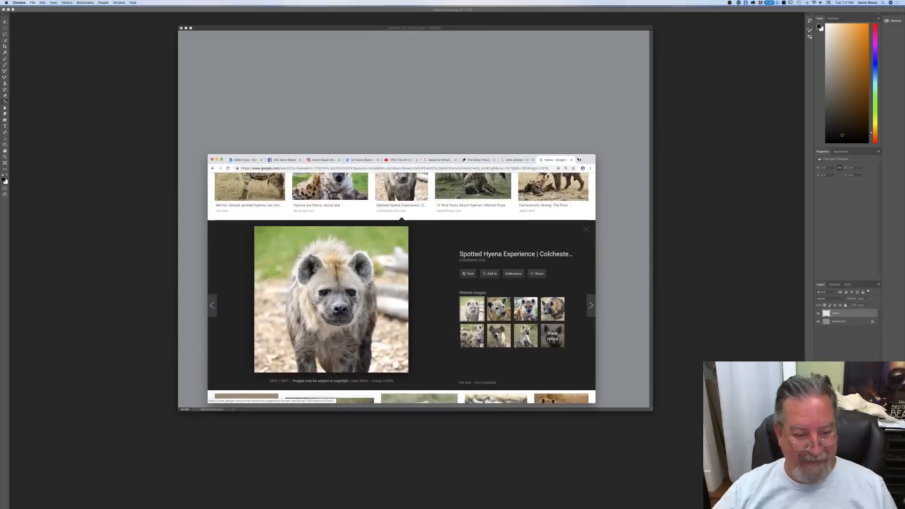
key(super+shift+4)
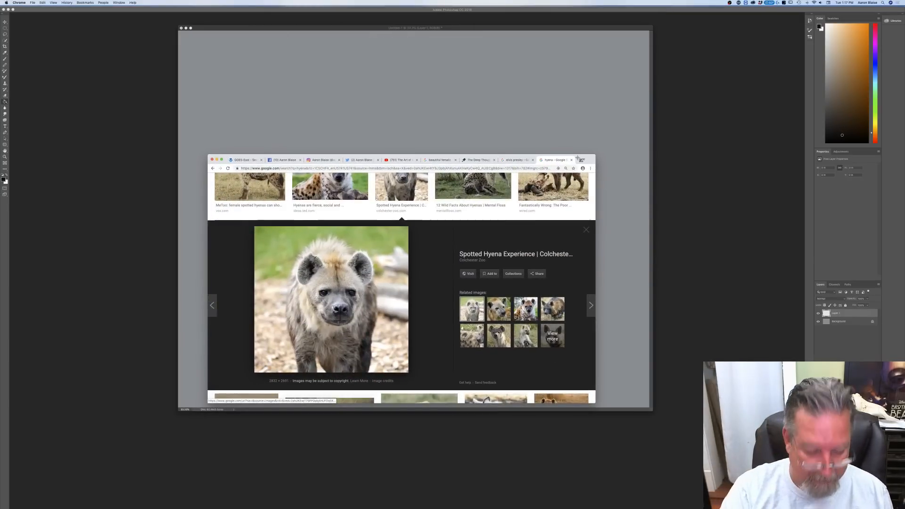
drag(254, 226, 412, 374)
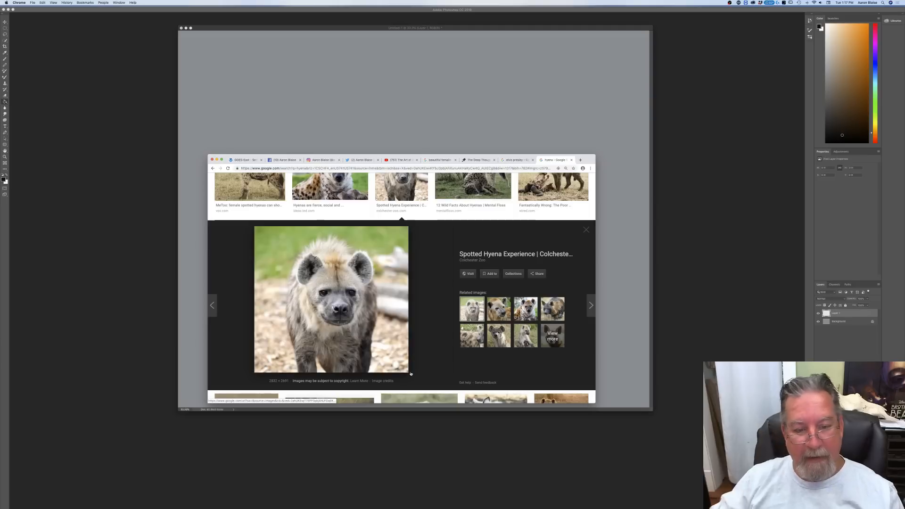
Step: Preview other hyena photos in the image results, including the Wikipedia head profile and the front-facing portrait from The Conversation
scroll(469, 305, up, 1)
scroll(469, 305, up, 5)
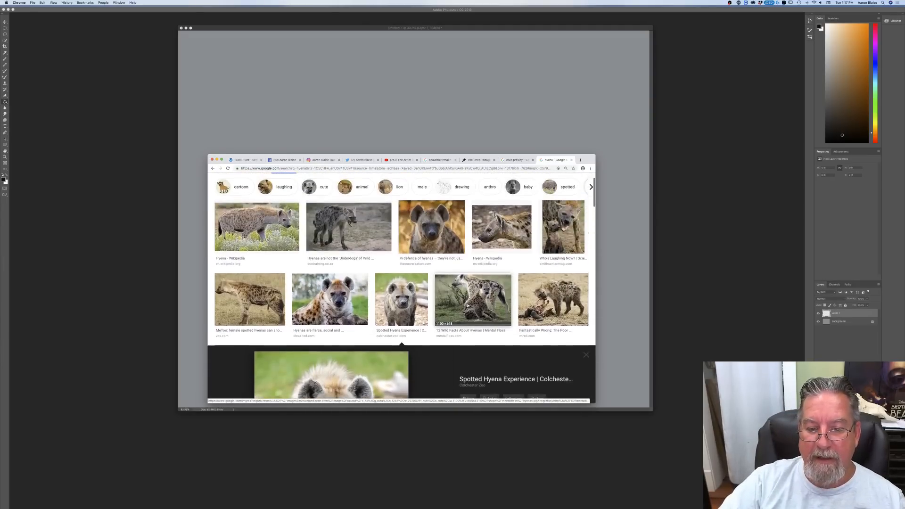
click(498, 236)
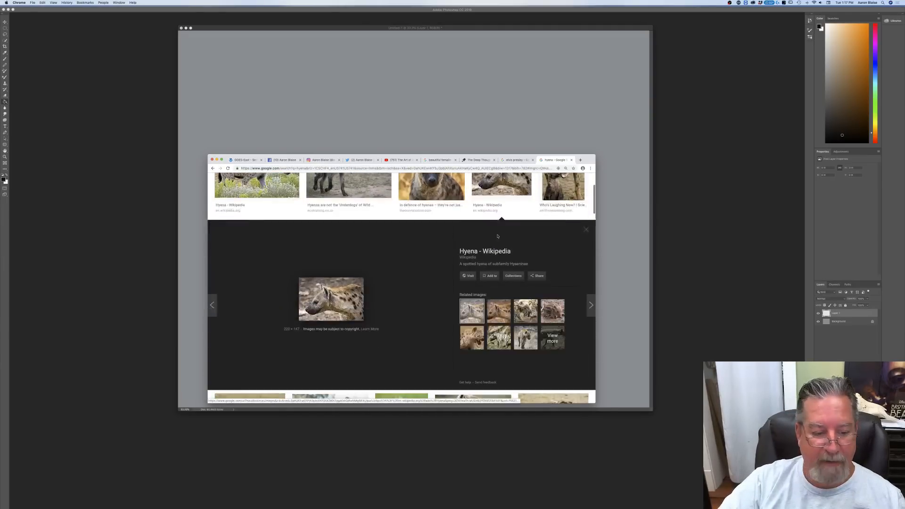
scroll(437, 266, up, 4)
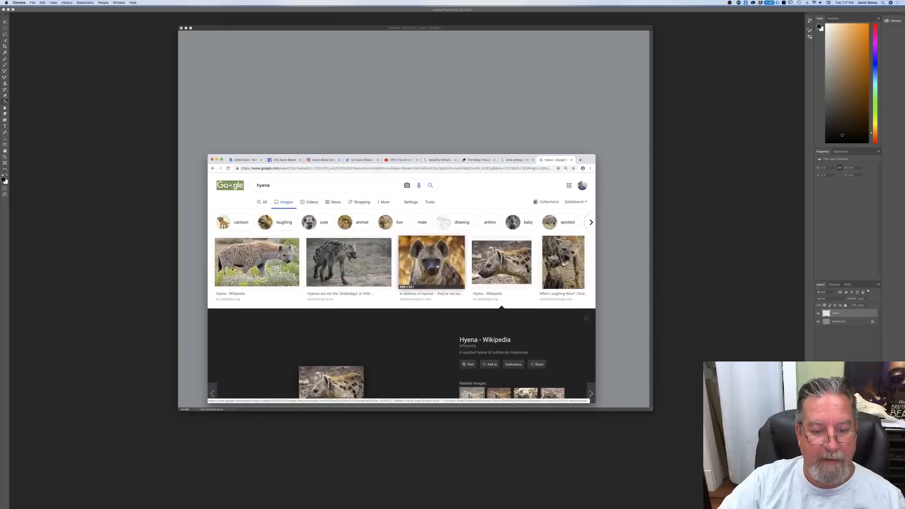
click(437, 266)
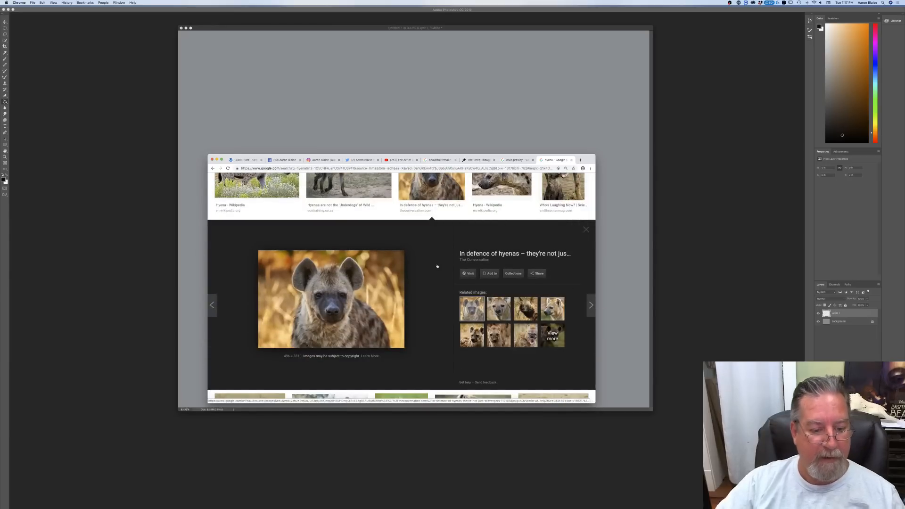
scroll(437, 267, up, 3)
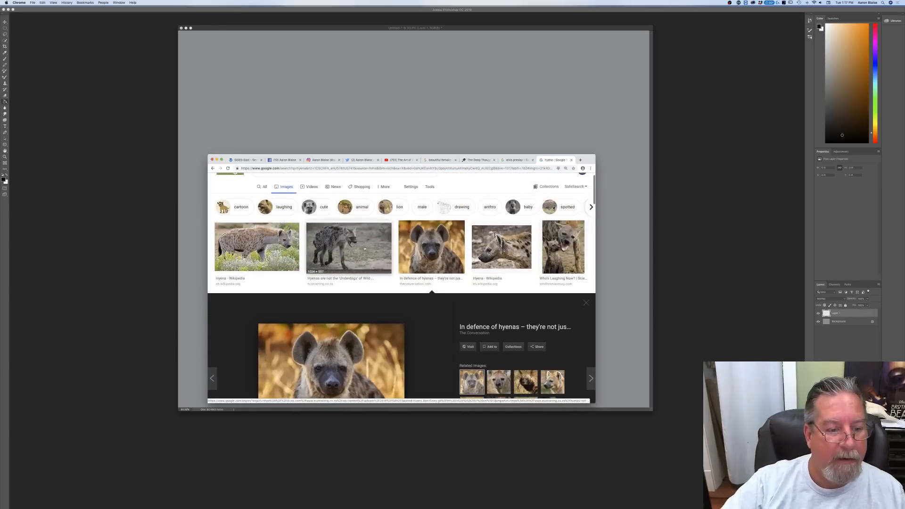
Step: Open the side-view spotted hyena photo enlarged from Wikipedia's Hyena page and capture a screenshot of just the photo
click(267, 251)
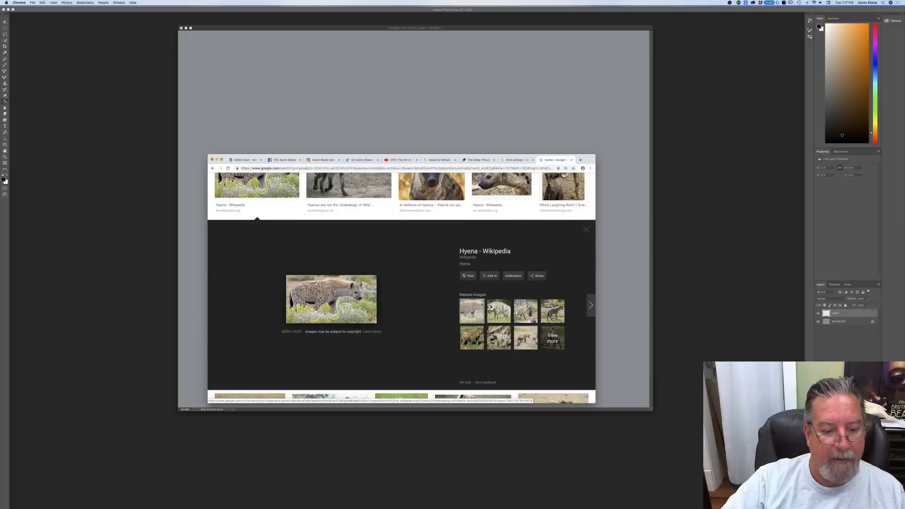
click(325, 293)
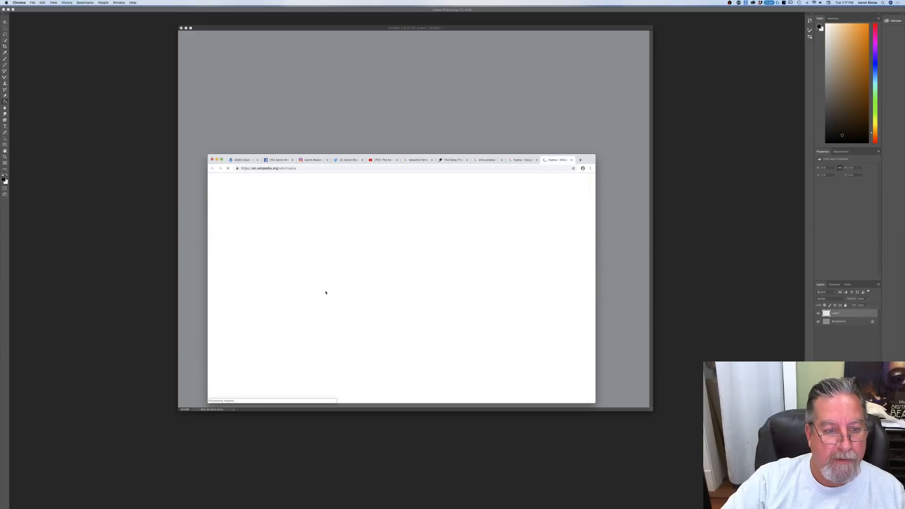
scroll(325, 291, down, 5)
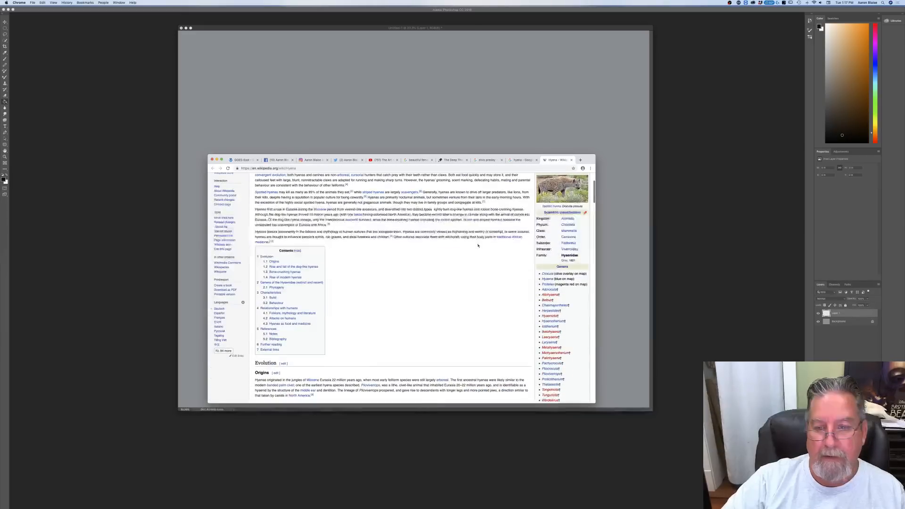
click(568, 186)
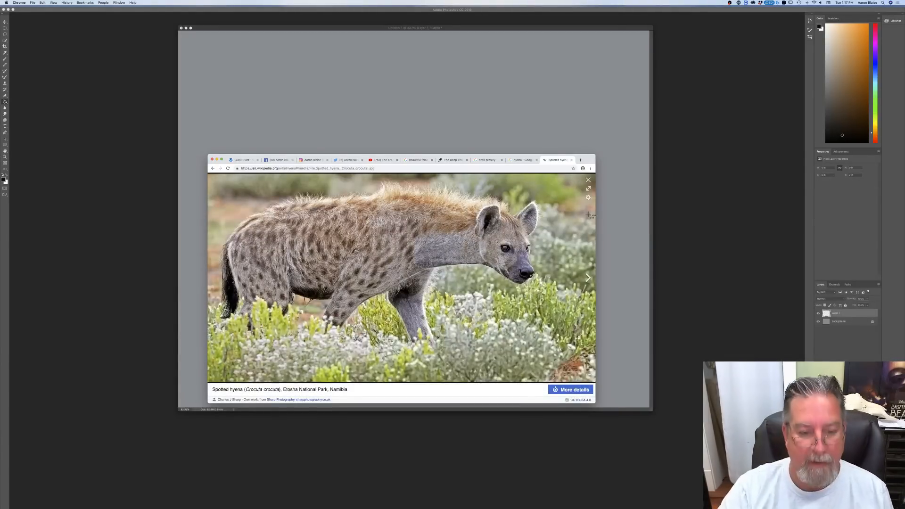
drag(210, 175, 583, 379)
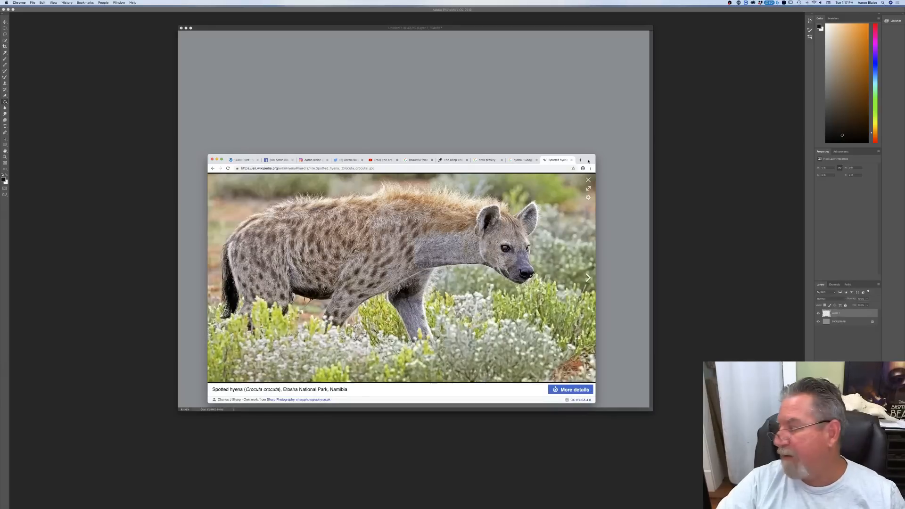
Step: Move the Chrome window off the canvas, switch to Photoshop and open both new hyena screenshots from the Desktop
drag(589, 162, 700, 0)
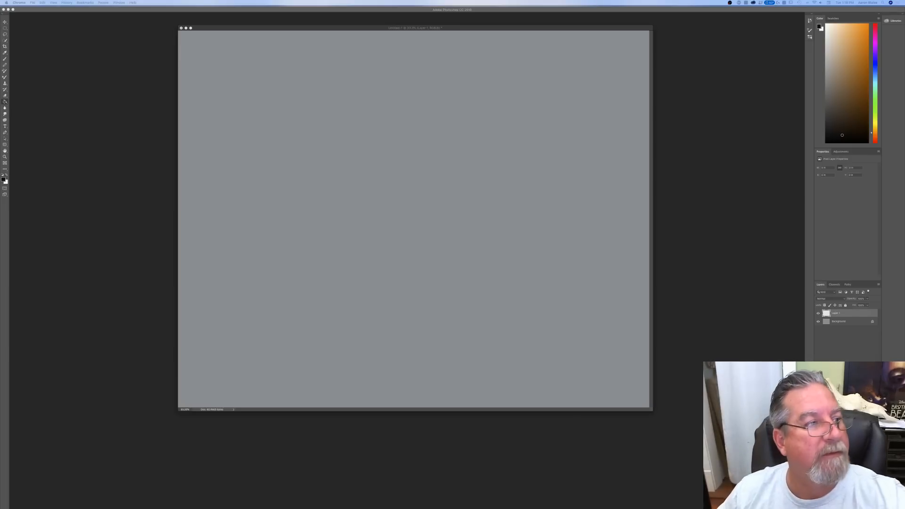
click(35, 9)
click(43, 3)
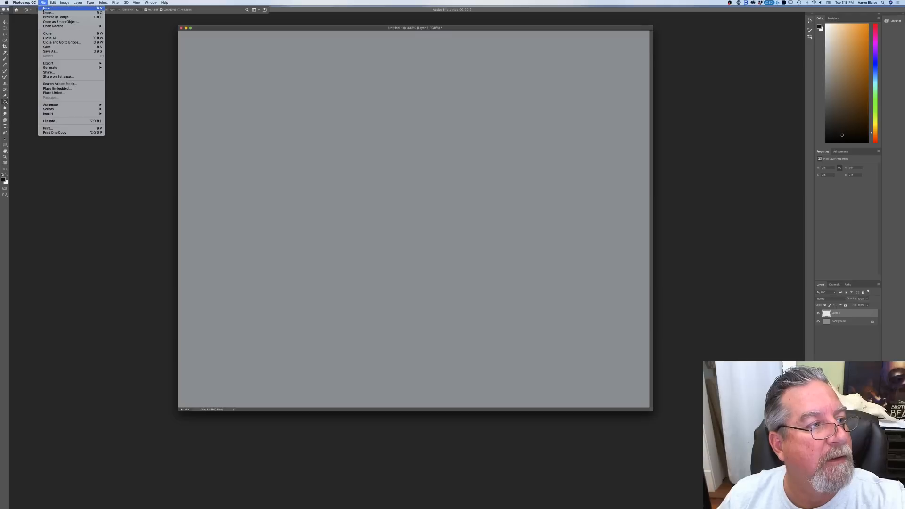
click(45, 13)
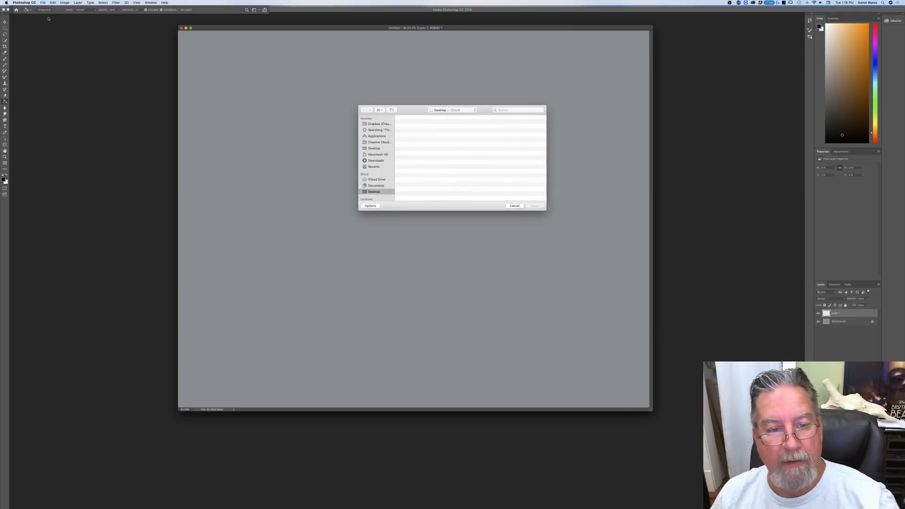
click(372, 149)
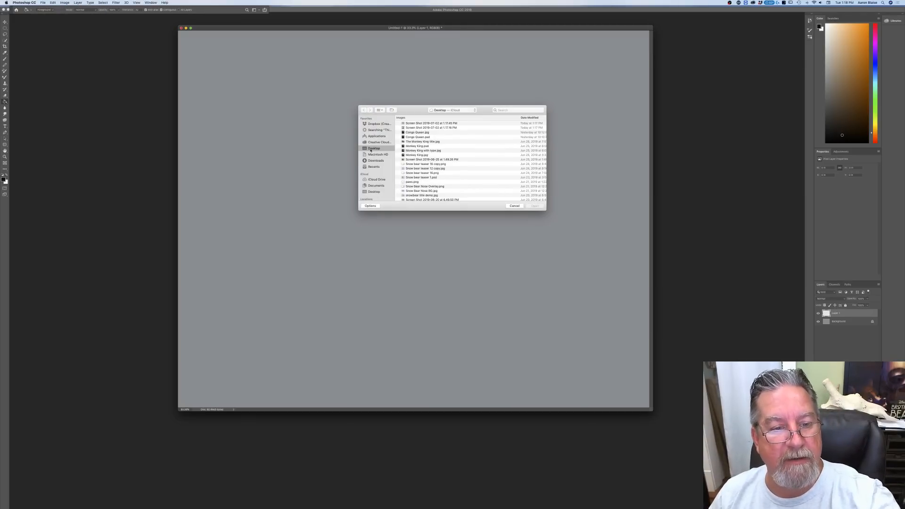
click(410, 123)
shift+click(408, 128)
click(533, 206)
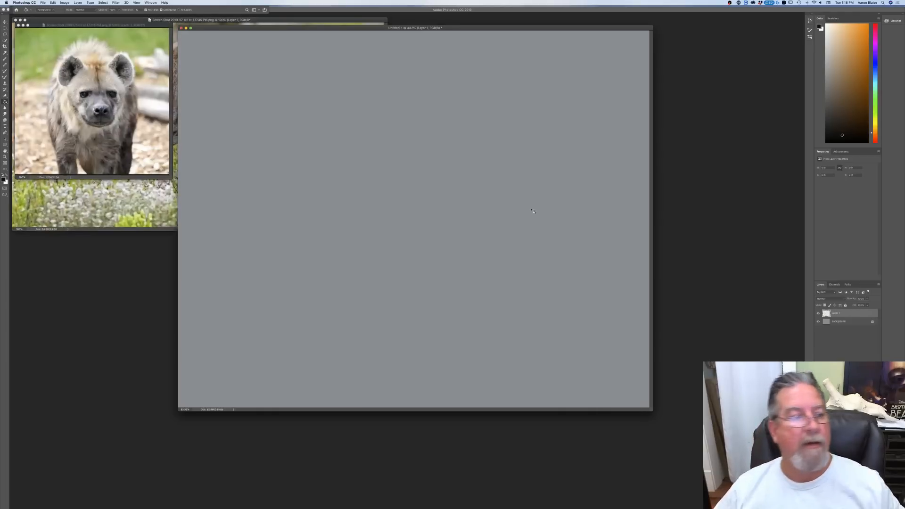
Step: Zoom the side-view hyena photo out to 66.7%, place the front-view photo beneath it and position the grey canvas beside them
drag(85, 25, 86, 235)
drag(240, 28, 380, 93)
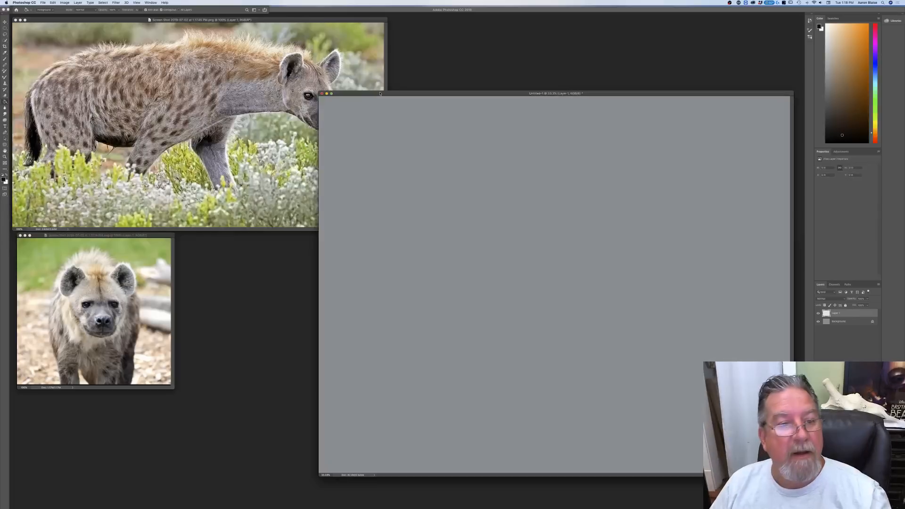
click(367, 75)
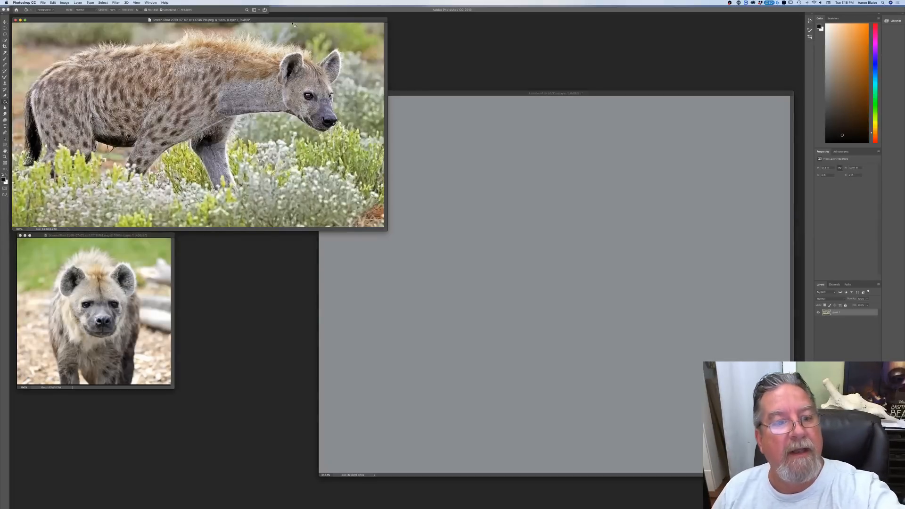
drag(387, 230, 264, 179)
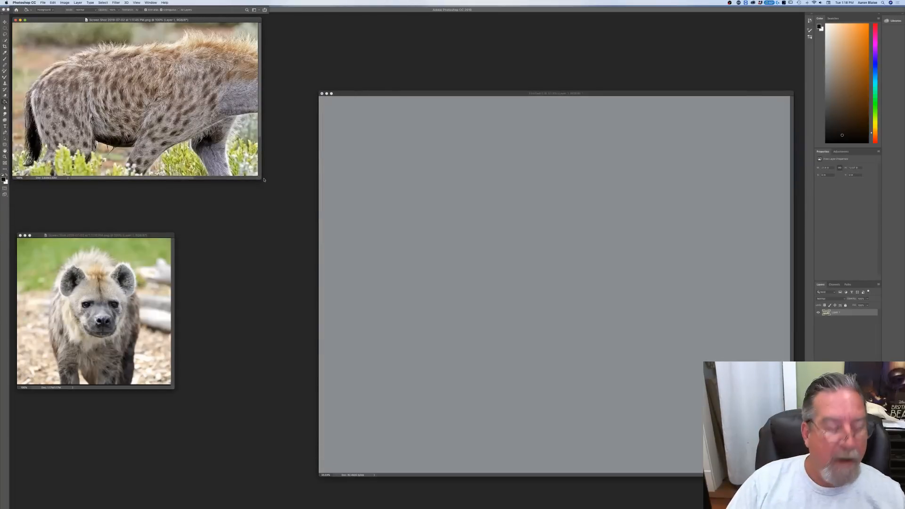
key(super+minus)
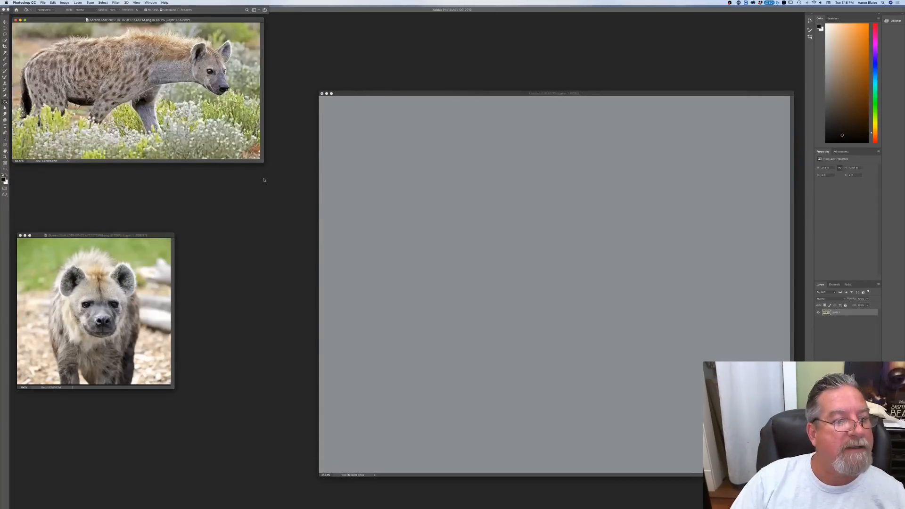
drag(161, 236, 174, 169)
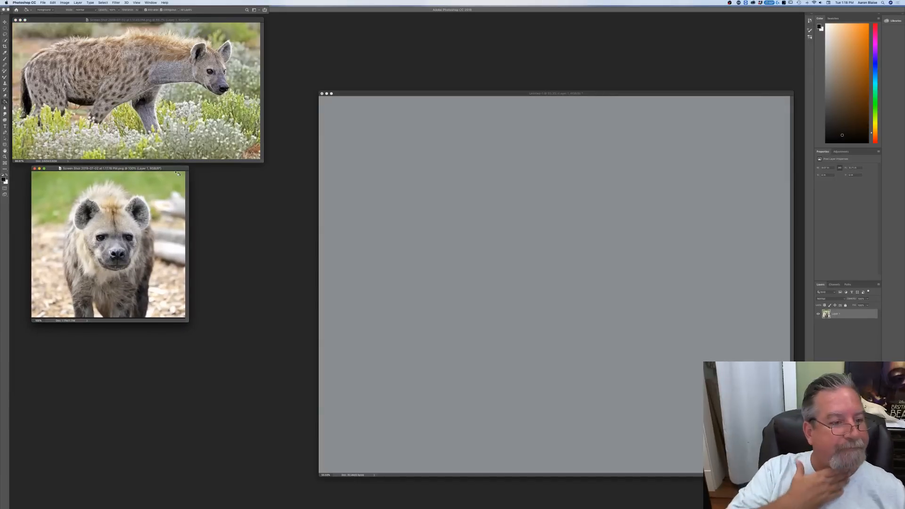
drag(426, 96, 377, 55)
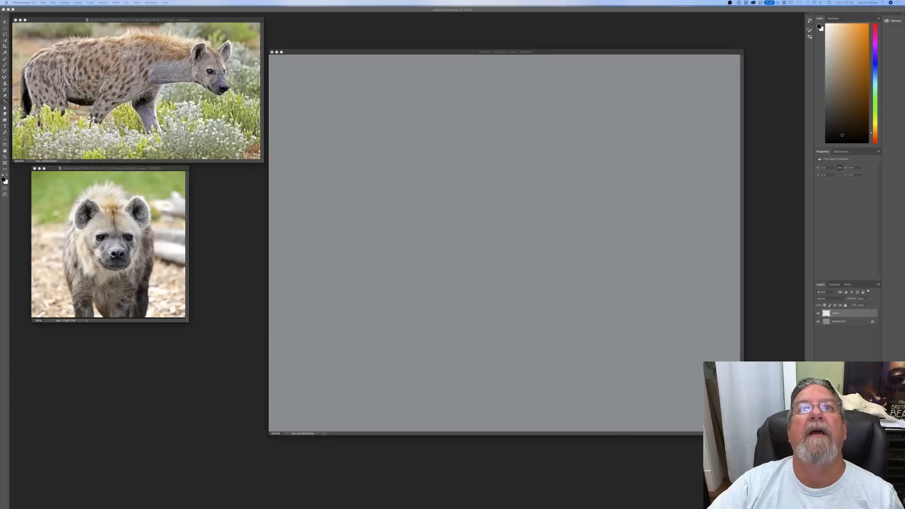
Step: Bring Chrome's Elvis Presley image results over the canvas, preview the jumpsuit photo with microphone and guitar, and capture a screenshot of it
drag(670, 0, 599, 144)
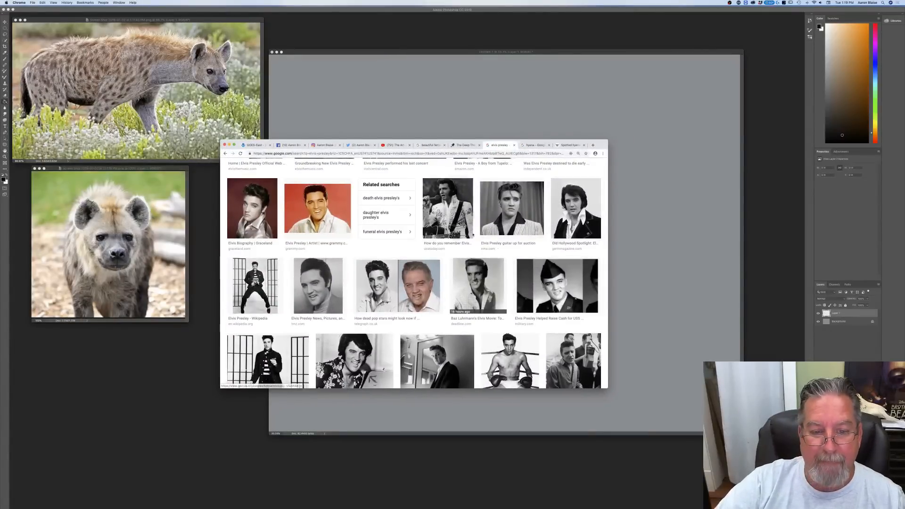
click(455, 218)
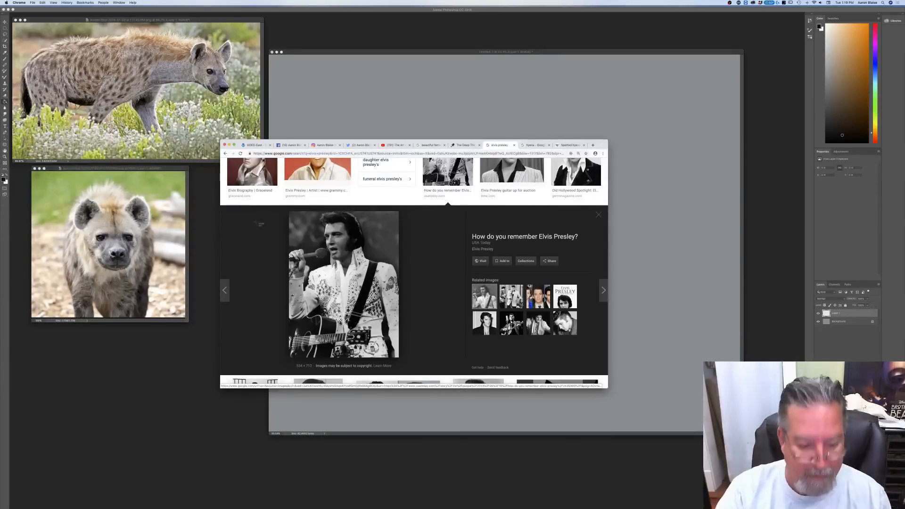
drag(294, 213, 400, 357)
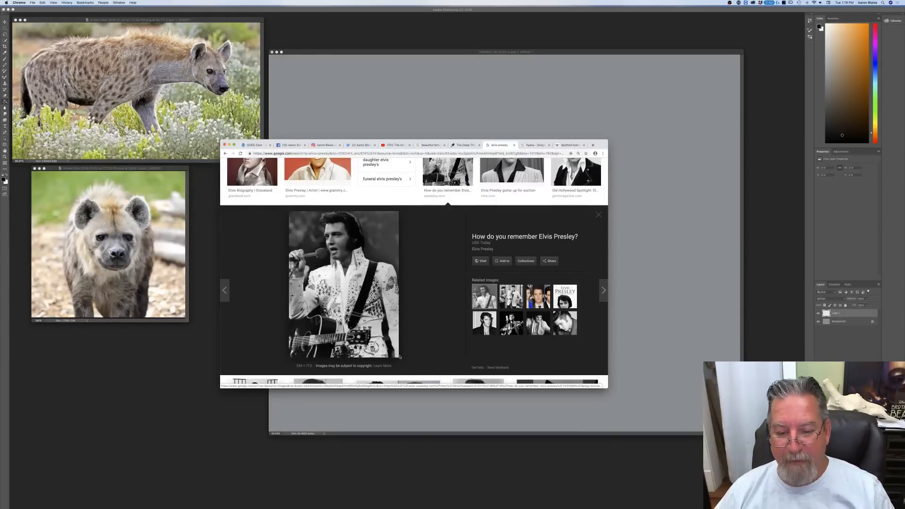
Step: Browse more Elvis Presley image results for performance poses and preview the black-and-white photo of him singing with a microphone
scroll(427, 305, down, 3)
scroll(427, 306, down, 7)
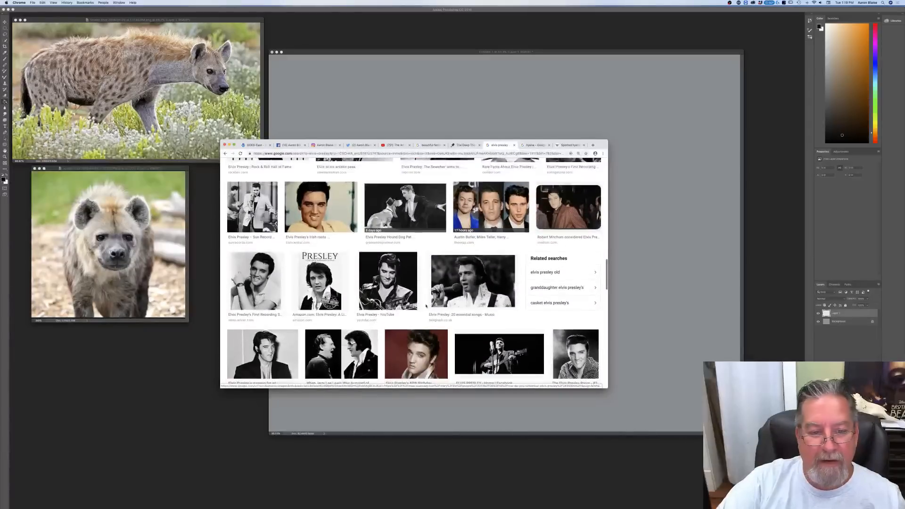
scroll(426, 306, down, 3)
scroll(427, 306, down, 2)
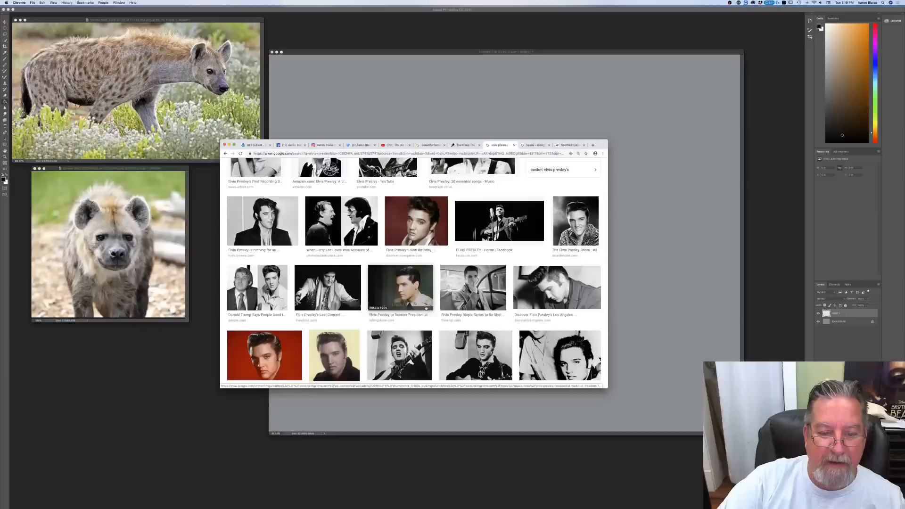
scroll(426, 308, down, 2)
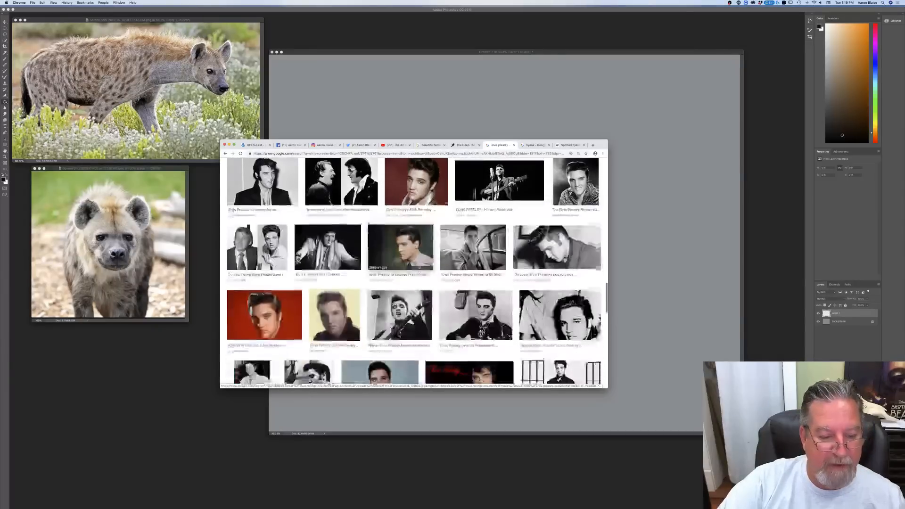
scroll(419, 268, down, 2)
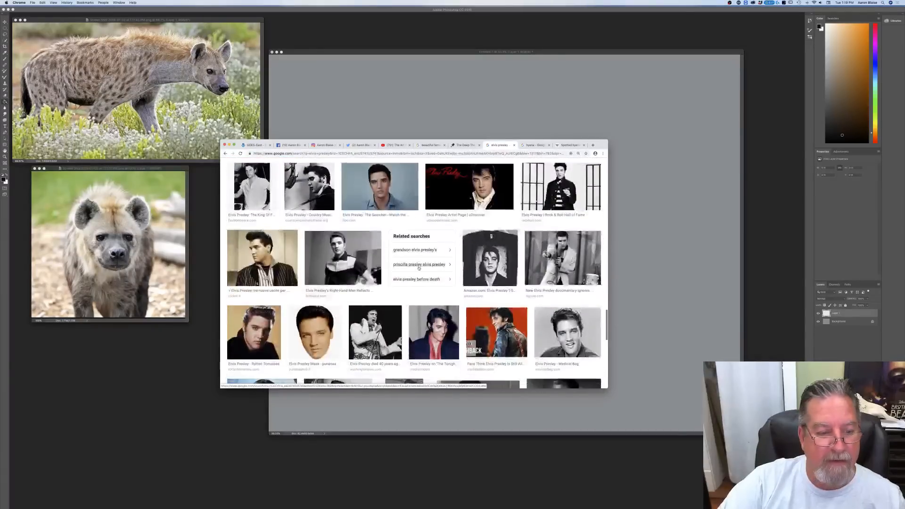
scroll(419, 269, down, 2)
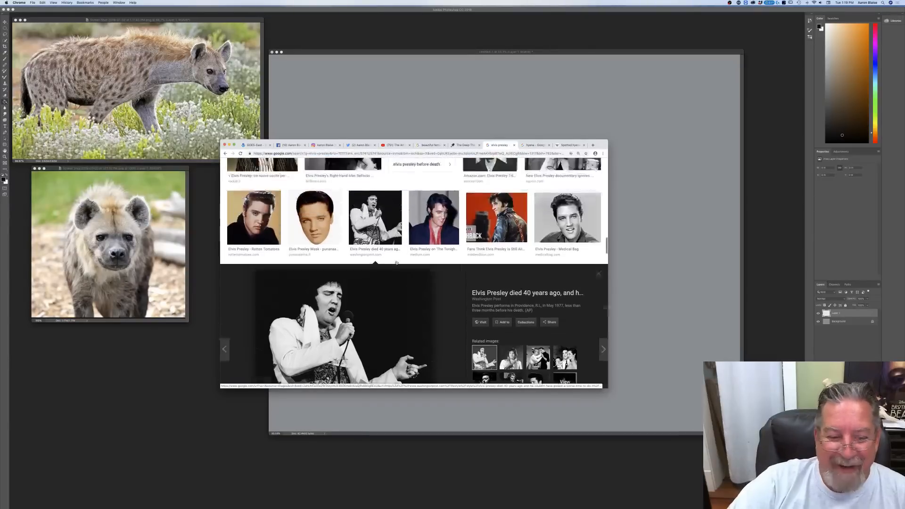
click(375, 368)
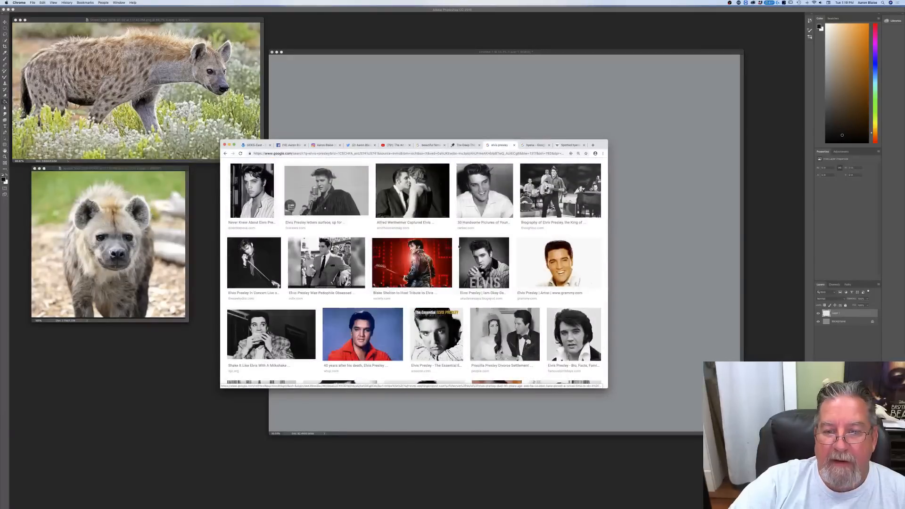
Step: Preview the Elvis photo with guitar and band, the white-suit concert photo, and its related wide-stance karate pose
click(540, 208)
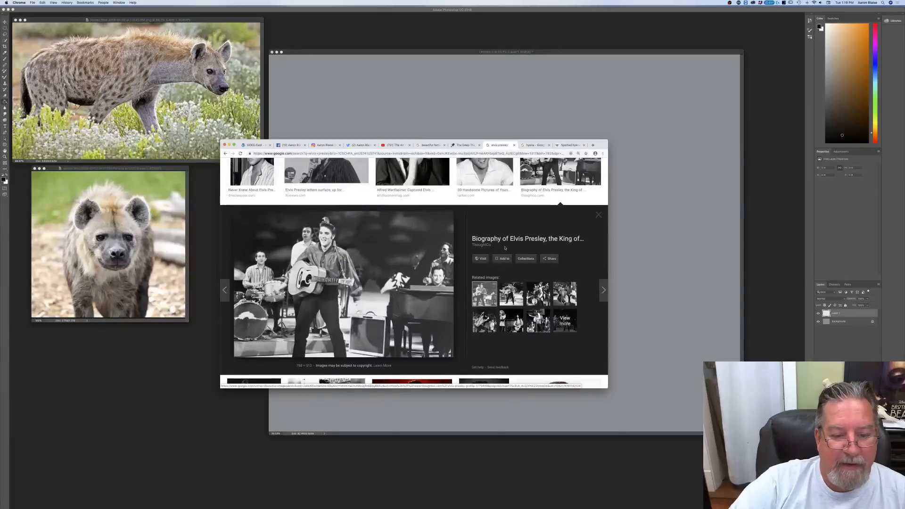
scroll(422, 273, down, 10)
scroll(422, 274, up, 3)
scroll(422, 274, down, 15)
scroll(422, 274, down, 5)
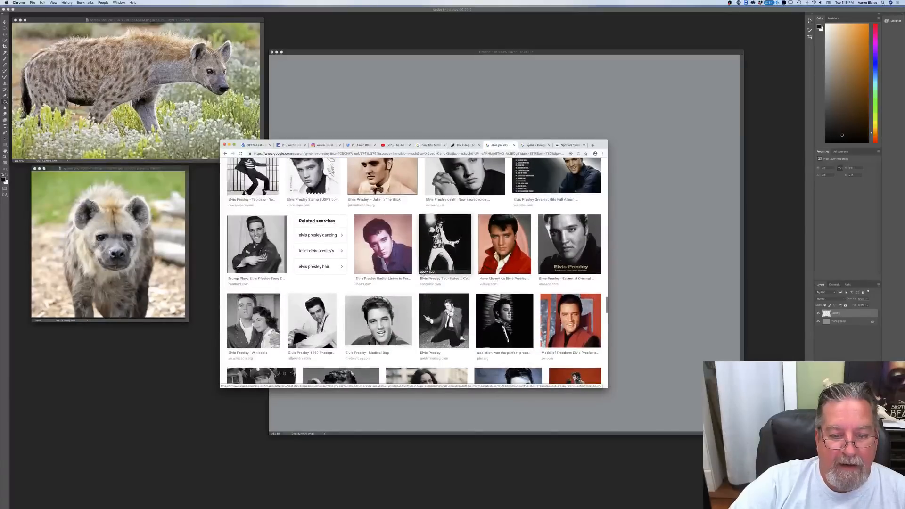
click(450, 242)
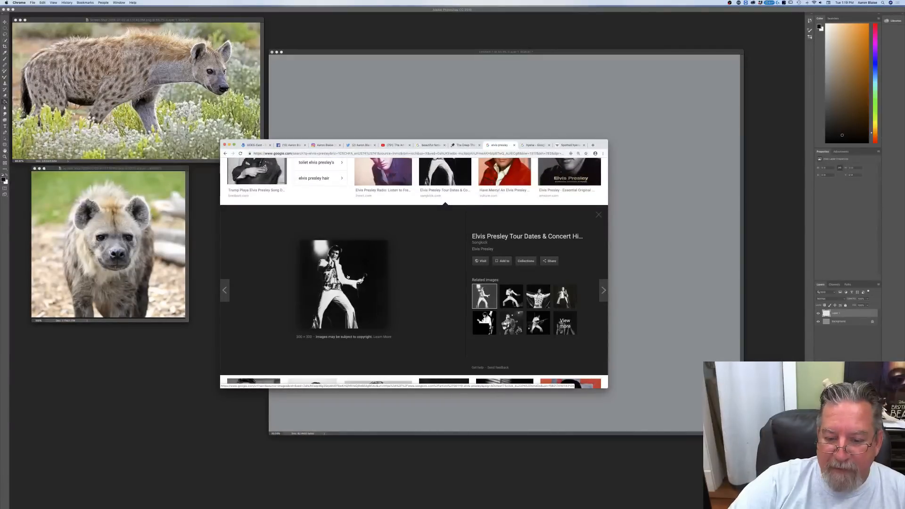
click(511, 296)
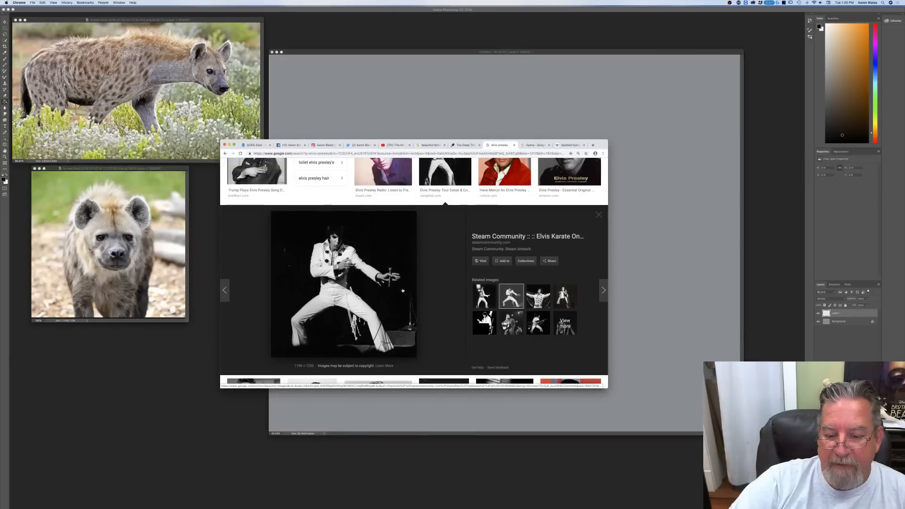
Step: Browse the other Elvis Presley image results for usable poses and preview the black-and-white head-and-shoulders portrait from the Bio, Facts, Family result
scroll(439, 283, down, 6)
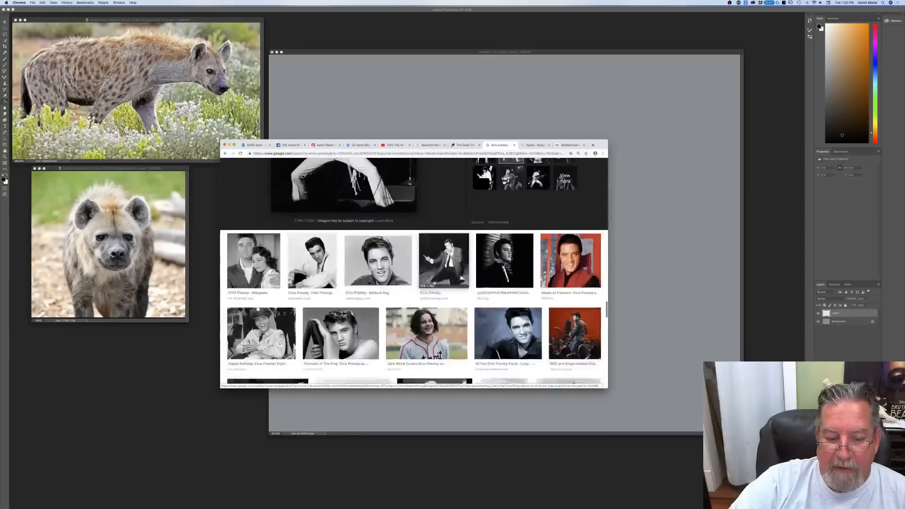
scroll(434, 283, down, 3)
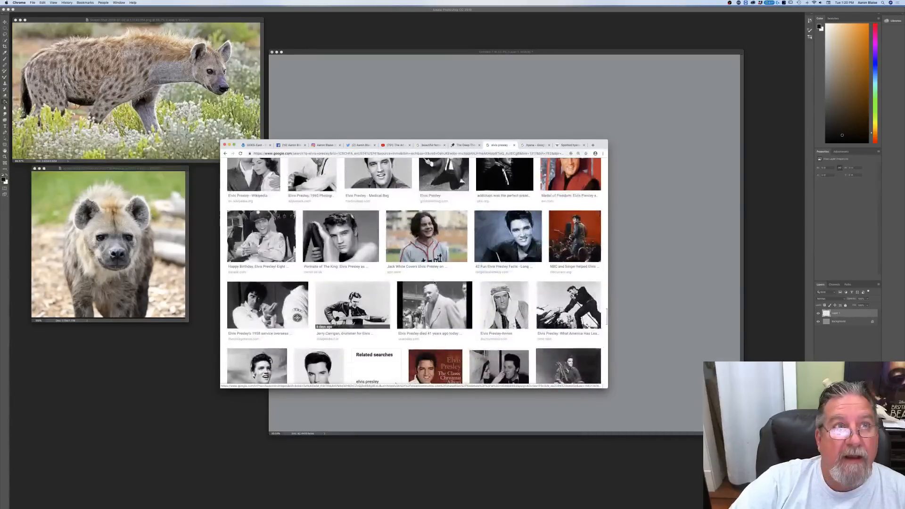
scroll(434, 284, down, 3)
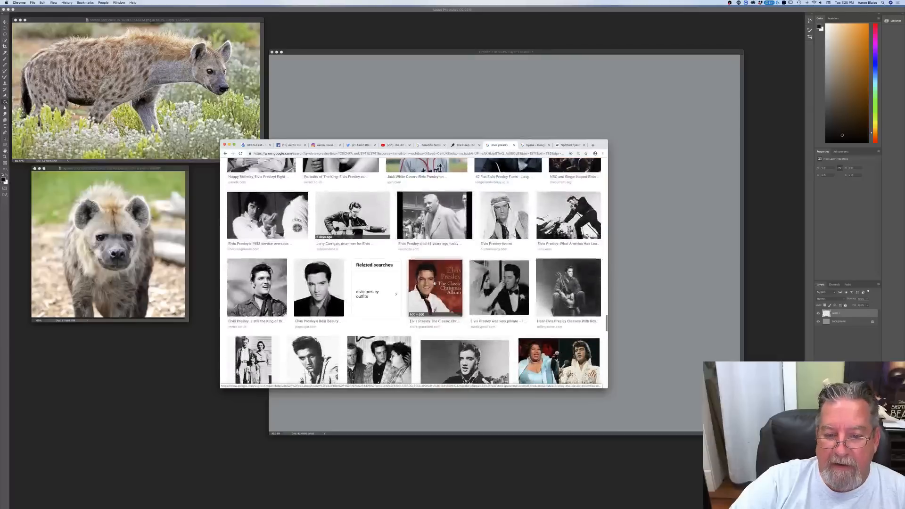
scroll(434, 284, down, 3)
scroll(433, 283, down, 3)
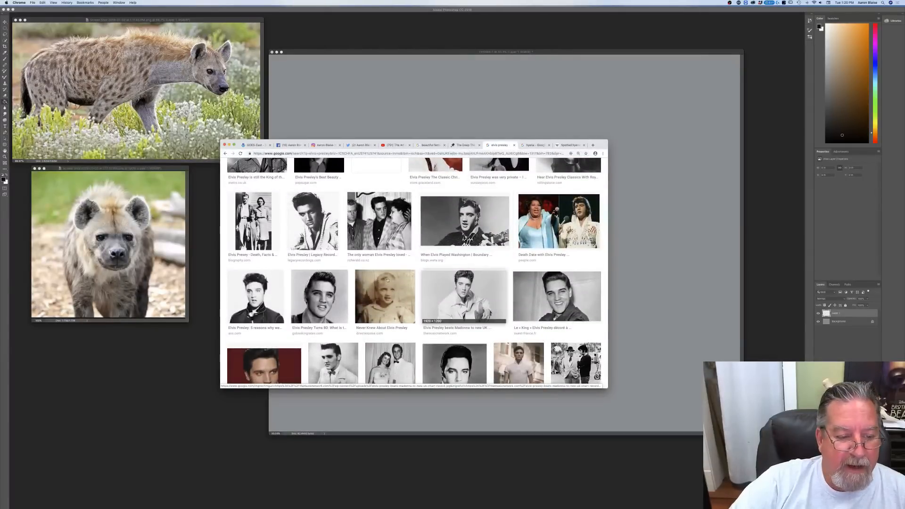
scroll(271, 283, down, 1)
scroll(271, 283, down, 5)
click(271, 282)
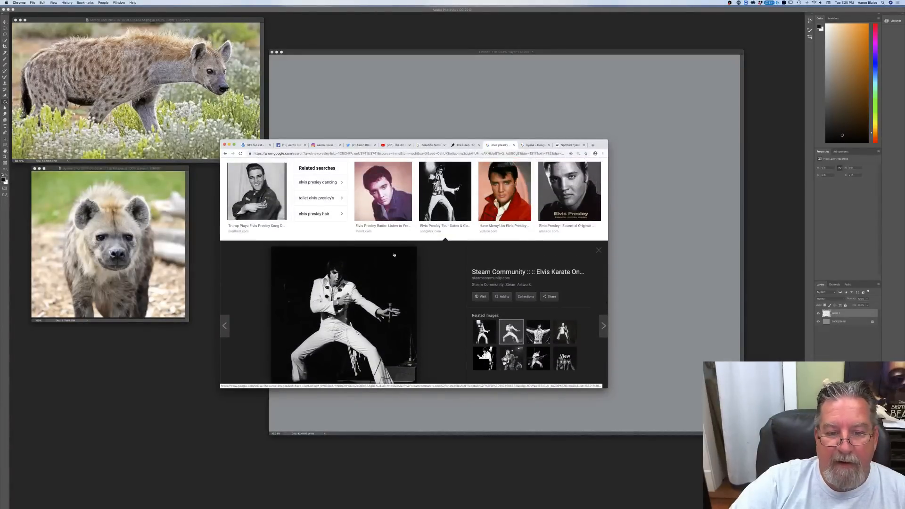
click(437, 202)
scroll(458, 221, up, 5)
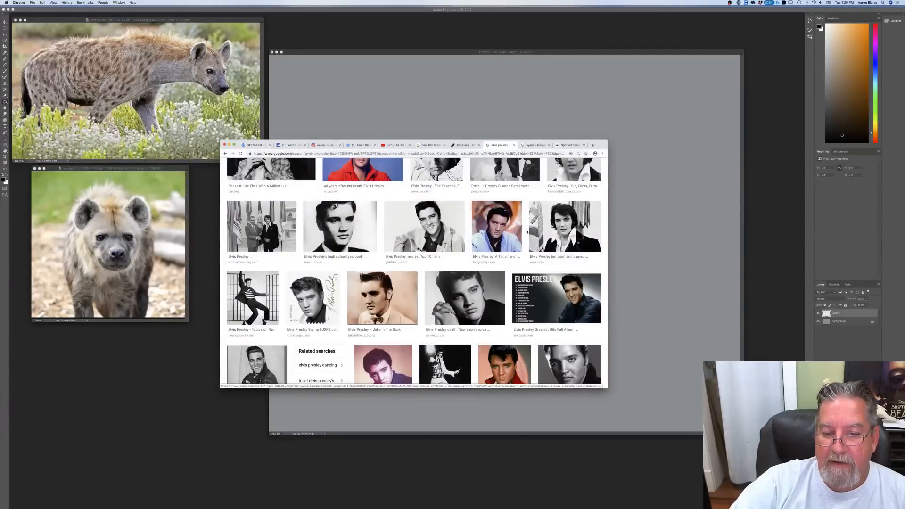
scroll(527, 232, up, 2)
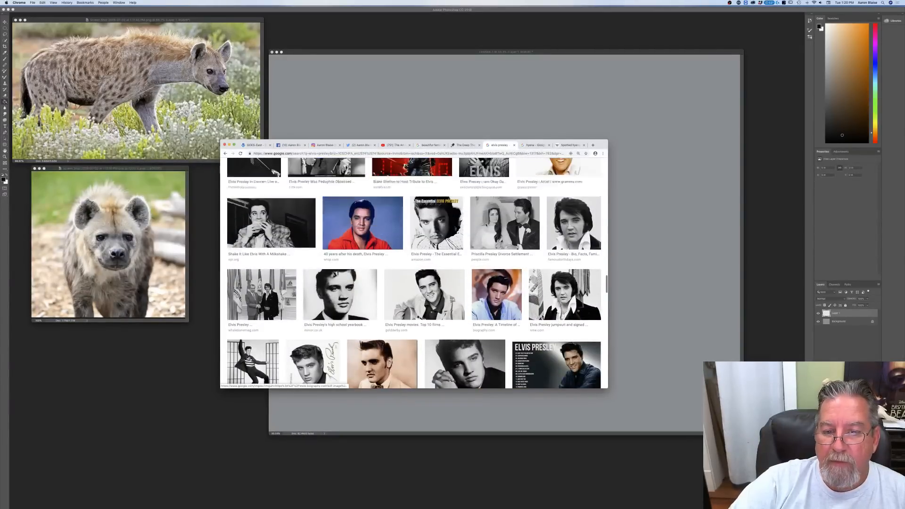
scroll(527, 233, up, 1)
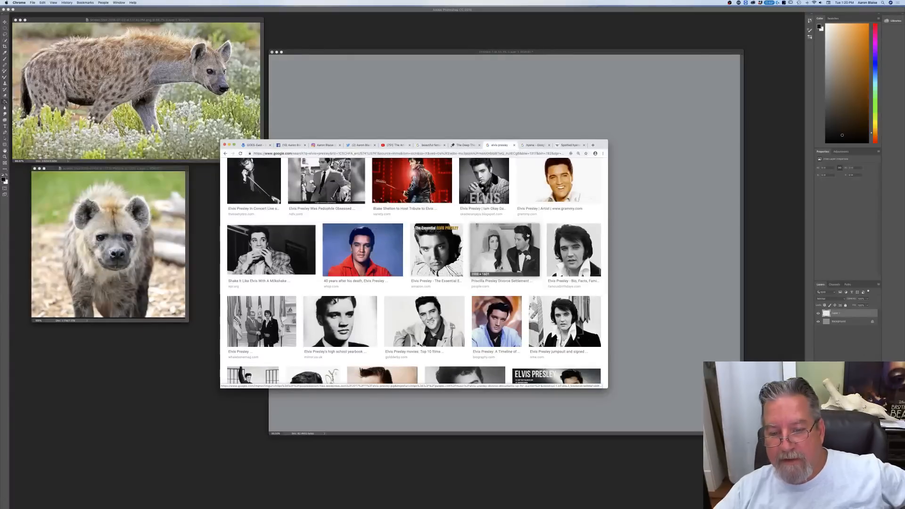
click(572, 250)
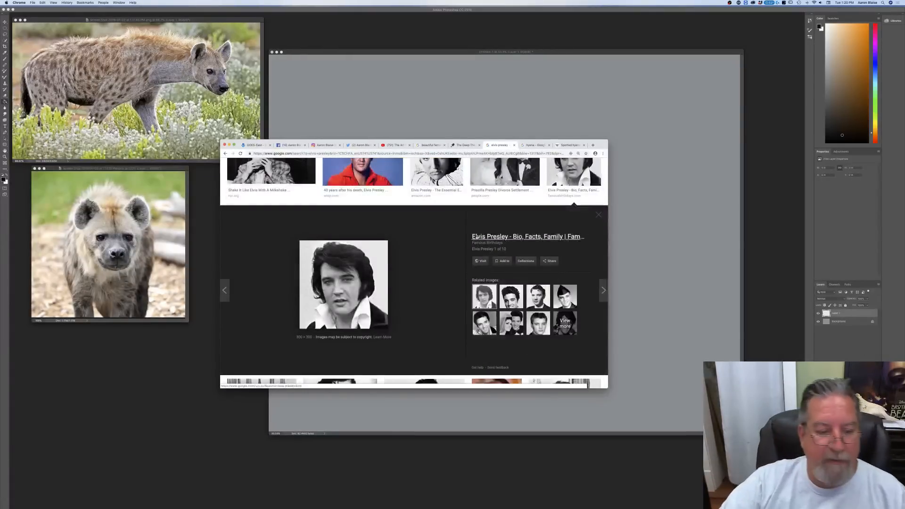
Step: Return to the start of the image results and change the search to "vegas elvis presley"
scroll(468, 241, up, 6)
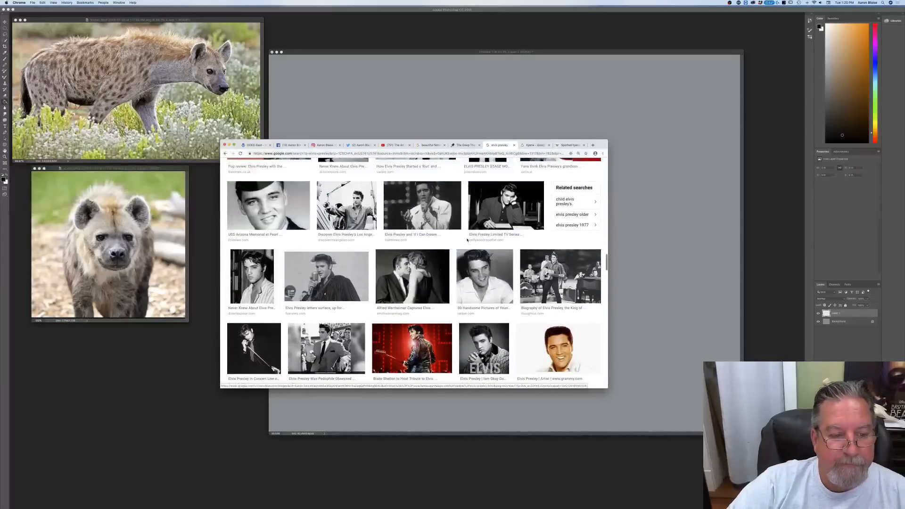
scroll(469, 237, up, 2)
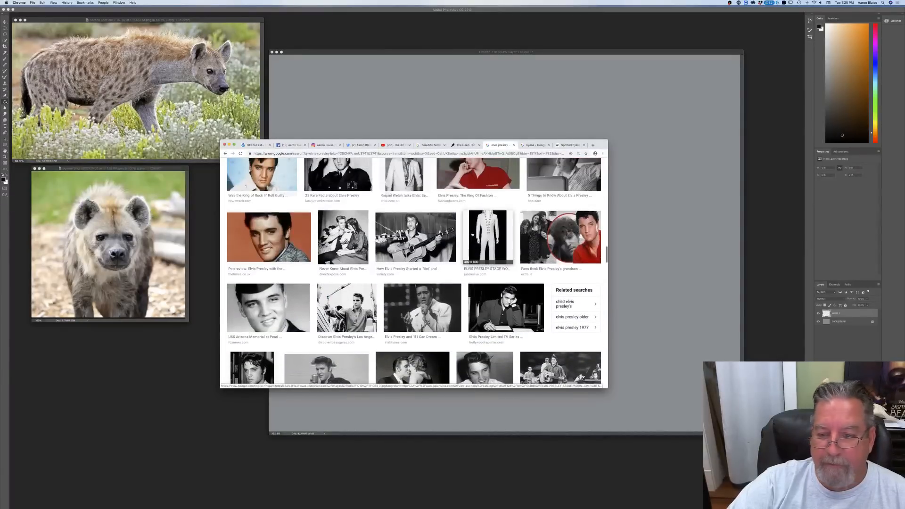
scroll(471, 235, up, 4)
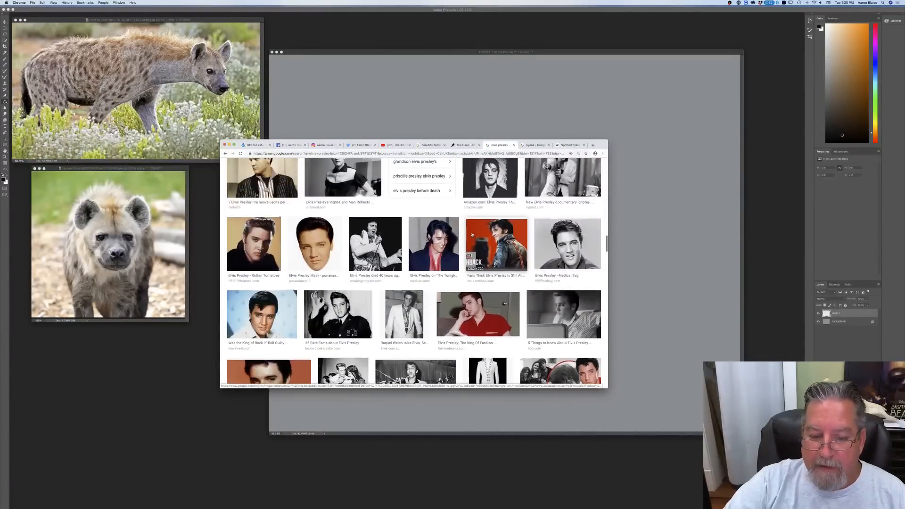
scroll(472, 235, up, 1)
scroll(472, 234, up, 10)
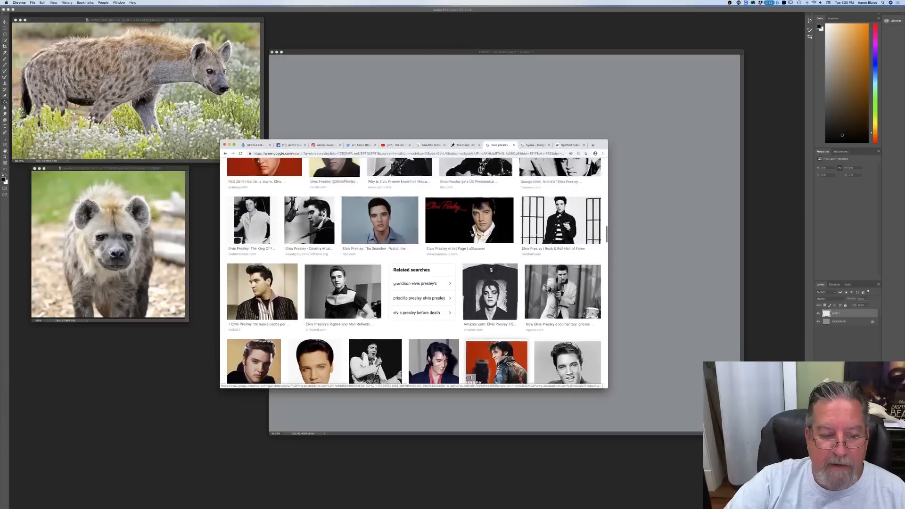
scroll(461, 231, up, 10)
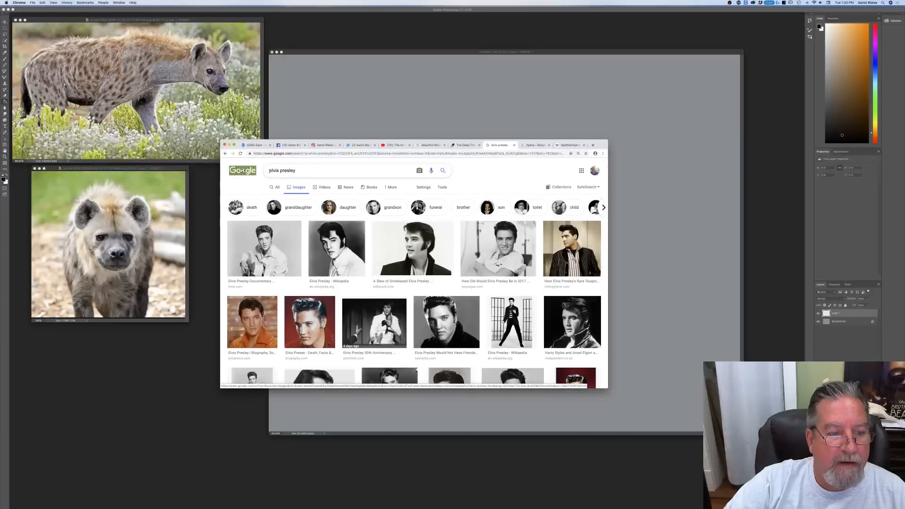
text(ve)
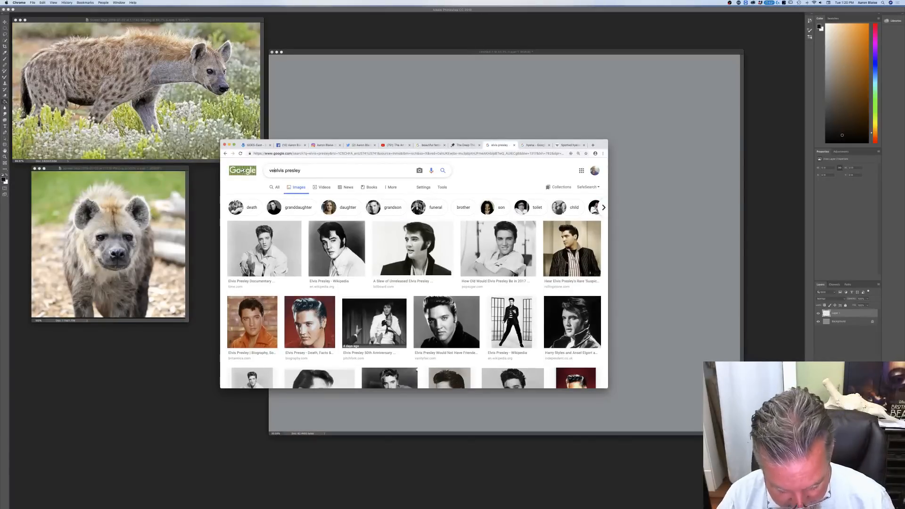
text(gas)
key(Return)
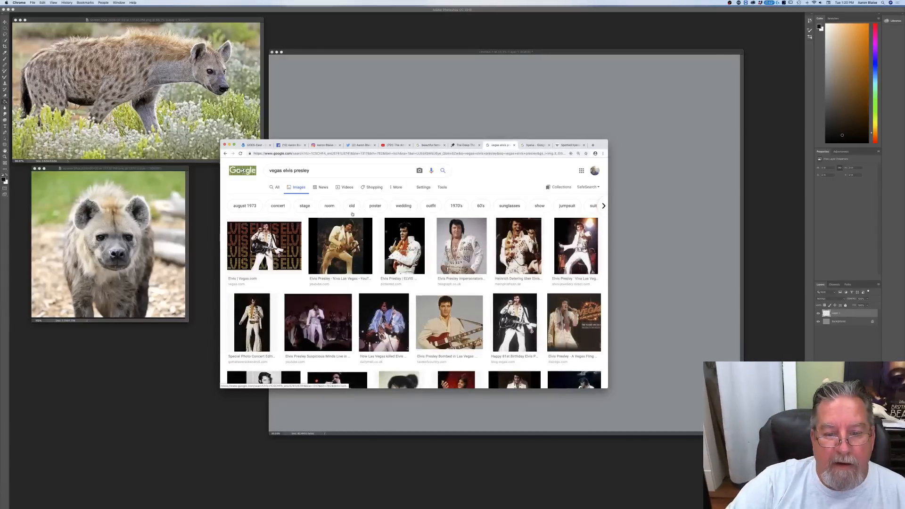
Step: Preview the Vegas photos of the jumpsuit impersonator, Elvis singing into a microphone, and Elvis pointing in a white jumpsuit
scroll(357, 216, down, 1)
scroll(357, 216, down, 2)
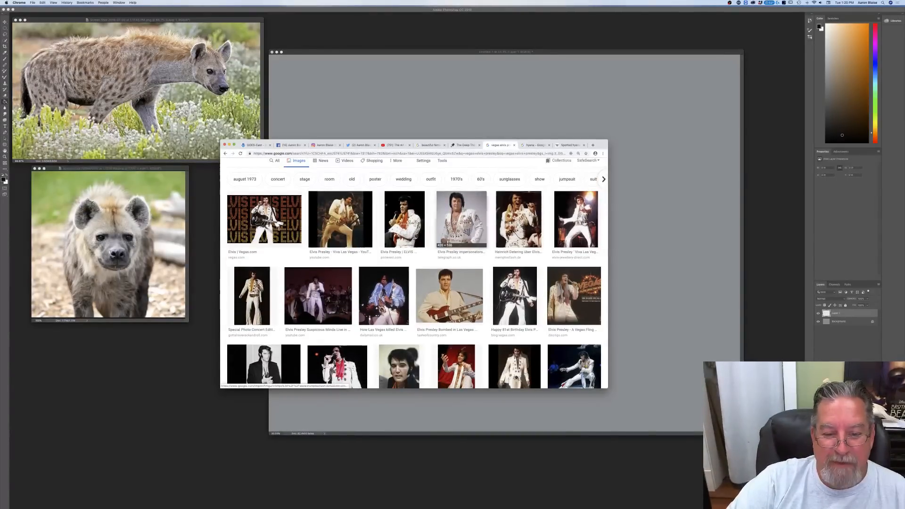
click(462, 219)
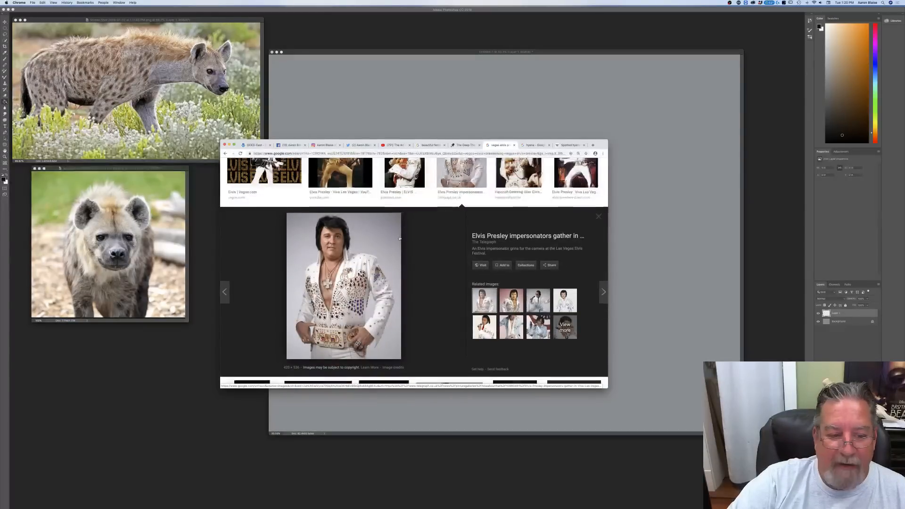
scroll(401, 239, up, 5)
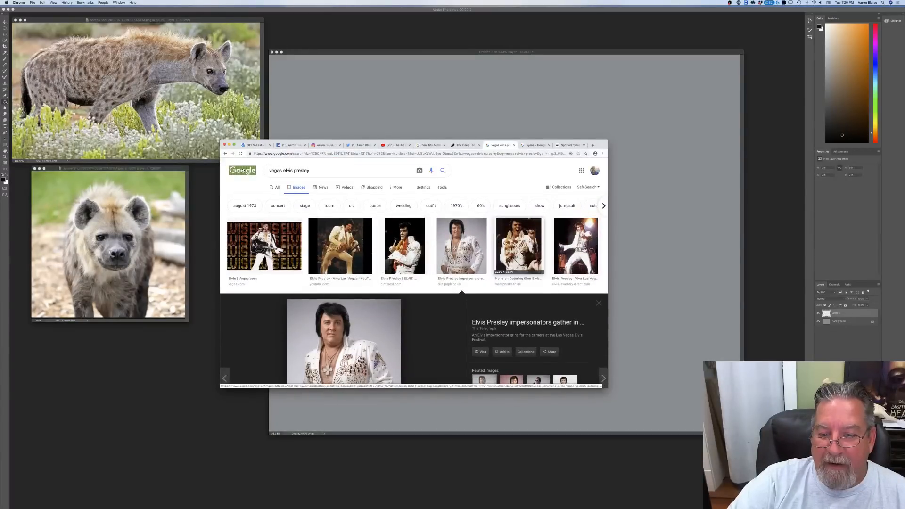
click(519, 247)
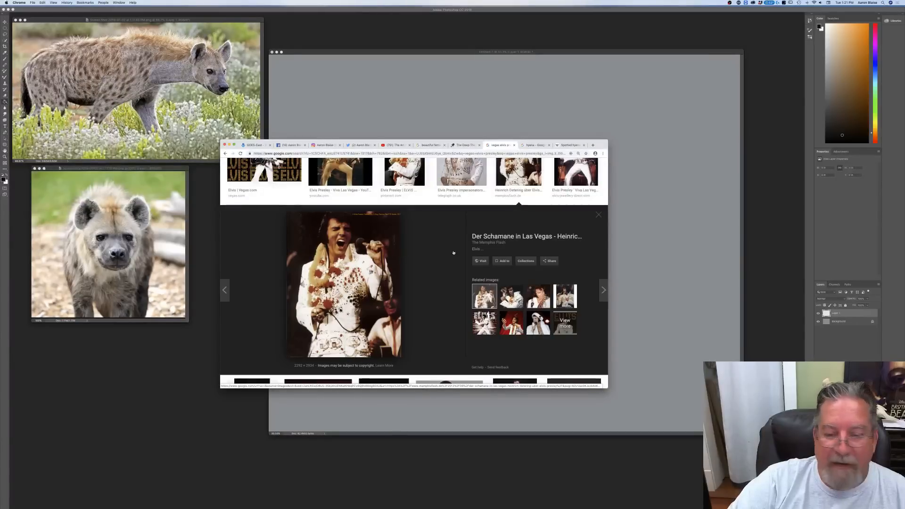
scroll(424, 255, up, 2)
click(575, 224)
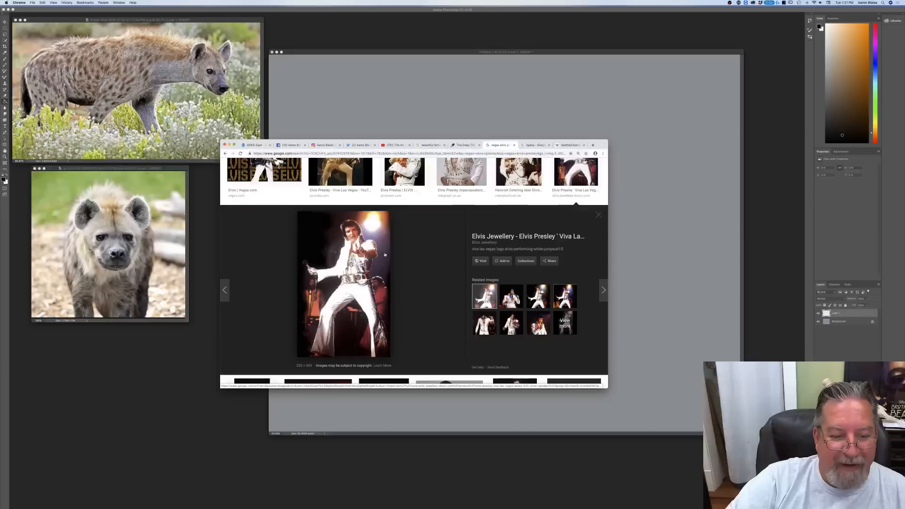
scroll(390, 253, up, 3)
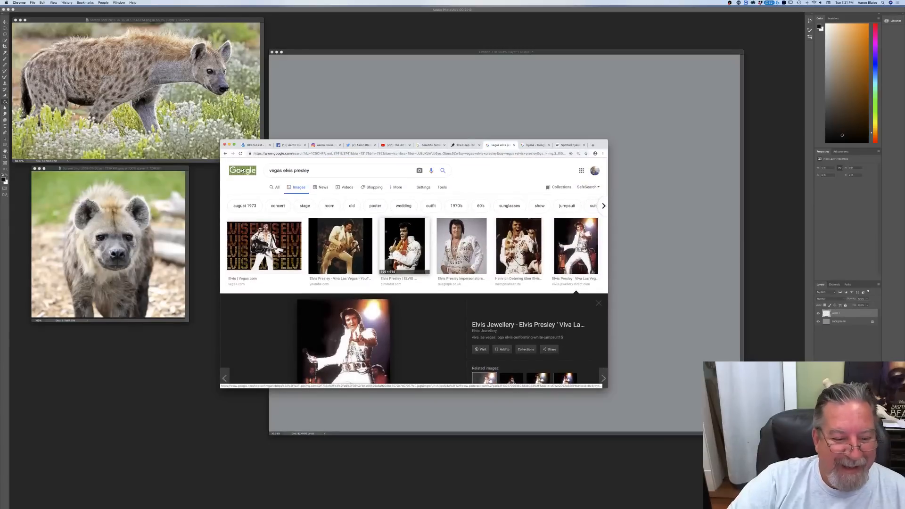
Step: Find the Vegas photo of Elvis singing with a guitar and microphone stand, enlarge its preview, and capture a screenshot of it
scroll(385, 254, down, 5)
scroll(384, 264, down, 1)
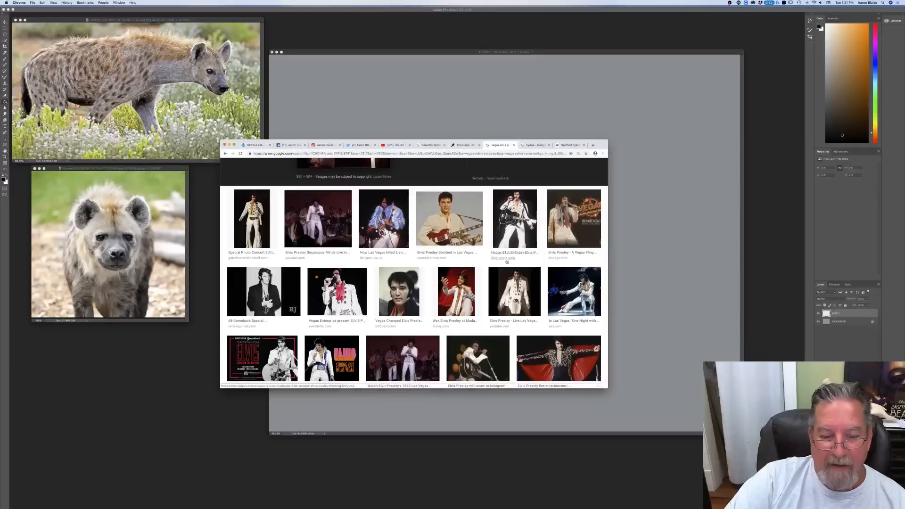
scroll(393, 258, down, 1)
scroll(393, 258, down, 2)
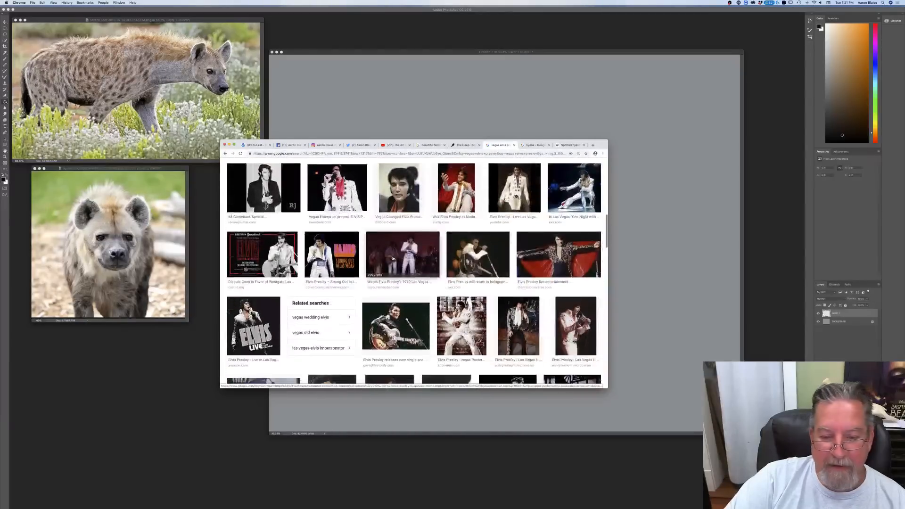
click(474, 261)
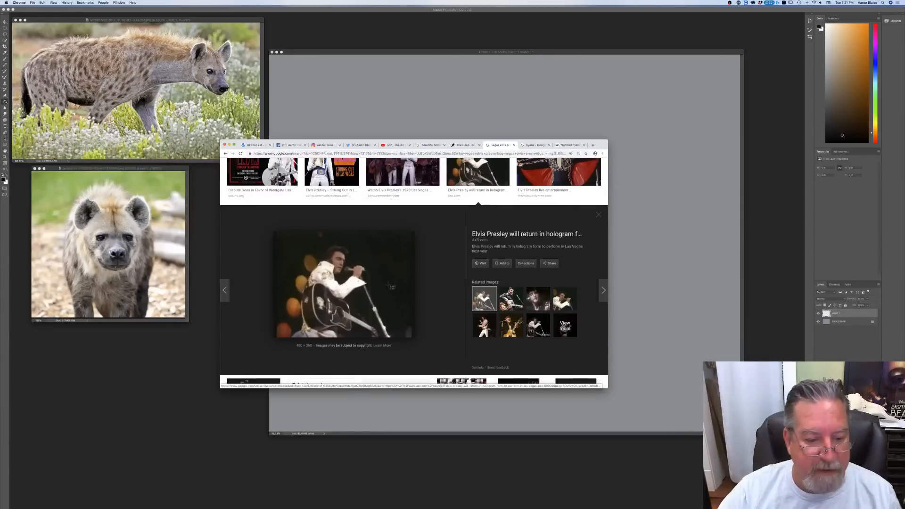
drag(278, 231, 412, 340)
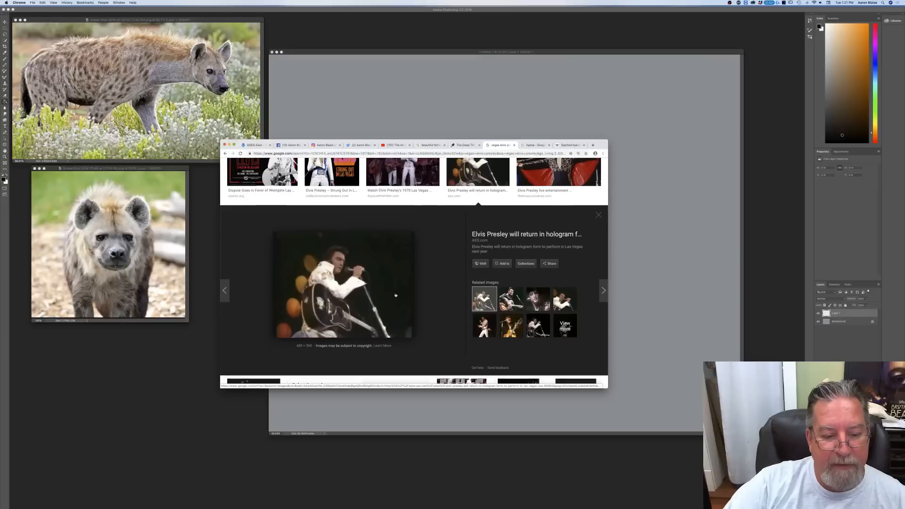
Step: Look through more Vegas Elvis image results for further jumpsuit and performance poses
scroll(395, 295, up, 3)
scroll(395, 296, down, 1)
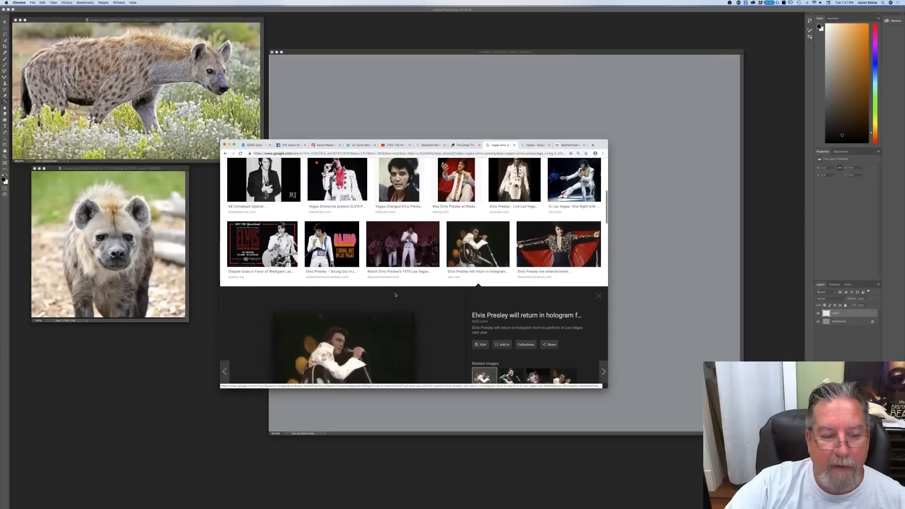
scroll(396, 295, down, 10)
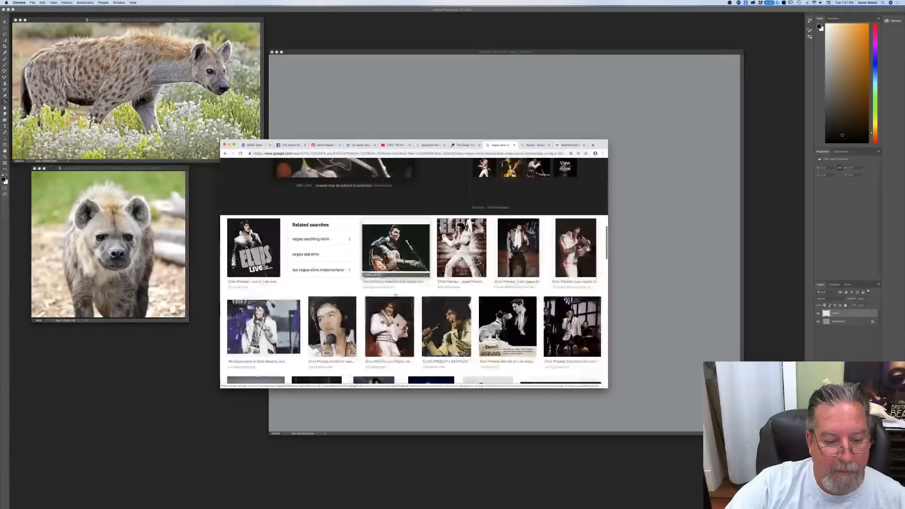
scroll(396, 295, down, 2)
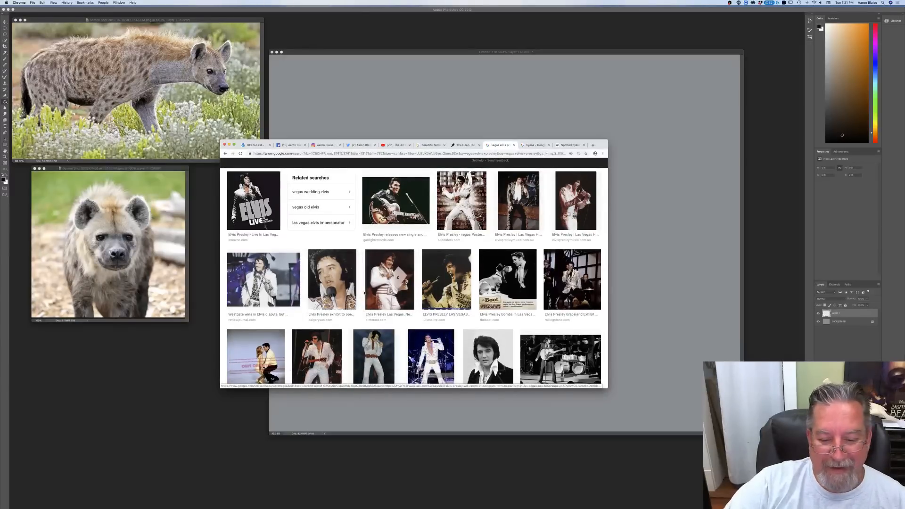
Step: Check the viewer messages page and move the Chrome window off the Photoshop canvas
click(465, 146)
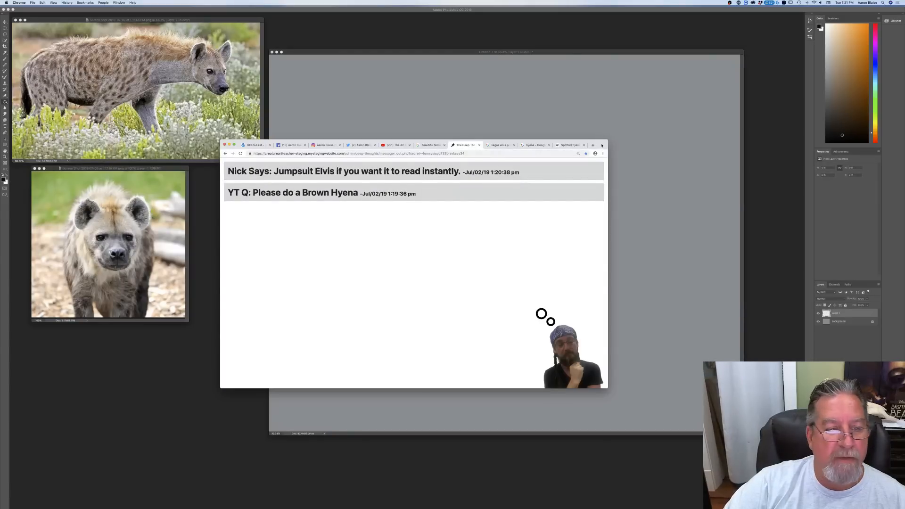
drag(602, 145, 659, 0)
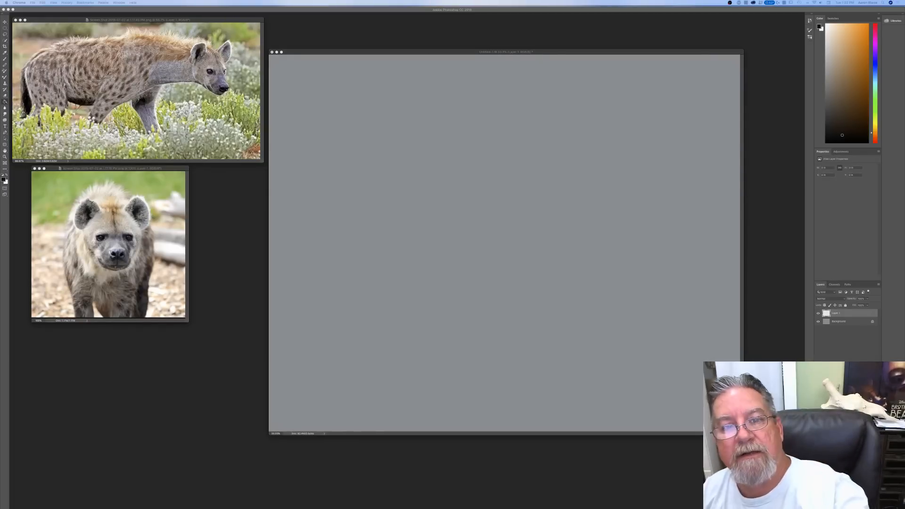
Step: Open the two newest Elvis screenshots from the Desktop as additional reference images in Photoshop
click(443, 54)
click(43, 3)
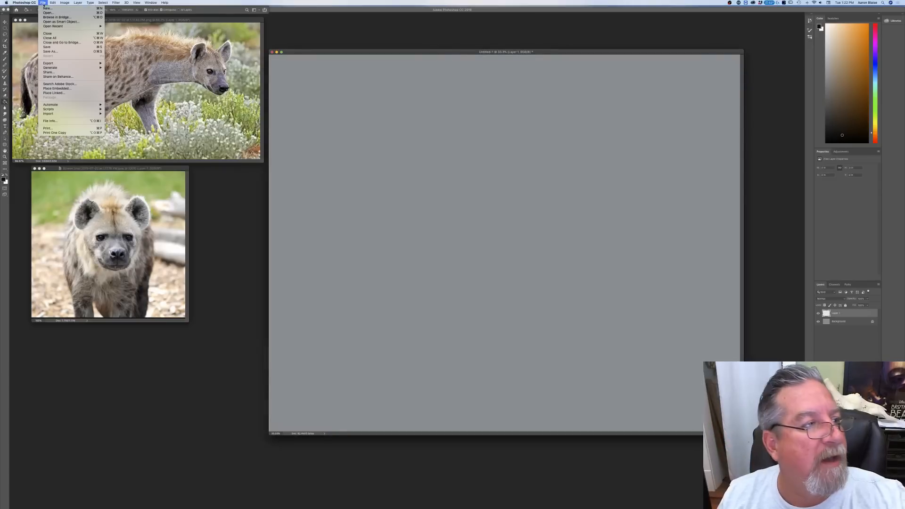
click(44, 13)
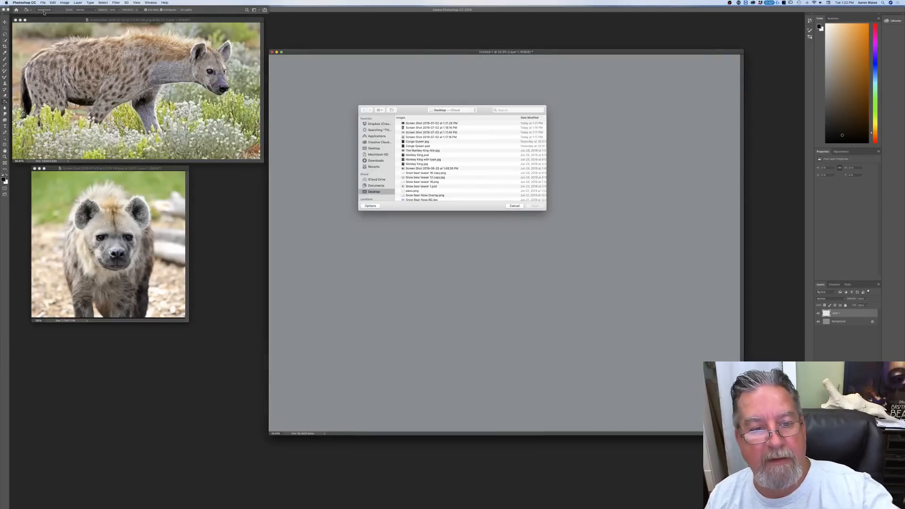
click(405, 123)
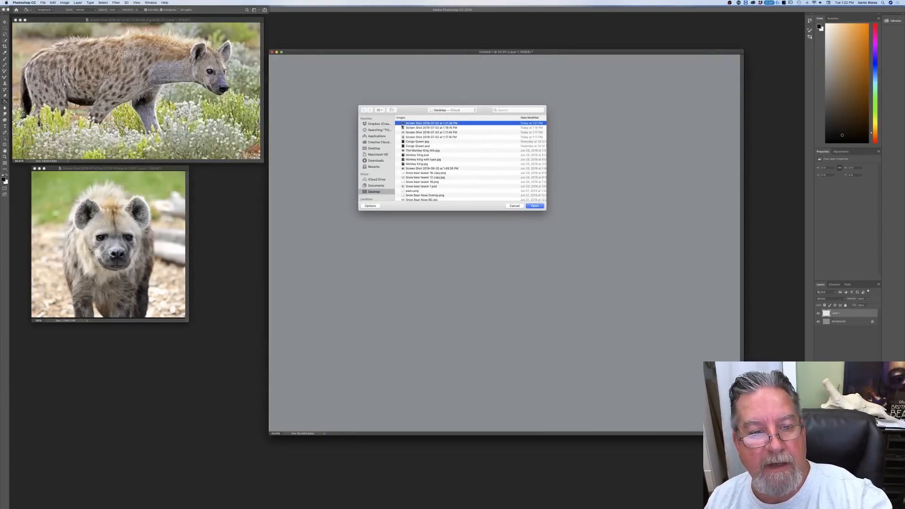
shift+click(407, 128)
click(535, 206)
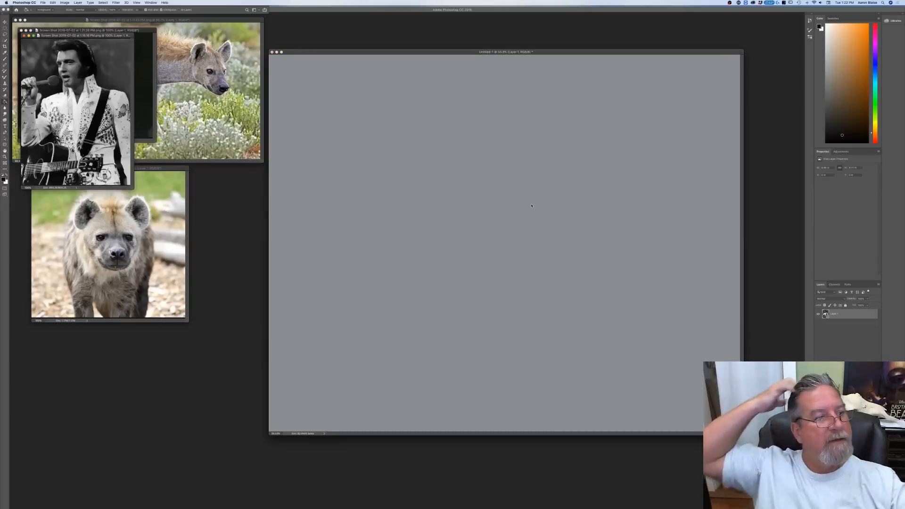
Step: Arrange the Elvis photos beside the hyena references, reposition the grey canvas window, and select the Brush tool
drag(88, 36, 187, 318)
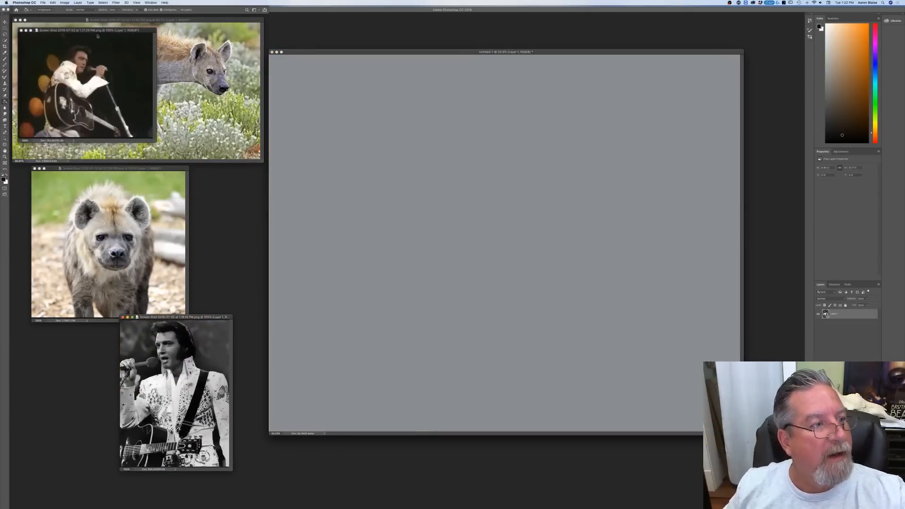
click(100, 30)
drag(399, 52, 411, 41)
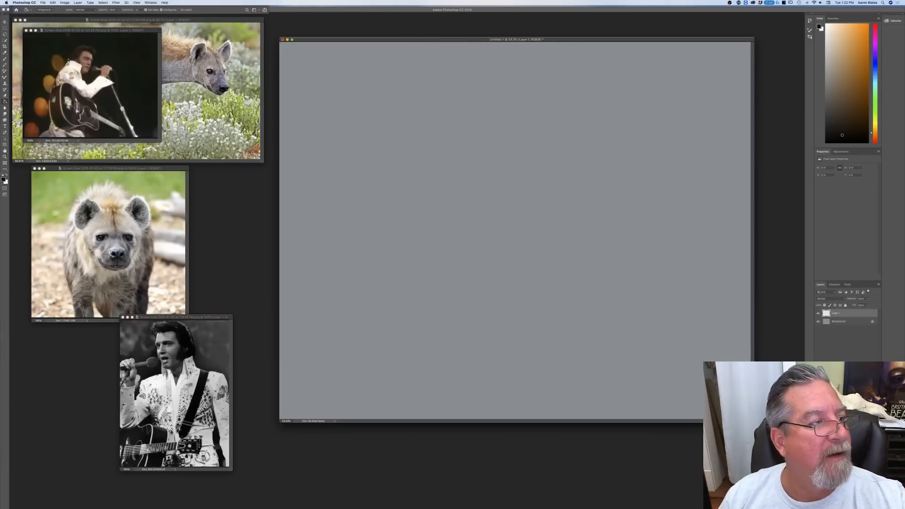
click(5, 59)
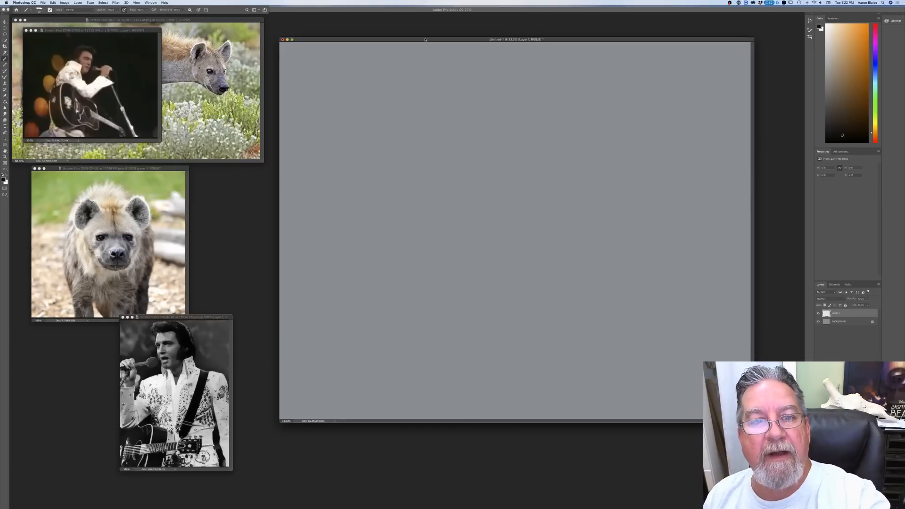
drag(425, 40, 422, 97)
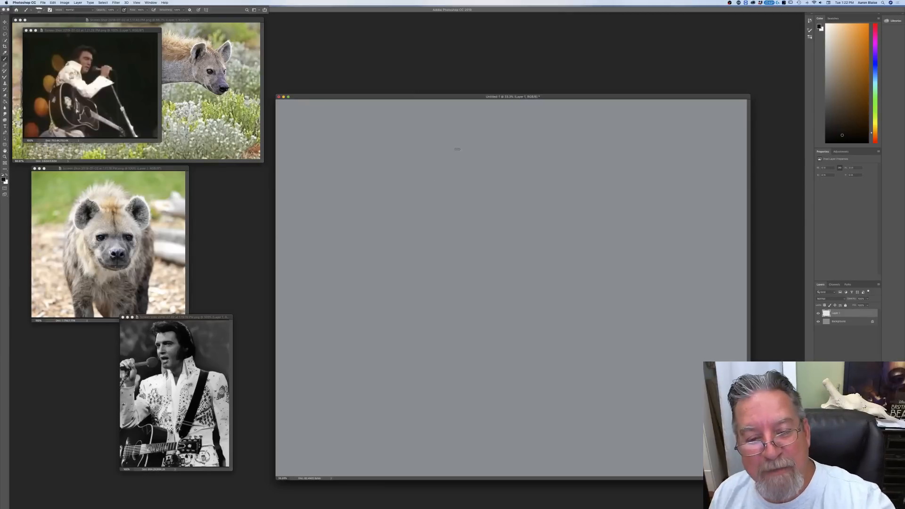
mouse_move(410, 209)
mouse_down()
mouse_move(462, 173)
mouse_move(480, 220)
mouse_up()
mouse_move(409, 222)
mouse_down()
mouse_move(476, 198)
mouse_move(477, 222)
mouse_move(448, 246)
mouse_move(472, 224)
mouse_up()
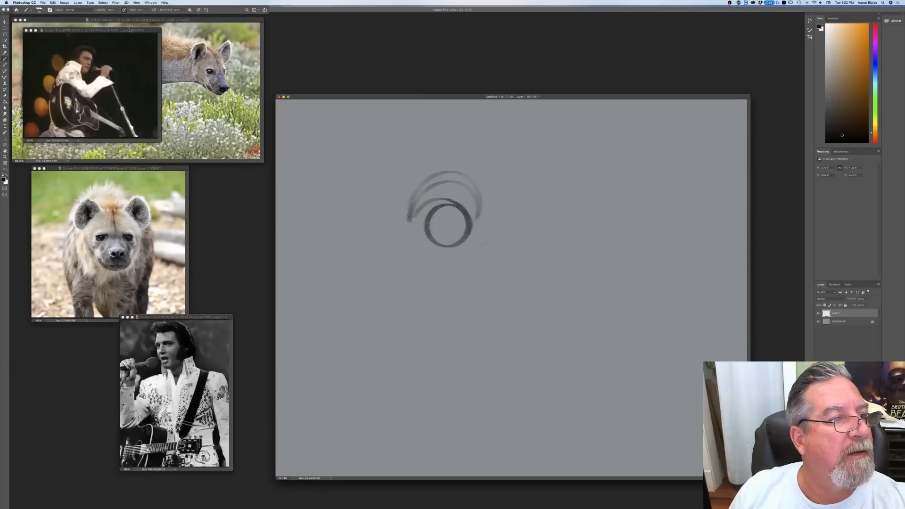
click(183, 10)
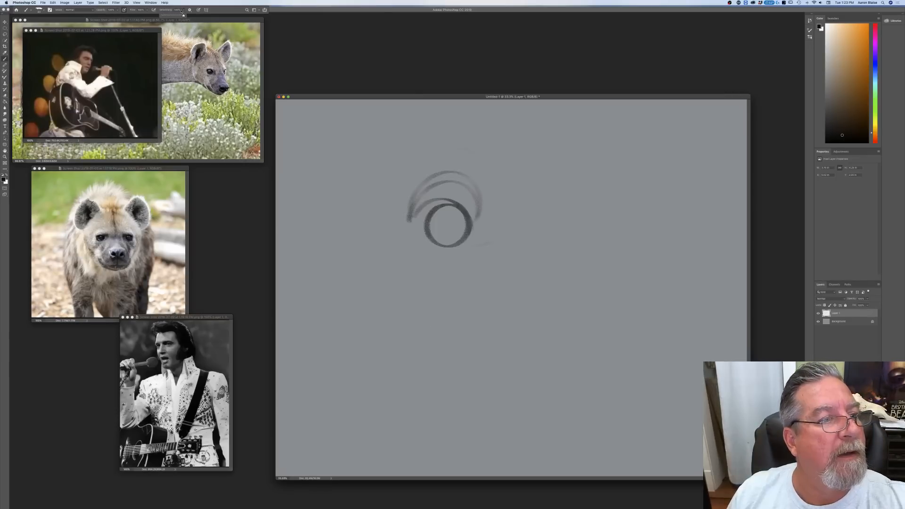
mouse_move(428, 251)
mouse_down()
mouse_move(496, 215)
mouse_move(504, 250)
mouse_up()
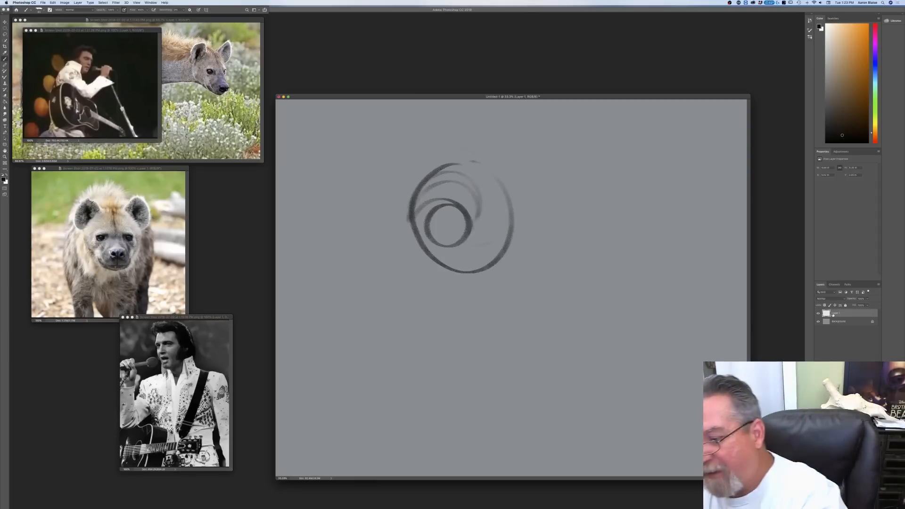
key(super+a)
key(Delete)
key(super+d)
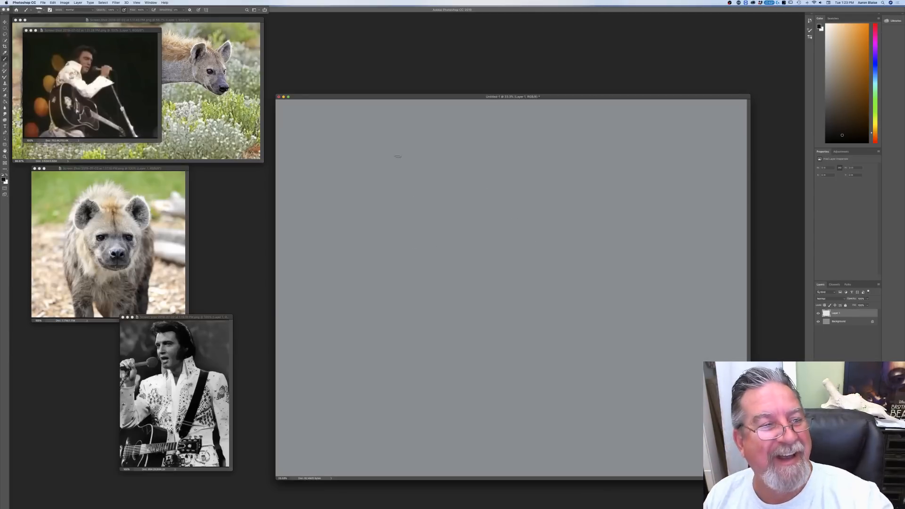
Step: Sketch a large construction circle for the hyena's head, with an eye and a muzzle sloping down from it
mouse_move(499, 155)
mouse_down()
mouse_move(411, 146)
mouse_move(445, 245)
mouse_move(399, 165)
mouse_move(406, 233)
mouse_up()
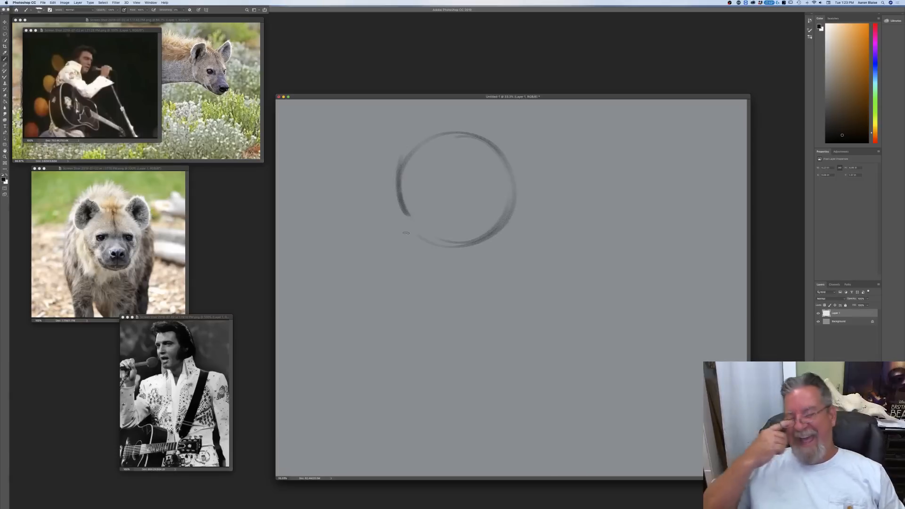
drag(366, 99, 367, 84)
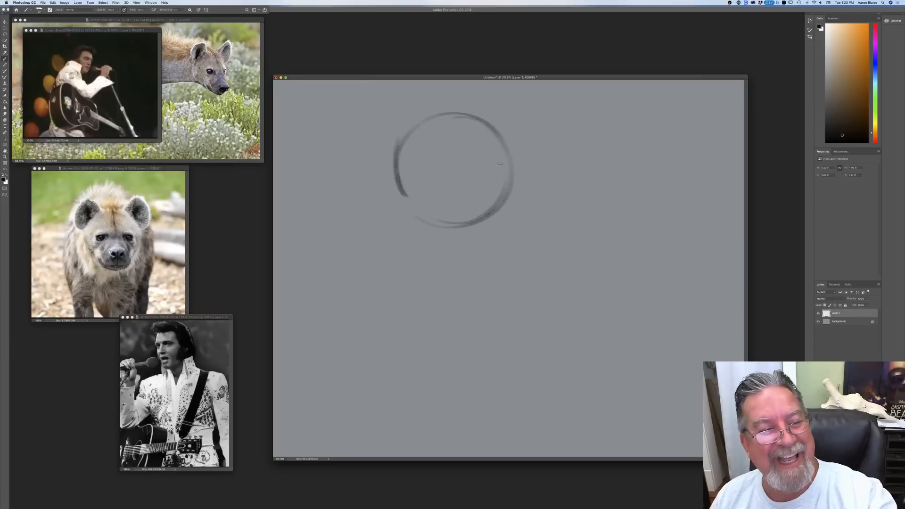
drag(498, 165, 488, 162)
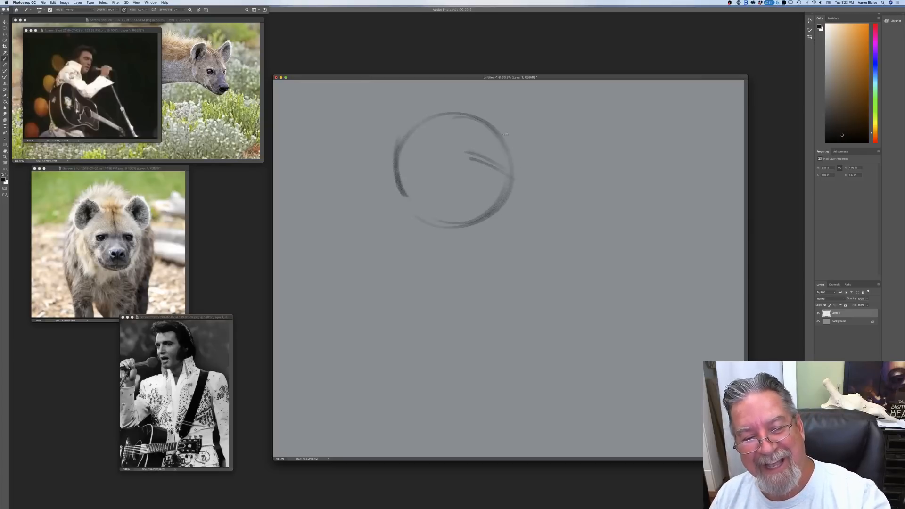
mouse_move(509, 150)
mouse_down()
mouse_move(528, 177)
mouse_move(517, 179)
mouse_up()
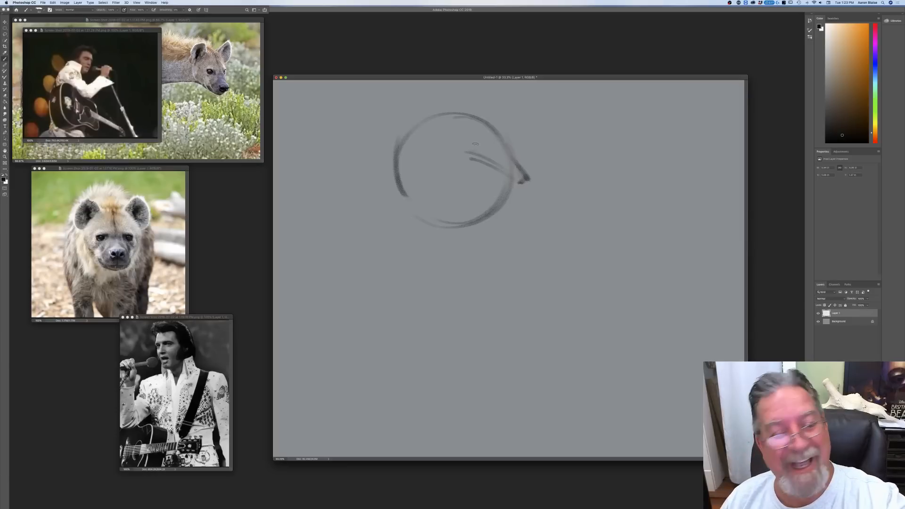
mouse_move(461, 150)
mouse_down()
mouse_move(483, 146)
mouse_move(497, 170)
mouse_move(550, 211)
mouse_up()
drag(516, 177, 551, 209)
mouse_move(518, 182)
mouse_down()
mouse_move(560, 210)
mouse_move(549, 234)
mouse_move(515, 245)
mouse_move(477, 242)
mouse_up()
Step: Rough in the Elvis-style pompadour with a curled forelock and swept-back hair around the top and back of the head
drag(470, 88, 435, 134)
drag(456, 85, 401, 120)
drag(487, 110, 498, 114)
mouse_move(486, 137)
mouse_down()
mouse_move(507, 138)
mouse_move(501, 88)
mouse_up()
drag(529, 138, 508, 152)
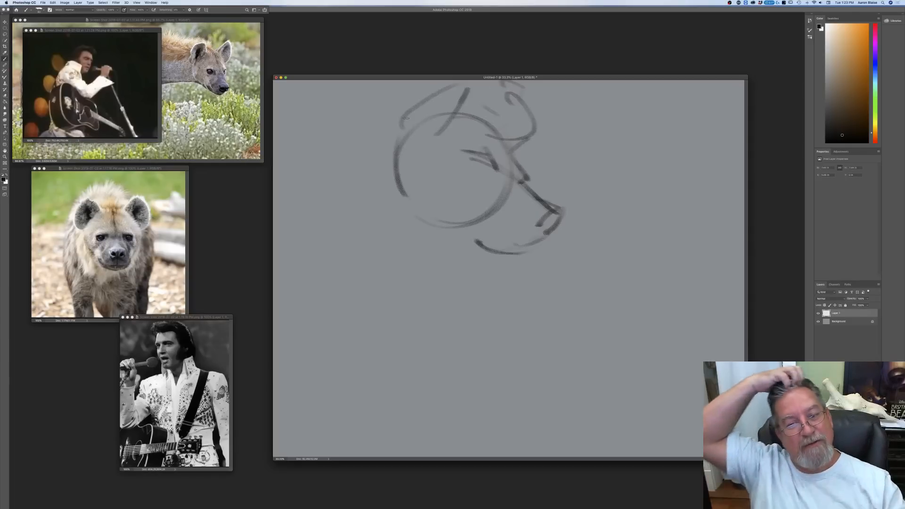
mouse_move(471, 86)
mouse_down()
mouse_move(413, 99)
mouse_move(400, 132)
mouse_move(415, 158)
mouse_move(398, 138)
mouse_move(412, 117)
mouse_up()
Step: Define the nose, the open mouth and lower jaw, and add cheek and sideburn lines to the hyena's face
mouse_move(537, 199)
mouse_down()
mouse_move(564, 217)
mouse_move(527, 215)
mouse_move(542, 235)
mouse_up()
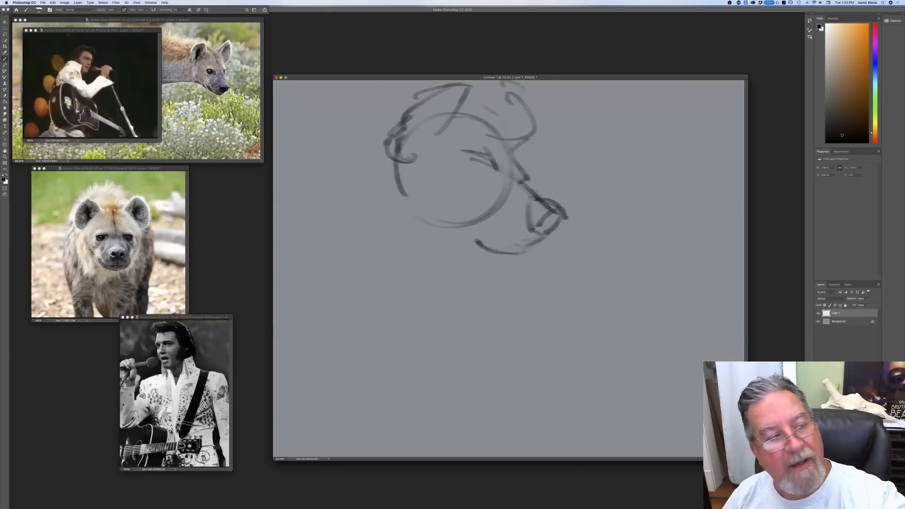
mouse_move(533, 241)
mouse_down()
mouse_move(511, 235)
mouse_move(540, 243)
mouse_move(506, 235)
mouse_move(526, 259)
mouse_move(530, 247)
mouse_move(519, 265)
mouse_up()
drag(524, 253, 515, 259)
drag(481, 210, 492, 231)
mouse_move(454, 176)
mouse_down()
mouse_move(472, 215)
mouse_move(441, 155)
mouse_move(477, 166)
mouse_move(465, 154)
mouse_up()
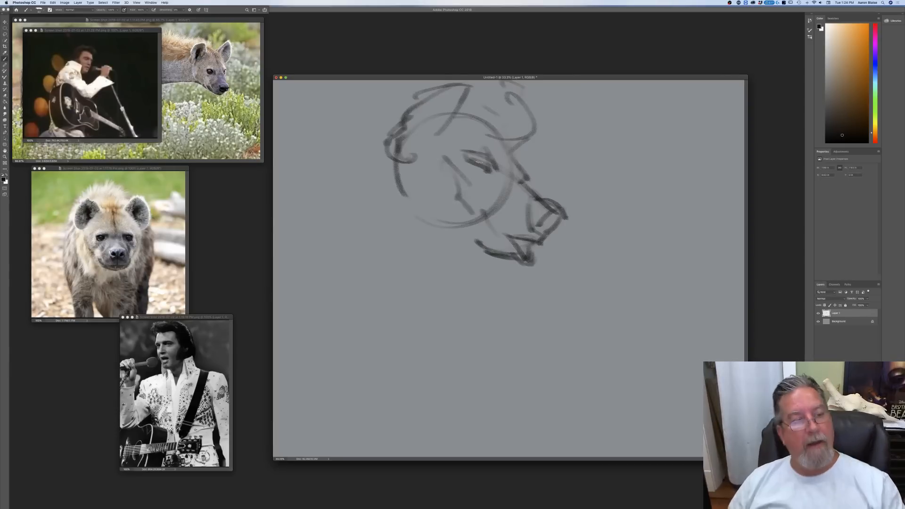
Step: Sketch the back of the head, the neck, and the high jumpsuit collar behind the hyena's jaw
mouse_move(395, 152)
mouse_down()
mouse_move(393, 195)
mouse_move(418, 221)
mouse_up()
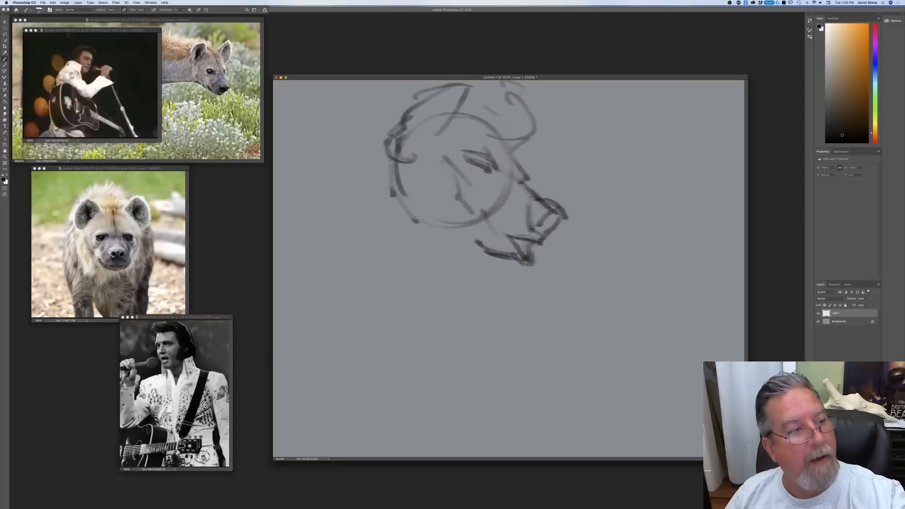
mouse_move(375, 138)
mouse_down()
mouse_move(351, 182)
mouse_move(303, 245)
mouse_up()
mouse_move(344, 183)
mouse_down()
mouse_move(362, 172)
mouse_move(455, 221)
mouse_move(422, 286)
mouse_move(399, 256)
mouse_up()
mouse_move(356, 220)
mouse_down()
mouse_move(433, 284)
mouse_move(325, 203)
mouse_up()
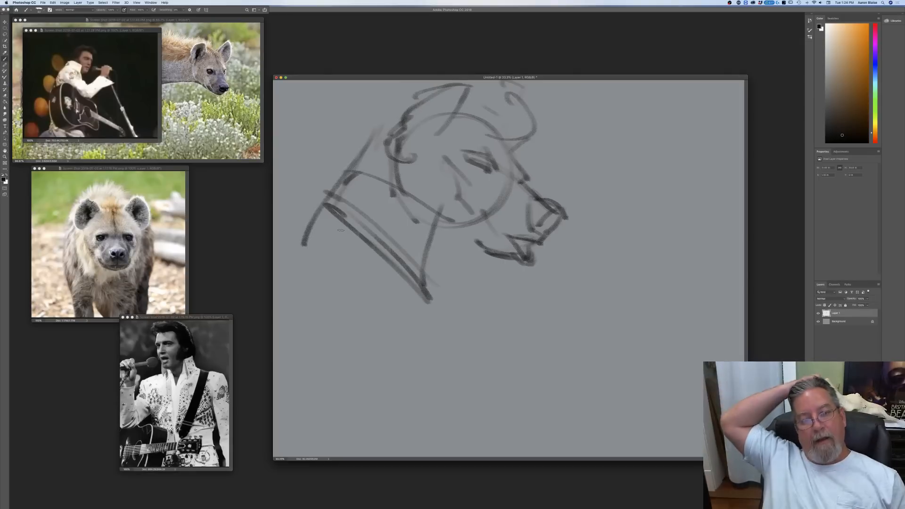
Step: Darken the hyena's nose and nostril and shade the inside of the mouth
mouse_move(563, 211)
mouse_down()
mouse_move(559, 221)
mouse_move(546, 221)
mouse_move(557, 214)
mouse_up()
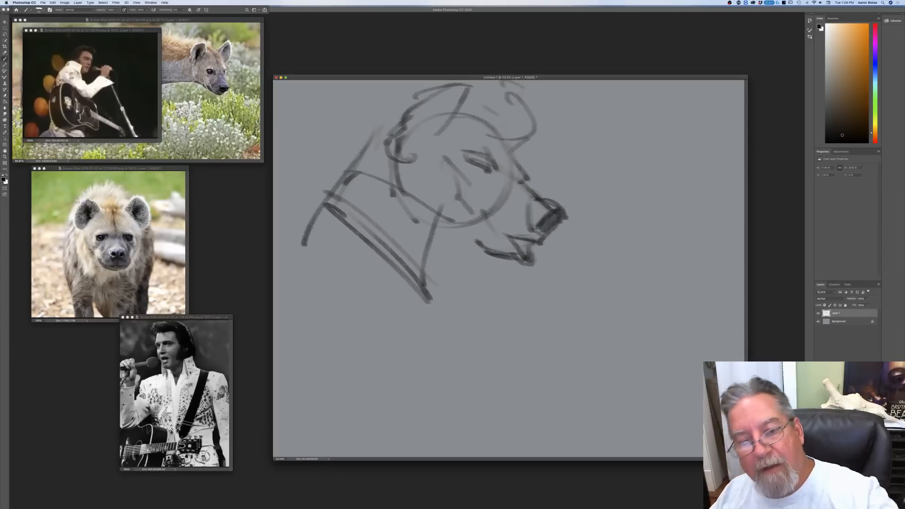
mouse_move(552, 223)
mouse_down()
mouse_move(535, 212)
mouse_move(536, 222)
mouse_up()
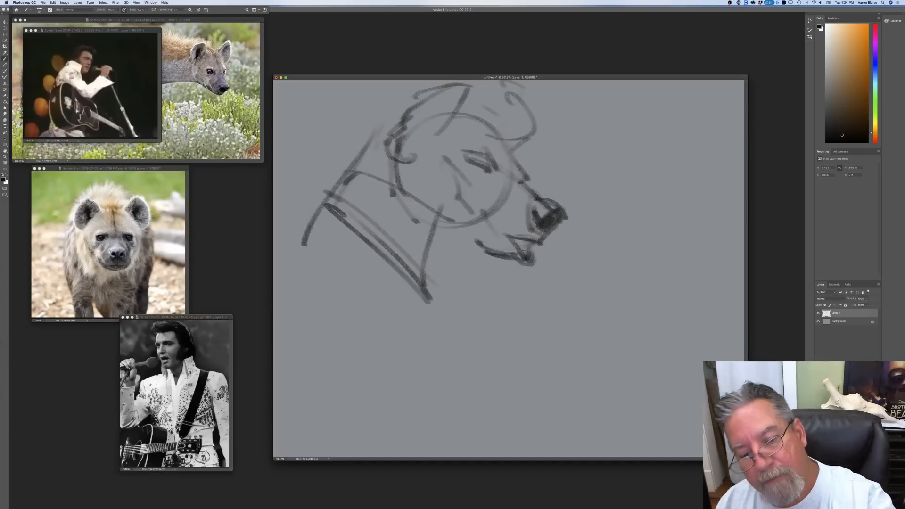
drag(517, 243, 529, 256)
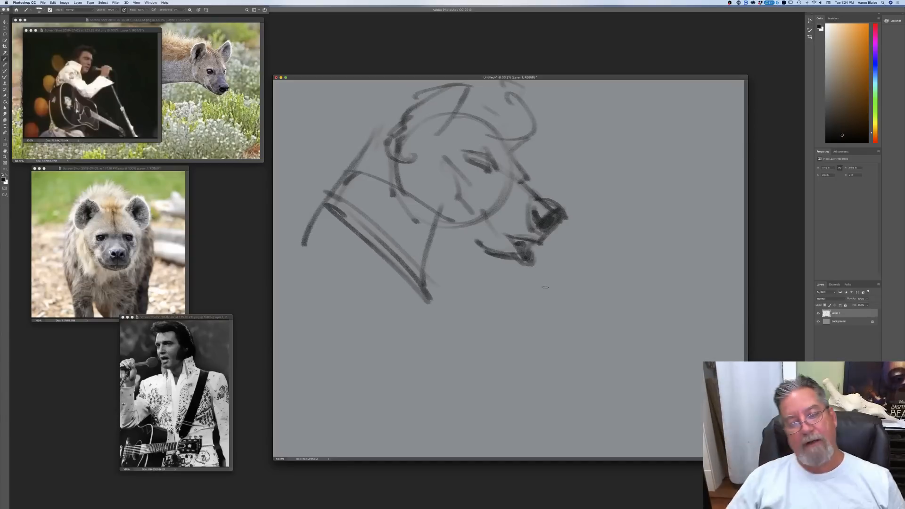
Step: Sketch a raised hand in front of the muzzle with a round microphone head beside the mouth
mouse_move(616, 262)
mouse_down()
mouse_move(629, 317)
mouse_move(624, 256)
mouse_move(656, 257)
mouse_move(676, 298)
mouse_move(660, 279)
mouse_move(664, 309)
mouse_up()
mouse_move(656, 258)
mouse_down()
mouse_move(597, 265)
mouse_move(575, 296)
mouse_up()
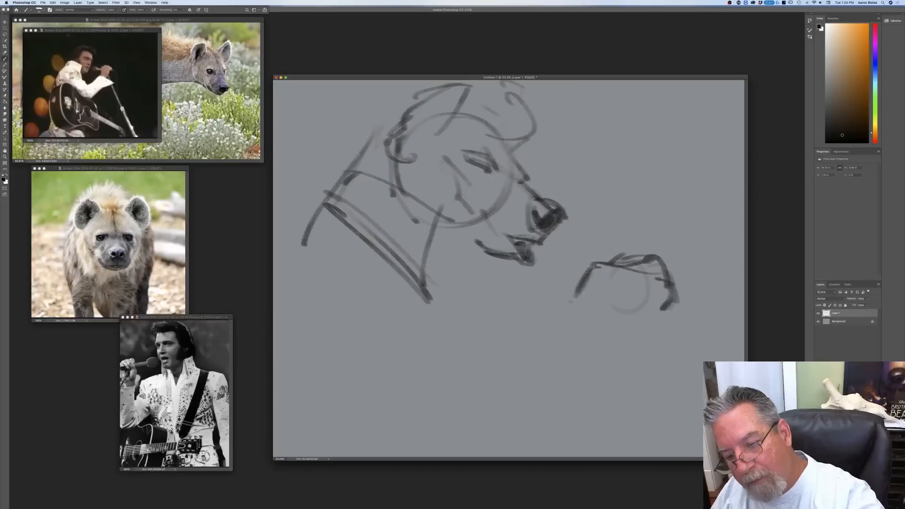
mouse_move(562, 243)
mouse_down()
mouse_move(566, 279)
mouse_move(551, 271)
mouse_up()
Step: Lasso the hand and microphone sketch, move it down and away from the muzzle, and deselect it
click(5, 34)
mouse_move(535, 304)
mouse_down()
mouse_move(584, 221)
mouse_move(566, 372)
mouse_move(534, 309)
mouse_up()
key(v)
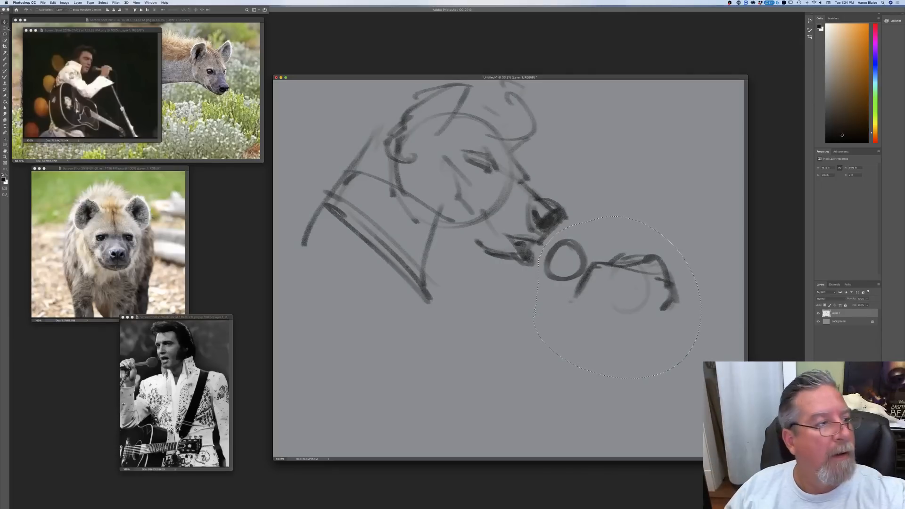
drag(583, 342, 606, 358)
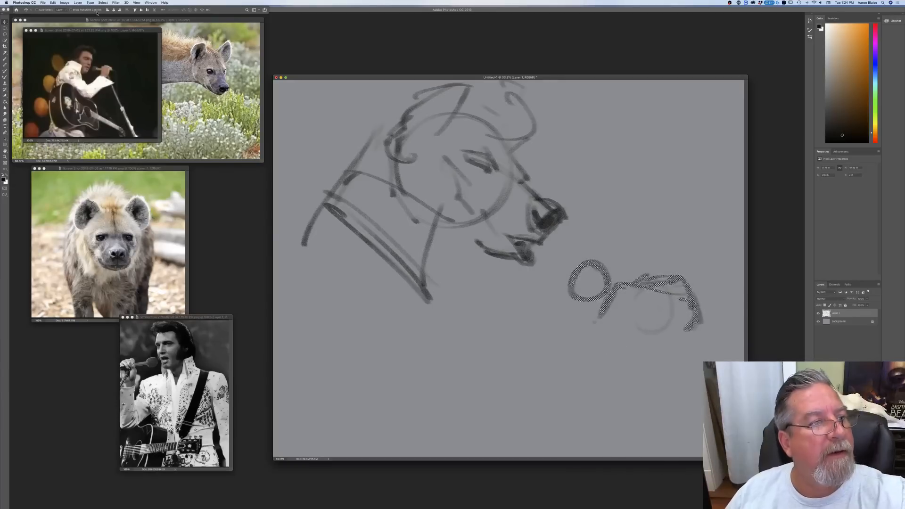
click(102, 3)
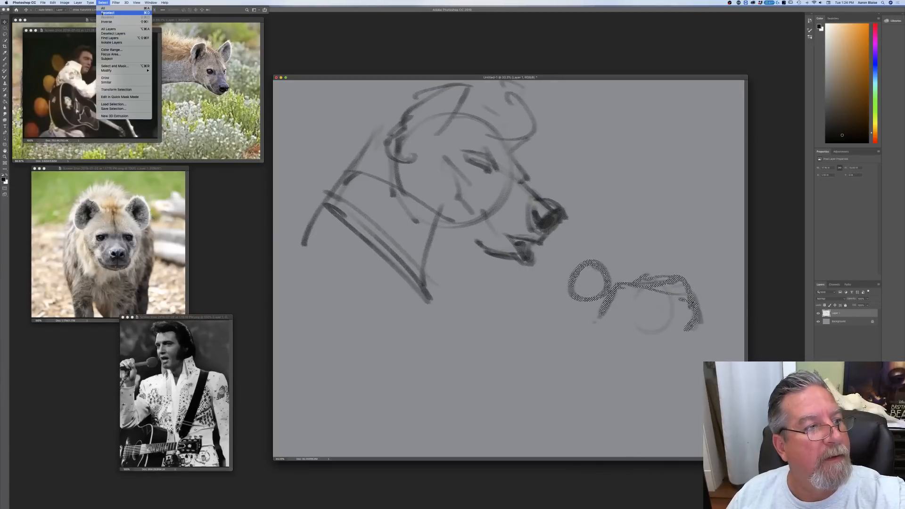
click(104, 19)
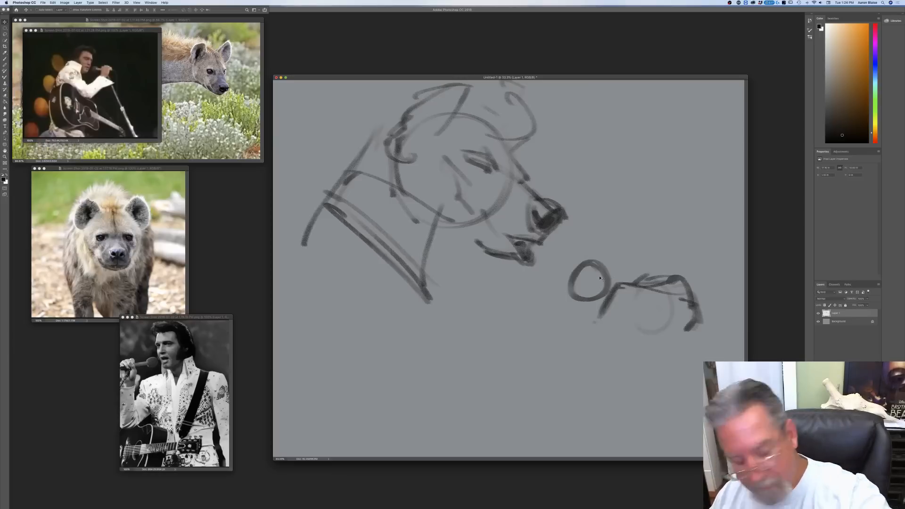
Step: Remove the round microphone head from beside the hand, keeping the hand sketch
key(b)
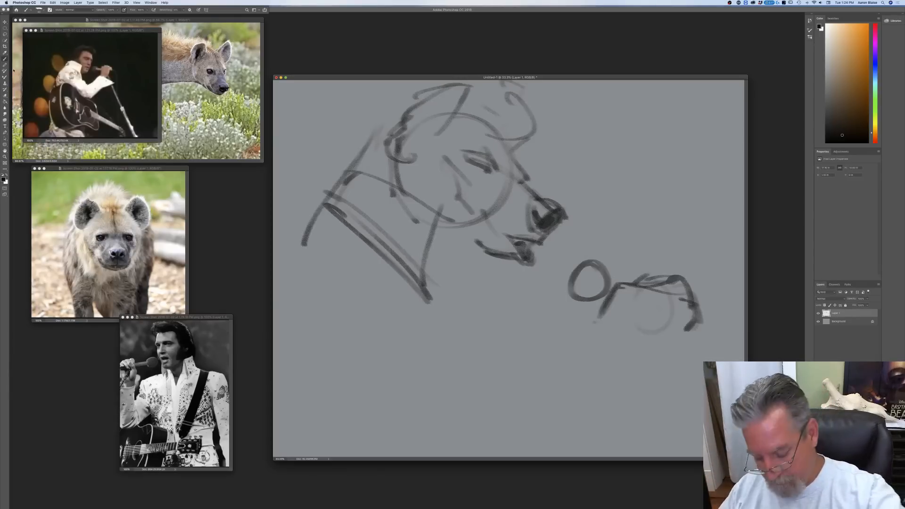
key(super+z)
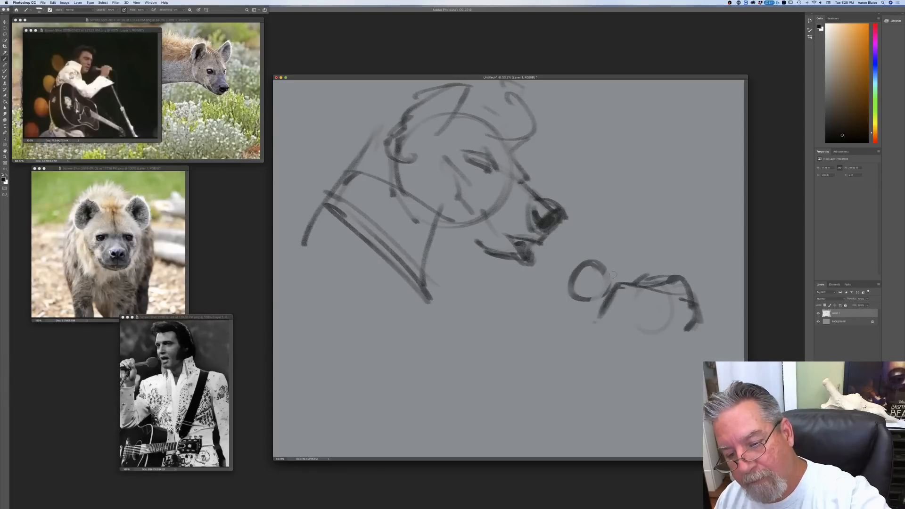
key(super+z)
key(super+z)
key(super+z)
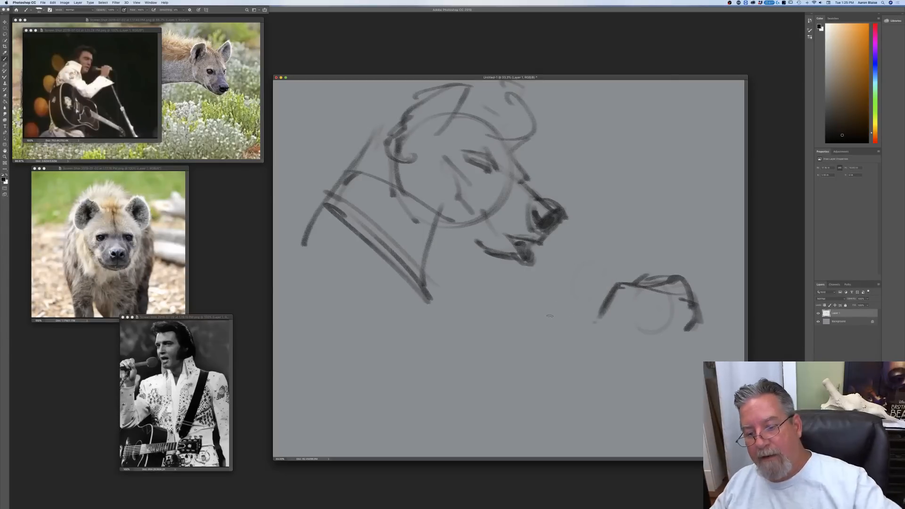
Step: Redraw the microphone head and collar nearer the mouth and reinforce the hand's outline around the handle
mouse_move(569, 261)
mouse_down()
mouse_move(590, 287)
mouse_move(598, 272)
mouse_move(578, 253)
mouse_move(598, 261)
mouse_move(564, 258)
mouse_move(565, 286)
mouse_move(581, 290)
mouse_move(599, 270)
mouse_move(566, 274)
mouse_move(591, 272)
mouse_move(583, 269)
mouse_move(610, 277)
mouse_move(603, 293)
mouse_move(620, 280)
mouse_up()
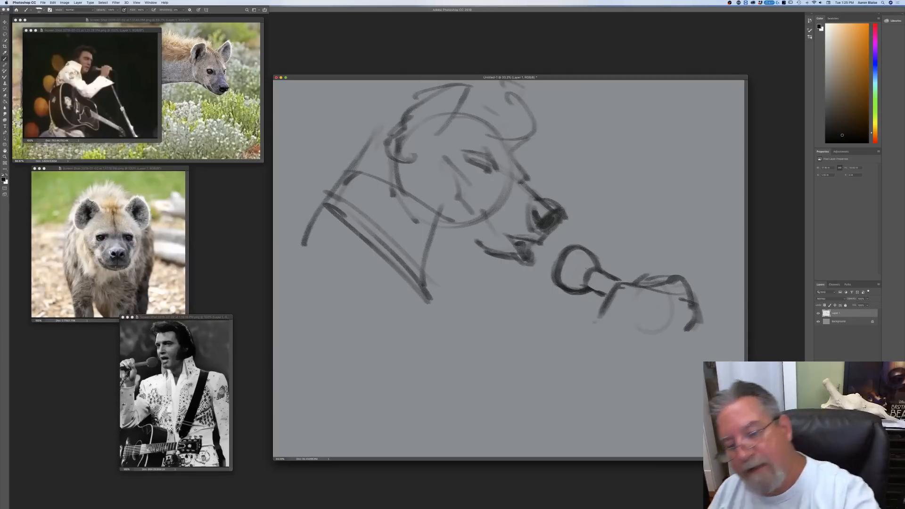
mouse_move(587, 285)
mouse_down()
mouse_move(578, 254)
mouse_move(592, 257)
mouse_move(556, 265)
mouse_move(583, 291)
mouse_up()
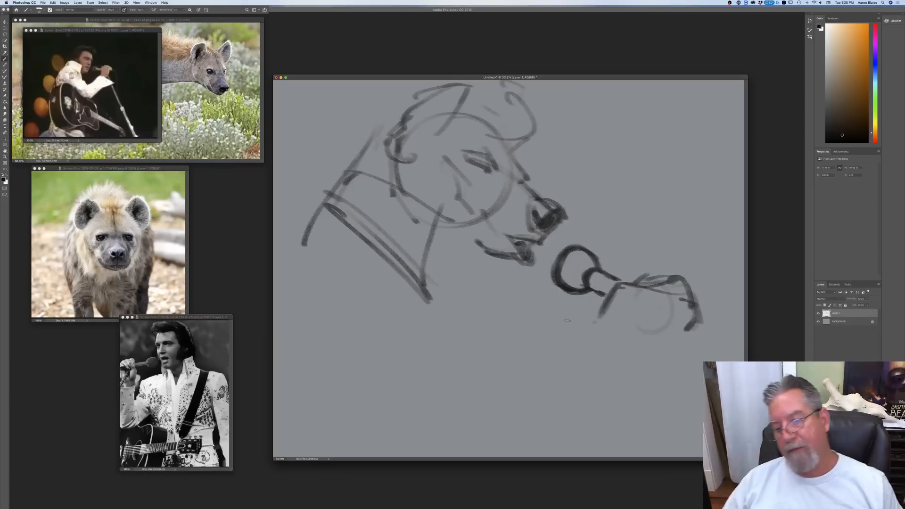
mouse_move(619, 282)
mouse_down()
mouse_move(662, 276)
mouse_move(698, 288)
mouse_move(696, 323)
mouse_move(665, 306)
mouse_move(688, 327)
mouse_up()
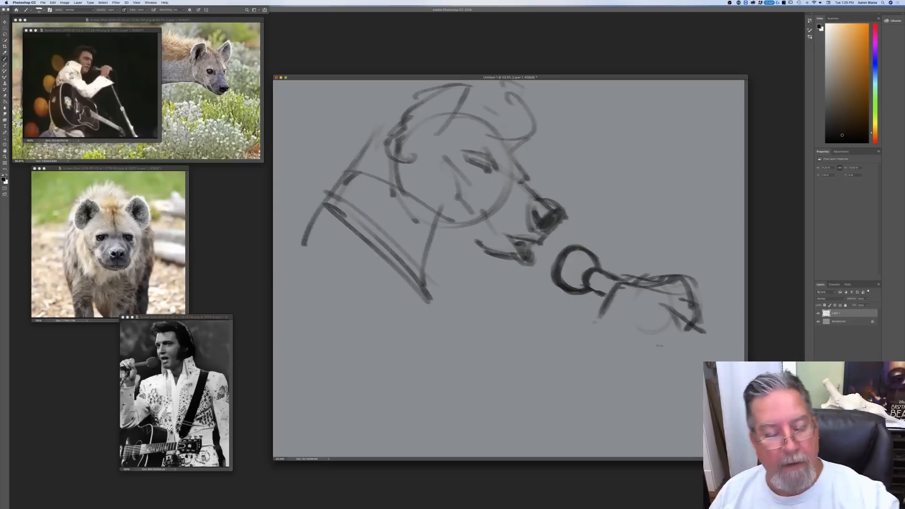
Step: Lasso the microphone head and collar, shift them slightly down and away from the nose, and deselect them
click(5, 34)
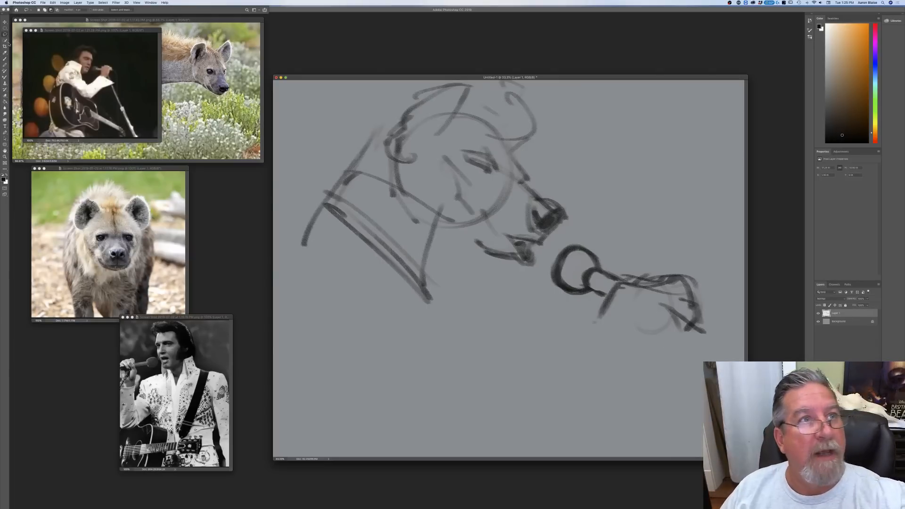
mouse_move(622, 281)
mouse_down()
mouse_move(597, 309)
mouse_move(562, 316)
mouse_move(545, 270)
mouse_move(578, 231)
mouse_move(635, 263)
mouse_up()
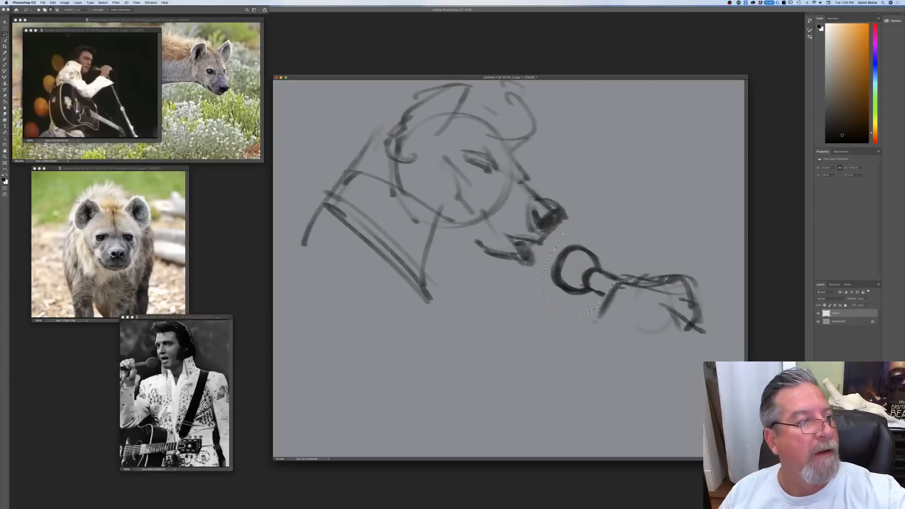
key(v)
drag(559, 297, 550, 309)
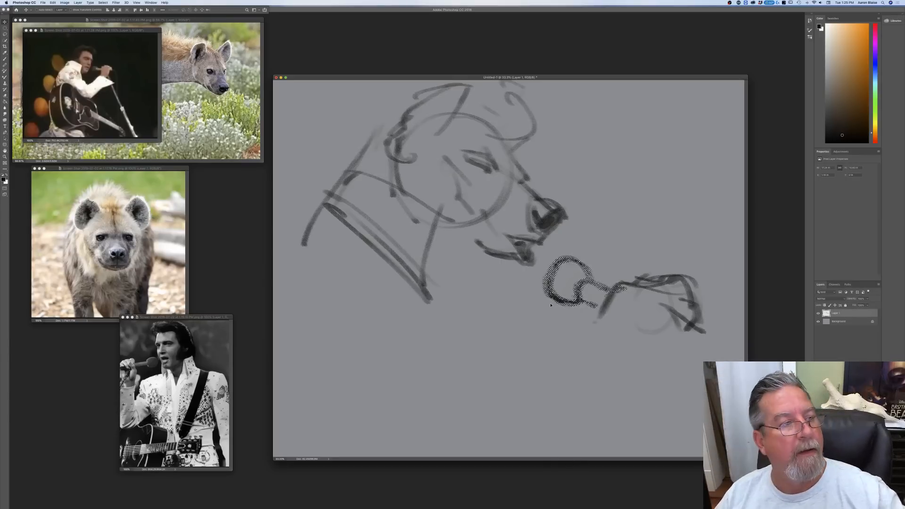
click(103, 4)
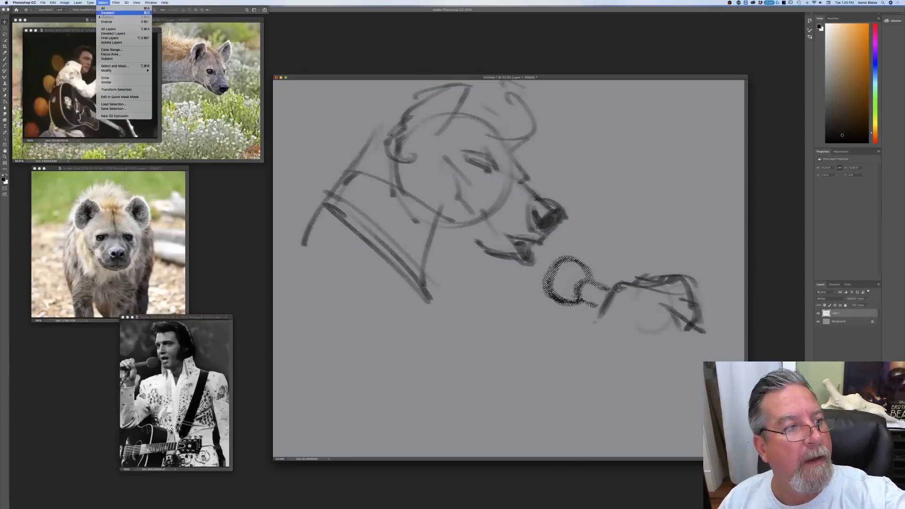
click(101, 13)
Step: Lasso the whole hand and microphone sketch, nudge it slightly up and to the right, and deselect it
click(5, 35)
mouse_move(528, 343)
mouse_down()
mouse_move(531, 290)
mouse_move(550, 254)
mouse_move(614, 230)
mouse_move(724, 290)
mouse_move(604, 386)
mouse_move(531, 326)
mouse_up()
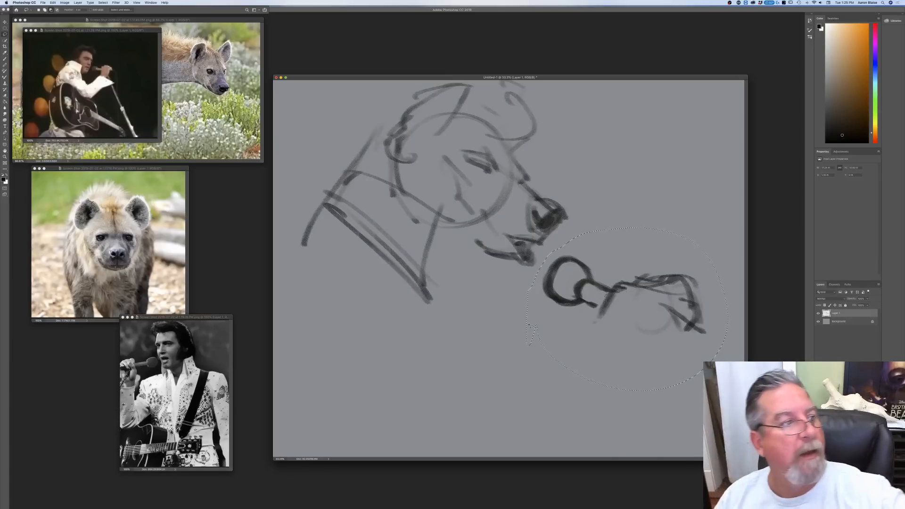
key(v)
drag(584, 352, 590, 339)
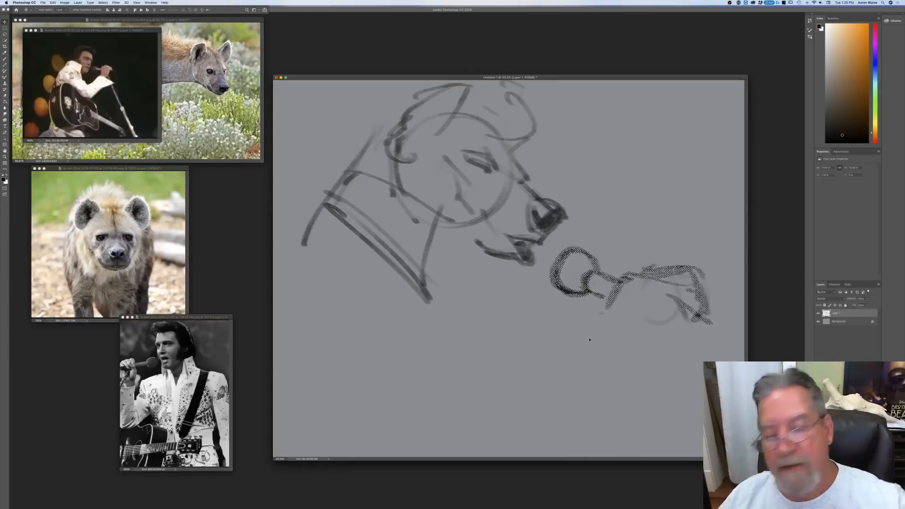
click(103, 3)
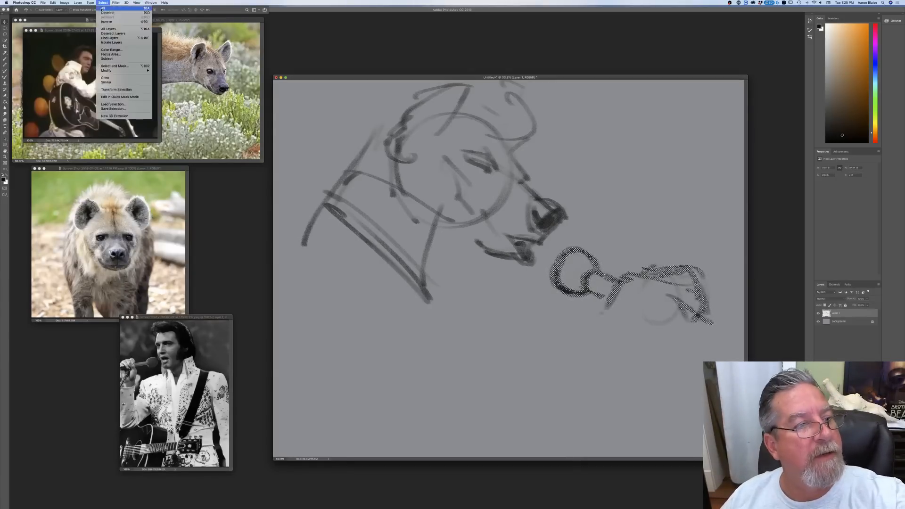
click(101, 15)
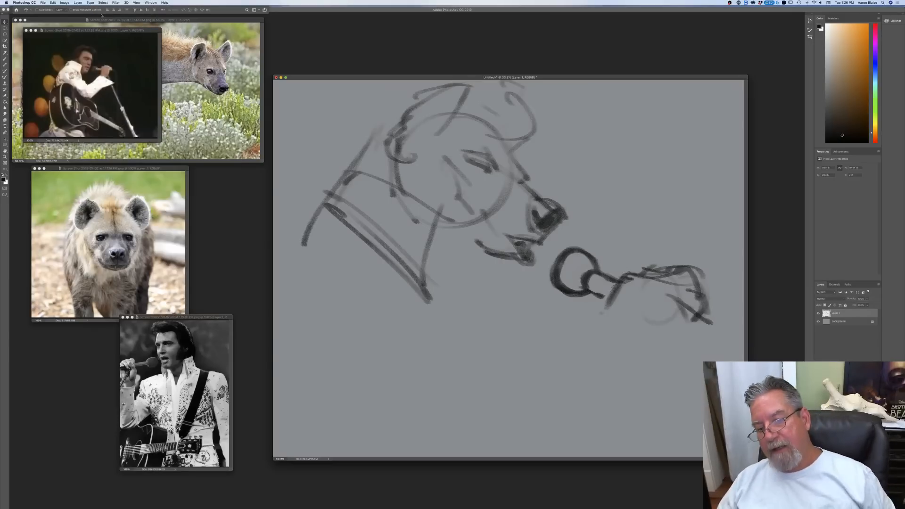
Step: Scale the whole sketch layer down with Free Transform and reposition it to leave more room around the figure
click(5, 61)
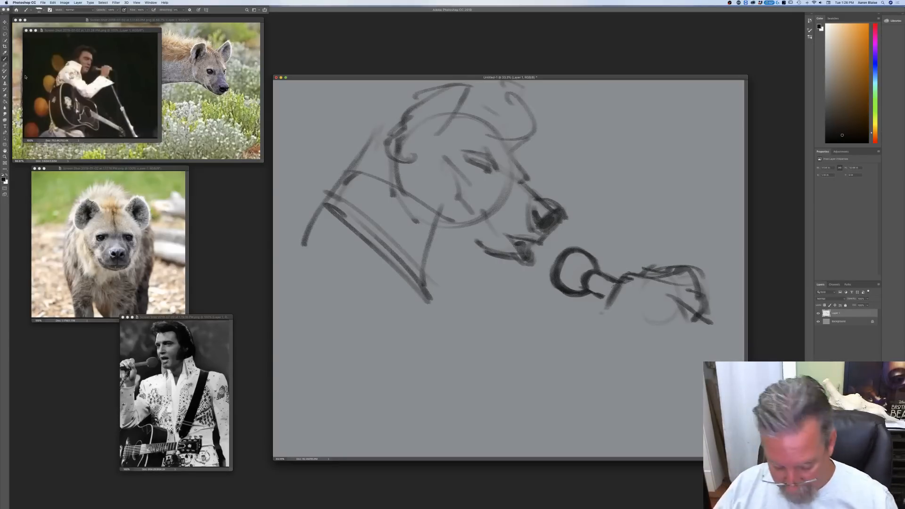
key(f)
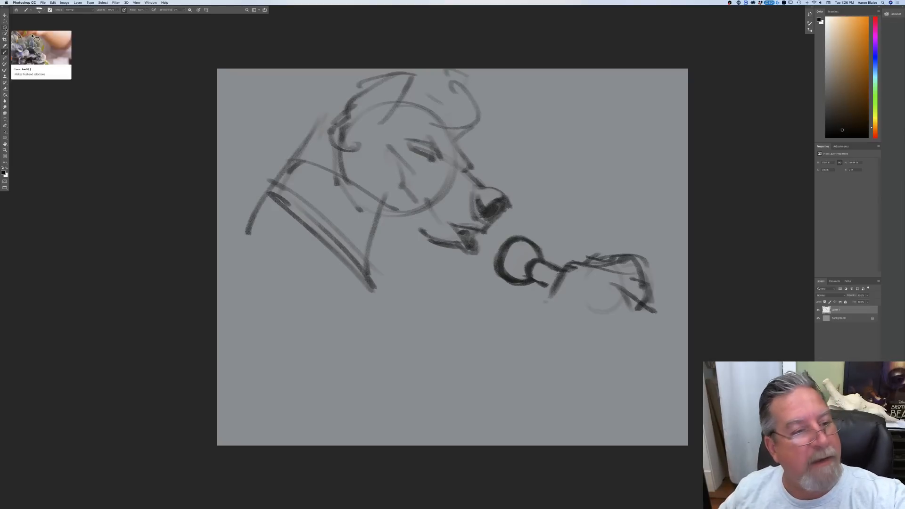
click(53, 3)
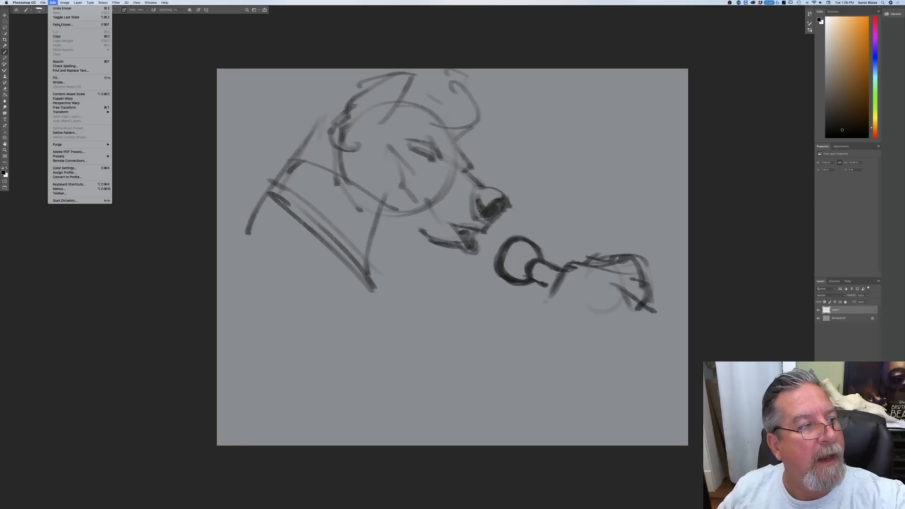
click(66, 108)
drag(244, 69, 272, 85)
mouse_move(263, 323)
mouse_down()
mouse_move(255, 298)
mouse_move(282, 281)
mouse_up()
drag(642, 338, 616, 320)
drag(427, 278, 443, 272)
key(Return)
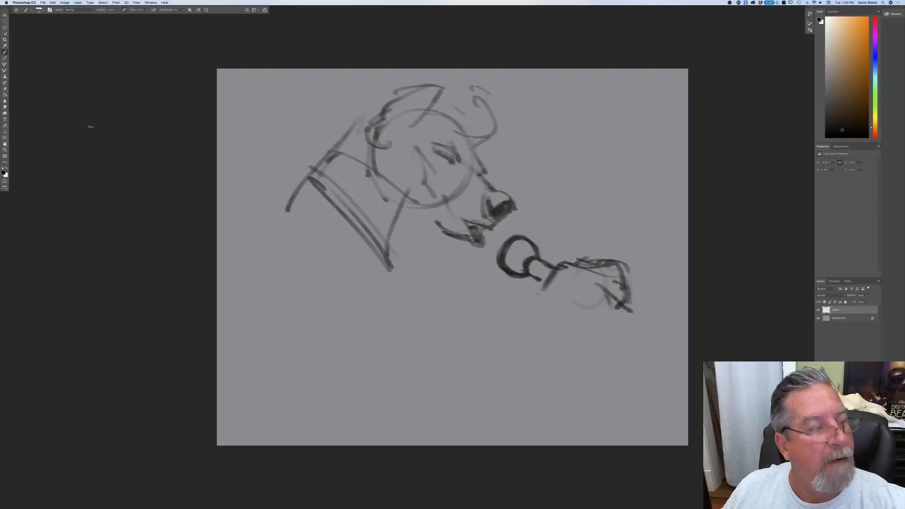
Step: Sketch the wrist and forearm running down and left from the hand holding the microphone
key(f)
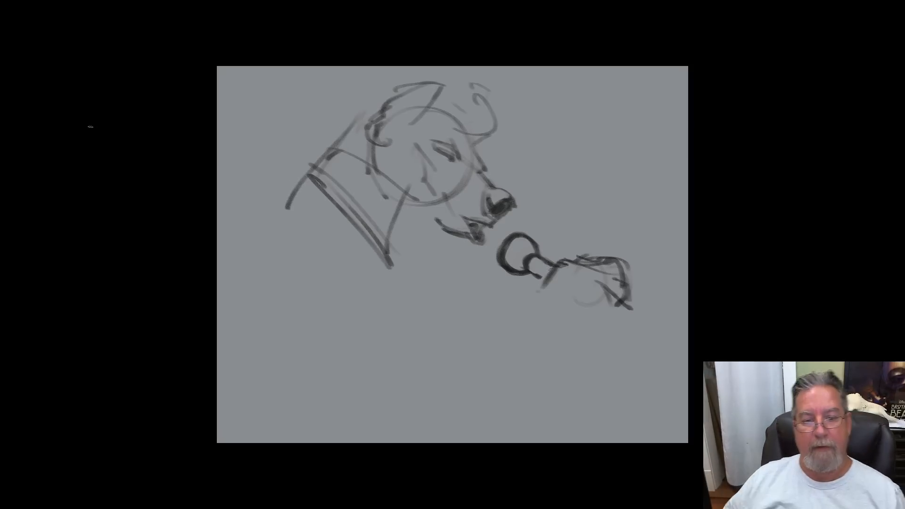
key(f)
mouse_move(319, 78)
mouse_down()
mouse_move(341, 72)
mouse_move(338, 45)
mouse_up()
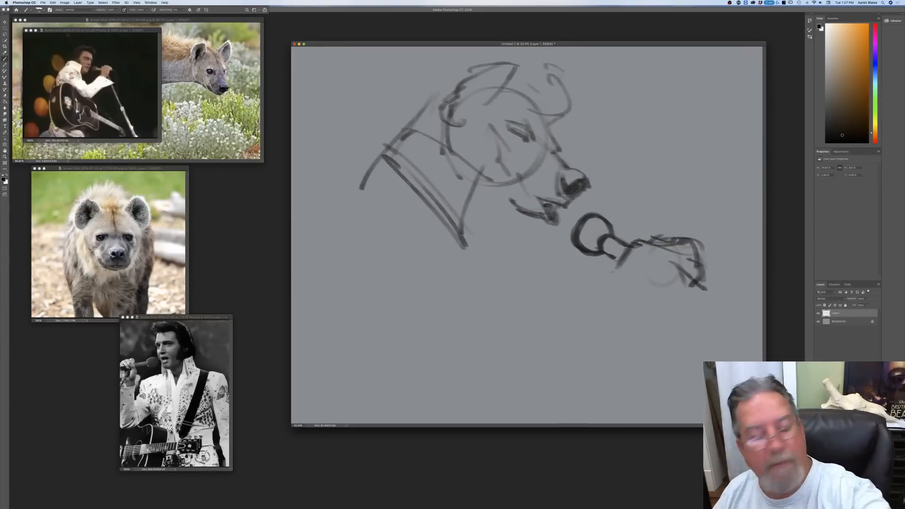
drag(620, 265, 587, 299)
mouse_move(675, 279)
mouse_down()
mouse_move(684, 283)
mouse_move(665, 267)
mouse_move(643, 279)
mouse_move(600, 338)
mouse_up()
drag(633, 294, 617, 314)
drag(614, 272, 575, 301)
drag(627, 255, 573, 300)
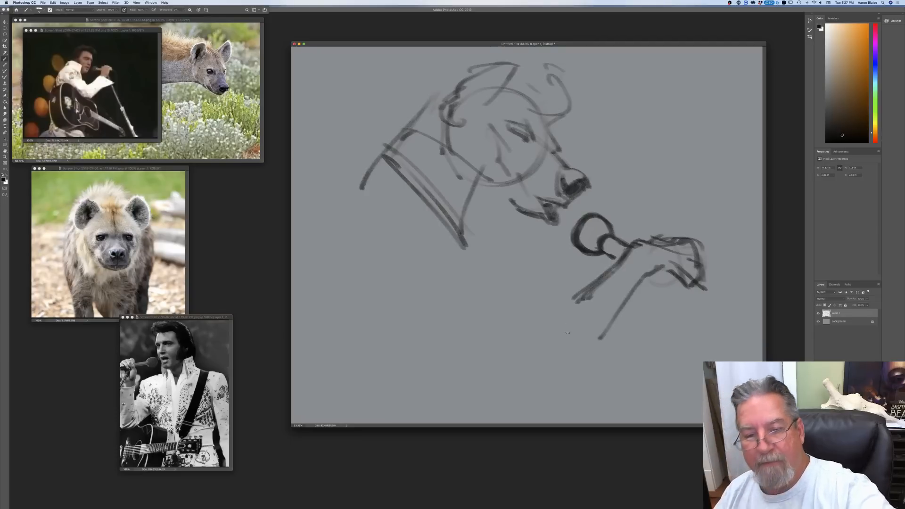
Step: Sketch a wide flared jumpsuit sleeve hanging from the wrist, with a curved outer edge and a double lower hem
drag(600, 271, 669, 333)
drag(611, 273, 679, 343)
drag(620, 355, 676, 348)
drag(606, 363, 695, 357)
drag(593, 379, 679, 362)
mouse_move(603, 271)
mouse_down()
mouse_move(688, 369)
mouse_move(694, 360)
mouse_move(590, 378)
mouse_up()
Step: Rough in the upper body with elbow folds, diagonal chest lines, scarf folds, an extended mouth line and the back contour
mouse_move(589, 290)
mouse_down()
mouse_move(550, 334)
mouse_move(518, 325)
mouse_up()
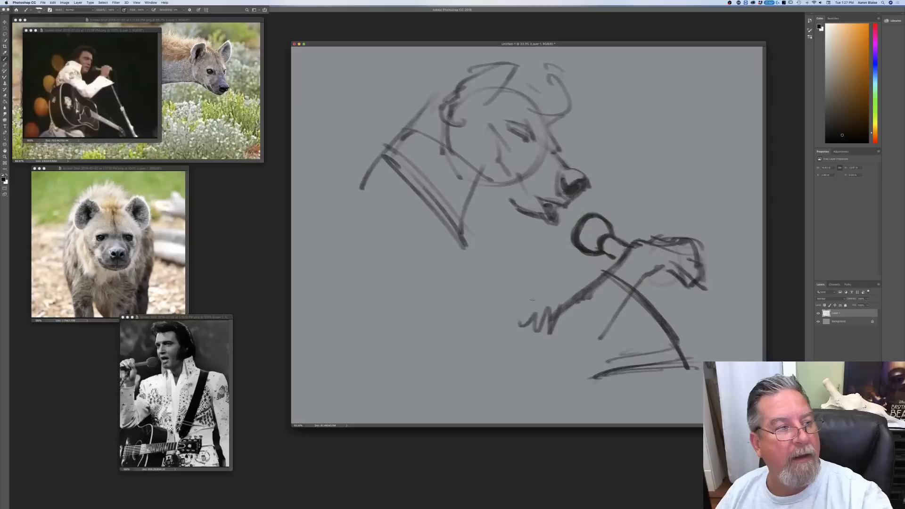
mouse_move(463, 230)
mouse_down()
mouse_move(530, 312)
mouse_move(533, 296)
mouse_move(543, 311)
mouse_up()
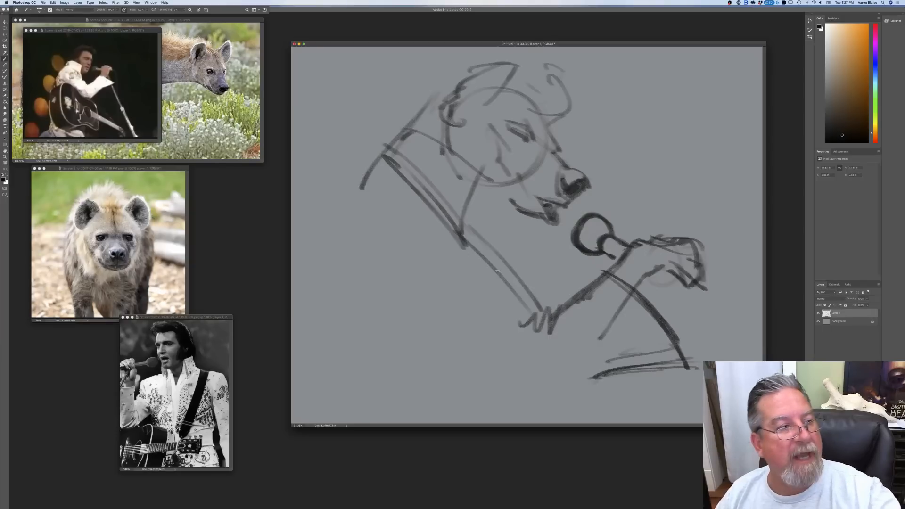
mouse_move(515, 213)
mouse_down()
mouse_move(478, 215)
mouse_move(490, 279)
mouse_up()
mouse_move(486, 260)
mouse_down()
mouse_move(399, 223)
mouse_move(383, 243)
mouse_move(427, 235)
mouse_up()
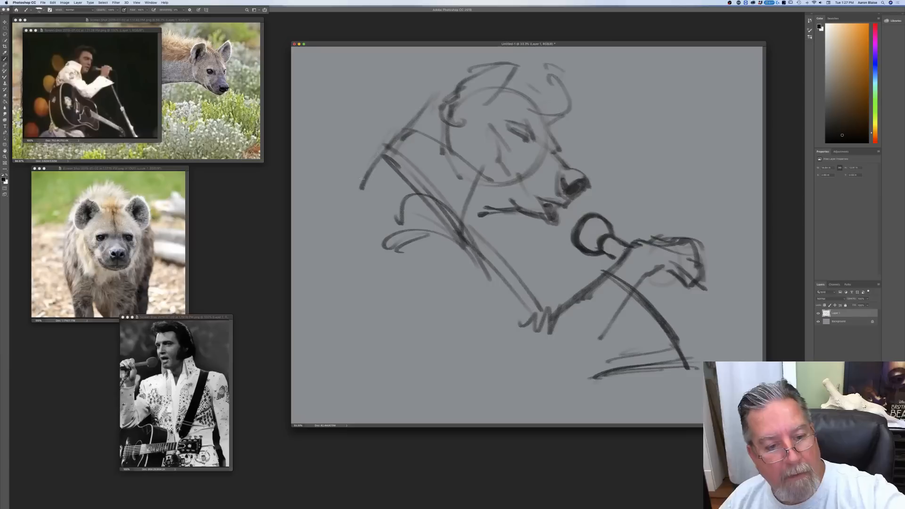
drag(399, 133, 334, 235)
drag(362, 159, 312, 272)
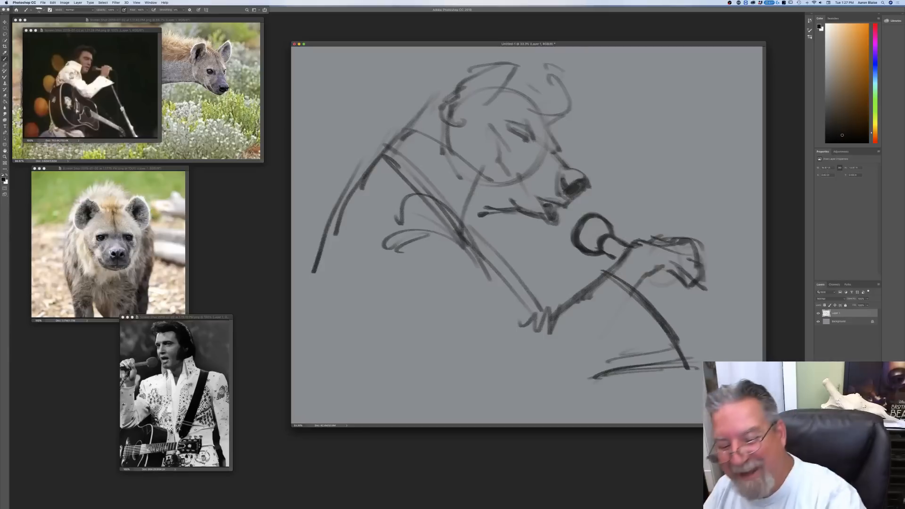
Step: Reinforce the flared sleeve's outer edge and sketch the microphone cable running down from the lower fingers
drag(688, 362, 648, 308)
drag(609, 271, 678, 341)
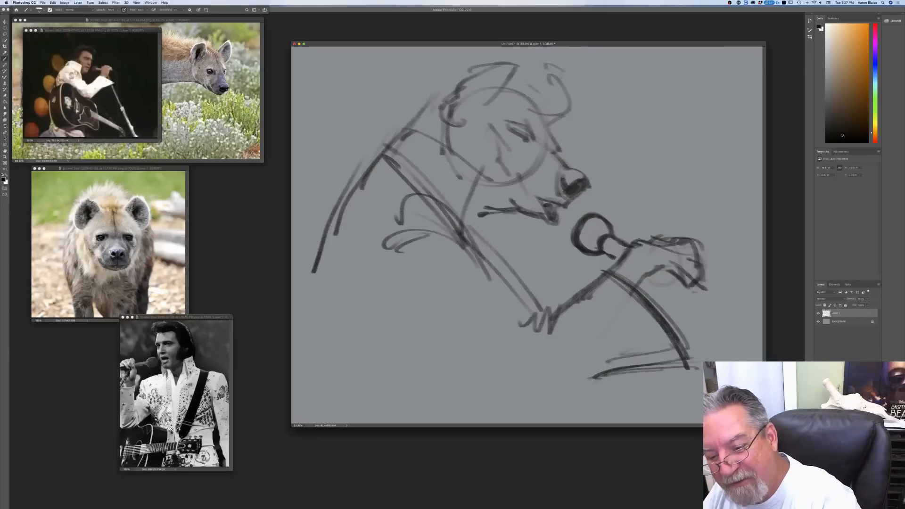
mouse_move(661, 279)
mouse_down()
mouse_move(668, 271)
mouse_move(651, 279)
mouse_move(681, 286)
mouse_up()
drag(676, 278, 679, 333)
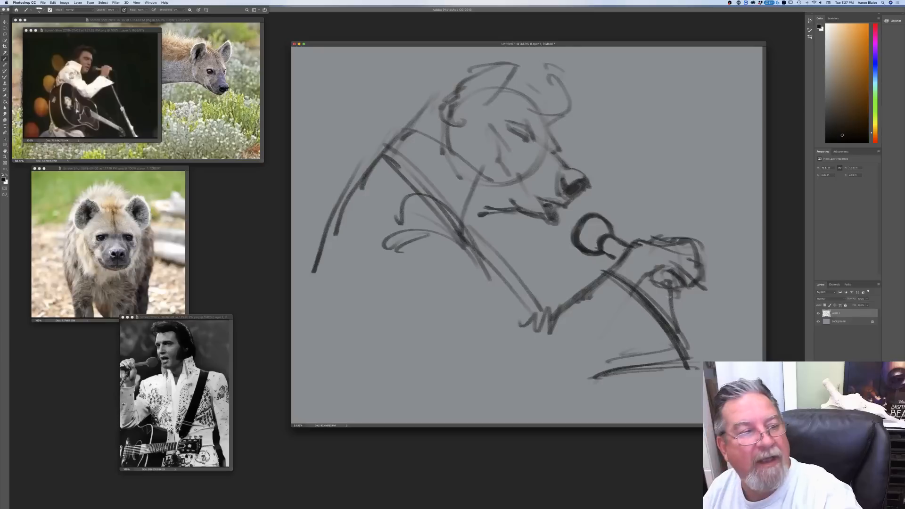
drag(669, 291, 673, 329)
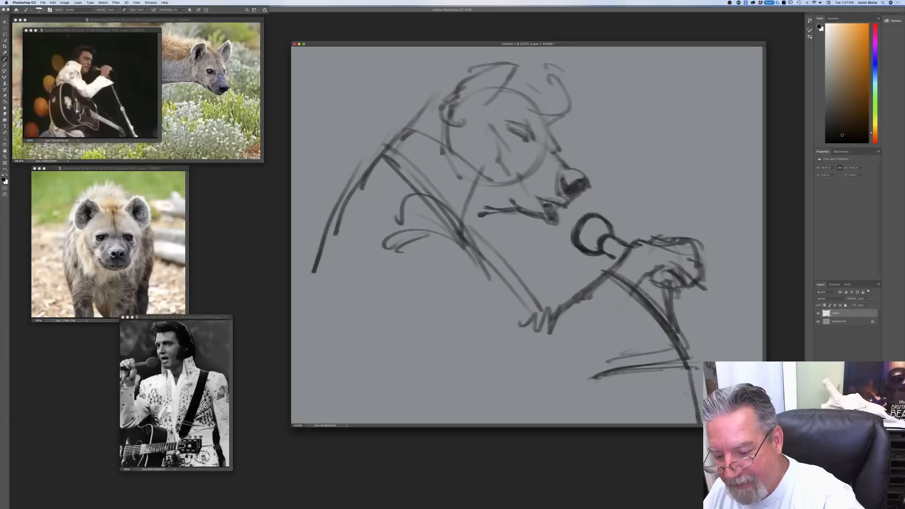
mouse_move(670, 293)
mouse_down()
mouse_move(691, 362)
mouse_move(682, 363)
mouse_up()
drag(674, 330, 701, 362)
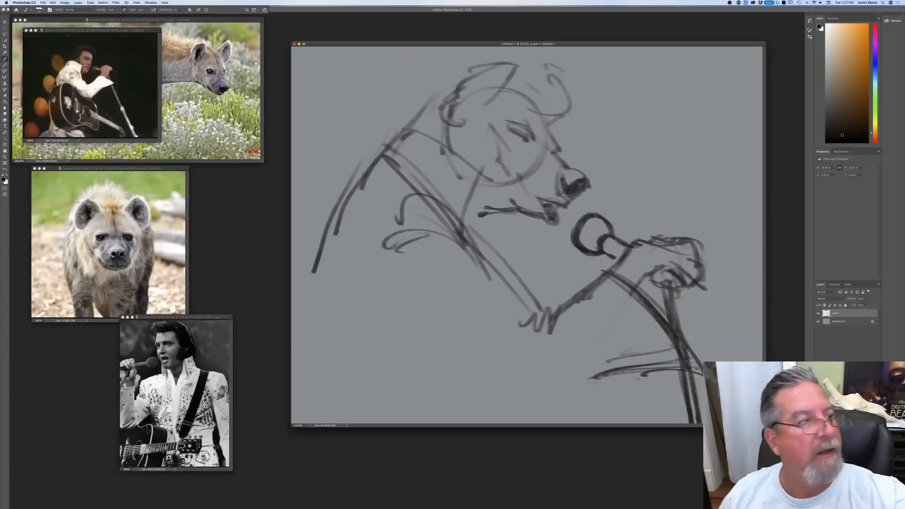
Step: Rotate the canvas 90° clockwise to make it portrait format
click(52, 3)
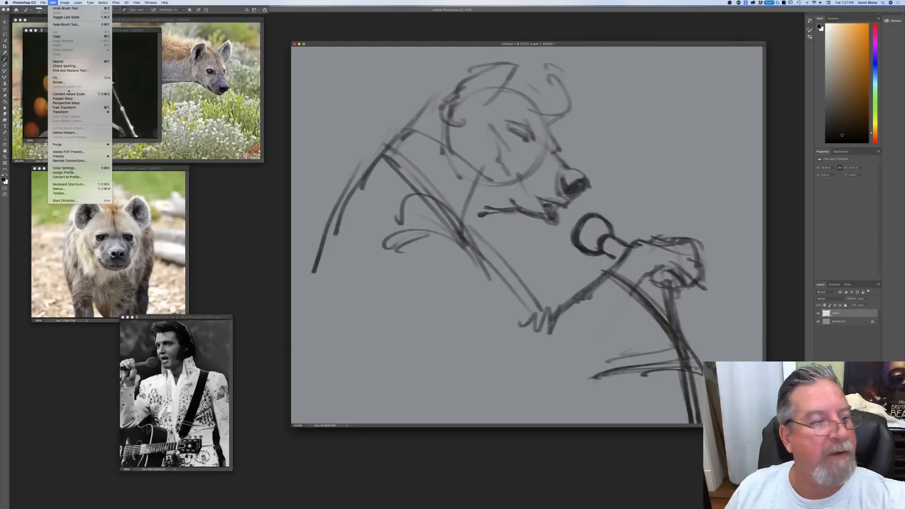
click(335, 175)
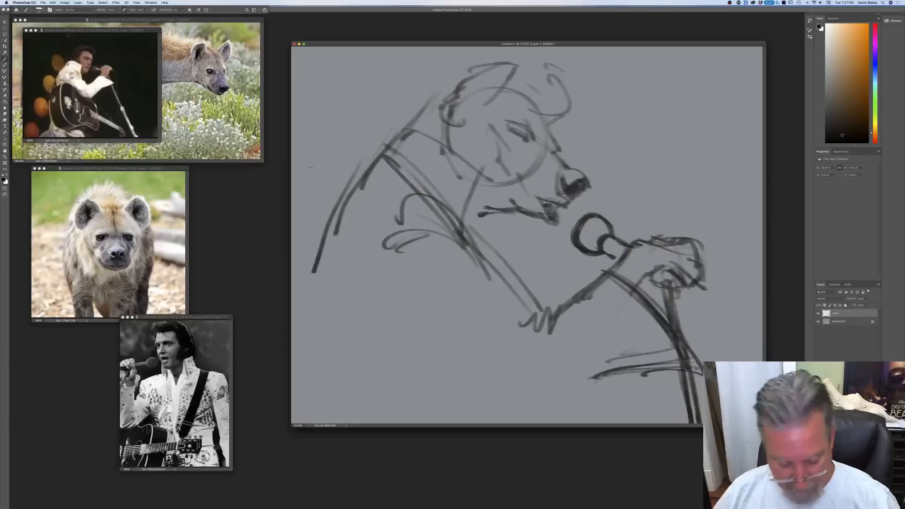
click(65, 3)
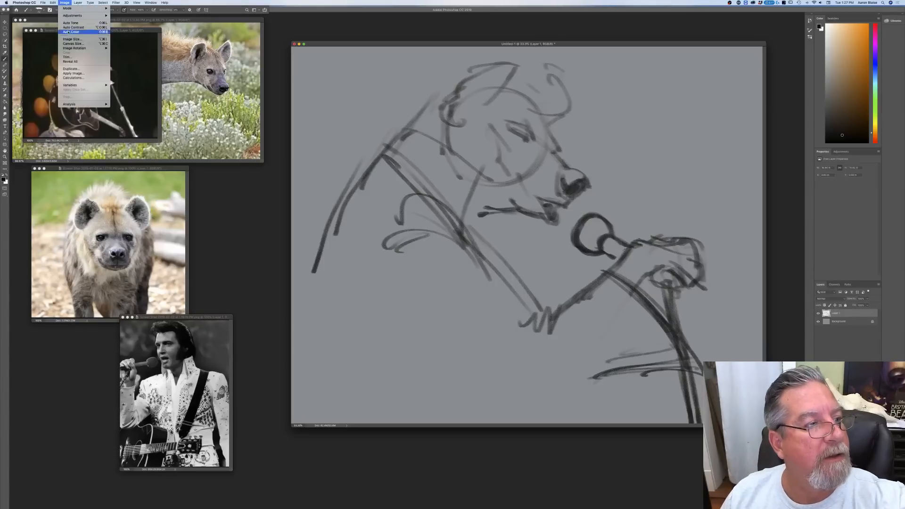
mouse_move(90, 48)
click(119, 53)
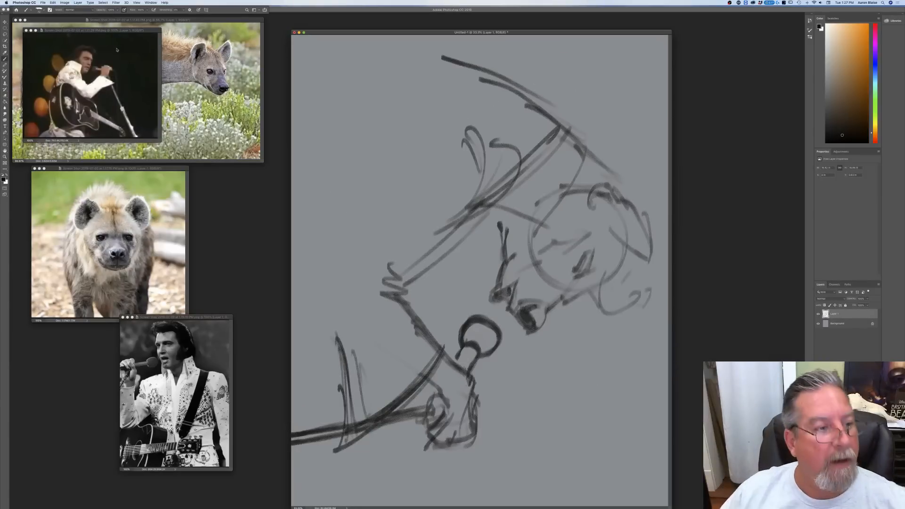
Step: Rotate the sketch layer back upright with Free Transform, tilt it slightly and position it in the upper part of the portrait canvas
key(f)
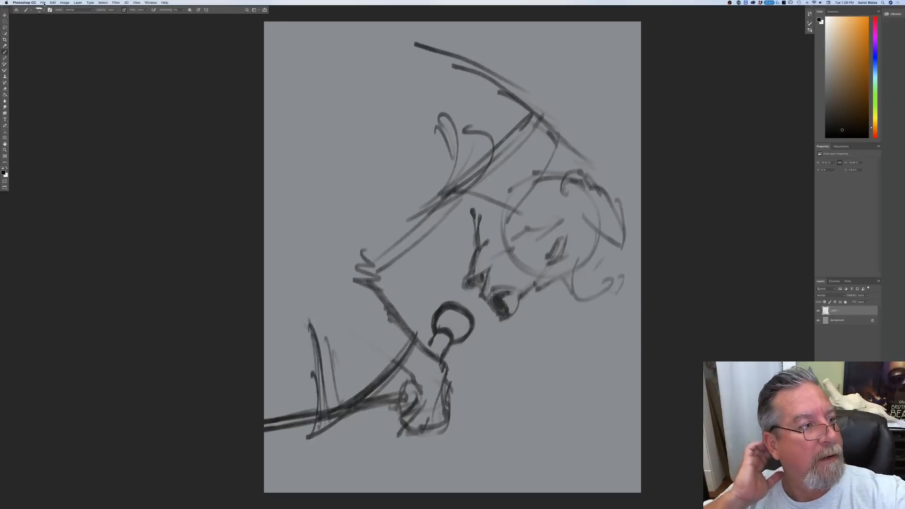
click(64, 3)
mouse_move(53, 3)
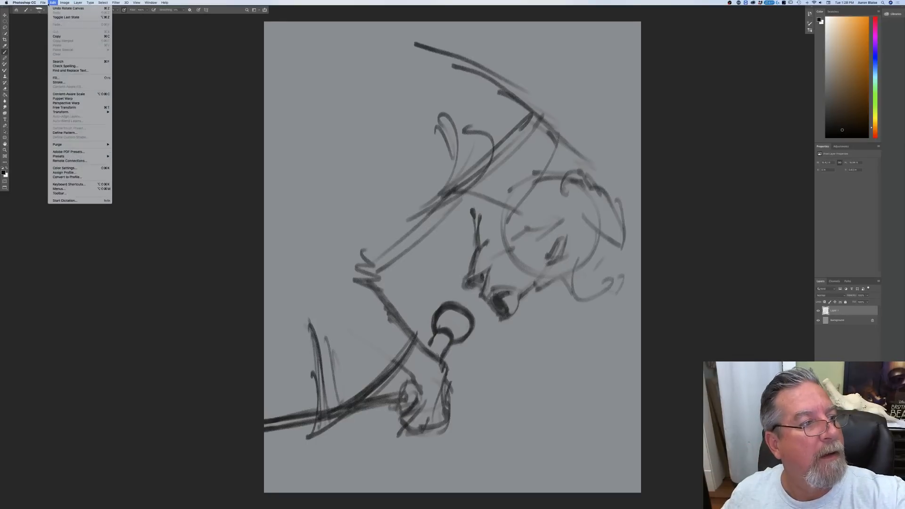
click(68, 112)
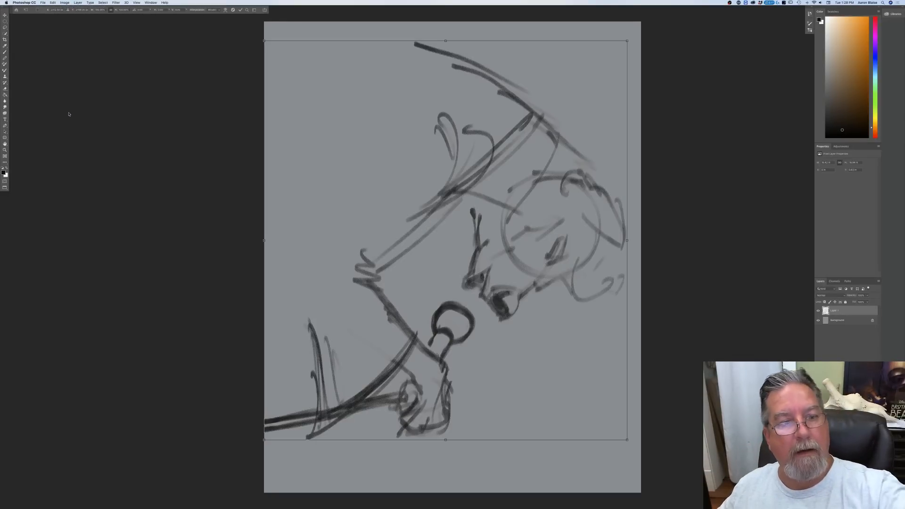
mouse_move(256, 40)
mouse_down()
mouse_move(207, 136)
mouse_move(194, 275)
mouse_move(237, 432)
mouse_move(242, 411)
mouse_up()
drag(329, 271, 313, 254)
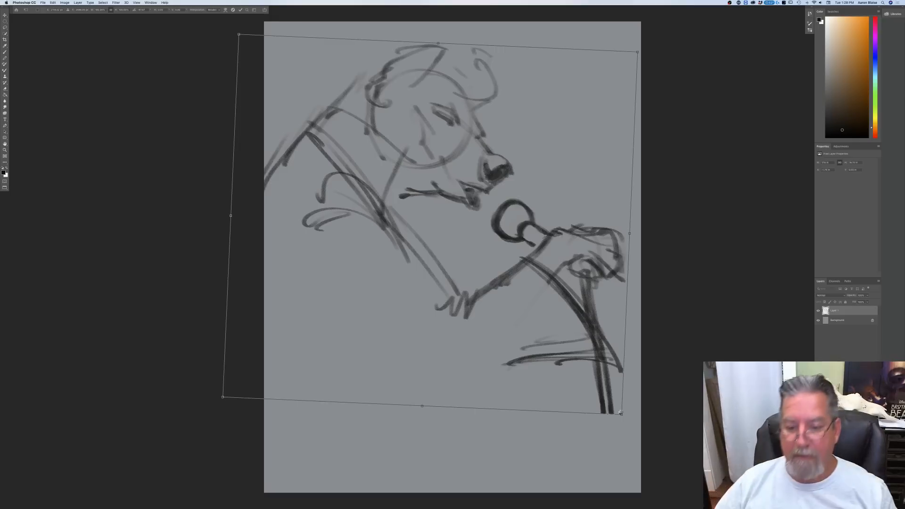
key(Return)
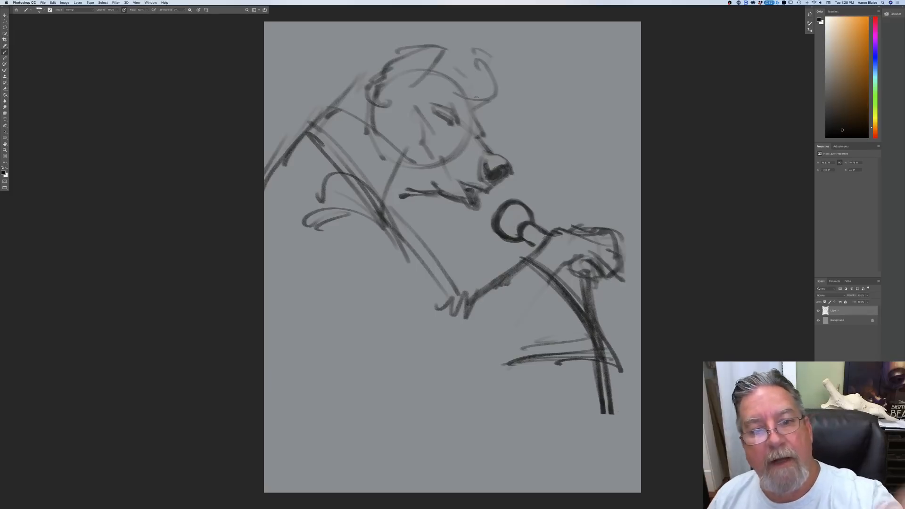
Step: Move the sketch layer slightly down the canvas to leave more space above the head, and return to the Brush tool
key(v)
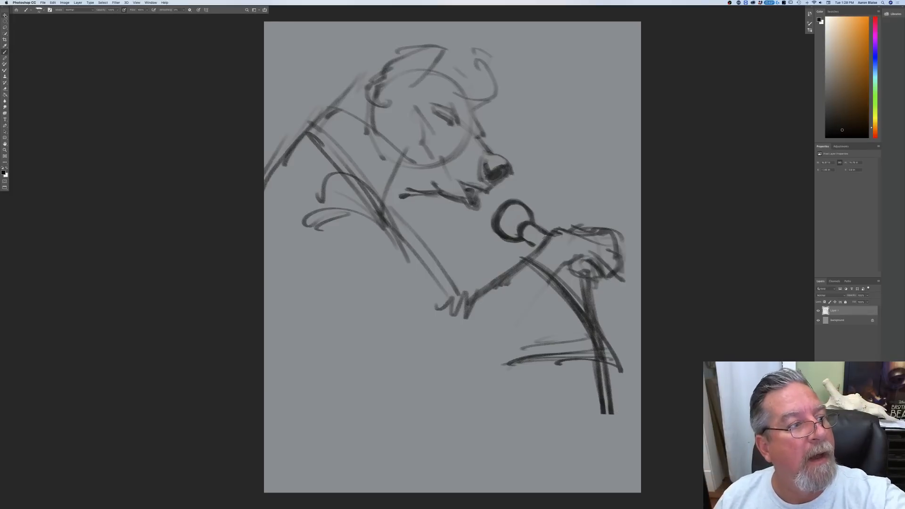
mouse_move(332, 301)
mouse_down()
mouse_move(343, 311)
mouse_move(333, 318)
mouse_up()
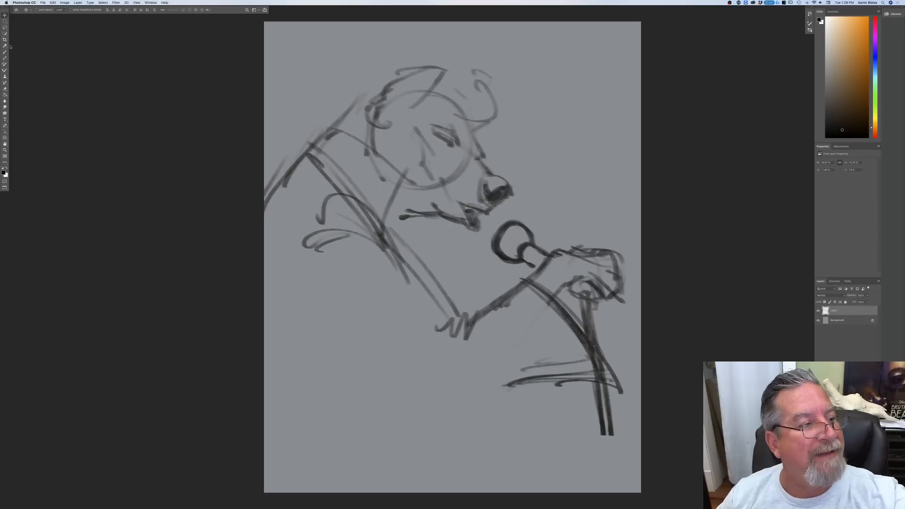
click(5, 52)
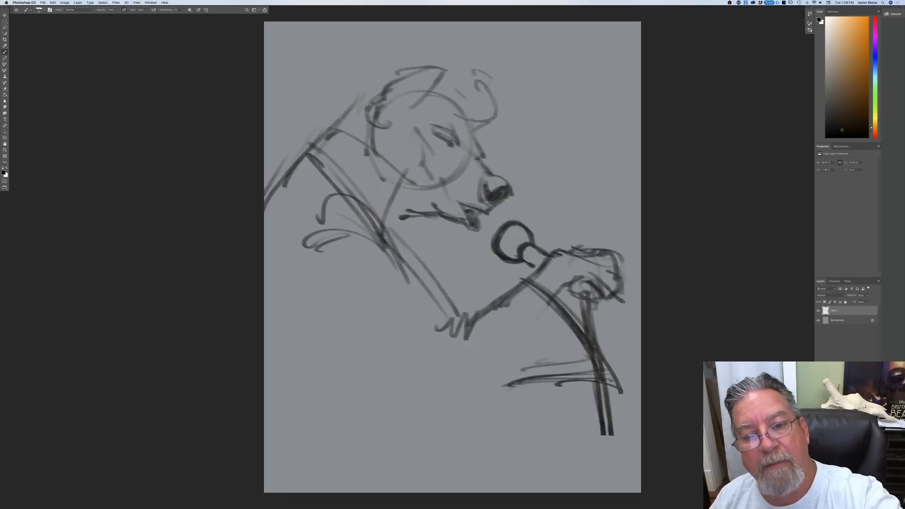
Step: Sketch the swept-up Elvis pompadour over the head, with flicked hair at the nape and a loose curl over the forehead
mouse_move(474, 120)
mouse_down()
mouse_move(501, 114)
mouse_move(438, 117)
mouse_up()
mouse_move(501, 113)
mouse_down()
mouse_move(492, 84)
mouse_move(468, 54)
mouse_move(404, 49)
mouse_up()
drag(425, 49, 406, 57)
mouse_move(450, 34)
mouse_down()
mouse_move(357, 67)
mouse_move(338, 104)
mouse_move(324, 111)
mouse_up()
mouse_move(338, 105)
mouse_down()
mouse_move(335, 124)
mouse_move(313, 128)
mouse_up()
mouse_move(422, 40)
mouse_down()
mouse_move(491, 77)
mouse_move(500, 108)
mouse_move(457, 100)
mouse_up()
drag(456, 99, 477, 126)
drag(499, 88, 515, 129)
mouse_move(501, 128)
mouse_down()
mouse_move(494, 142)
mouse_move(515, 149)
mouse_move(478, 115)
mouse_up()
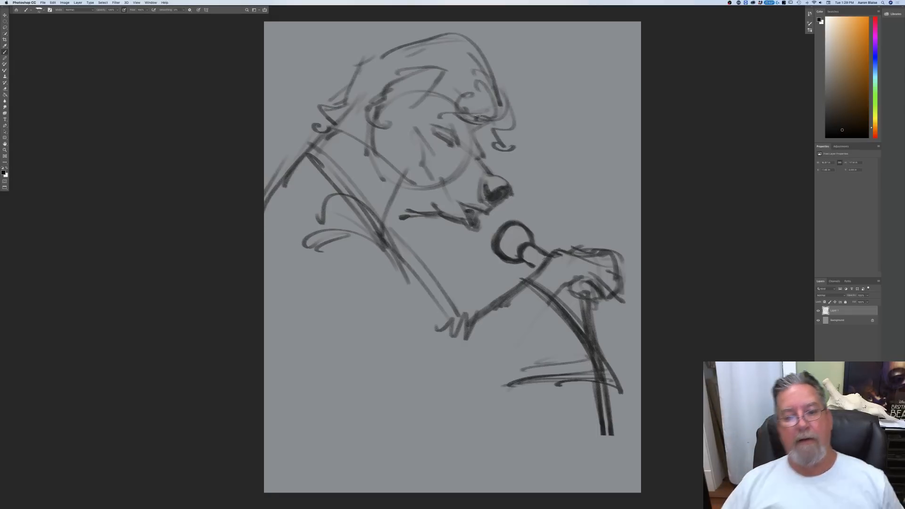
Step: Sketch the eyebrow and add the wrinkle lines around the closed eye, cheek and muzzle
drag(447, 110, 421, 108)
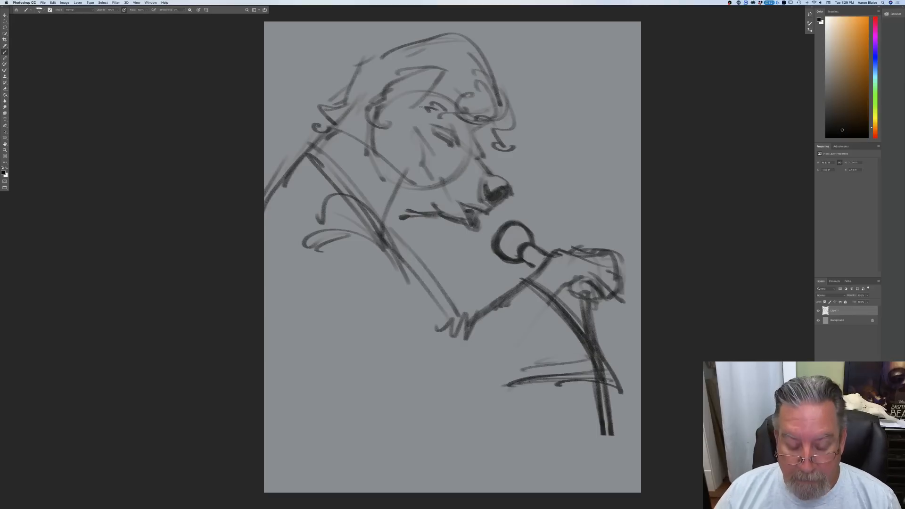
mouse_move(468, 133)
mouse_down()
mouse_move(462, 148)
mouse_move(471, 150)
mouse_move(437, 148)
mouse_up()
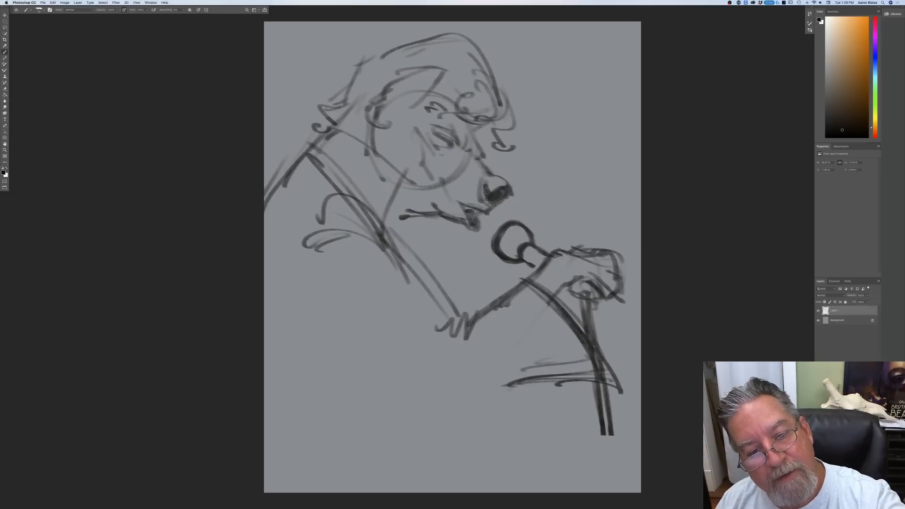
mouse_move(449, 183)
mouse_down()
mouse_move(453, 190)
mouse_move(434, 181)
mouse_up()
drag(421, 141, 427, 184)
Step: Reinforce the jawline from the ear to the mouth, clean up its overlap with the collar and sketch the throat line
drag(375, 169, 426, 202)
mouse_move(372, 127)
mouse_down()
mouse_move(377, 174)
mouse_move(427, 207)
mouse_up()
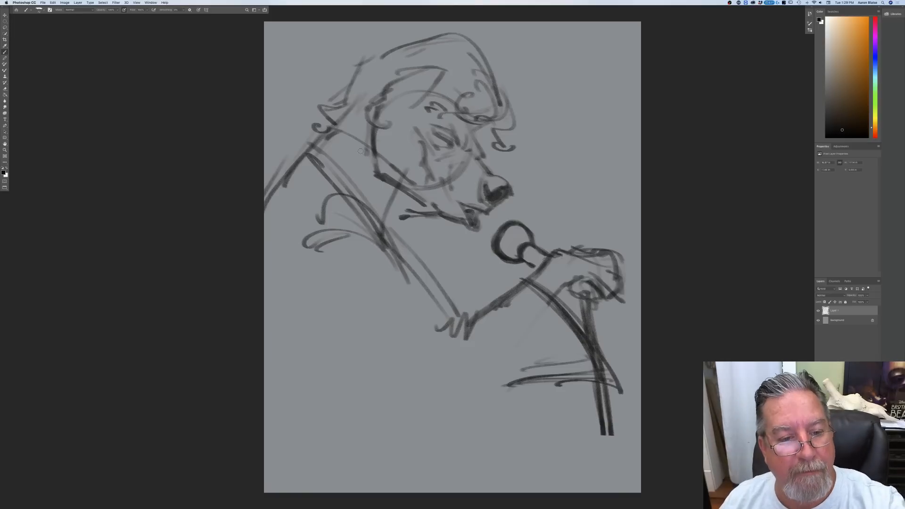
mouse_move(384, 182)
mouse_down()
mouse_move(375, 158)
mouse_move(373, 181)
mouse_up()
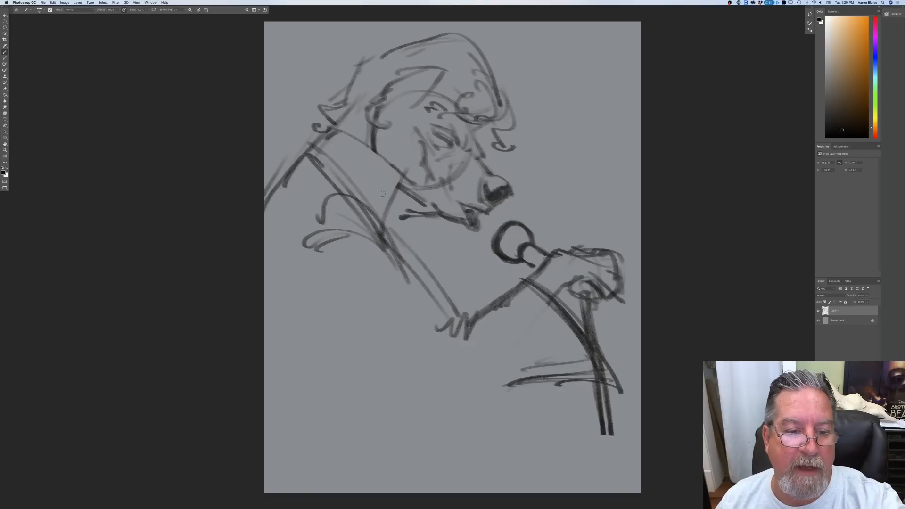
drag(430, 220, 410, 245)
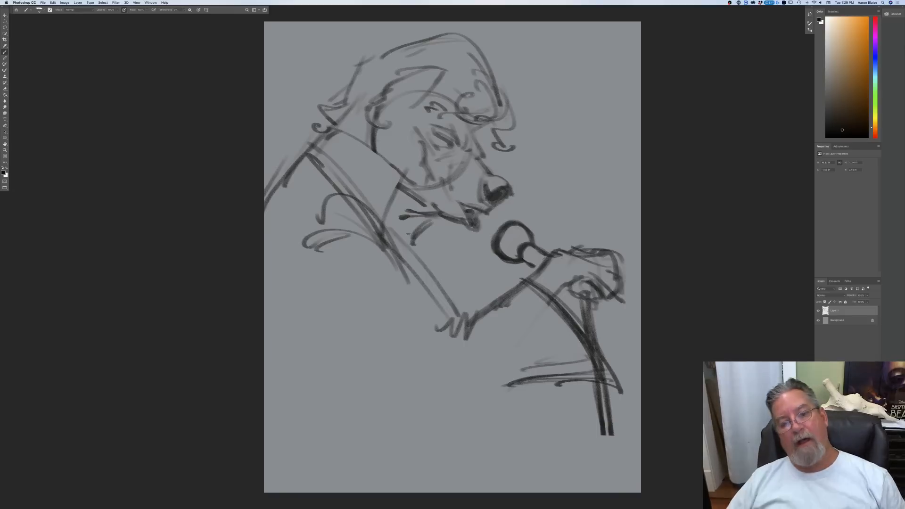
Step: Darken the tall jumpsuit collar, drawing its back edge, lower fold, front edge and top edge
mouse_move(320, 123)
mouse_down()
mouse_move(289, 167)
mouse_move(343, 198)
mouse_up()
mouse_move(301, 162)
mouse_down()
mouse_move(358, 206)
mouse_move(315, 167)
mouse_up()
drag(308, 137, 286, 168)
drag(297, 166, 347, 199)
drag(303, 171, 269, 202)
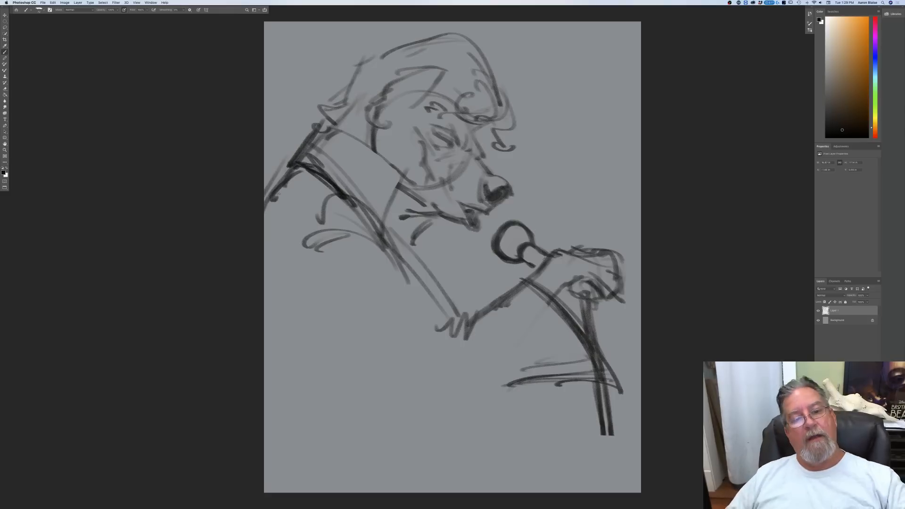
mouse_move(405, 175)
mouse_down()
mouse_move(377, 242)
mouse_move(346, 198)
mouse_up()
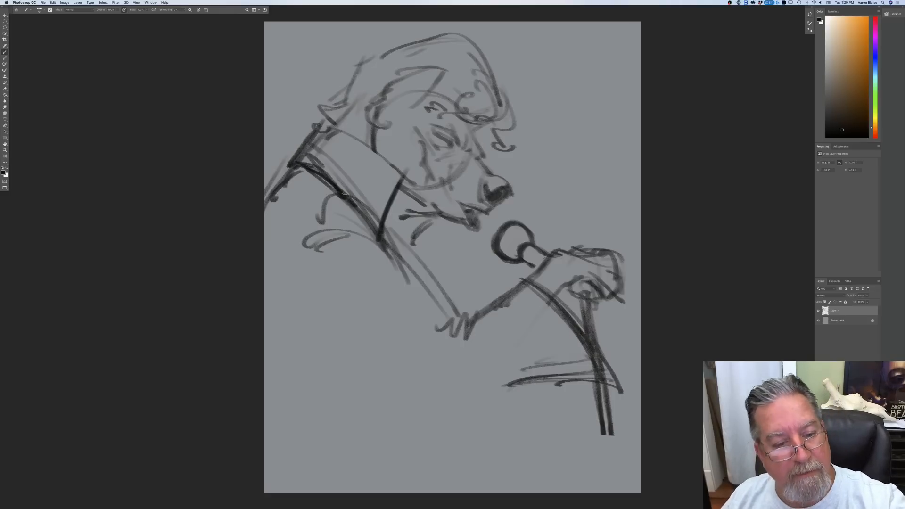
mouse_move(405, 177)
mouse_down()
mouse_move(297, 152)
mouse_move(308, 140)
mouse_move(290, 165)
mouse_up()
Step: Shade the throat between the collar and jaw, and darken the closed eye and open mouth
mouse_move(429, 217)
mouse_down()
mouse_move(406, 241)
mouse_move(392, 224)
mouse_up()
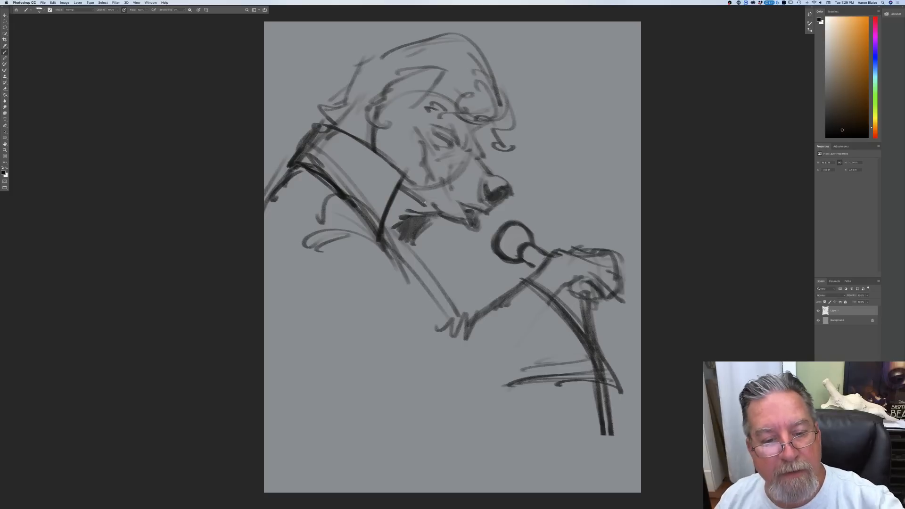
mouse_move(424, 213)
mouse_down()
mouse_move(417, 208)
mouse_move(394, 222)
mouse_move(385, 215)
mouse_move(392, 230)
mouse_up()
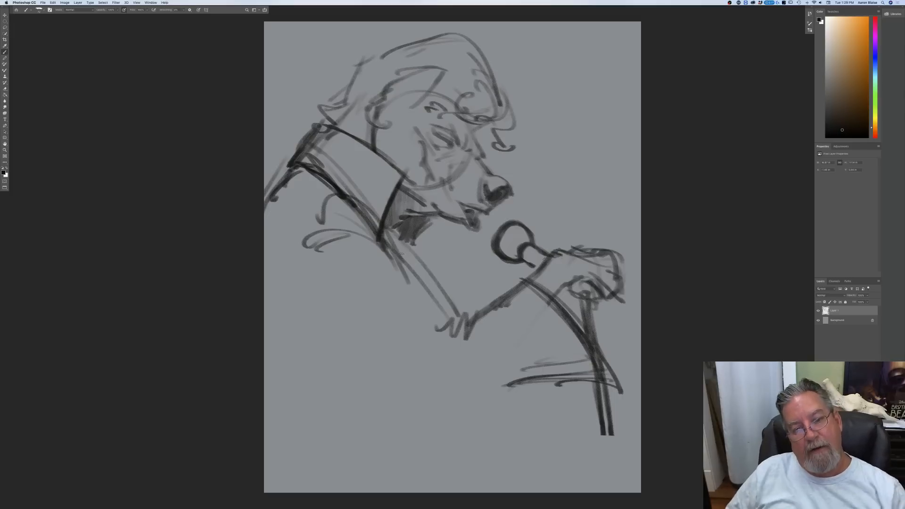
mouse_move(456, 148)
mouse_down()
mouse_move(434, 135)
mouse_move(460, 152)
mouse_move(437, 155)
mouse_up()
drag(460, 157, 442, 161)
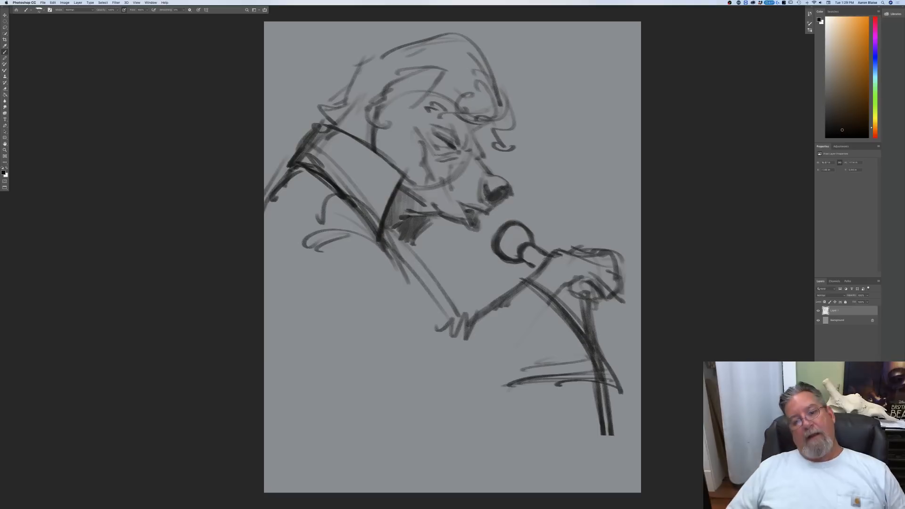
mouse_move(462, 204)
mouse_down()
mouse_move(467, 229)
mouse_move(476, 230)
mouse_up()
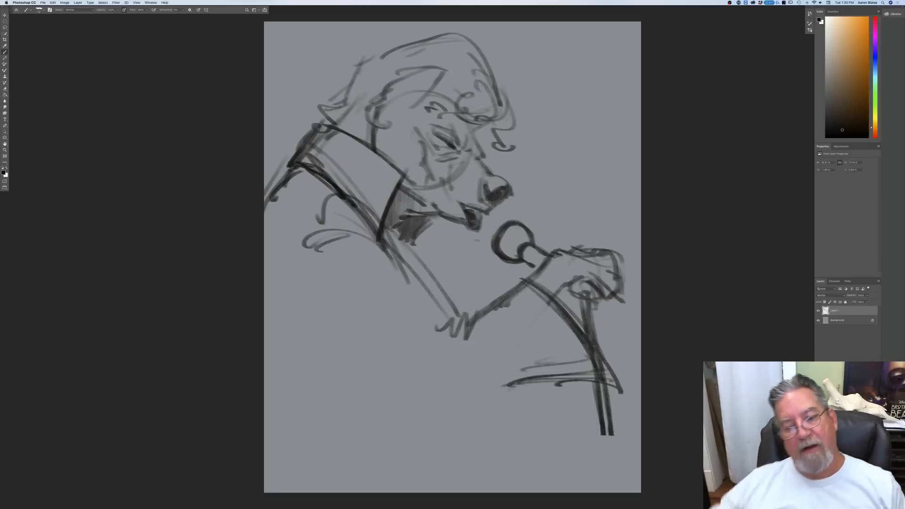
Step: Shade in the round microphone head and reinforce the outline of the hyena's ear
drag(527, 225, 518, 252)
drag(521, 224, 506, 263)
drag(508, 226, 500, 239)
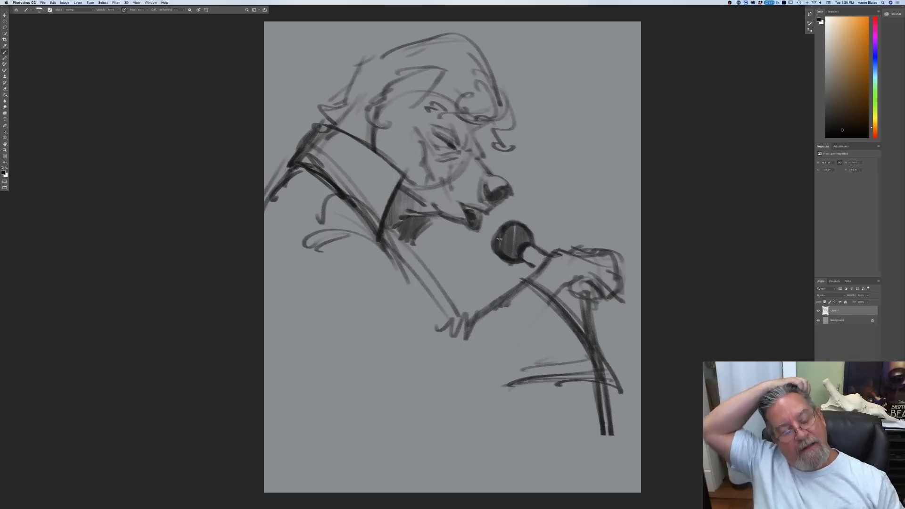
drag(441, 74, 405, 111)
mouse_move(433, 70)
mouse_down()
mouse_move(391, 85)
mouse_move(371, 127)
mouse_up()
mouse_move(401, 84)
mouse_down()
mouse_move(371, 102)
mouse_move(359, 130)
mouse_move(357, 120)
mouse_up()
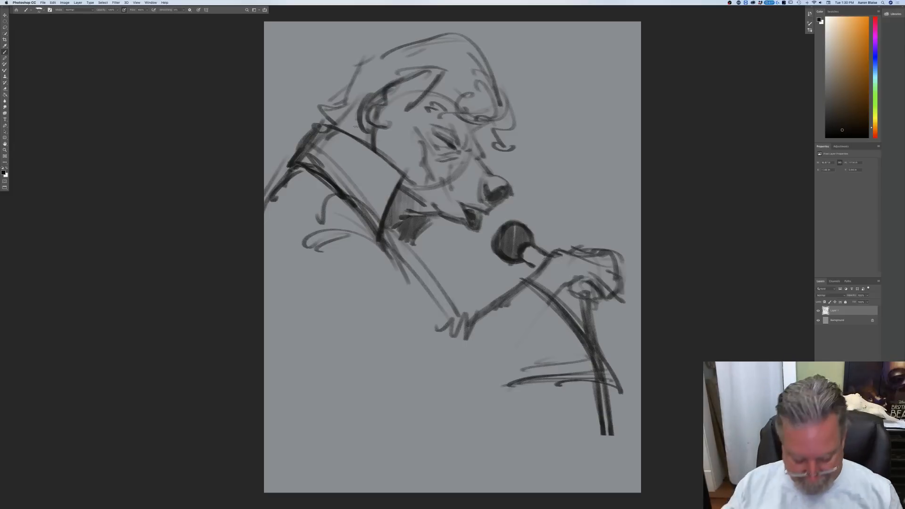
Step: Bring the reference images back into view and sketch the upper arm's underside, the bent elbow and the side of the torso
key(f)
key(f)
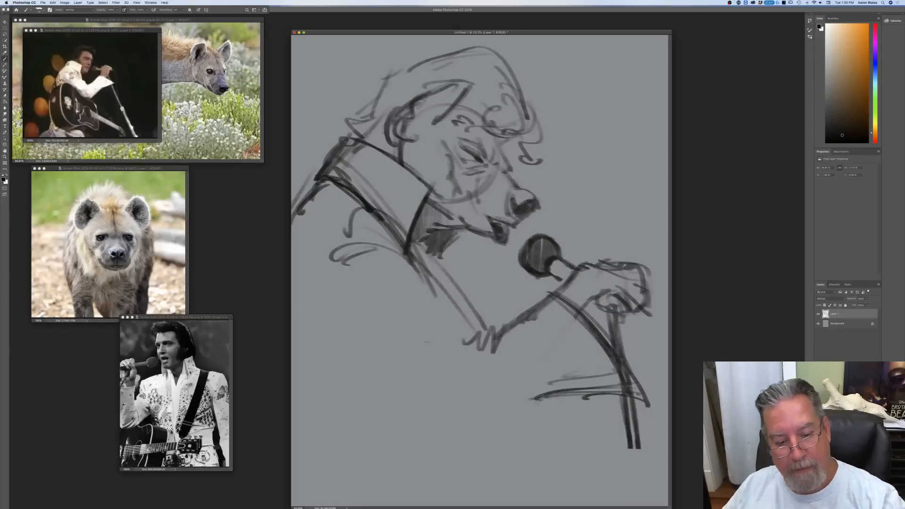
drag(403, 330, 435, 372)
drag(399, 334, 430, 384)
drag(366, 332, 349, 460)
drag(348, 361, 353, 498)
mouse_move(382, 330)
mouse_down()
mouse_move(313, 341)
mouse_move(292, 377)
mouse_up()
mouse_move(310, 339)
mouse_down()
mouse_move(292, 382)
mouse_move(315, 339)
mouse_move(384, 330)
mouse_move(478, 433)
mouse_up()
mouse_move(449, 392)
mouse_down()
mouse_move(497, 420)
mouse_move(564, 394)
mouse_move(487, 430)
mouse_up()
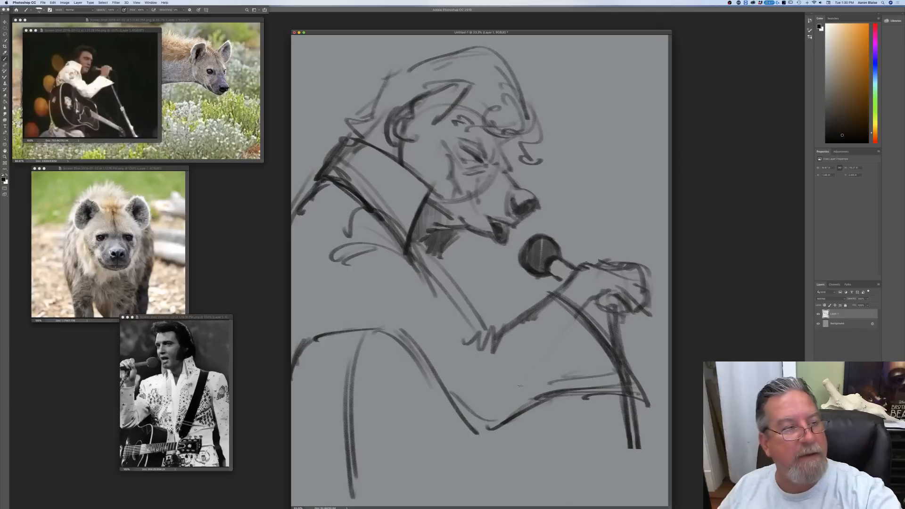
Step: Add sleeve folds radiating from the elbow, reinforce the arm and torso lines, and sketch a short curve below the elbow
drag(536, 374, 485, 428)
drag(484, 384, 483, 427)
drag(421, 333, 471, 419)
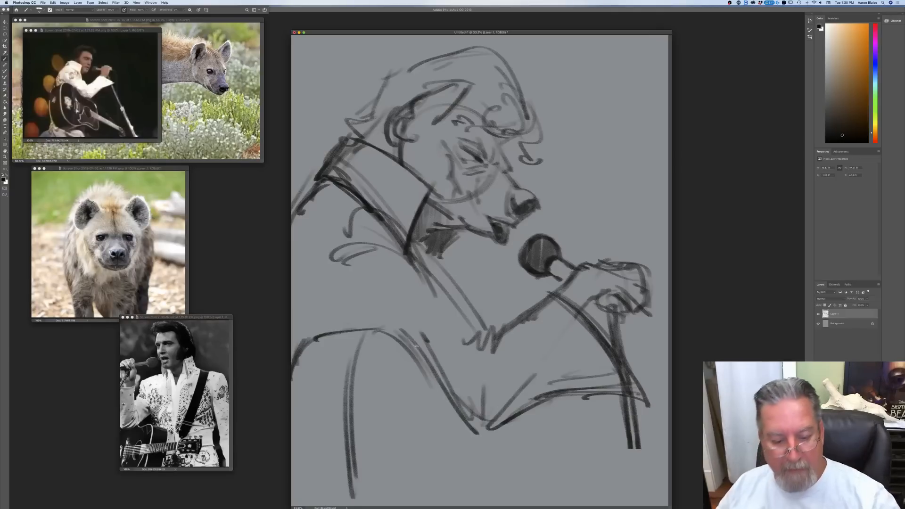
mouse_move(403, 347)
mouse_down()
mouse_move(466, 428)
mouse_move(438, 390)
mouse_up()
drag(355, 432, 350, 495)
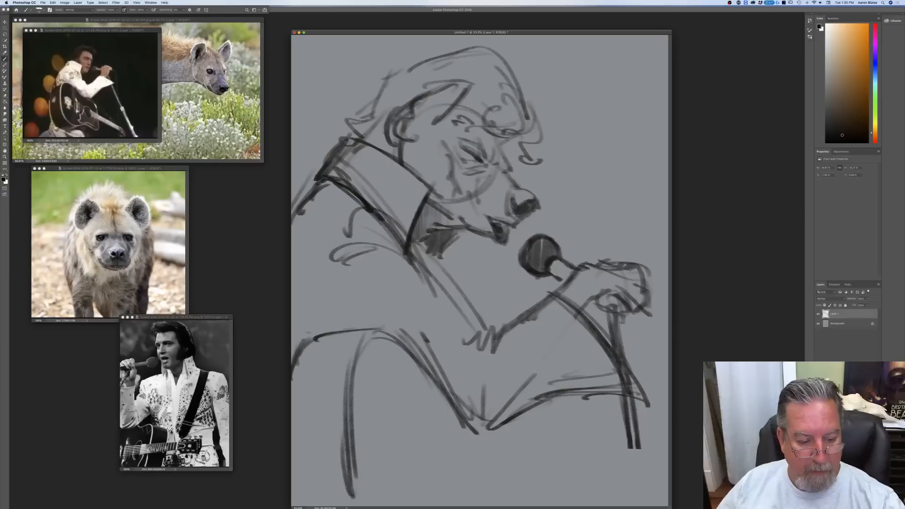
drag(529, 427, 562, 485)
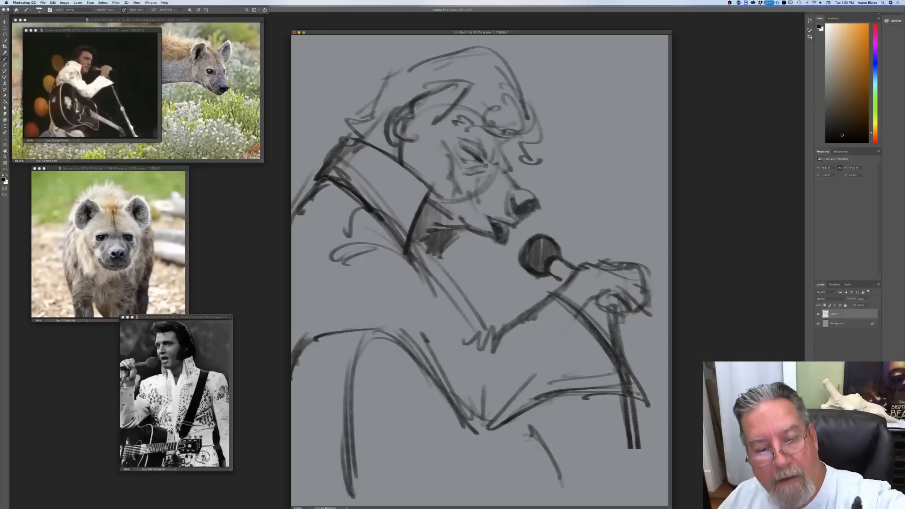
Step: Clear the dark throat shading and redraw the mouth corner, lower jaw and throat line
mouse_move(471, 231)
mouse_down()
mouse_move(424, 239)
mouse_move(463, 230)
mouse_move(438, 220)
mouse_move(445, 212)
mouse_move(423, 214)
mouse_move(415, 240)
mouse_move(482, 234)
mouse_move(419, 234)
mouse_up()
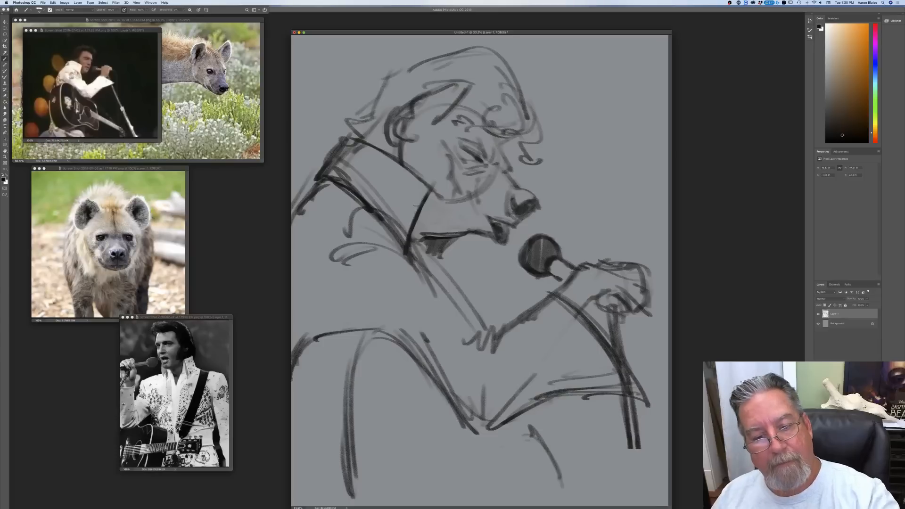
mouse_move(442, 213)
mouse_down()
mouse_move(429, 238)
mouse_move(445, 236)
mouse_up()
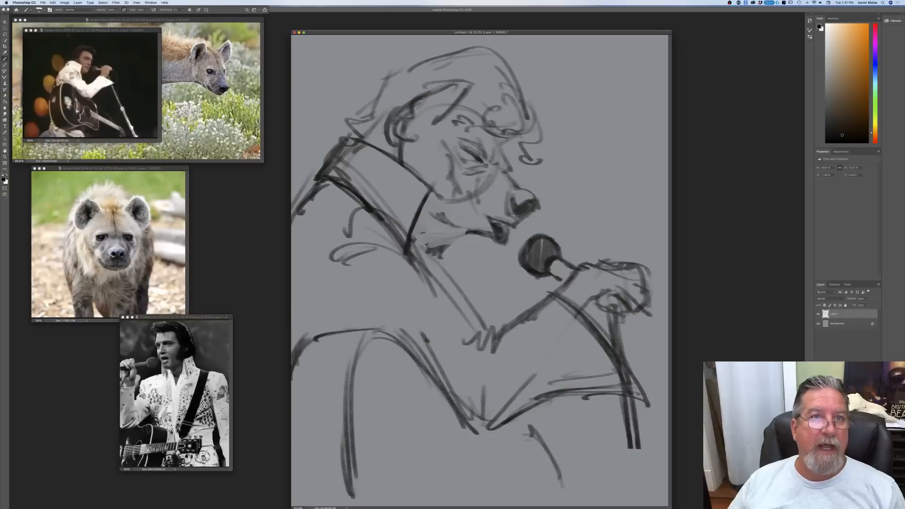
mouse_move(438, 229)
mouse_down()
mouse_move(466, 233)
mouse_move(453, 231)
mouse_up()
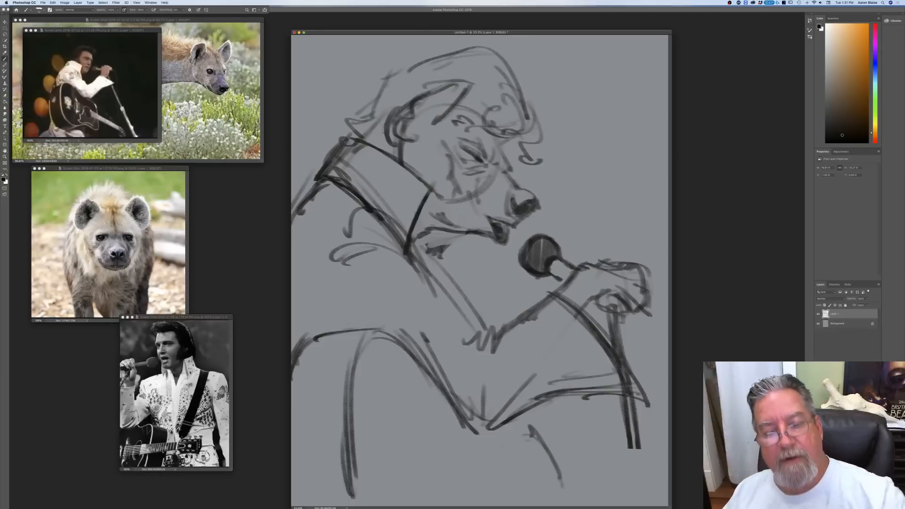
drag(457, 235, 440, 254)
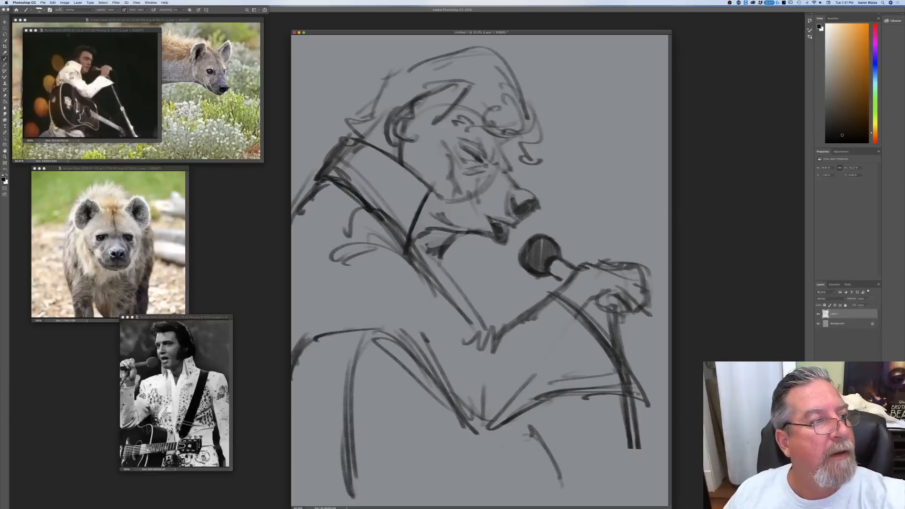
Step: Flip the canvas horizontally
click(65, 3)
mouse_move(94, 48)
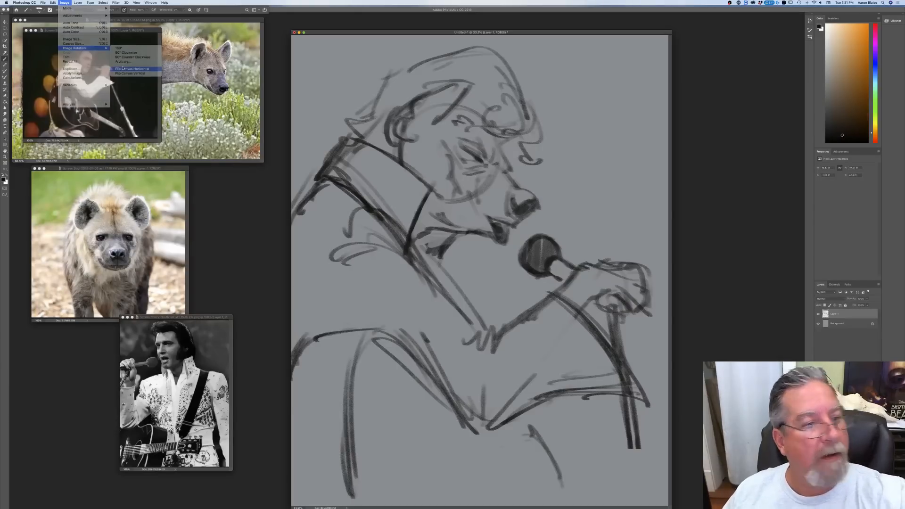
click(123, 68)
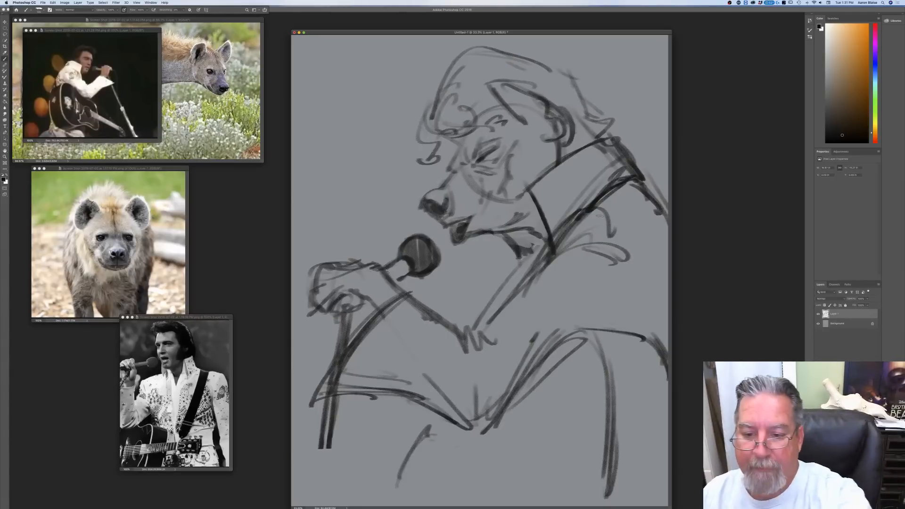
Step: Darken the edge where the collar meets the chest and sketch fabric folds radiating from it across the shoulder
drag(630, 213, 559, 234)
drag(584, 202, 531, 278)
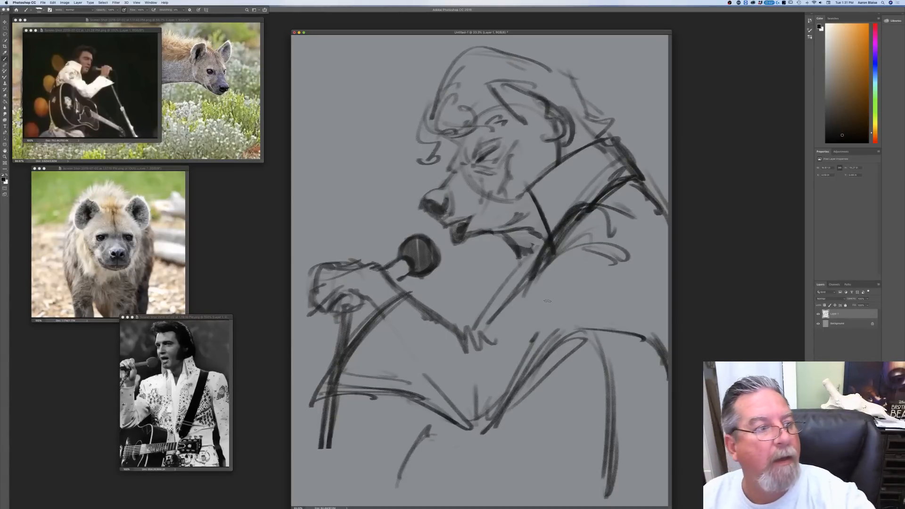
drag(556, 210, 540, 271)
drag(548, 230, 535, 272)
mouse_move(589, 202)
mouse_down()
mouse_move(540, 232)
mouse_move(531, 279)
mouse_up()
drag(595, 249, 547, 267)
drag(617, 278, 548, 271)
drag(619, 294, 552, 273)
Step: Sketch the folds at the inner elbow, darken the forearm's upper edge and draw a curved contour across the sleeve
mouse_move(599, 285)
mouse_down()
mouse_move(537, 267)
mouse_move(533, 293)
mouse_move(476, 320)
mouse_move(516, 339)
mouse_up()
mouse_move(467, 310)
mouse_down()
mouse_move(500, 331)
mouse_move(469, 336)
mouse_move(483, 371)
mouse_up()
mouse_move(464, 323)
mouse_down()
mouse_move(459, 352)
mouse_move(412, 291)
mouse_up()
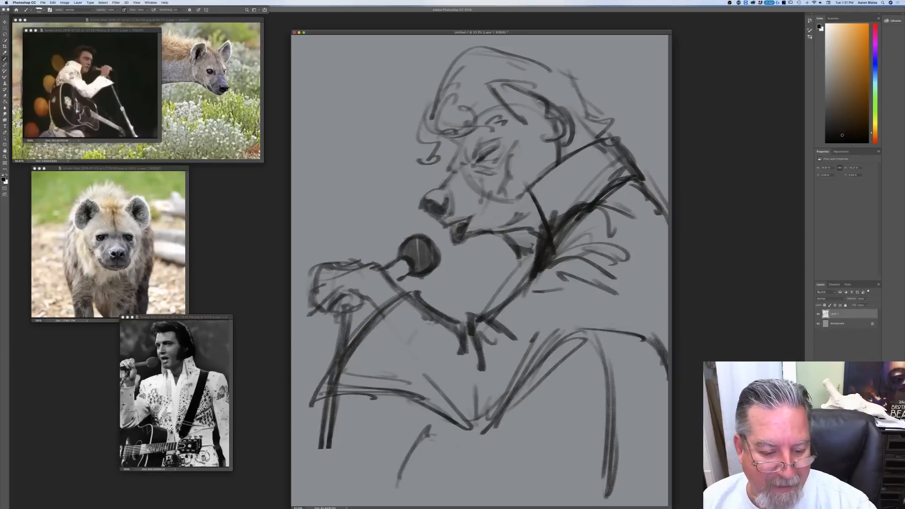
drag(427, 321, 398, 378)
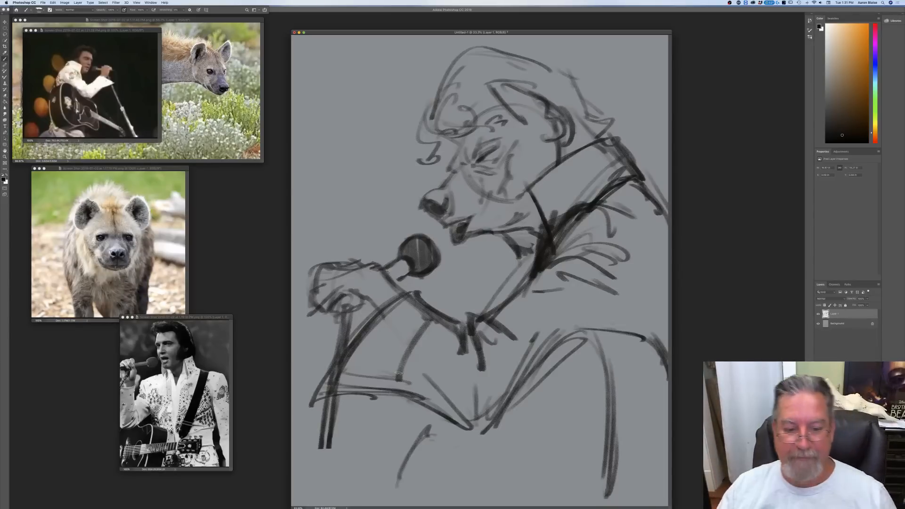
Step: Lasso the elbow, lower arm and torso lines and move them up and to the right, shortening the arm
key(f)
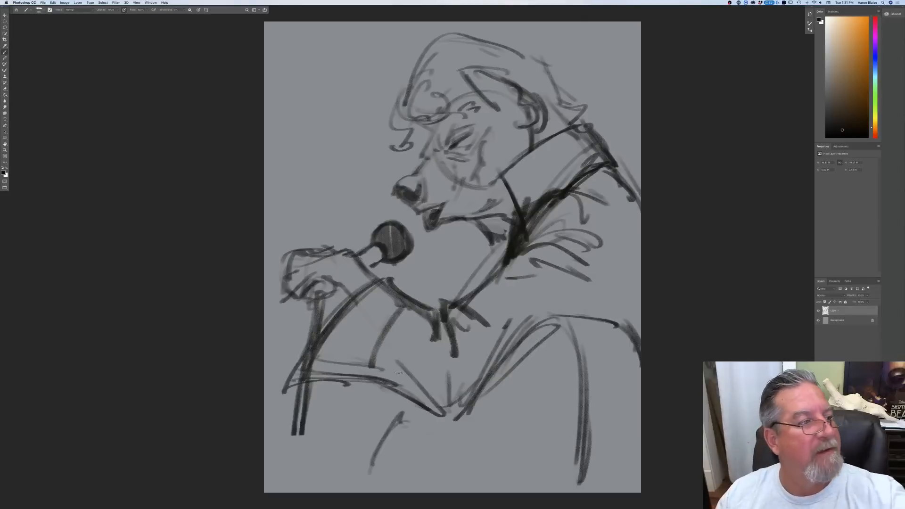
click(6, 28)
mouse_move(423, 319)
mouse_down()
mouse_move(542, 262)
mouse_move(651, 486)
mouse_move(349, 500)
mouse_up()
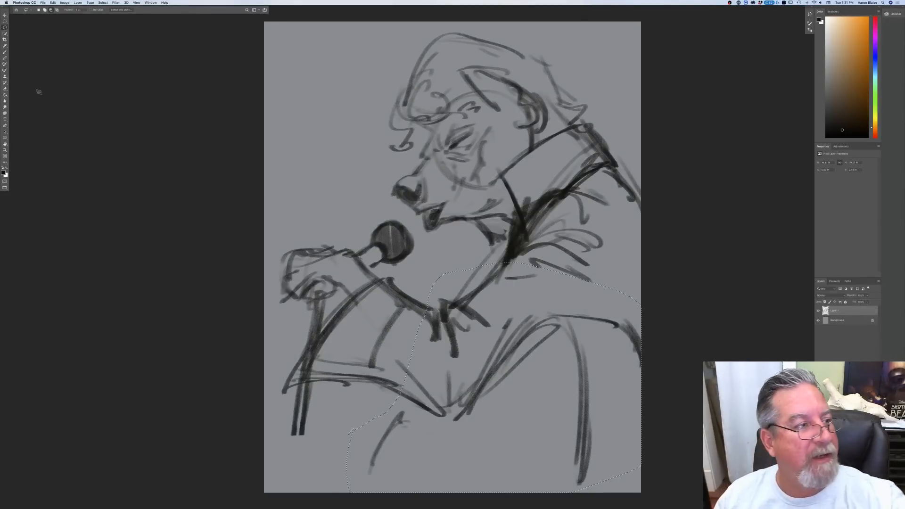
key(v)
mouse_move(551, 420)
mouse_down()
mouse_move(561, 397)
mouse_move(579, 390)
mouse_move(569, 399)
mouse_up()
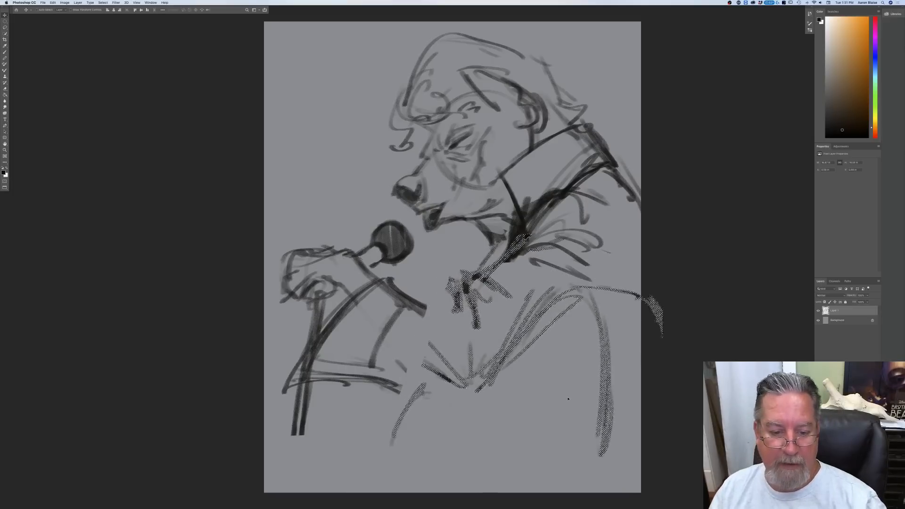
Step: Rotate the selected arm and torso lines slightly counterclockwise with Free Transform, shift them to meet the forearm, and deselect
click(53, 3)
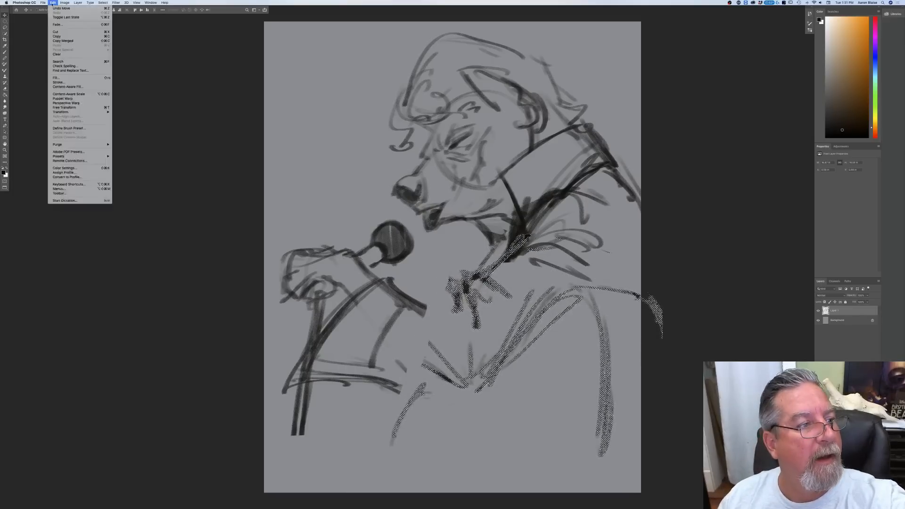
click(65, 108)
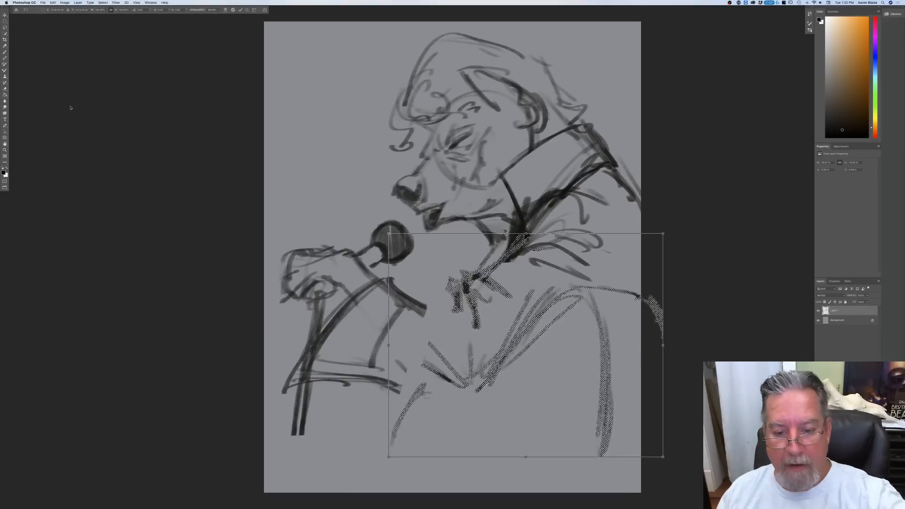
drag(380, 227, 412, 279)
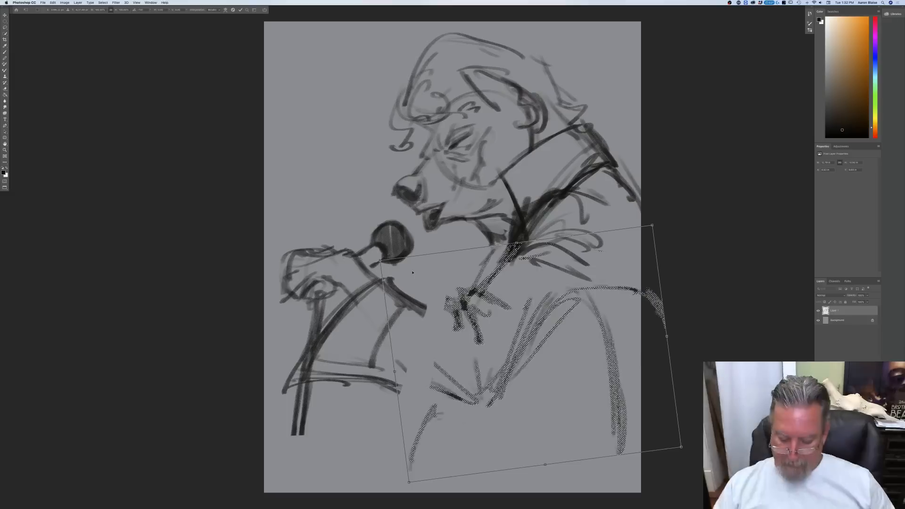
key(Return)
click(103, 2)
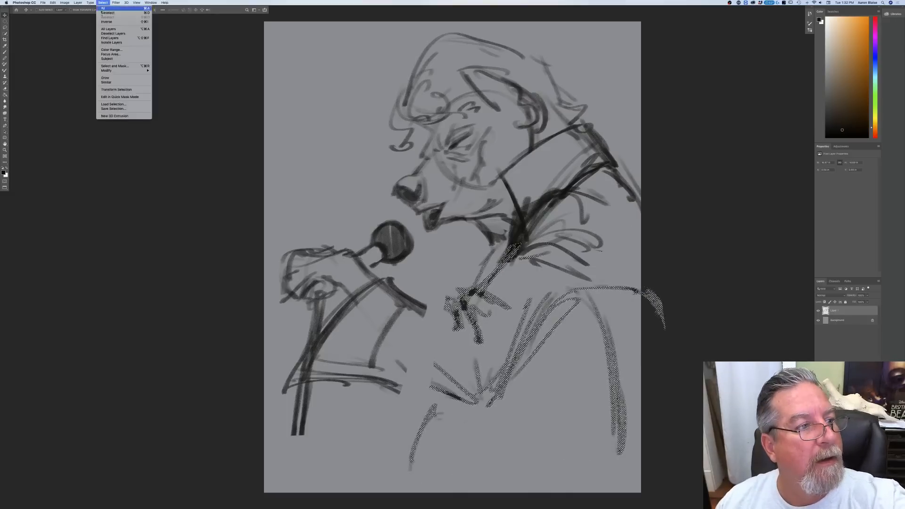
click(104, 20)
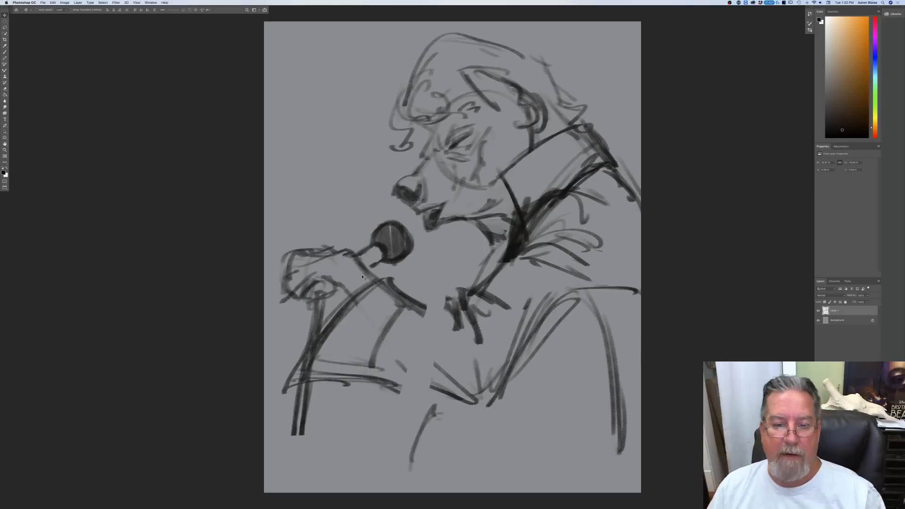
Step: Erase the heavy shading and folds beside the collar, and fade the old upper and lower edges of the forearm
drag(560, 197, 539, 225)
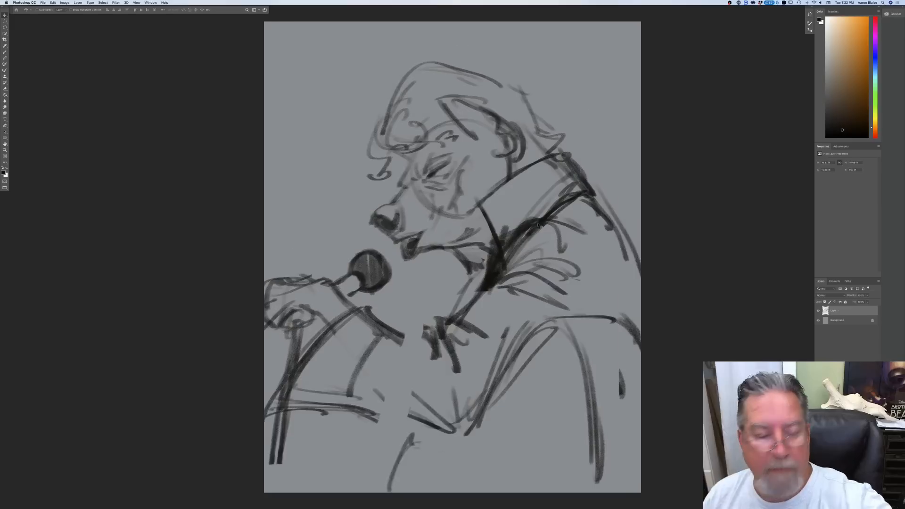
key(super+z)
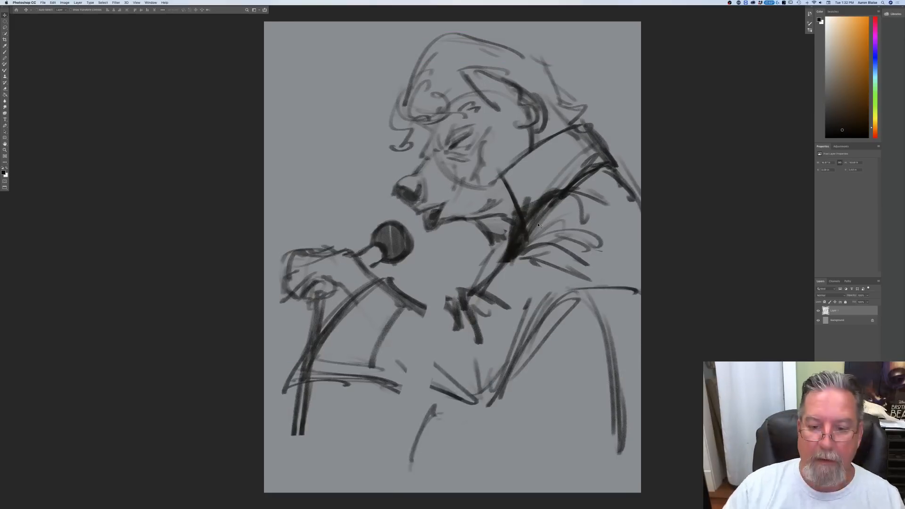
click(4, 53)
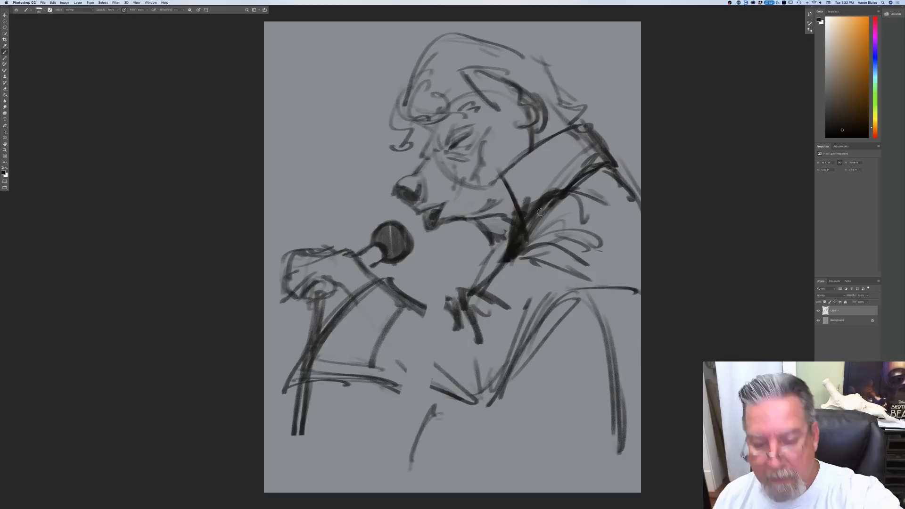
mouse_move(527, 218)
mouse_down()
mouse_move(558, 204)
mouse_move(514, 254)
mouse_move(538, 217)
mouse_move(523, 245)
mouse_move(590, 242)
mouse_move(583, 219)
mouse_move(564, 258)
mouse_up()
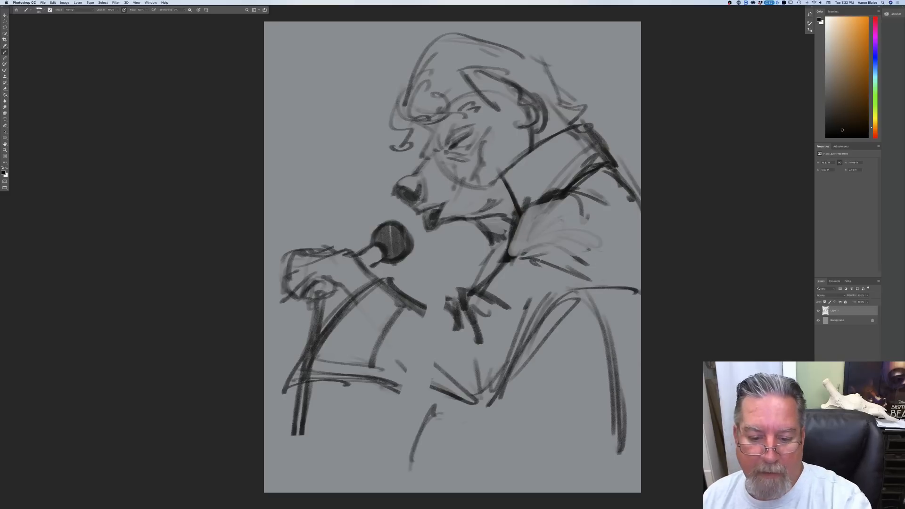
mouse_move(385, 283)
mouse_down()
mouse_move(424, 309)
mouse_move(381, 282)
mouse_up()
drag(452, 394, 341, 378)
mouse_move(401, 259)
mouse_down()
mouse_move(349, 306)
mouse_move(359, 307)
mouse_up()
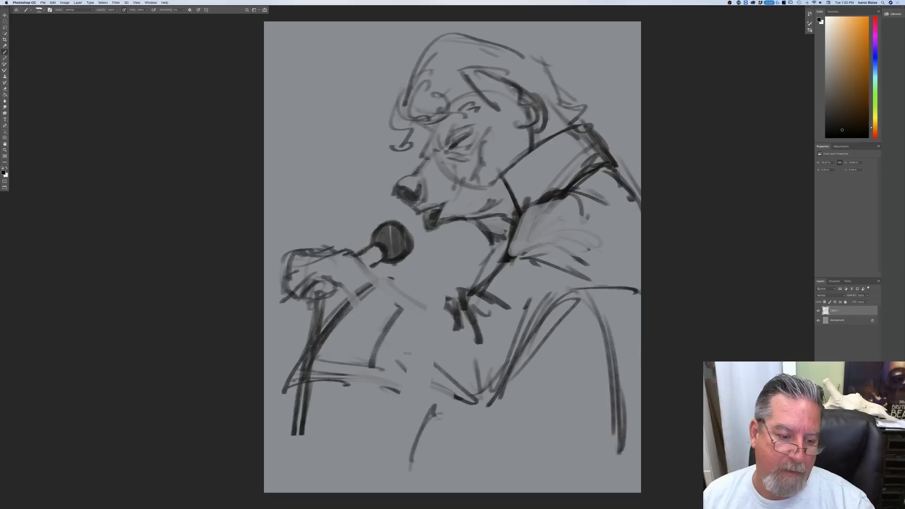
Step: Draw a dark upper edge of the forearm from the wrist to the inner elbow and darken the bridge of the muzzle
drag(355, 258, 455, 307)
mouse_move(377, 271)
mouse_down()
mouse_move(460, 307)
mouse_move(381, 278)
mouse_up()
mouse_move(538, 232)
mouse_down()
mouse_move(515, 251)
mouse_move(408, 291)
mouse_move(368, 277)
mouse_up()
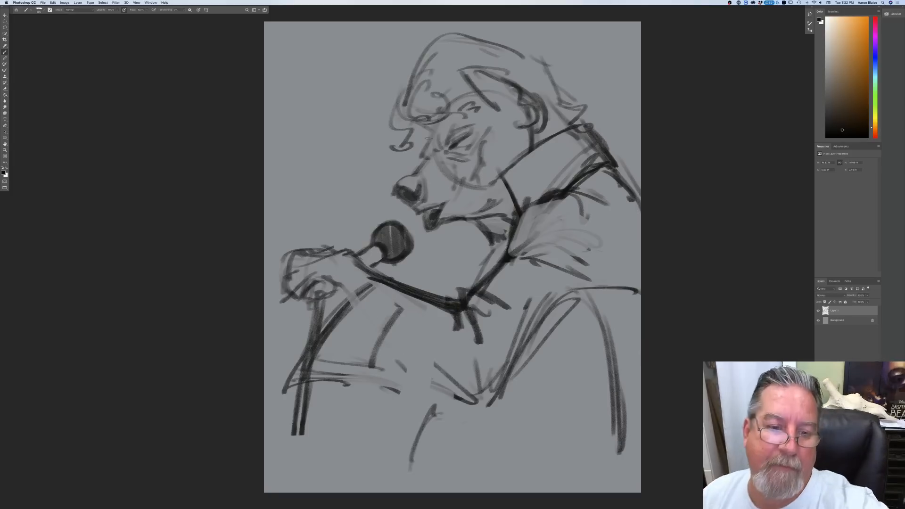
drag(440, 151, 403, 180)
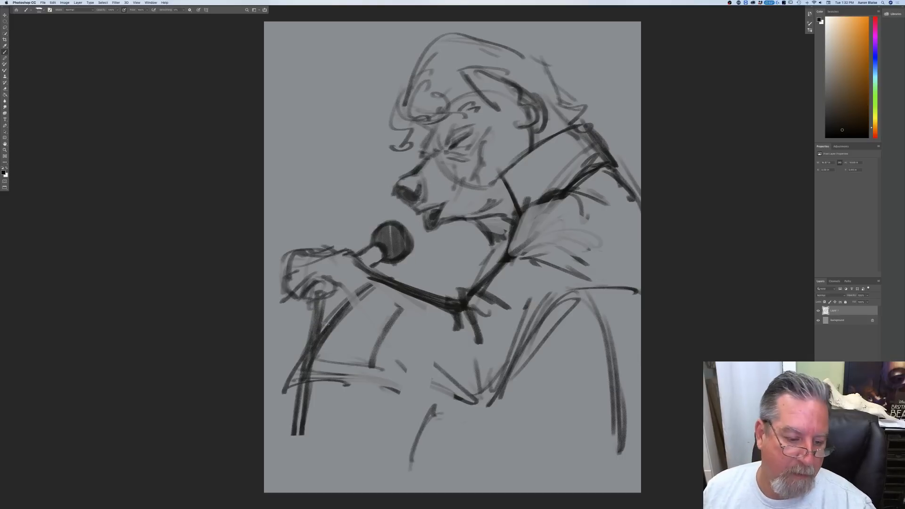
Step: Draw the flared cuff opening and the sleeve's underside back to the elbow, and clear the old cuff lines around the microphone stand
mouse_move(333, 277)
mouse_down()
mouse_move(363, 296)
mouse_move(359, 279)
mouse_move(331, 351)
mouse_up()
mouse_move(361, 294)
mouse_down()
mouse_move(310, 411)
mouse_move(379, 394)
mouse_move(438, 399)
mouse_up()
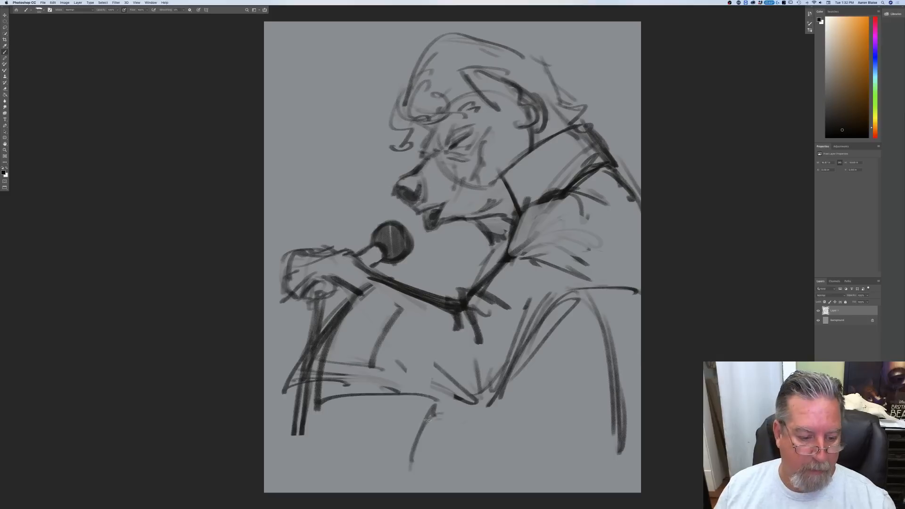
mouse_move(344, 303)
mouse_down()
mouse_move(322, 338)
mouse_move(324, 318)
mouse_move(308, 392)
mouse_up()
drag(309, 337, 289, 391)
mouse_move(321, 344)
mouse_down()
mouse_move(311, 392)
mouse_move(328, 317)
mouse_move(311, 417)
mouse_up()
mouse_move(389, 278)
mouse_down()
mouse_move(356, 298)
mouse_move(322, 403)
mouse_move(411, 391)
mouse_up()
mouse_move(334, 403)
mouse_down()
mouse_move(427, 395)
mouse_move(482, 405)
mouse_up()
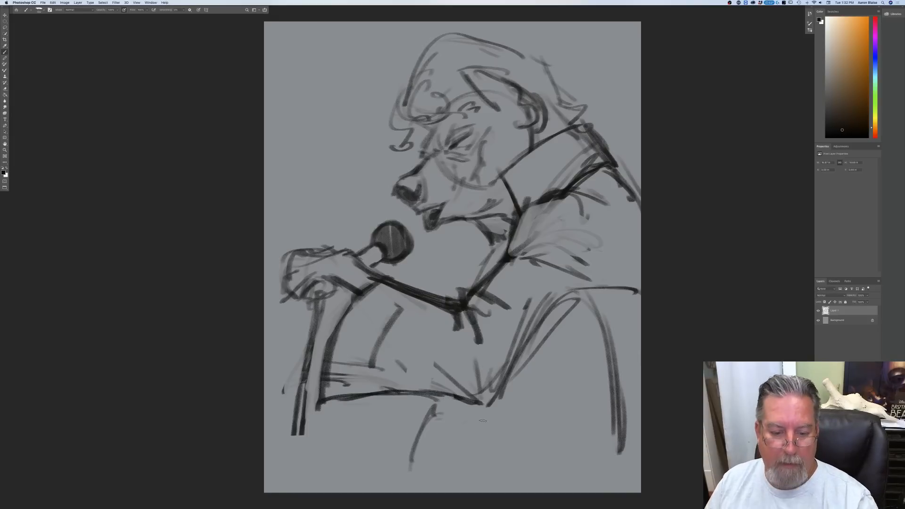
Step: Darken the curved torso contour behind the arm and sketch the lower body with a front waist line and a narrow dark-filled oval
drag(570, 295, 628, 425)
drag(631, 291, 640, 301)
mouse_move(495, 425)
mouse_down()
mouse_move(508, 488)
mouse_move(483, 488)
mouse_up()
mouse_move(500, 423)
mouse_down()
mouse_move(512, 491)
mouse_move(512, 483)
mouse_up()
drag(489, 427, 480, 488)
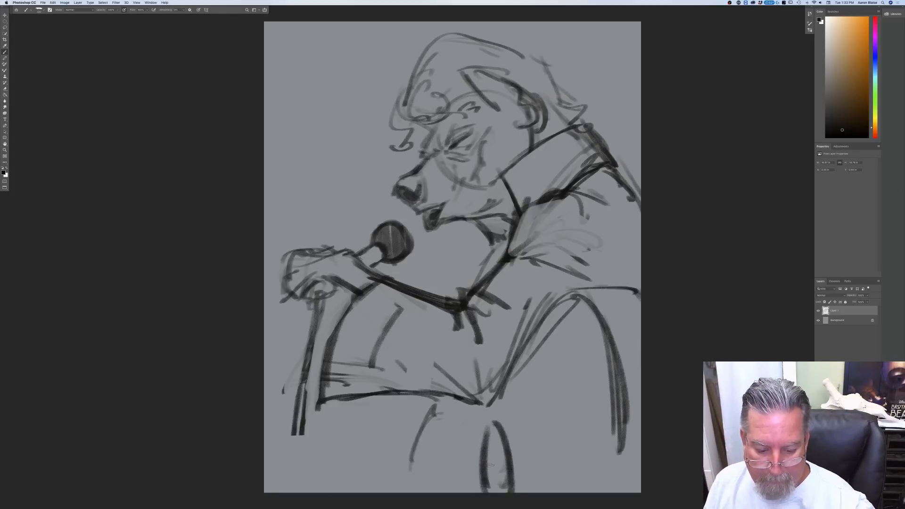
mouse_move(493, 447)
mouse_down()
mouse_move(495, 491)
mouse_move(504, 490)
mouse_move(502, 444)
mouse_move(512, 490)
mouse_up()
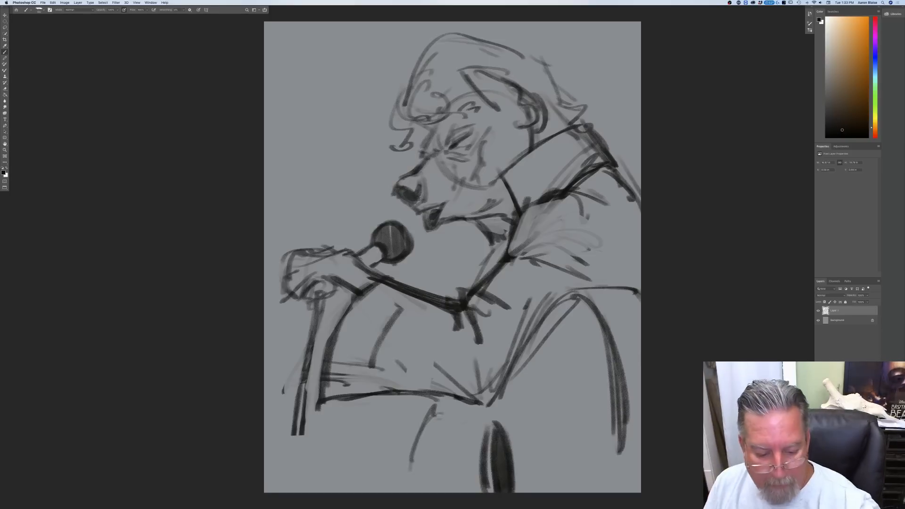
mouse_move(437, 405)
mouse_down()
mouse_move(428, 485)
mouse_move(387, 490)
mouse_up()
drag(417, 462, 421, 495)
Step: Redraw the torso contour behind the arm as one longer curve down to the canvas edge, clearing the older strokes inside it
mouse_move(574, 296)
mouse_down()
mouse_move(615, 351)
mouse_move(634, 426)
mouse_move(634, 476)
mouse_up()
drag(632, 421, 634, 441)
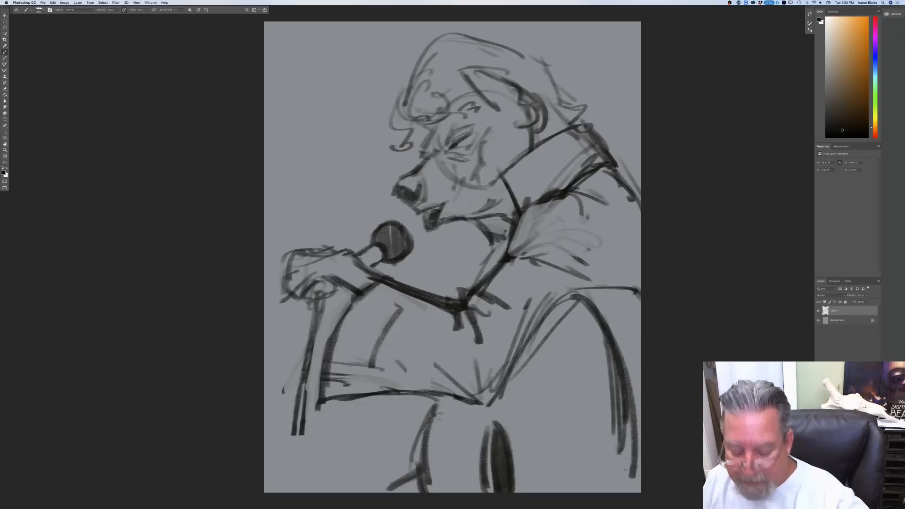
key(super+z)
key(super+z)
key(super+z)
key(super+z)
key(super+z)
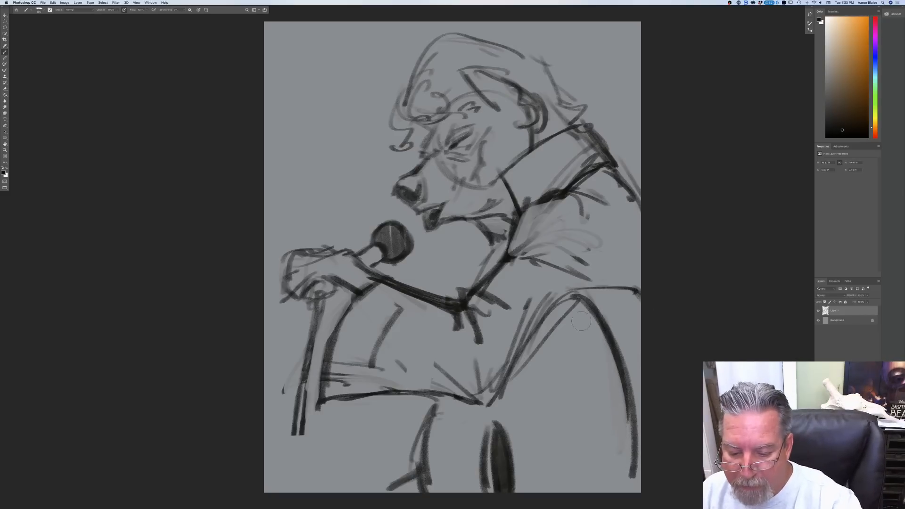
key(super+z)
key(super+z)
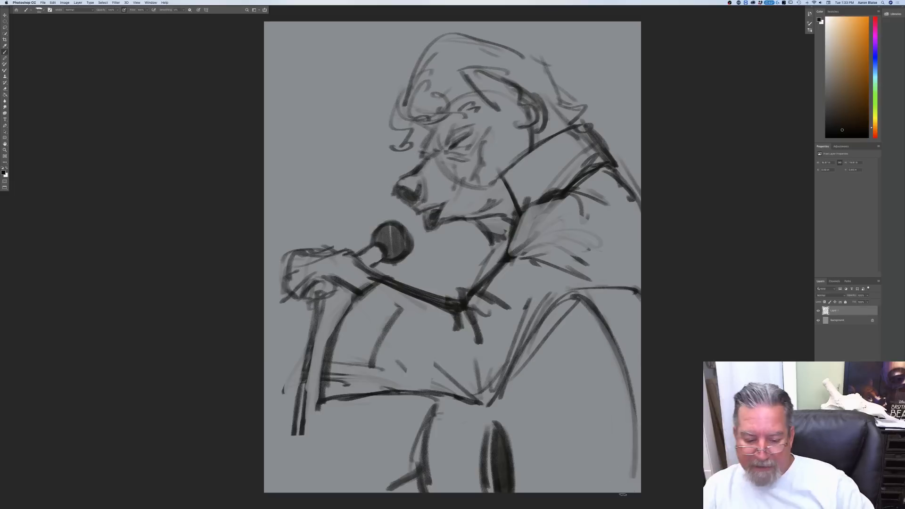
drag(607, 336, 635, 488)
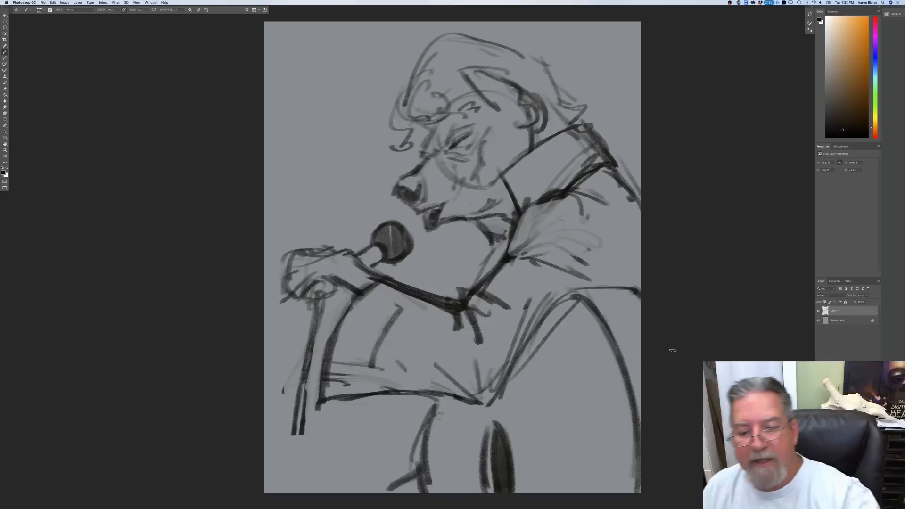
Step: Clean up the remaining collar shading, redraw the folds fanning across the shoulder and firm up the collar's edge
mouse_move(530, 213)
mouse_down()
mouse_move(587, 206)
mouse_move(538, 203)
mouse_move(588, 218)
mouse_up()
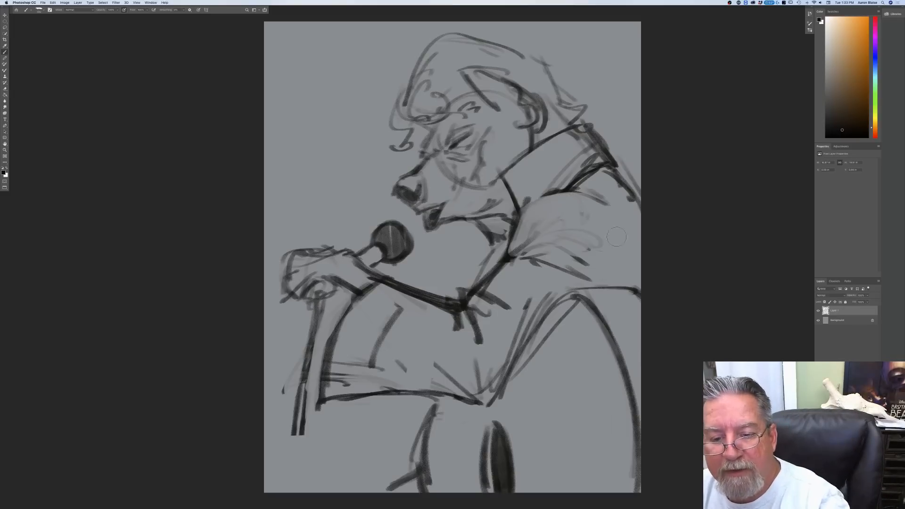
drag(605, 181, 572, 187)
mouse_move(601, 176)
mouse_down()
mouse_move(573, 187)
mouse_move(615, 205)
mouse_up()
drag(575, 191, 600, 201)
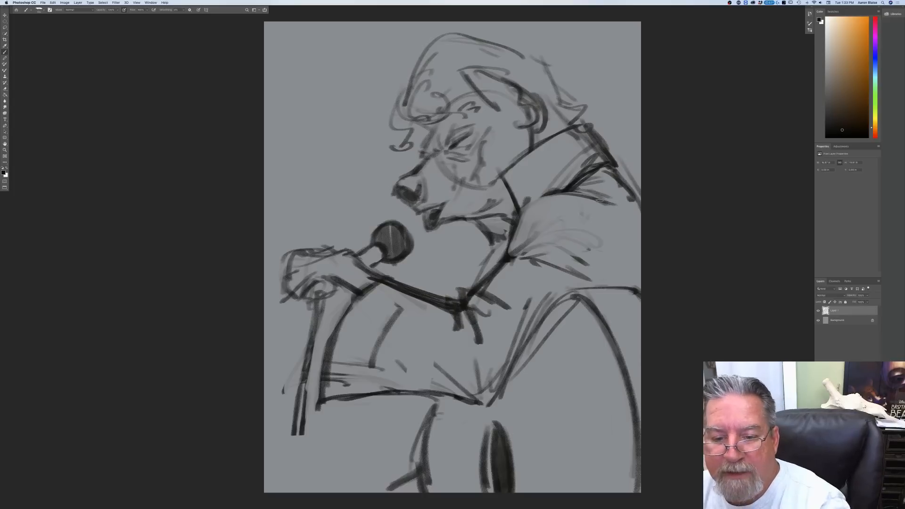
mouse_move(513, 257)
mouse_down()
mouse_move(547, 237)
mouse_move(585, 233)
mouse_move(586, 263)
mouse_up()
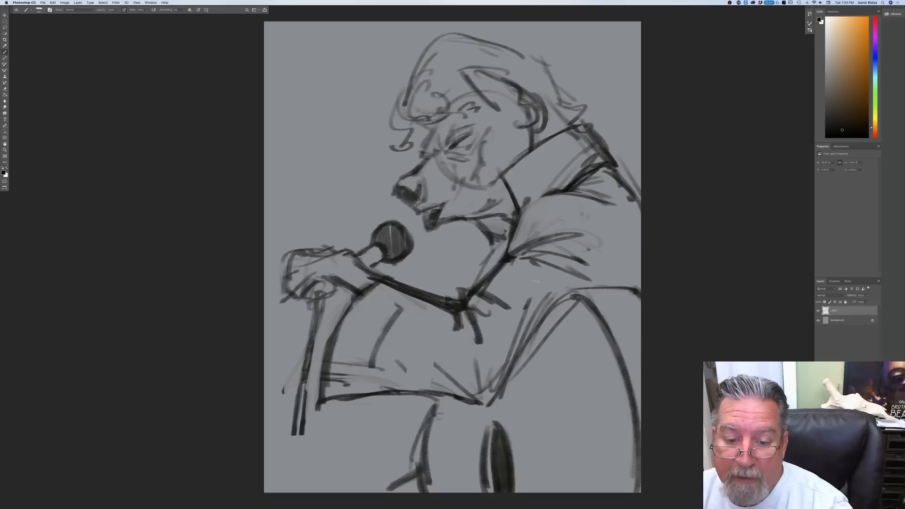
mouse_move(523, 205)
mouse_down()
mouse_move(517, 222)
mouse_move(553, 198)
mouse_up()
drag(518, 226, 490, 277)
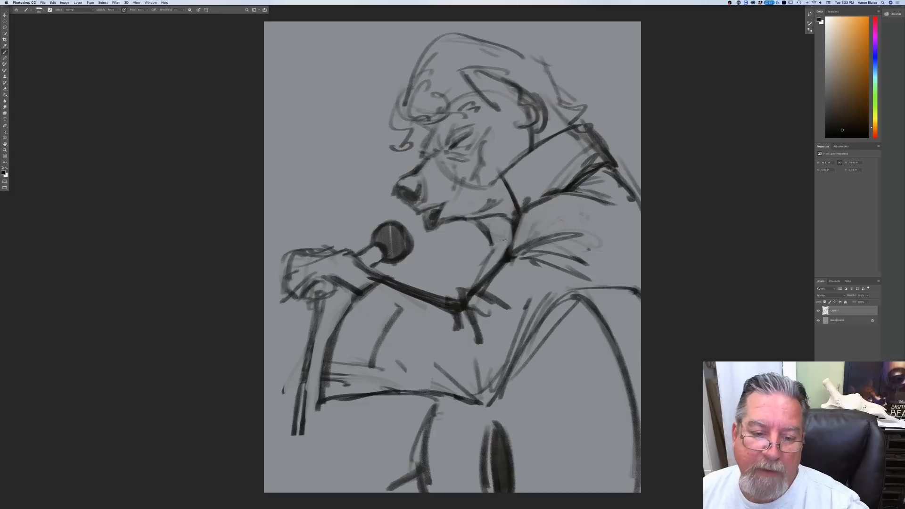
Step: Redraw the throat line with shading in the chest opening, and fill the inside of the ear with dark tone
drag(459, 232, 487, 246)
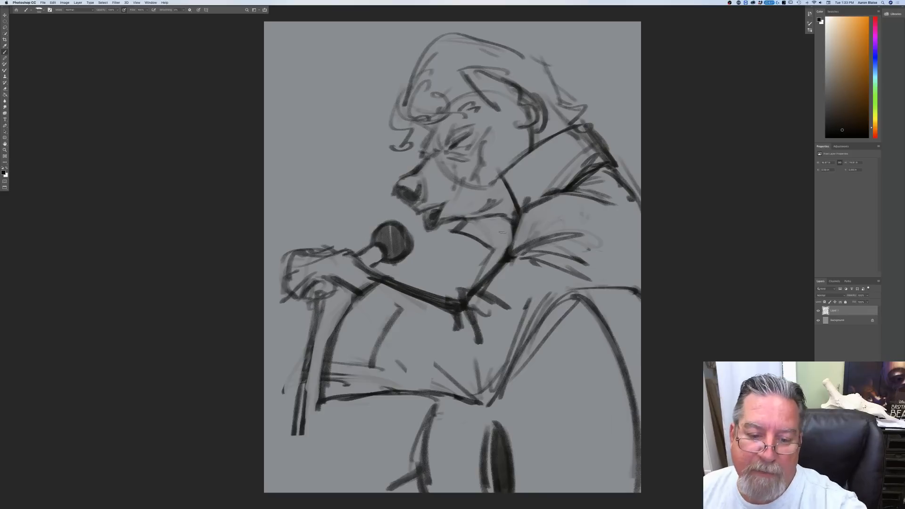
mouse_move(502, 246)
mouse_down()
mouse_move(484, 251)
mouse_move(510, 226)
mouse_move(469, 285)
mouse_move(491, 255)
mouse_move(482, 278)
mouse_up()
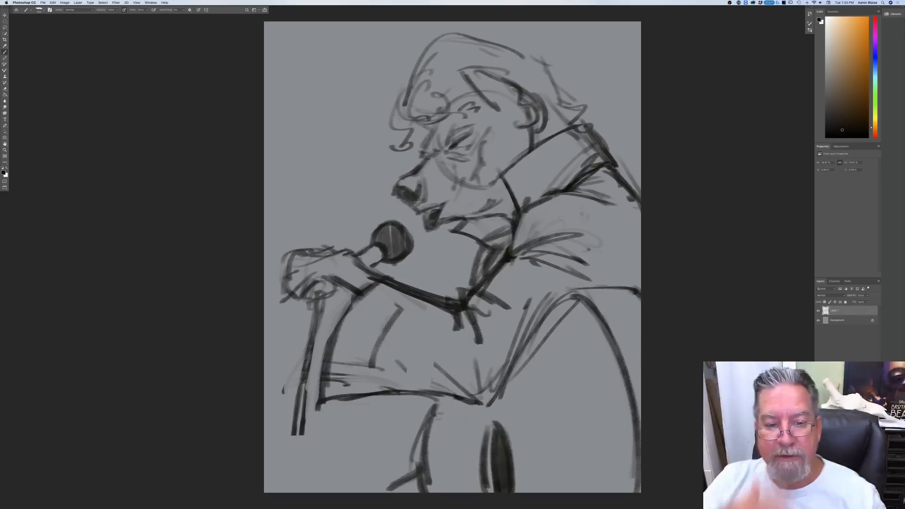
mouse_move(524, 119)
mouse_down()
mouse_move(492, 88)
mouse_move(529, 134)
mouse_move(572, 114)
mouse_move(543, 135)
mouse_up()
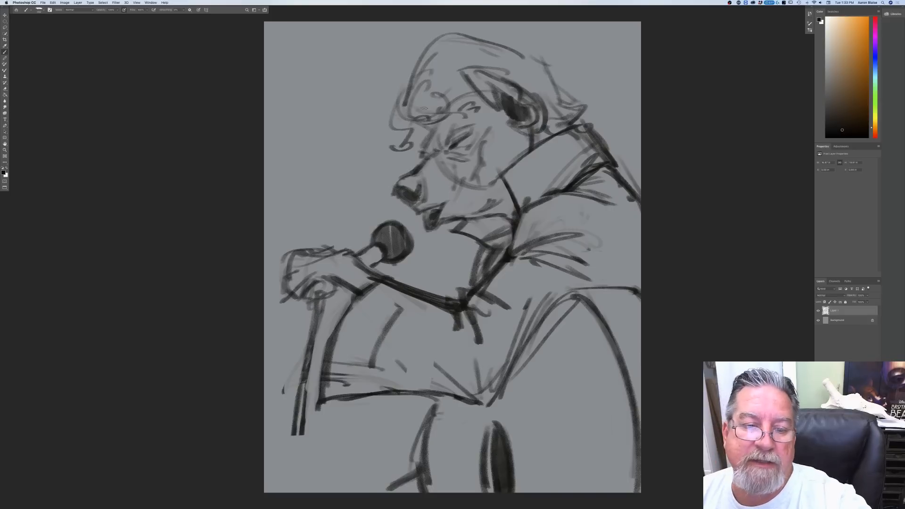
Step: Darken the outline of the hand gripping the microphone stand and draw a round button with its loop on the cuff
mouse_move(292, 272)
mouse_down()
mouse_move(282, 290)
mouse_move(306, 291)
mouse_up()
drag(314, 293, 326, 291)
mouse_move(326, 261)
mouse_down()
mouse_move(303, 266)
mouse_move(317, 245)
mouse_move(298, 250)
mouse_move(358, 250)
mouse_move(381, 277)
mouse_up()
mouse_move(350, 286)
mouse_down()
mouse_move(330, 281)
mouse_move(349, 302)
mouse_move(326, 406)
mouse_move(349, 378)
mouse_up()
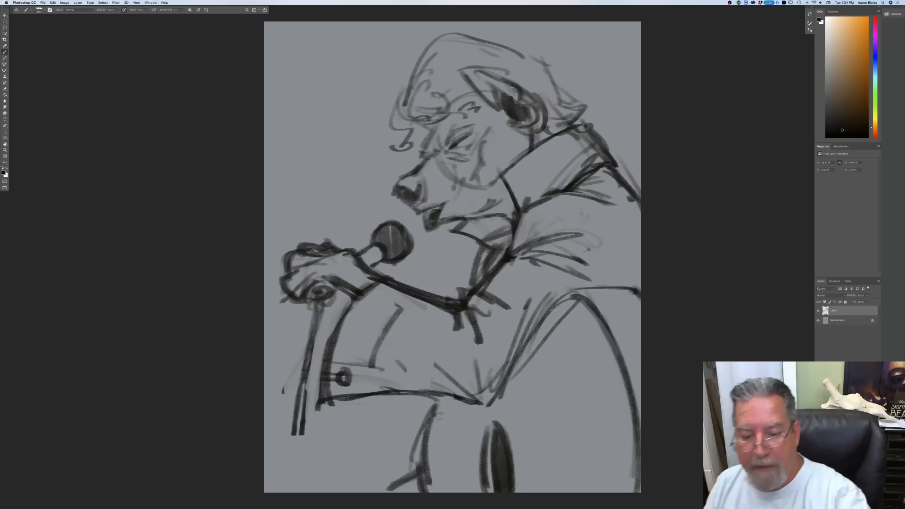
Step: Strengthen the torso contour behind the arm and add fabric folds on the upper arm and around the inner elbow
drag(576, 298, 640, 416)
drag(610, 271, 641, 270)
drag(641, 277, 597, 287)
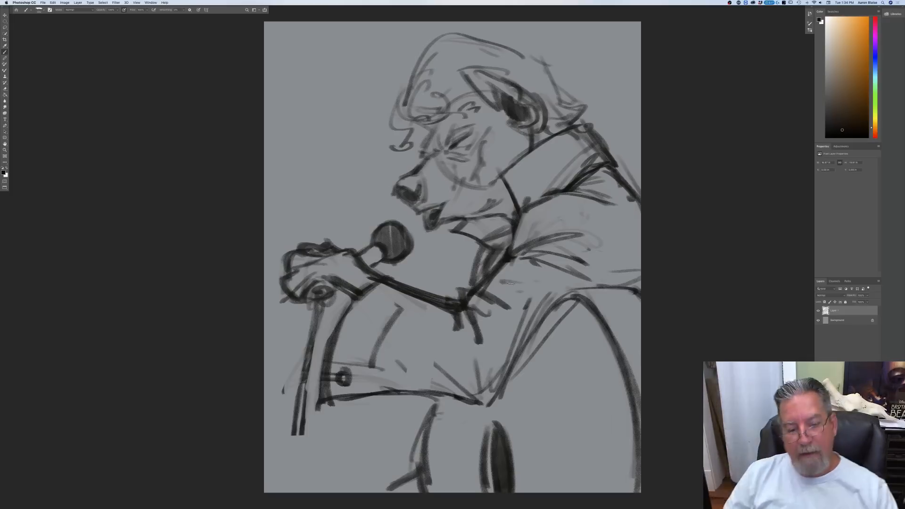
mouse_move(513, 293)
mouse_down()
mouse_move(483, 298)
mouse_move(490, 286)
mouse_up()
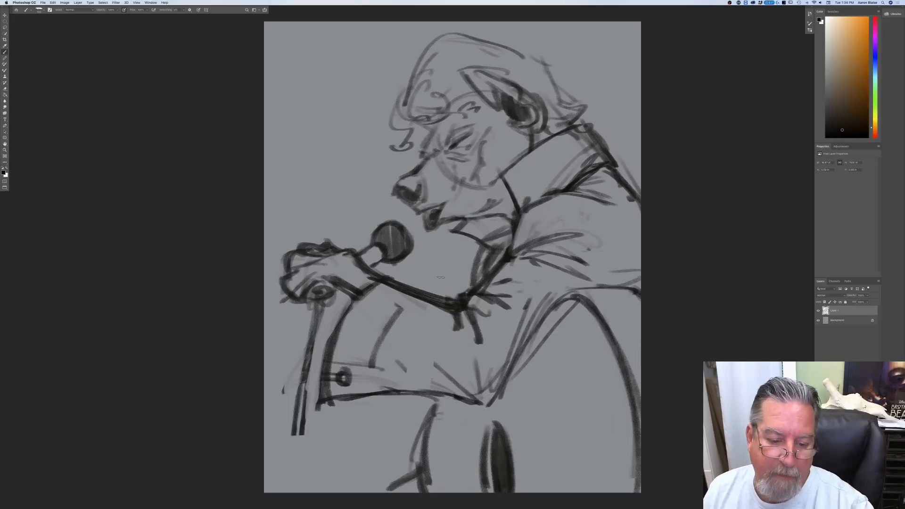
mouse_move(452, 313)
mouse_down()
mouse_move(450, 345)
mouse_move(471, 359)
mouse_up()
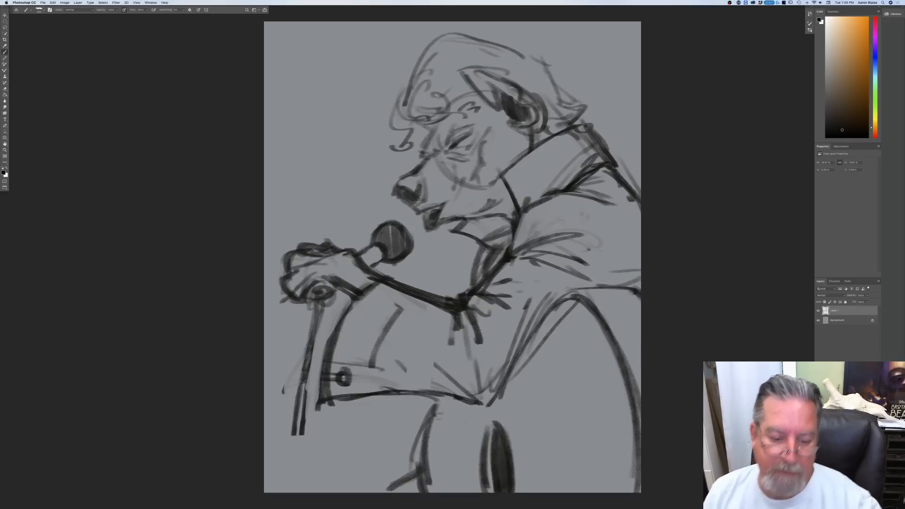
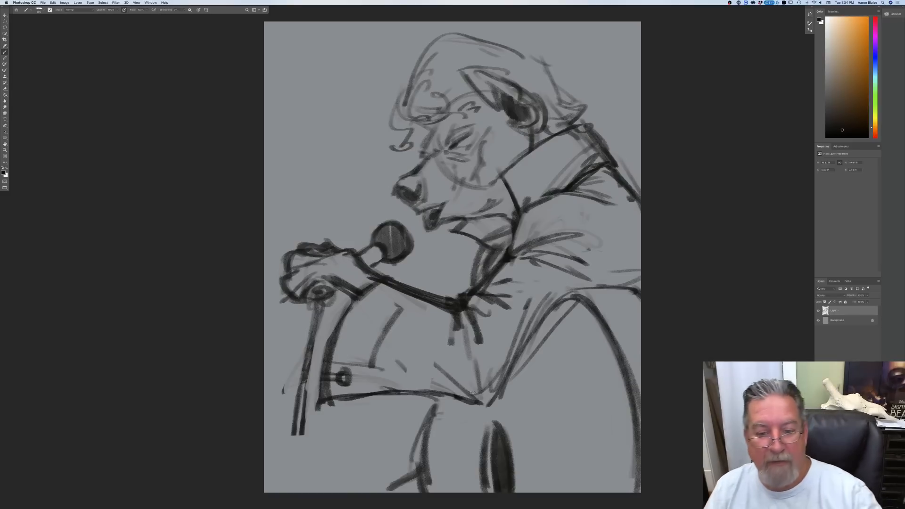
Step: Rework the fabric folds fanning across the shoulder and add a fold line on the upper arm
mouse_move(521, 212)
mouse_down()
mouse_move(513, 250)
mouse_move(512, 236)
mouse_move(595, 220)
mouse_up()
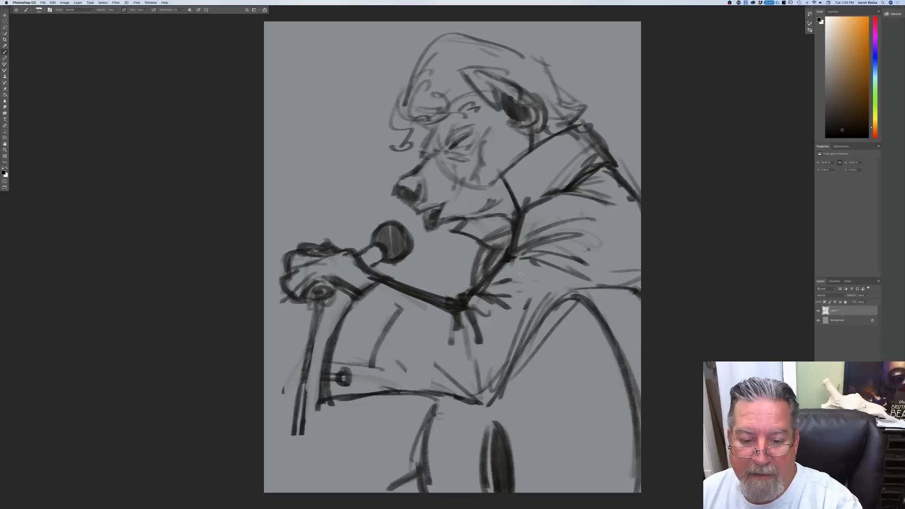
drag(545, 272, 511, 280)
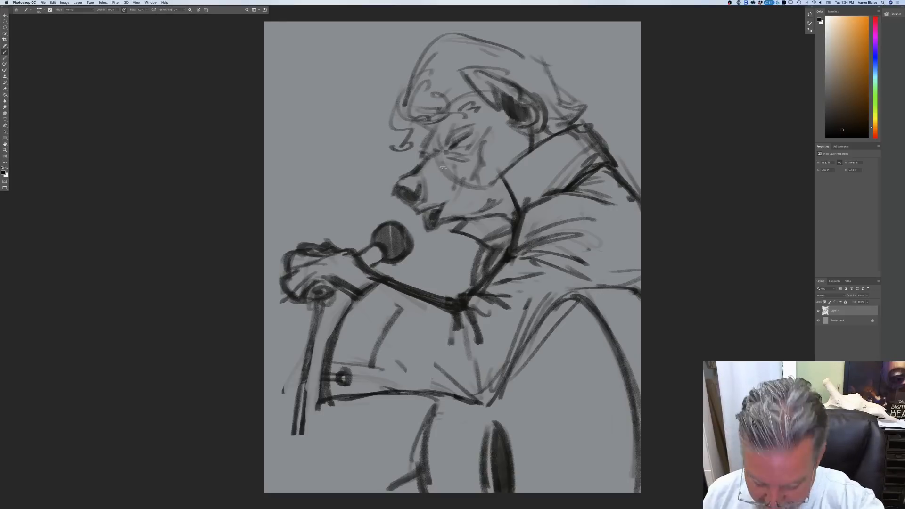
Step: Darken the muzzle, nose and open mouth contours, and shade the throat area inside the collar
mouse_move(435, 133)
mouse_down()
mouse_move(437, 147)
mouse_move(420, 165)
mouse_up()
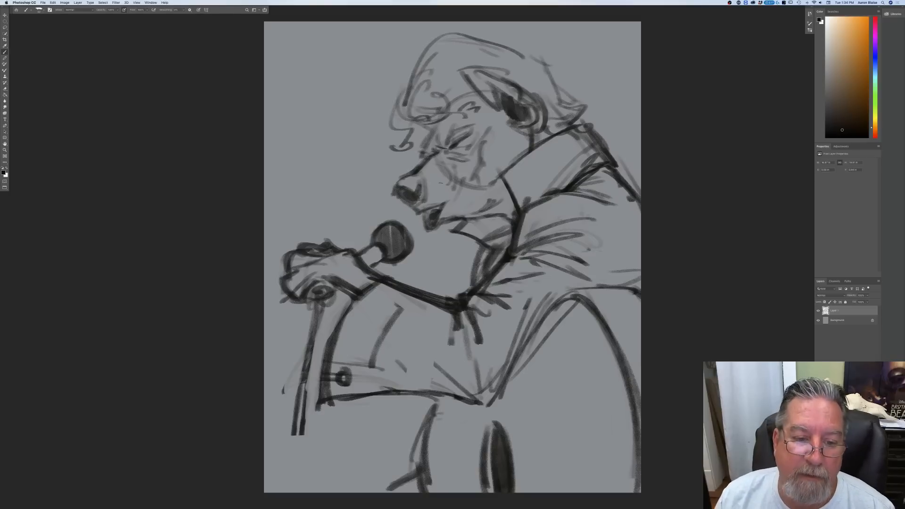
mouse_move(423, 177)
mouse_down()
mouse_move(426, 195)
mouse_move(402, 195)
mouse_move(406, 202)
mouse_up()
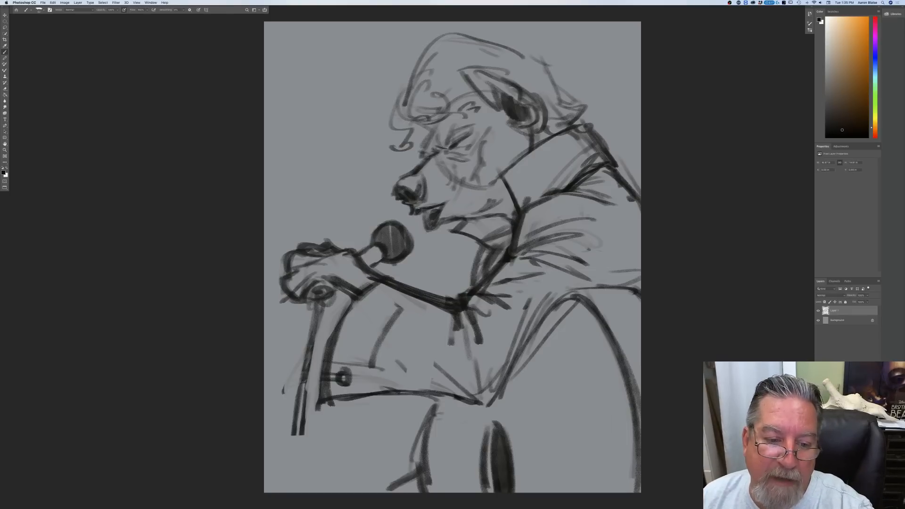
mouse_move(413, 216)
mouse_down()
mouse_move(427, 229)
mouse_move(422, 210)
mouse_move(436, 217)
mouse_up()
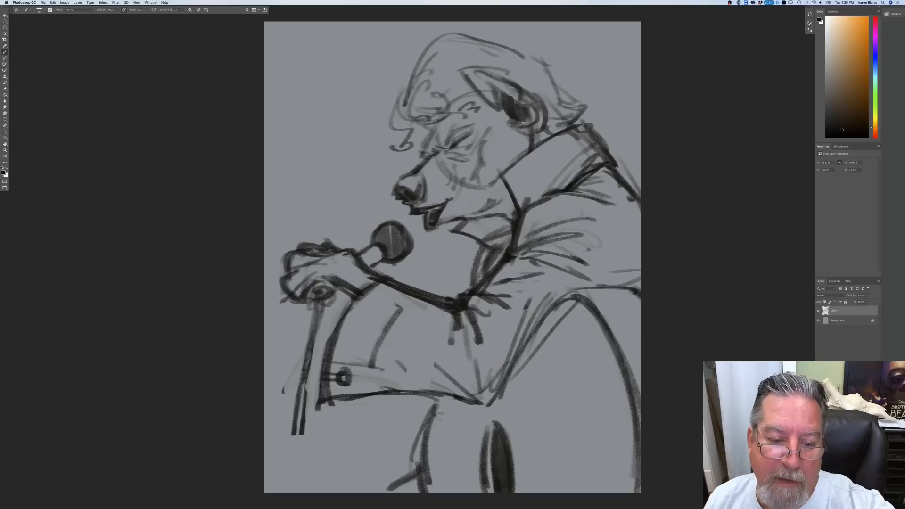
drag(437, 230, 430, 231)
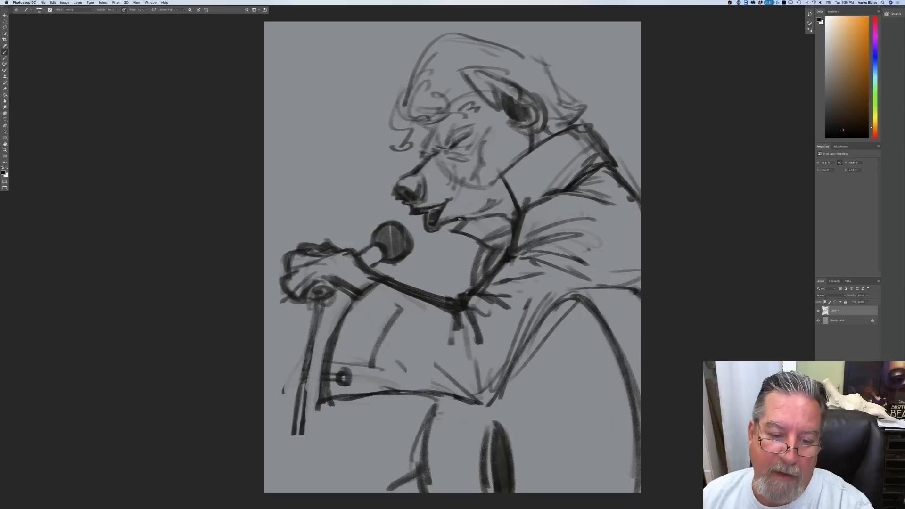
mouse_move(489, 219)
mouse_down()
mouse_move(501, 216)
mouse_move(503, 242)
mouse_move(467, 227)
mouse_move(498, 246)
mouse_up()
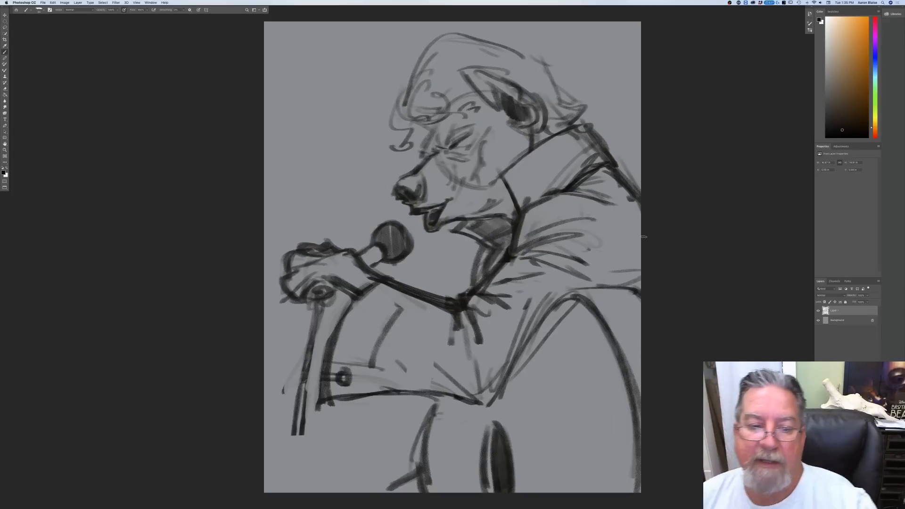
Step: Extend the microphone stand down to the canvas's bottom edge and strengthen the body contour below the sleeve
key(super+minus)
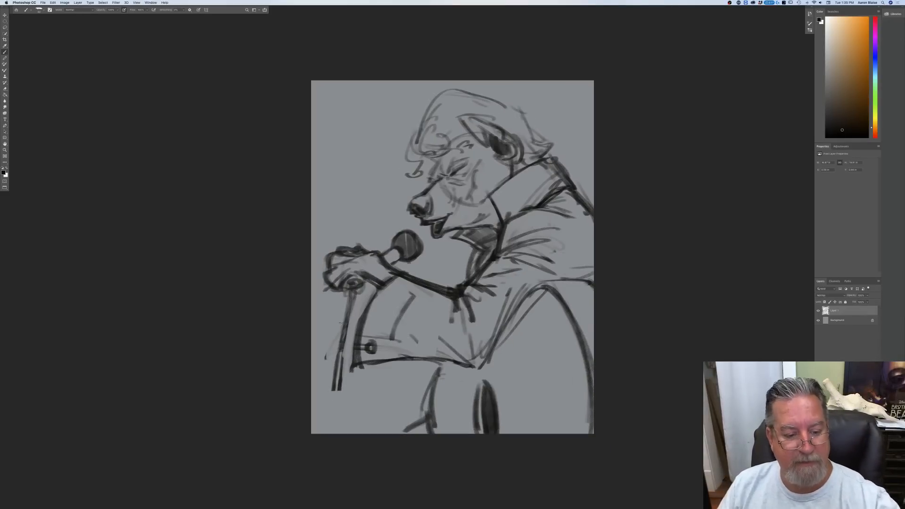
drag(350, 293, 329, 433)
drag(347, 316, 329, 433)
drag(342, 351, 336, 433)
mouse_move(447, 362)
mouse_down()
mouse_move(433, 429)
mouse_move(411, 430)
mouse_up()
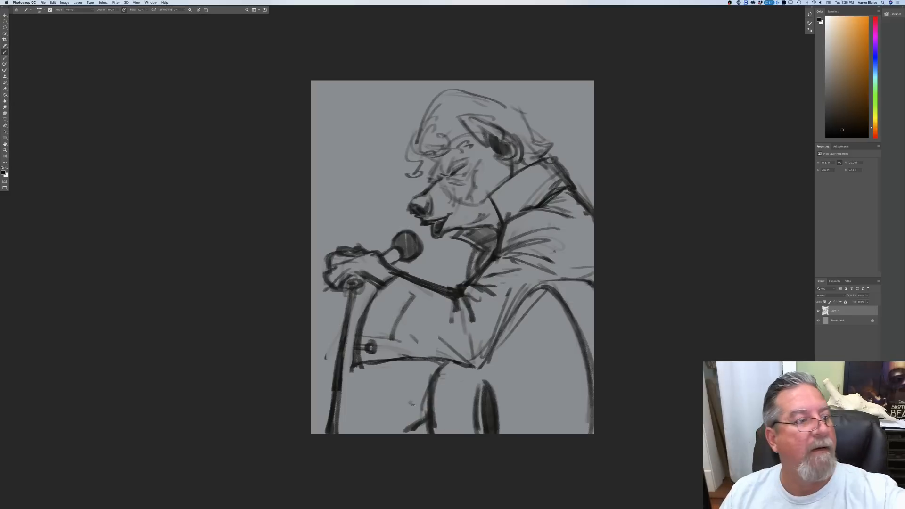
Step: Free Transform the sketch layer, enlarging it slightly and rotating it a few degrees clockwise to fill the canvas
click(53, 3)
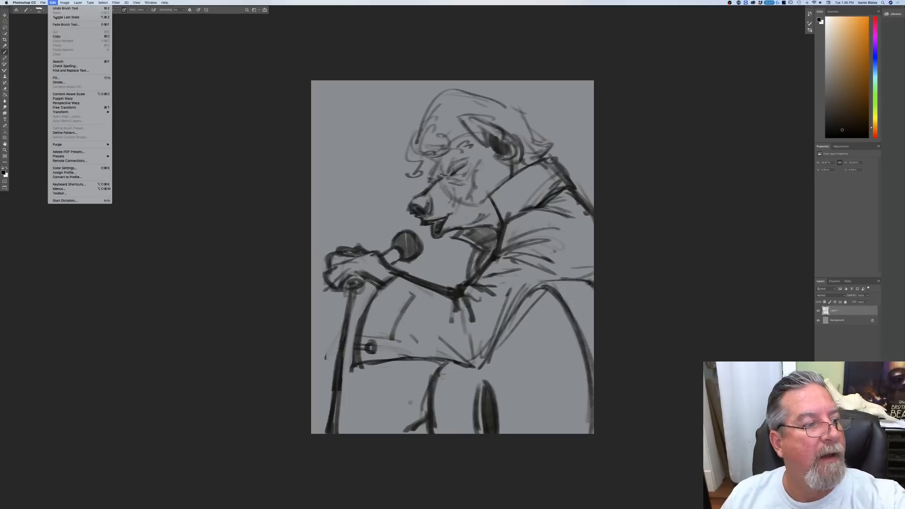
click(63, 108)
key(super+minus)
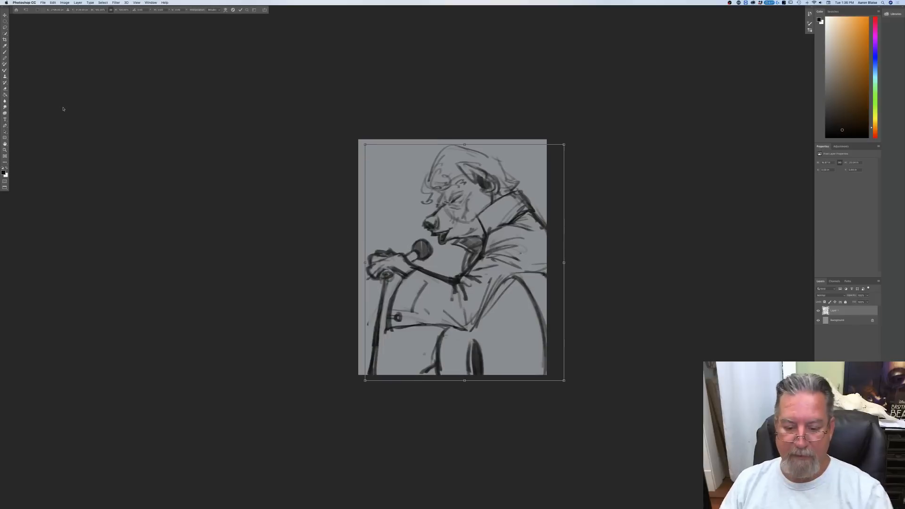
drag(565, 382, 586, 411)
drag(409, 397, 405, 389)
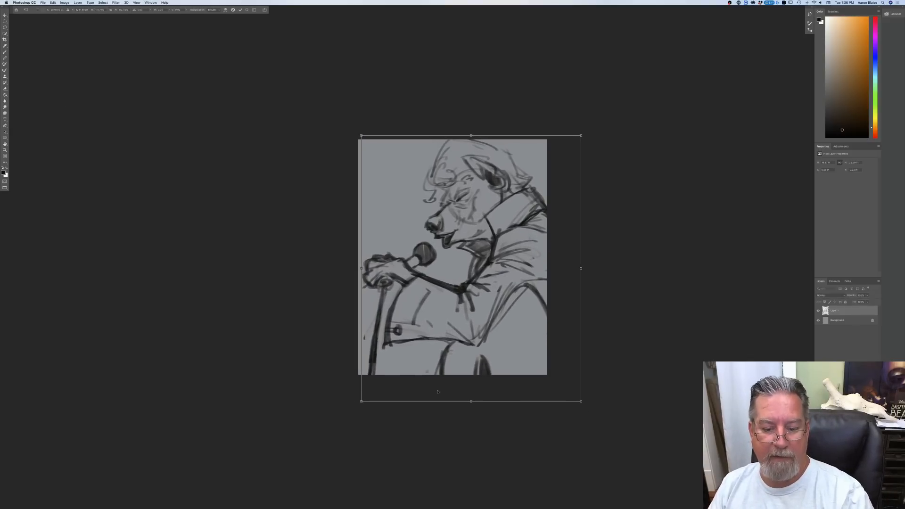
drag(587, 411, 583, 415)
drag(477, 383, 477, 373)
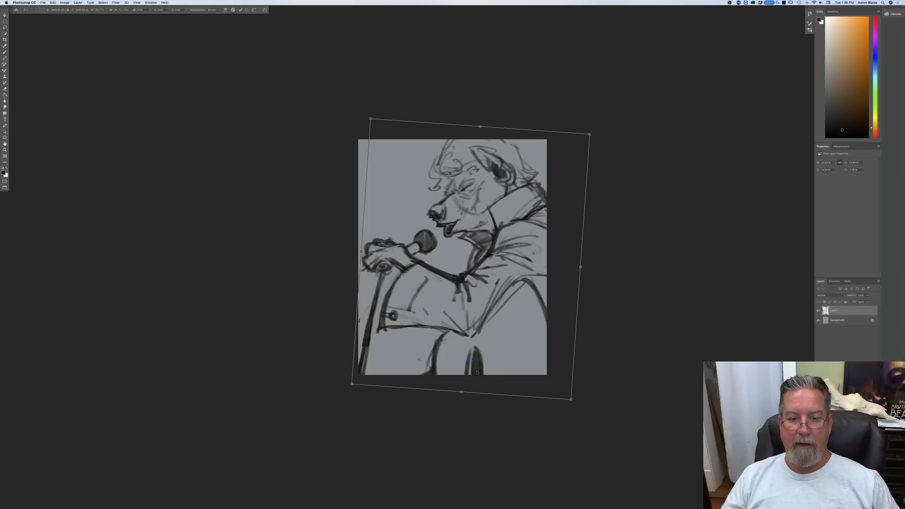
key(Return)
key(b)
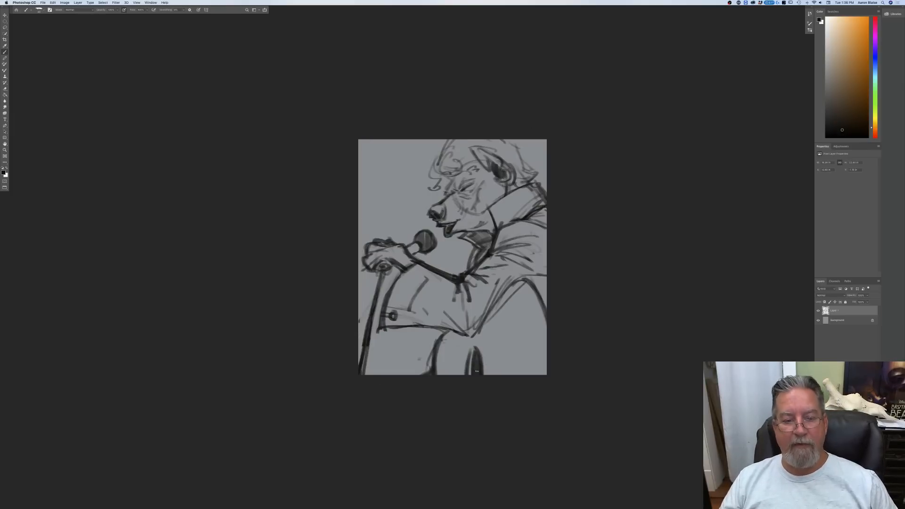
Step: Flip the whole canvas horizontally so the hyena faces the other way
key(super+equal)
key(super+equal)
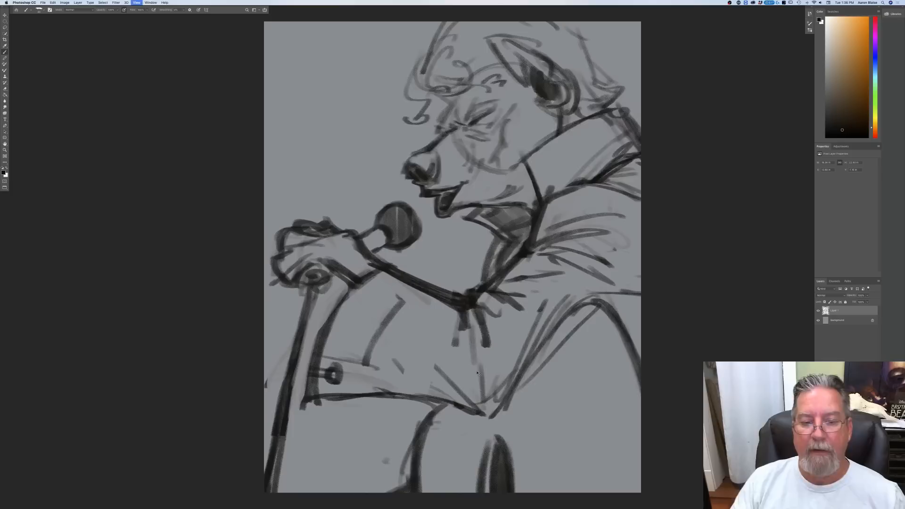
key(super+minus)
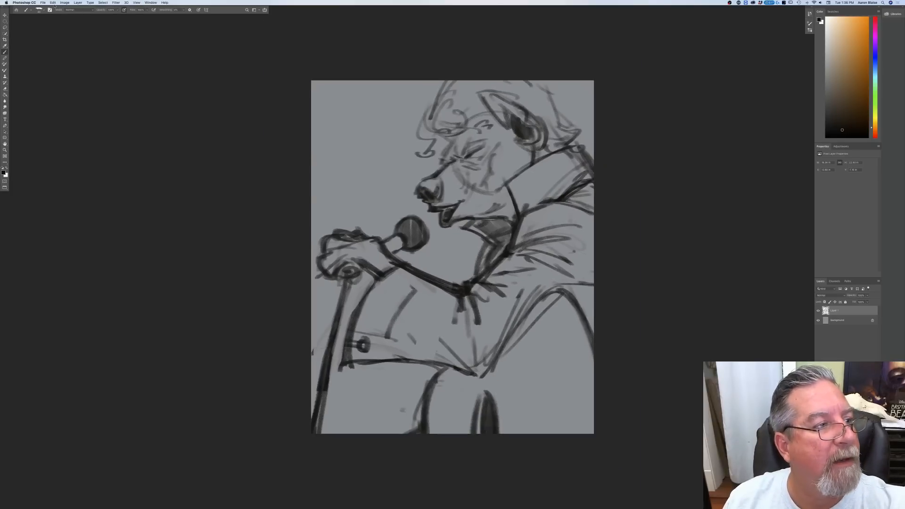
click(65, 3)
mouse_move(85, 48)
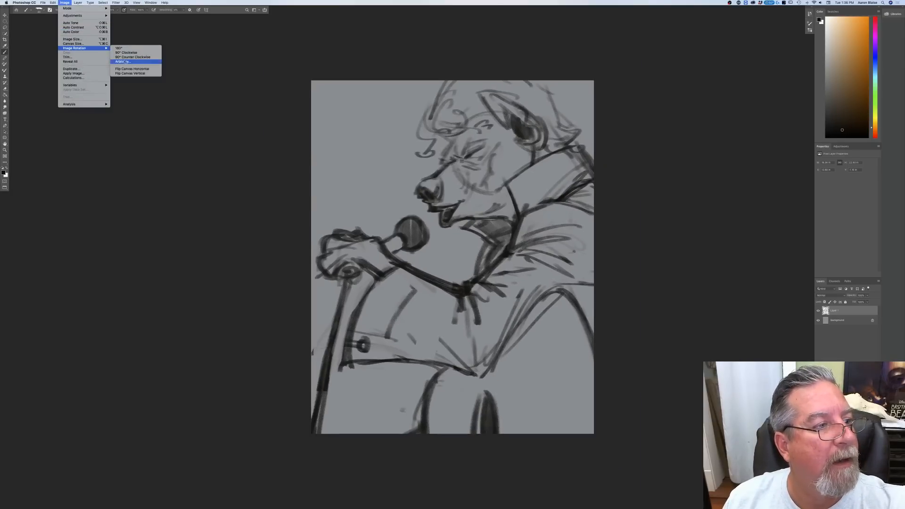
click(125, 70)
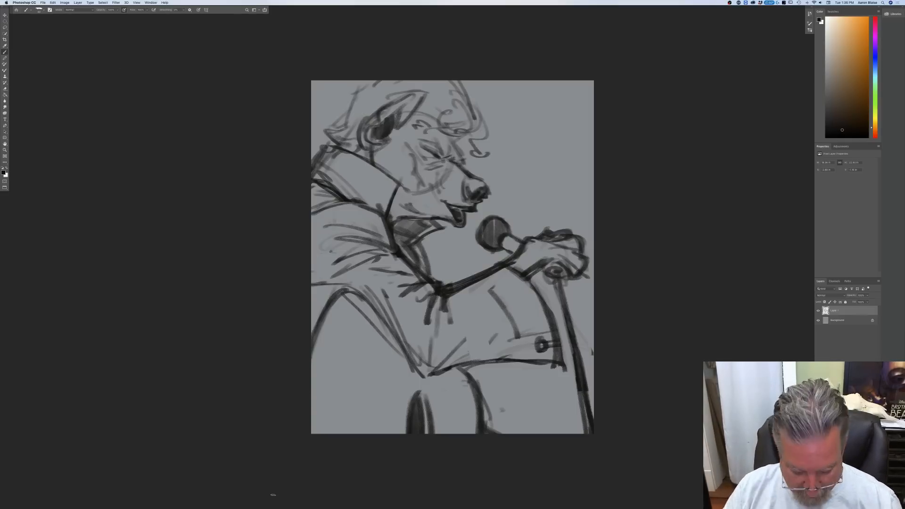
Step: Switch to windowed view and place the enlarged drawing beside the Elvis and hyena reference photos
key(f)
key(f)
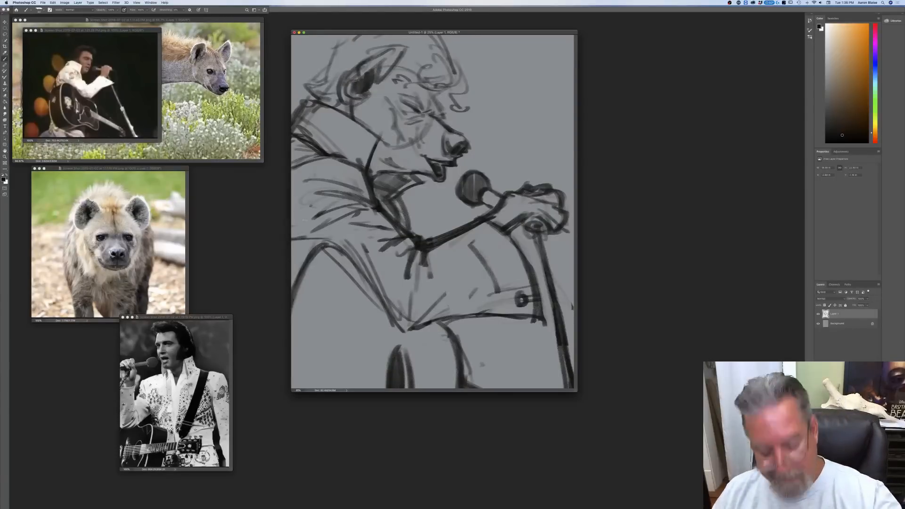
drag(335, 35, 367, 128)
key(super+equal)
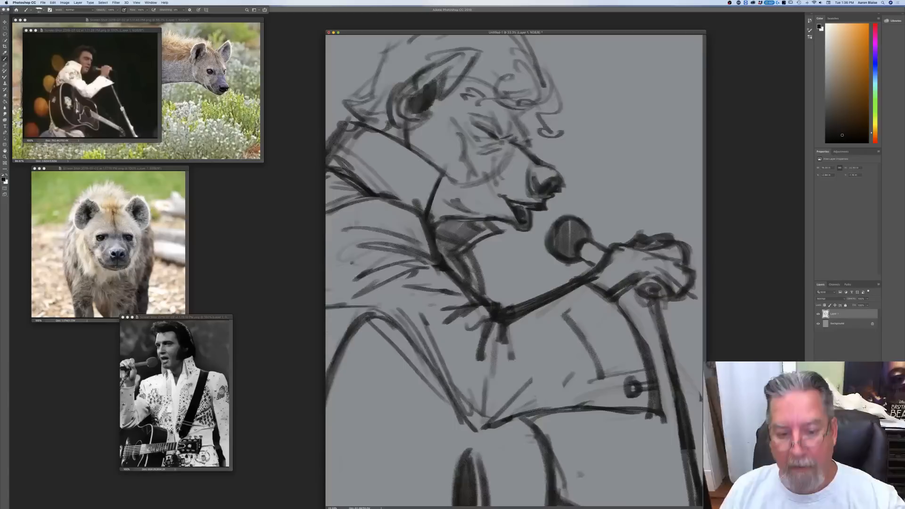
drag(391, 28, 385, 67)
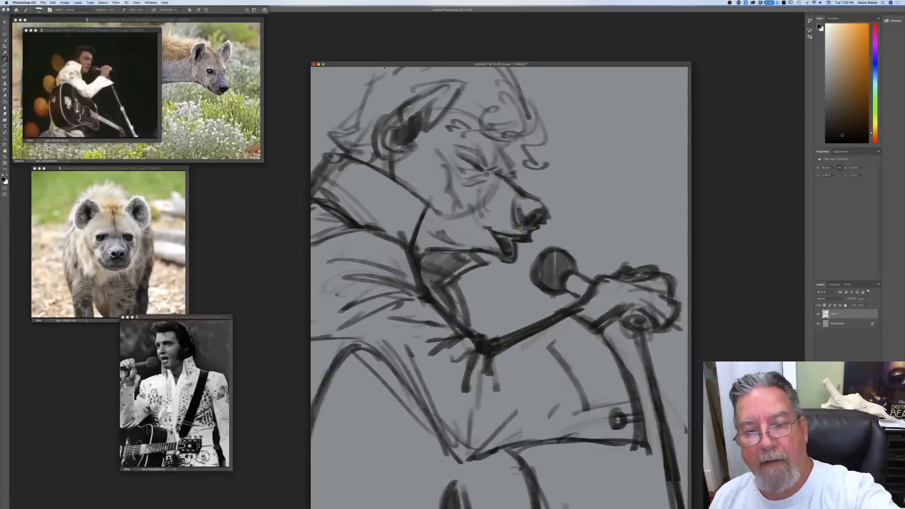
Step: Erase the old hair curls above the forehead and the hair outline behind the ear
mouse_move(530, 97)
mouse_down()
mouse_move(509, 139)
mouse_move(509, 84)
mouse_move(487, 111)
mouse_move(481, 103)
mouse_move(447, 115)
mouse_up()
mouse_move(522, 103)
mouse_down()
mouse_move(506, 77)
mouse_move(514, 76)
mouse_up()
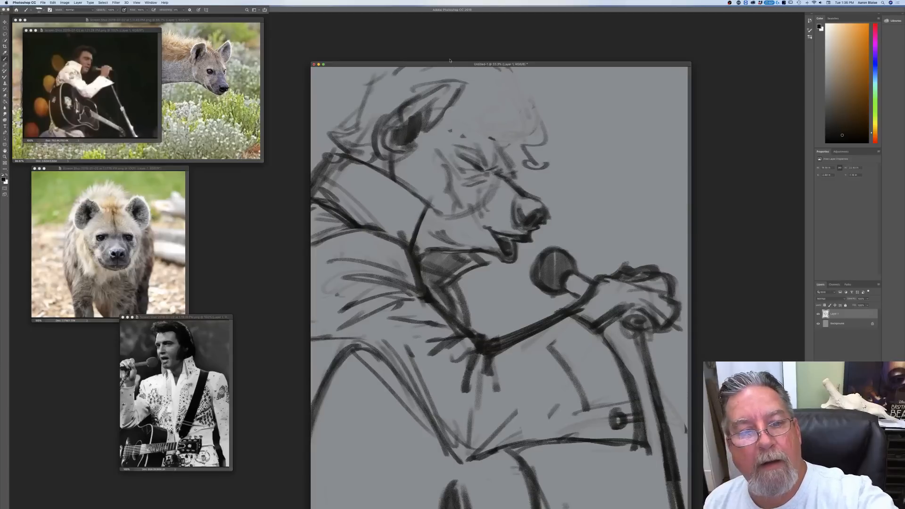
drag(425, 84, 413, 90)
mouse_move(373, 159)
mouse_down()
mouse_move(360, 141)
mouse_move(336, 142)
mouse_move(358, 103)
mouse_move(401, 71)
mouse_move(367, 99)
mouse_up()
drag(406, 67, 396, 70)
drag(353, 117, 357, 135)
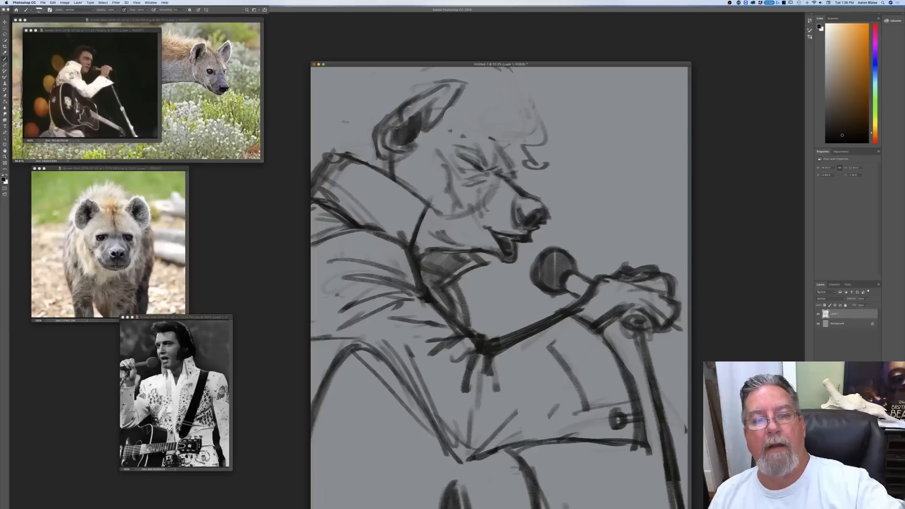
Step: Redraw the ear's rear edge and the forehead line, and erase the leftover curl hanging over the brow
mouse_move(430, 86)
mouse_down()
mouse_move(381, 110)
mouse_move(370, 141)
mouse_move(376, 158)
mouse_up()
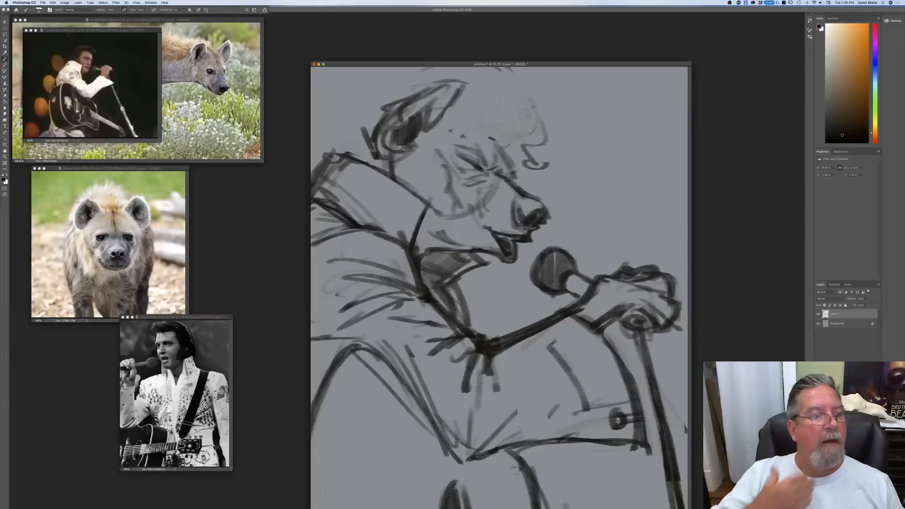
mouse_move(487, 133)
mouse_down()
mouse_move(447, 119)
mouse_move(484, 134)
mouse_move(467, 118)
mouse_move(537, 125)
mouse_up()
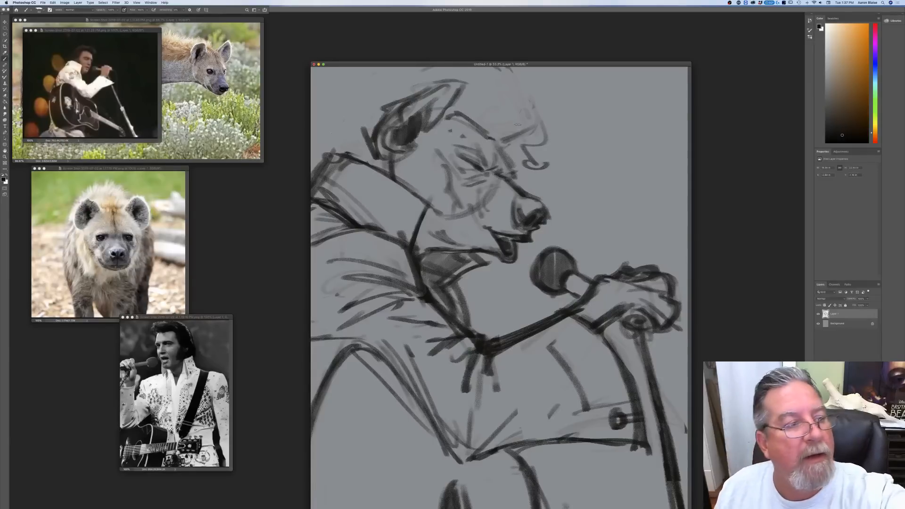
mouse_move(521, 140)
mouse_down()
mouse_move(524, 160)
mouse_move(546, 166)
mouse_up()
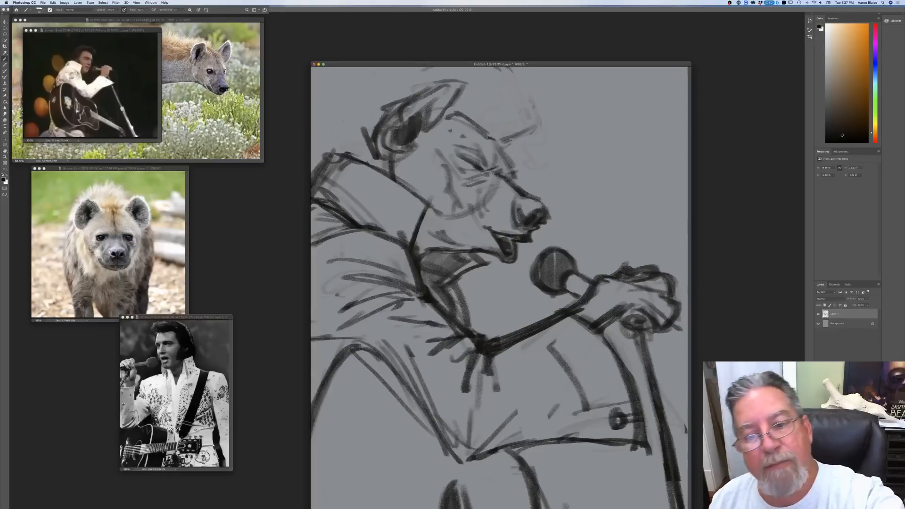
Step: Draw a swept-up pompadour rising from the forehead with loose curls falling in front of the brow
mouse_move(512, 139)
mouse_down()
mouse_move(545, 134)
mouse_move(547, 159)
mouse_move(534, 126)
mouse_move(556, 112)
mouse_move(522, 90)
mouse_move(508, 133)
mouse_move(506, 71)
mouse_move(502, 112)
mouse_up()
drag(471, 116, 459, 70)
mouse_move(525, 98)
mouse_down()
mouse_move(508, 68)
mouse_move(500, 138)
mouse_up()
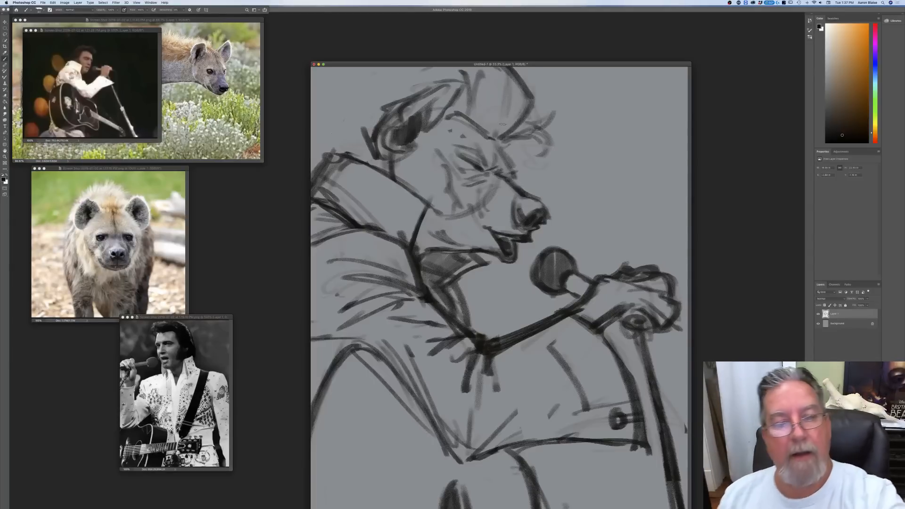
Step: Draw swept-back hair strands behind the ear and outline the back of the head down to the collar
mouse_move(422, 101)
mouse_down()
mouse_move(383, 87)
mouse_move(363, 105)
mouse_up()
drag(392, 105, 353, 115)
mouse_move(381, 117)
mouse_down()
mouse_move(361, 120)
mouse_move(349, 105)
mouse_up()
mouse_move(372, 76)
mouse_down()
mouse_move(340, 109)
mouse_move(340, 136)
mouse_up()
drag(367, 94, 337, 130)
drag(345, 124, 338, 152)
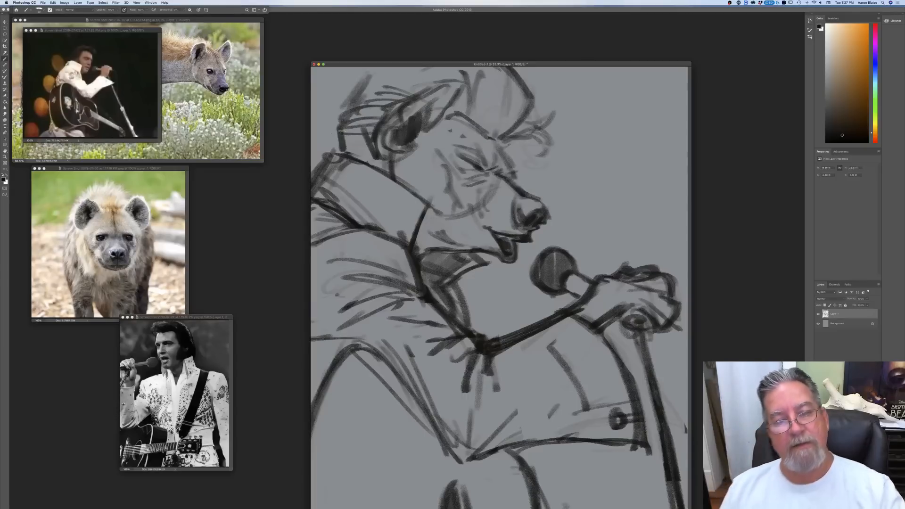
Step: Add flowing hair strands inside the pompadour and over the crown behind the ear
drag(514, 88, 495, 133)
drag(499, 70, 499, 132)
drag(523, 105, 494, 137)
drag(490, 88, 470, 137)
drag(469, 95, 452, 112)
mouse_move(448, 67)
mouse_down()
mouse_move(428, 69)
mouse_move(368, 76)
mouse_move(360, 87)
mouse_move(379, 85)
mouse_move(350, 109)
mouse_up()
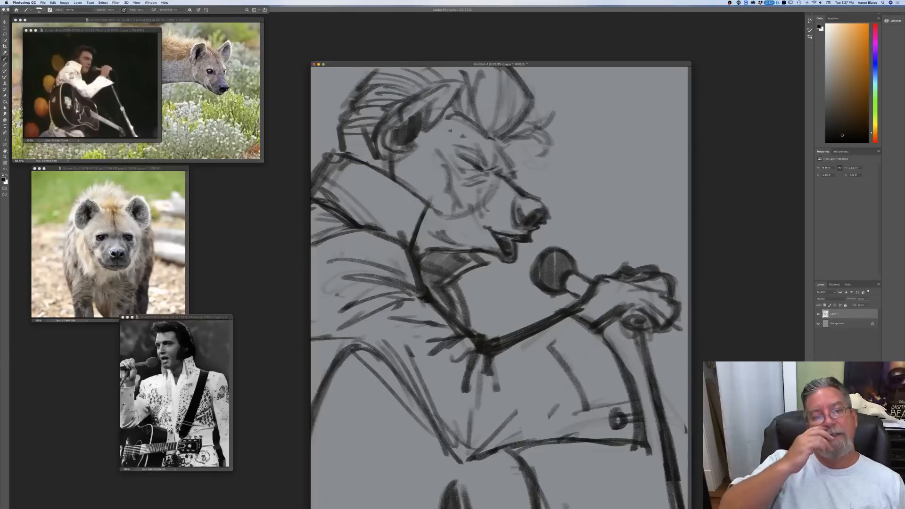
Step: Darken the nape outline and the pompadour's front, and add more loose curls over the forehead
mouse_move(334, 115)
mouse_down()
mouse_move(339, 151)
mouse_move(334, 115)
mouse_up()
mouse_move(513, 80)
mouse_down()
mouse_move(522, 109)
mouse_move(498, 135)
mouse_up()
mouse_move(534, 100)
mouse_down()
mouse_move(518, 126)
mouse_move(559, 147)
mouse_move(512, 133)
mouse_move(548, 128)
mouse_move(542, 158)
mouse_up()
mouse_move(549, 118)
mouse_down()
mouse_move(521, 90)
mouse_move(546, 74)
mouse_up()
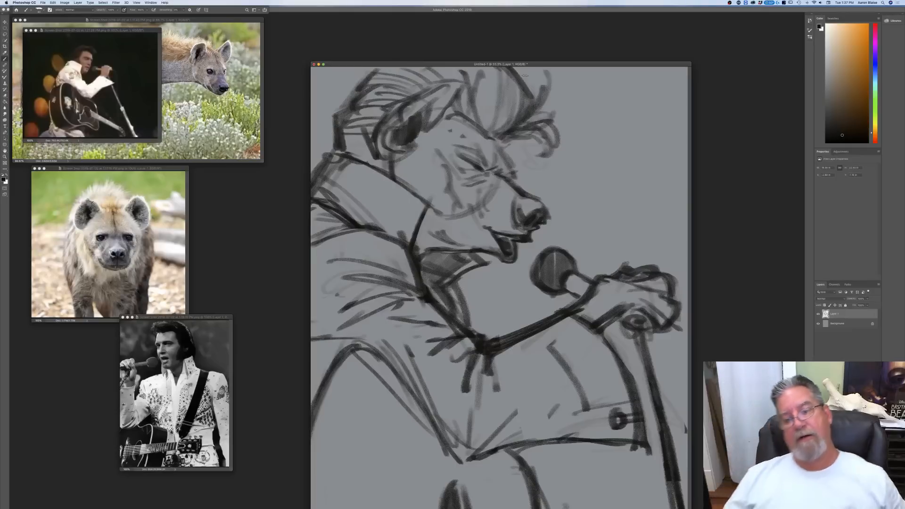
Step: Strengthen the brow line below the forelock and darken the closed eyelid
drag(500, 137, 516, 169)
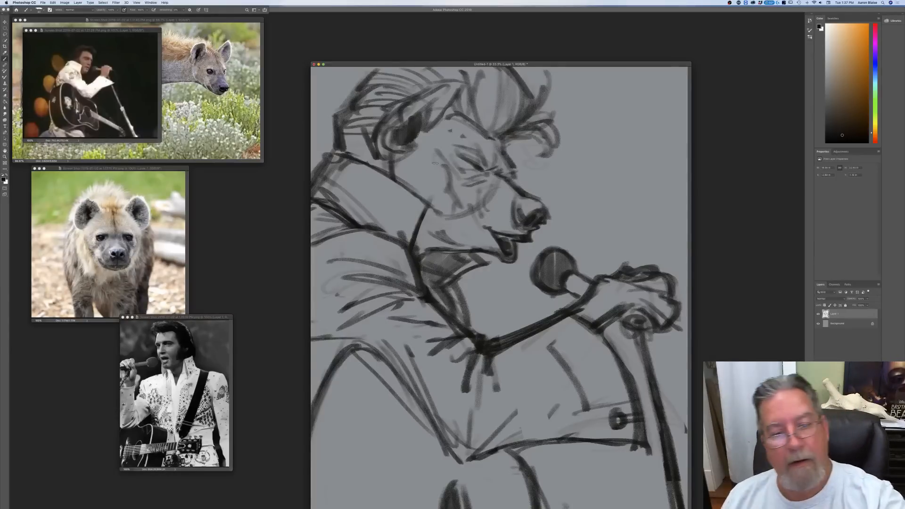
drag(476, 165, 457, 154)
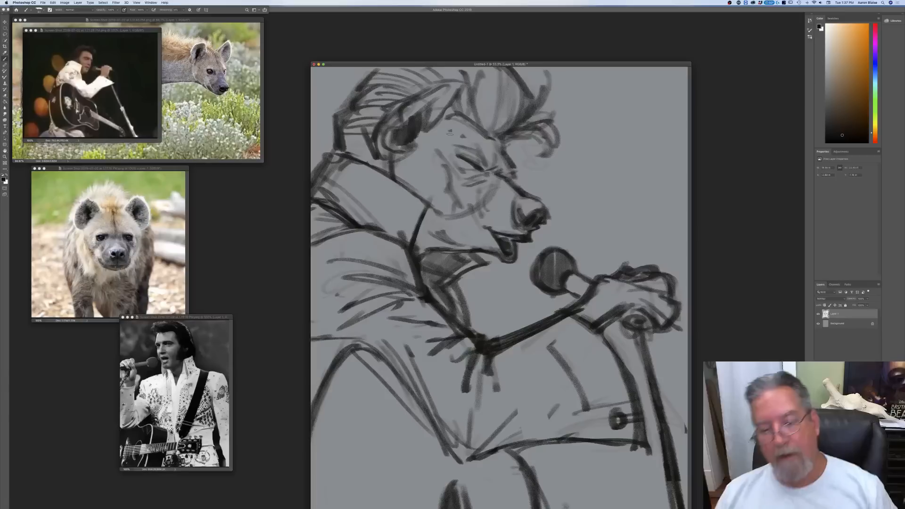
Step: Strengthen the underside contour of the upper arm and redraw the sleeve folds radiating from the elbow
key(super+minus)
key(super+minus)
key(super+minus)
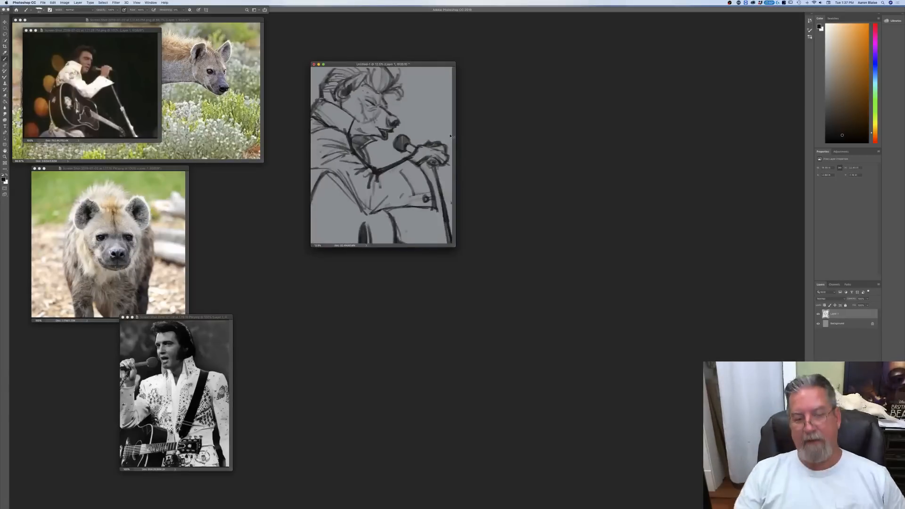
key(super+plus)
key(super+plus)
key(super+plus)
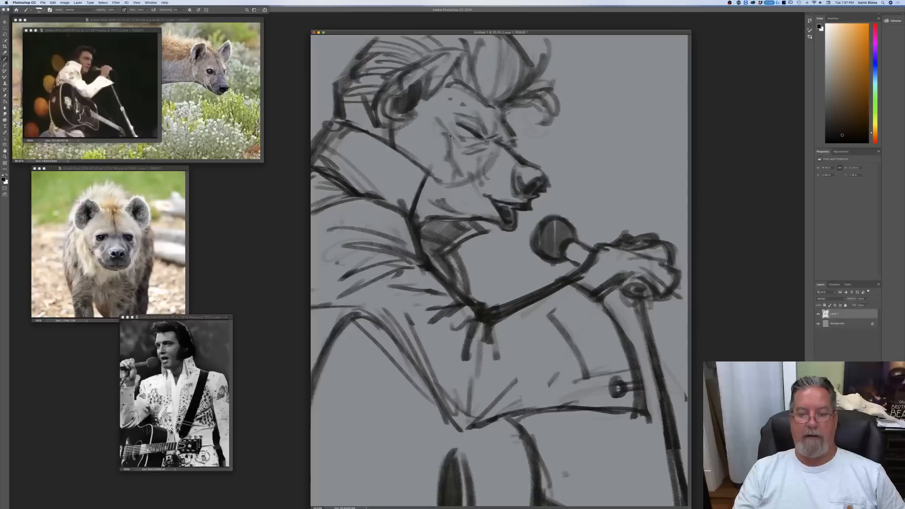
drag(384, 327, 441, 406)
mouse_move(393, 333)
mouse_down()
mouse_move(462, 429)
mouse_move(498, 361)
mouse_up()
drag(512, 388, 467, 425)
drag(458, 412, 445, 369)
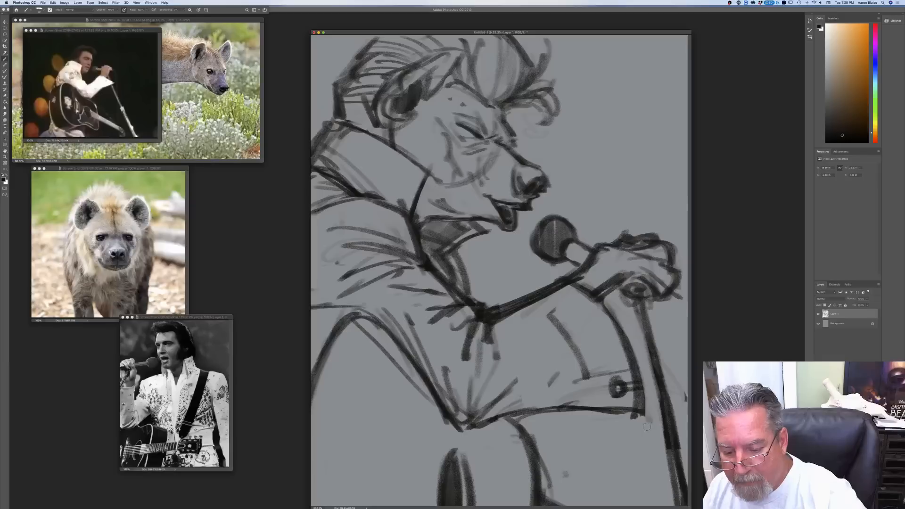
Step: Clean up the sleeve cuff's lower corner and the underside edge of the forearm sleeve
drag(647, 422, 627, 417)
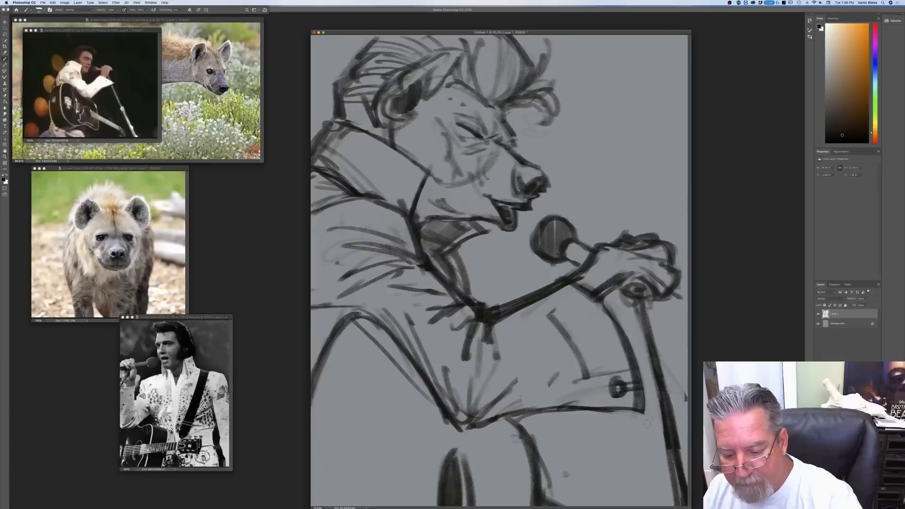
mouse_move(541, 420)
mouse_down()
mouse_move(509, 420)
mouse_move(633, 419)
mouse_up()
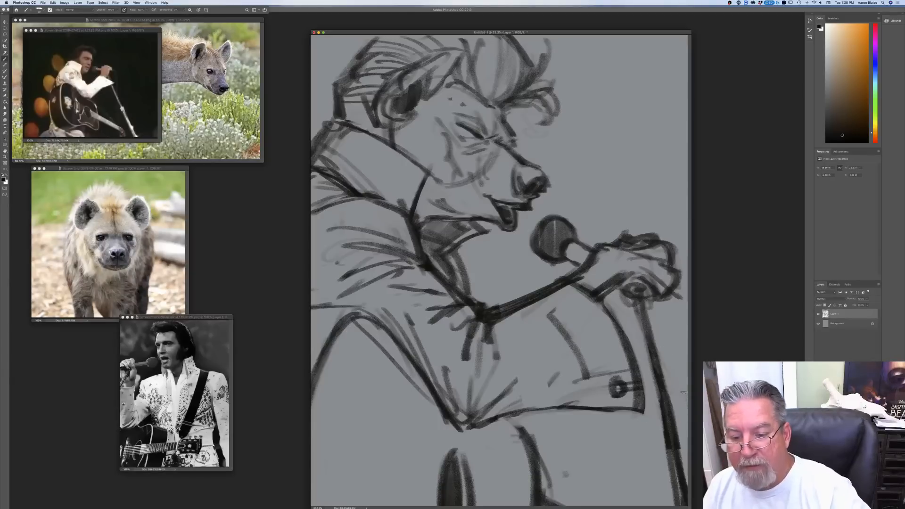
Step: Redraw the microphone stand's pole with dark parallel edges running from below the hand to the canvas edge
mouse_move(649, 302)
mouse_down()
mouse_move(674, 469)
mouse_move(654, 327)
mouse_move(674, 422)
mouse_up()
drag(642, 326, 677, 484)
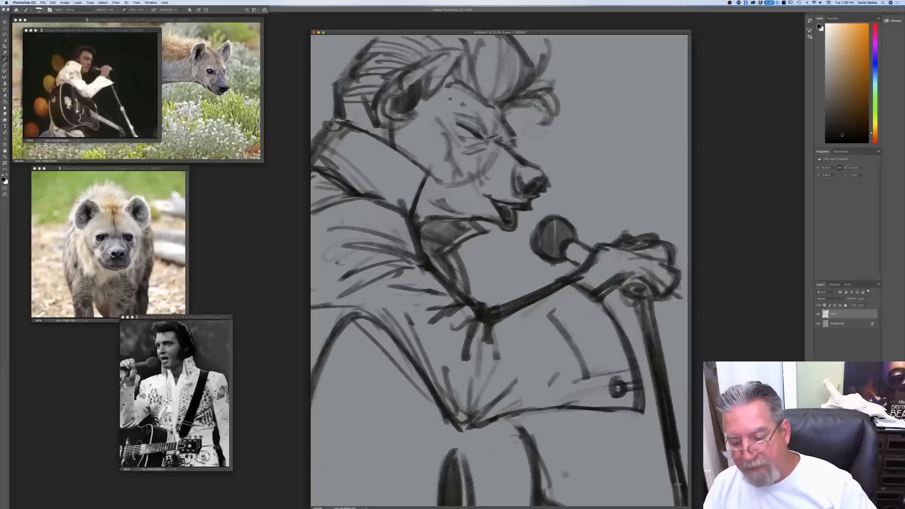
drag(645, 301, 669, 415)
drag(656, 354, 676, 462)
drag(663, 389, 678, 484)
drag(666, 438, 679, 495)
drag(652, 301, 677, 446)
drag(655, 308, 678, 462)
drag(654, 378, 669, 471)
Step: Sketch the stand's clamp beneath the gripping hand with a knob sticking out beside it
mouse_move(613, 286)
mouse_down()
mouse_move(645, 302)
mouse_move(651, 287)
mouse_move(670, 312)
mouse_move(631, 282)
mouse_move(642, 291)
mouse_up()
drag(648, 302, 679, 315)
drag(669, 309, 681, 320)
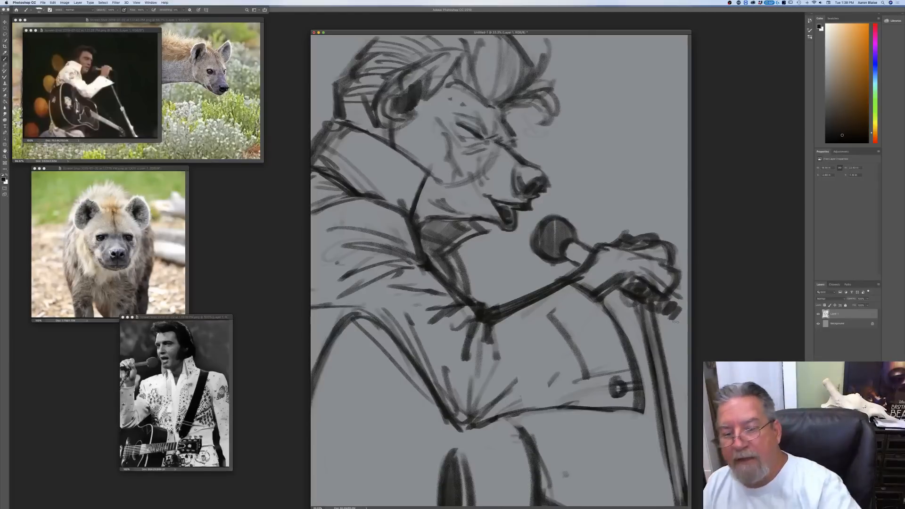
Step: Define the fingers and outer contour of the hand on the stand, and add light contour marks to the face
mouse_move(629, 255)
mouse_down()
mouse_move(634, 274)
mouse_move(645, 275)
mouse_up()
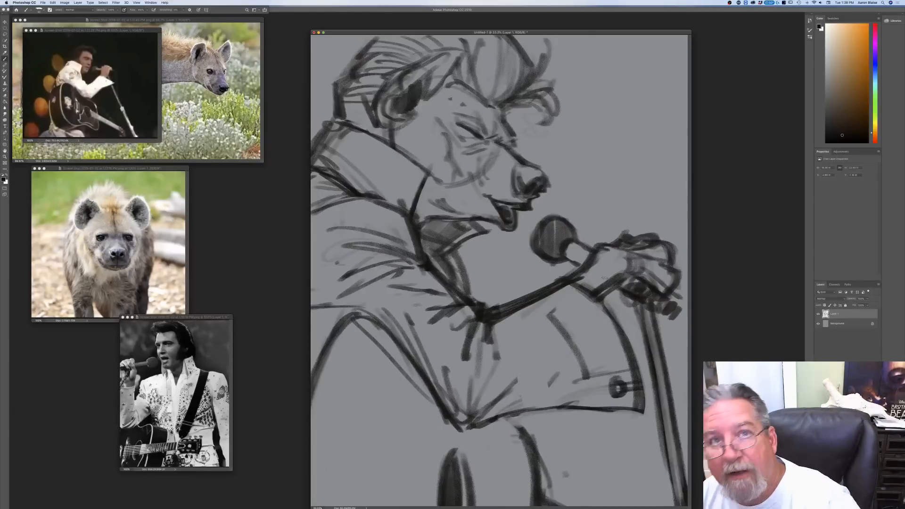
drag(624, 283, 601, 300)
mouse_move(623, 246)
mouse_down()
mouse_move(602, 248)
mouse_move(567, 277)
mouse_move(628, 259)
mouse_move(622, 278)
mouse_up()
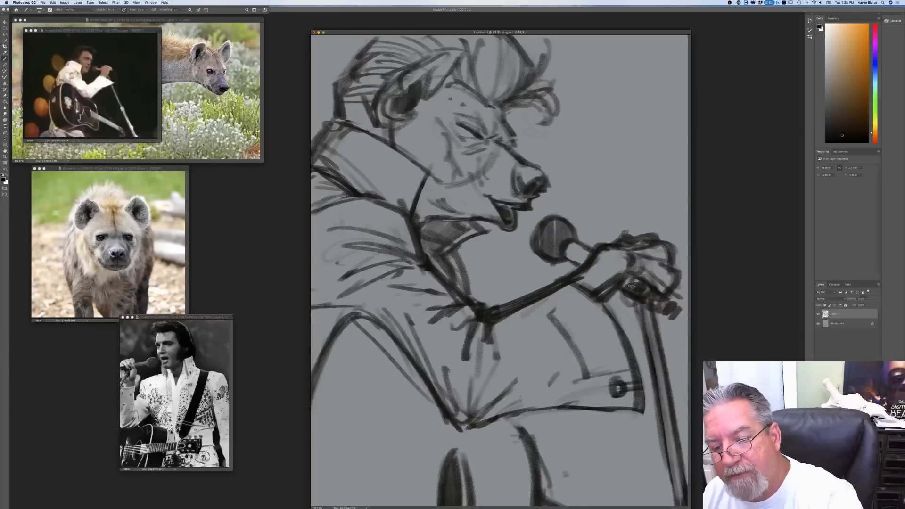
drag(678, 273, 669, 299)
mouse_move(674, 268)
mouse_down()
mouse_move(668, 250)
mouse_move(639, 243)
mouse_move(654, 239)
mouse_move(623, 230)
mouse_move(633, 238)
mouse_move(596, 247)
mouse_up()
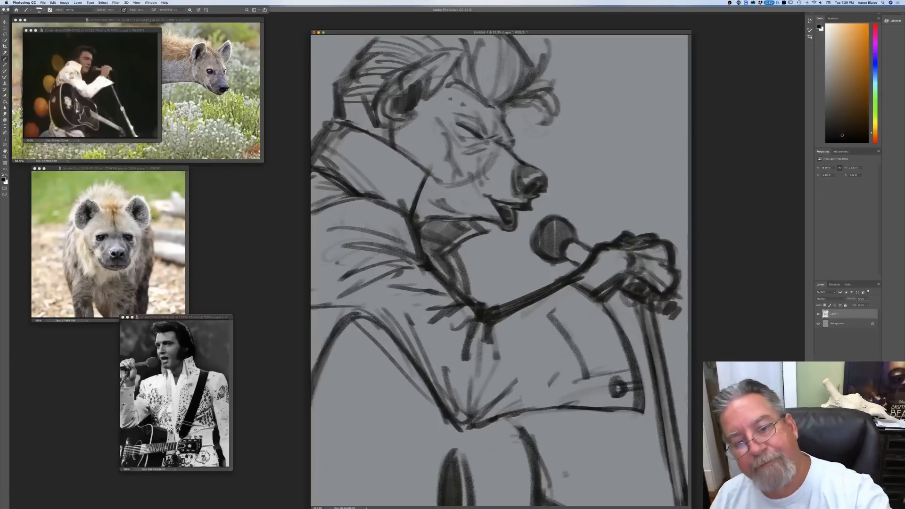
drag(488, 148, 494, 156)
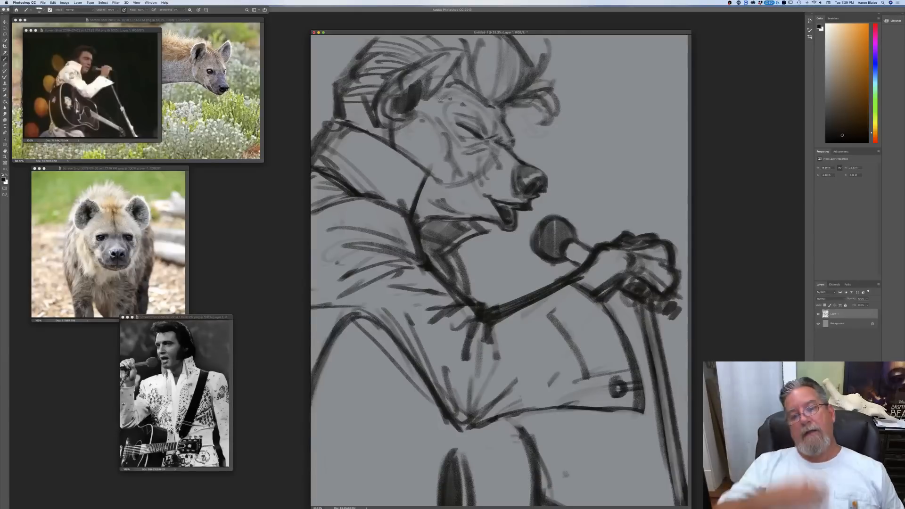
Step: Fade the rough sketch by lowering its layer opacity, add a new empty layer above it, and show the canvas full screen
drag(867, 300, 855, 318)
key(shift+alt+super+n)
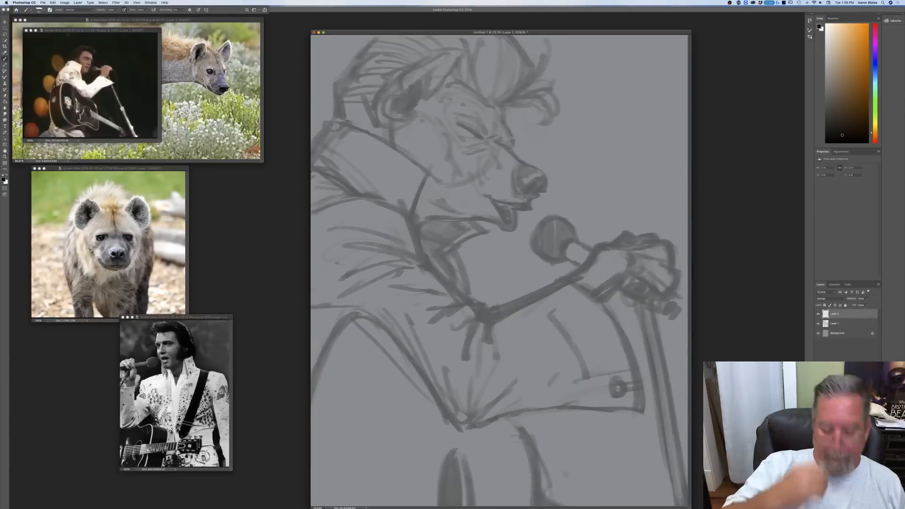
key(f)
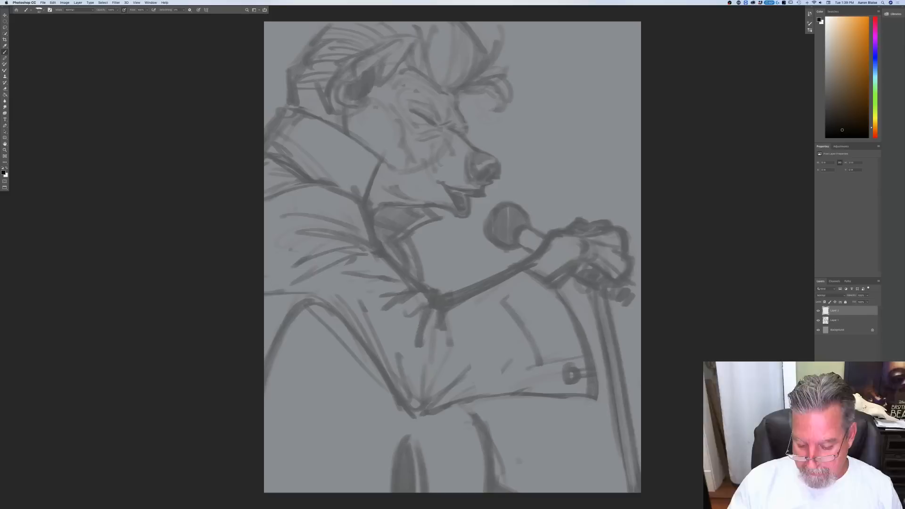
Step: Ink the closed eye on the new layer with a dark lash line and thin creases across the upper lid
key(super+plus)
drag(107, 243, 215, 366)
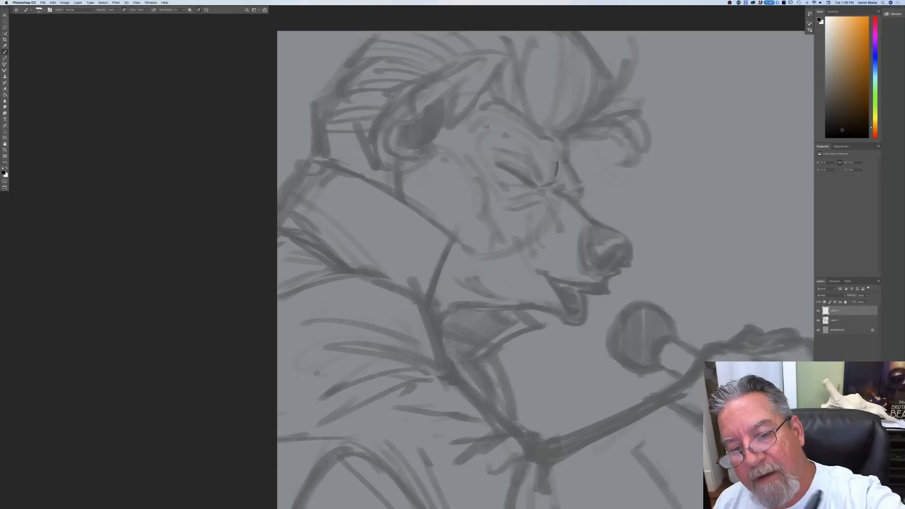
mouse_move(560, 178)
mouse_down()
mouse_move(539, 187)
mouse_move(508, 170)
mouse_up()
mouse_move(508, 170)
mouse_down()
mouse_move(537, 187)
mouse_move(514, 172)
mouse_move(531, 182)
mouse_up()
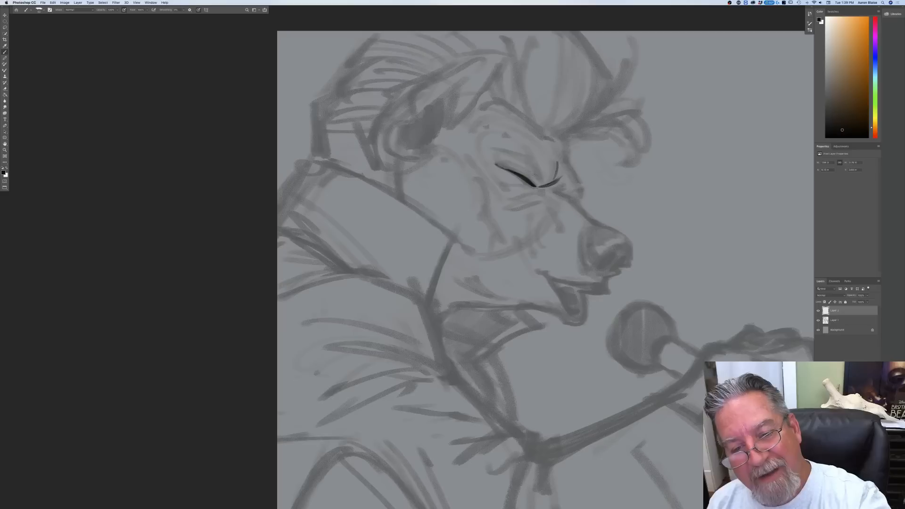
mouse_move(518, 162)
mouse_down()
mouse_move(543, 175)
mouse_move(538, 160)
mouse_up()
drag(539, 159, 548, 179)
drag(550, 155, 546, 180)
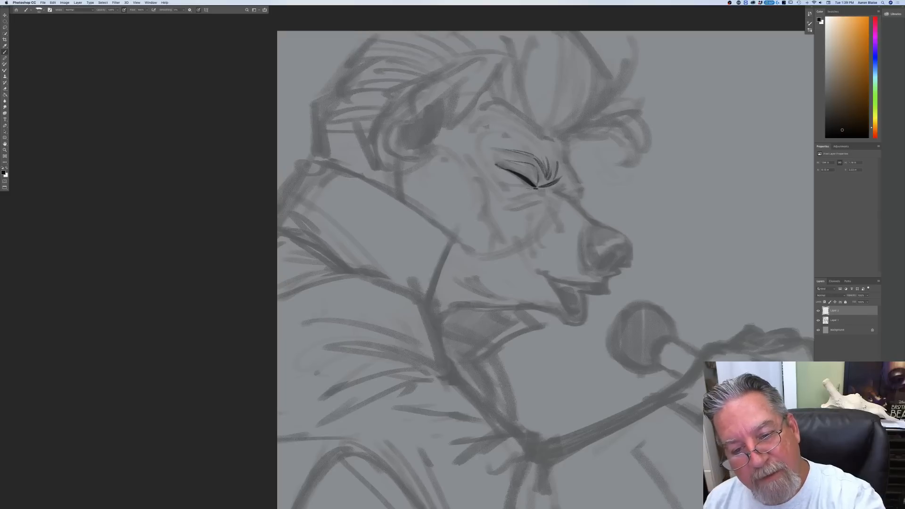
Step: Ink the lower lid and the wrinkles beneath and behind the closed eye
drag(519, 187, 499, 182)
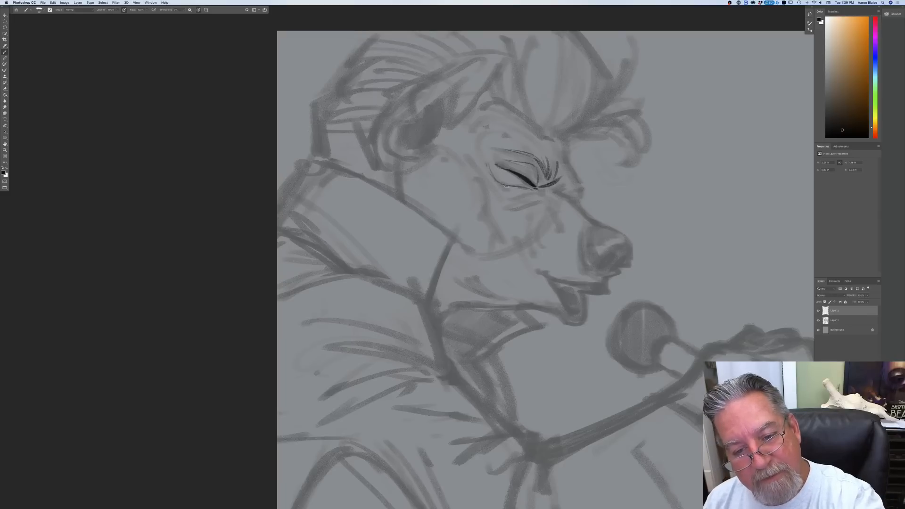
mouse_move(527, 189)
mouse_down()
mouse_move(502, 185)
mouse_move(553, 199)
mouse_move(557, 216)
mouse_up()
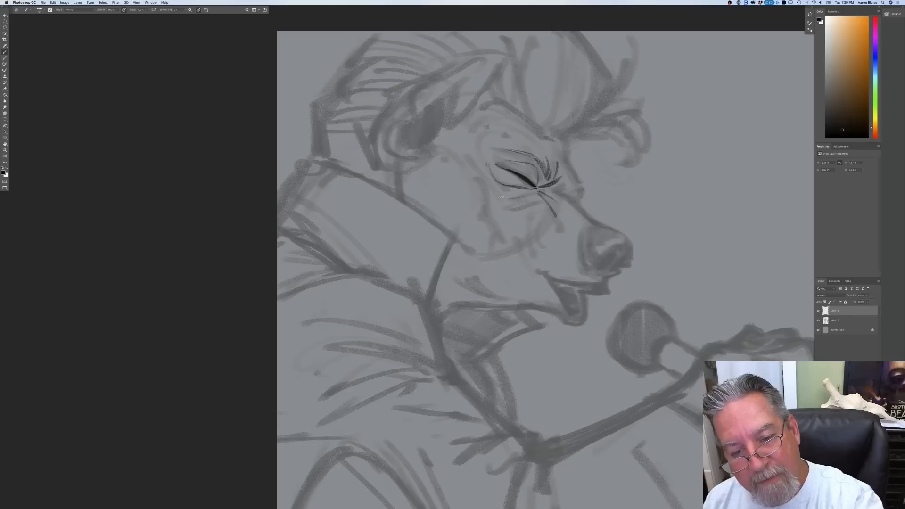
drag(482, 166, 489, 186)
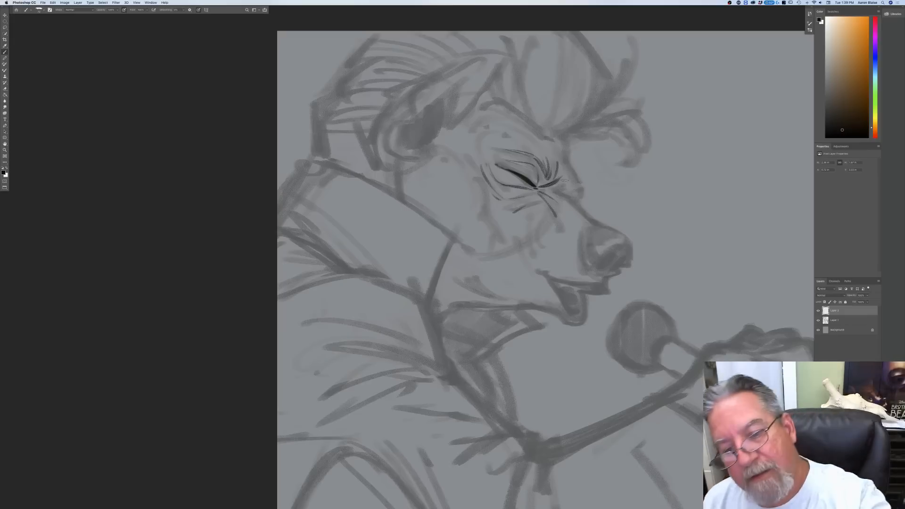
Step: Ink the brow and muzzle bridge contours, and outline the nose with a solid dark nostril
mouse_move(564, 194)
mouse_down()
mouse_move(550, 189)
mouse_move(602, 225)
mouse_up()
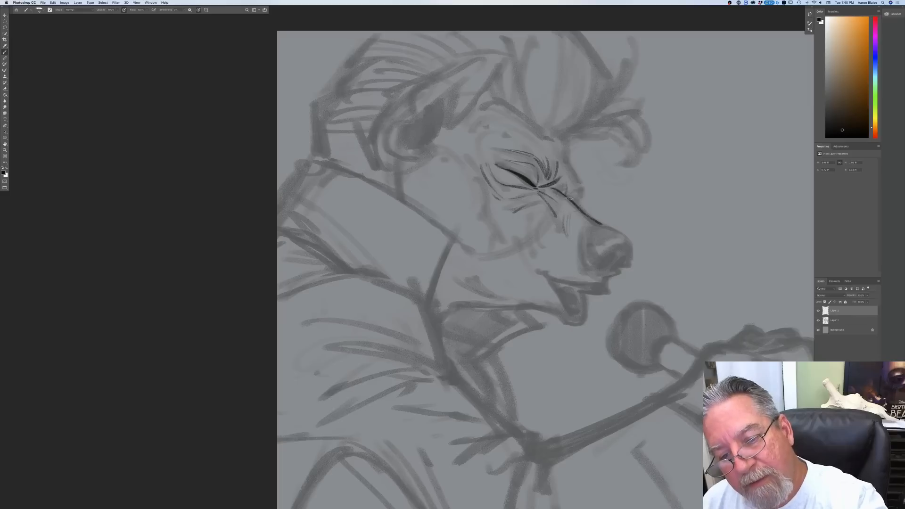
mouse_move(581, 183)
mouse_down()
mouse_move(572, 202)
mouse_move(584, 196)
mouse_move(565, 165)
mouse_move(509, 128)
mouse_up()
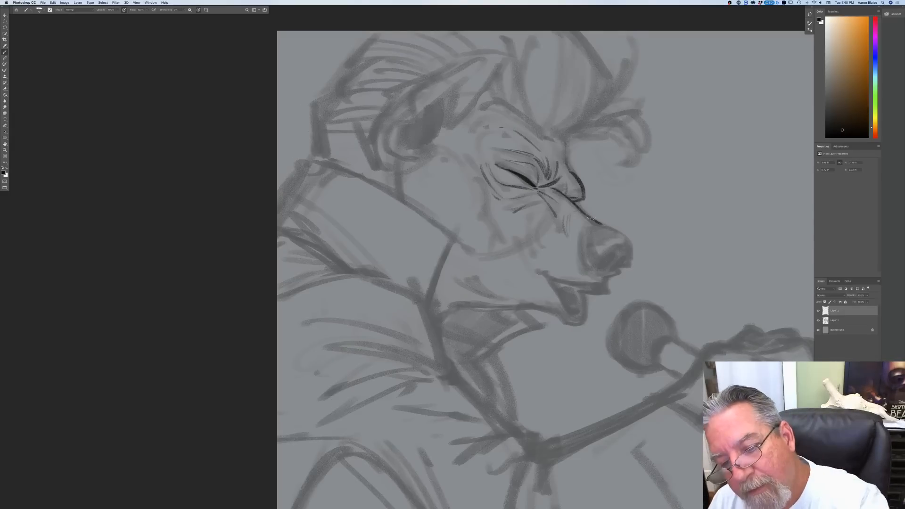
mouse_move(595, 222)
mouse_down()
mouse_move(631, 242)
mouse_move(585, 258)
mouse_move(603, 269)
mouse_move(592, 244)
mouse_move(600, 261)
mouse_up()
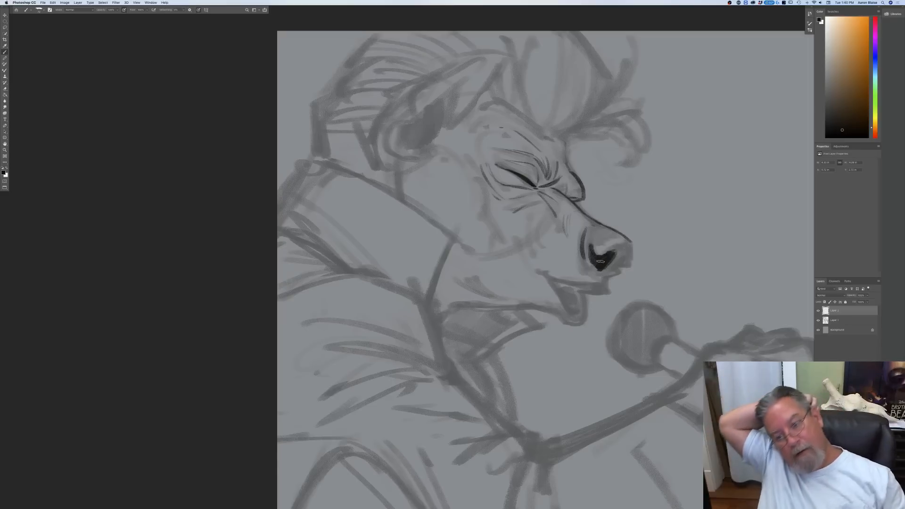
Step: Finish the nose's underside and ink the open mouth with lips, chin, teeth and tongue, plus a crease on the muzzle
mouse_move(606, 270)
mouse_down()
mouse_move(622, 258)
mouse_move(608, 271)
mouse_move(629, 266)
mouse_move(629, 247)
mouse_move(605, 253)
mouse_move(614, 273)
mouse_move(601, 278)
mouse_move(586, 261)
mouse_move(626, 257)
mouse_move(600, 270)
mouse_up()
mouse_move(589, 273)
mouse_down()
mouse_move(609, 286)
mouse_move(595, 294)
mouse_move(605, 292)
mouse_move(536, 274)
mouse_up()
mouse_move(583, 294)
mouse_down()
mouse_move(573, 300)
mouse_move(568, 317)
mouse_move(575, 316)
mouse_up()
mouse_move(550, 281)
mouse_down()
mouse_move(585, 321)
mouse_move(579, 330)
mouse_up()
drag(580, 330, 545, 307)
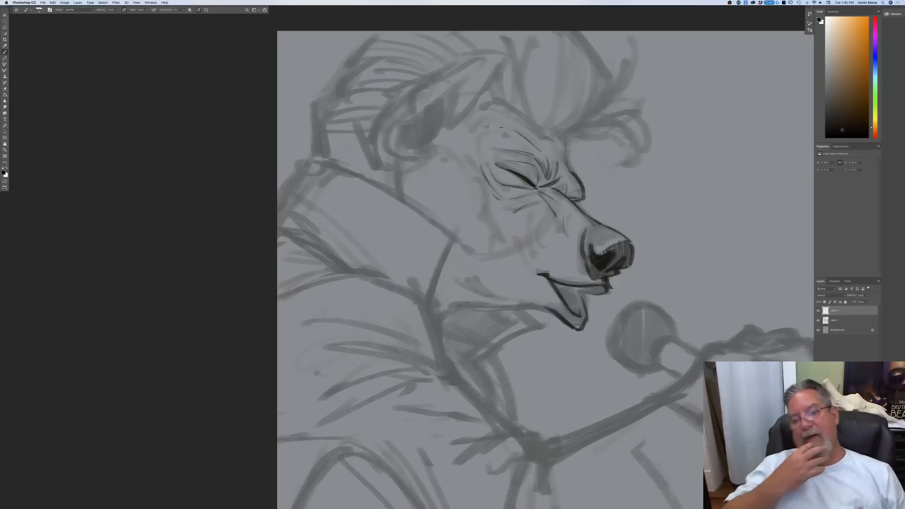
mouse_move(572, 288)
mouse_down()
mouse_move(560, 286)
mouse_move(582, 294)
mouse_up()
mouse_move(579, 289)
mouse_down()
mouse_move(560, 293)
mouse_move(572, 313)
mouse_up()
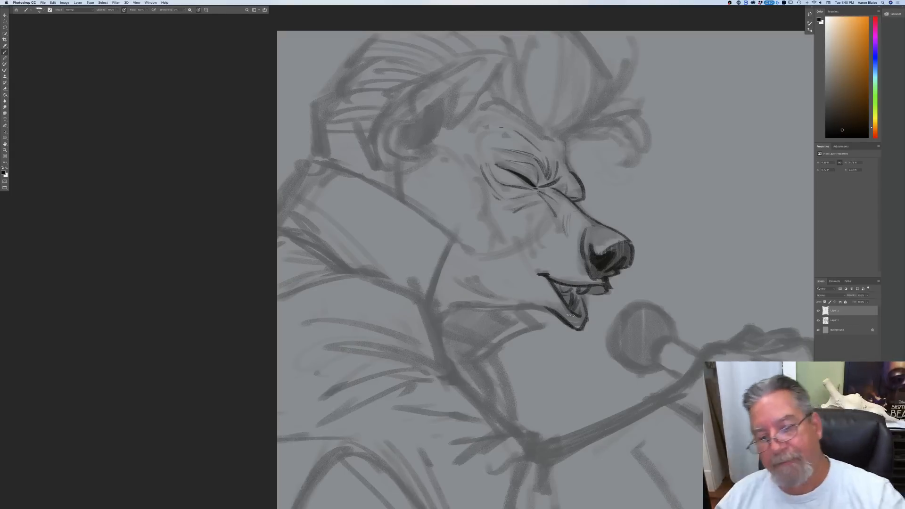
drag(532, 227, 536, 260)
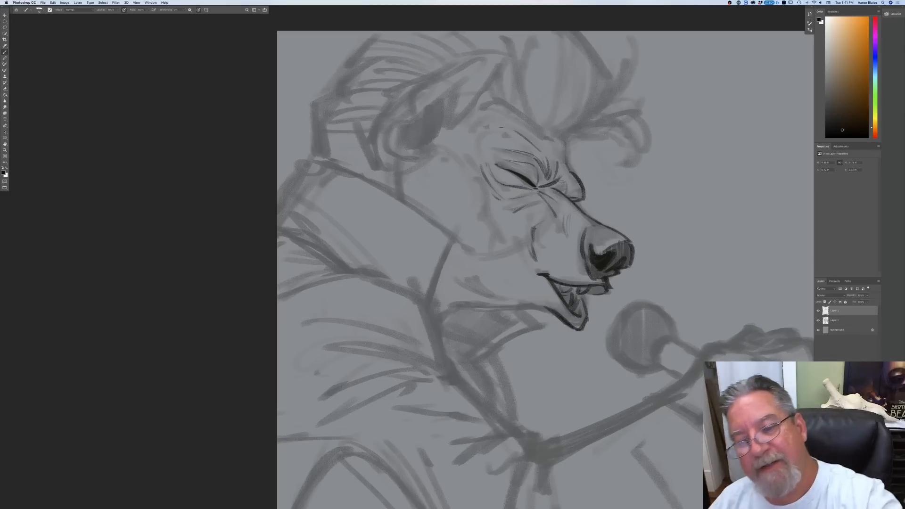
Step: Ink the curling forelock over the forehead and the hairline from the pompadour's base back to the ear
mouse_move(581, 124)
mouse_down()
mouse_move(556, 139)
mouse_move(576, 127)
mouse_move(632, 154)
mouse_move(629, 136)
mouse_move(650, 106)
mouse_up()
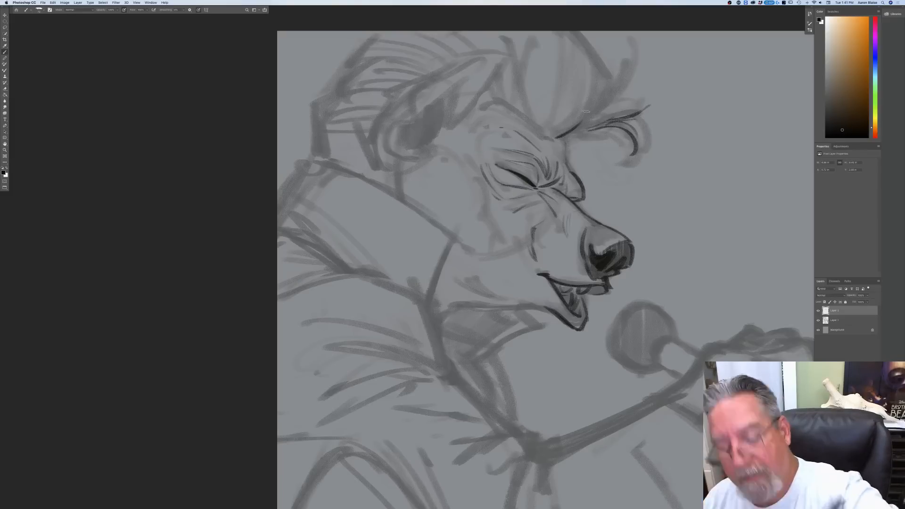
key(super+0)
drag(216, 240, 289, 306)
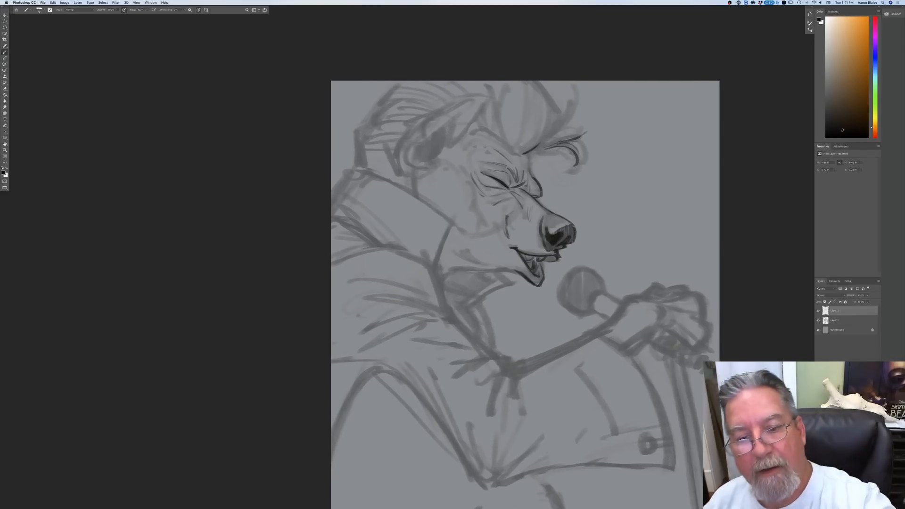
mouse_move(491, 116)
mouse_down()
mouse_move(494, 140)
mouse_move(467, 133)
mouse_up()
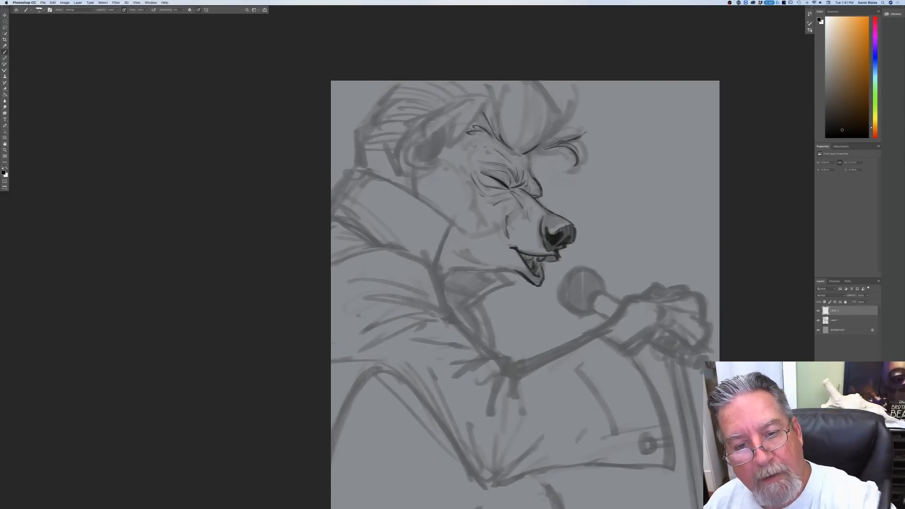
Step: Ink the ear's pointed outline, inner folds and outer rim, and fill its inner hollow dark
drag(485, 99, 446, 148)
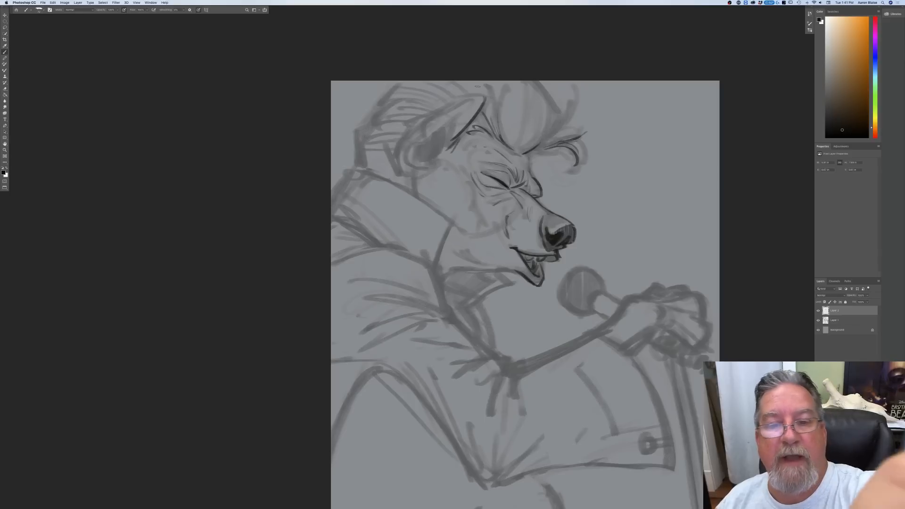
mouse_move(484, 98)
mouse_down()
mouse_move(430, 121)
mouse_move(399, 165)
mouse_move(410, 153)
mouse_up()
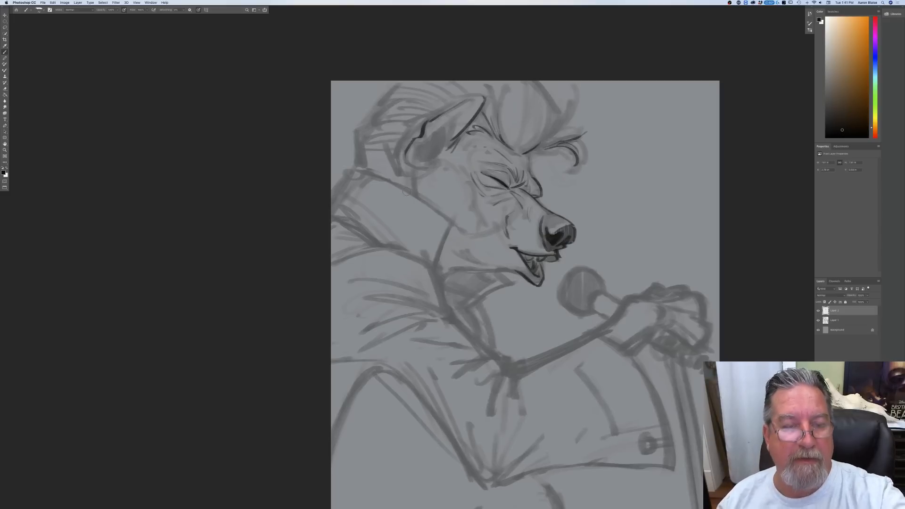
drag(405, 150, 411, 176)
mouse_move(423, 141)
mouse_down()
mouse_move(416, 168)
mouse_move(429, 161)
mouse_move(413, 175)
mouse_up()
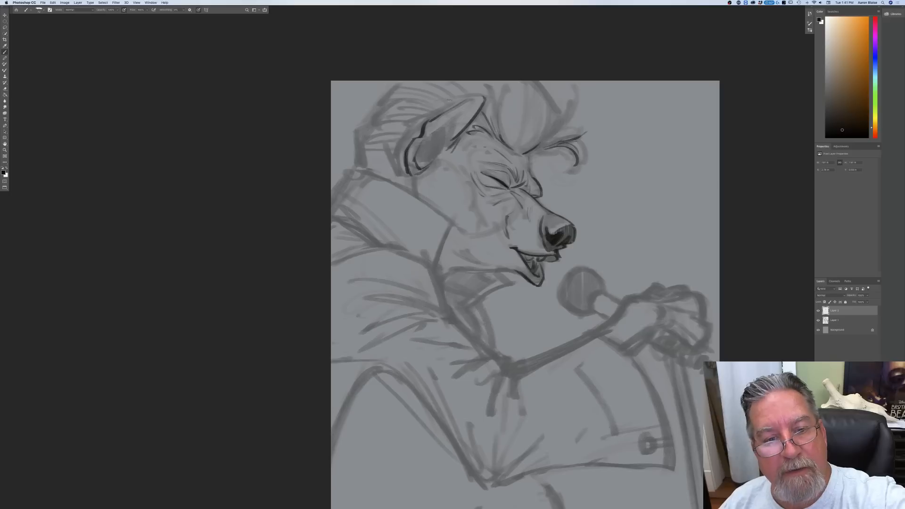
drag(464, 109, 436, 133)
mouse_move(455, 117)
mouse_down()
mouse_move(425, 160)
mouse_move(437, 140)
mouse_move(433, 156)
mouse_move(422, 158)
mouse_move(442, 137)
mouse_move(416, 158)
mouse_move(436, 150)
mouse_up()
mouse_move(438, 111)
mouse_down()
mouse_move(388, 147)
mouse_move(396, 174)
mouse_move(422, 176)
mouse_move(394, 181)
mouse_up()
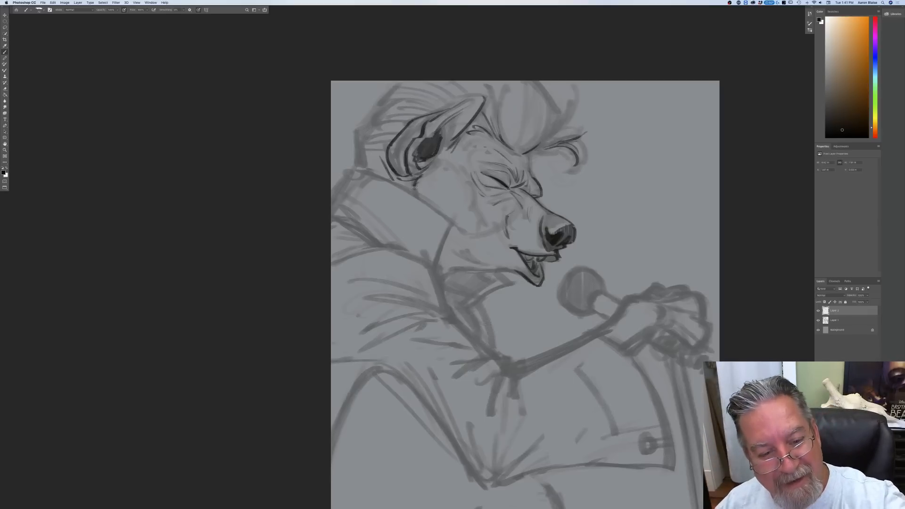
Step: Ink the high collar's front edge and its upper edge around the back of the neck
drag(455, 222, 436, 258)
mouse_move(430, 204)
mouse_down()
mouse_move(352, 164)
mouse_move(331, 208)
mouse_up()
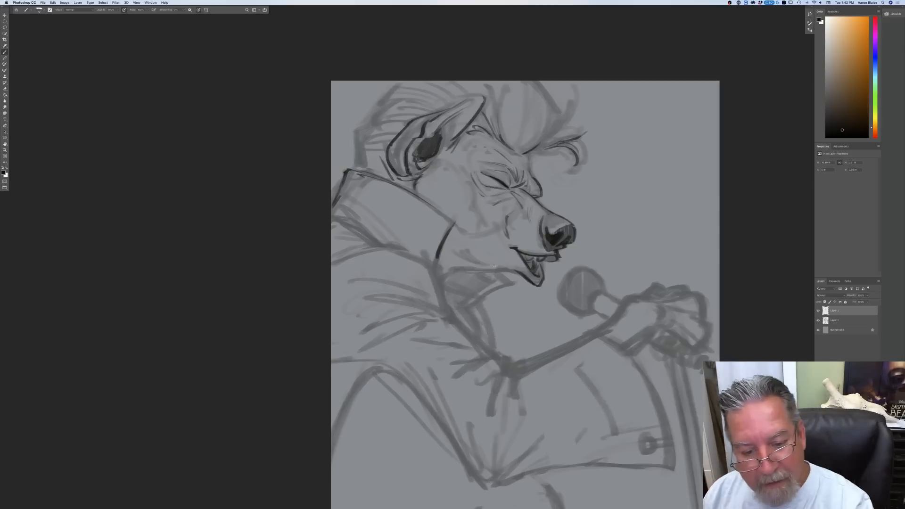
Step: Ink the lower jaw line and the cheek contours running from the ear down to the collar
mouse_move(460, 252)
mouse_down()
mouse_move(511, 274)
mouse_move(450, 271)
mouse_up()
drag(473, 134, 453, 168)
mouse_move(458, 167)
mouse_down()
mouse_move(457, 212)
mouse_move(433, 203)
mouse_up()
mouse_move(432, 198)
mouse_down()
mouse_move(432, 173)
mouse_move(429, 196)
mouse_up()
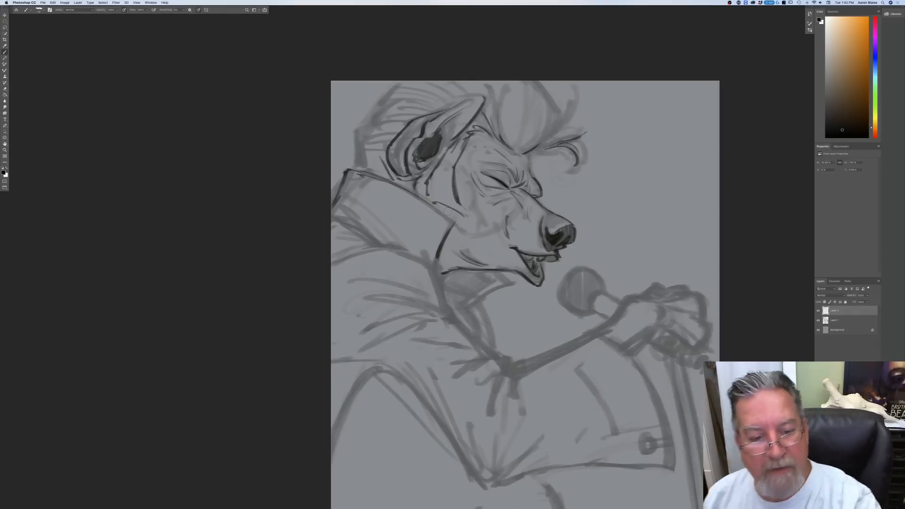
drag(429, 195, 461, 208)
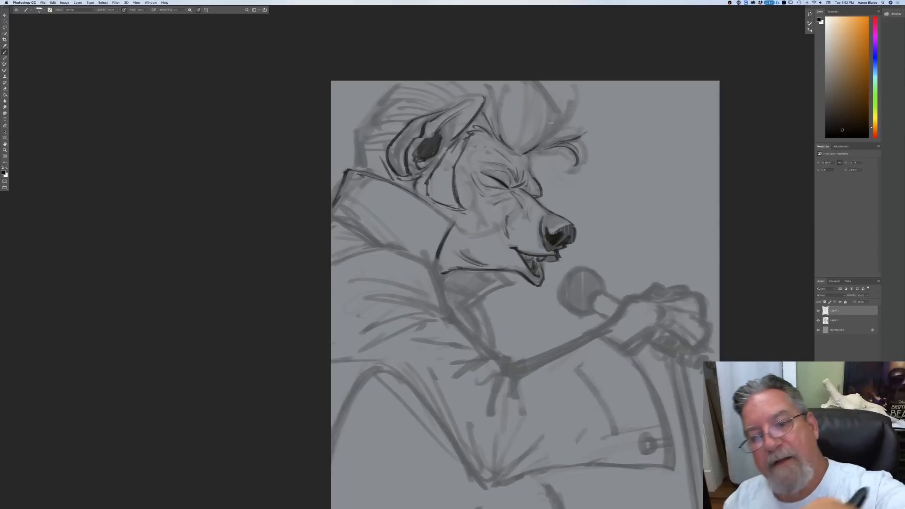
Step: Ink loose strands flicking out from the forelock and darken the pompadour's front edge
mouse_move(551, 110)
mouse_down()
mouse_move(532, 151)
mouse_move(548, 142)
mouse_move(526, 154)
mouse_move(588, 120)
mouse_move(609, 121)
mouse_up()
mouse_move(578, 136)
mouse_down()
mouse_move(616, 122)
mouse_move(604, 150)
mouse_up()
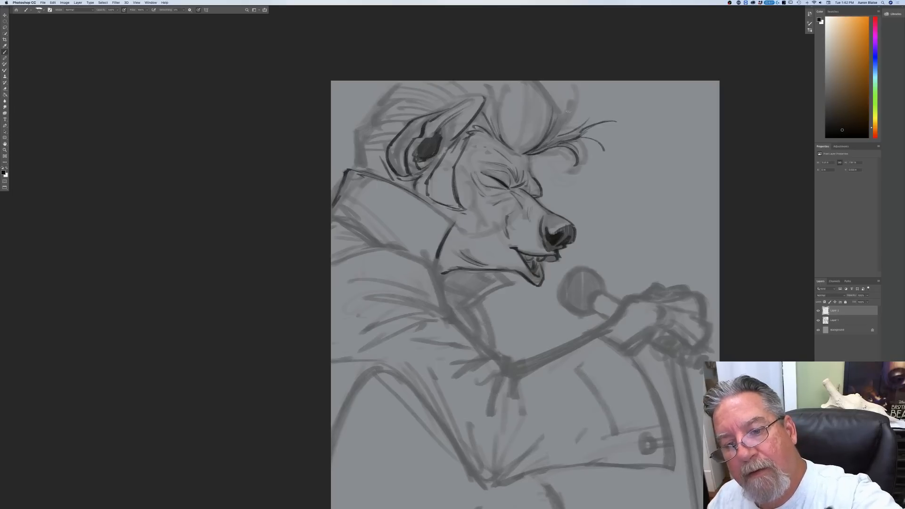
mouse_move(575, 125)
mouse_down()
mouse_move(553, 135)
mouse_move(571, 87)
mouse_move(557, 110)
mouse_move(541, 78)
mouse_up()
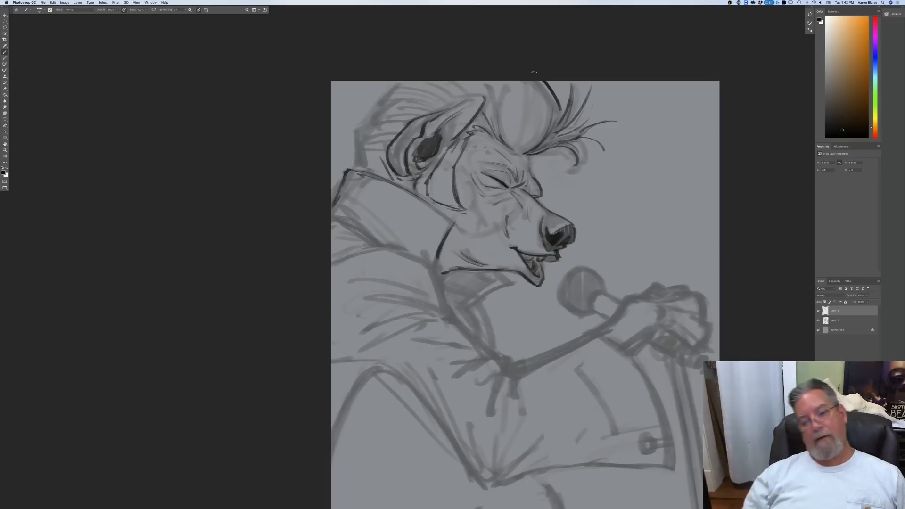
Step: Ink the swept-back hair on the back of the head, from the crown down to the nape behind the ear
mouse_move(381, 105)
mouse_down()
mouse_move(430, 83)
mouse_move(405, 103)
mouse_move(388, 102)
mouse_move(415, 107)
mouse_move(376, 100)
mouse_move(368, 118)
mouse_move(386, 114)
mouse_move(354, 136)
mouse_move(375, 133)
mouse_move(357, 147)
mouse_up()
mouse_move(380, 144)
mouse_down()
mouse_move(360, 163)
mouse_move(380, 176)
mouse_up()
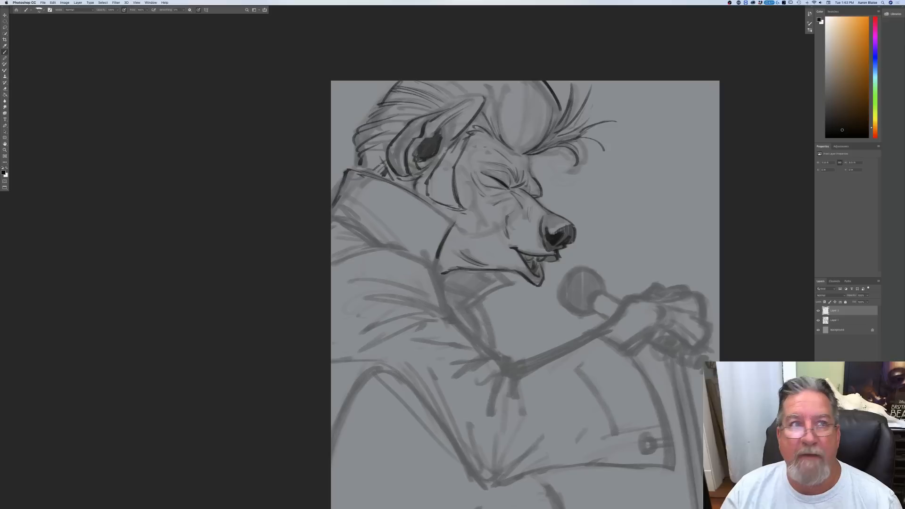
Step: Ink the flowing hair strands inside the pompadour, sweeping up from the forehead and behind the ear tip
mouse_move(542, 89)
mouse_down()
mouse_move(545, 125)
mouse_move(527, 147)
mouse_up()
drag(558, 108, 529, 145)
mouse_move(539, 81)
mouse_down()
mouse_move(524, 149)
mouse_move(523, 82)
mouse_move(514, 145)
mouse_move(501, 89)
mouse_up()
drag(500, 101, 491, 81)
mouse_move(494, 120)
mouse_down()
mouse_move(488, 85)
mouse_move(481, 107)
mouse_move(442, 112)
mouse_move(453, 82)
mouse_up()
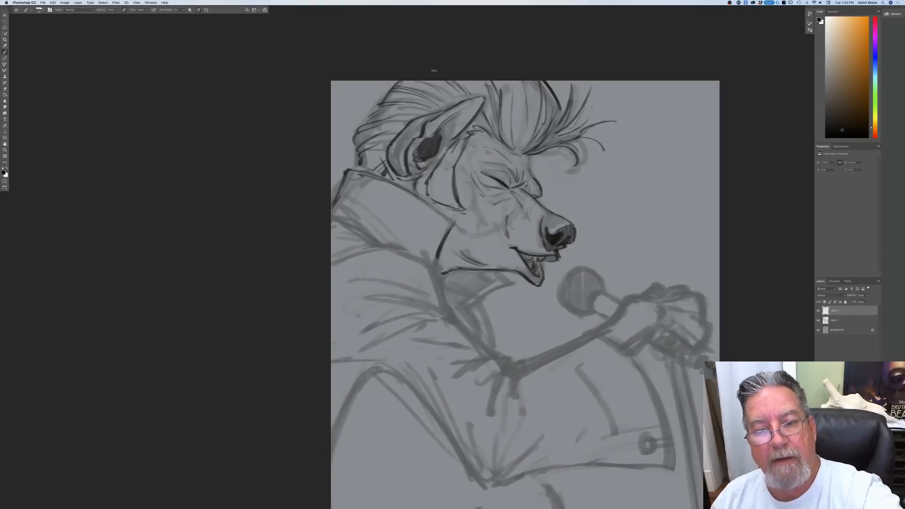
Step: Ink the jumpsuit's open neckline below the jaw and outline the round microphone head
mouse_move(512, 285)
mouse_down()
mouse_move(496, 272)
mouse_move(465, 311)
mouse_move(457, 306)
mouse_move(477, 339)
mouse_move(462, 310)
mouse_move(493, 346)
mouse_up()
drag(481, 309, 494, 355)
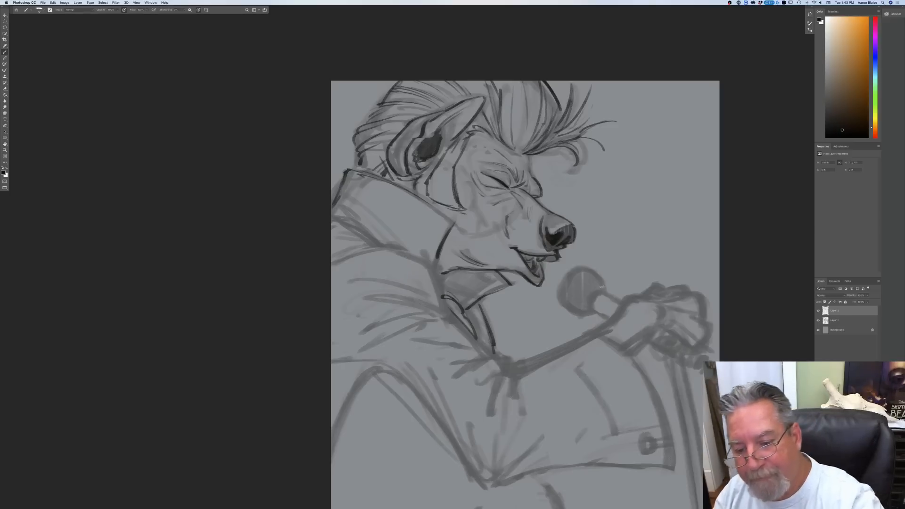
mouse_move(591, 271)
mouse_down()
mouse_move(563, 276)
mouse_move(559, 301)
mouse_move(583, 313)
mouse_up()
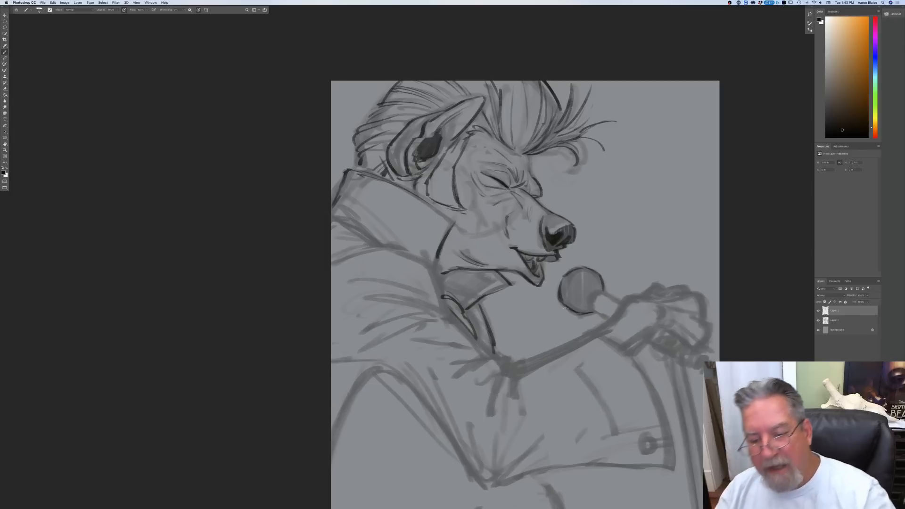
drag(579, 314, 592, 313)
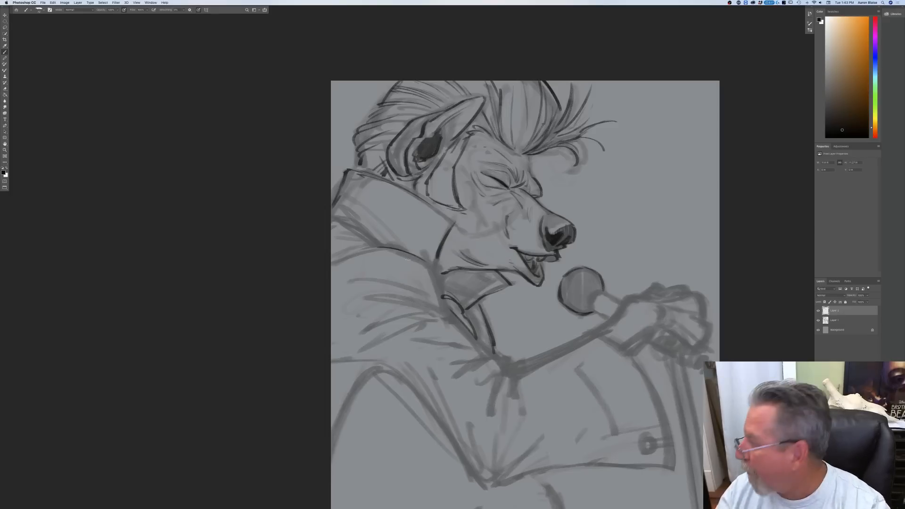
Step: Ink the shoulder line below the collar, the upper sleeve folds and the front edge running down to the elbow crease
drag(380, 249, 416, 258)
mouse_move(344, 257)
mouse_down()
mouse_move(422, 260)
mouse_move(462, 329)
mouse_up()
drag(404, 287, 431, 302)
drag(363, 279, 425, 298)
mouse_move(360, 297)
mouse_down()
mouse_move(410, 297)
mouse_move(508, 368)
mouse_move(497, 380)
mouse_move(517, 375)
mouse_move(515, 384)
mouse_up()
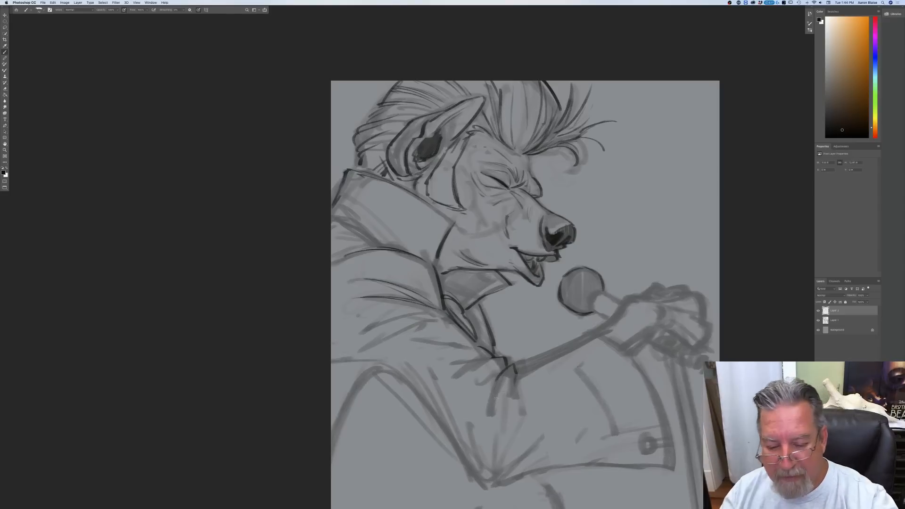
Step: Ink the forearm's upper edge, the wide cuff's front edge with its button, and the curved cuff seam
mouse_move(601, 326)
mouse_down()
mouse_move(530, 363)
mouse_move(575, 343)
mouse_move(550, 357)
mouse_up()
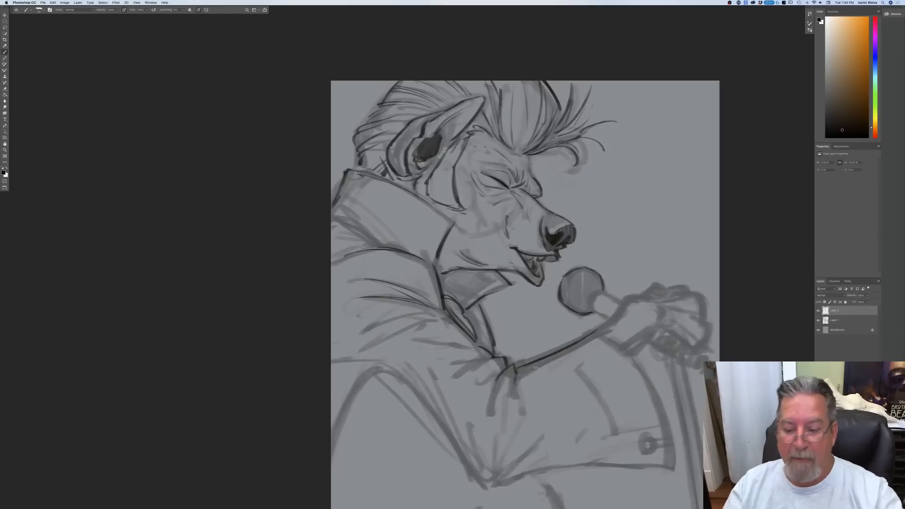
mouse_move(593, 332)
mouse_down()
mouse_move(631, 354)
mouse_move(643, 376)
mouse_move(669, 451)
mouse_move(651, 433)
mouse_move(645, 455)
mouse_up()
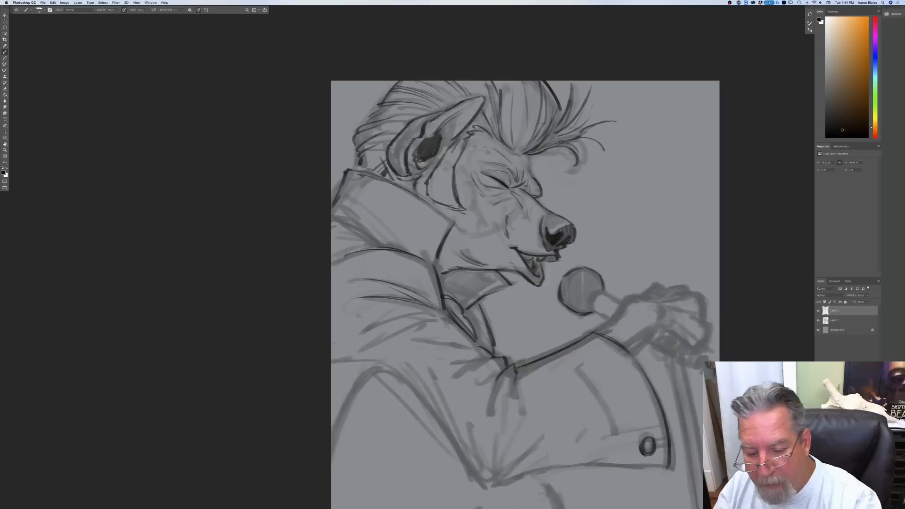
mouse_move(559, 355)
mouse_down()
mouse_move(601, 404)
mouse_move(594, 389)
mouse_move(616, 468)
mouse_up()
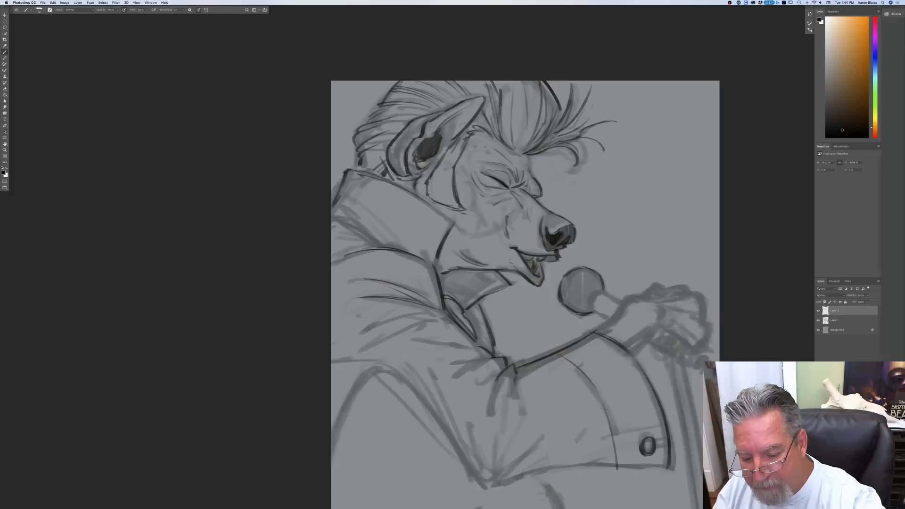
drag(574, 361, 550, 352)
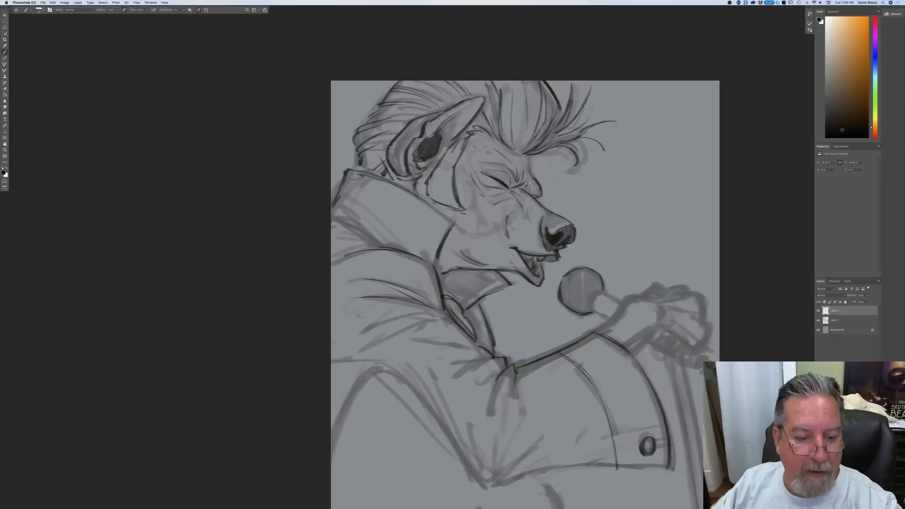
Step: Ink the collar's lower edge at the back, the radiating folds at the elbow crease and another fold across the upper sleeve
mouse_move(376, 246)
mouse_down()
mouse_move(343, 241)
mouse_move(339, 223)
mouse_up()
drag(374, 243, 336, 221)
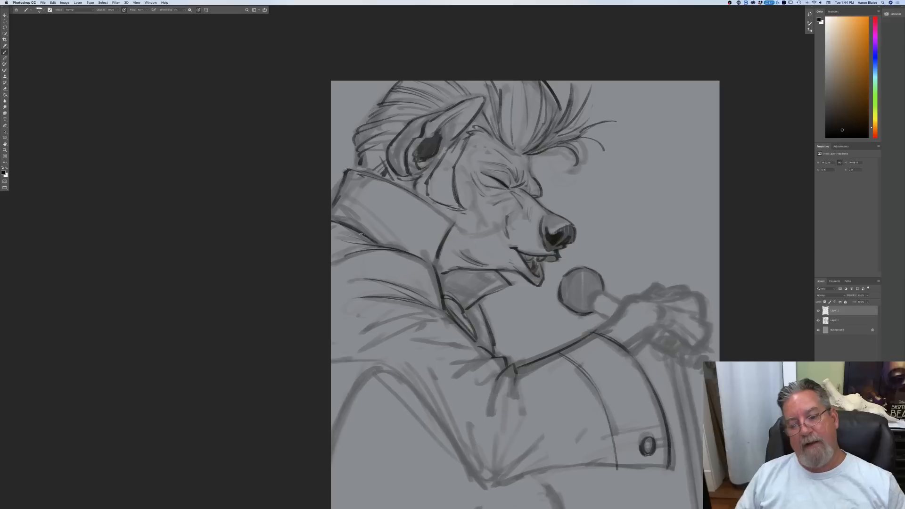
drag(514, 376, 508, 422)
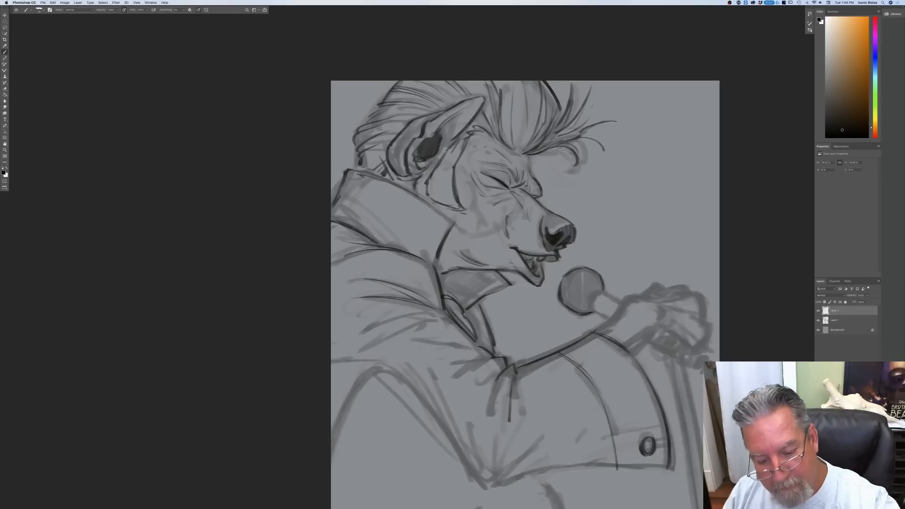
mouse_move(495, 375)
mouse_down()
mouse_move(469, 393)
mouse_move(477, 412)
mouse_up()
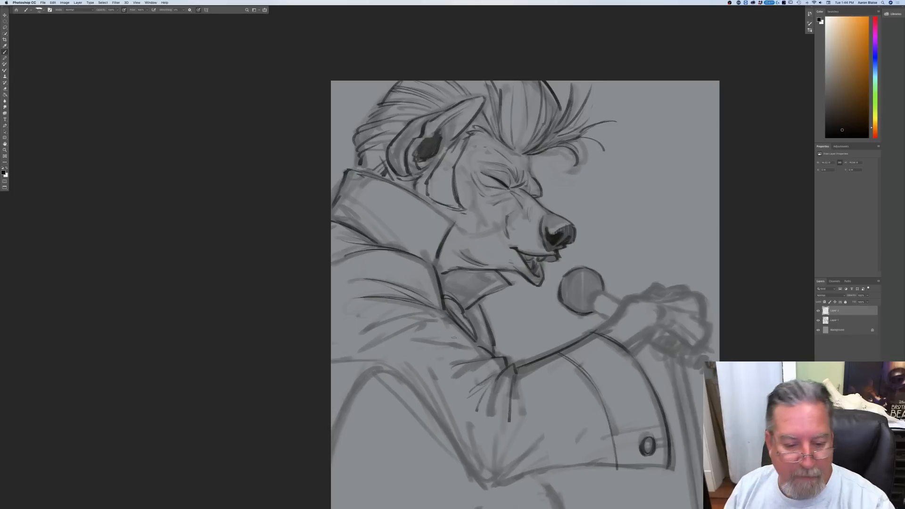
drag(436, 320, 358, 316)
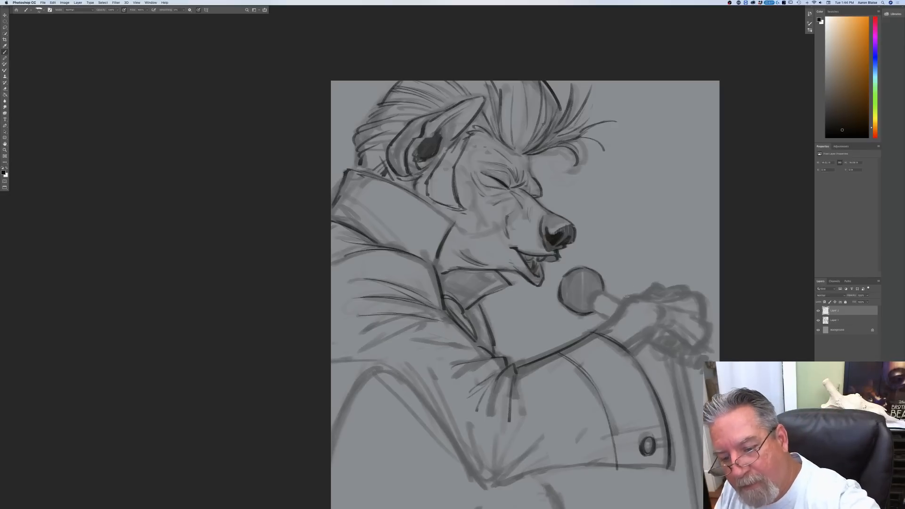
Step: Ink the hand gripping the microphone, including the wrist, curled fingers and tufted fur along the back of the hand
drag(627, 288, 638, 293)
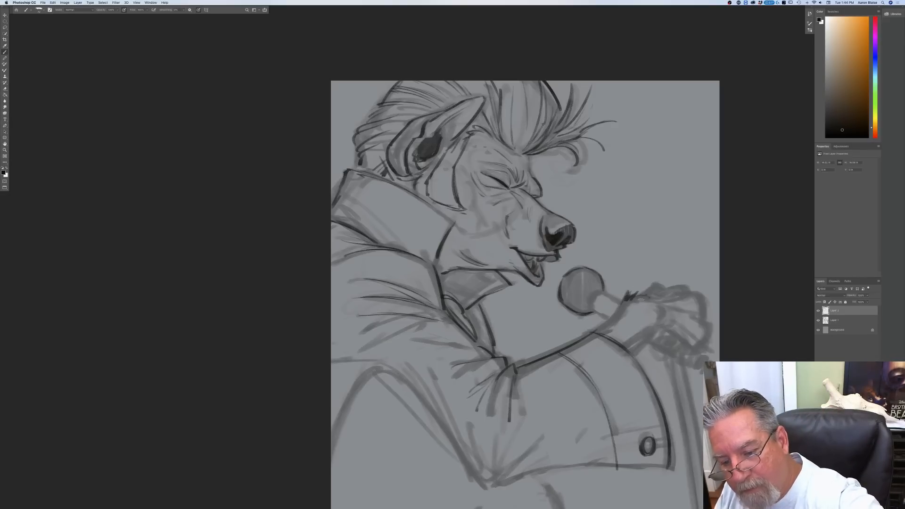
mouse_move(608, 319)
mouse_down()
mouse_move(622, 304)
mouse_move(593, 332)
mouse_up()
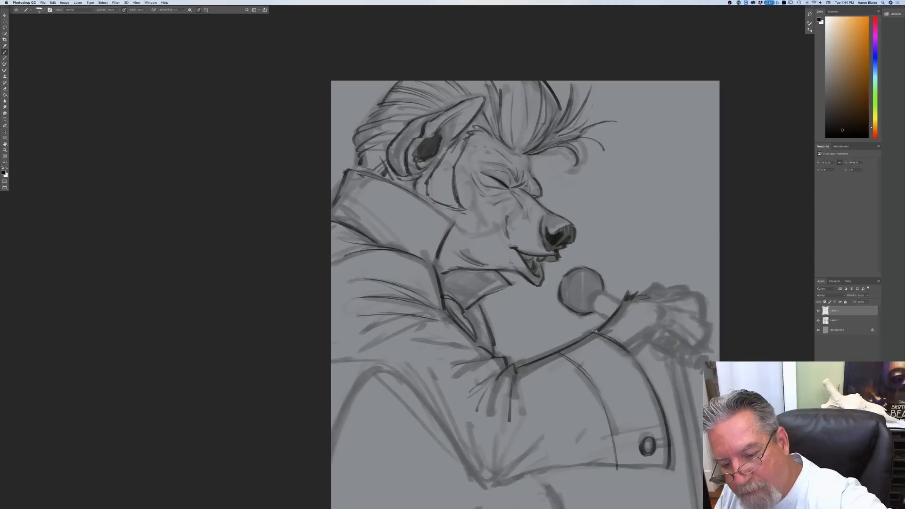
mouse_move(655, 306)
mouse_down()
mouse_move(662, 315)
mouse_move(629, 350)
mouse_up()
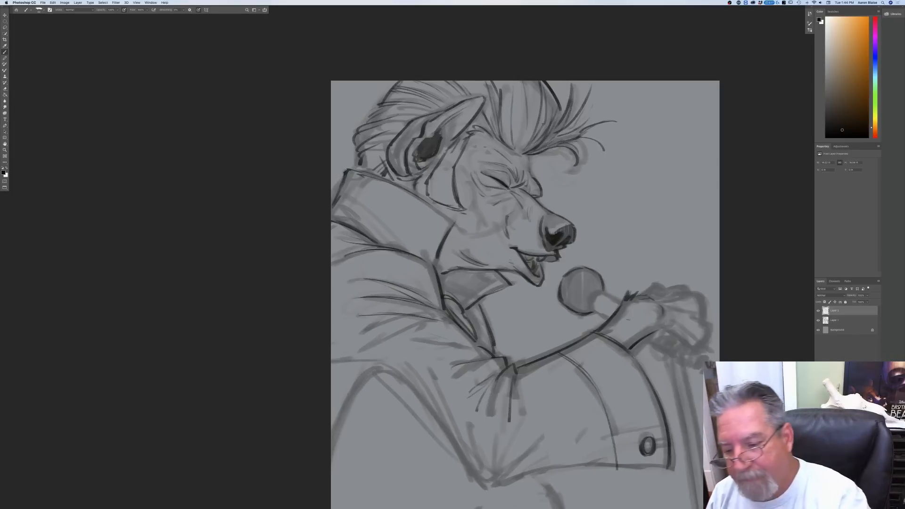
mouse_move(676, 310)
mouse_down()
mouse_move(708, 322)
mouse_move(701, 356)
mouse_move(705, 337)
mouse_move(692, 352)
mouse_move(670, 338)
mouse_up()
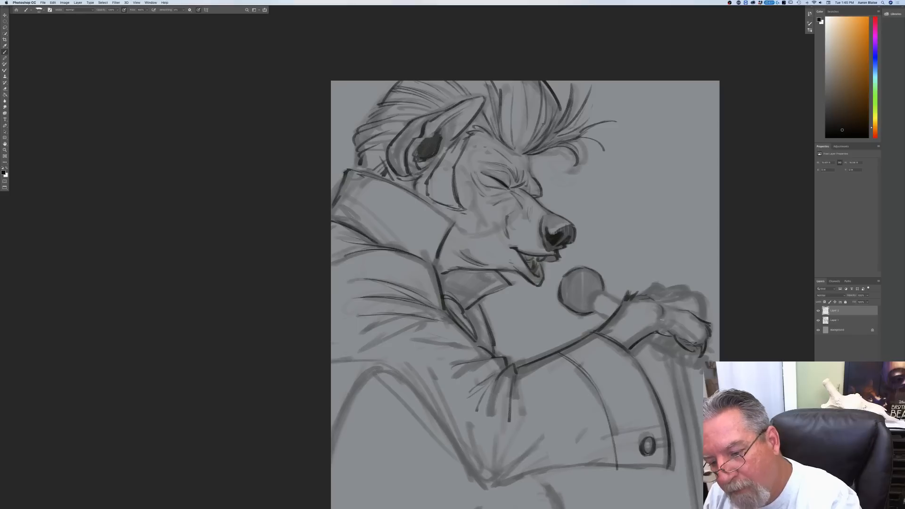
mouse_move(678, 291)
mouse_down()
mouse_move(703, 297)
mouse_move(704, 320)
mouse_up()
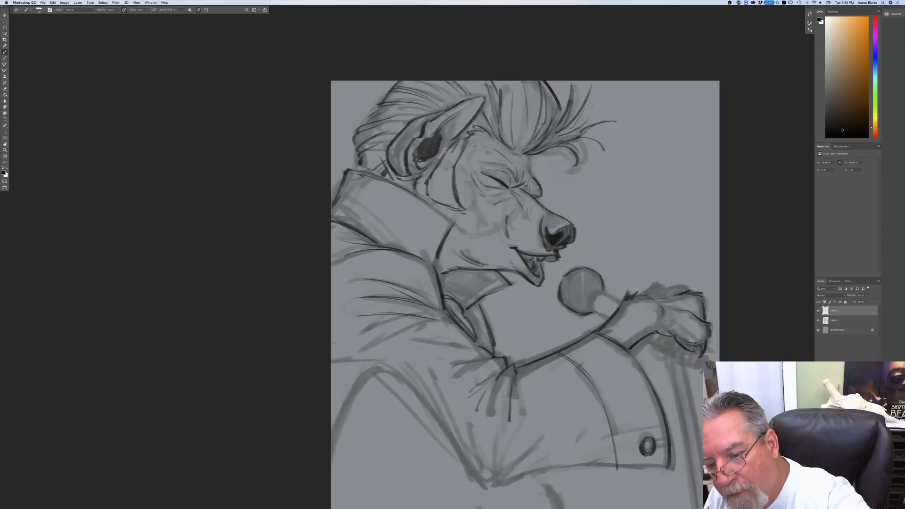
drag(671, 286, 690, 283)
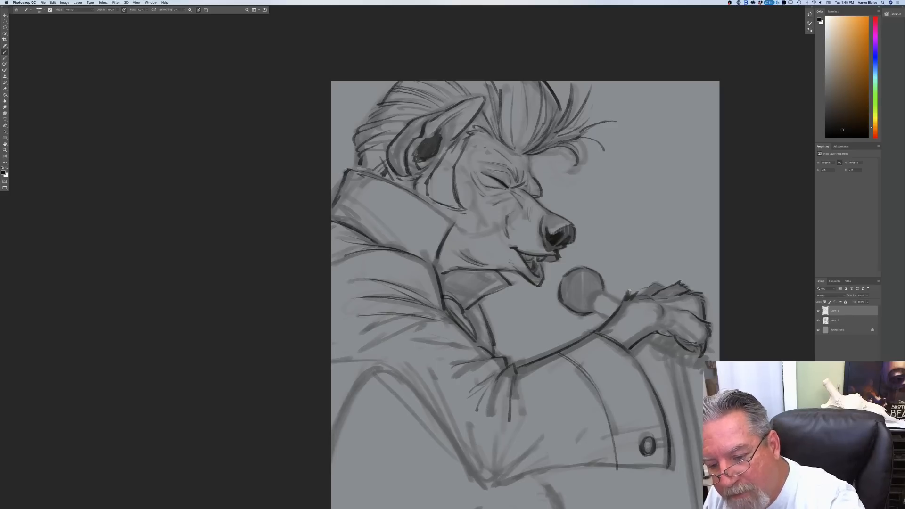
mouse_move(637, 292)
mouse_down()
mouse_move(643, 268)
mouse_move(660, 283)
mouse_up()
drag(656, 286, 663, 283)
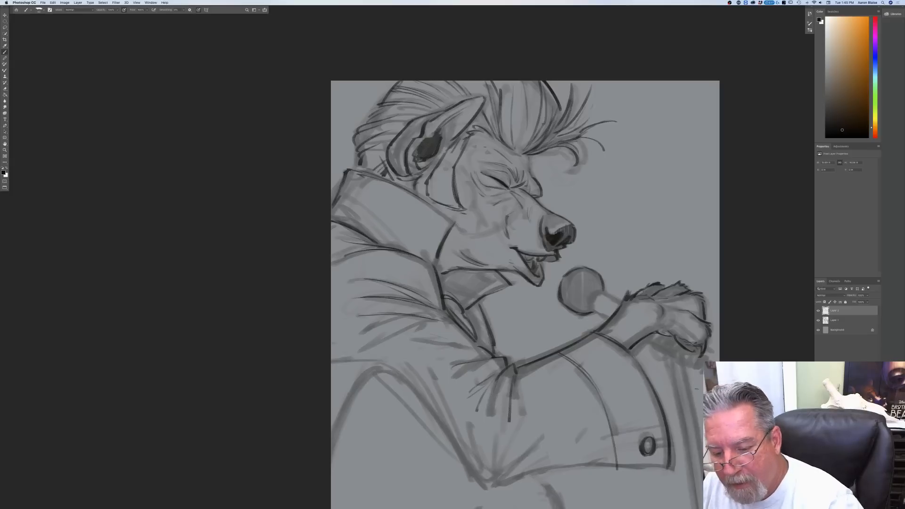
Step: Ink the microphone's handle on both sides of the hand and the stand's clip and pole below it
mouse_move(669, 340)
mouse_down()
mouse_move(695, 349)
mouse_move(642, 353)
mouse_move(666, 349)
mouse_move(664, 360)
mouse_up()
mouse_move(662, 330)
mouse_down()
mouse_move(652, 354)
mouse_move(686, 359)
mouse_move(673, 379)
mouse_move(690, 381)
mouse_move(678, 386)
mouse_move(690, 392)
mouse_move(691, 426)
mouse_move(685, 388)
mouse_move(678, 409)
mouse_up()
drag(679, 355, 703, 357)
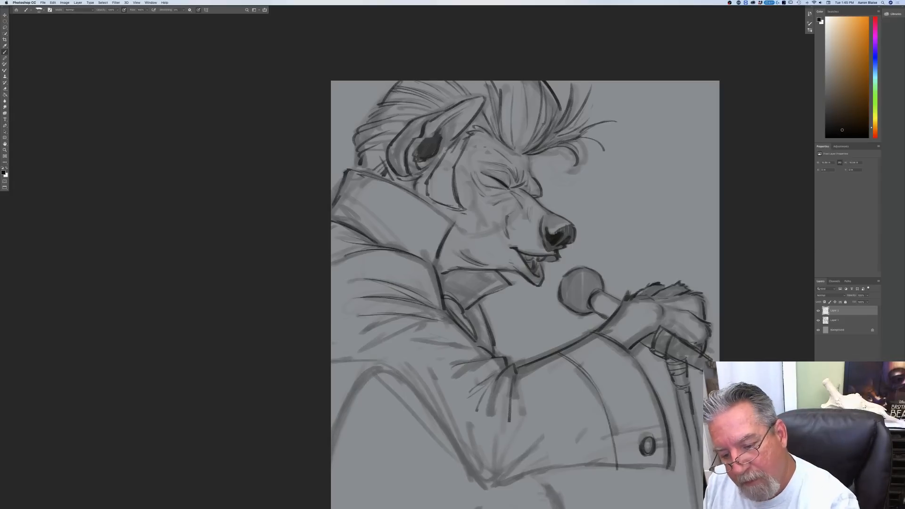
drag(590, 309, 603, 317)
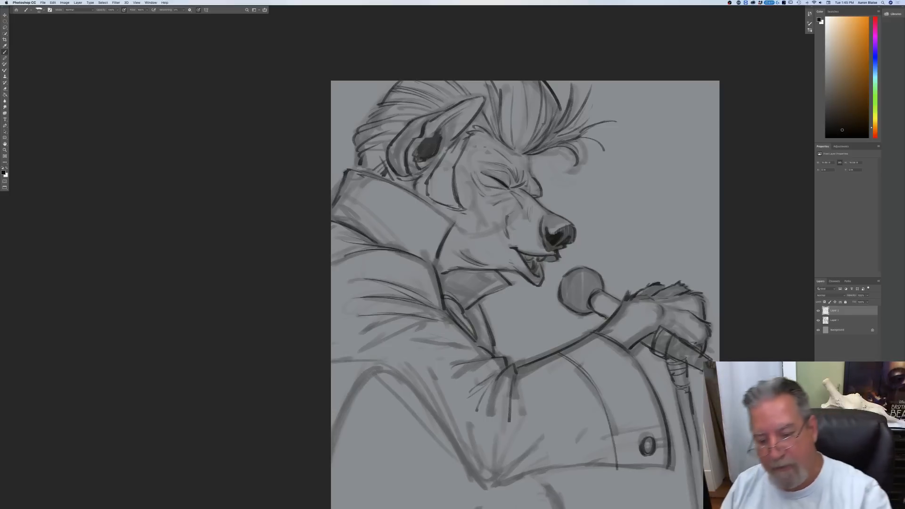
Step: Reinforce the curved cuff seam and ink the cuff's lower edge
drag(562, 354, 585, 371)
drag(609, 450, 613, 466)
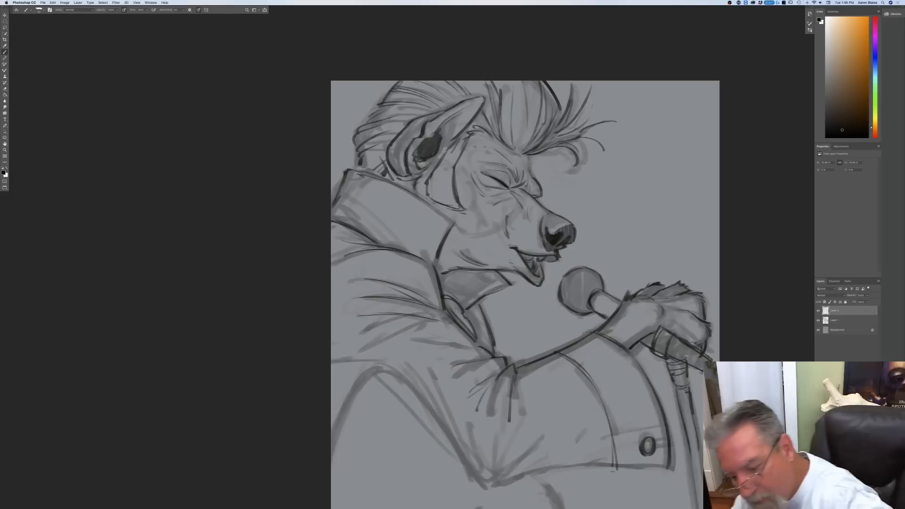
drag(631, 469, 672, 469)
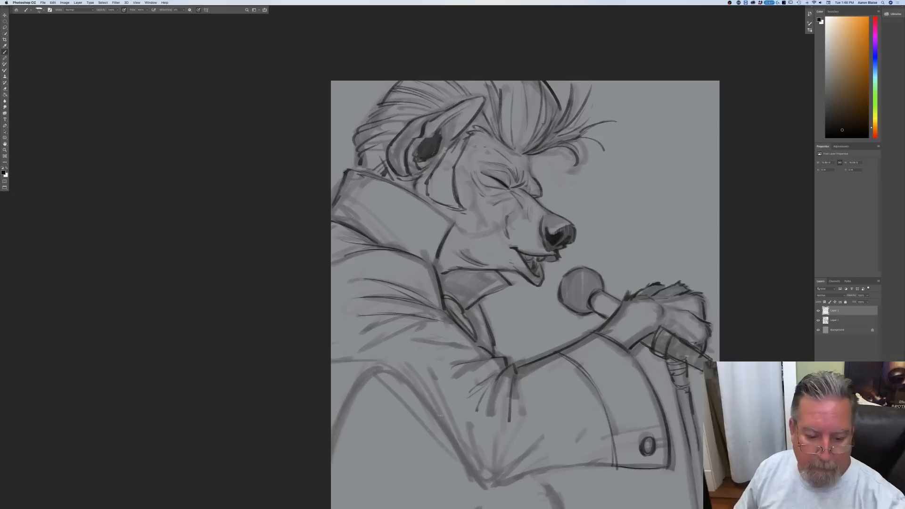
Step: Ink the underarm line across the sleeve and the curved contour dropping down the back of the torso
mouse_move(332, 365)
mouse_down()
mouse_move(377, 360)
mouse_move(430, 404)
mouse_up()
mouse_move(378, 367)
mouse_down()
mouse_move(394, 371)
mouse_move(335, 438)
mouse_up()
mouse_move(360, 382)
mouse_down()
mouse_move(336, 432)
mouse_move(331, 455)
mouse_up()
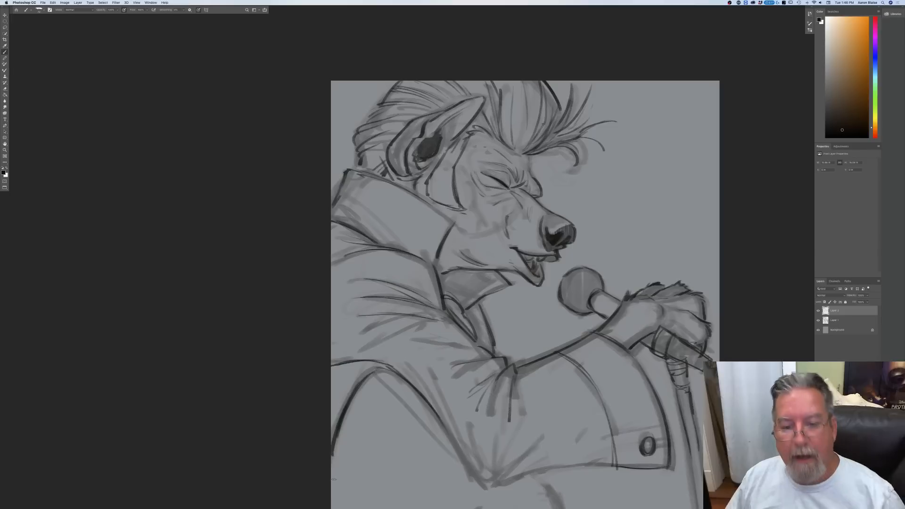
Step: Ink the pointed elbow with its folds, the forearm sleeve's lower edge, and the short torso contour and small loop beneath it
drag(457, 447, 488, 489)
drag(466, 430, 488, 485)
drag(524, 459, 493, 487)
drag(513, 457, 491, 479)
drag(602, 465, 544, 473)
mouse_move(601, 465)
mouse_down()
mouse_move(499, 485)
mouse_move(551, 508)
mouse_up()
drag(543, 475, 551, 508)
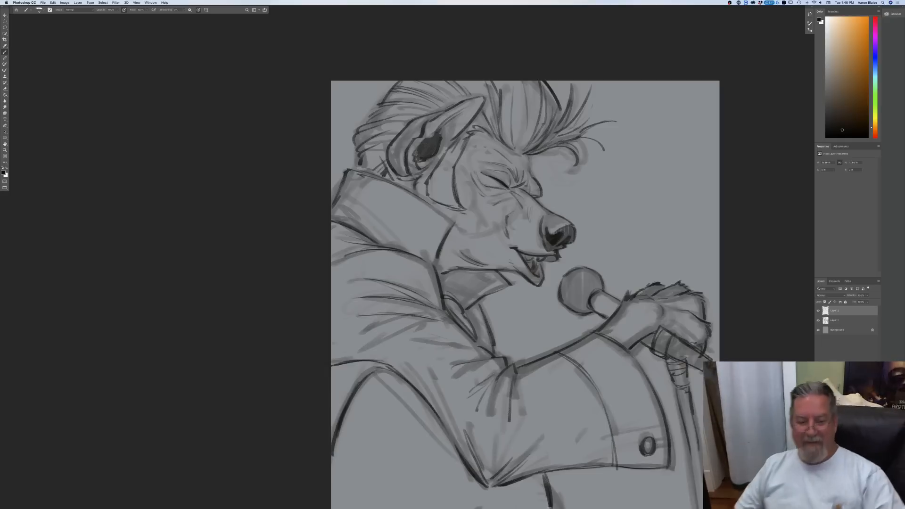
drag(477, 493, 463, 508)
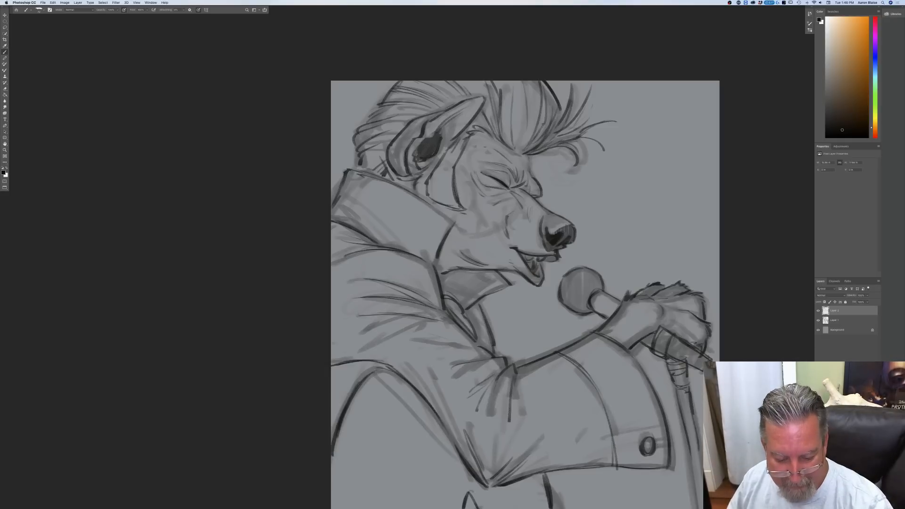
mouse_move(470, 504)
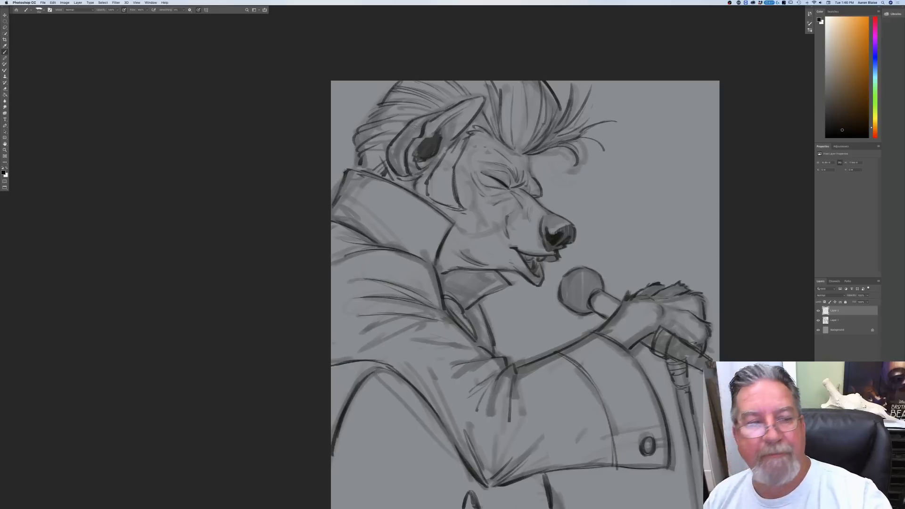
Step: Shade the sideburn, pompadour, back hair and microphone stand with a translucent dark grey tone
mouse_move(444, 174)
mouse_down()
mouse_move(448, 189)
mouse_move(436, 203)
mouse_move(447, 152)
mouse_up()
mouse_move(537, 121)
mouse_down()
mouse_move(542, 141)
mouse_move(531, 108)
mouse_move(523, 141)
mouse_move(509, 141)
mouse_move(499, 85)
mouse_move(467, 134)
mouse_move(477, 80)
mouse_move(459, 92)
mouse_move(400, 97)
mouse_move(366, 131)
mouse_move(372, 172)
mouse_move(389, 180)
mouse_up()
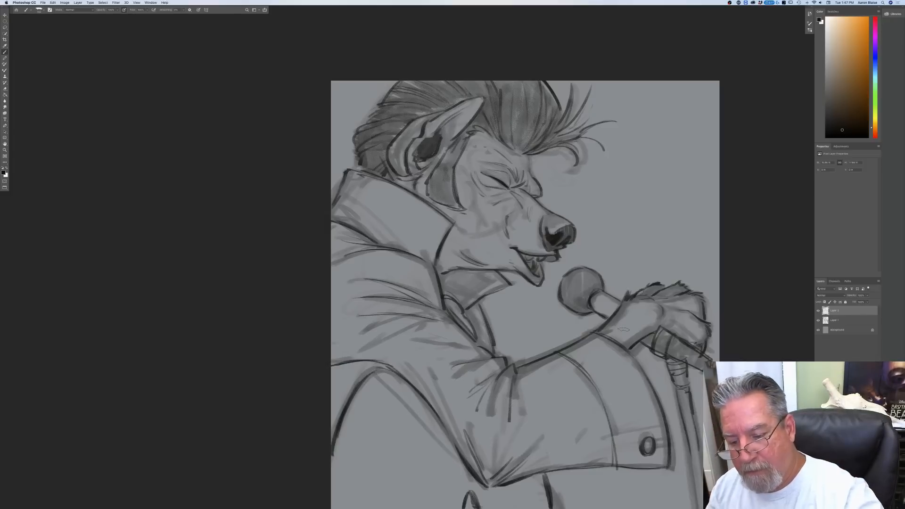
drag(679, 390, 699, 505)
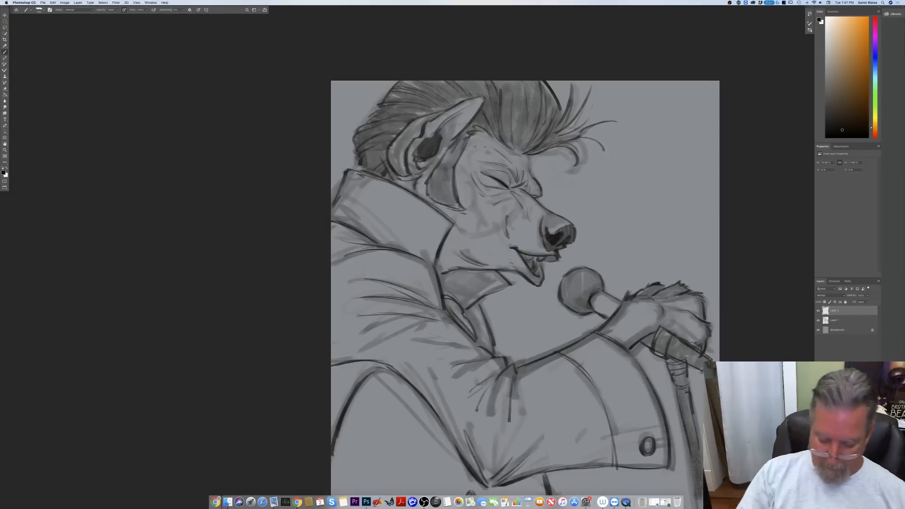
Step: Shade the part of the torso visible below the forearm with broad vertical grey strokes
key(super+0)
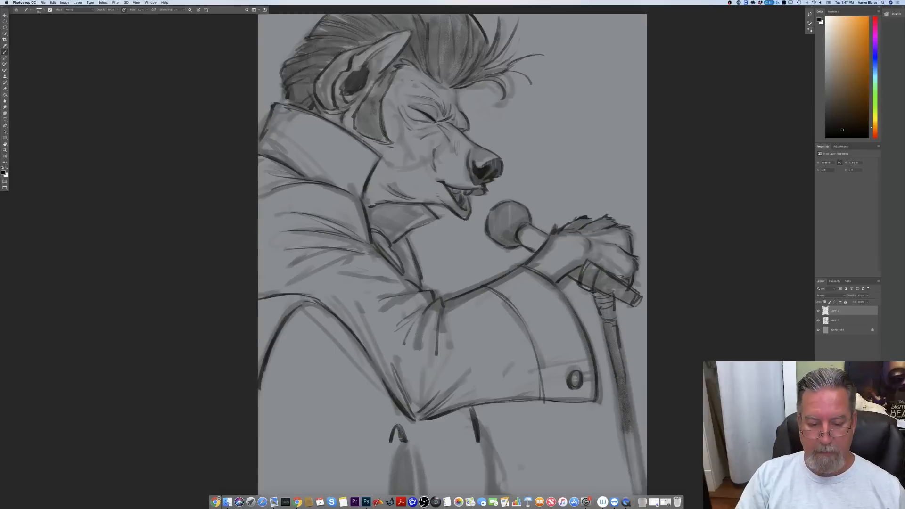
key(super+minus)
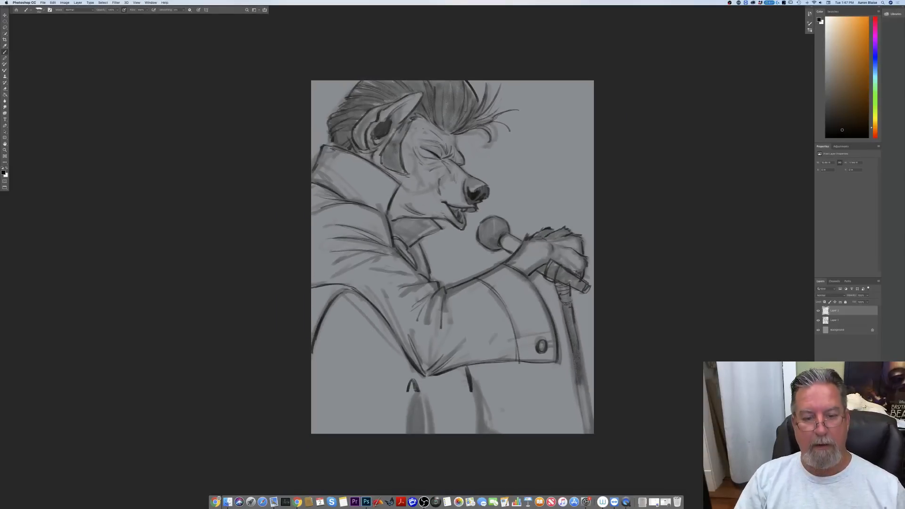
drag(475, 415, 477, 428)
drag(467, 376, 474, 432)
mouse_move(472, 418)
mouse_down()
mouse_move(461, 370)
mouse_move(460, 433)
mouse_up()
mouse_move(459, 368)
mouse_down()
mouse_move(452, 433)
mouse_move(432, 433)
mouse_up()
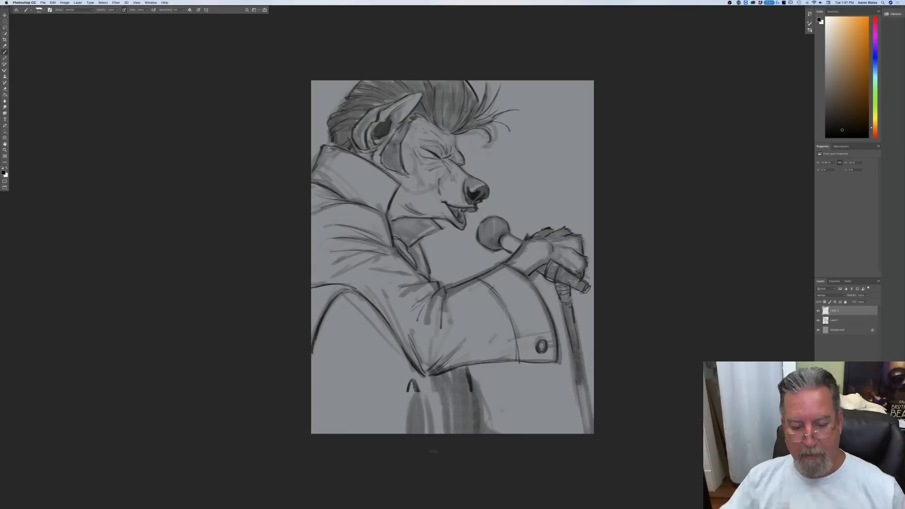
drag(443, 392, 434, 432)
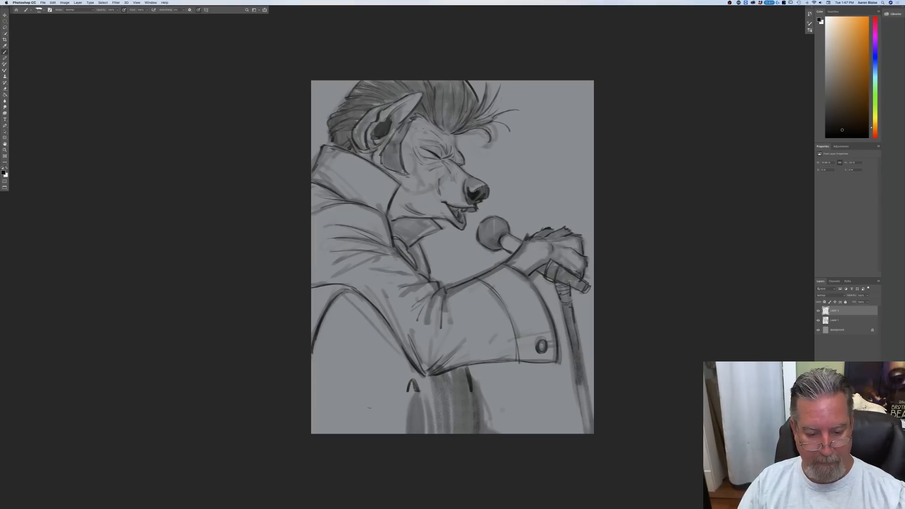
Step: Ink the guitar's bridge as paired near-vertical lines, the oval soundhole beside it, and the dark edge below the elbow
mouse_move(370, 390)
mouse_down()
mouse_move(366, 434)
mouse_move(353, 434)
mouse_up()
drag(369, 398, 366, 432)
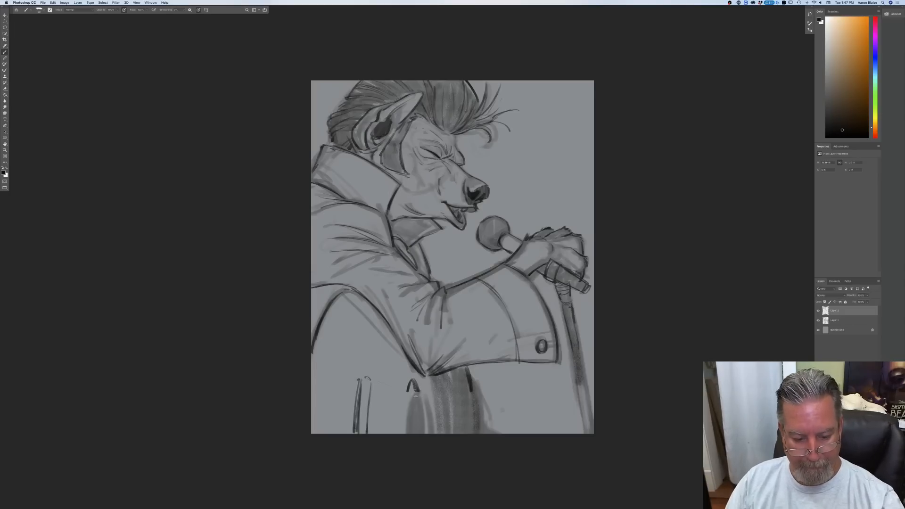
drag(419, 392, 415, 434)
drag(420, 393, 415, 435)
drag(408, 392, 402, 435)
mouse_move(407, 392)
mouse_down()
mouse_move(402, 434)
mouse_move(420, 441)
mouse_up()
mouse_move(471, 391)
mouse_down()
mouse_move(467, 436)
mouse_move(473, 430)
mouse_up()
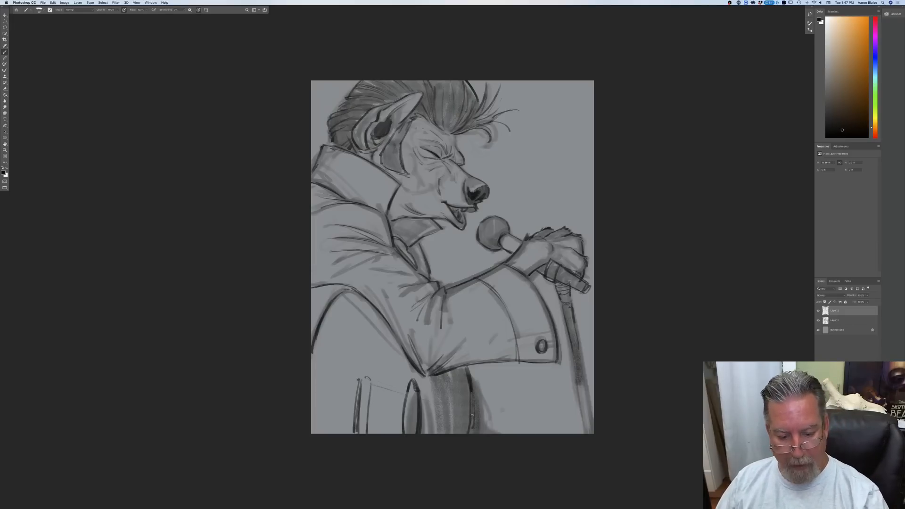
Step: Draw the guitar neck's upper edge sloping down past the torso and the thin strings running across the bridge and soundhole
drag(474, 415, 560, 432)
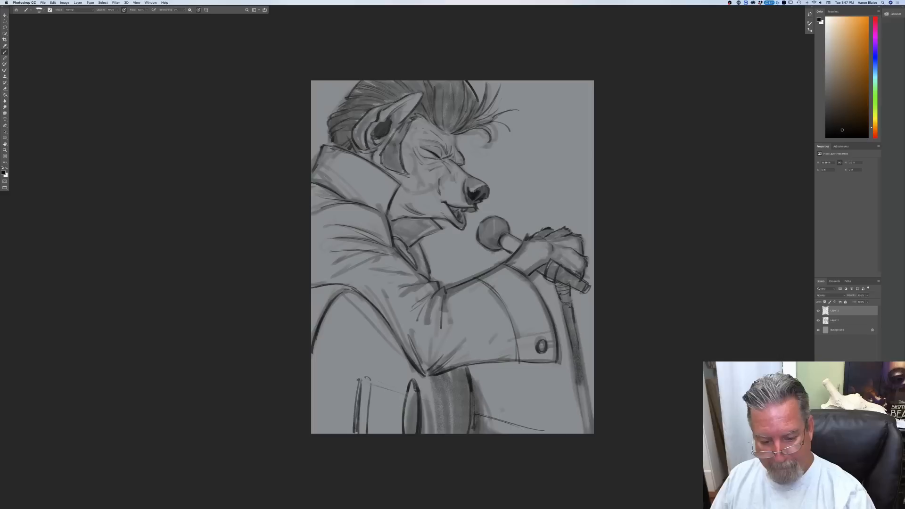
drag(475, 415, 548, 431)
drag(416, 400, 461, 413)
mouse_move(372, 408)
mouse_down()
mouse_move(470, 426)
mouse_move(447, 430)
mouse_up()
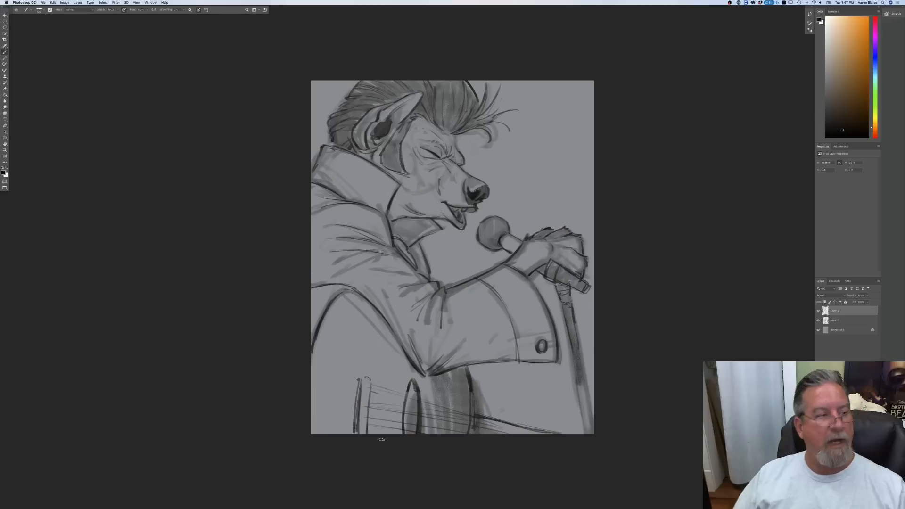
Step: Crop the canvas by trimming a strip off its bottom edge through the guitar strings
click(5, 40)
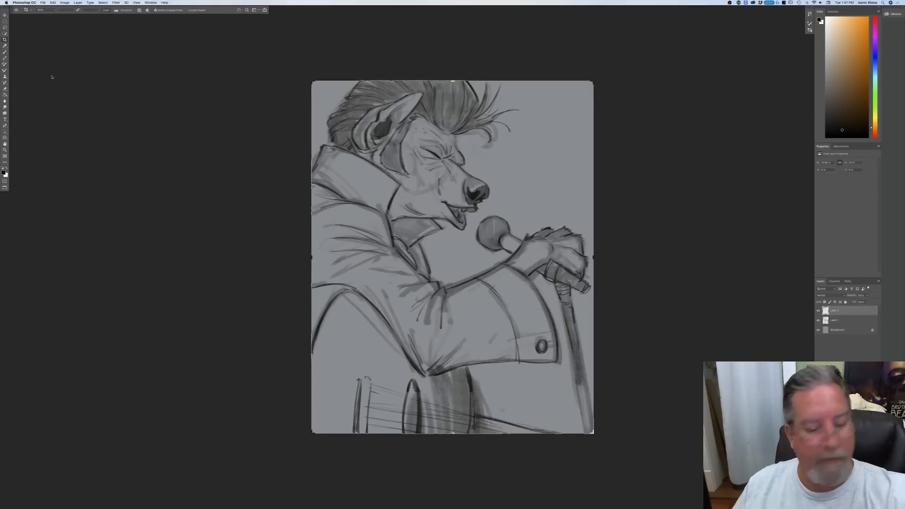
mouse_move(439, 428)
mouse_down()
mouse_move(446, 438)
mouse_move(450, 418)
mouse_up()
key(Return)
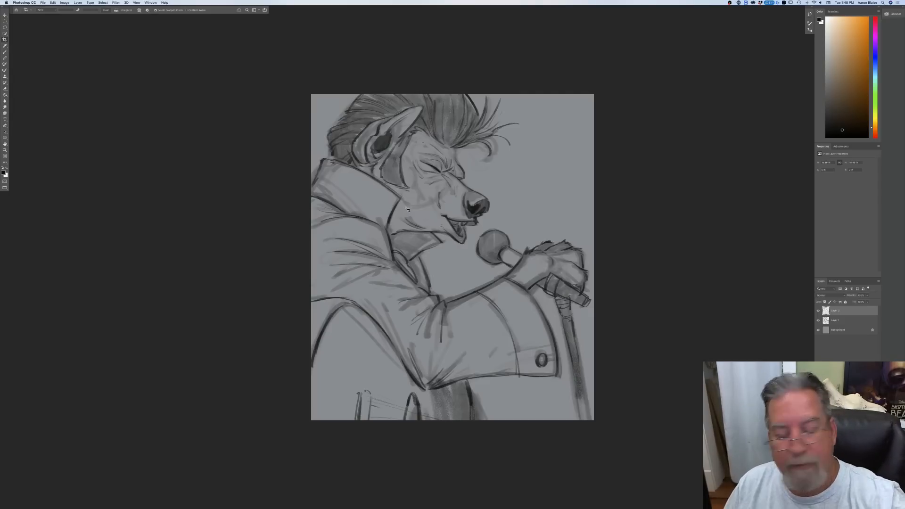
Step: Clean stray rough strokes and excess grey tone from the collar and torso, working on both drawing layers
click(833, 321)
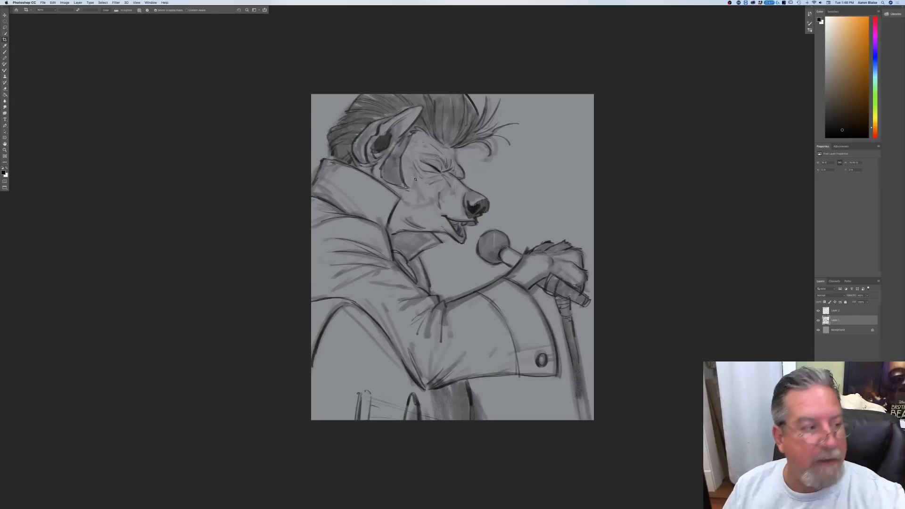
key(b)
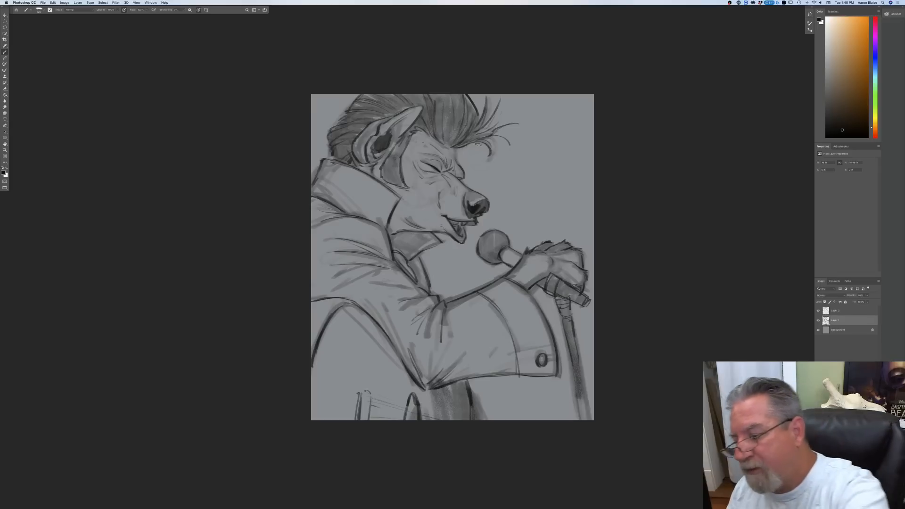
click(834, 312)
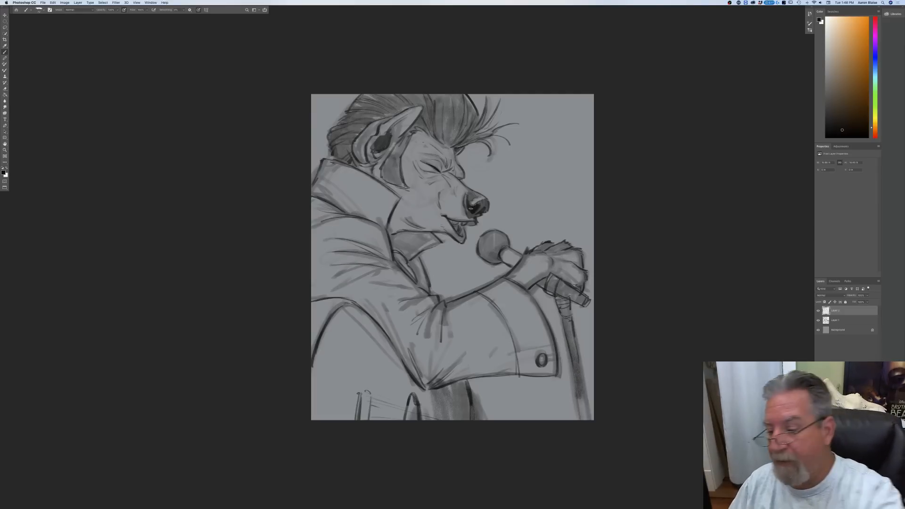
key(alt+bracketleft)
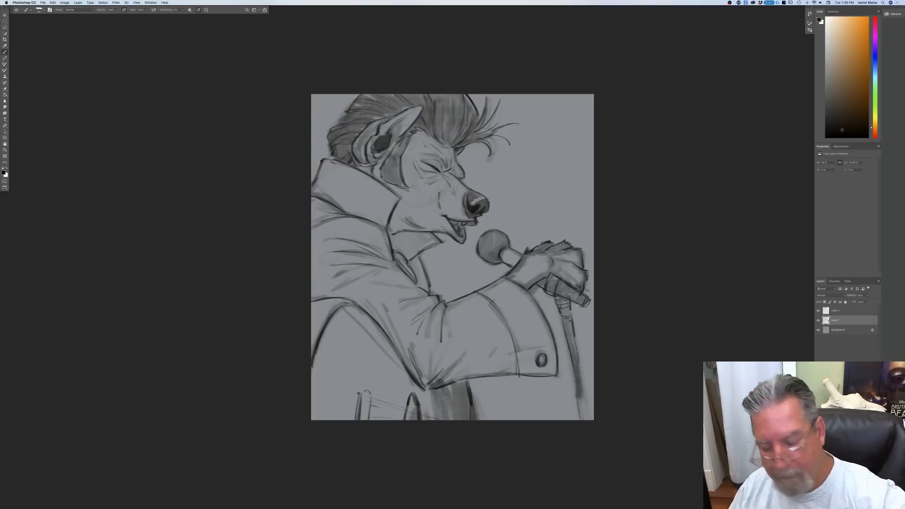
key(alt+bracketright)
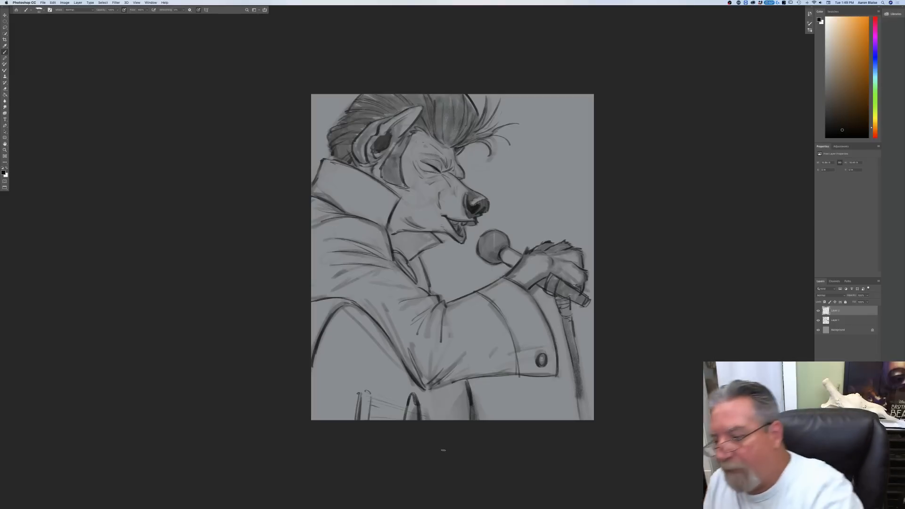
Step: Add a layer directly above the Background and set the foreground colour to a pale warm cream with hue 42°
click(836, 331)
click(862, 505)
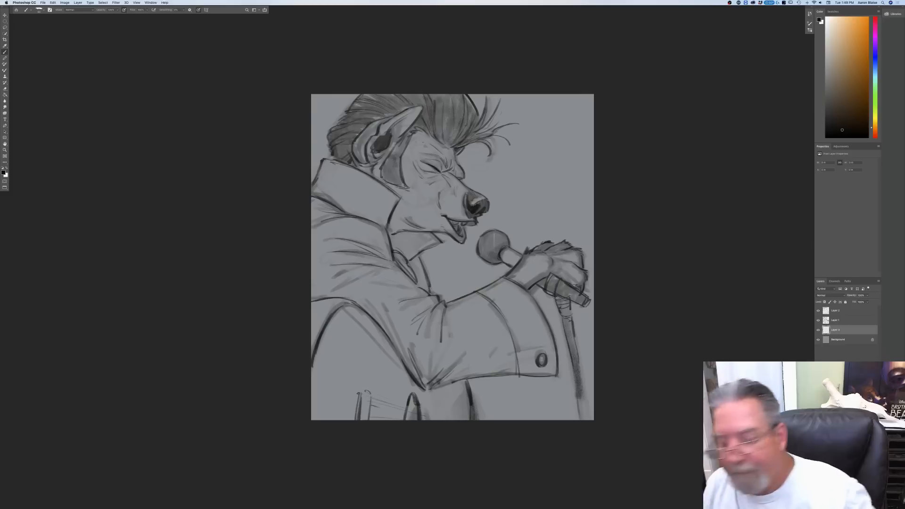
click(5, 174)
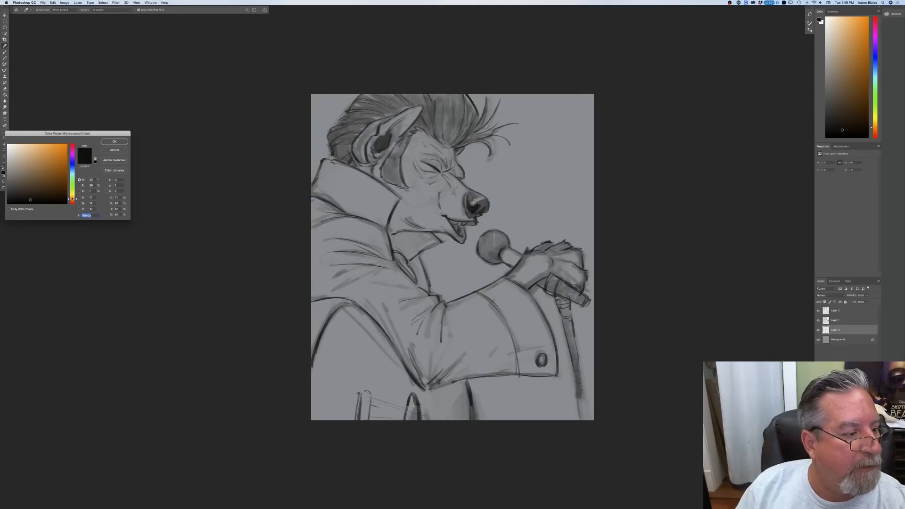
drag(73, 199, 72, 197)
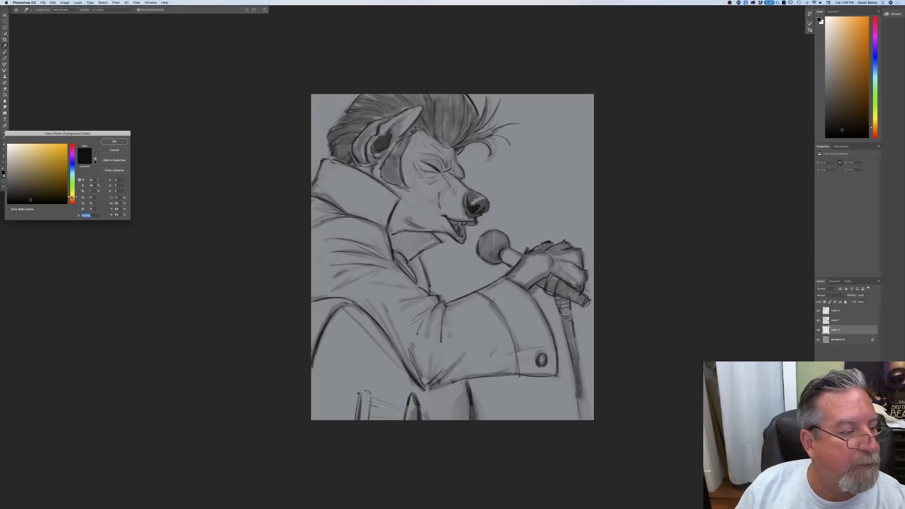
click(13, 153)
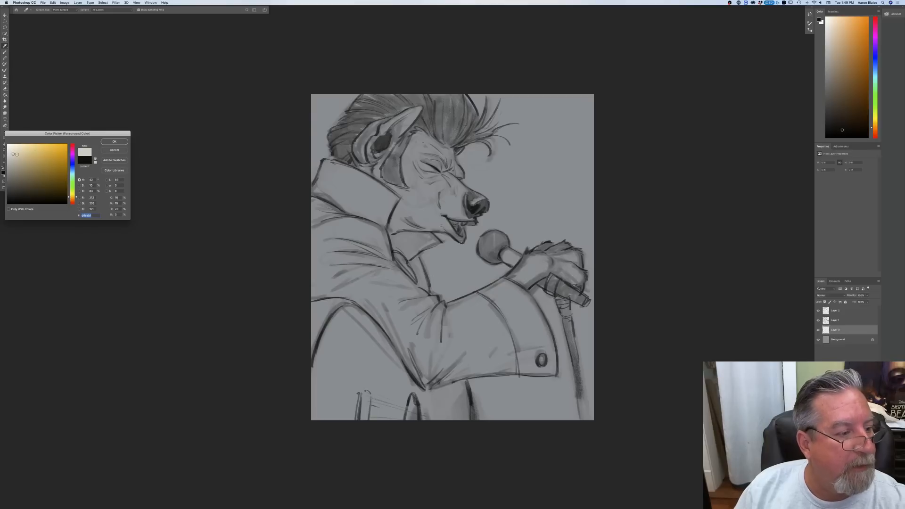
click(114, 141)
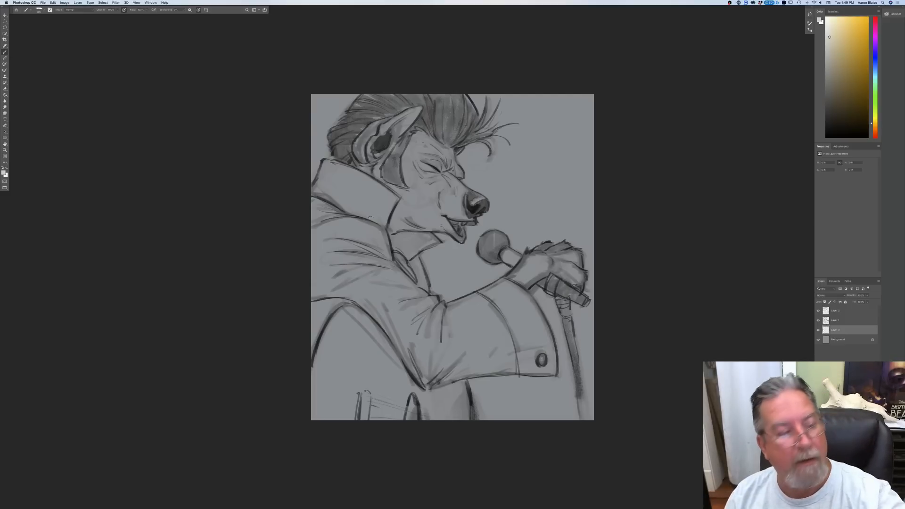
Step: Choose a painting brush and fill the high jumpsuit collar and the small front collar flap under the chin with cream
click(39, 9)
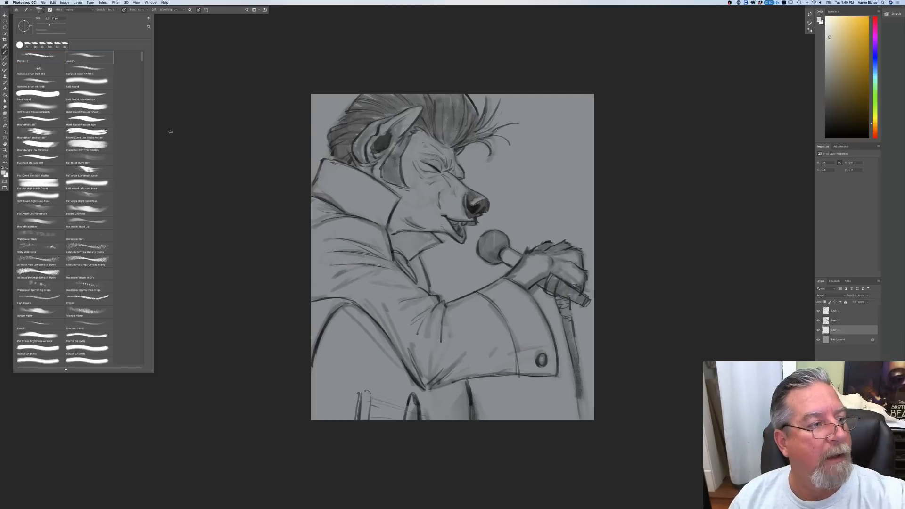
click(341, 236)
mouse_move(394, 197)
mouse_down()
mouse_move(378, 230)
mouse_move(382, 191)
mouse_move(358, 174)
mouse_move(394, 197)
mouse_move(380, 230)
mouse_move(382, 192)
mouse_move(332, 164)
mouse_move(322, 177)
mouse_move(320, 186)
mouse_move(332, 166)
mouse_move(333, 176)
mouse_move(386, 196)
mouse_move(376, 198)
mouse_move(367, 224)
mouse_move(348, 183)
mouse_move(347, 208)
mouse_move(329, 179)
mouse_up()
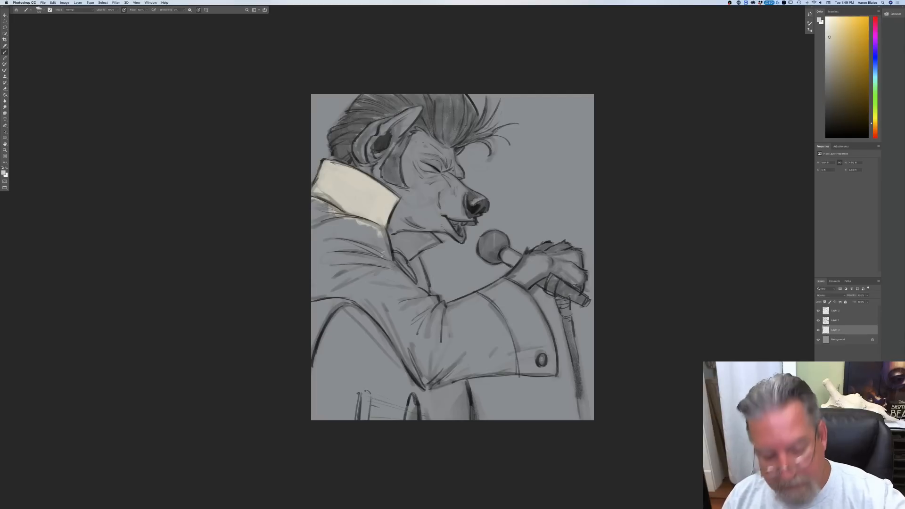
mouse_move(422, 231)
mouse_down()
mouse_move(434, 241)
mouse_move(408, 258)
mouse_move(432, 235)
mouse_move(399, 233)
mouse_move(402, 245)
mouse_move(418, 245)
mouse_up()
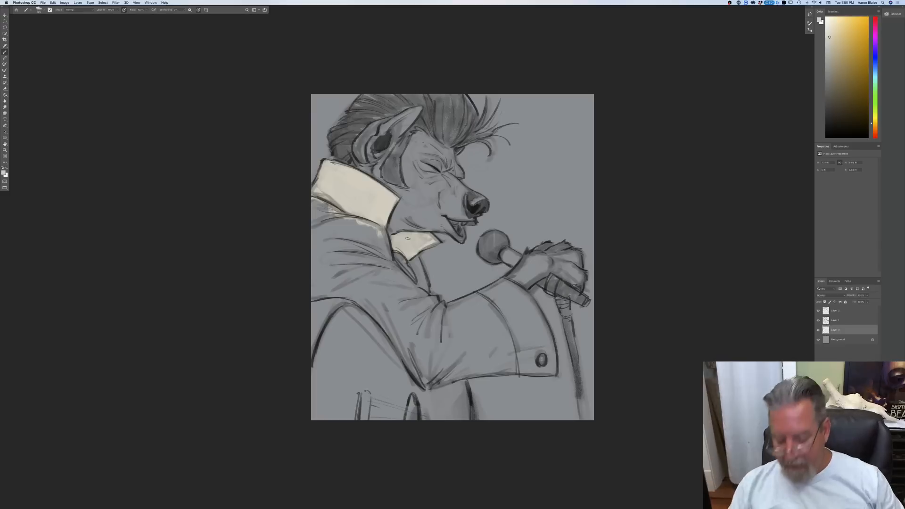
Step: Fill the rest of the jumpsuit with cream, covering the shoulder, chest opening, sleeve and buttoned cuff up to their outlines
mouse_move(373, 222)
mouse_down()
mouse_move(386, 262)
mouse_move(355, 213)
mouse_move(360, 249)
mouse_move(330, 202)
mouse_move(316, 244)
mouse_move(308, 215)
mouse_move(422, 302)
mouse_move(387, 253)
mouse_move(418, 290)
mouse_move(415, 260)
mouse_move(423, 302)
mouse_move(380, 284)
mouse_move(391, 307)
mouse_move(371, 301)
mouse_move(316, 246)
mouse_move(314, 221)
mouse_move(377, 270)
mouse_move(374, 232)
mouse_up()
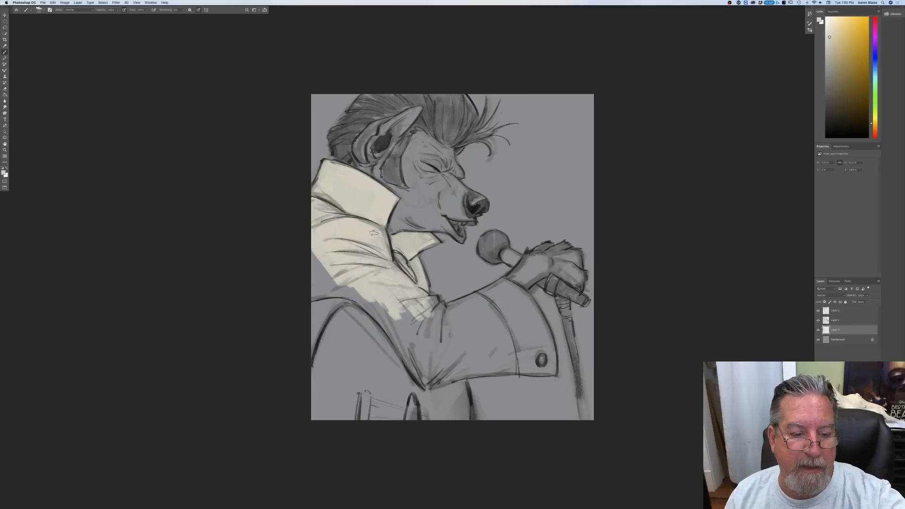
mouse_move(322, 252)
mouse_down()
mouse_move(326, 281)
mouse_move(315, 277)
mouse_move(317, 289)
mouse_move(383, 306)
mouse_move(305, 299)
mouse_move(335, 294)
mouse_move(377, 311)
mouse_move(328, 279)
mouse_move(405, 317)
mouse_move(377, 273)
mouse_move(404, 325)
mouse_move(438, 330)
mouse_move(408, 298)
mouse_move(431, 300)
mouse_move(444, 324)
mouse_move(438, 341)
mouse_move(402, 313)
mouse_move(406, 349)
mouse_move(427, 374)
mouse_up()
mouse_move(499, 297)
mouse_down()
mouse_move(449, 314)
mouse_move(493, 296)
mouse_move(475, 305)
mouse_move(497, 323)
mouse_move(503, 288)
mouse_move(491, 286)
mouse_move(500, 283)
mouse_move(533, 310)
mouse_move(506, 283)
mouse_move(531, 305)
mouse_move(551, 371)
mouse_move(529, 362)
mouse_move(548, 349)
mouse_move(472, 371)
mouse_move(461, 322)
mouse_move(455, 345)
mouse_move(465, 362)
mouse_move(484, 308)
mouse_move(515, 334)
mouse_move(525, 328)
mouse_move(517, 304)
mouse_move(529, 361)
mouse_move(498, 339)
mouse_move(498, 361)
mouse_move(453, 363)
mouse_up()
key(bracketleft)
key(bracketleft)
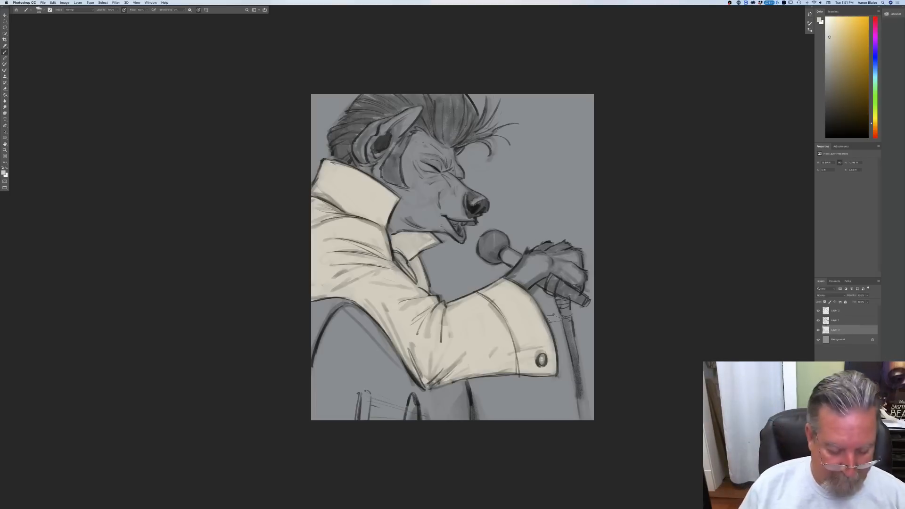
Step: With the reference photos in view, add another layer directly above the Background and set the foreground colour to a muted brown
key(f)
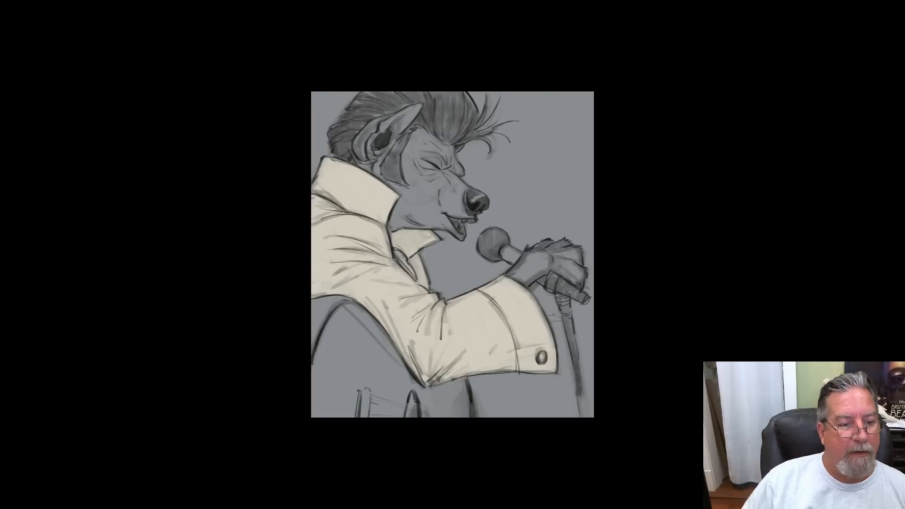
key(f)
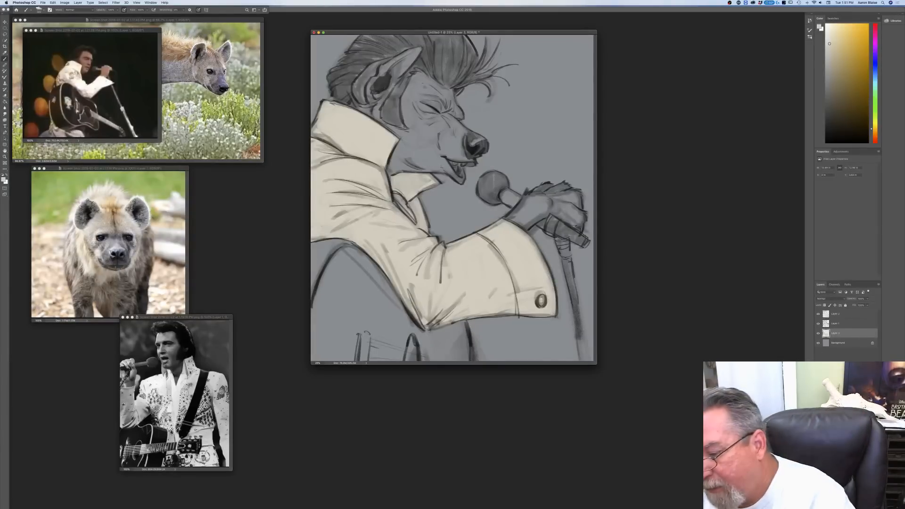
click(834, 343)
key(alt+shift+super+n)
click(5, 180)
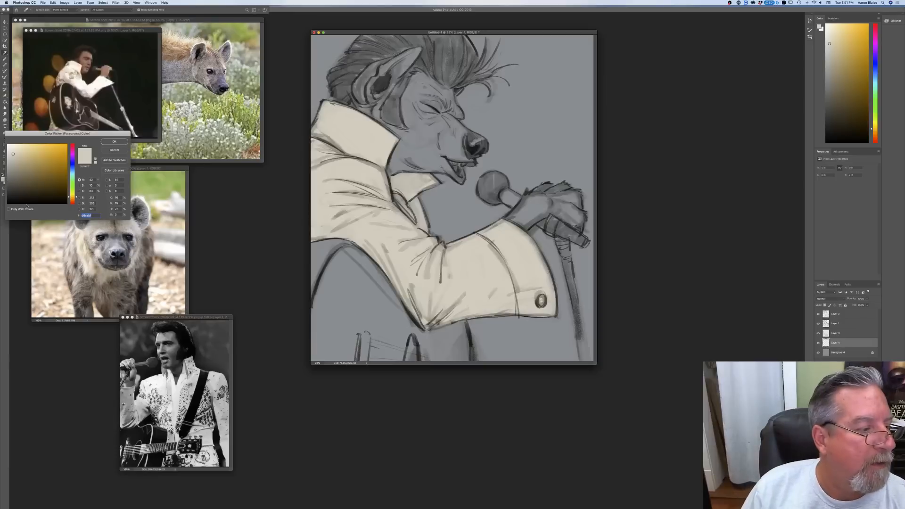
click(24, 172)
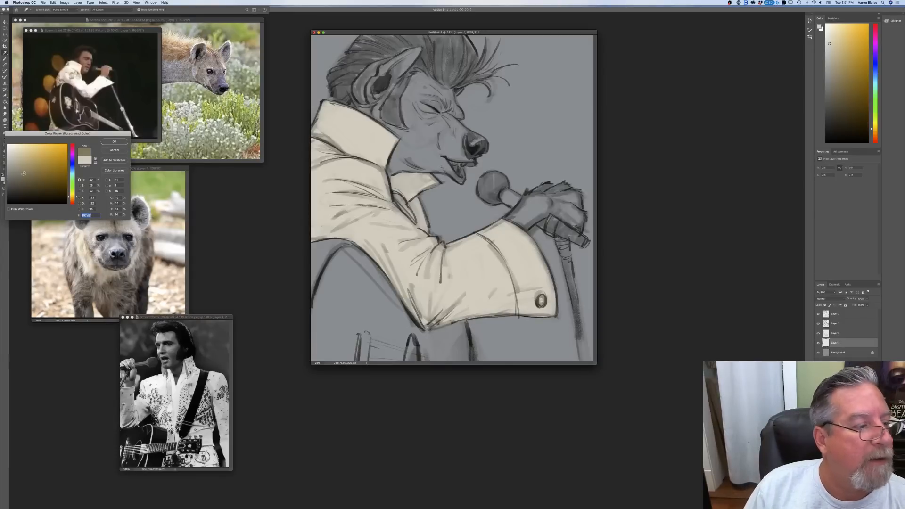
click(72, 199)
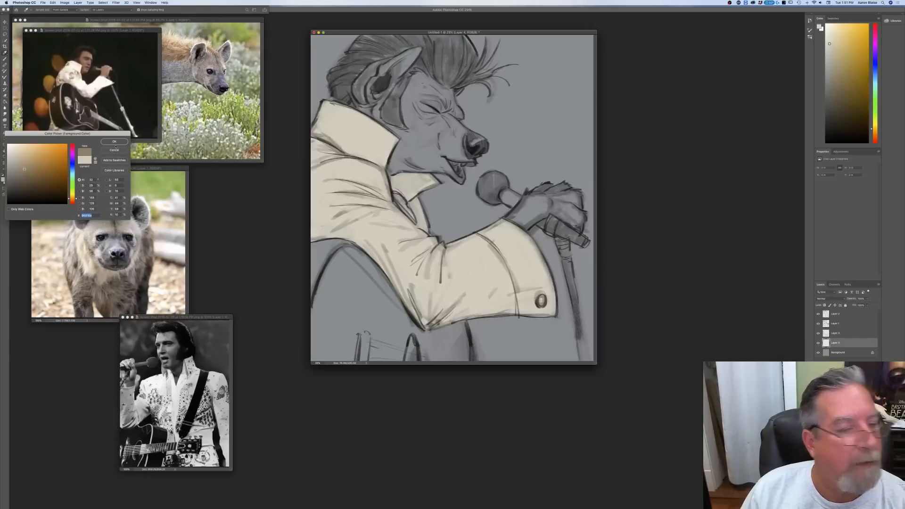
key(Return)
Step: Paint the hyena's muzzle, cheek, jaw, forehead and ear with the muted brown, leaving the sideburn and hair uncoloured
mouse_move(450, 137)
mouse_down()
mouse_move(437, 150)
mouse_move(426, 141)
mouse_up()
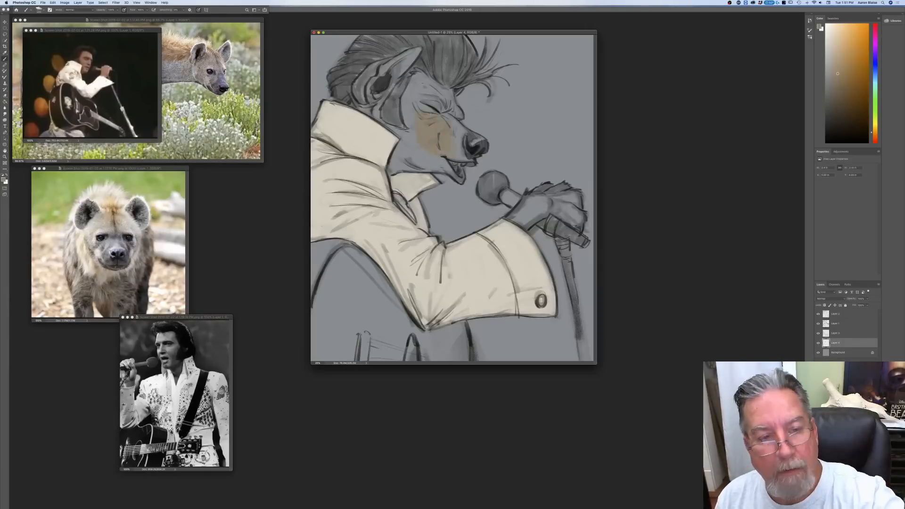
drag(348, 33, 391, 136)
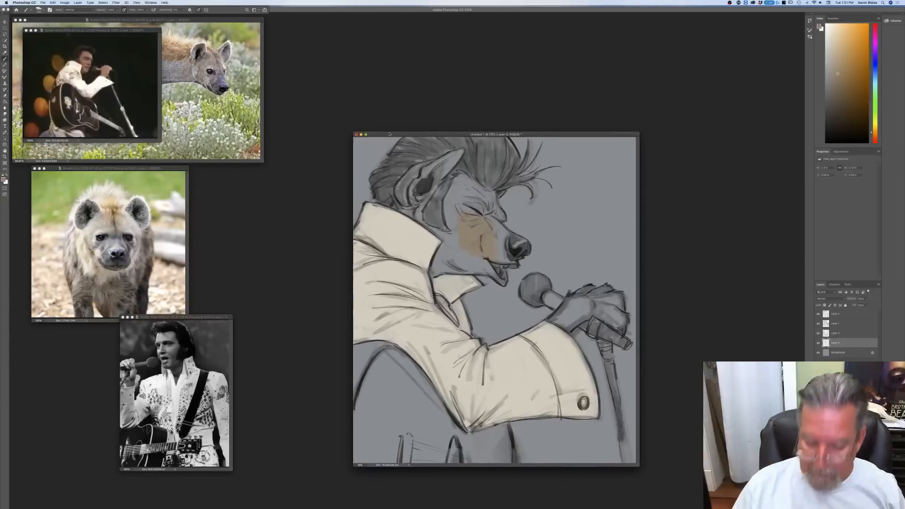
key(super+plus)
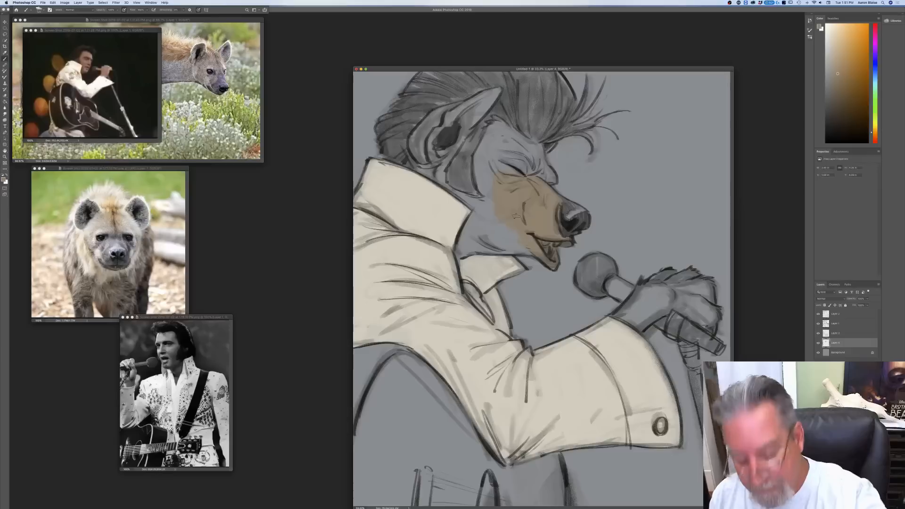
mouse_move(514, 230)
mouse_down()
mouse_move(500, 234)
mouse_move(486, 219)
mouse_up()
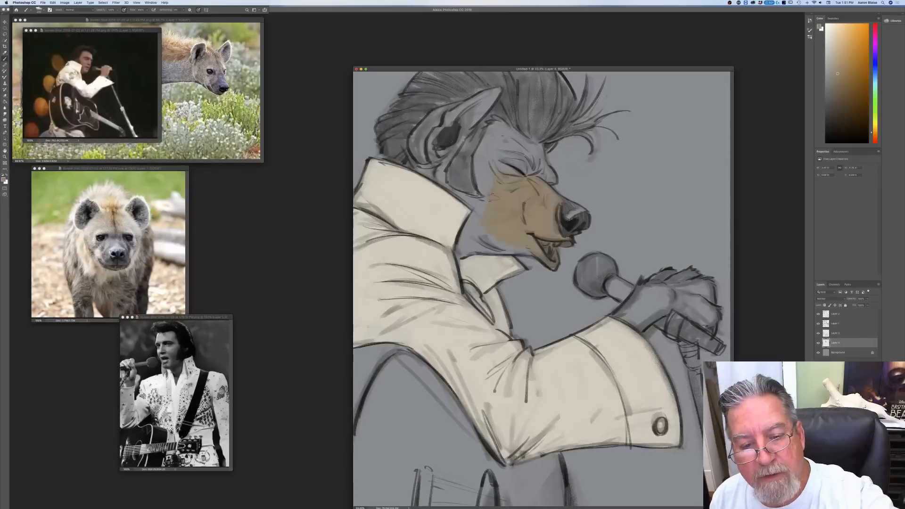
drag(509, 247, 524, 246)
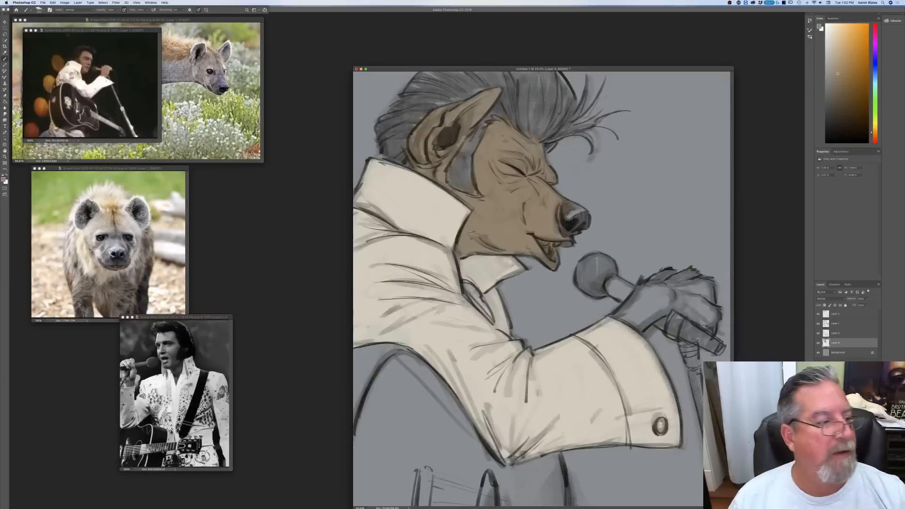
Step: Set the foreground colour to a dark desaturated blue and tint the nose, the muzzle's bridge and side, and the eye area
click(5, 179)
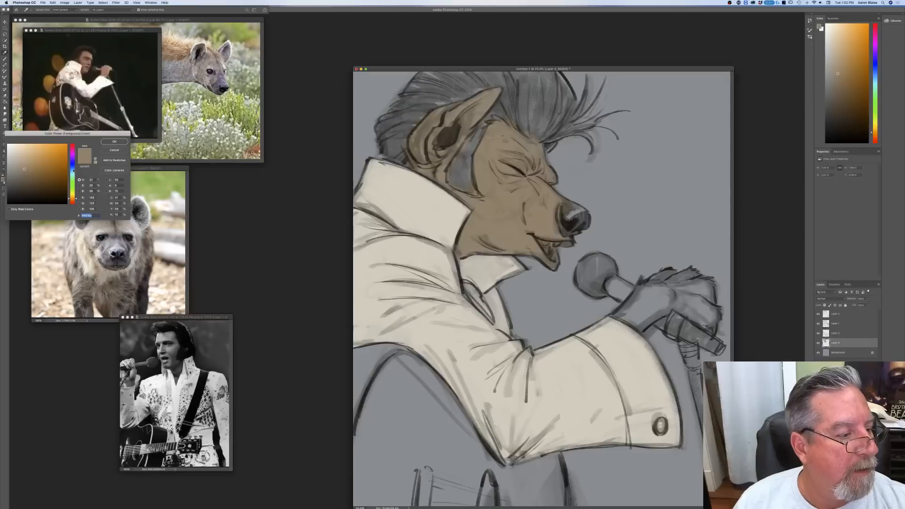
click(16, 178)
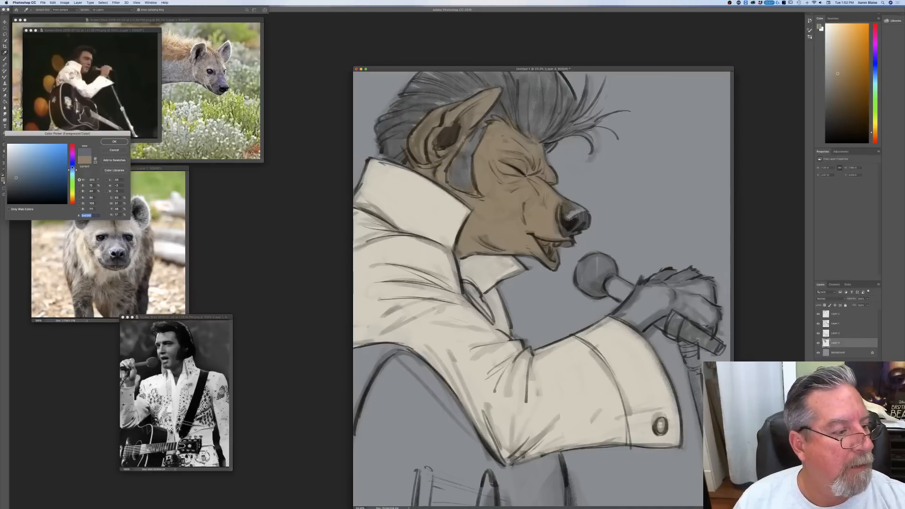
click(72, 166)
key(Return)
mouse_move(565, 207)
mouse_down()
mouse_move(583, 215)
mouse_move(579, 226)
mouse_move(568, 218)
mouse_move(584, 218)
mouse_move(575, 217)
mouse_up()
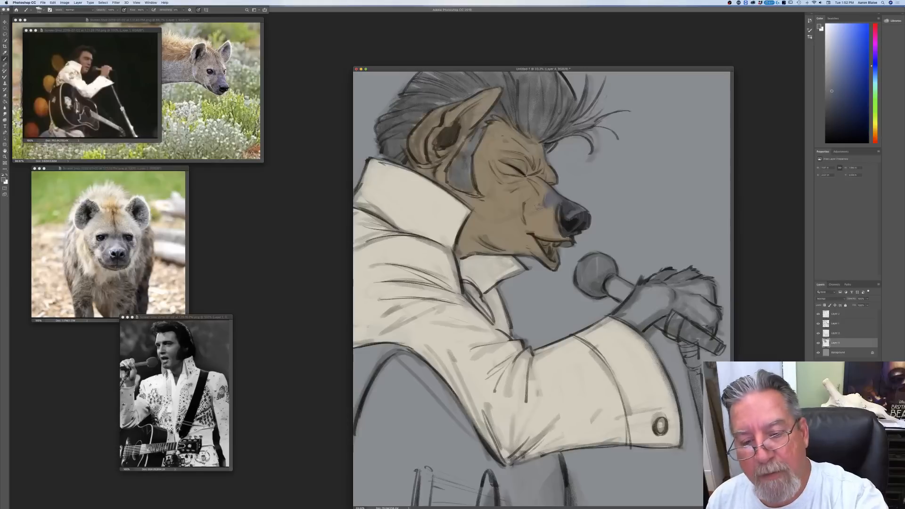
mouse_move(548, 214)
mouse_down()
mouse_move(552, 231)
mouse_move(541, 227)
mouse_move(554, 231)
mouse_up()
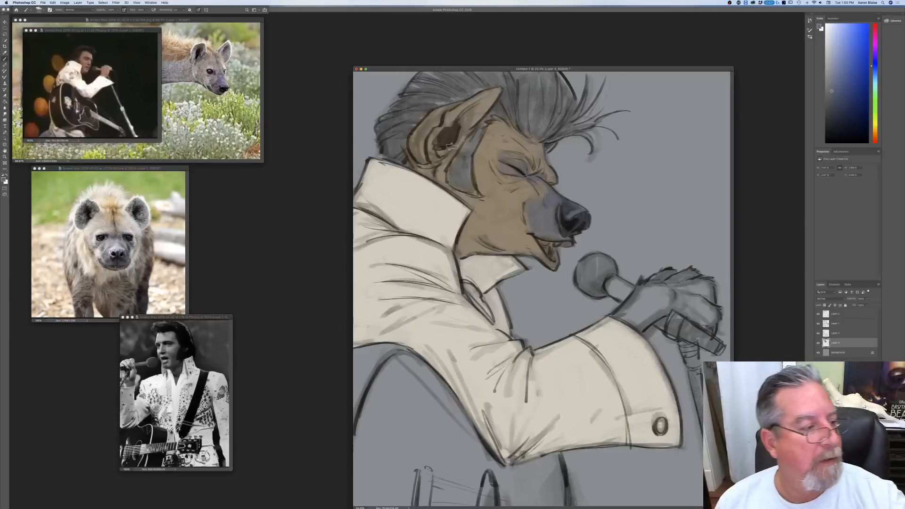
Step: Set the foreground colour to a greyer dark blue and paint the hyena's lower lip and the edge of the mouth
click(4, 180)
click(11, 182)
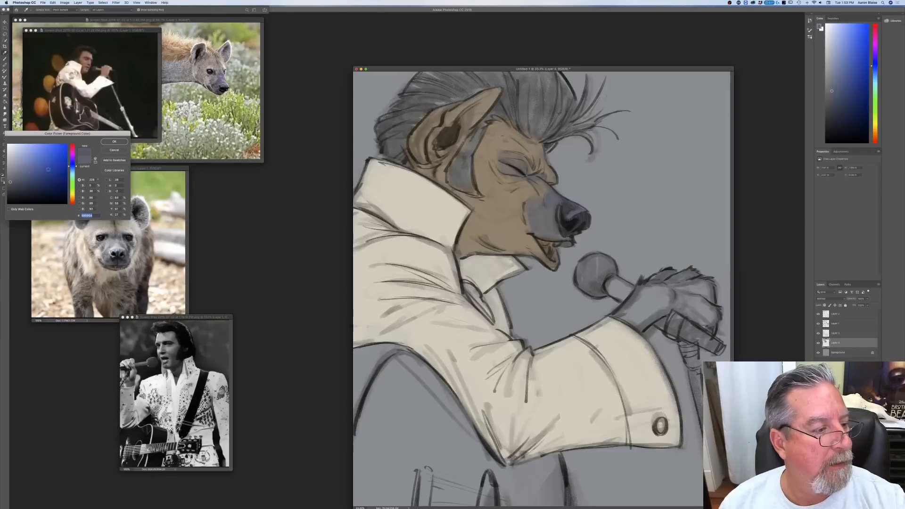
click(114, 141)
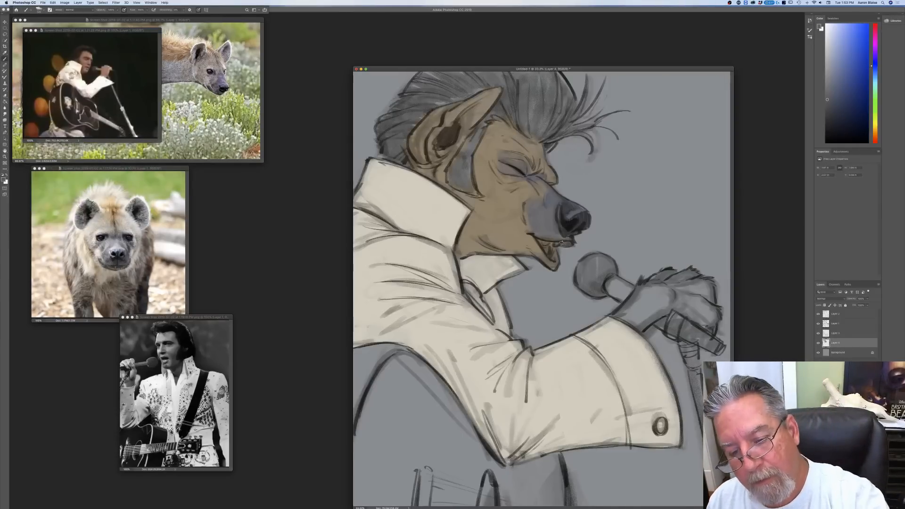
mouse_move(556, 240)
mouse_down()
mouse_move(554, 265)
mouse_move(528, 233)
mouse_up()
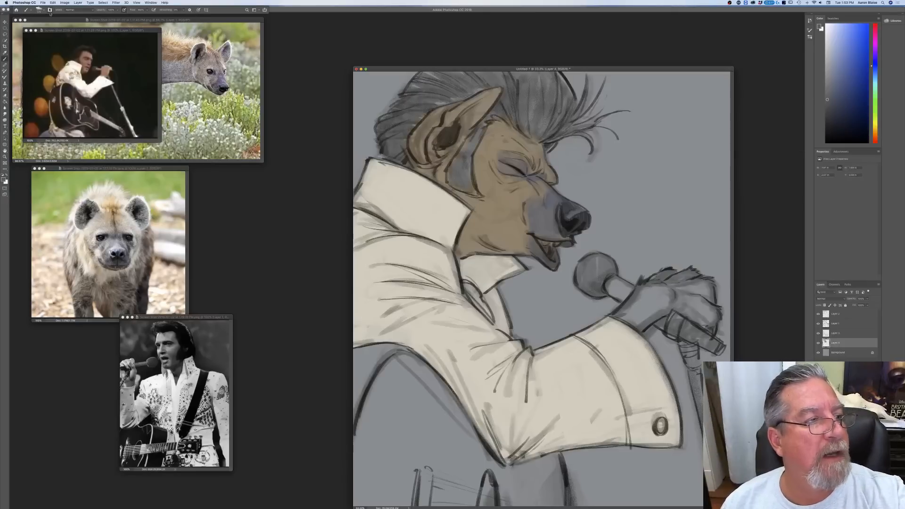
Step: Display the brush settings, set the foreground colour to a darker navy, and darken the nose and the tip of the muzzle
key(F5)
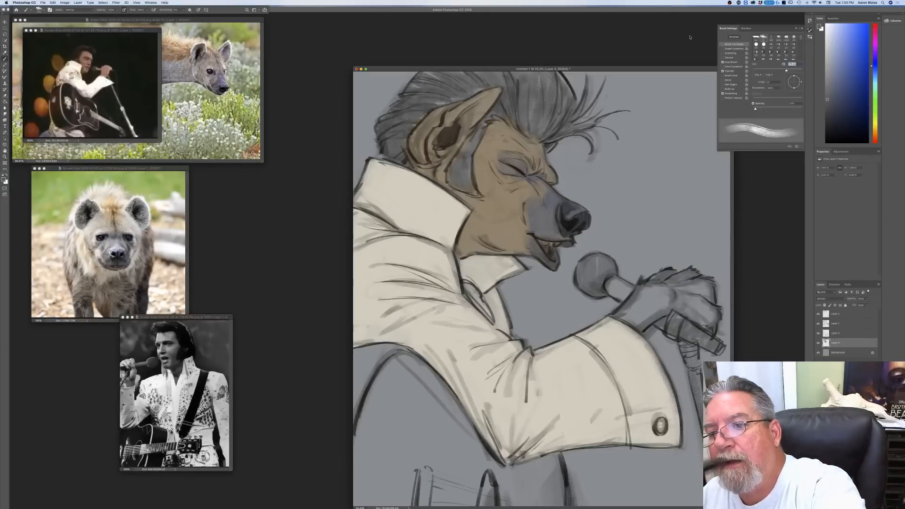
drag(657, 67, 658, 68)
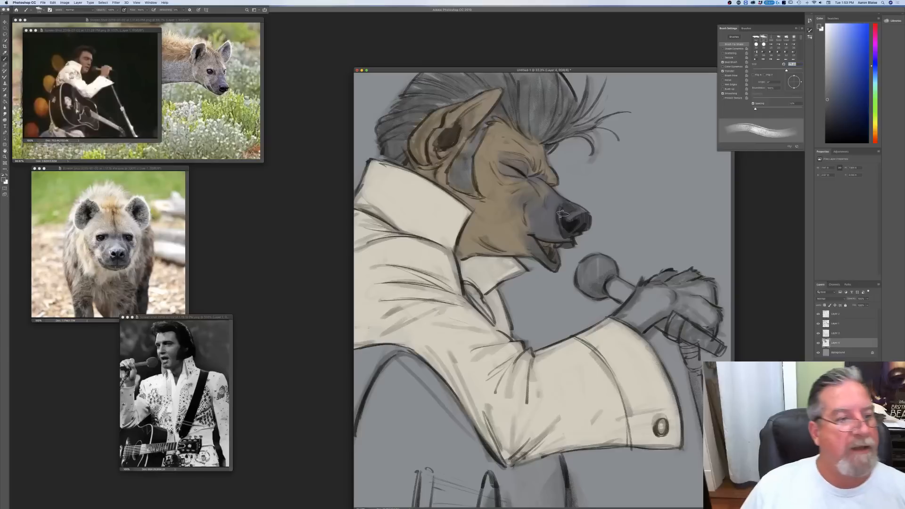
click(4, 179)
click(27, 187)
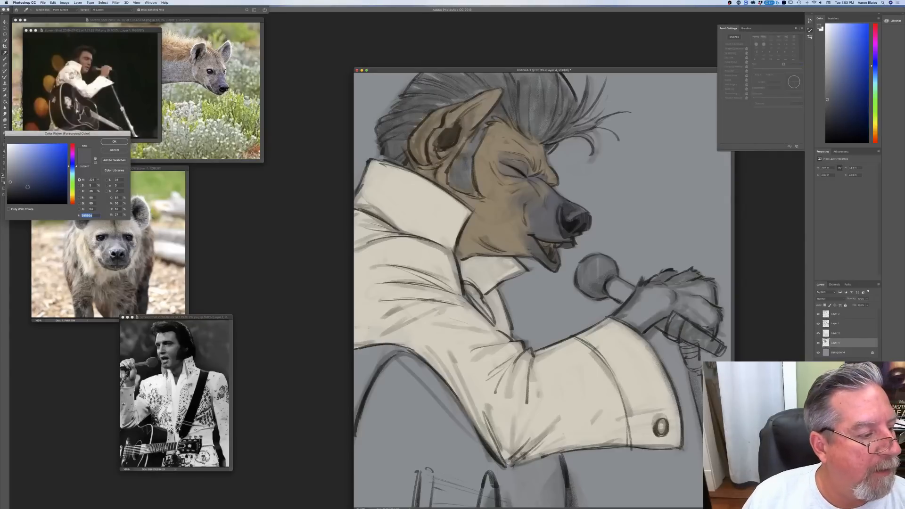
click(114, 143)
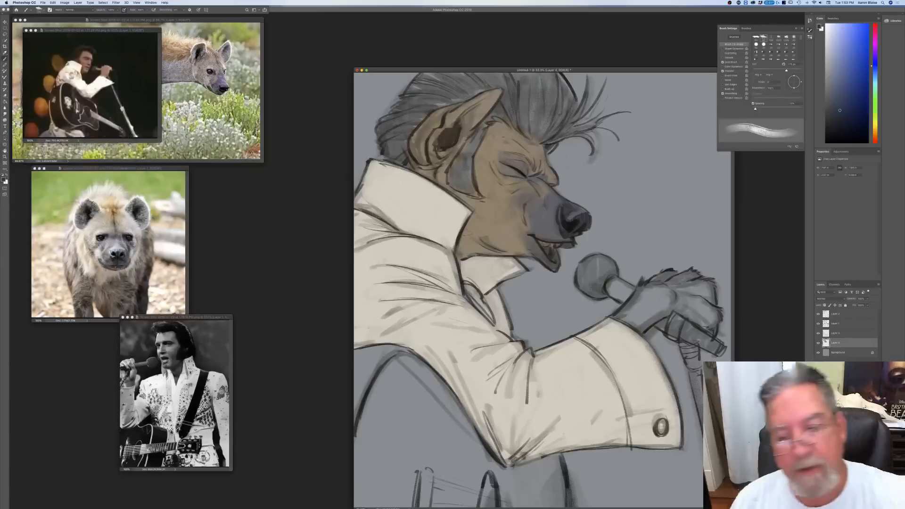
mouse_move(569, 223)
mouse_down()
mouse_move(578, 224)
mouse_move(567, 208)
mouse_move(582, 213)
mouse_move(563, 207)
mouse_move(561, 216)
mouse_move(556, 202)
mouse_move(552, 217)
mouse_up()
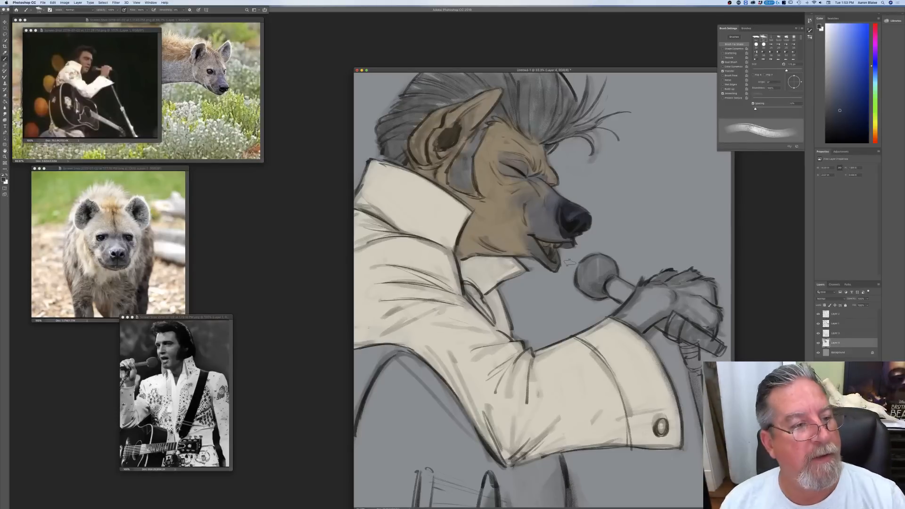
Step: Sample the brown of the cheek, adjust it to a lighter, greyer beige, and soften the cheek and jaw with it
click(4, 178)
click(492, 225)
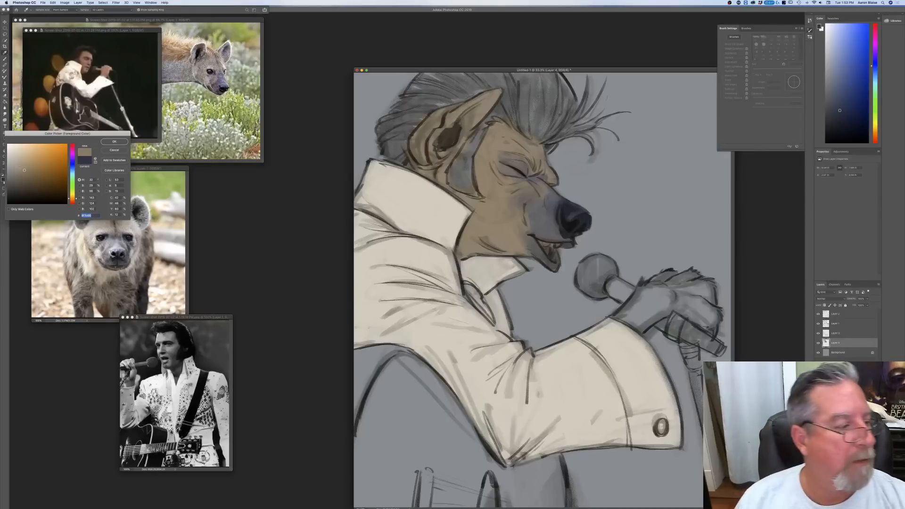
key(Return)
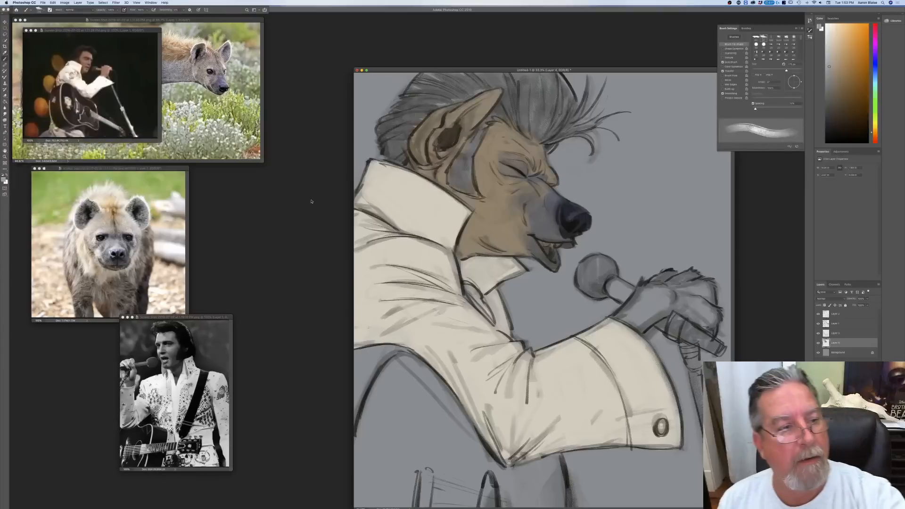
mouse_move(519, 228)
mouse_down()
mouse_move(527, 227)
mouse_move(518, 206)
mouse_up()
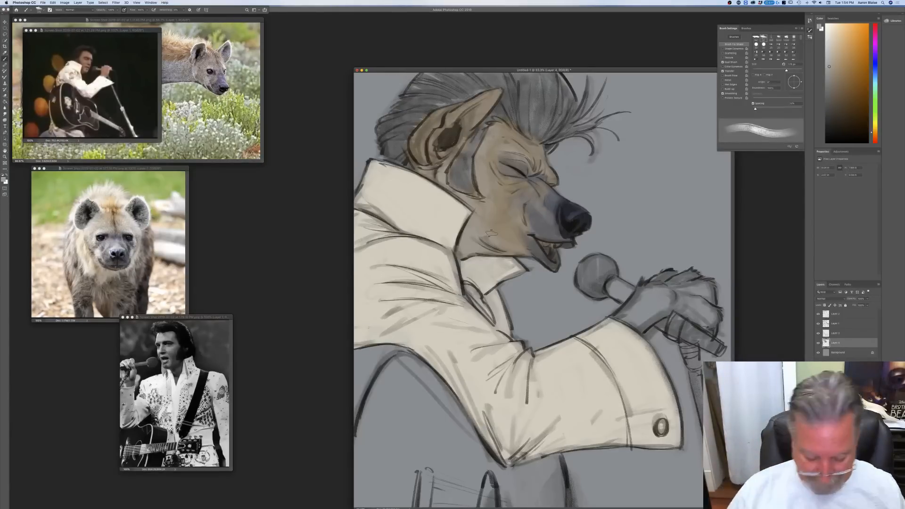
Step: Set the foreground colour to a near-black blue and start blocking in the quiff above the forehead
click(5, 178)
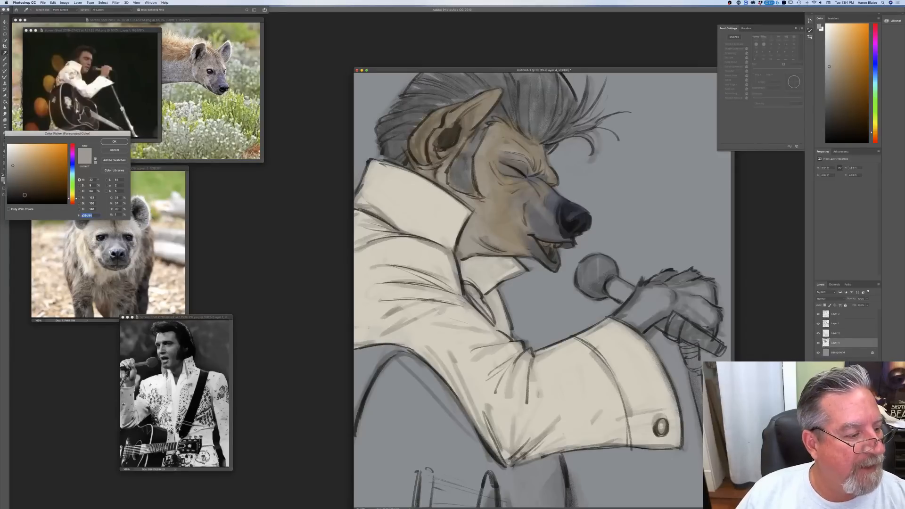
click(74, 169)
click(23, 193)
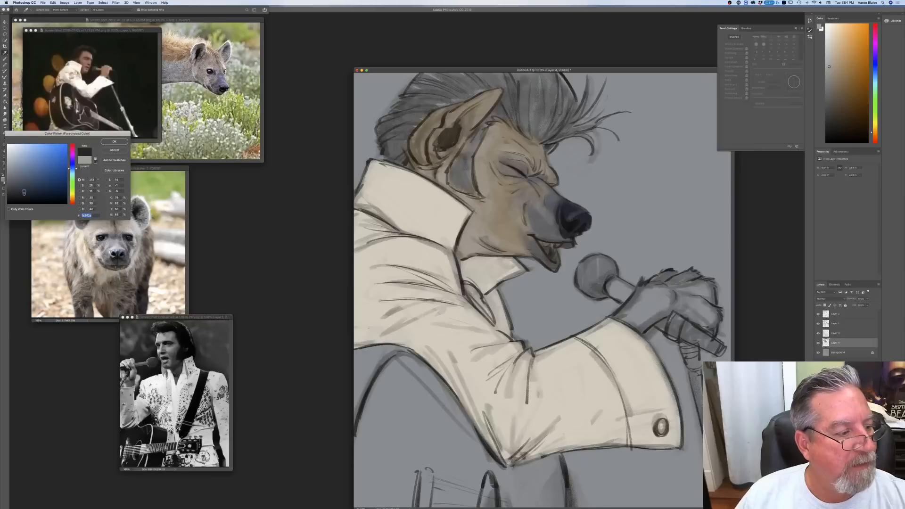
click(114, 142)
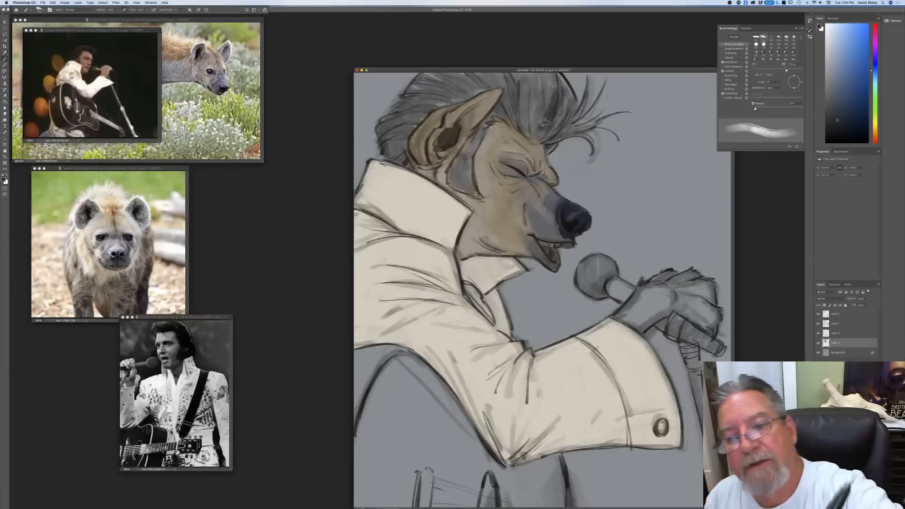
drag(536, 87, 525, 101)
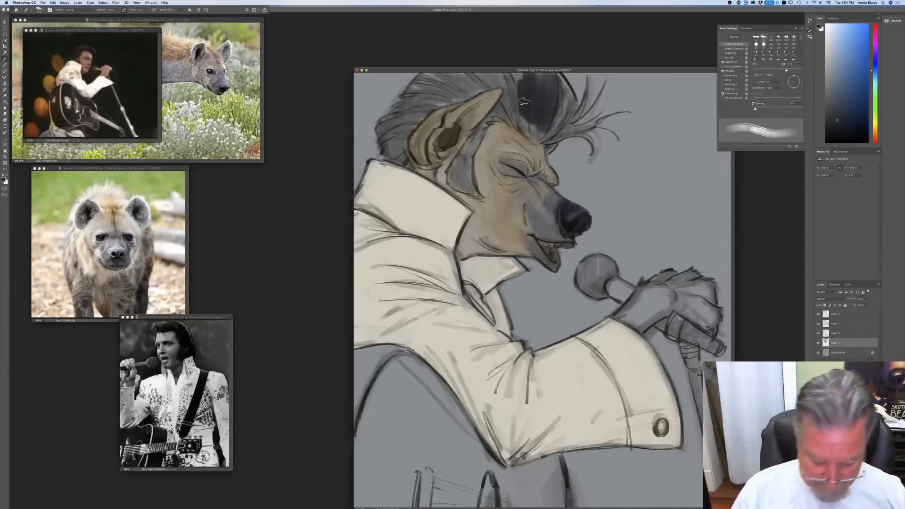
Step: View the painting alone in full screen and fill the rest of the quiff, the sideburn and the hair behind the ear with near-black blue
key(f)
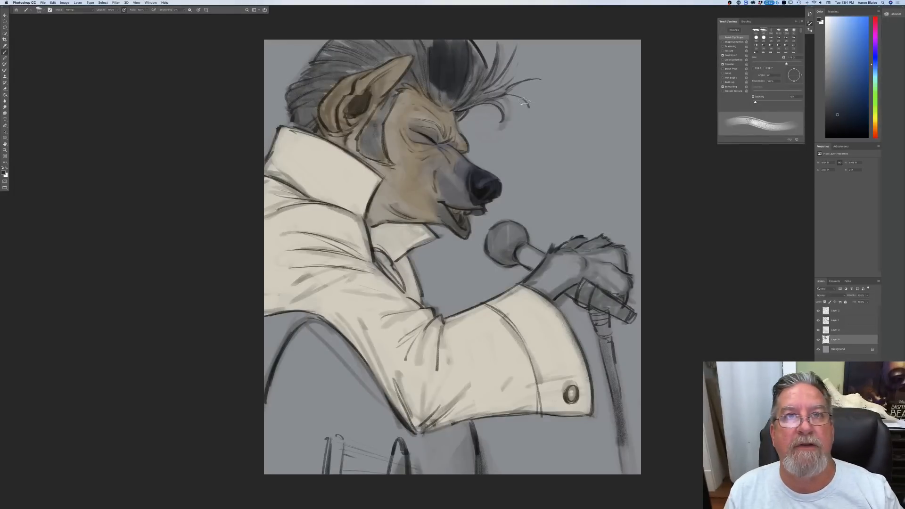
mouse_move(465, 52)
mouse_down()
mouse_move(481, 73)
mouse_move(465, 41)
mouse_move(464, 80)
mouse_move(481, 67)
mouse_move(472, 71)
mouse_move(459, 33)
mouse_move(440, 72)
mouse_move(420, 39)
mouse_move(421, 64)
mouse_move(406, 85)
mouse_move(425, 80)
mouse_move(441, 97)
mouse_move(416, 79)
mouse_move(443, 98)
mouse_move(444, 82)
mouse_move(460, 87)
mouse_move(456, 93)
mouse_move(460, 82)
mouse_move(480, 77)
mouse_move(475, 94)
mouse_move(497, 43)
mouse_move(483, 87)
mouse_move(515, 49)
mouse_move(498, 83)
mouse_move(461, 109)
mouse_move(453, 105)
mouse_move(459, 116)
mouse_move(441, 105)
mouse_up()
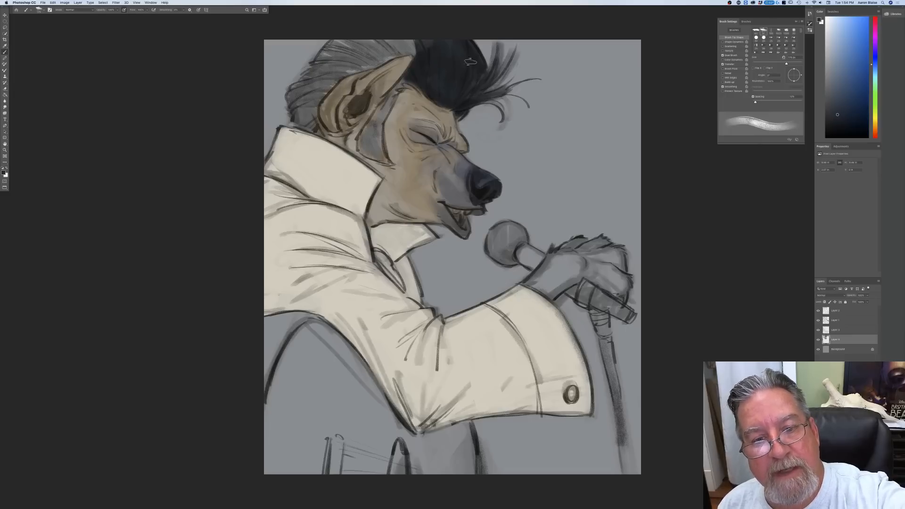
mouse_move(432, 31)
mouse_down()
mouse_move(401, 31)
mouse_move(411, 75)
mouse_move(368, 134)
mouse_move(375, 116)
mouse_move(378, 147)
mouse_move(366, 150)
mouse_move(360, 139)
mouse_move(390, 158)
mouse_move(364, 147)
mouse_up()
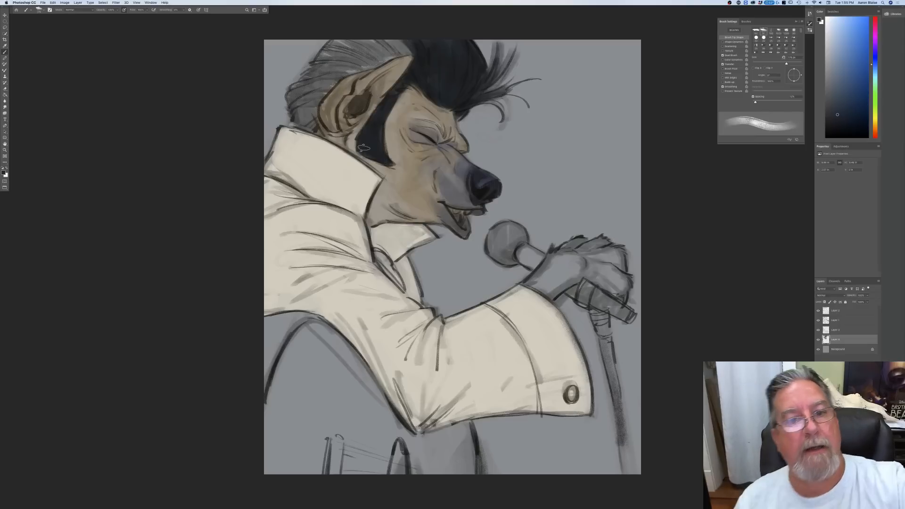
drag(391, 52, 413, 39)
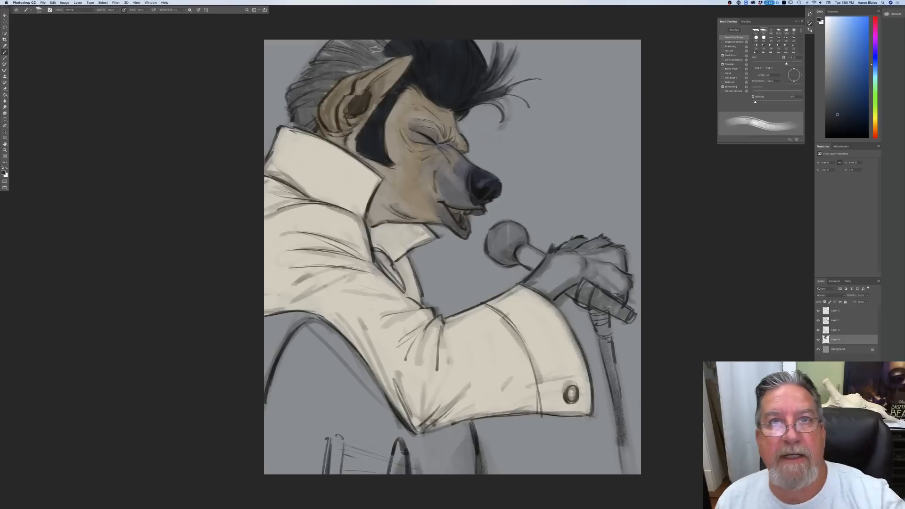
mouse_move(390, 37)
mouse_down()
mouse_move(350, 57)
mouse_move(348, 36)
mouse_move(321, 75)
mouse_move(380, 46)
mouse_move(392, 51)
mouse_move(347, 70)
mouse_move(358, 60)
mouse_move(343, 66)
mouse_move(345, 45)
mouse_move(372, 41)
mouse_move(391, 56)
mouse_move(350, 71)
mouse_move(338, 64)
mouse_move(305, 94)
mouse_move(307, 75)
mouse_move(298, 87)
mouse_move(323, 87)
mouse_move(307, 116)
mouse_move(310, 85)
mouse_move(298, 114)
mouse_move(291, 95)
mouse_move(297, 121)
mouse_up()
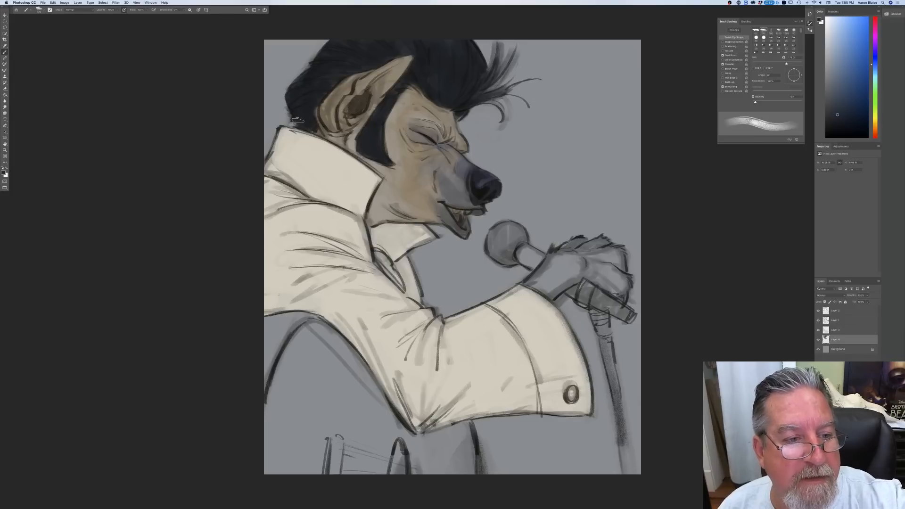
mouse_move(325, 92)
mouse_down()
mouse_move(309, 101)
mouse_move(295, 86)
mouse_move(306, 68)
mouse_up()
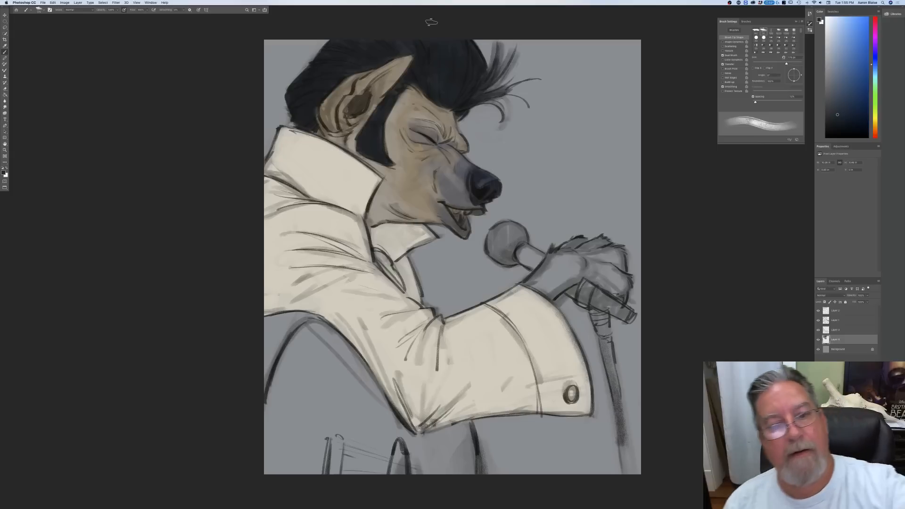
Step: Sample the face's muted brown and paint the hand gripping the microphone, from the fingers and knuckles to the wrist at the cuff
click(3, 173)
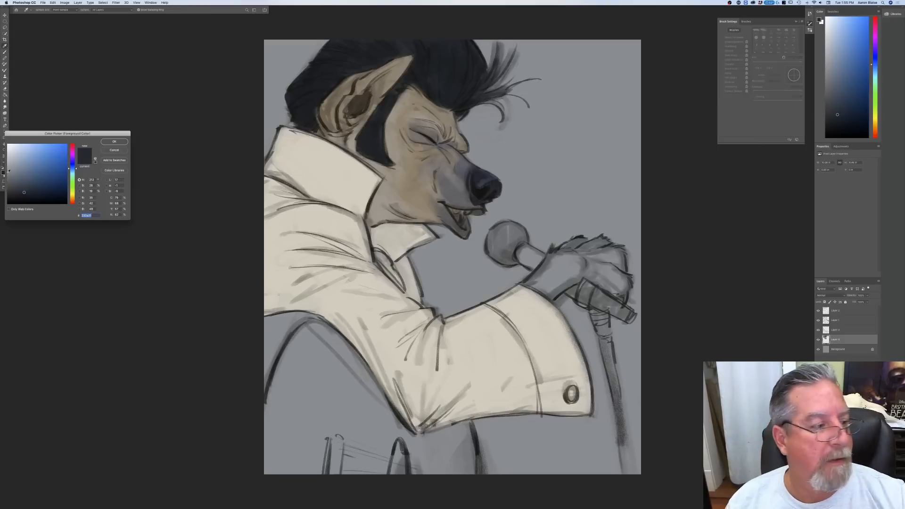
click(377, 187)
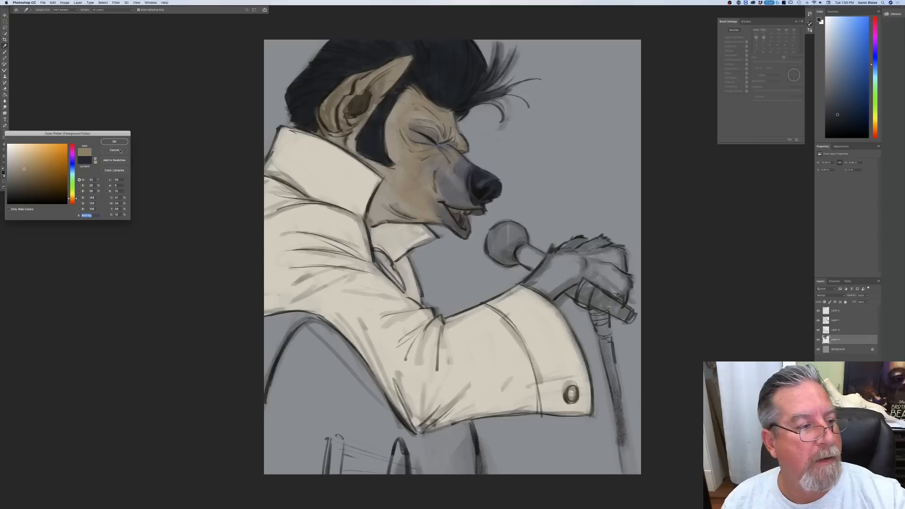
key(Return)
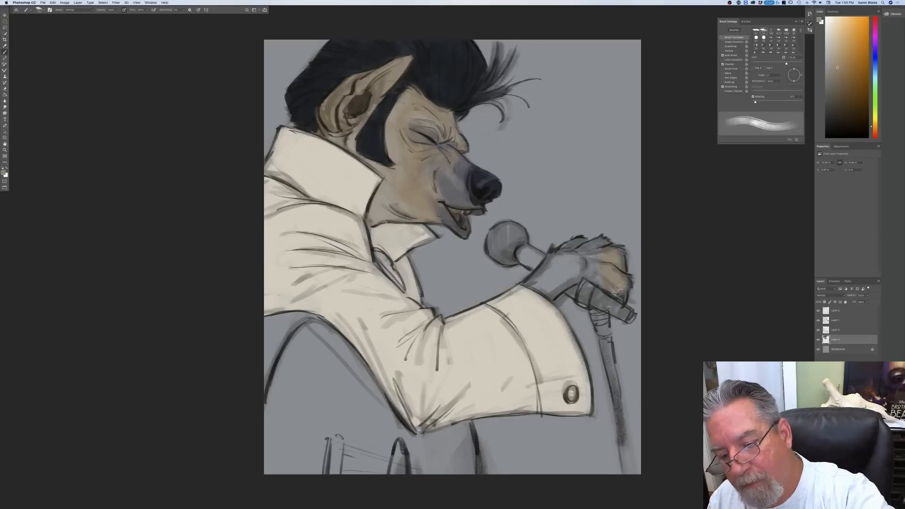
mouse_move(622, 276)
mouse_down()
mouse_move(596, 271)
mouse_move(592, 248)
mouse_move(604, 246)
mouse_move(573, 241)
mouse_up()
mouse_move(572, 279)
mouse_down()
mouse_move(557, 258)
mouse_move(555, 276)
mouse_move(579, 266)
mouse_move(593, 280)
mouse_move(574, 276)
mouse_move(545, 296)
mouse_move(557, 259)
mouse_move(546, 264)
mouse_up()
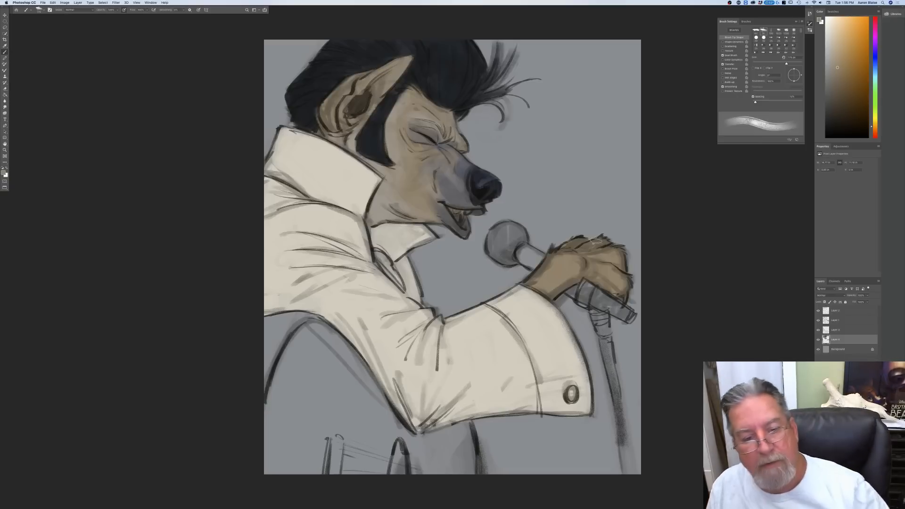
Step: Sample the muzzle colour near the mouth, darken it to a charcoal grey, and shrink the brush for the mouth details
click(4, 173)
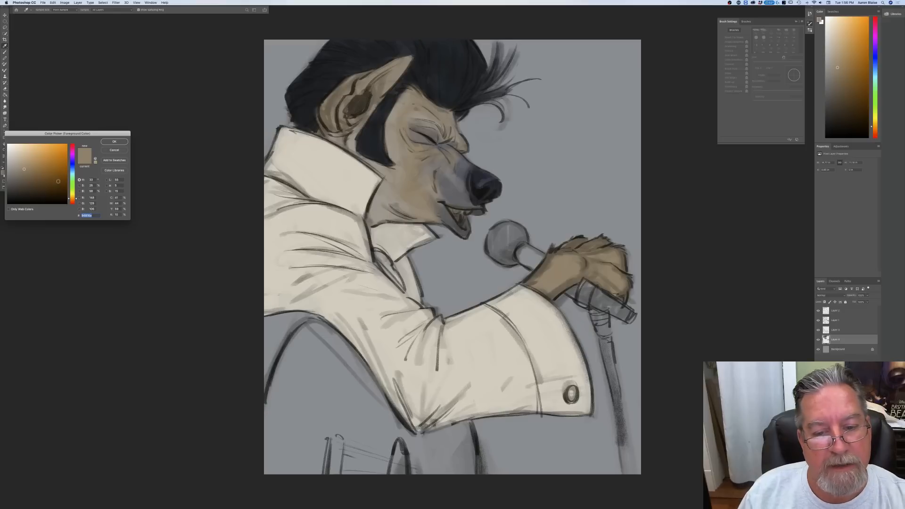
click(455, 199)
click(16, 188)
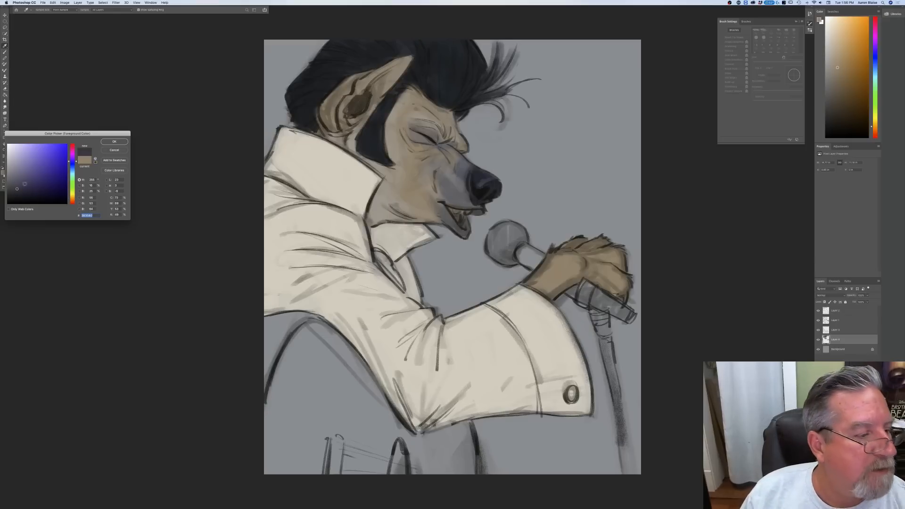
key(Return)
key(bracketleft)
key(bracketleft)
key(bracketleft)
key(bracketleft)
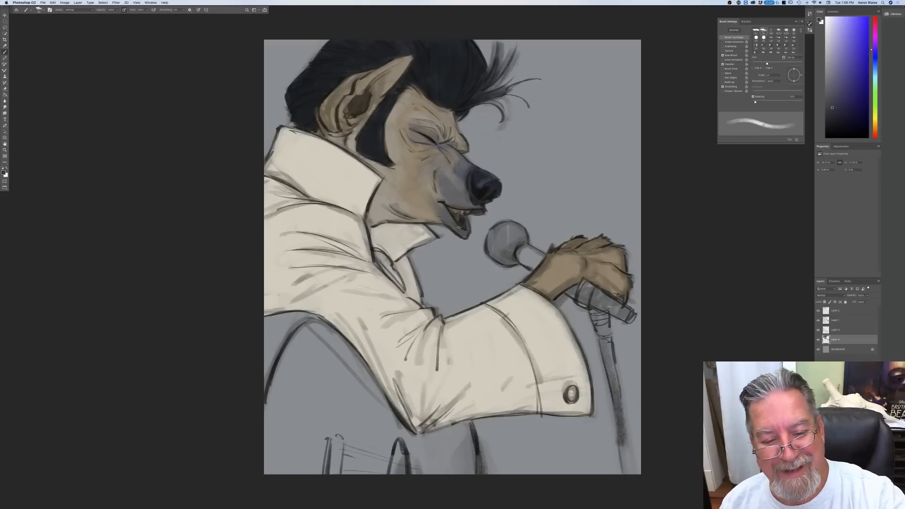
Step: Set the foreground colour to a pale greyish beige and touch in the teeth inside the open mouth
click(4, 173)
click(72, 198)
click(18, 160)
key(Return)
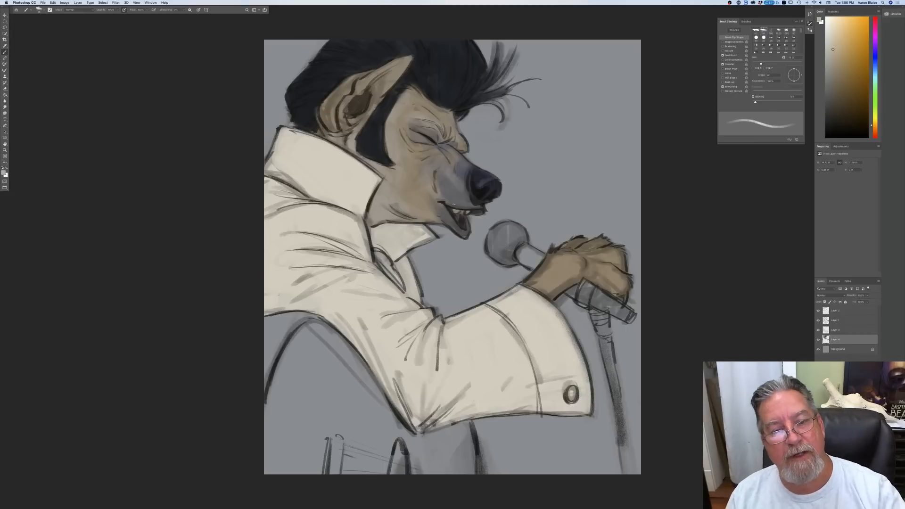
Step: Enlarge the brush, sample the eye area's colour, darken it to a warm charcoal, and shade the closed eyelid and socket
key(bracketright)
key(bracketright)
key(bracketright)
key(bracketright)
key(bracketright)
key(bracketright)
key(bracketright)
key(bracketright)
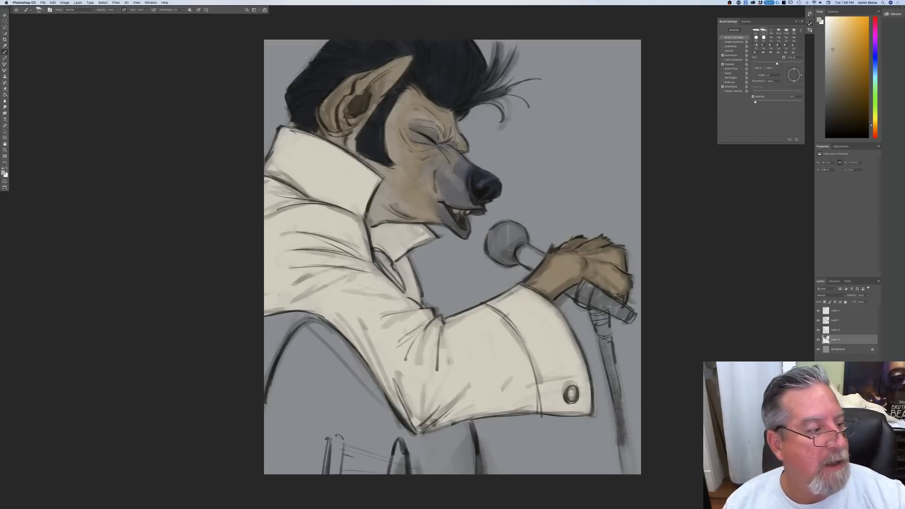
click(4, 172)
click(429, 134)
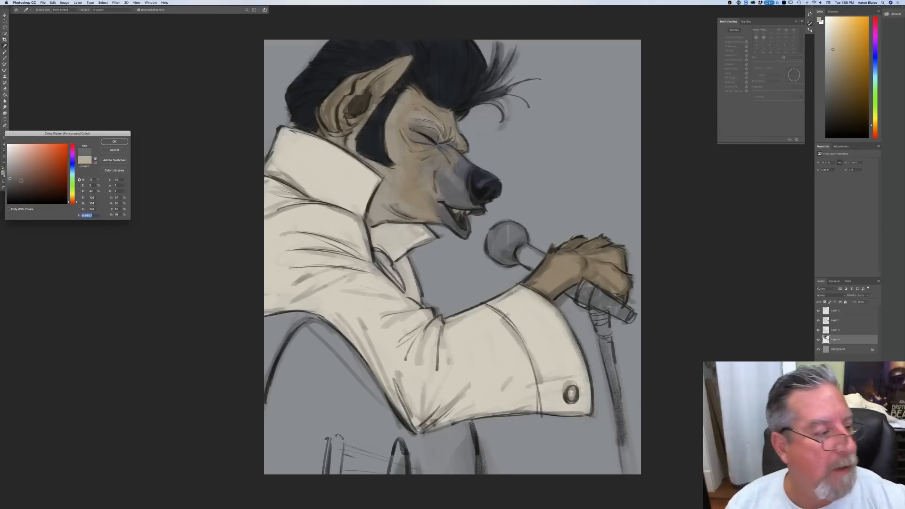
click(11, 188)
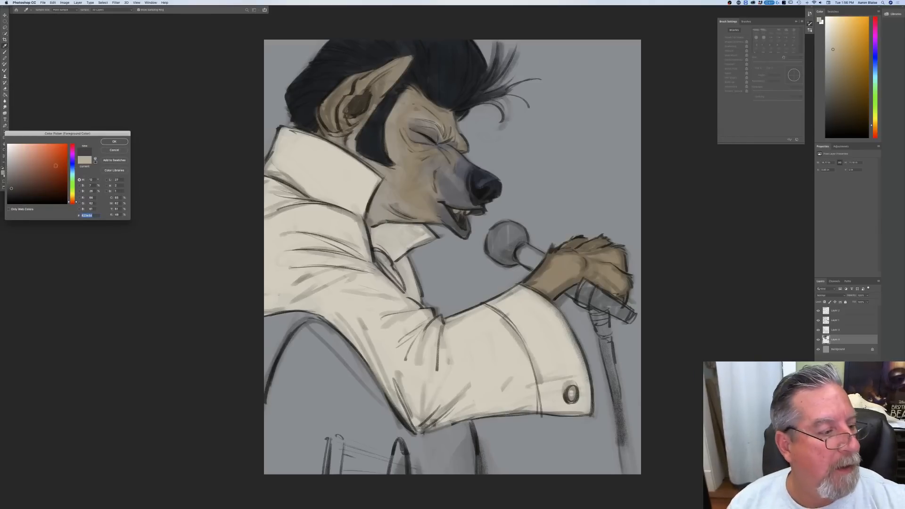
click(124, 141)
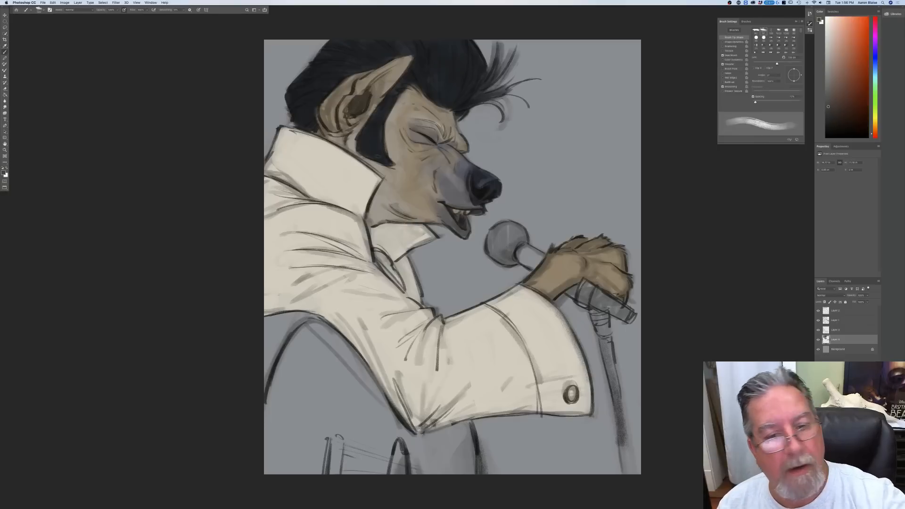
mouse_move(435, 143)
mouse_down()
mouse_move(414, 123)
mouse_move(439, 130)
mouse_move(422, 123)
mouse_up()
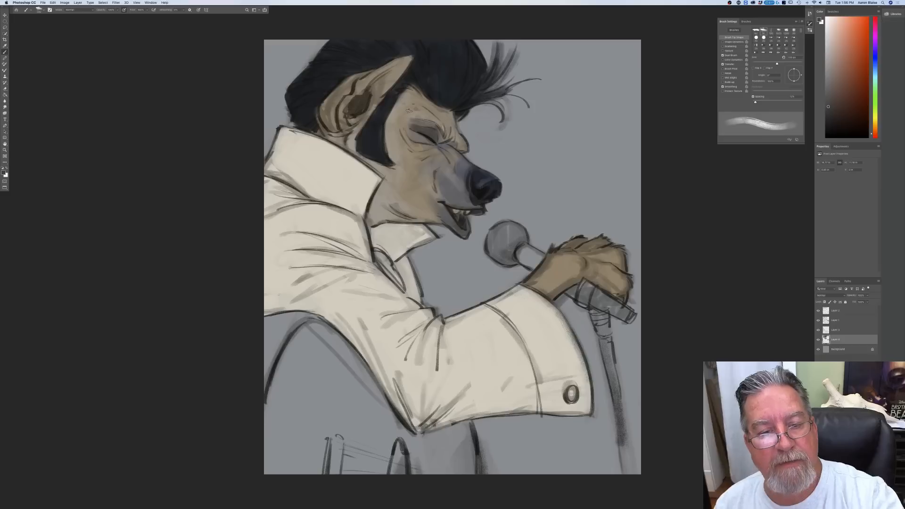
Step: Sample the muzzle's dark blue-grey and, varying the brush size, shade the closed eyelid and the wrist above the cuff
click(3, 173)
click(462, 172)
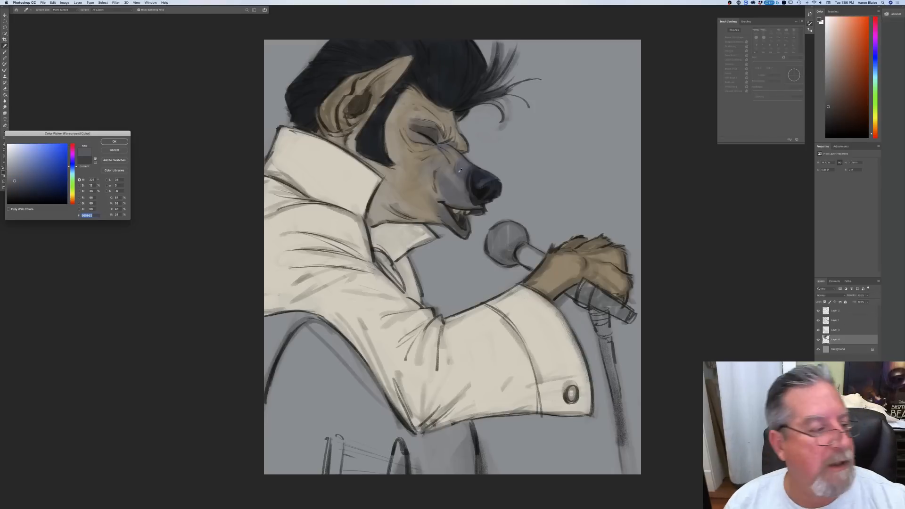
key(Return)
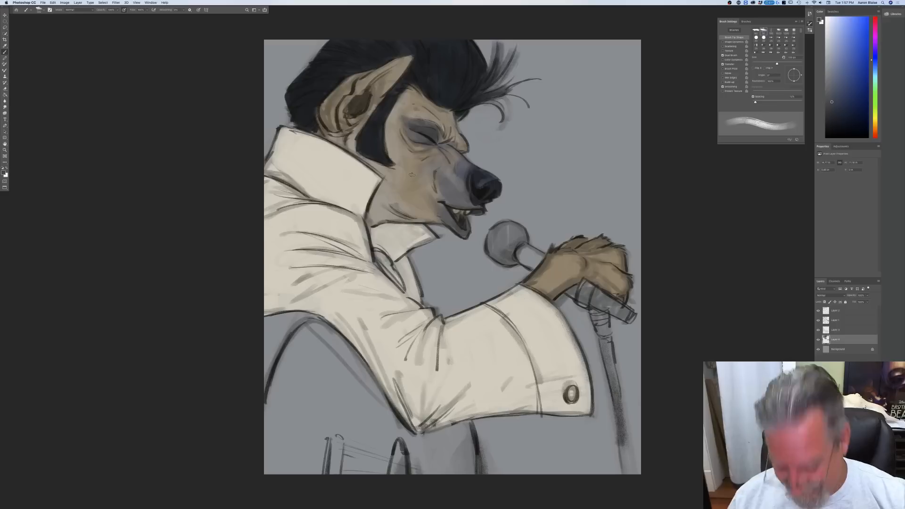
key(bracketright)
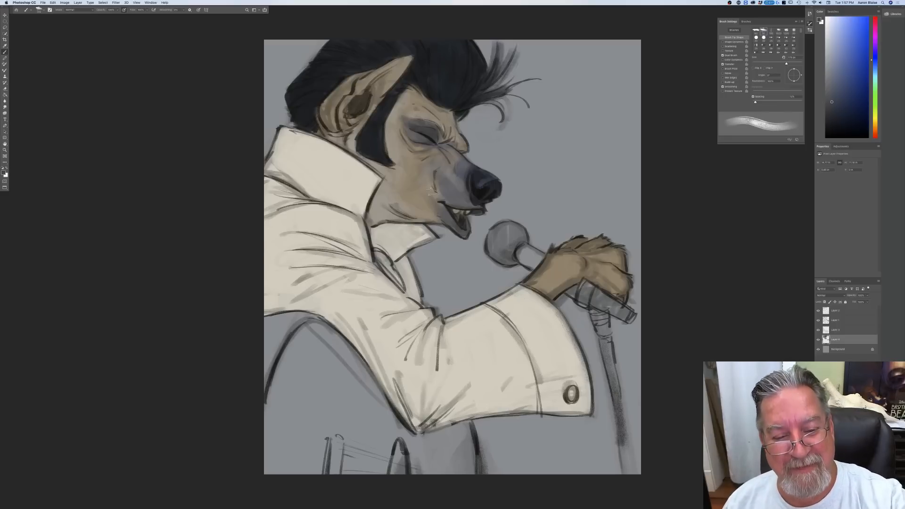
key(bracketleft)
key(bracketleft)
key(bracketleft)
key(bracketleft)
key(bracketleft)
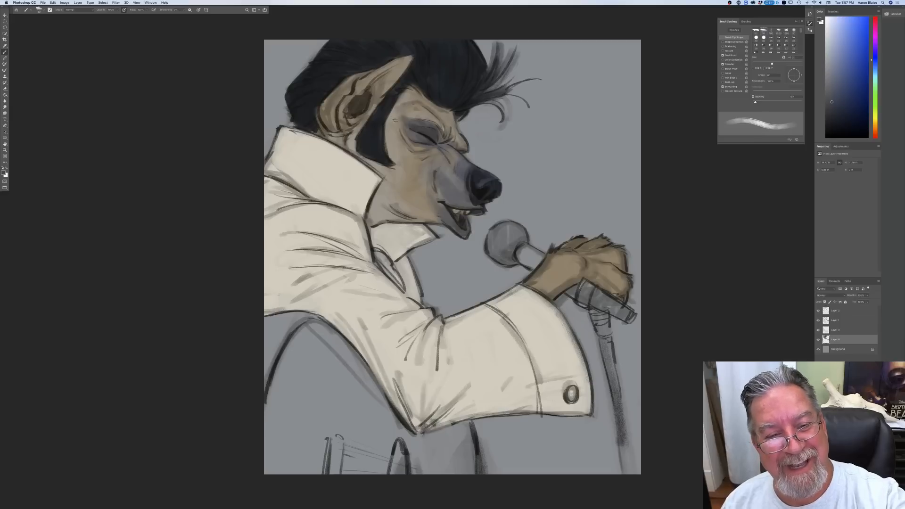
key(bracketright)
key(bracketright)
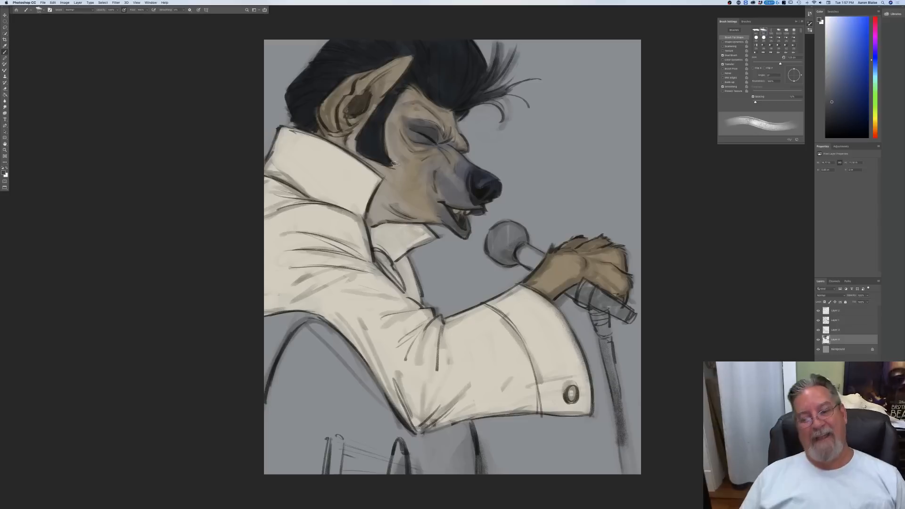
mouse_move(563, 278)
mouse_down()
mouse_move(571, 276)
mouse_move(544, 284)
mouse_up()
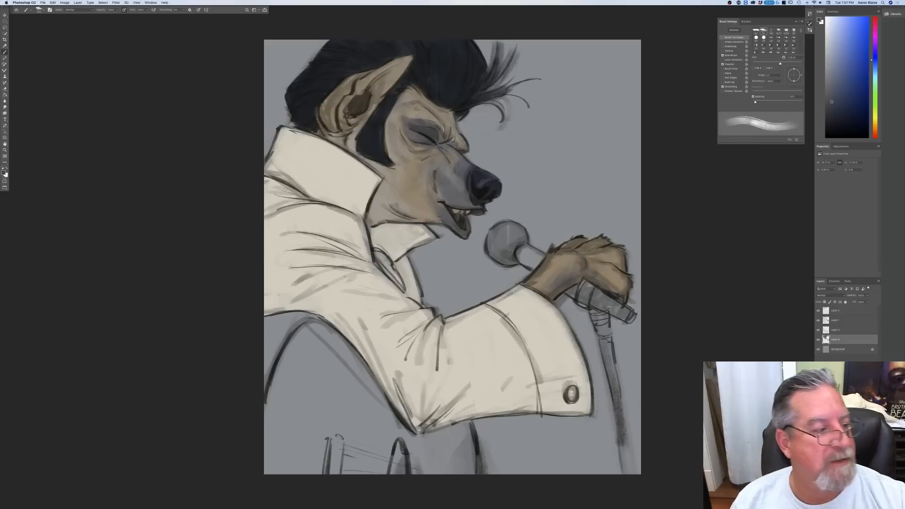
Step: Sample the wrist's tan and shift it to a very dark reddish brown as the foreground colour
click(3, 173)
click(556, 258)
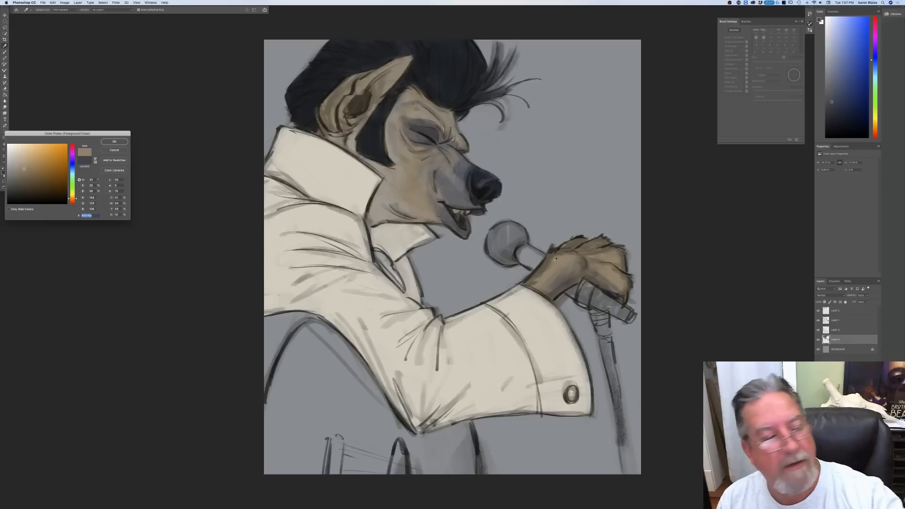
click(113, 142)
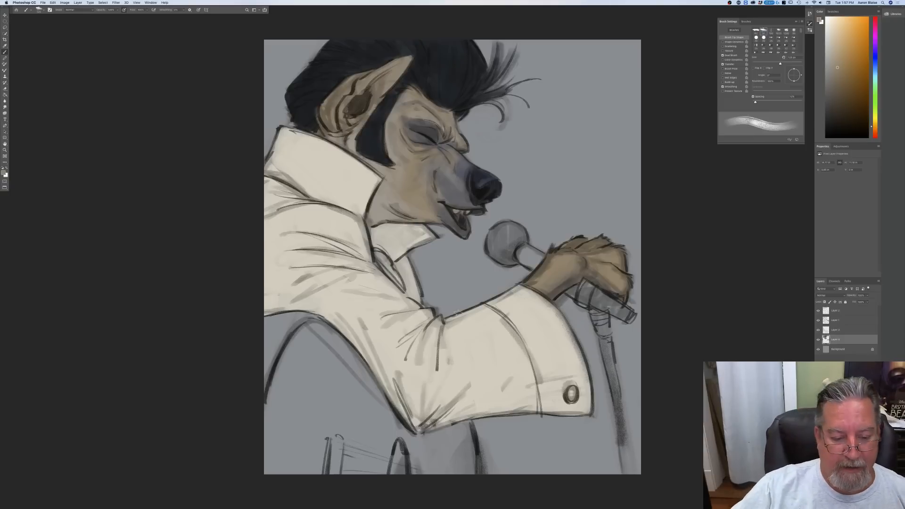
click(4, 175)
click(31, 196)
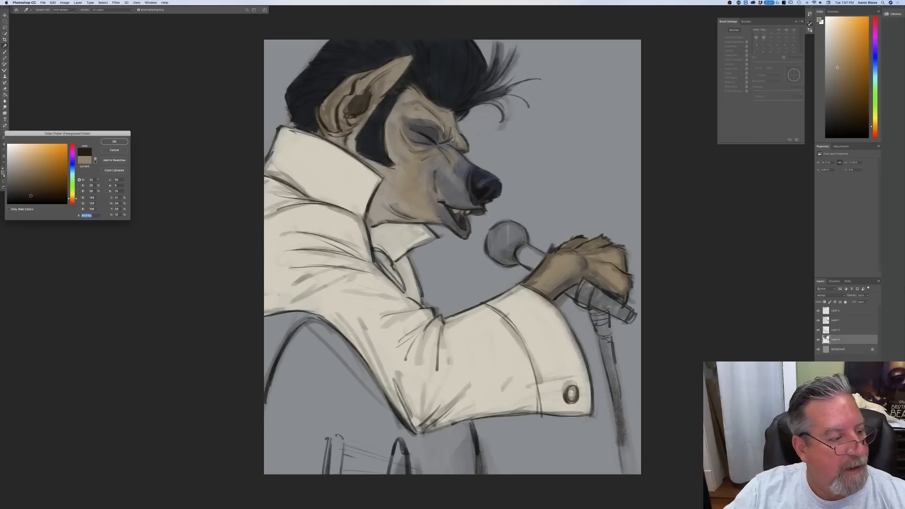
drag(73, 201, 73, 202)
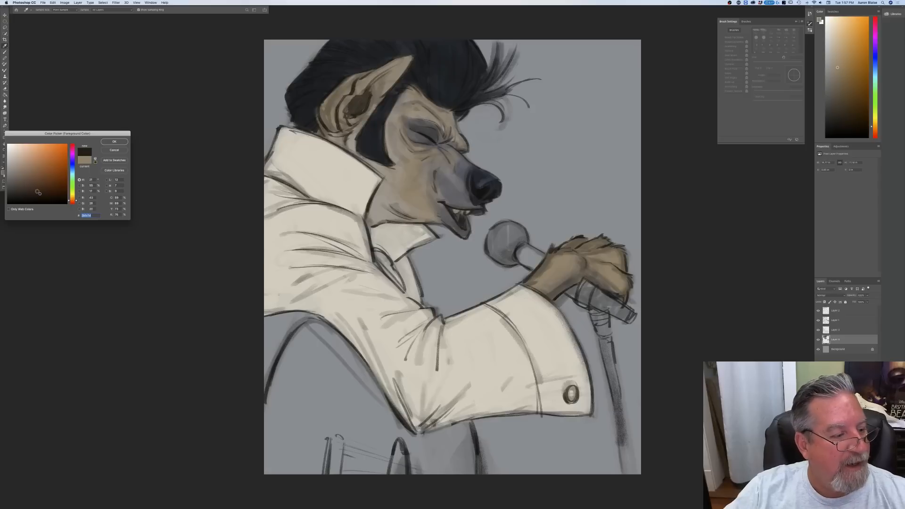
click(37, 192)
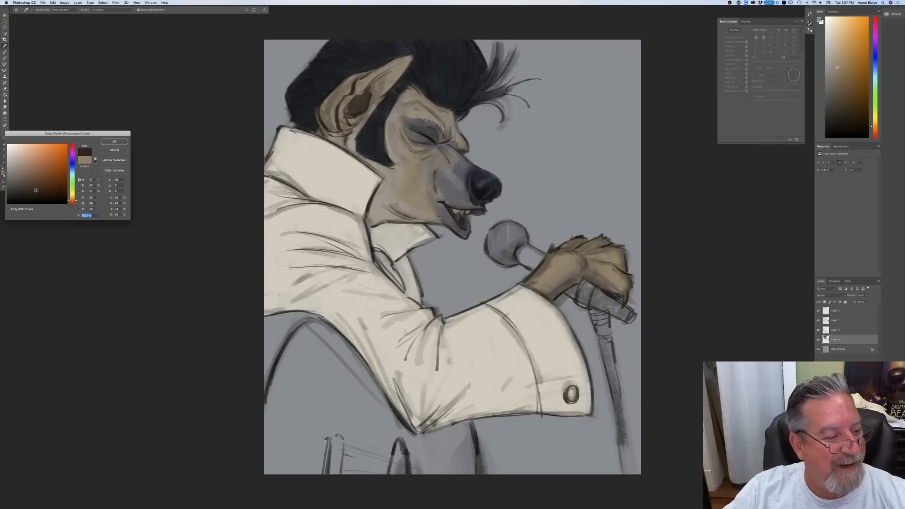
click(113, 142)
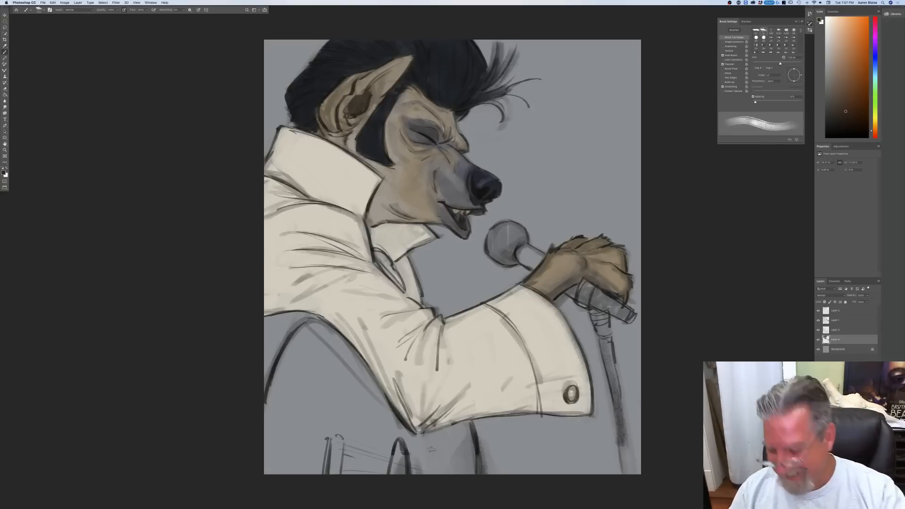
Step: Add a new layer directly above the background and start blocking in the shape below the elbow with dark brown
click(838, 349)
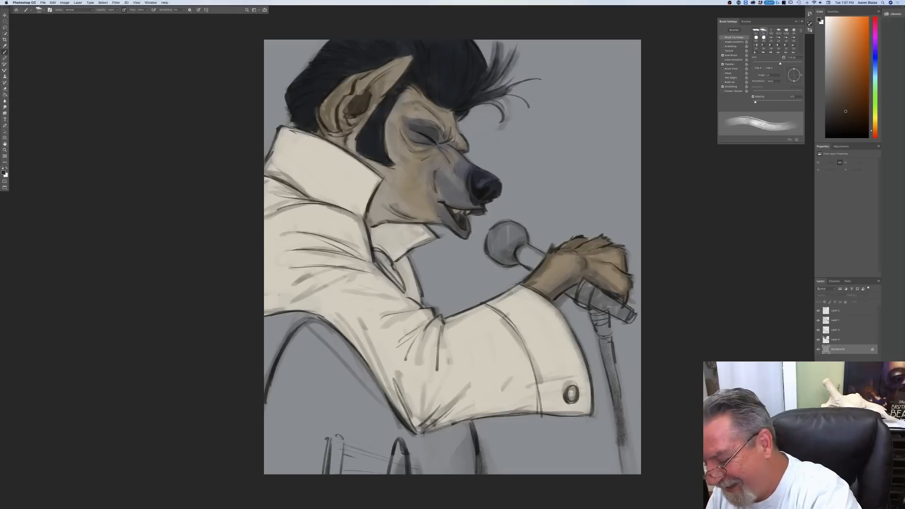
click(868, 506)
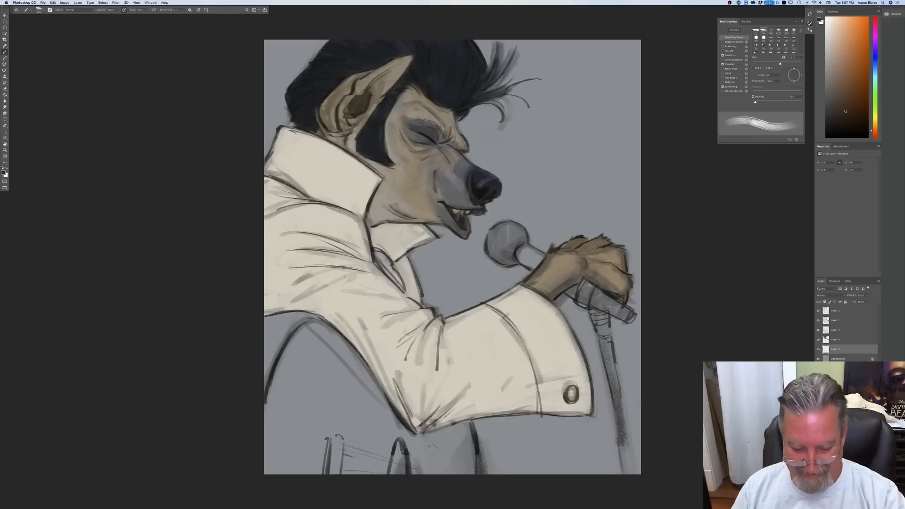
key(bracketright)
key(bracketright)
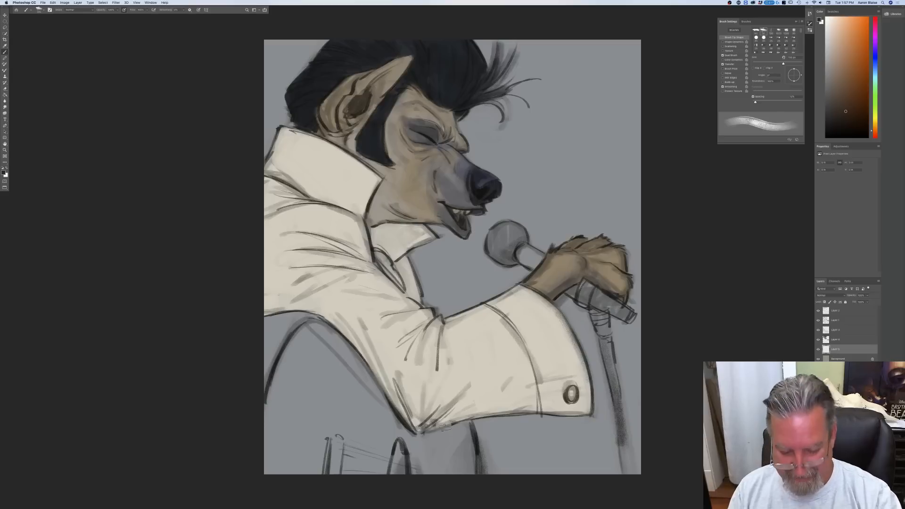
mouse_move(464, 419)
mouse_down()
mouse_move(468, 473)
mouse_move(452, 472)
mouse_move(441, 426)
mouse_move(429, 474)
mouse_move(415, 484)
mouse_move(402, 430)
mouse_up()
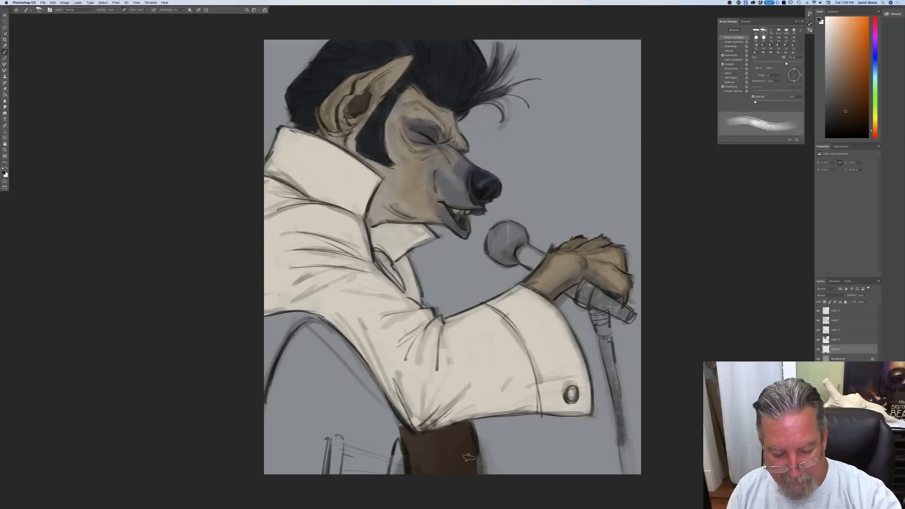
Step: Enlarge the brush and fill the rest of the area beneath the sleeve with dark brown, out to the canvas edges
mouse_move(468, 458)
mouse_down()
mouse_move(409, 453)
mouse_move(342, 349)
mouse_move(337, 471)
mouse_move(355, 484)
mouse_move(322, 432)
mouse_up()
key(bracketright)
key(bracketright)
key(bracketright)
mouse_move(317, 394)
mouse_down()
mouse_move(334, 386)
mouse_move(314, 338)
mouse_move(346, 361)
mouse_move(315, 325)
mouse_move(334, 402)
mouse_move(295, 414)
mouse_move(253, 374)
mouse_move(273, 453)
mouse_move(268, 486)
mouse_up()
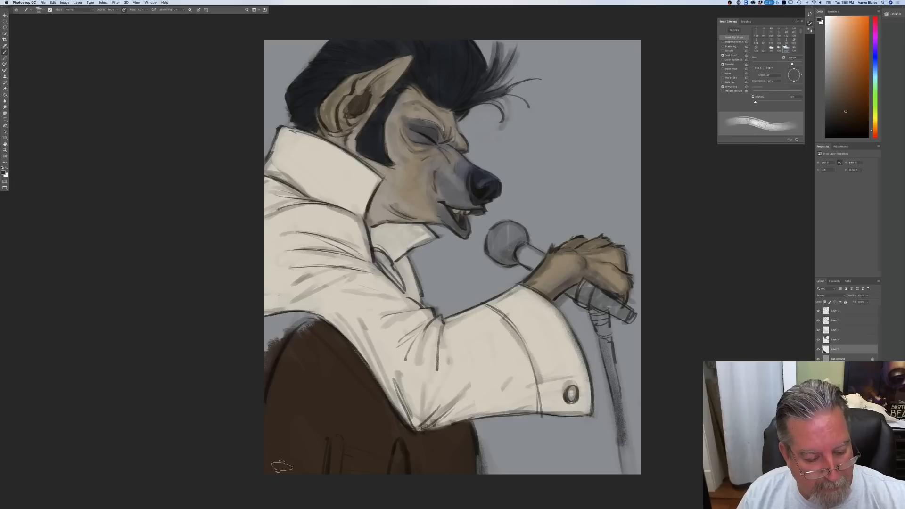
mouse_move(290, 335)
mouse_down()
mouse_move(325, 327)
mouse_move(258, 327)
mouse_move(276, 349)
mouse_move(268, 332)
mouse_up()
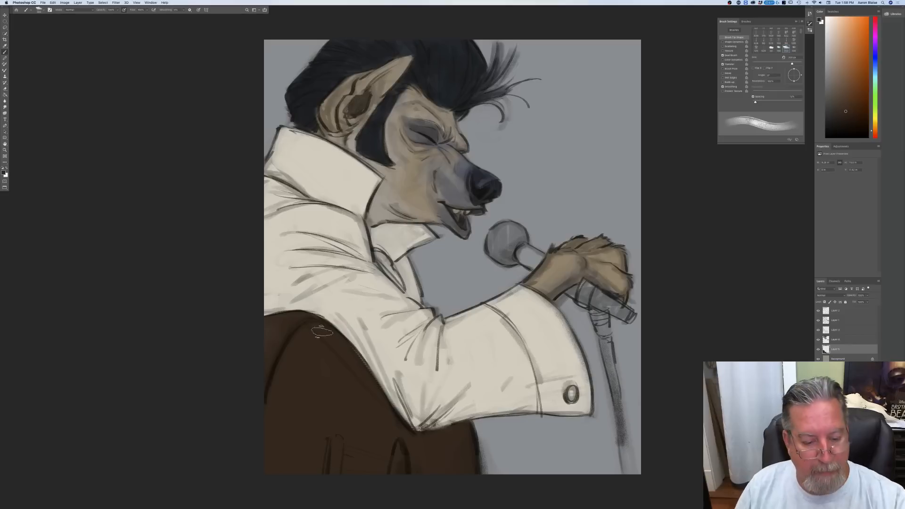
Step: Activate the third layer from the top, sample the cheek's tan, and shift it to a medium reddish brown
click(4, 172)
click(120, 142)
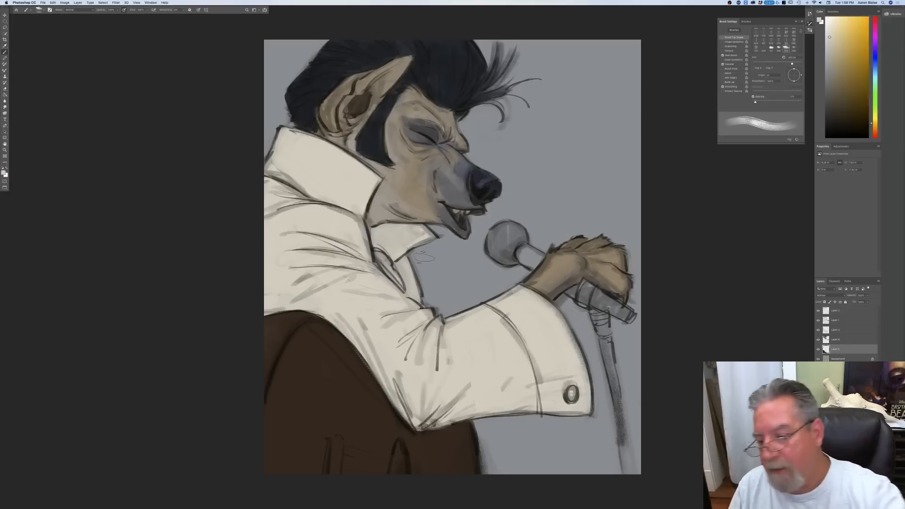
click(827, 331)
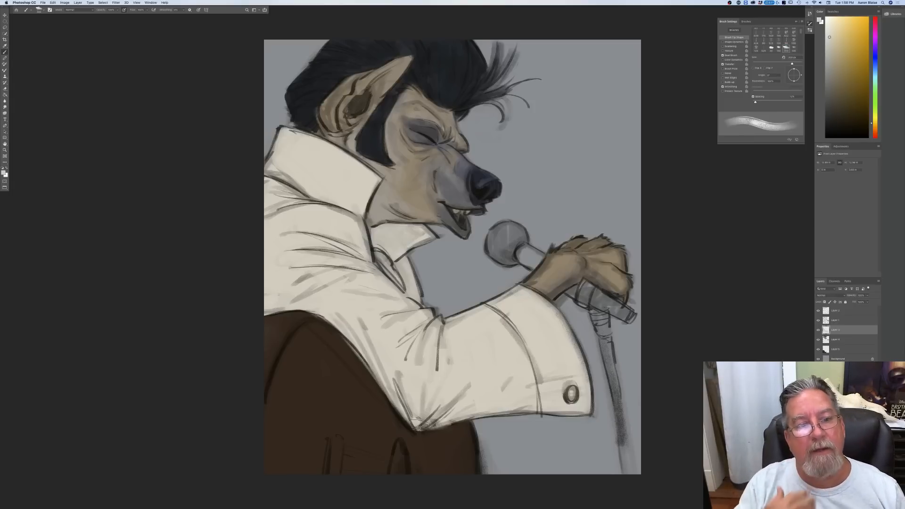
click(4, 172)
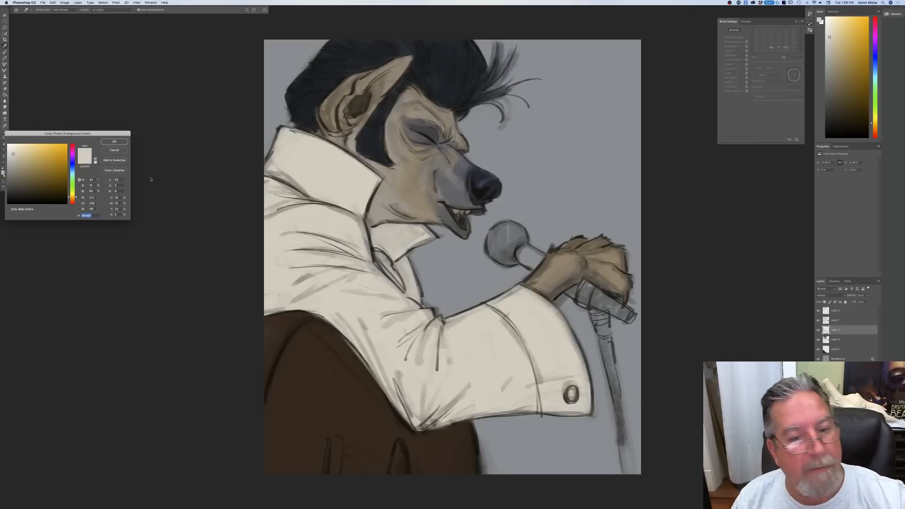
click(418, 175)
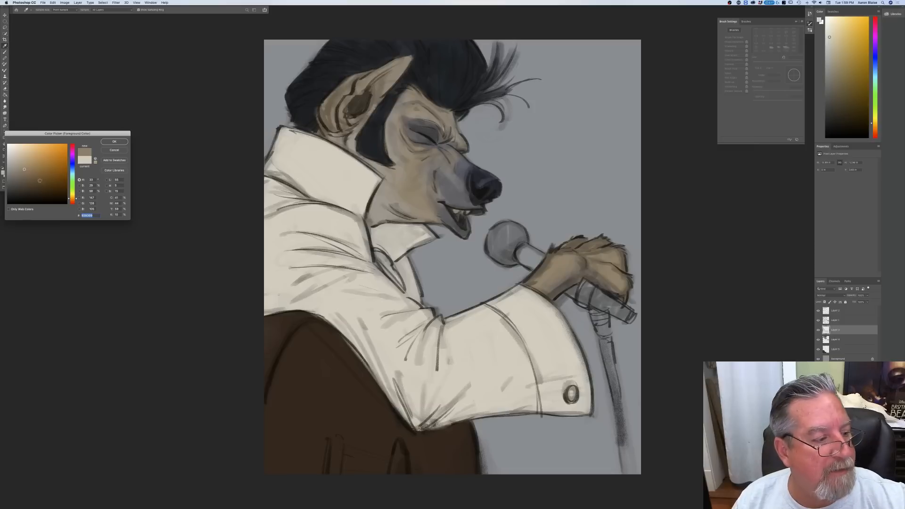
drag(72, 201, 73, 202)
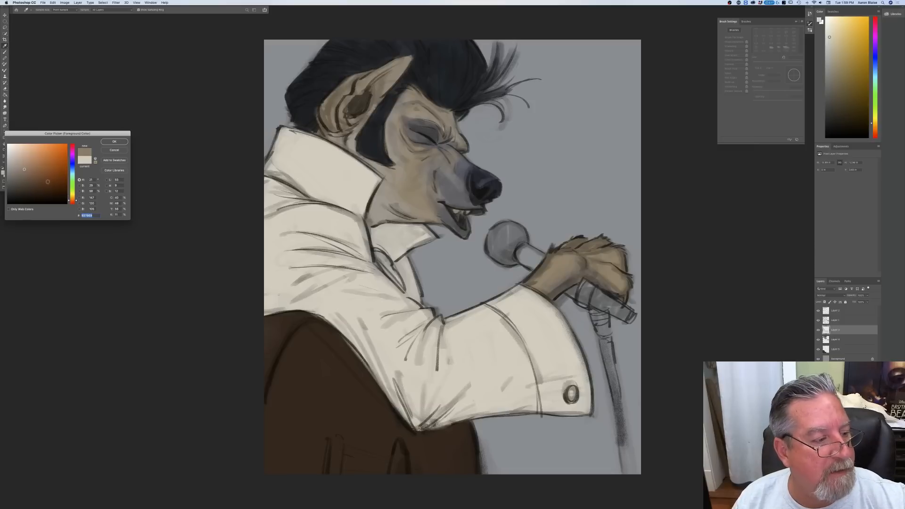
click(113, 142)
Step: Bring the reference photos back into view, shrink the brush, and tint the ear's outer rim and the brow reddish brown
key(f)
key(f)
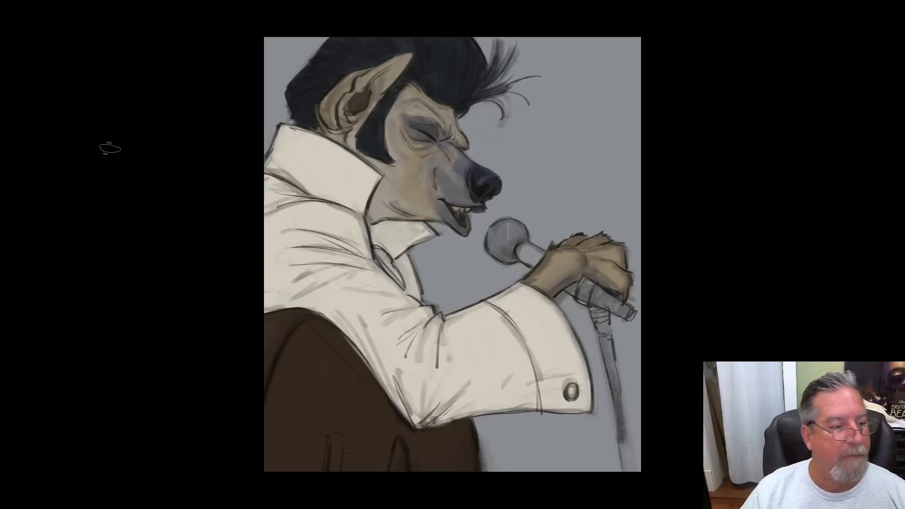
key(f)
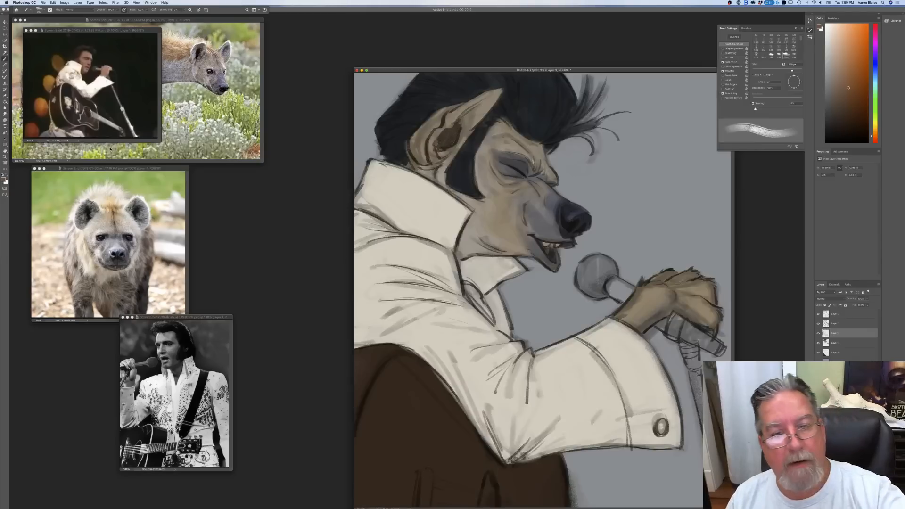
key(bracketleft)
key(bracketleft)
key(bracketleft)
key(bracketleft)
key(bracketleft)
drag(416, 147, 441, 114)
drag(428, 159, 423, 137)
drag(453, 109, 435, 117)
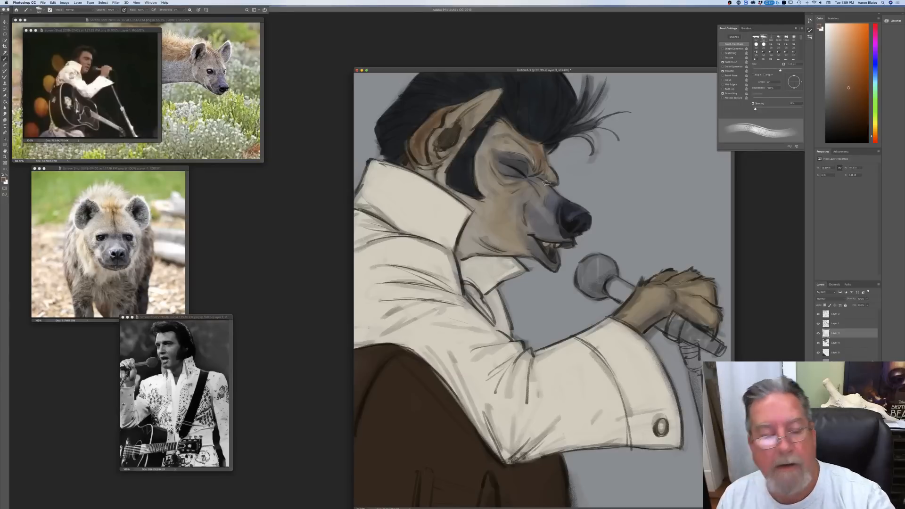
Step: Adjust the brush size and glaze reddish brown over the cheek and the side of the muzzle
key(bracketright)
key(bracketright)
key(bracketright)
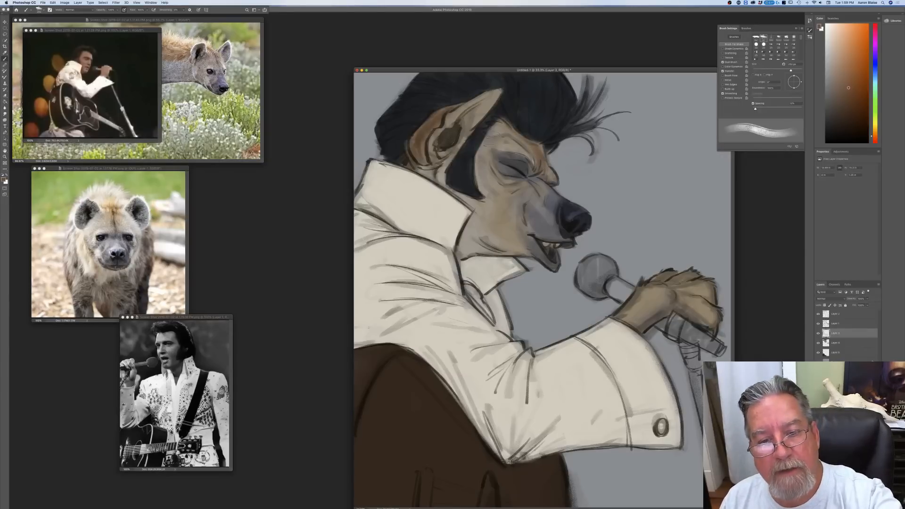
key(bracketleft)
key(bracketleft)
key(bracketleft)
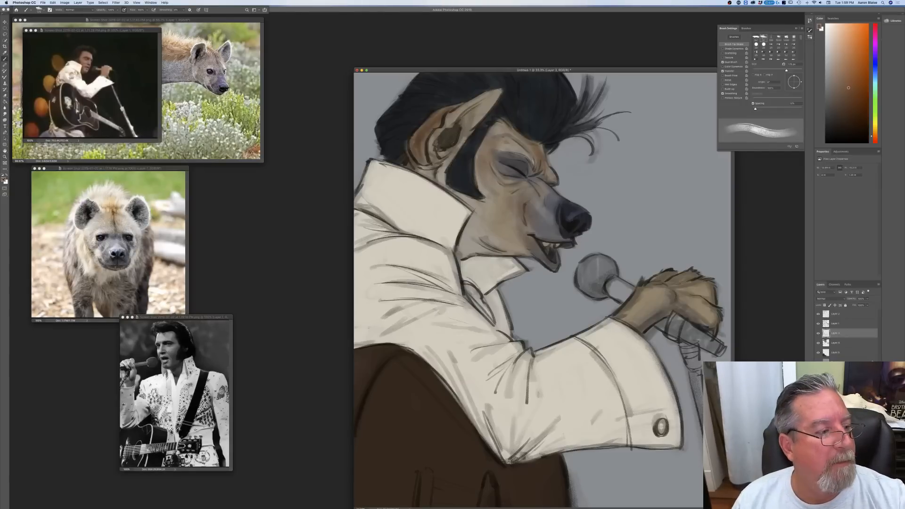
Step: Sample the ear's tan, lighten it to a pale beige, and highlight the inside of the ear
click(3, 179)
click(475, 121)
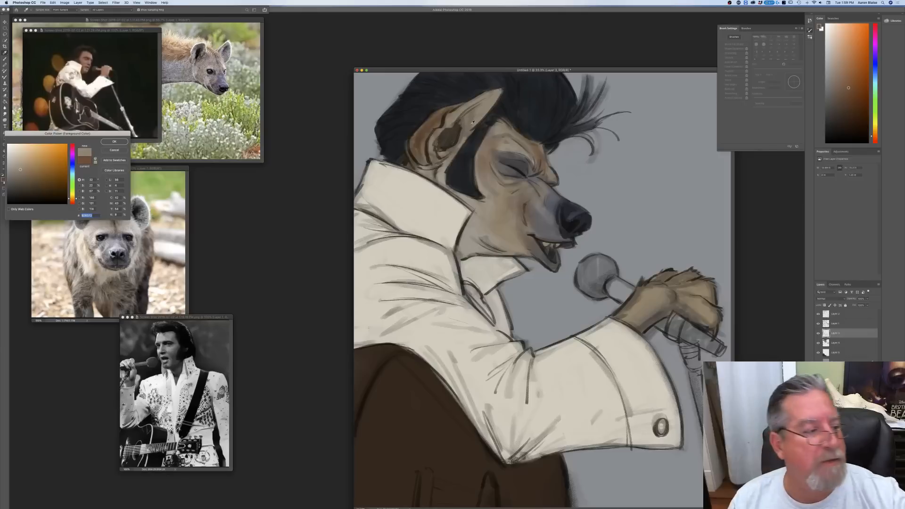
click(15, 156)
click(108, 142)
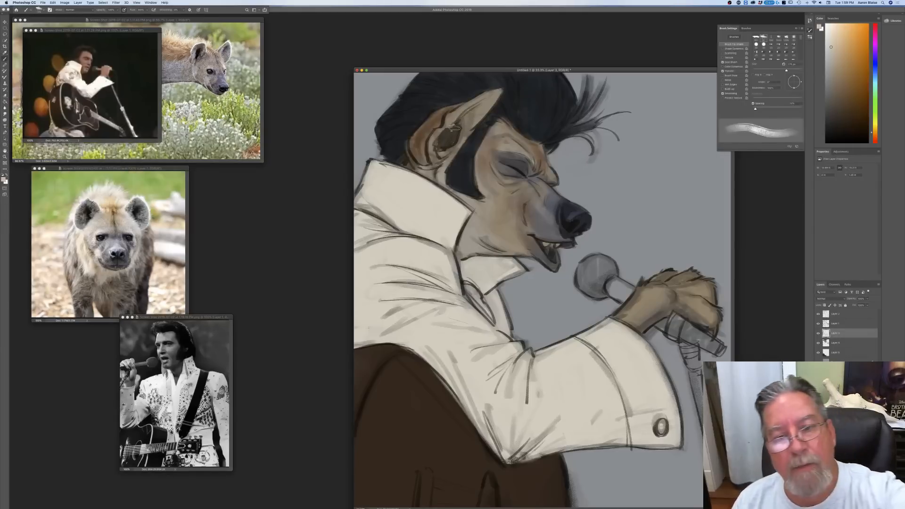
drag(478, 103, 439, 145)
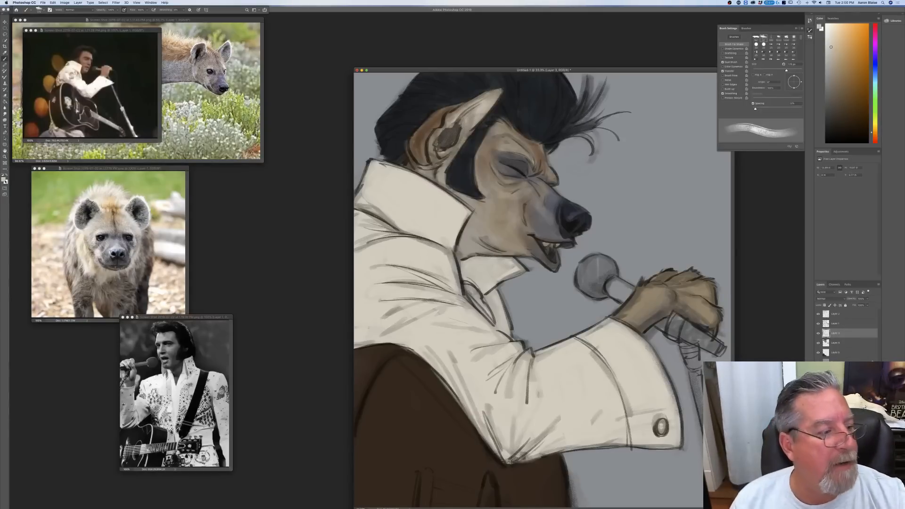
Step: Sample a dark grey from the front-facing hyena photo and, varying the brush size, darken the muzzle behind the nose
click(4, 180)
click(134, 209)
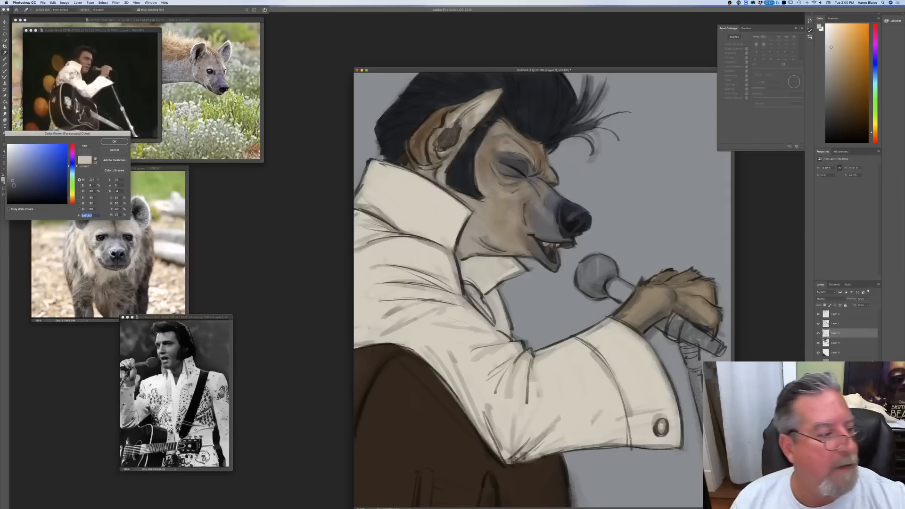
click(114, 141)
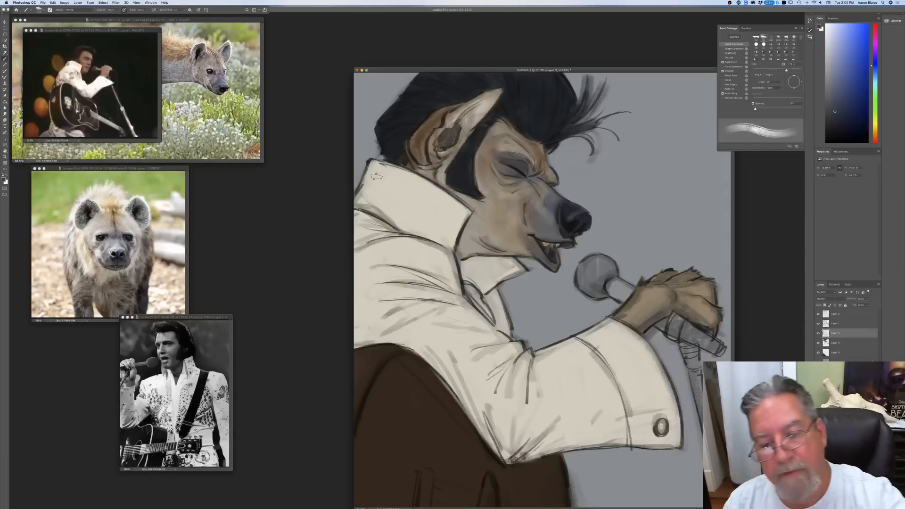
key(bracketleft)
key(bracketleft)
key(bracketleft)
key(bracketleft)
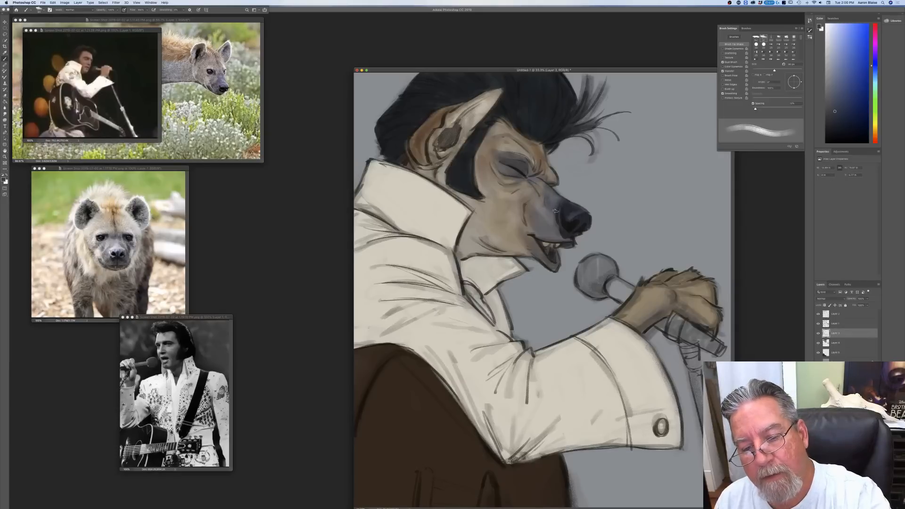
key(bracketright)
key(bracketright)
key(bracketright)
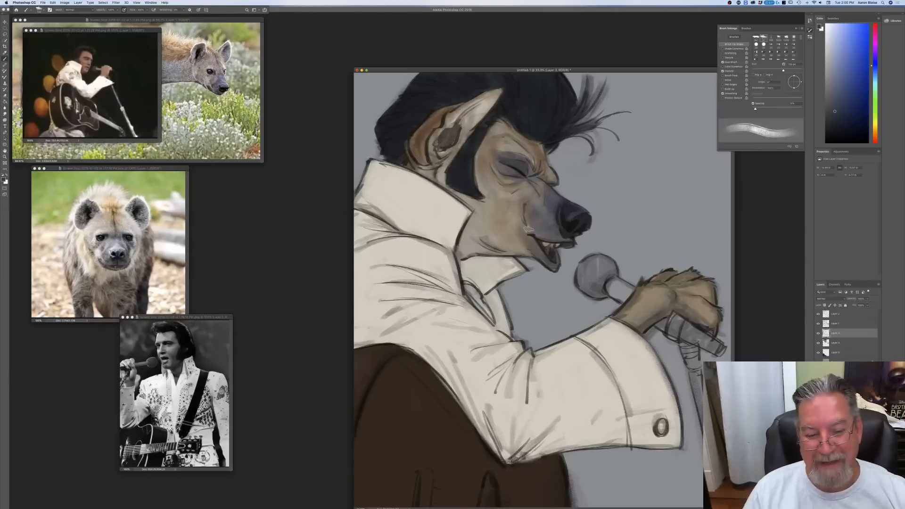
Step: Set the foreground colour to a pale greyish blue, trying warmer and cooler hues before settling on the blue
click(4, 179)
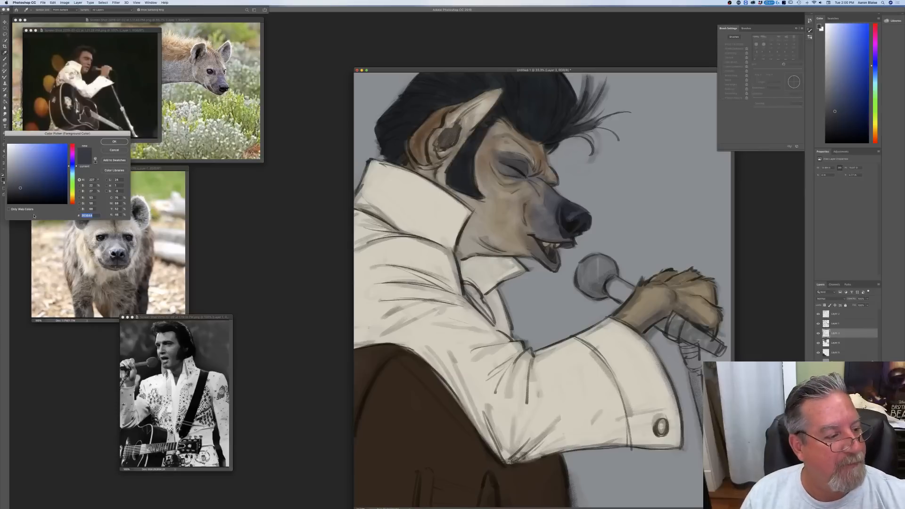
click(15, 154)
click(18, 159)
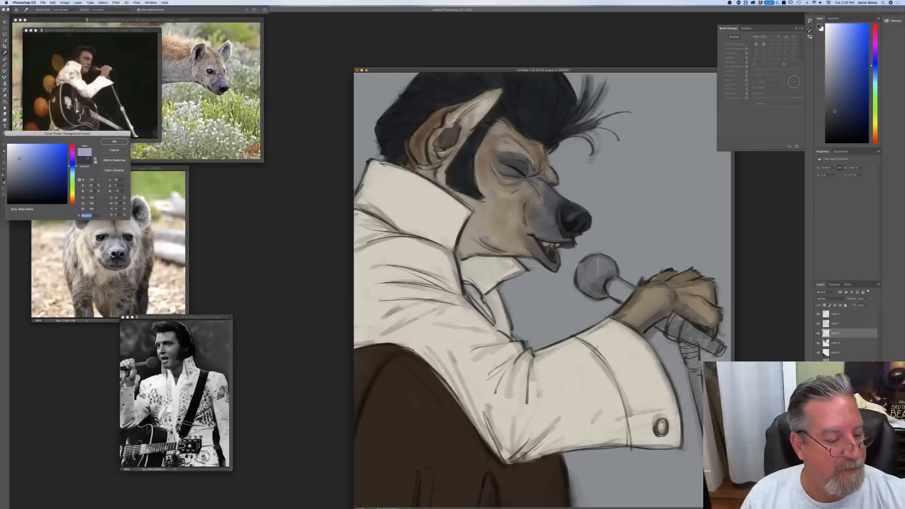
drag(72, 202, 70, 200)
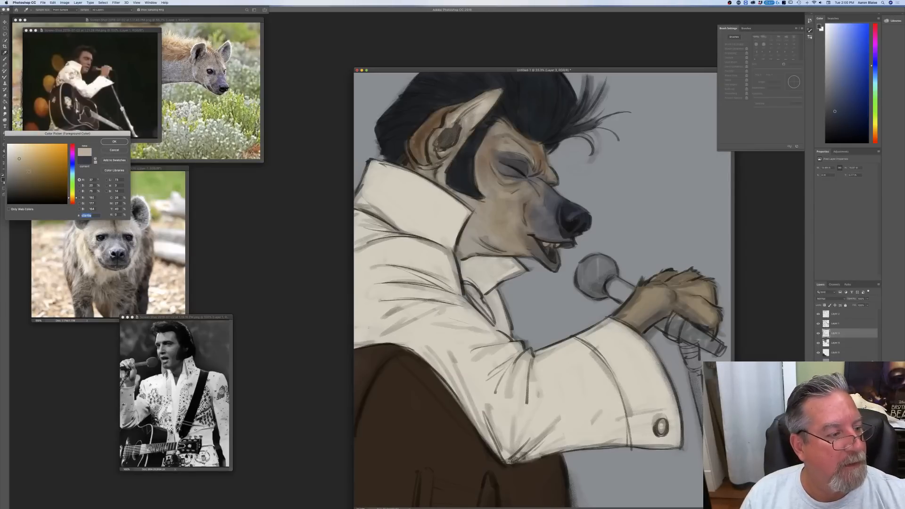
click(72, 171)
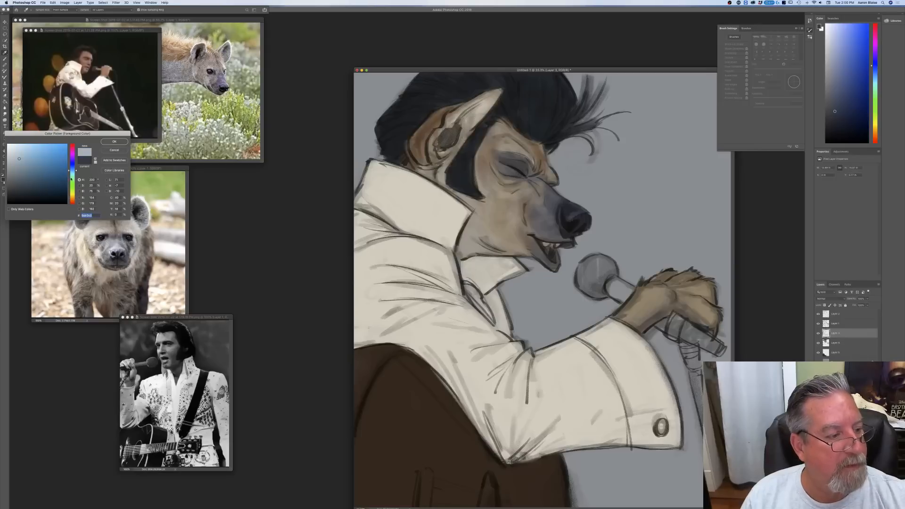
drag(73, 170, 73, 169)
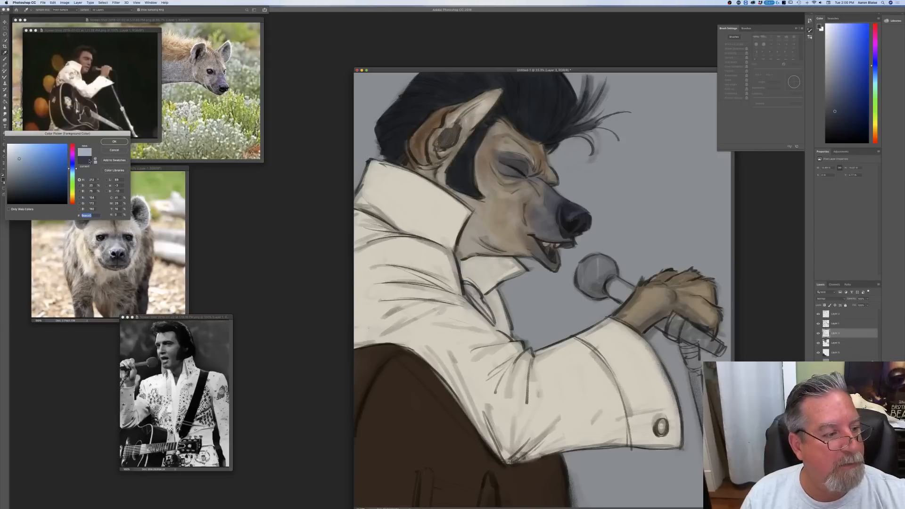
click(111, 142)
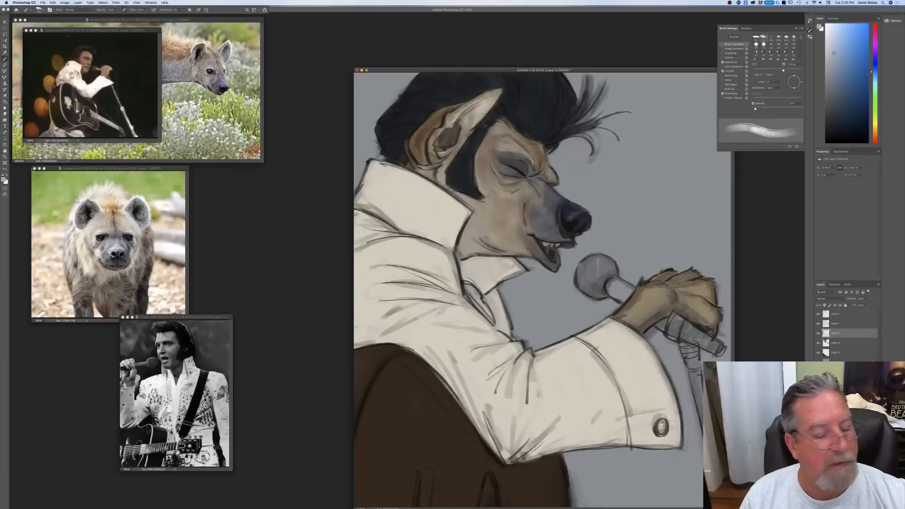
Step: Choose a smooth brush preset and, on a new layer, paint an evenly spaced row of pale blue dots along the collar's upper edge
click(39, 10)
click(40, 57)
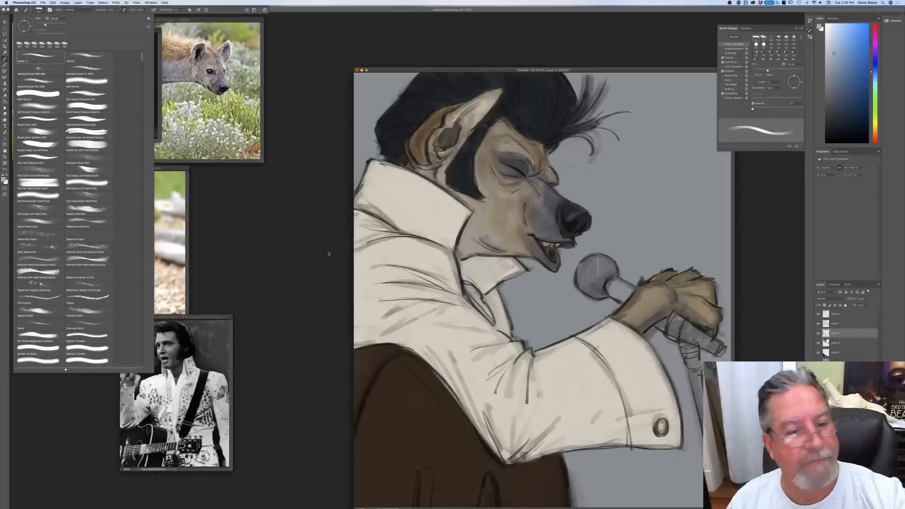
click(333, 239)
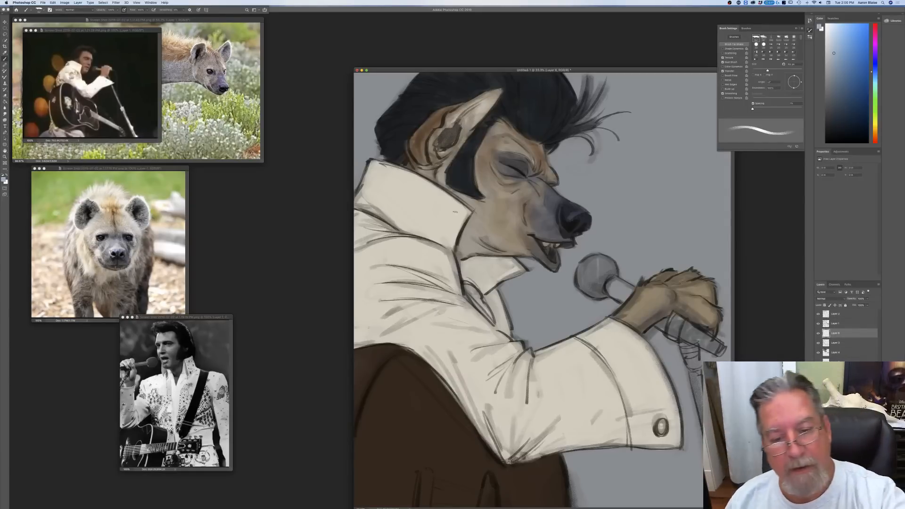
click(442, 200)
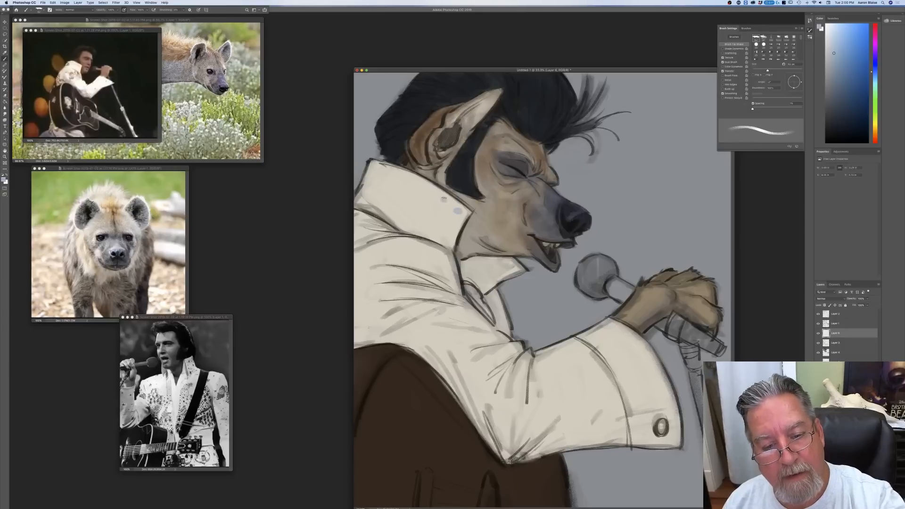
click(426, 189)
click(409, 180)
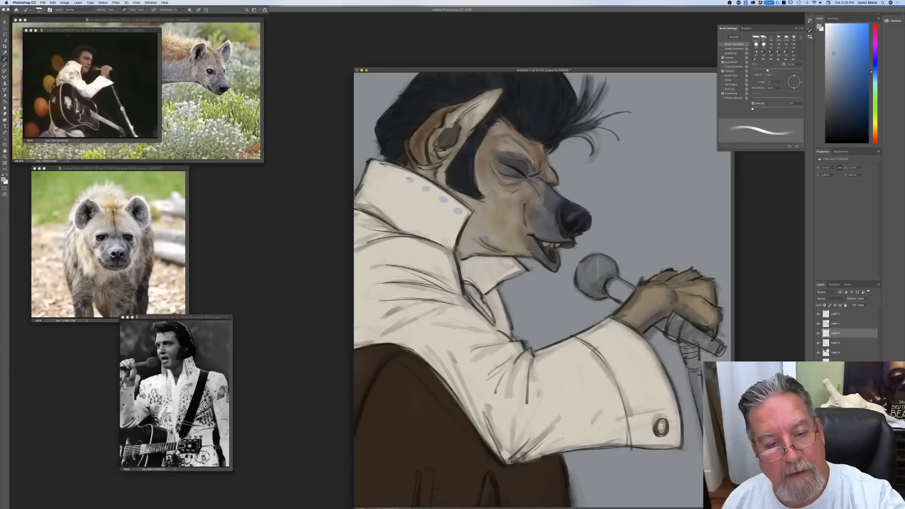
click(391, 173)
click(377, 168)
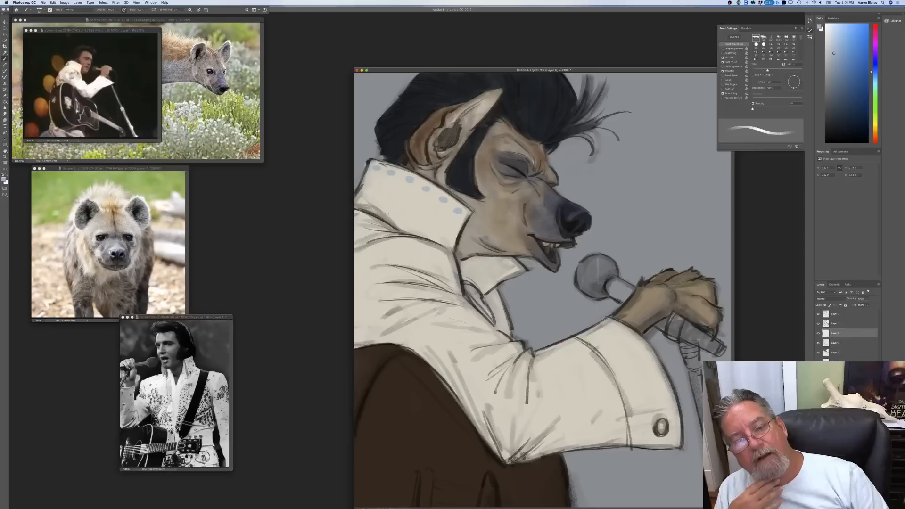
Step: Move the dots' layer to the top of the stack, make brush size follow pen pressure, and paint a filled five-pointed star near the collar's front corner
drag(835, 333, 835, 309)
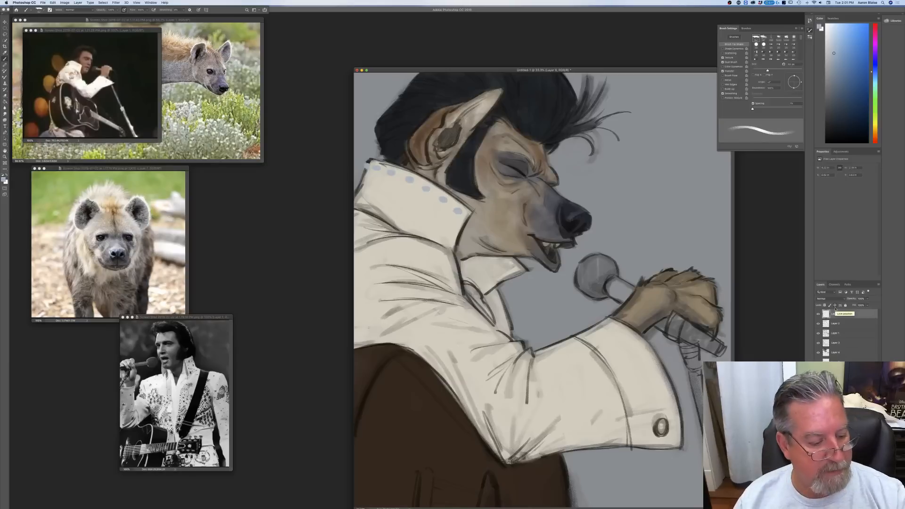
click(199, 9)
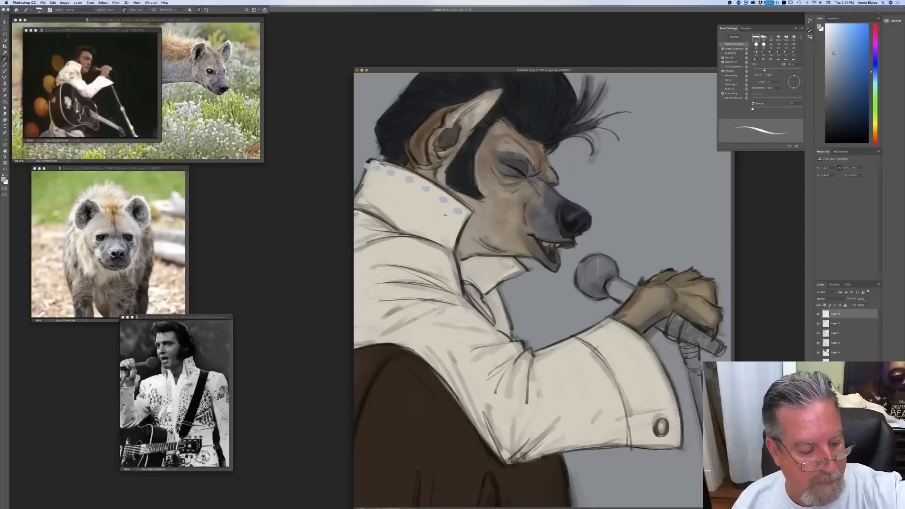
drag(441, 214, 438, 221)
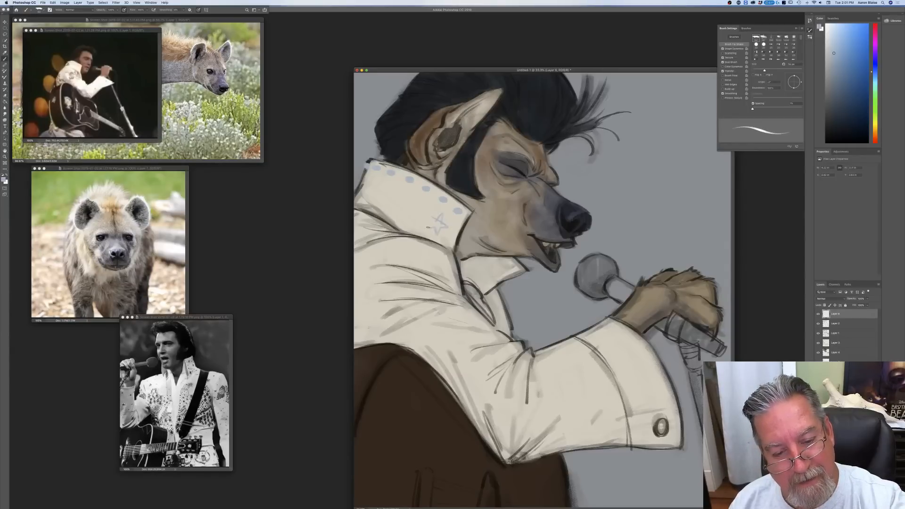
mouse_move(431, 221)
mouse_down()
mouse_move(437, 229)
mouse_move(433, 219)
mouse_up()
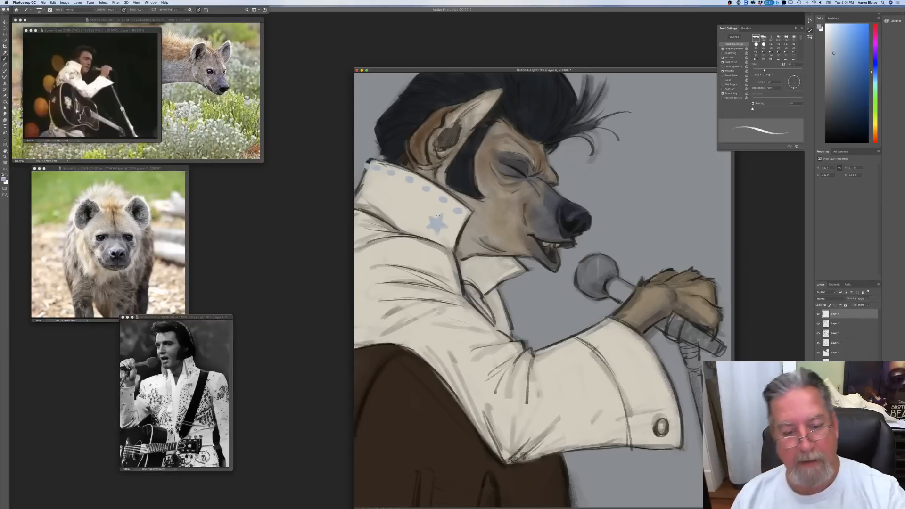
Step: Add a dot and a second filled star farther back on the collar, followed by another dot and a partial star at its rear edge
key(super+equal)
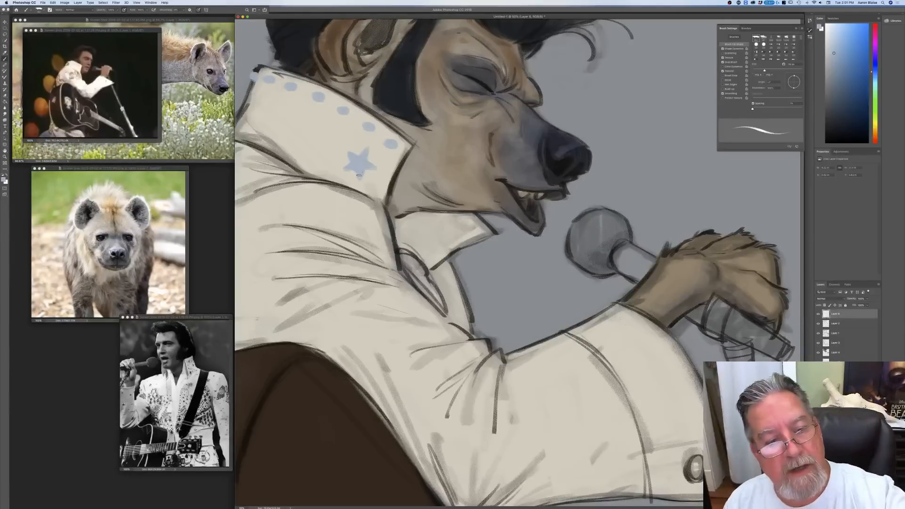
click(328, 142)
drag(302, 130, 293, 124)
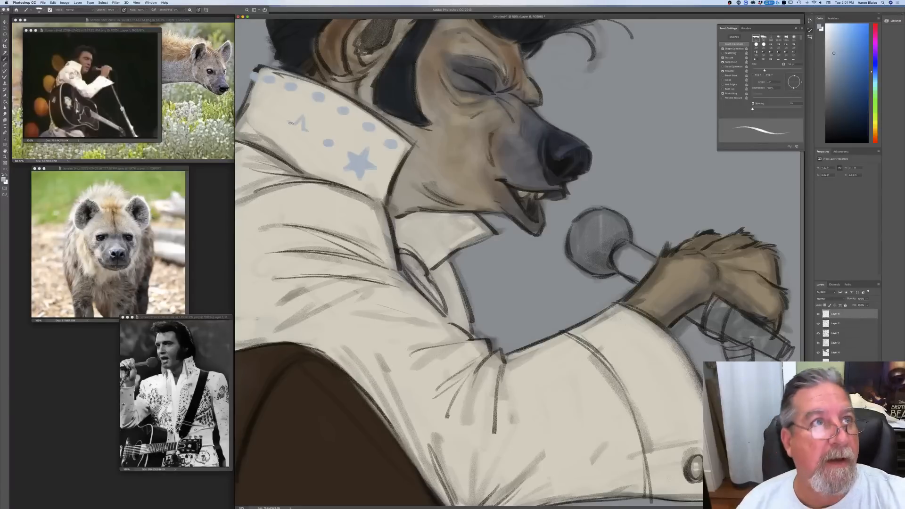
mouse_move(291, 123)
mouse_down()
mouse_move(312, 133)
mouse_move(281, 136)
mouse_move(302, 122)
mouse_move(308, 132)
mouse_move(287, 134)
mouse_move(298, 130)
mouse_up()
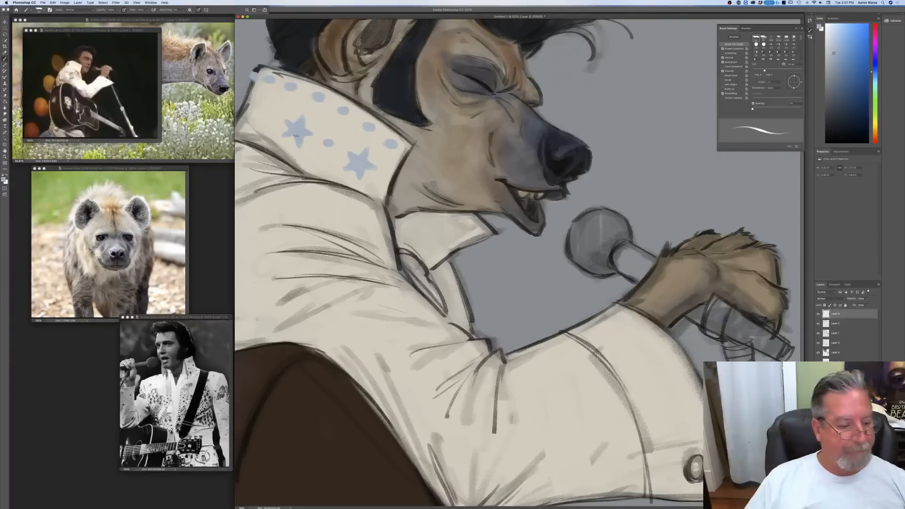
drag(263, 114, 269, 115)
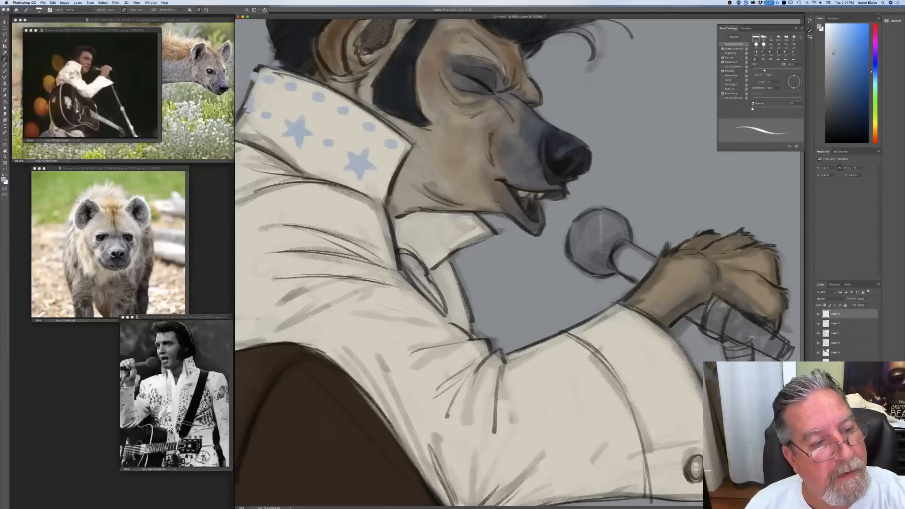
mouse_move(249, 107)
mouse_down()
mouse_move(257, 110)
mouse_move(241, 114)
mouse_up()
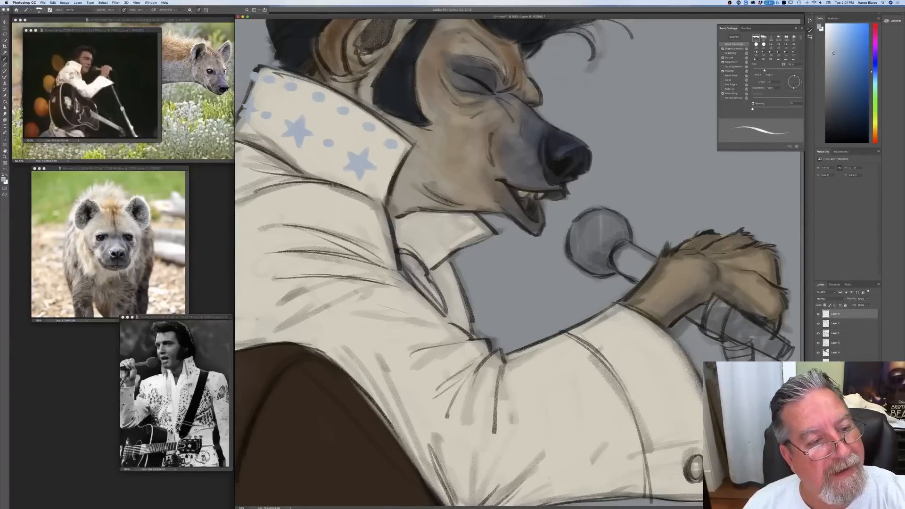
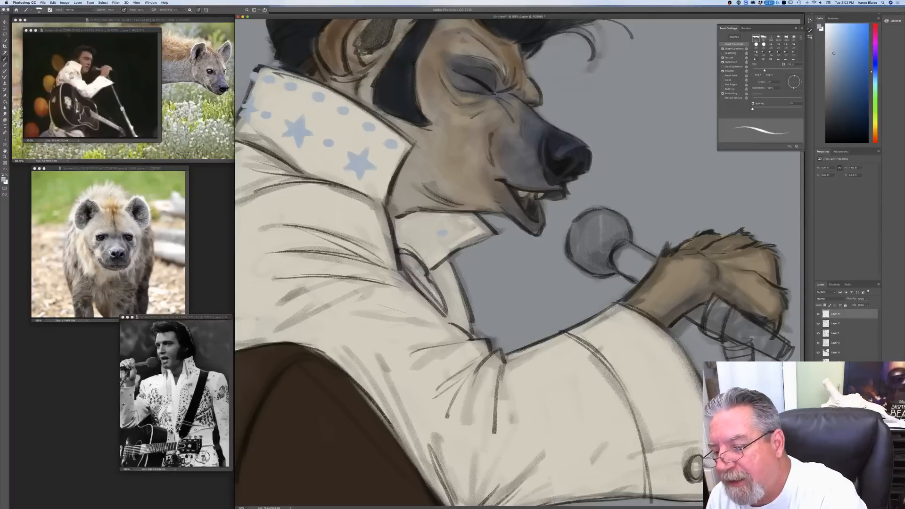
Step: Touch up the colour of the singing hyena's raised wrist and paw on the third layer from the top
click(831, 333)
drag(661, 264, 631, 306)
mouse_move(725, 265)
mouse_down()
mouse_move(731, 285)
mouse_move(718, 273)
mouse_move(727, 260)
mouse_move(707, 246)
mouse_move(739, 253)
mouse_move(767, 298)
mouse_move(738, 289)
mouse_up()
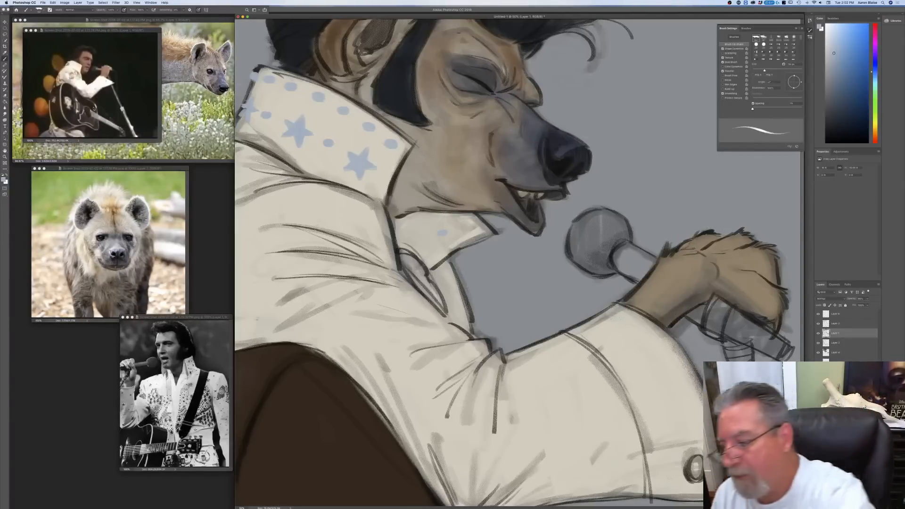
Step: On the top layer, paint a cluster of pale blue dots and a small star on the shoulder below the collar
click(830, 314)
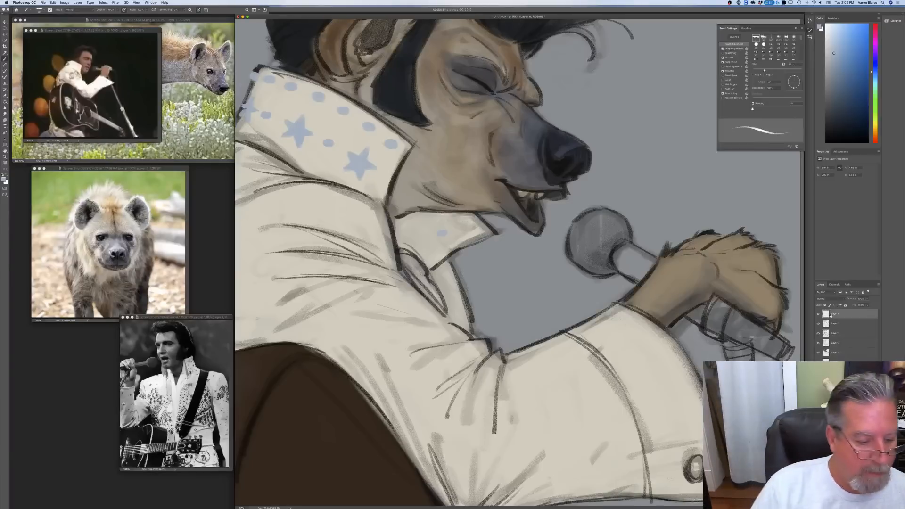
mouse_move(321, 206)
mouse_down()
mouse_move(342, 207)
mouse_move(358, 222)
mouse_move(337, 223)
mouse_up()
drag(346, 223, 348, 223)
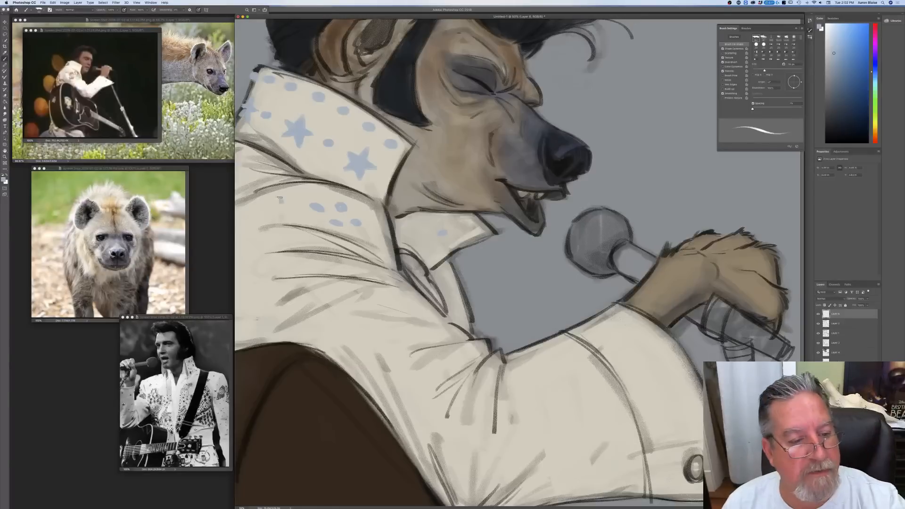
mouse_move(276, 204)
mouse_down()
mouse_move(297, 204)
mouse_move(293, 214)
mouse_move(267, 207)
mouse_move(281, 206)
mouse_up()
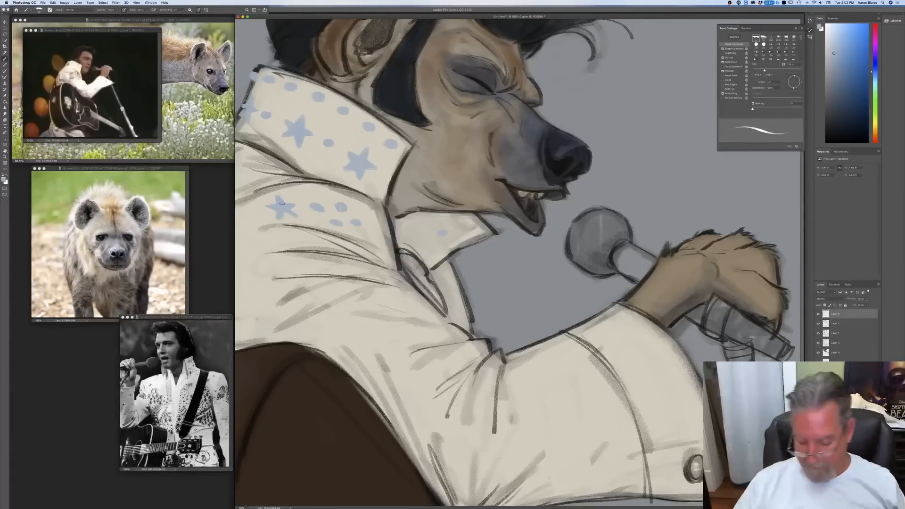
Step: Scatter pale blue dots down the sleeve past the elbow and paint a filled star on the forearm near the cuff
key(super+minus)
key(super+minus)
key(super+equal)
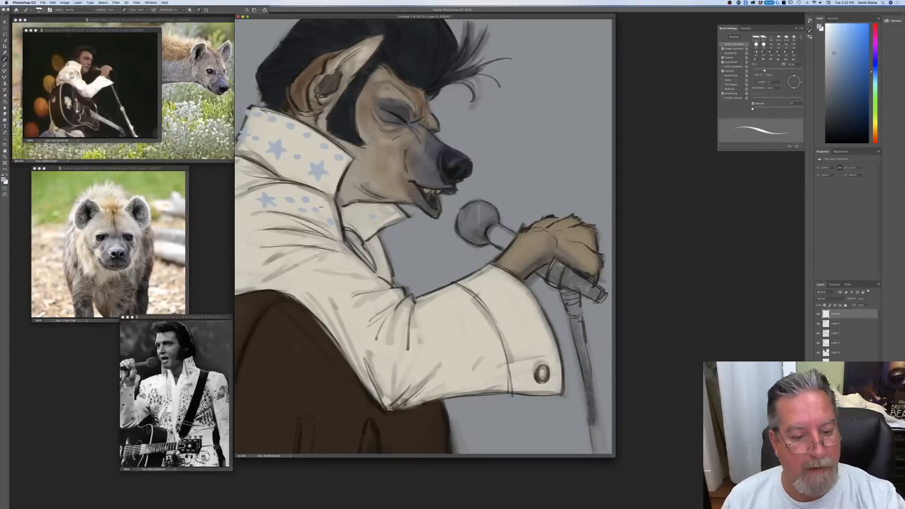
drag(331, 292, 347, 279)
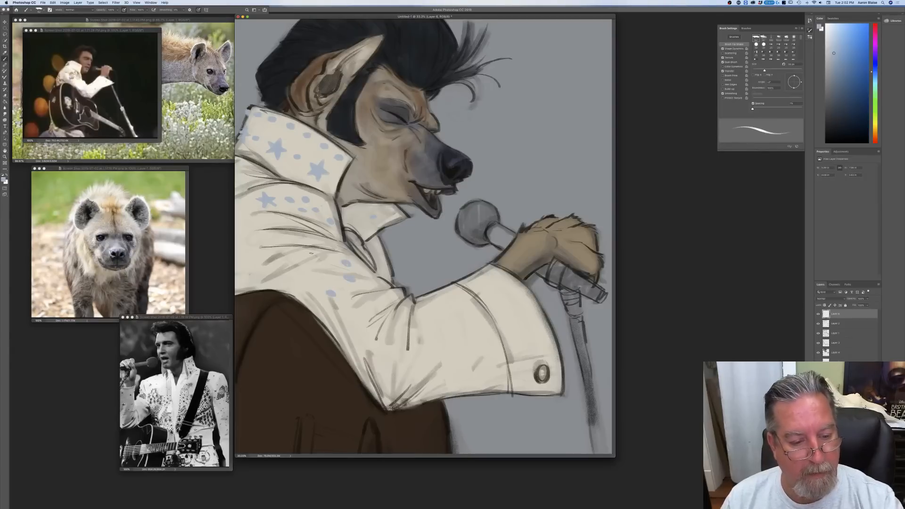
click(392, 360)
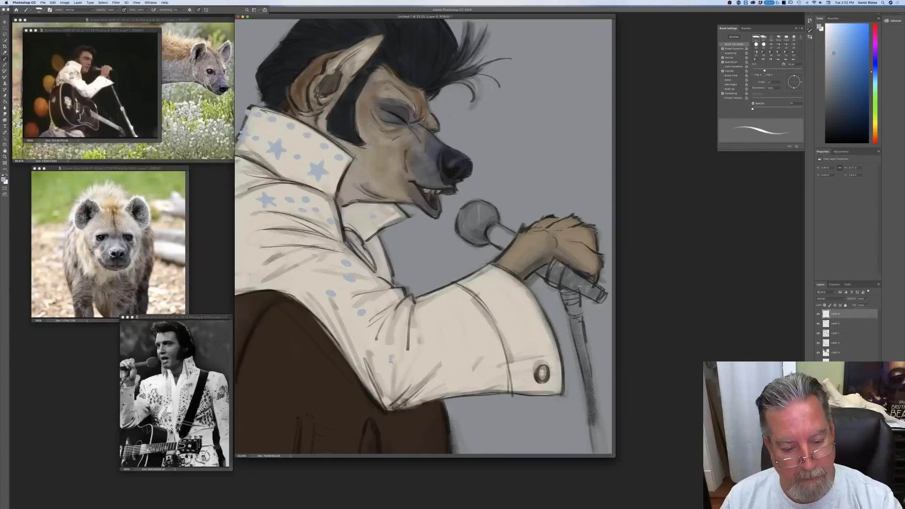
click(400, 323)
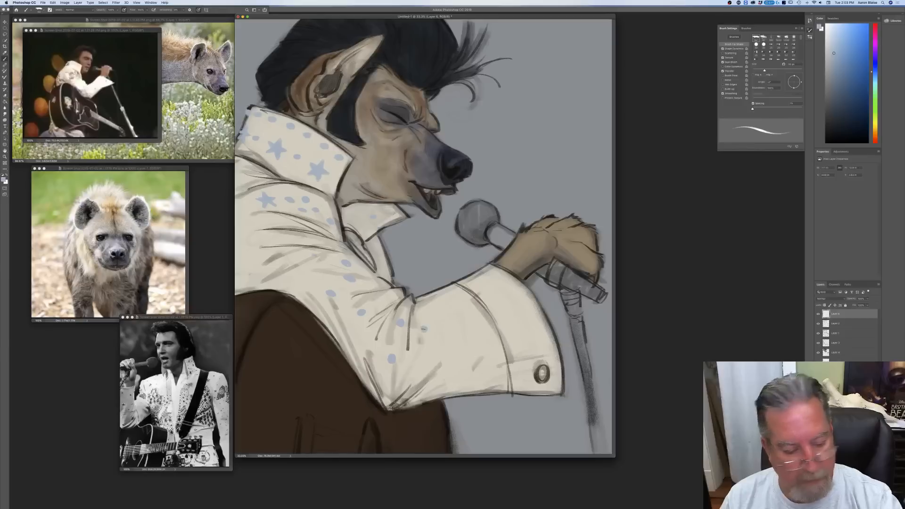
click(448, 331)
mouse_move(459, 297)
mouse_down()
mouse_move(454, 306)
mouse_move(467, 310)
mouse_move(454, 309)
mouse_move(466, 320)
mouse_move(457, 306)
mouse_up()
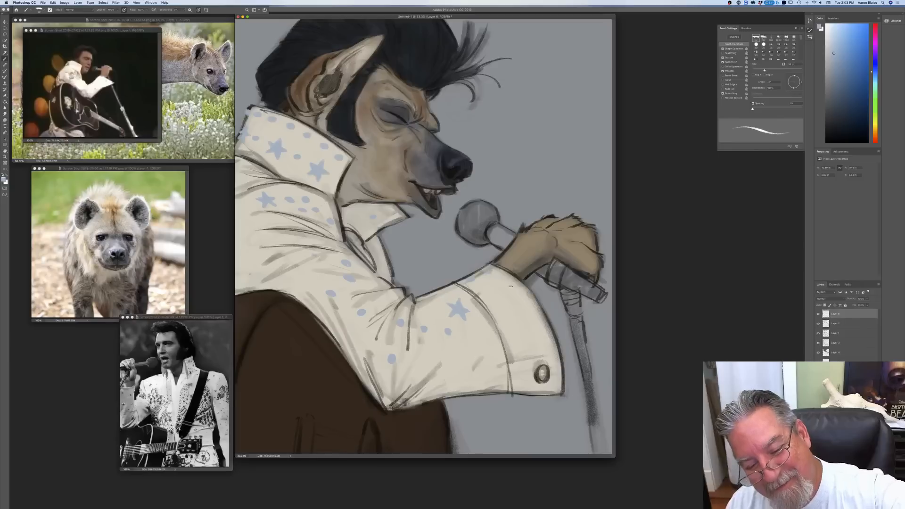
Step: Add pale blue dots to the cuff and paint a larger star on the upper sleeve at the canvas edge
click(519, 298)
click(497, 290)
drag(527, 331, 530, 331)
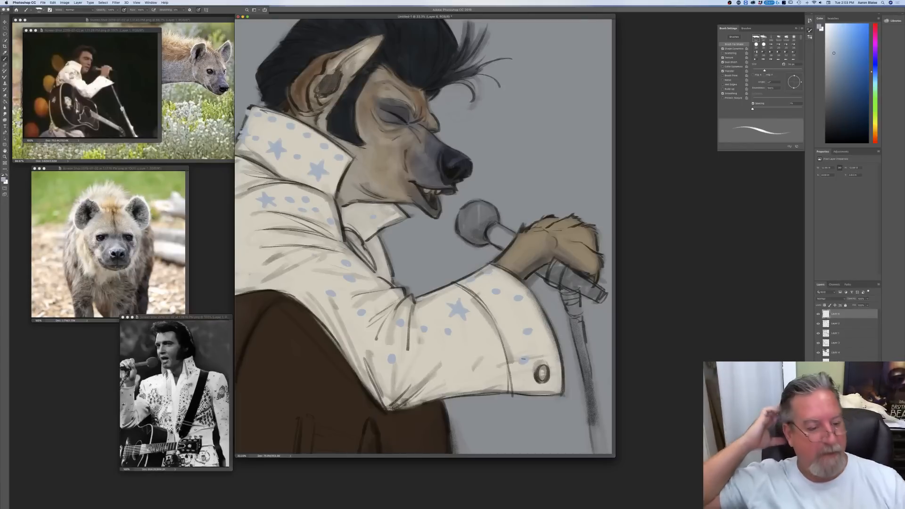
mouse_move(245, 259)
mouse_down()
mouse_move(255, 281)
mouse_move(243, 283)
mouse_move(239, 275)
mouse_move(243, 283)
mouse_move(245, 262)
mouse_up()
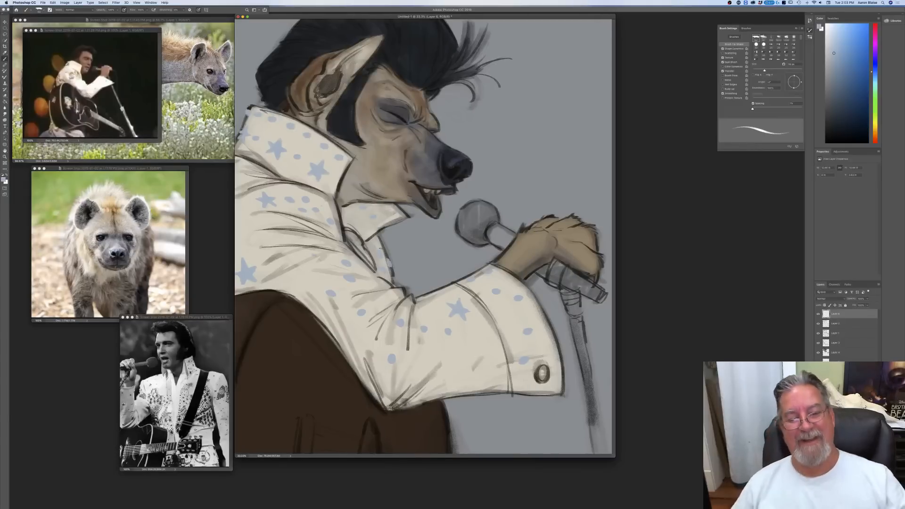
Step: Set the foreground colour to a strong red and paint the scarf inside the open neckline on the fourth layer from the top
key(super+minus)
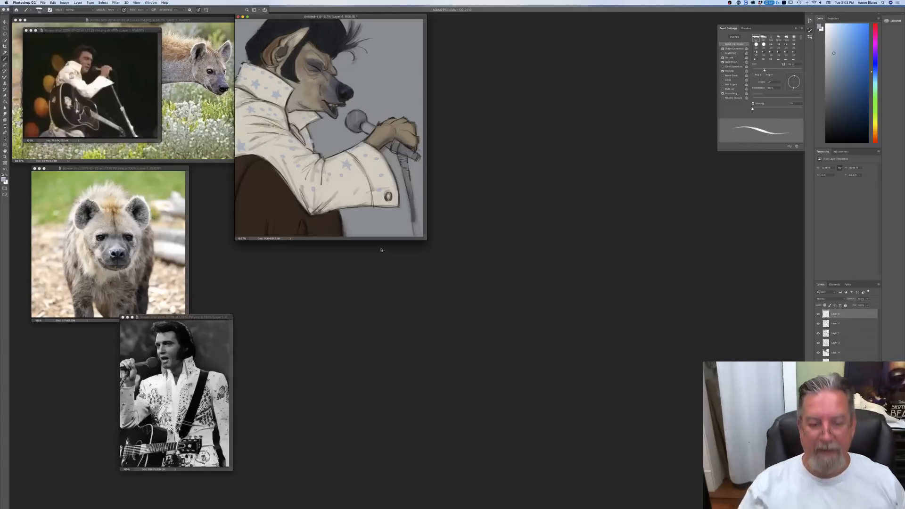
key(super+plus)
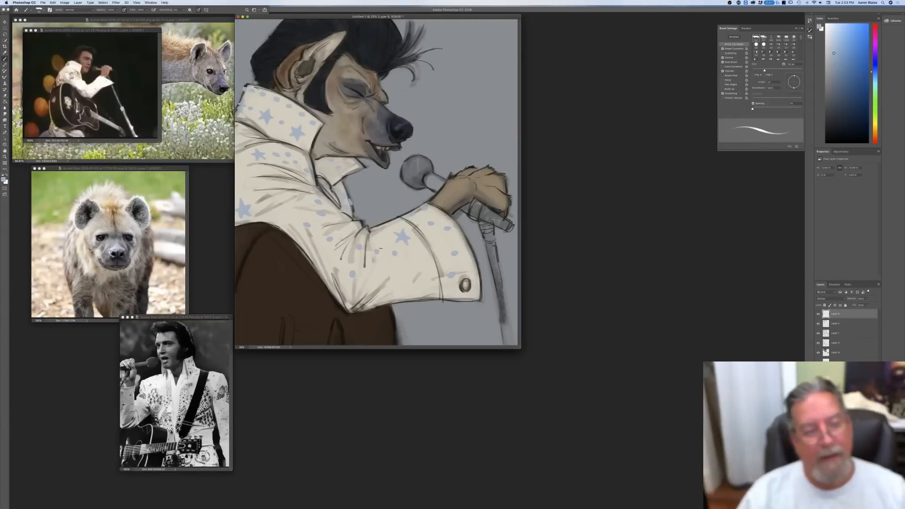
click(5, 180)
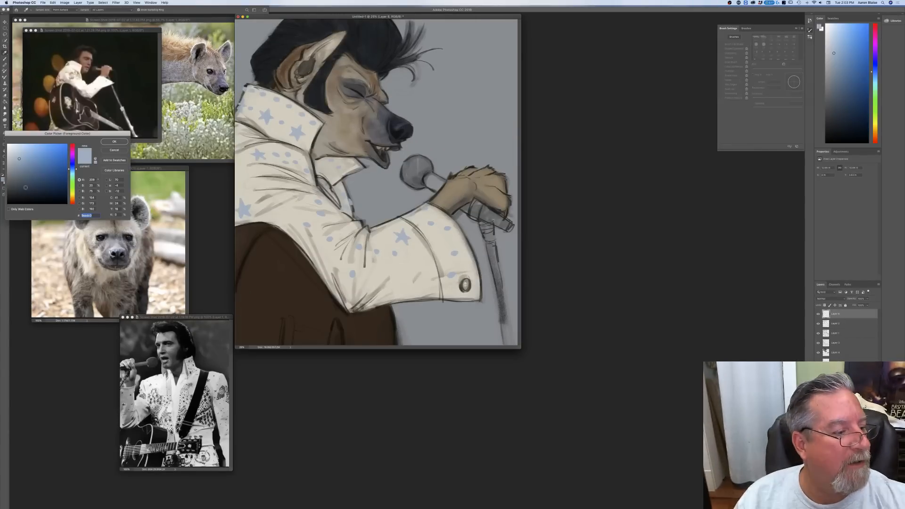
drag(74, 201, 73, 202)
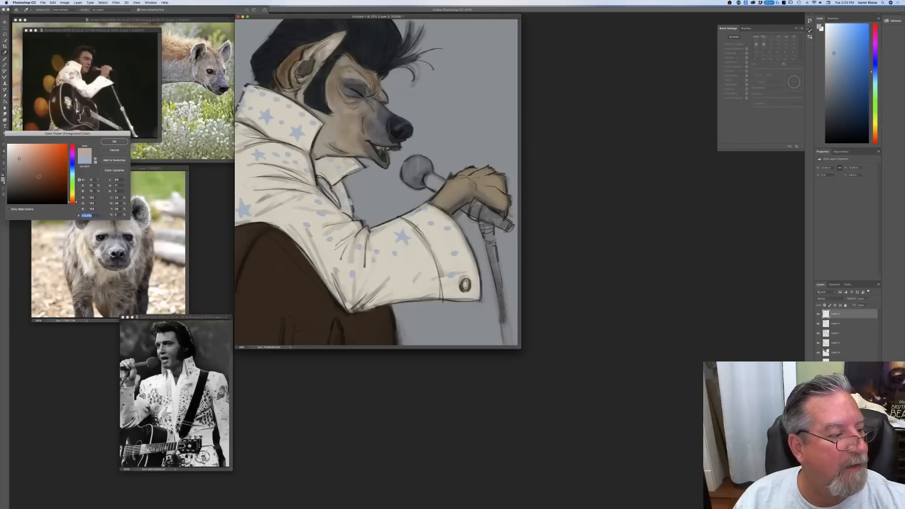
click(52, 151)
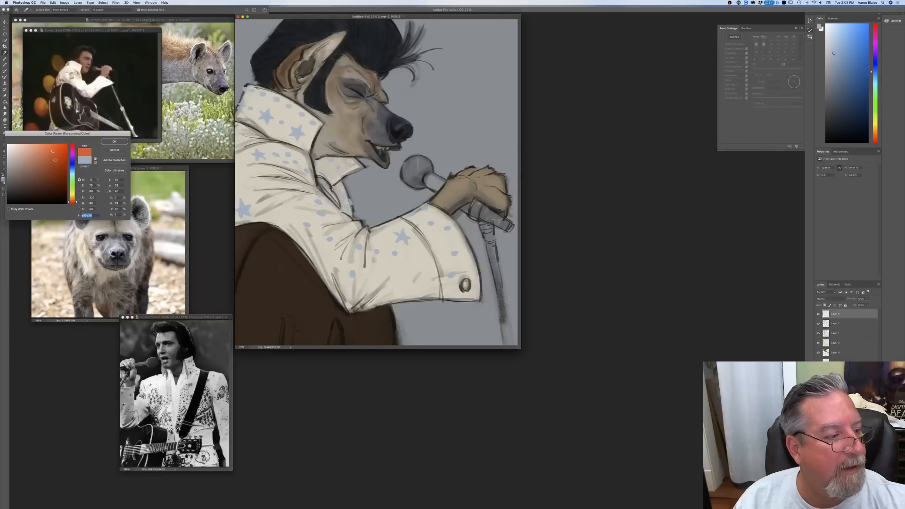
click(55, 160)
click(73, 203)
click(114, 142)
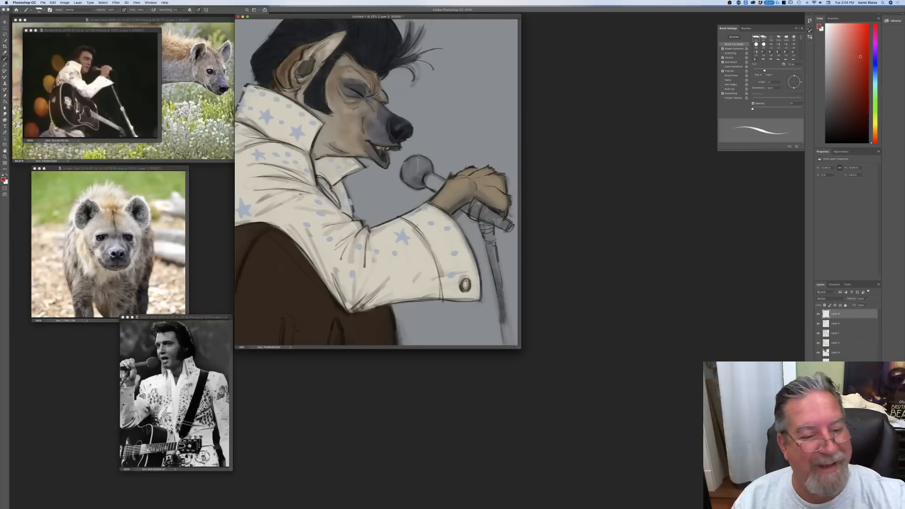
click(835, 343)
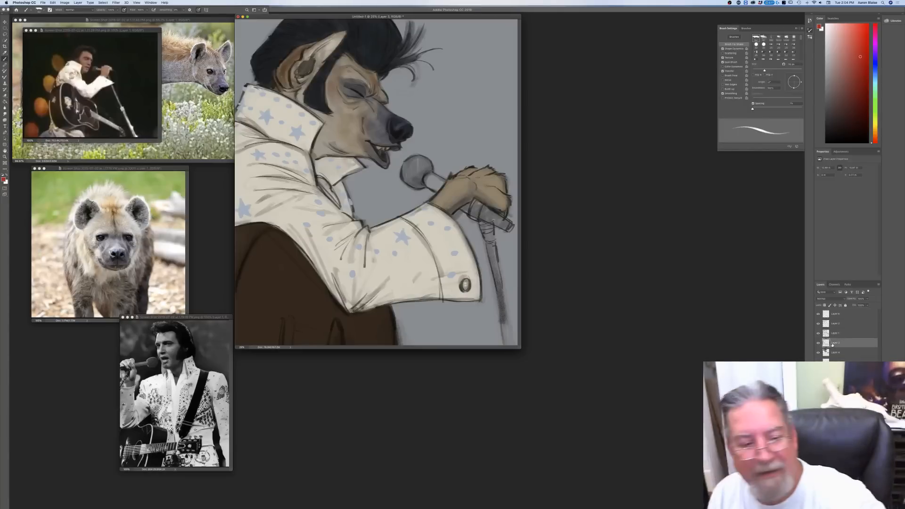
drag(323, 180, 333, 202)
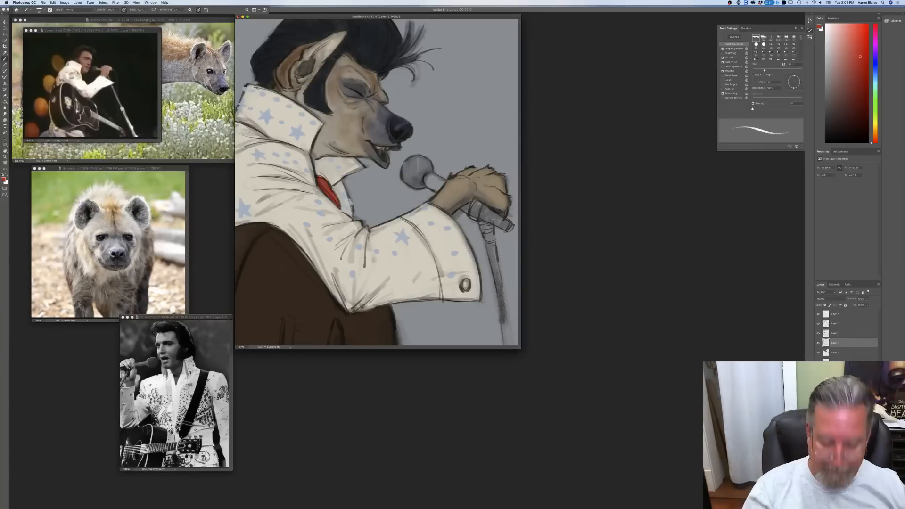
Step: In full-screen view, paint the microphone handle above and below the paw dark greyish blue with an enlarged brush, on the lower colour layer
key(f)
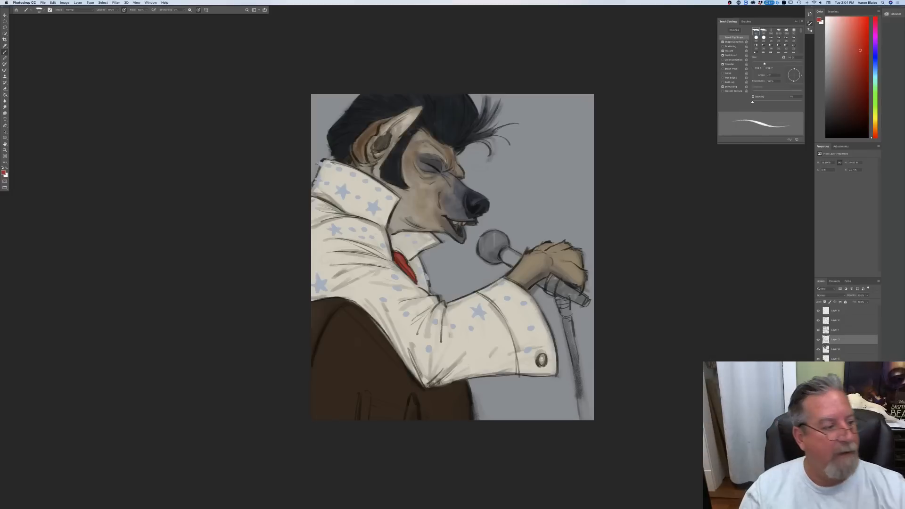
click(4, 173)
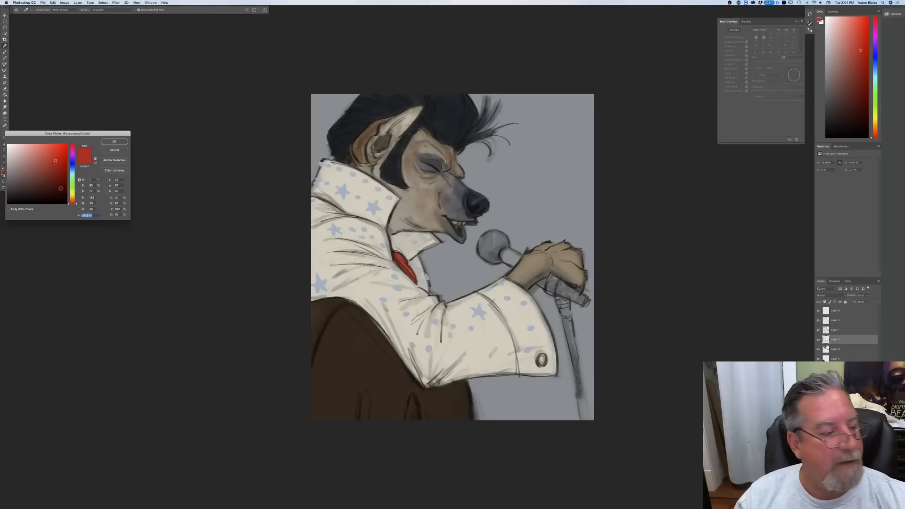
click(73, 171)
click(23, 178)
click(113, 142)
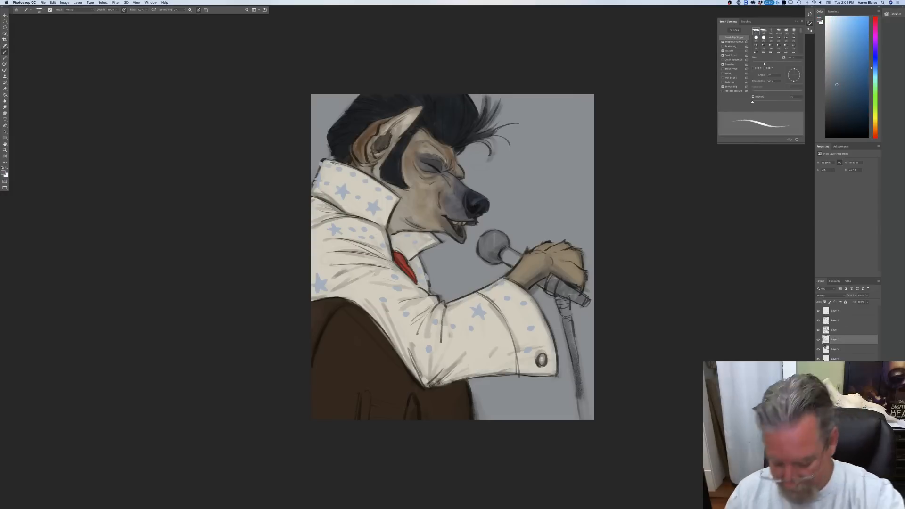
key(bracketright)
key(bracketright)
key(bracketright)
key(bracketright)
key(bracketright)
drag(585, 303, 572, 296)
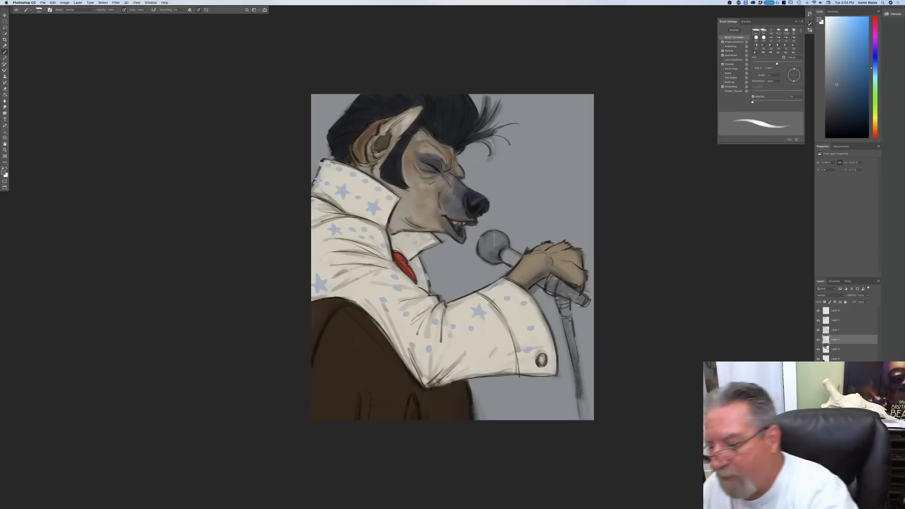
click(831, 358)
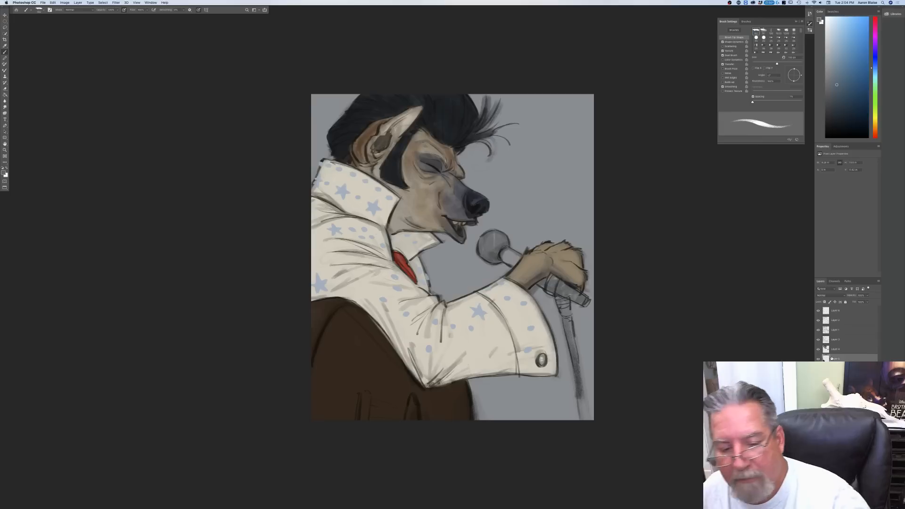
drag(587, 302, 541, 285)
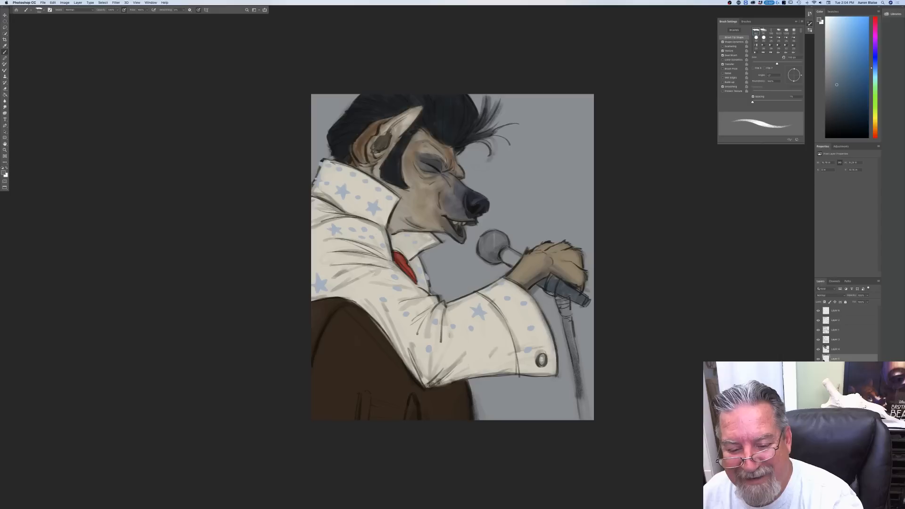
mouse_move(507, 250)
mouse_down()
mouse_move(516, 258)
mouse_move(506, 262)
mouse_up()
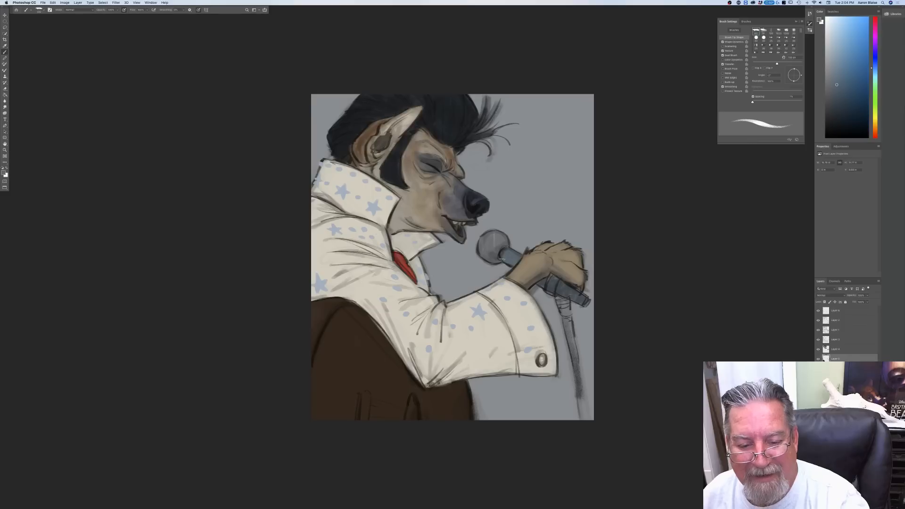
Step: Lighten the foreground colour to a pale greyish blue and paint the microphone's round head
click(5, 174)
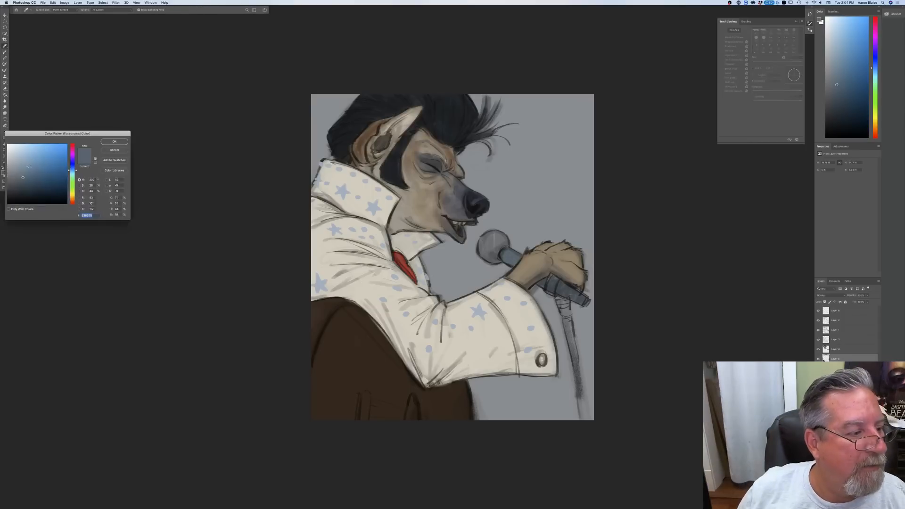
click(22, 162)
click(114, 141)
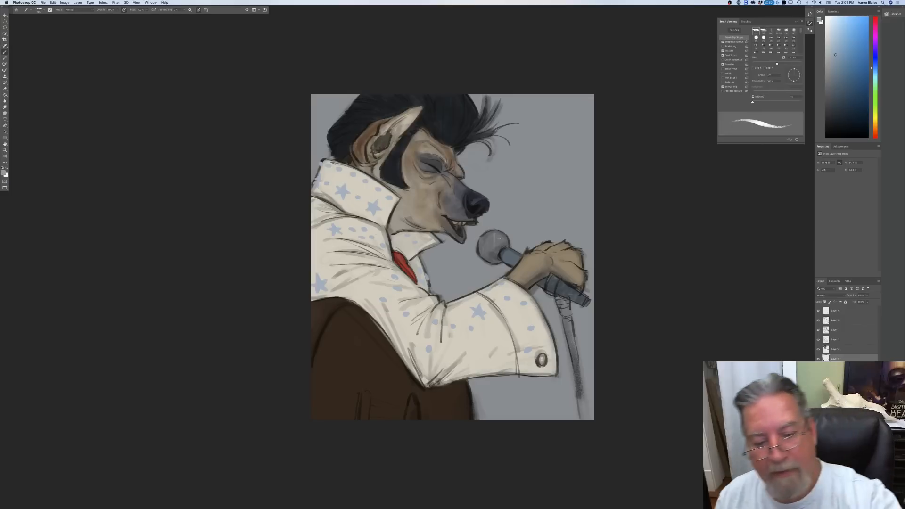
drag(504, 240, 484, 250)
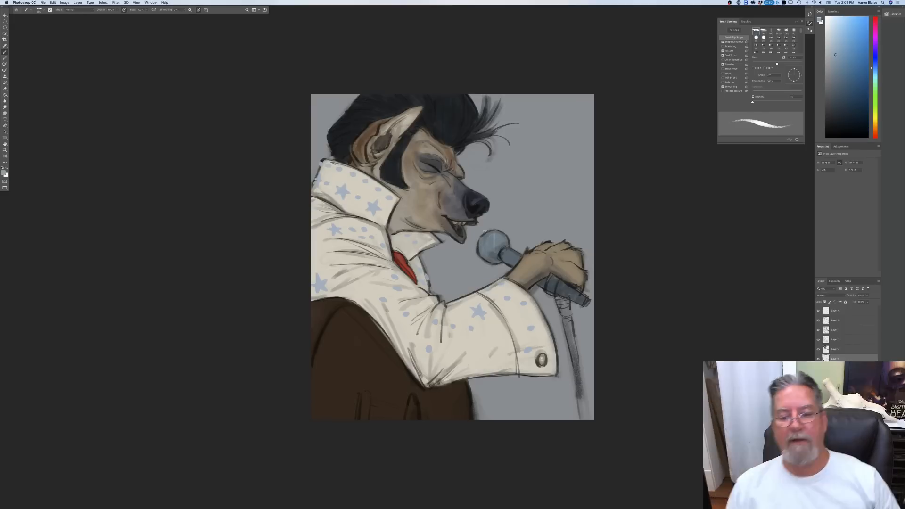
Step: Darken the foreground colour to a deep blue-grey and paint the microphone clip and the joint at the top of the stand
click(5, 173)
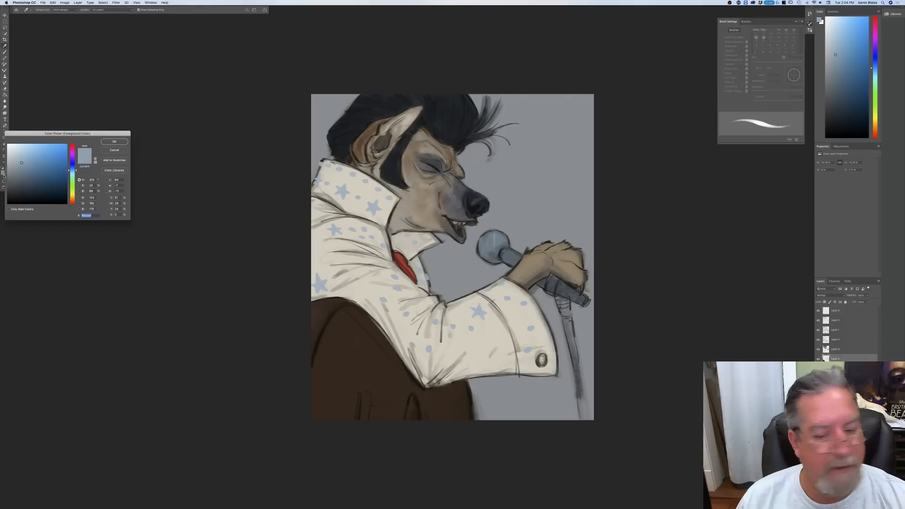
click(24, 190)
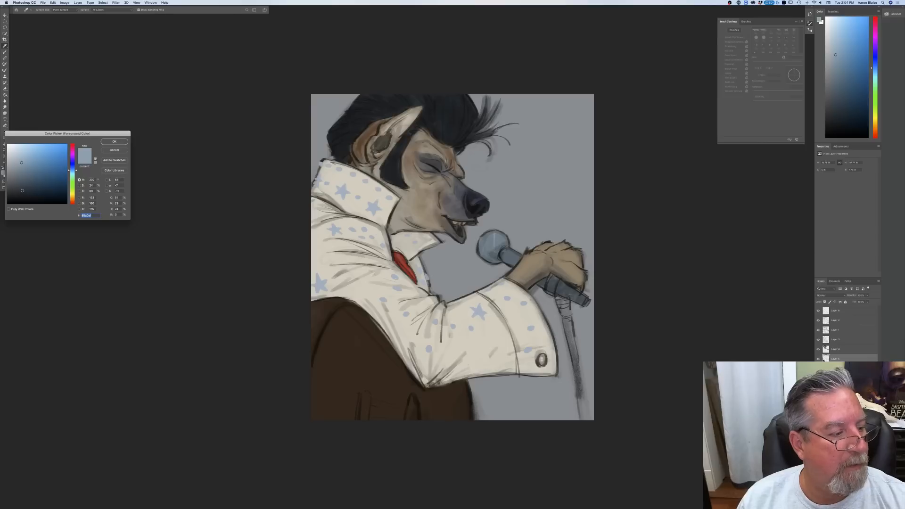
click(114, 142)
mouse_move(552, 282)
mouse_down()
mouse_move(548, 293)
mouse_move(568, 311)
mouse_move(559, 298)
mouse_up()
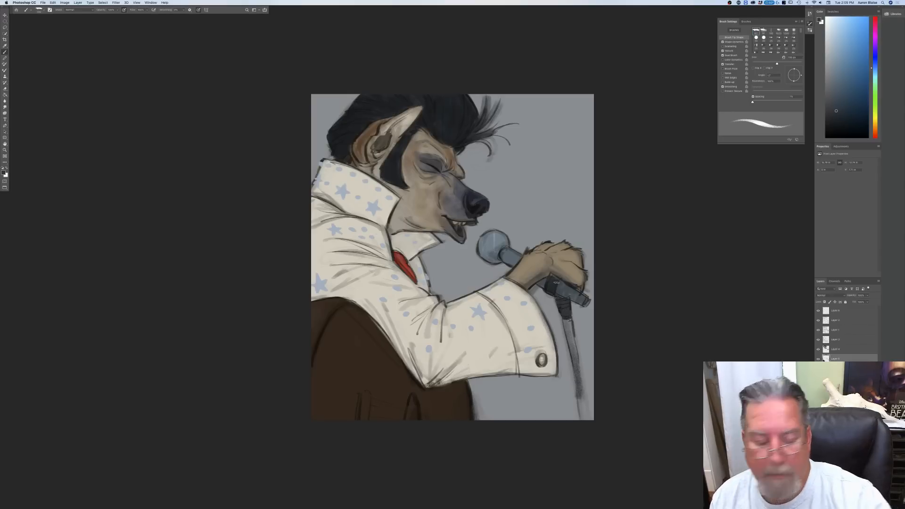
Step: Set the foreground colour to a medium greyish blue and paint the microphone stand's pole, checking the whole picture at a smaller size
click(4, 173)
click(21, 169)
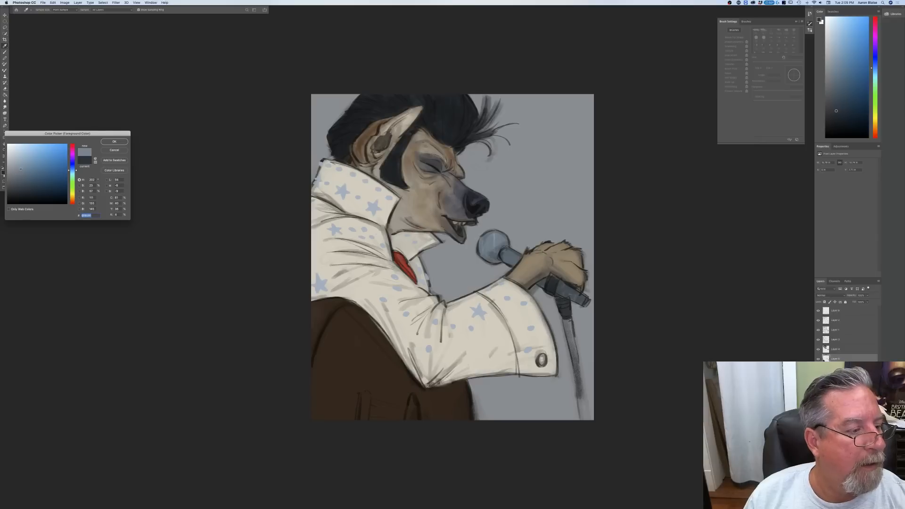
click(114, 142)
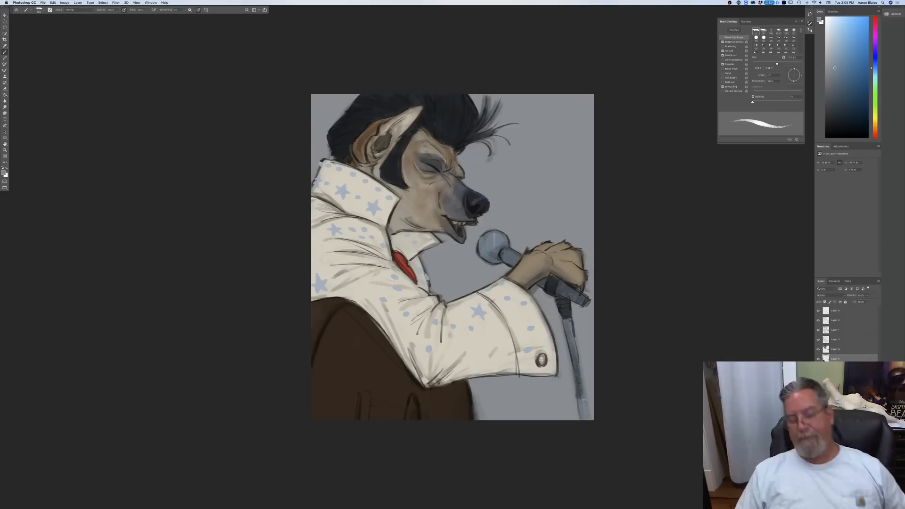
key(super+minus)
key(super+minus)
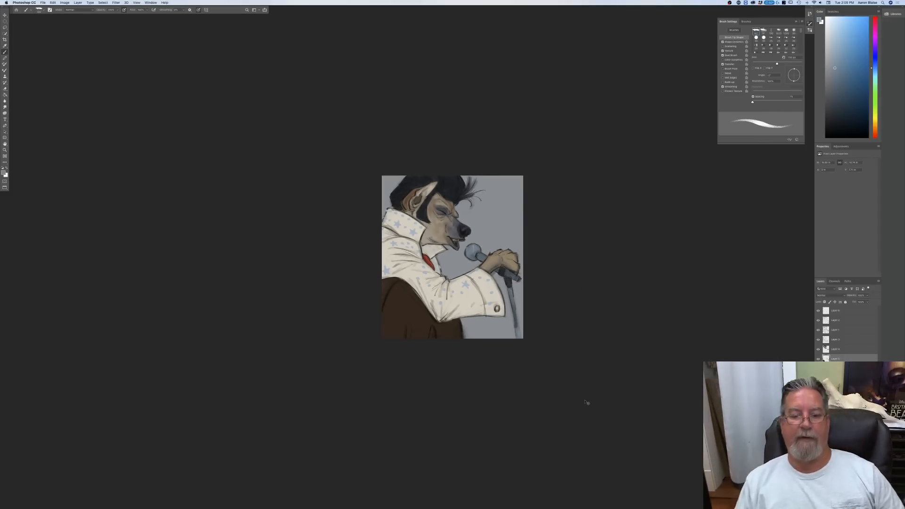
Step: Set up a layer beneath the figure for the backdrop, a dark greyish blue foreground colour and a streaky textured brush preset
key(super+plus)
key(super+plus)
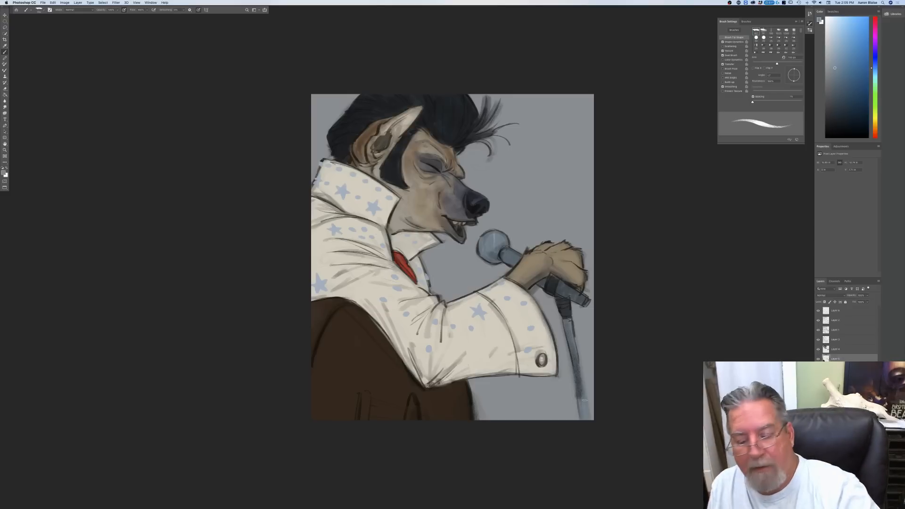
click(867, 506)
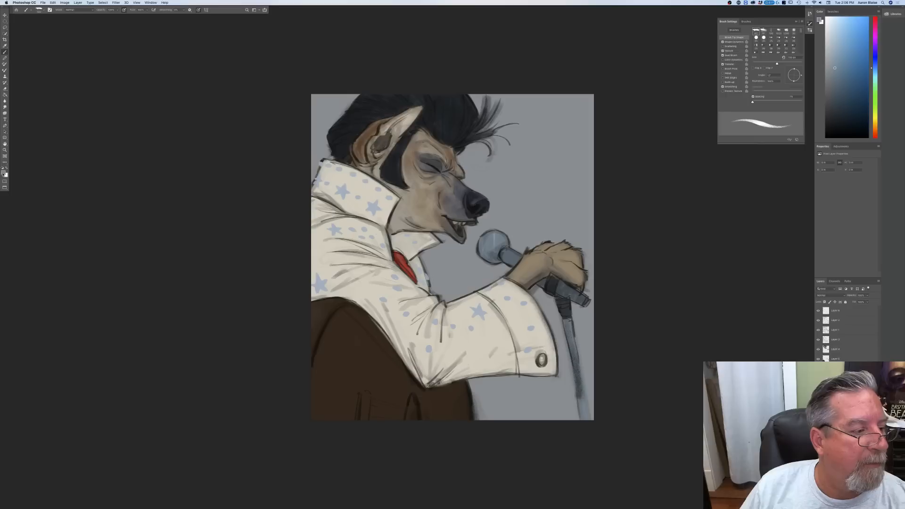
click(4, 173)
drag(73, 167, 28, 184)
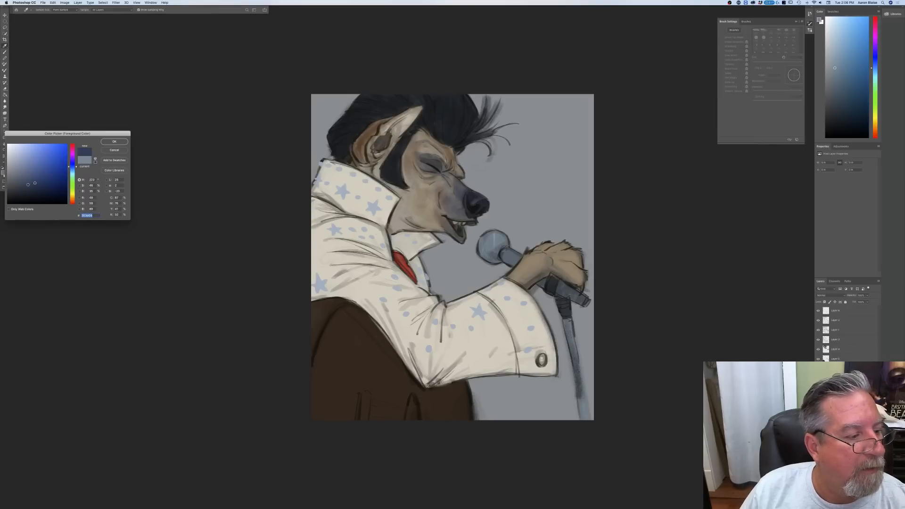
click(113, 142)
click(39, 11)
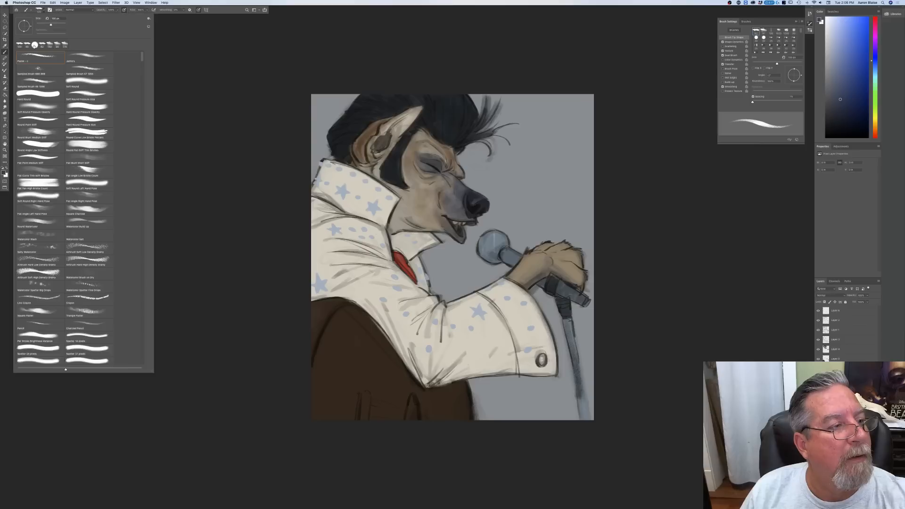
click(88, 61)
click(207, 53)
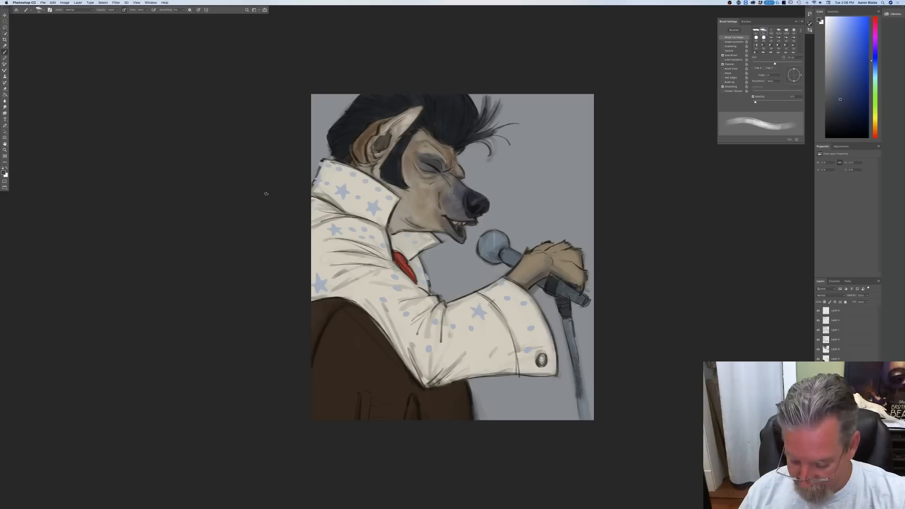
Step: Paint the grey background dark blue around the hyena's head, arm, microphone and stand with a strongly enlarged brush
key(bracketright)
key(bracketright)
key(bracketright)
key(bracketright)
key(bracketright)
key(bracketright)
key(bracketright)
key(bracketright)
mouse_move(354, 85)
mouse_down()
mouse_move(322, 141)
mouse_move(312, 87)
mouse_move(329, 154)
mouse_move(304, 181)
mouse_up()
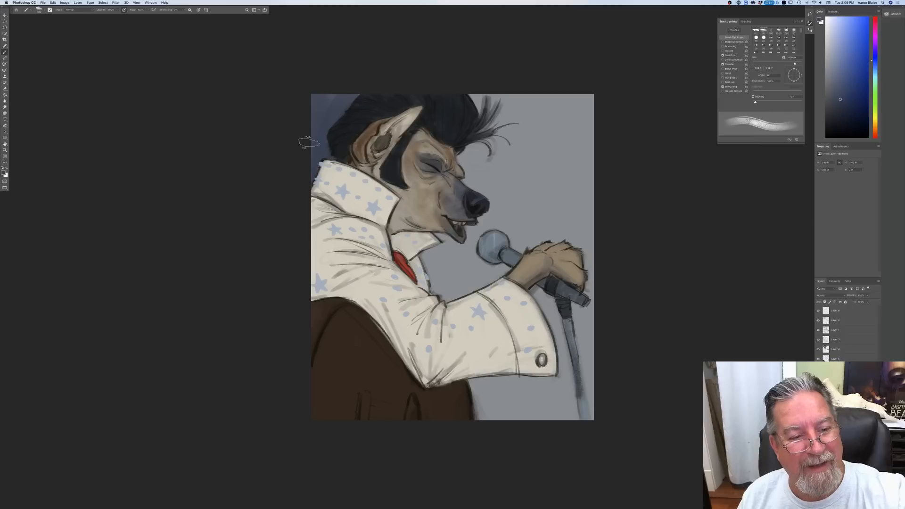
key(bracketright)
key(bracketright)
mouse_move(465, 138)
mouse_down()
mouse_move(479, 126)
mouse_move(472, 175)
mouse_move(490, 123)
mouse_move(523, 141)
mouse_move(537, 94)
mouse_move(499, 140)
mouse_move(561, 111)
mouse_move(600, 157)
mouse_move(572, 222)
mouse_move(507, 182)
mouse_move(530, 192)
mouse_move(586, 172)
mouse_move(495, 225)
mouse_move(481, 189)
mouse_move(471, 240)
mouse_move(439, 278)
mouse_move(415, 271)
mouse_move(441, 283)
mouse_move(472, 280)
mouse_move(589, 243)
mouse_move(585, 363)
mouse_up()
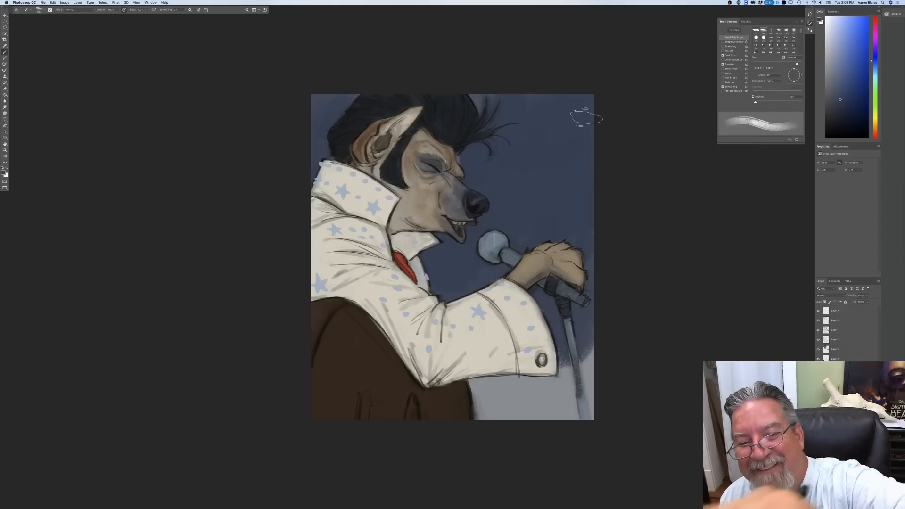
mouse_move(582, 309)
mouse_down()
mouse_move(583, 434)
mouse_move(556, 425)
mouse_move(494, 432)
mouse_move(483, 444)
mouse_move(466, 387)
mouse_up()
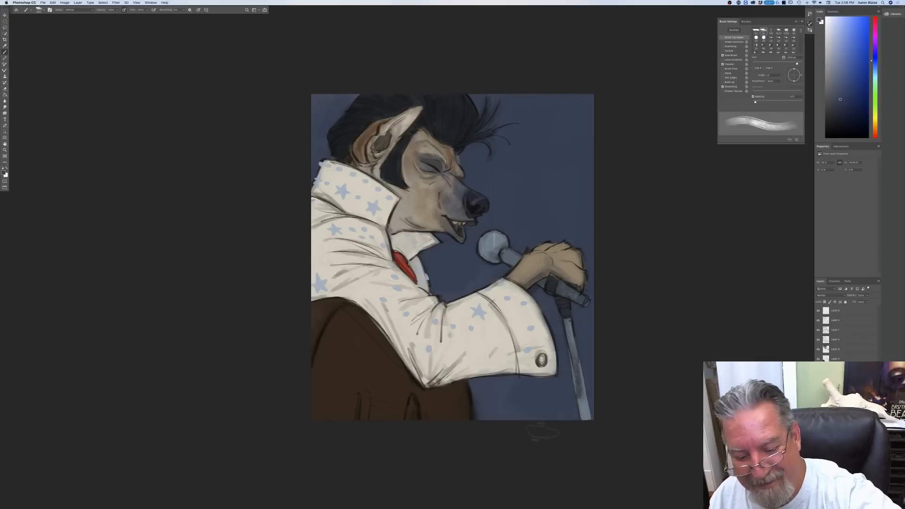
Step: Darken the background behind the muzzle and microphone with navy, and brush a brighter medium blue over its upper part
click(3, 172)
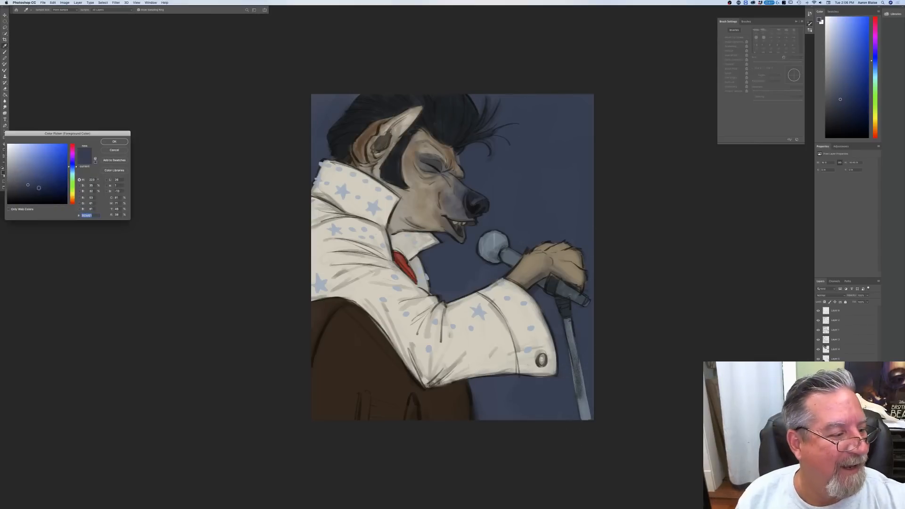
click(114, 142)
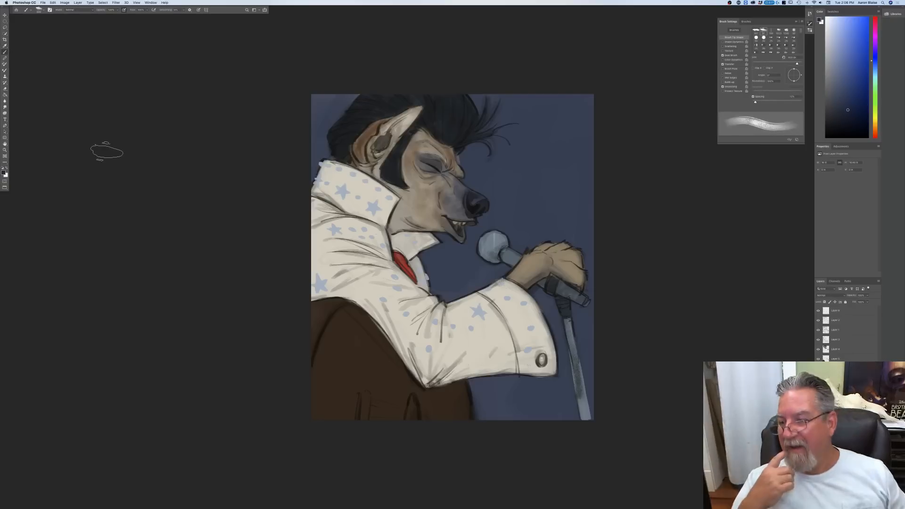
mouse_move(441, 241)
mouse_down()
mouse_move(434, 261)
mouse_move(470, 241)
mouse_move(491, 252)
mouse_move(455, 284)
mouse_up()
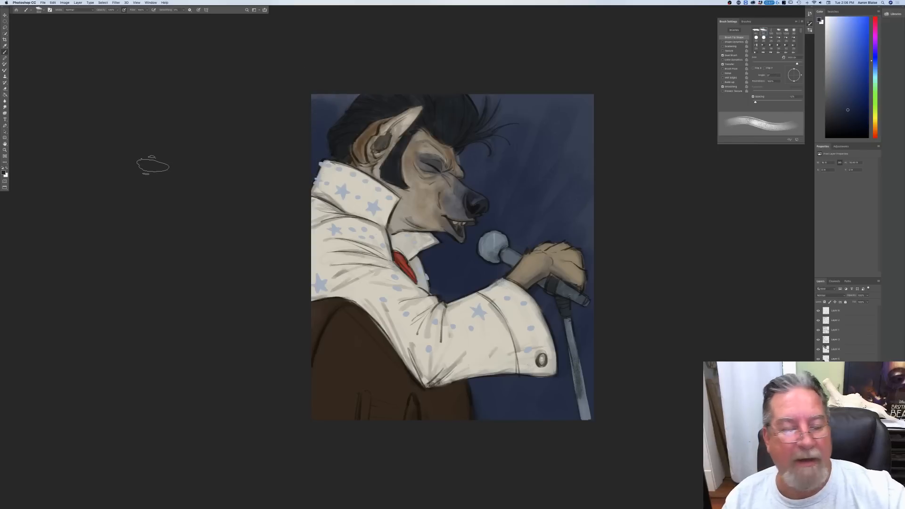
click(4, 172)
click(510, 126)
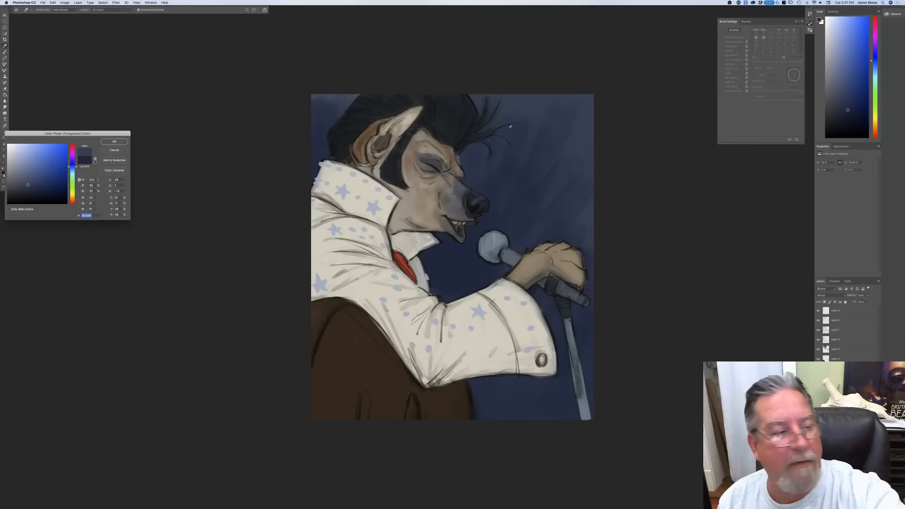
key(Return)
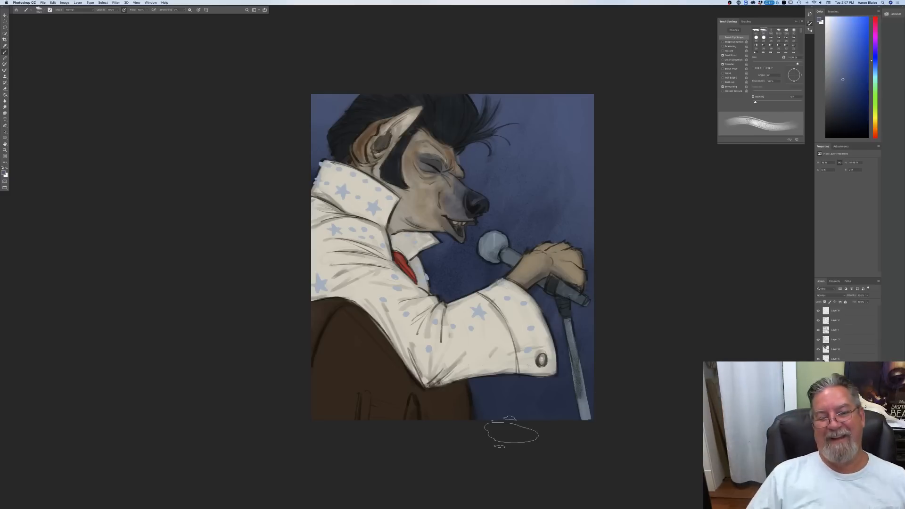
Step: Set the foreground colour to a very dark navy, lower the brush opacity and deepen the background around the microphone and below the sleeve
click(3, 173)
click(34, 188)
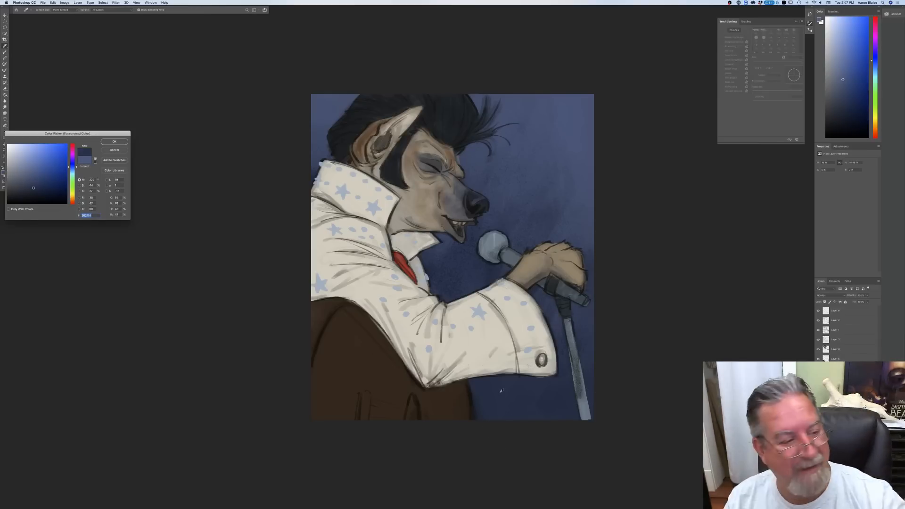
click(39, 192)
click(111, 143)
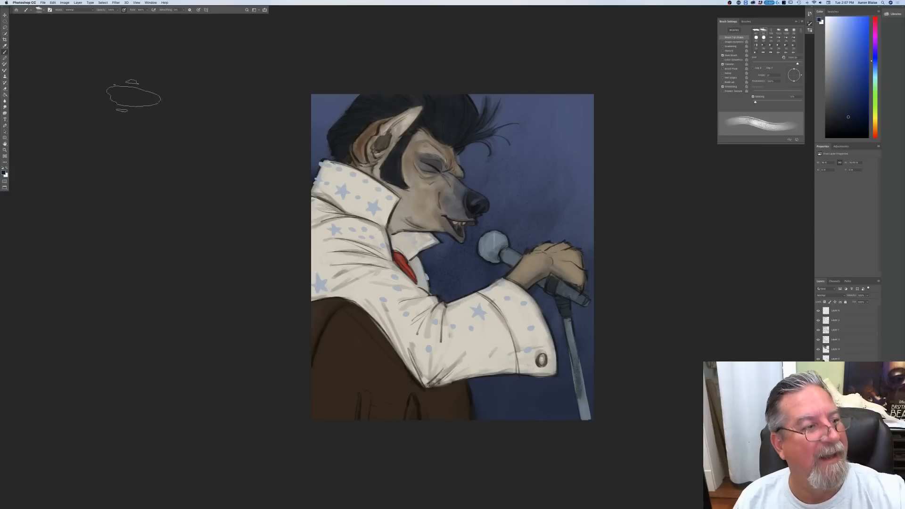
click(117, 10)
click(123, 18)
click(117, 10)
drag(118, 16, 112, 16)
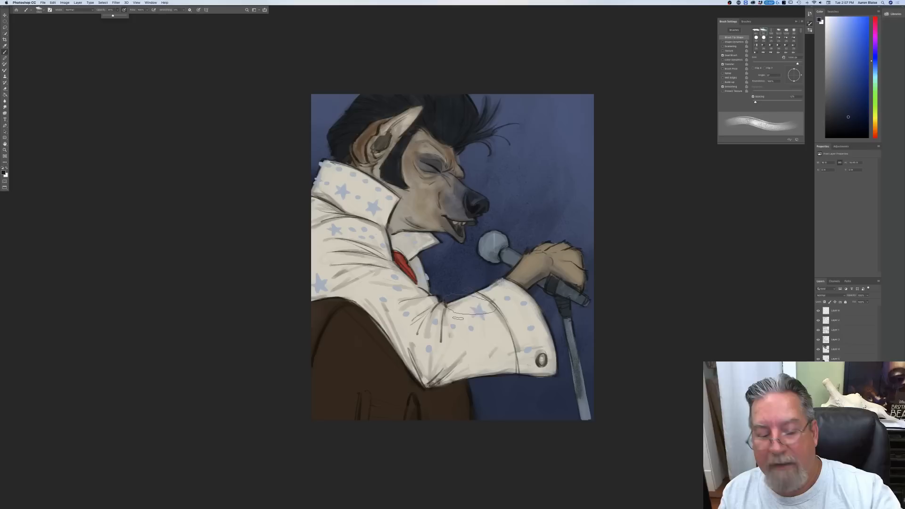
click(547, 365)
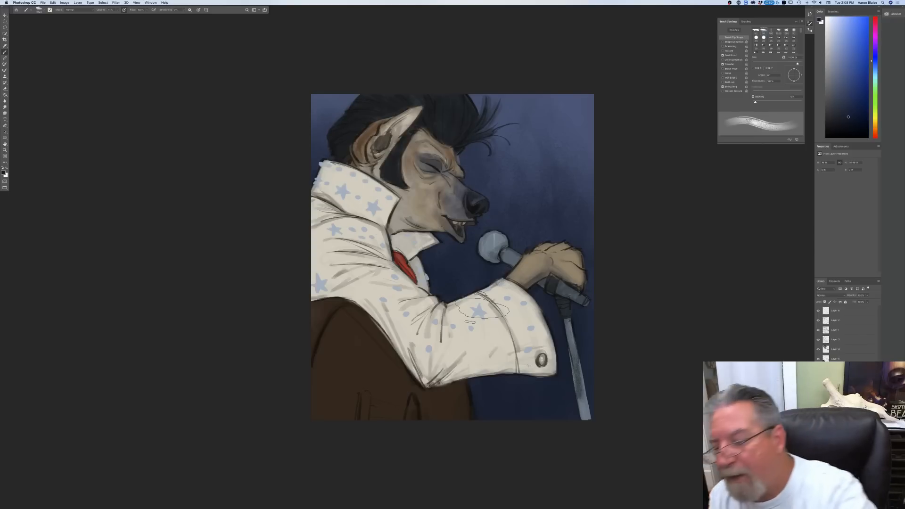
Step: Sample the lighter blue from the backdrop's upper right corner and brighten the upper background with it on the background layer
click(837, 350)
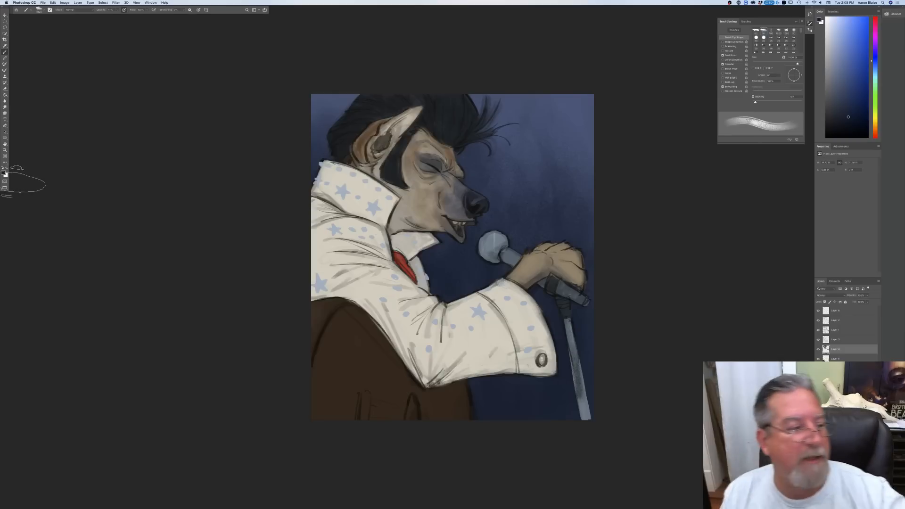
click(4, 172)
click(583, 112)
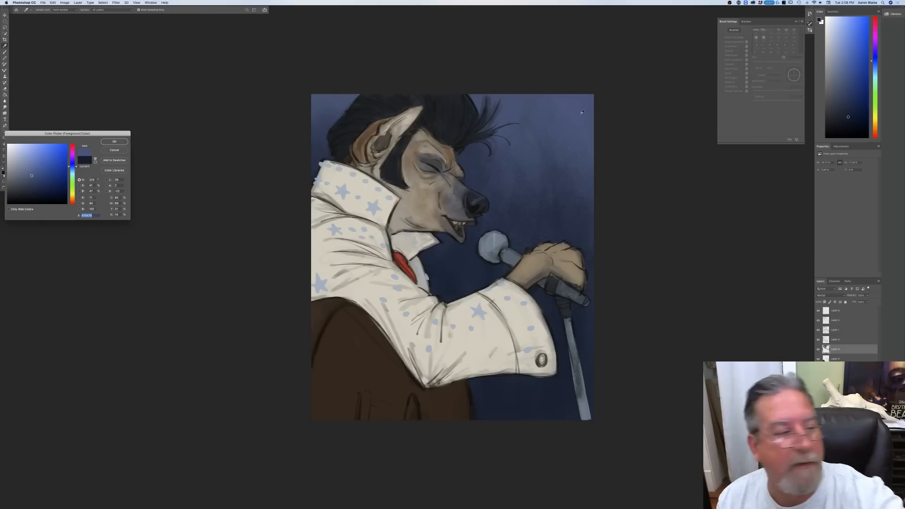
click(114, 142)
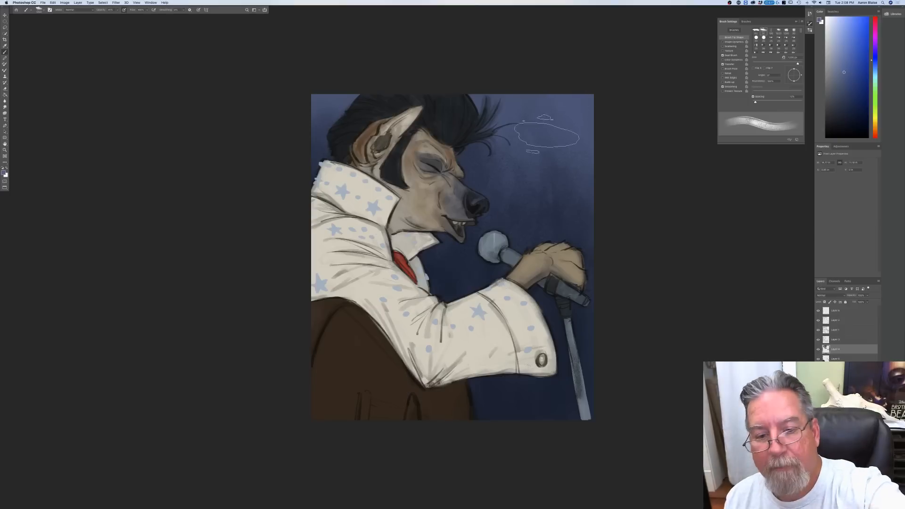
click(844, 369)
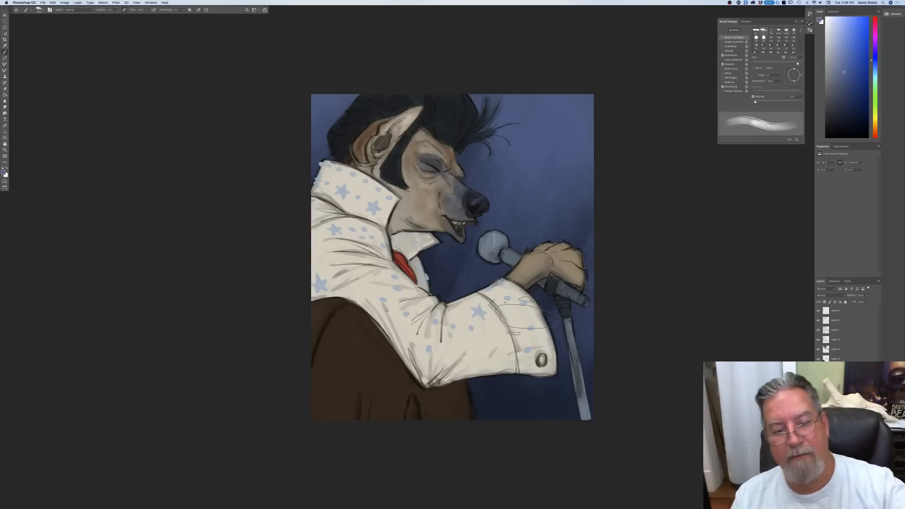
Step: Set the foreground colour to a deep saturated navy and darken the background beside the scarf, behind the microphone and under the sleeve
click(4, 173)
click(393, 258)
click(46, 191)
click(112, 142)
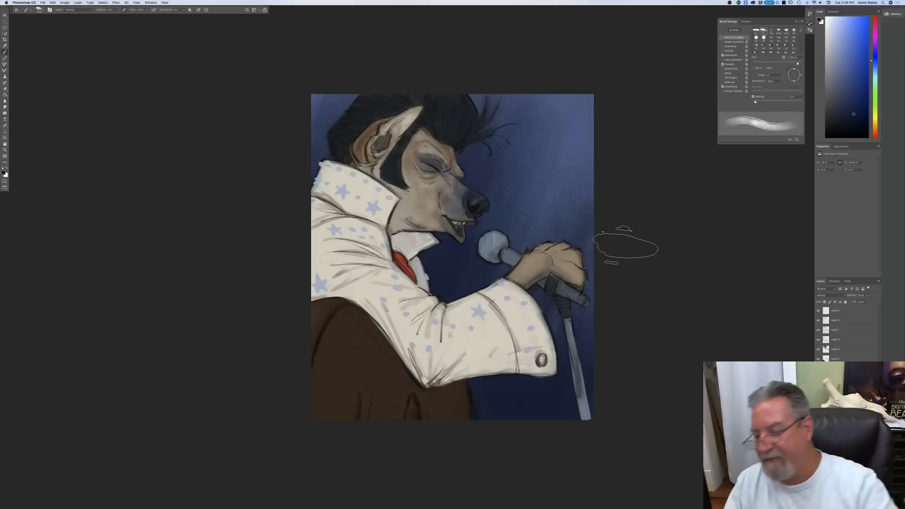
Step: On the jumpsuit layer, sample the suit's off-white as the foreground colour and adjust the brush to a smaller size
click(840, 342)
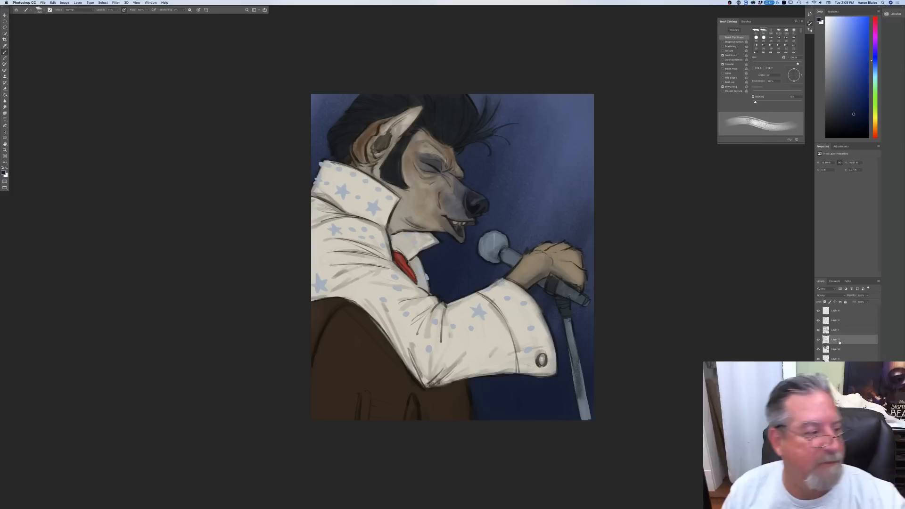
click(3, 173)
click(516, 320)
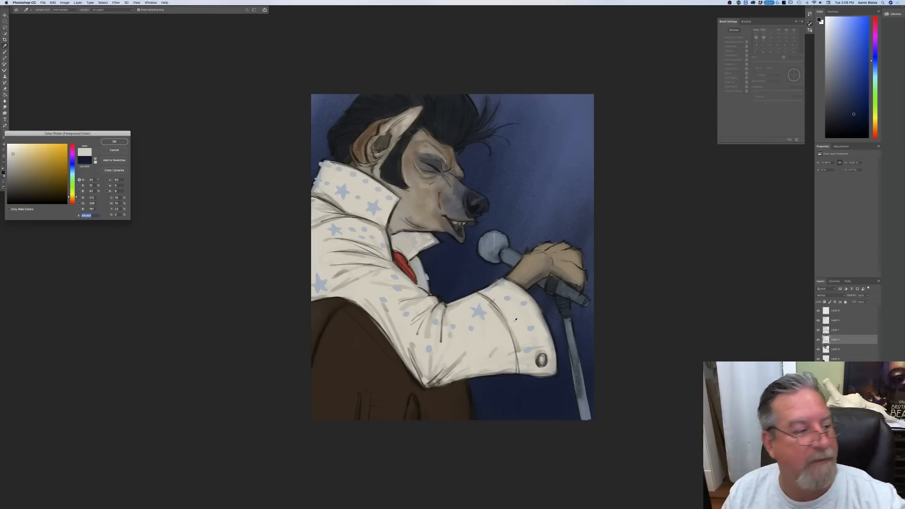
click(109, 143)
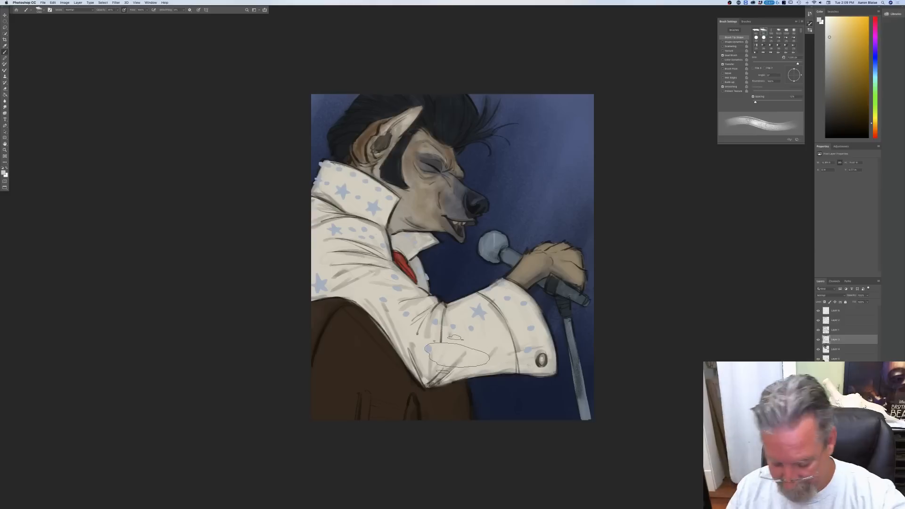
key(bracketleft)
key(bracketleft)
key(bracketleft)
key(bracketleft)
key(bracketleft)
key(bracketleft)
key(bracketleft)
key(bracketleft)
key(bracketleft)
key(bracketleft)
key(bracketleft)
key(bracketleft)
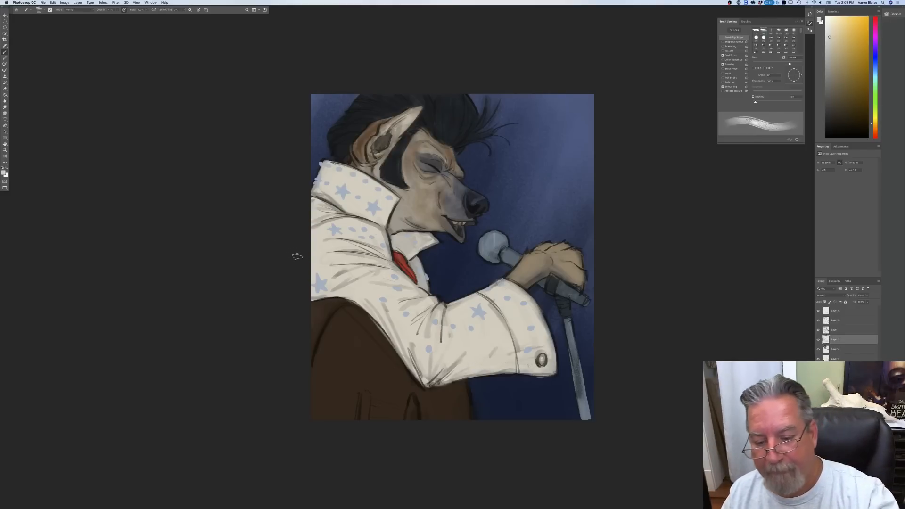
key(bracketleft)
key(bracketleft)
key(bracketleft)
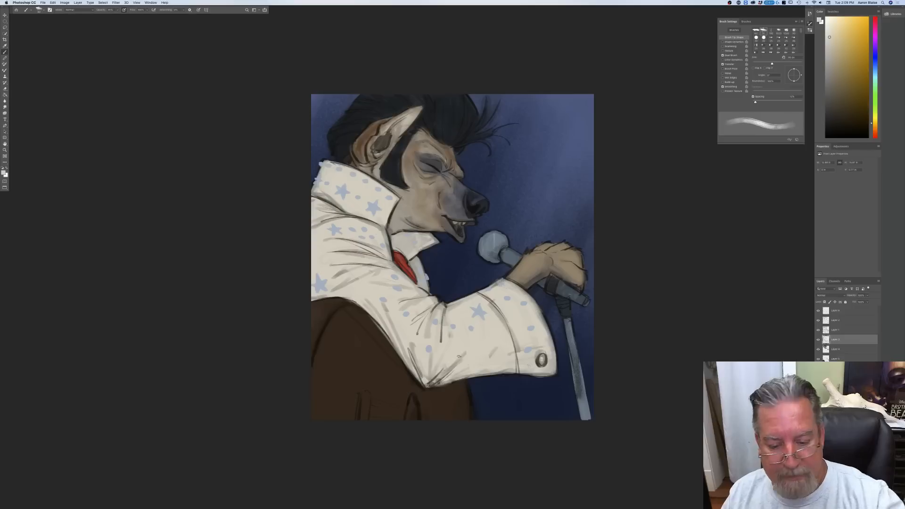
key(bracketright)
key(bracketright)
key(bracketright)
key(bracketright)
key(bracketright)
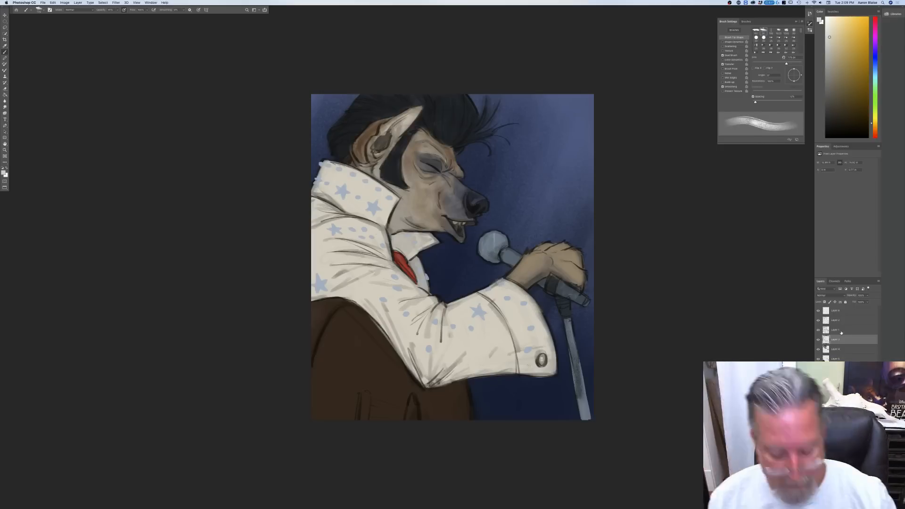
Step: Examine the picture on a plain black screen and beside the reference photos, moving its window clear of them
key(f)
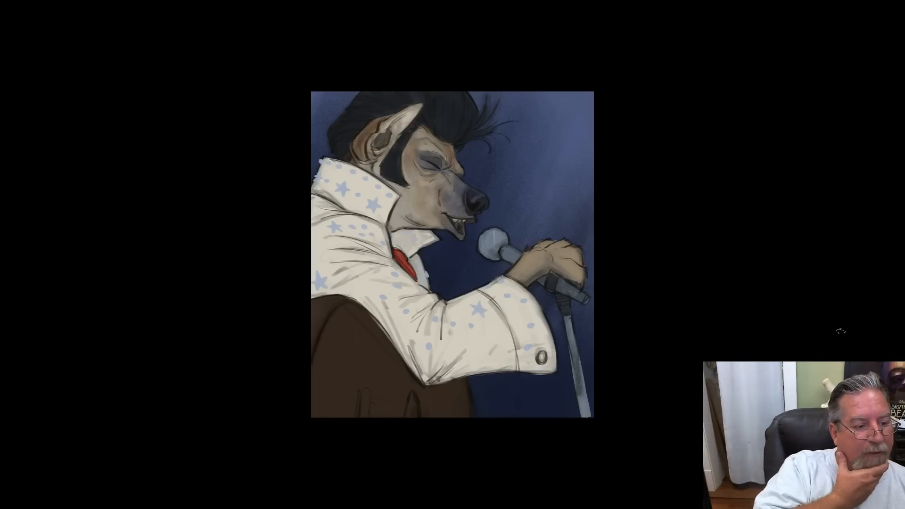
key(f)
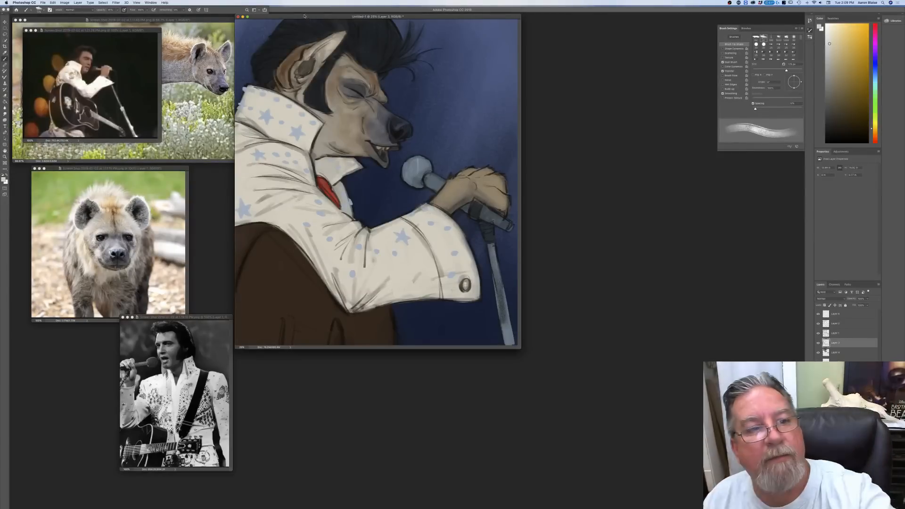
drag(287, 19, 396, 116)
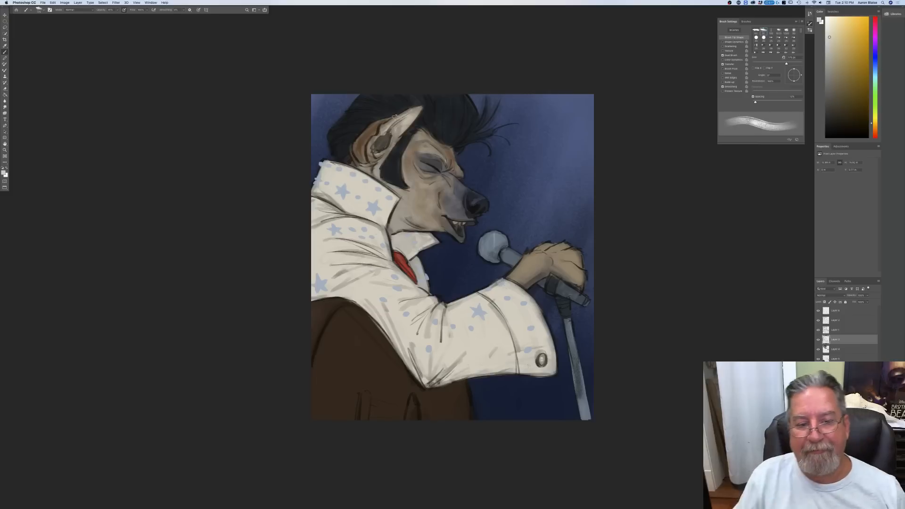
Step: Add a new layer at the top of the stack and set its blending mode to Multiply
click(836, 311)
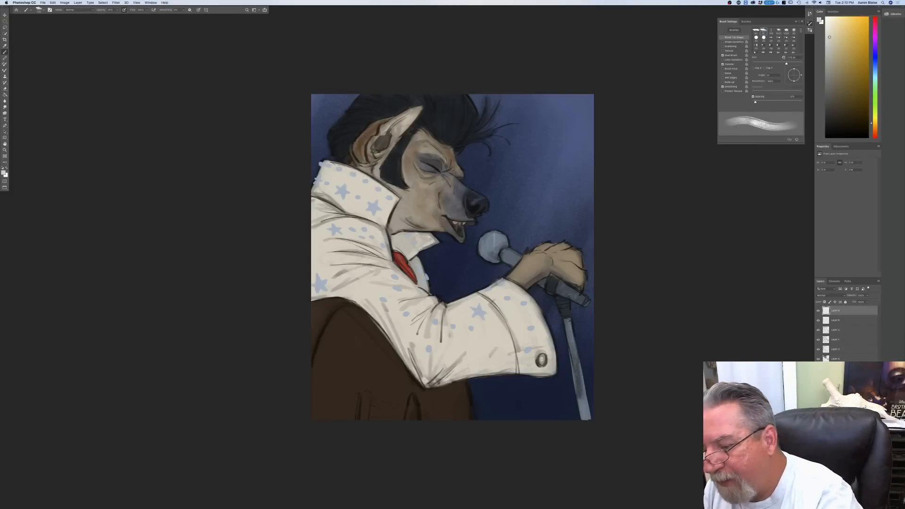
click(830, 296)
click(822, 309)
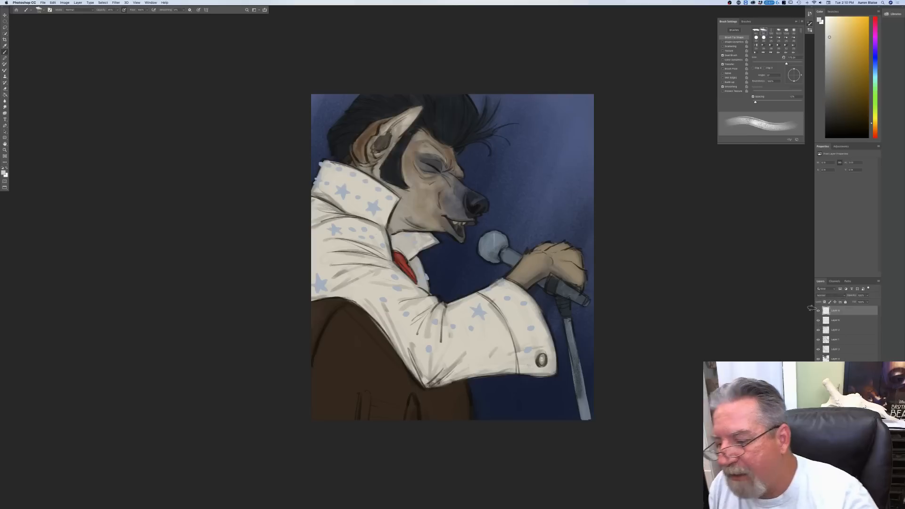
click(829, 295)
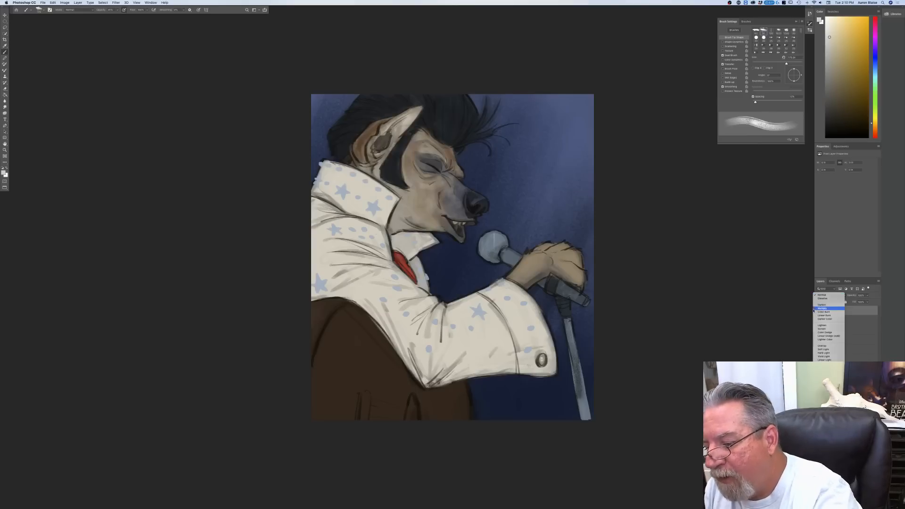
click(816, 309)
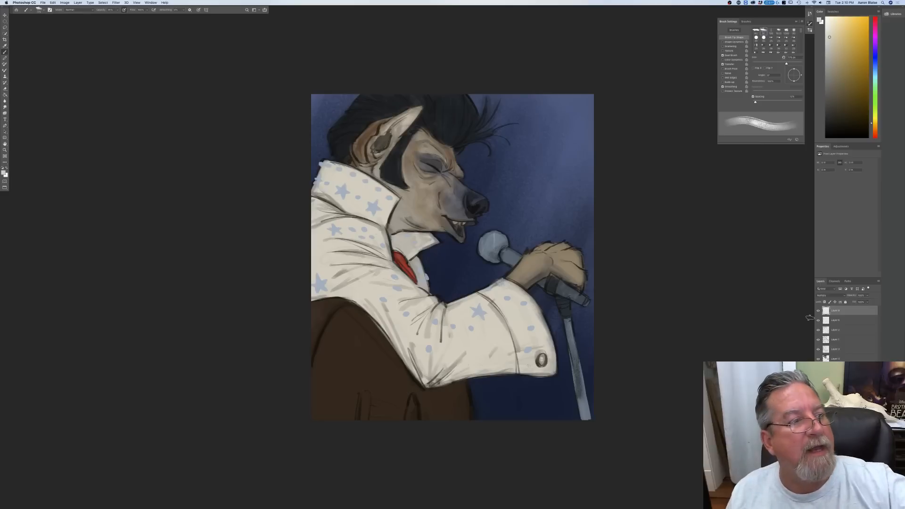
Step: Choose a soft, textured brush preset for shading and enlarge its tip
click(41, 10)
click(40, 58)
click(228, 131)
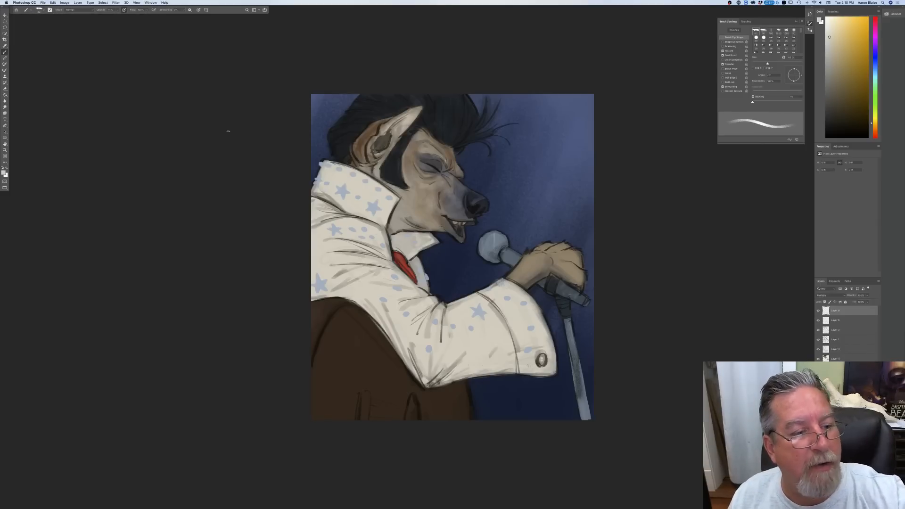
key(bracketright)
key(bracketright)
key(bracketright)
key(bracketright)
key(bracketright)
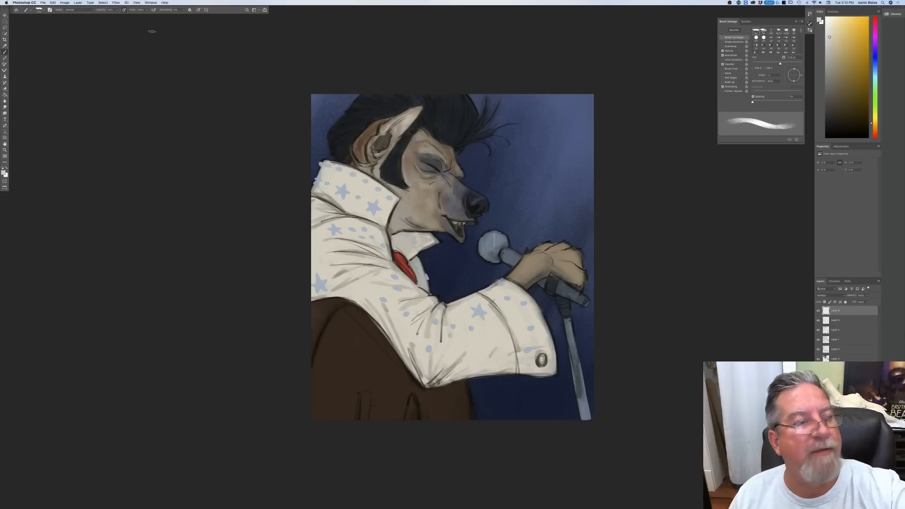
Step: Set the foreground colour to a muted, mid-tone warm grey-brown for the Multiply shading
key(super+plus)
drag(168, 330, 116, 386)
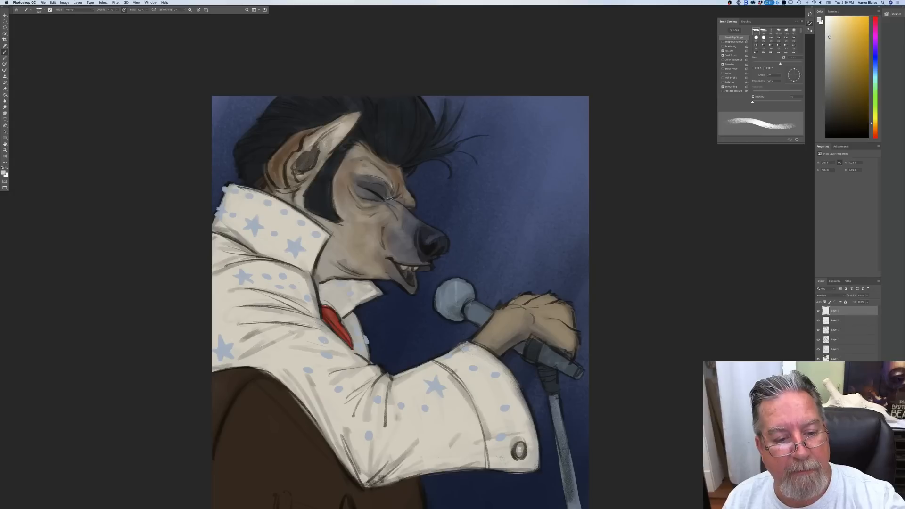
click(4, 173)
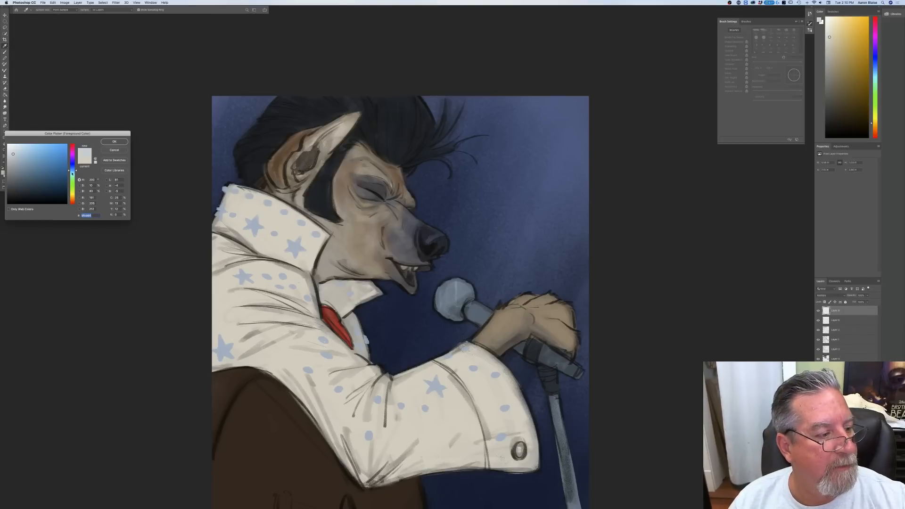
click(73, 197)
click(19, 168)
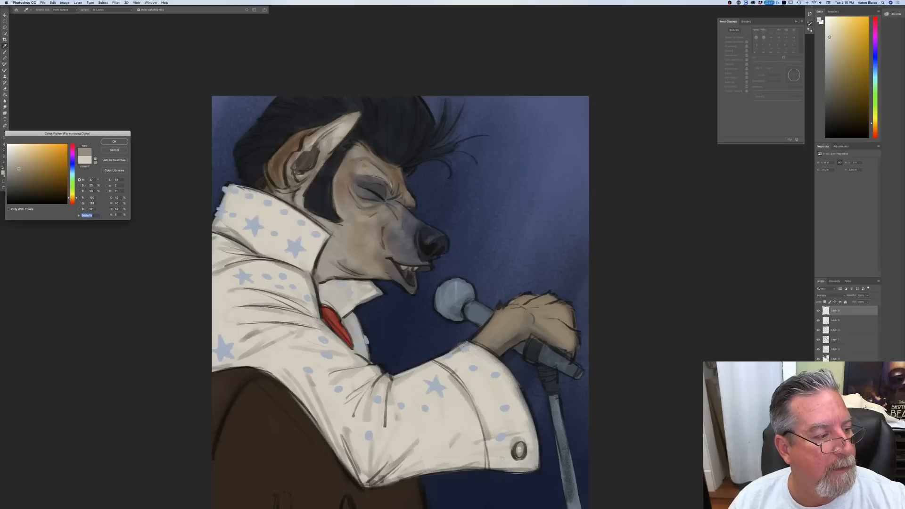
click(114, 142)
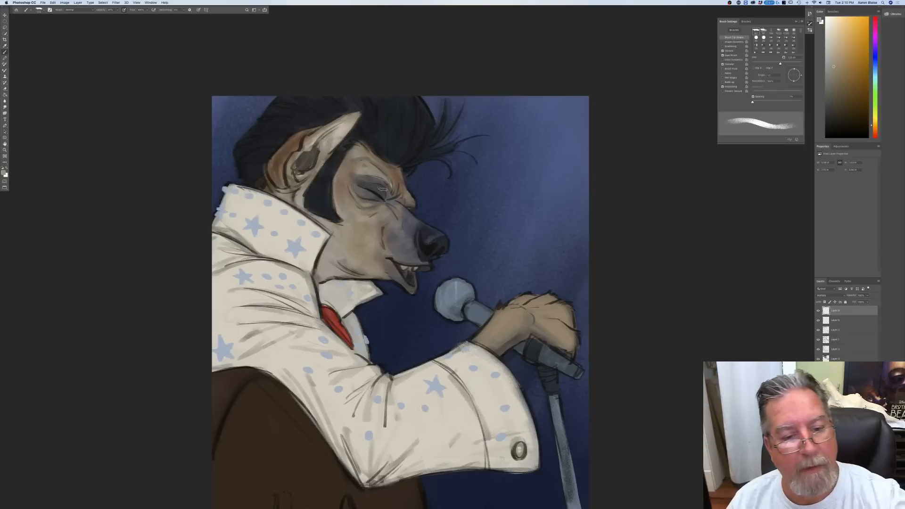
Step: Adjust the brush opacity and shade the eyelid and socket around the closed eye with a smaller tip
mouse_move(376, 181)
mouse_down()
mouse_move(383, 186)
mouse_move(375, 192)
mouse_up()
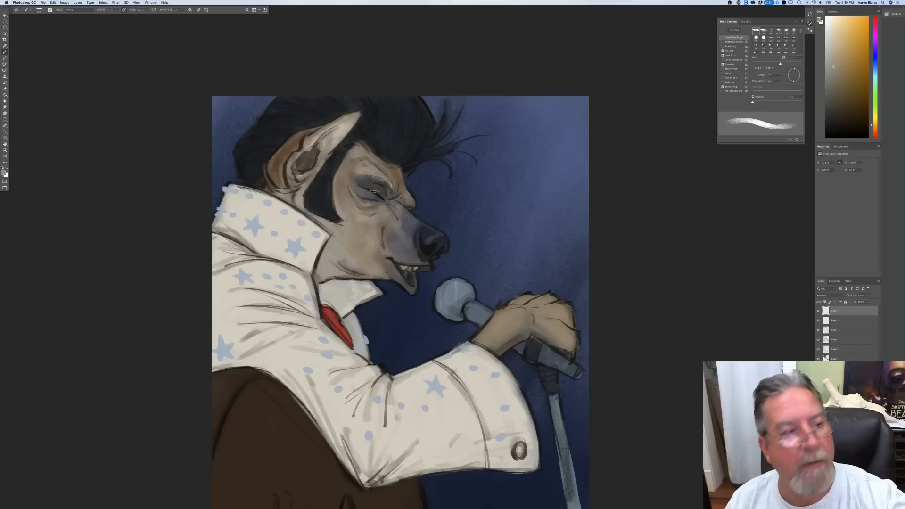
click(117, 10)
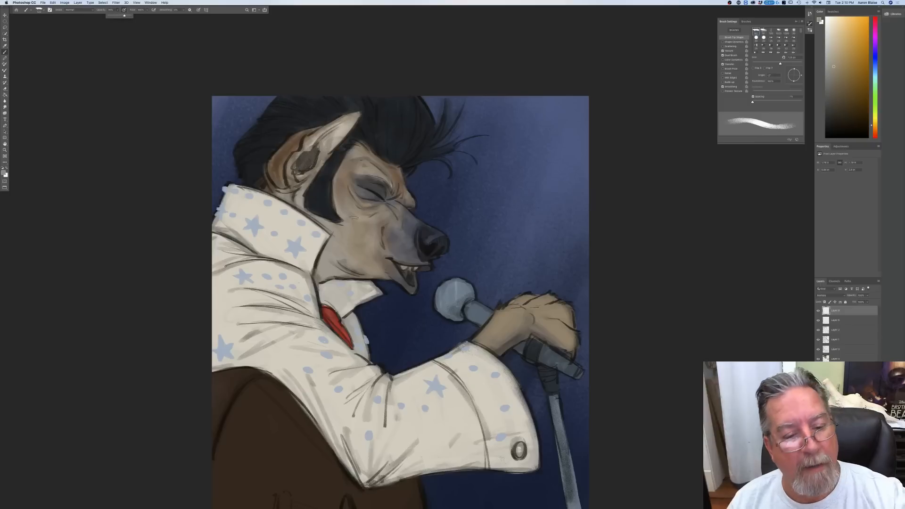
key([)
key([)
key([)
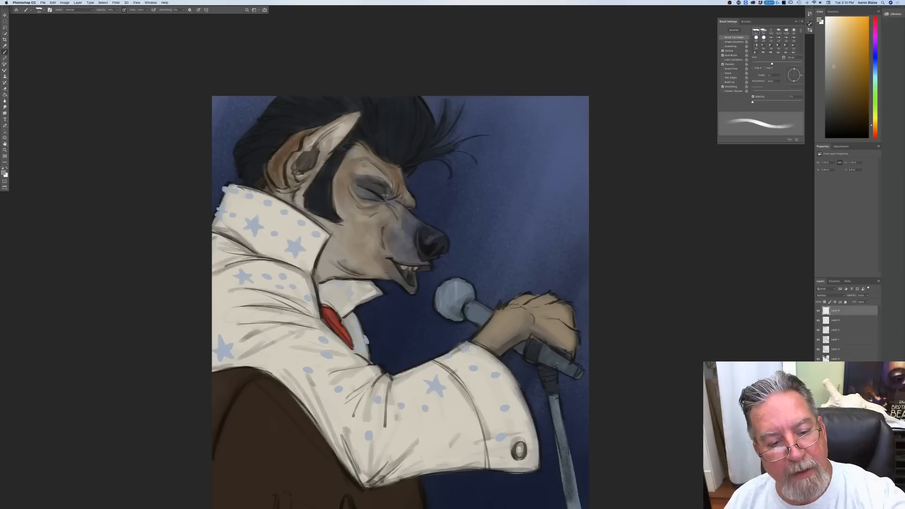
key(])
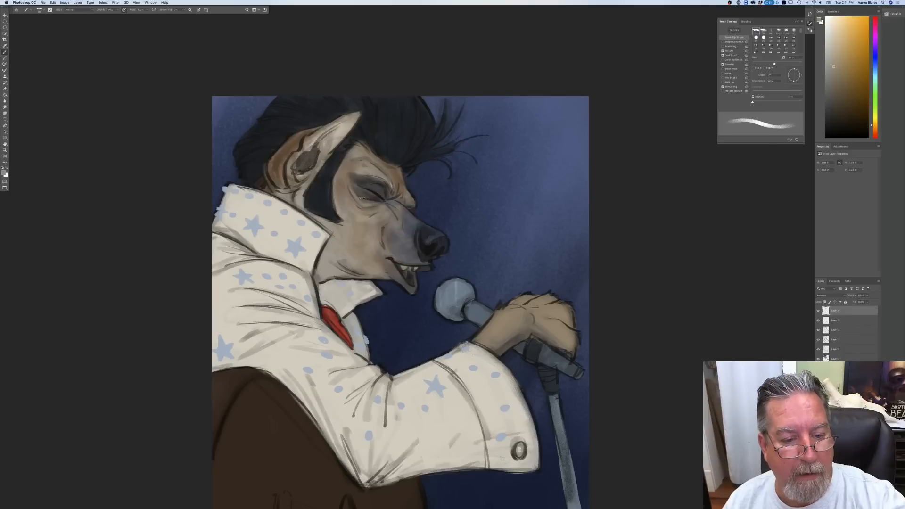
Step: Shade the side of the muzzle, the underside of the nose, and the open mouth with its teeth and lower jaw
key(])
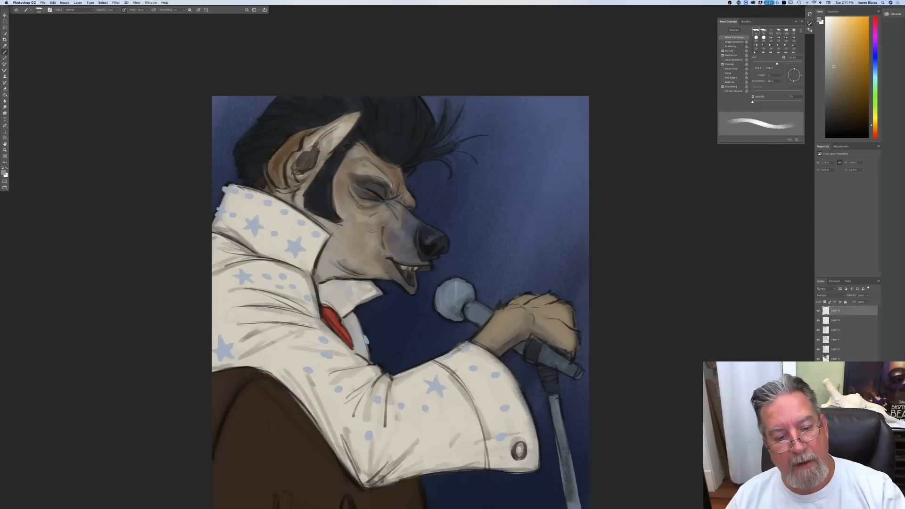
key(])
key(])
mouse_move(385, 238)
mouse_down()
mouse_move(392, 260)
mouse_move(415, 264)
mouse_up()
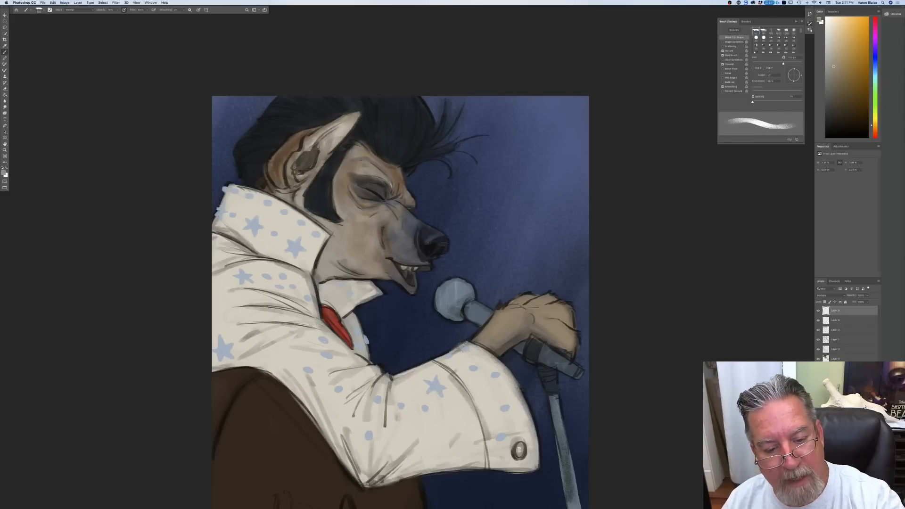
drag(427, 257, 427, 261)
key([)
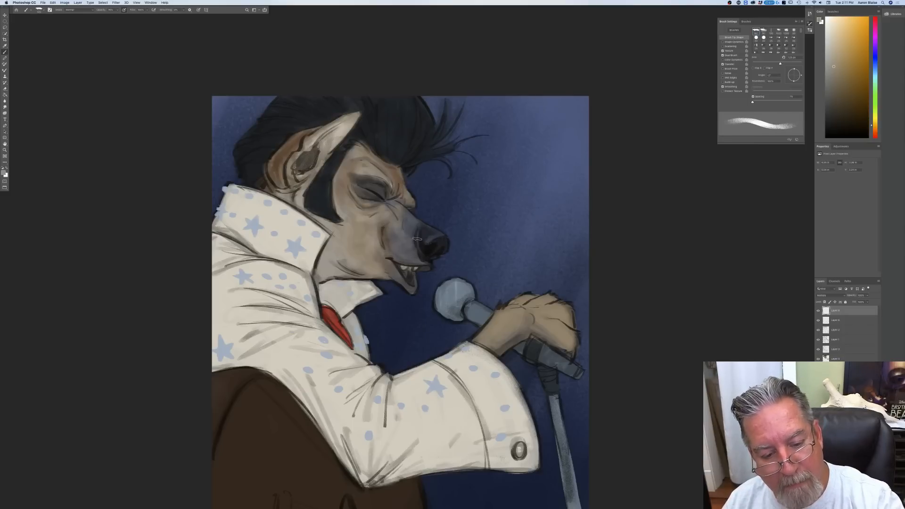
mouse_move(423, 267)
mouse_down()
mouse_move(398, 263)
mouse_move(410, 277)
mouse_move(397, 261)
mouse_move(404, 287)
mouse_up()
key([)
key([)
key([)
Step: Shade the cheek below the sideburn, the jaw and the neck down to the collar with a larger brush
key(bracketright)
key(bracketright)
key(bracketright)
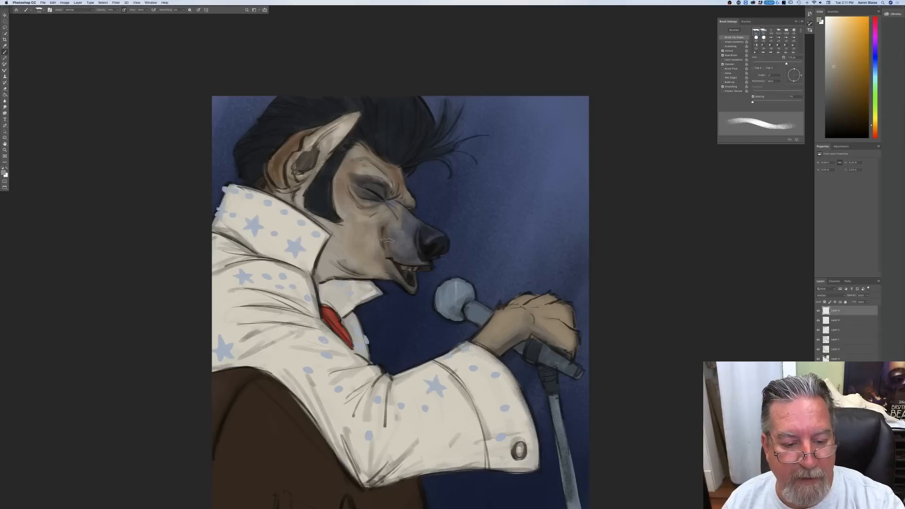
mouse_move(331, 208)
mouse_down()
mouse_move(379, 272)
mouse_move(356, 271)
mouse_move(337, 255)
mouse_move(320, 274)
mouse_move(353, 270)
mouse_up()
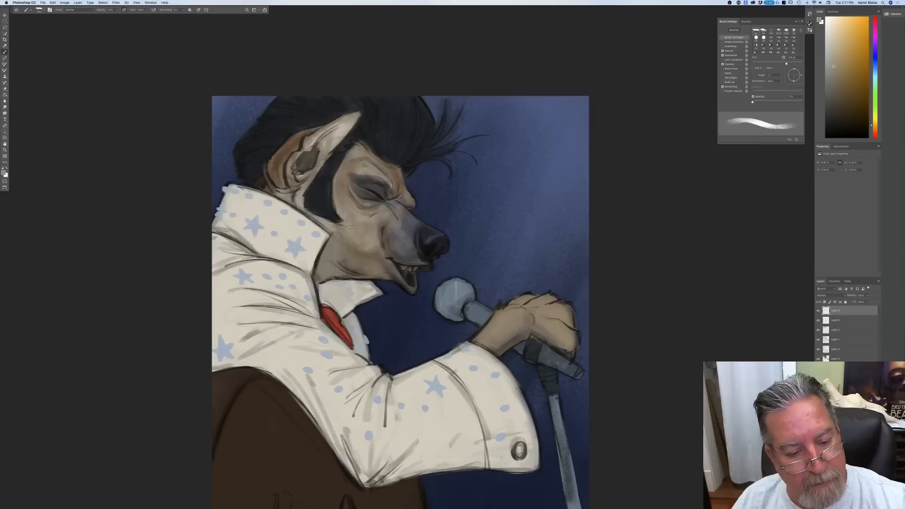
mouse_move(332, 230)
mouse_down()
mouse_move(306, 206)
mouse_move(333, 222)
mouse_up()
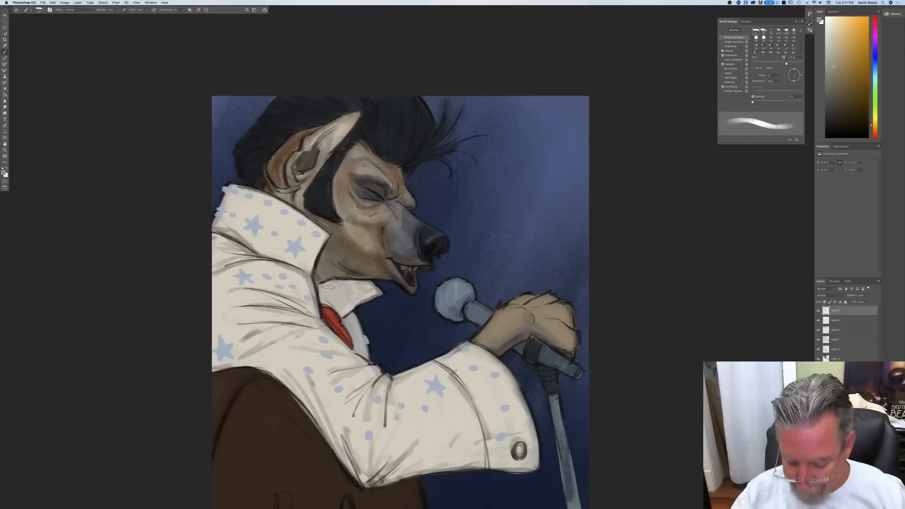
Step: Refine the shadows in the facial folds around the cheek, eye and jaw with a progressively smaller brush
key(bracketleft)
key(bracketleft)
key(bracketleft)
key(bracketleft)
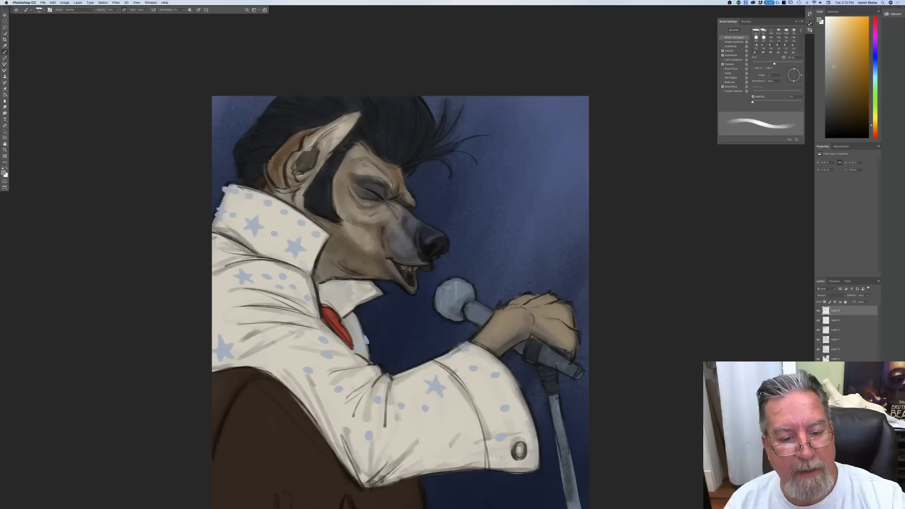
key(bracketleft)
key(bracketleft)
key(bracketleft)
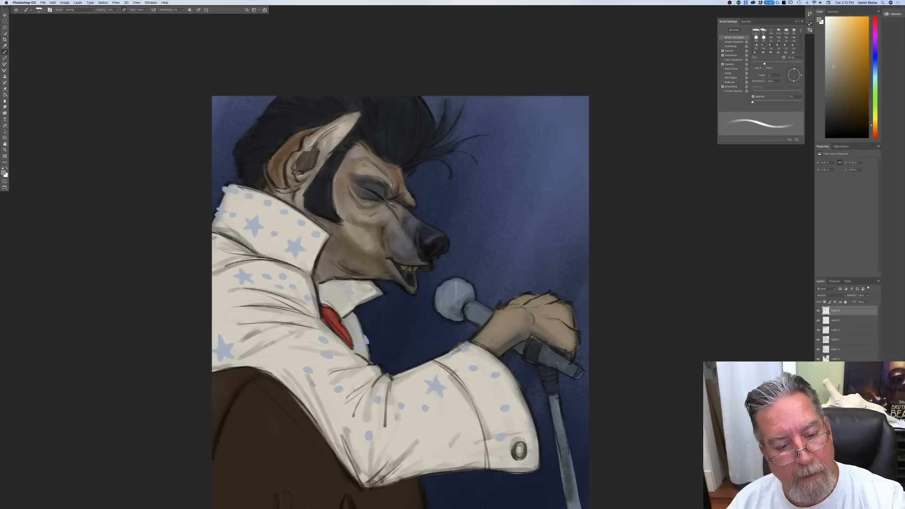
key(bracketright)
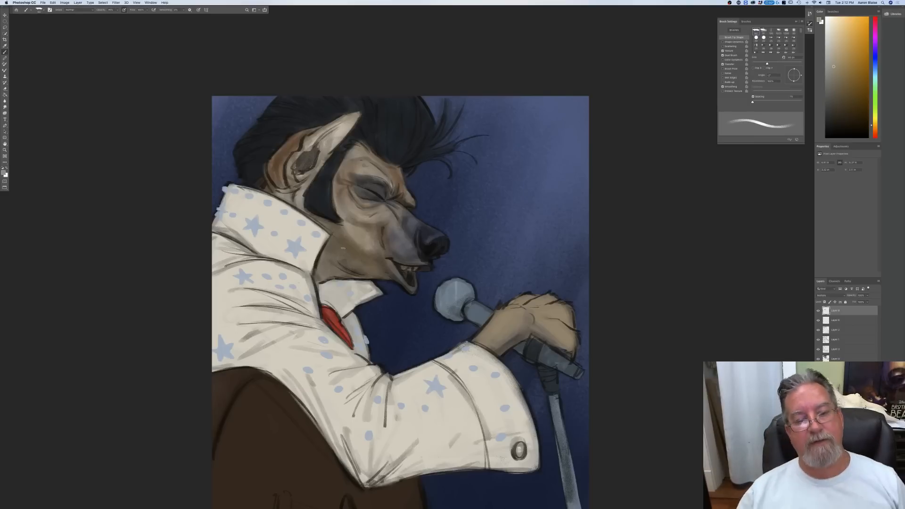
Step: Enlarge the brush and shade the forehead and brow beneath the front of the hair
key(bracketright)
key(bracketright)
key(bracketright)
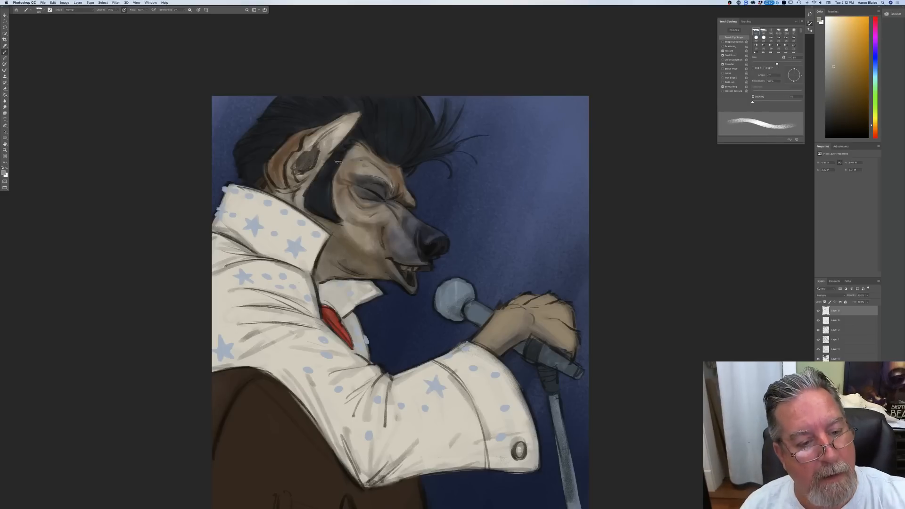
drag(364, 131, 373, 114)
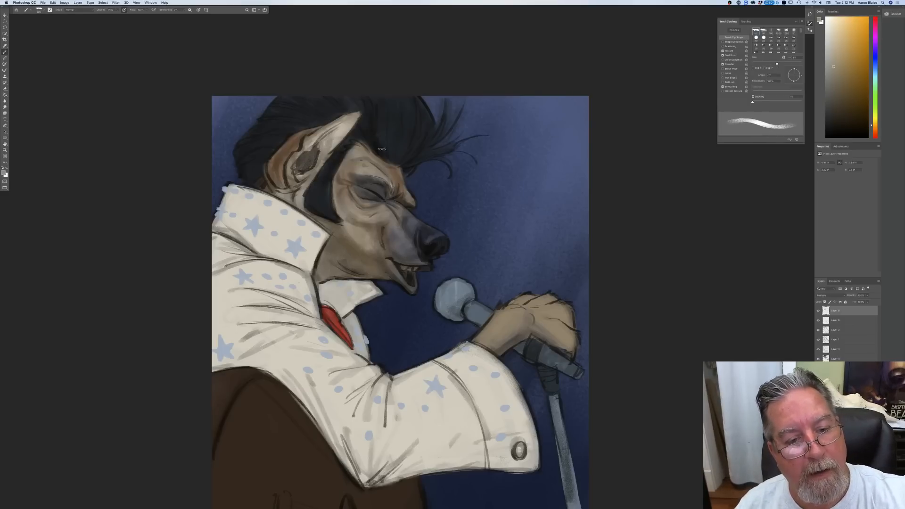
drag(401, 177, 370, 150)
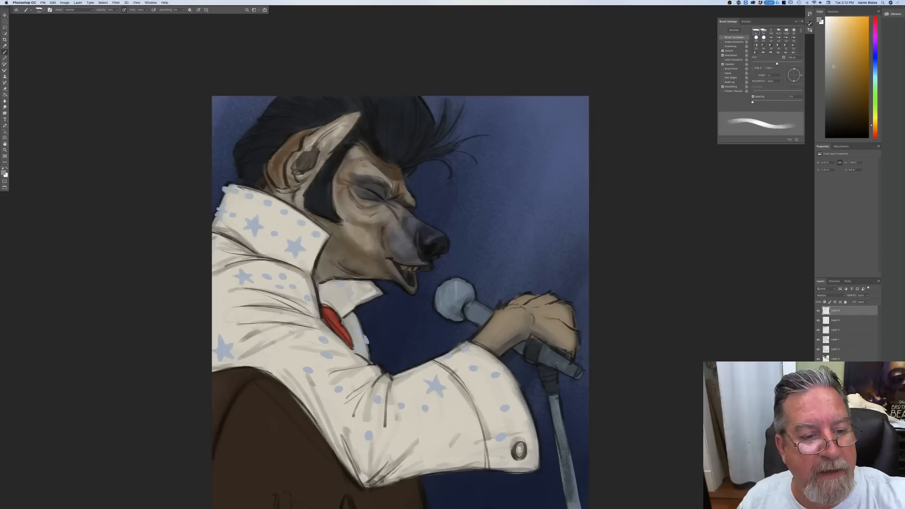
Step: Shade the outer ear, its inner hollow and the fur at its base, keeping the current foreground colour
mouse_move(325, 143)
mouse_down()
mouse_move(344, 132)
mouse_move(315, 165)
mouse_move(299, 164)
mouse_up()
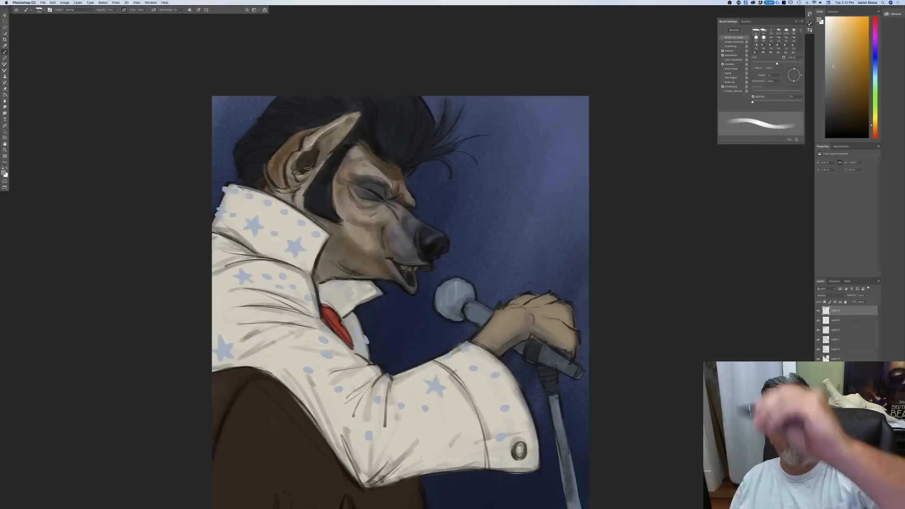
mouse_move(323, 168)
mouse_down()
mouse_move(302, 196)
mouse_move(305, 177)
mouse_move(295, 184)
mouse_move(290, 172)
mouse_move(293, 197)
mouse_move(280, 189)
mouse_move(291, 201)
mouse_up()
mouse_move(286, 162)
mouse_down()
mouse_move(271, 177)
mouse_move(279, 185)
mouse_up()
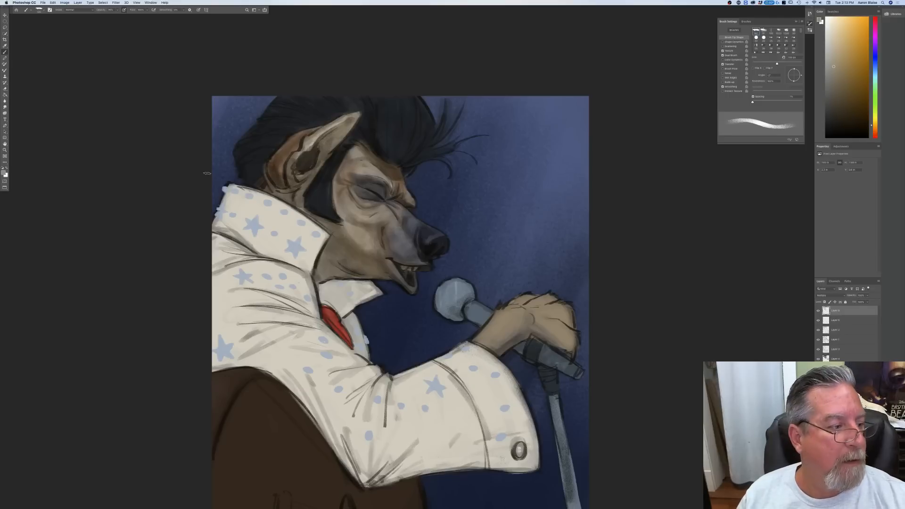
click(4, 173)
click(113, 149)
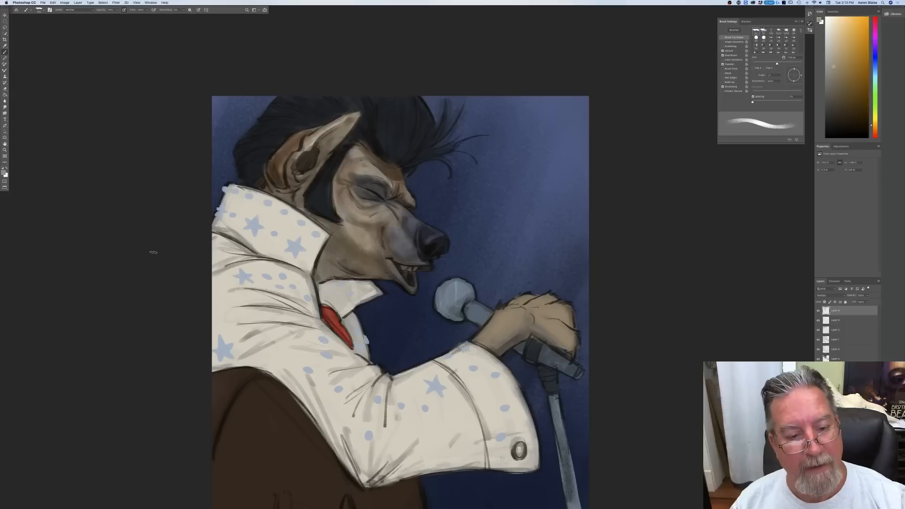
Step: Darken the fur behind the ear and the hair at the back and crown with a larger brush
key(bracketright)
key(bracketright)
key(bracketright)
mouse_move(272, 164)
mouse_down()
mouse_move(285, 189)
mouse_move(265, 174)
mouse_move(291, 202)
mouse_up()
mouse_move(245, 160)
mouse_down()
mouse_move(258, 178)
mouse_move(241, 155)
mouse_move(250, 164)
mouse_move(262, 131)
mouse_move(281, 137)
mouse_move(262, 170)
mouse_move(310, 127)
mouse_move(285, 114)
mouse_move(311, 106)
mouse_up()
mouse_move(365, 130)
mouse_down()
mouse_move(347, 150)
mouse_move(366, 121)
mouse_up()
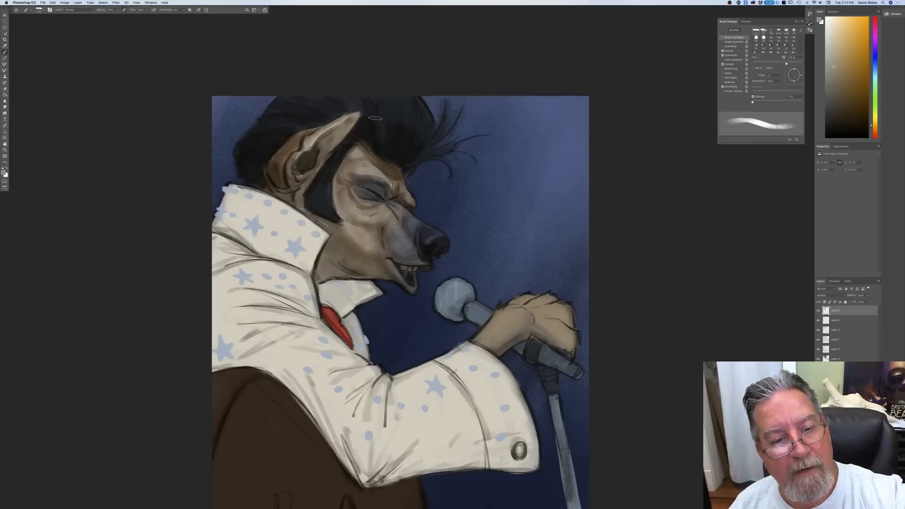
Step: Paint darker strands through the pompadour and its loose front locks with a finer brush
key(bracketleft)
key(bracketleft)
key(bracketleft)
key(bracketleft)
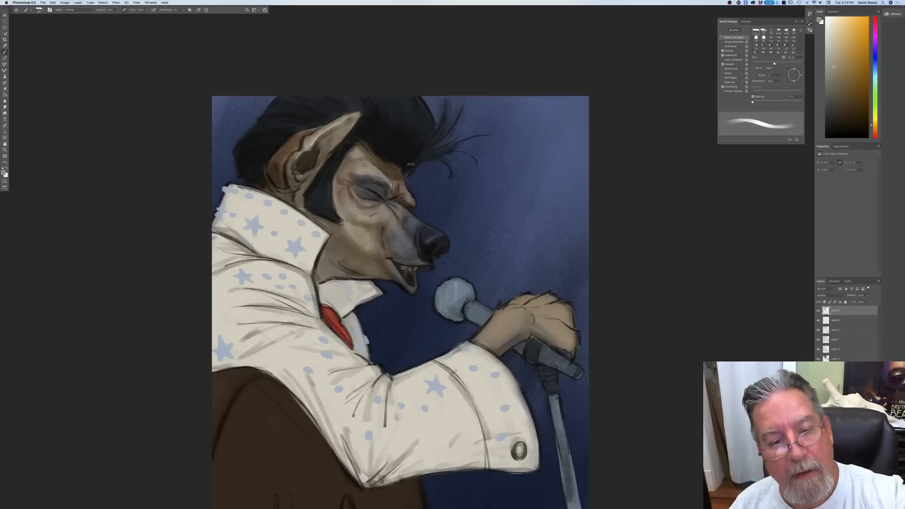
key(bracketleft)
key(bracketleft)
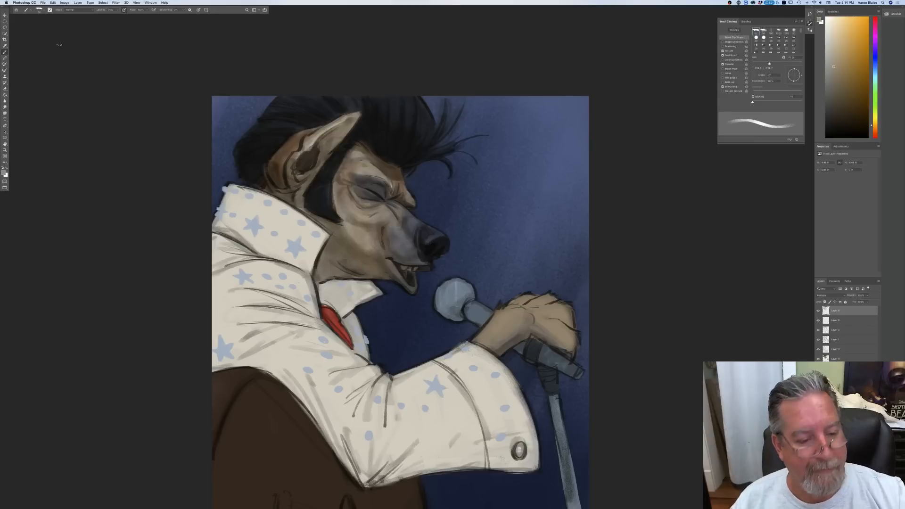
Step: Enlarge the brush and shade the lower back part of the jumpsuit's raised collar
key(bracketright)
key(bracketright)
key(bracketright)
key(bracketright)
key(bracketright)
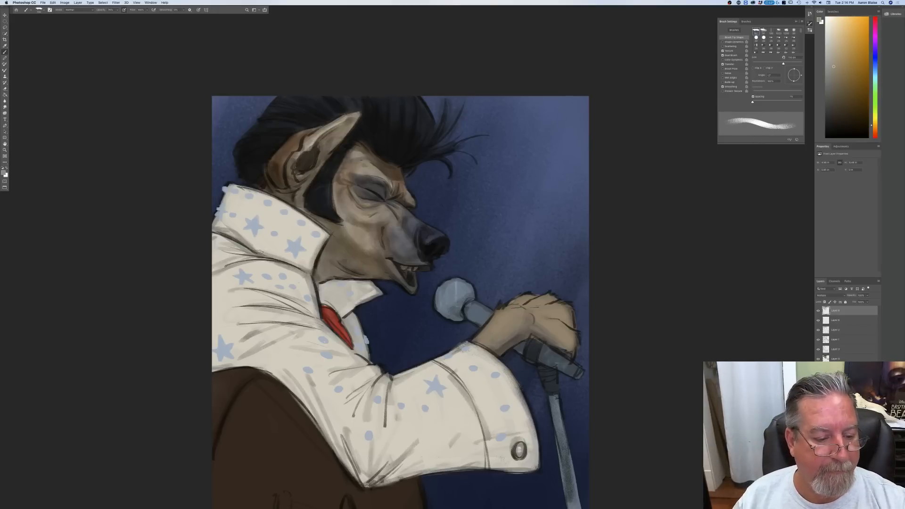
drag(260, 251, 241, 239)
mouse_move(224, 206)
mouse_down()
mouse_move(216, 226)
mouse_move(263, 248)
mouse_up()
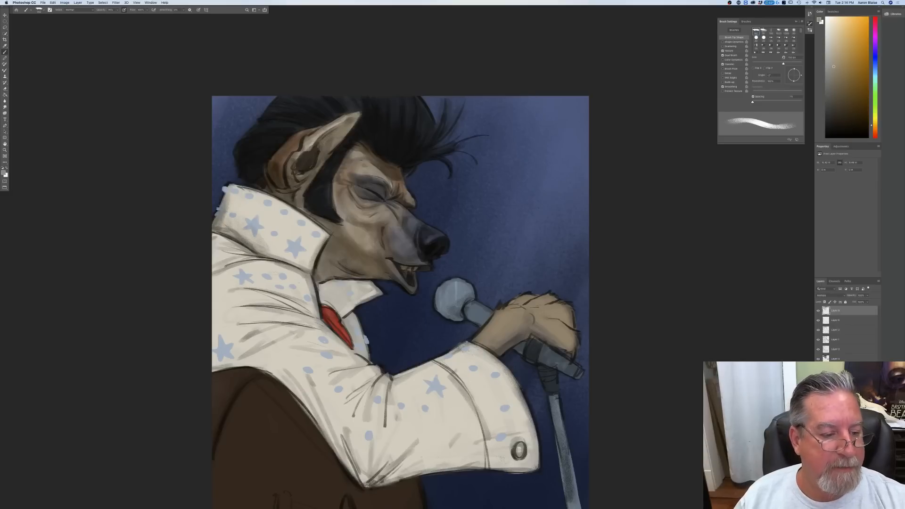
Step: Turn on pen pressure for brush size and shade the collar's studs and stars with a small tip
click(199, 10)
key(bracketleft)
key(bracketleft)
key(bracketleft)
key(bracketleft)
key(bracketleft)
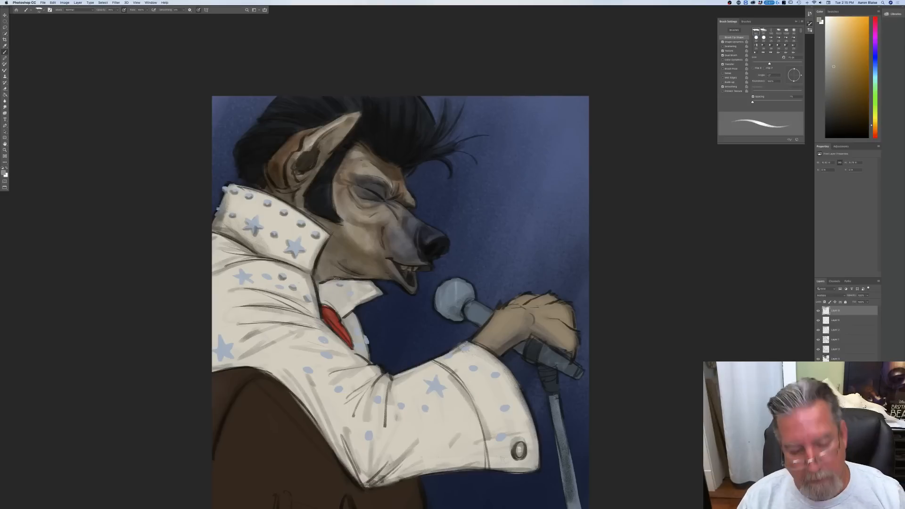
Step: Enlarge the brush and shade the front collar flap under the chin, the red scarf and the suit edge beside it
key(bracketright)
key(bracketright)
key(bracketright)
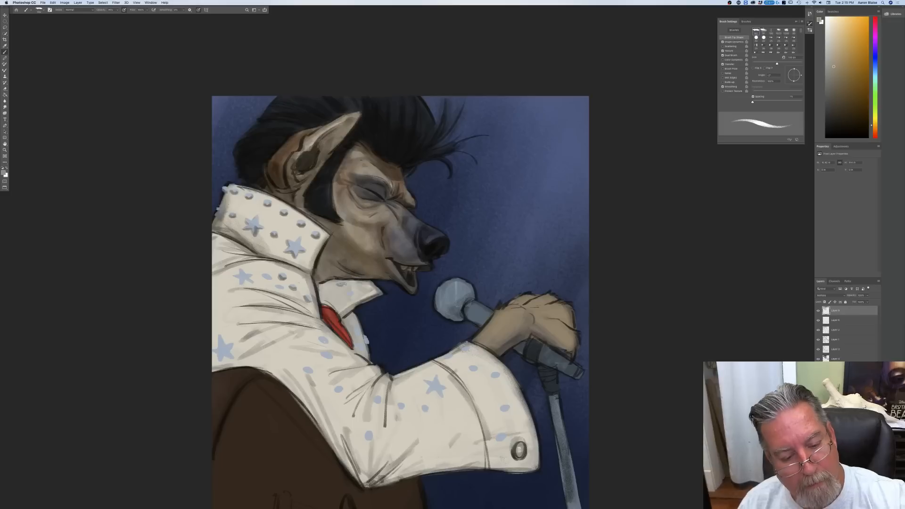
mouse_move(368, 287)
mouse_down()
mouse_move(339, 311)
mouse_move(334, 295)
mouse_move(321, 291)
mouse_move(358, 300)
mouse_up()
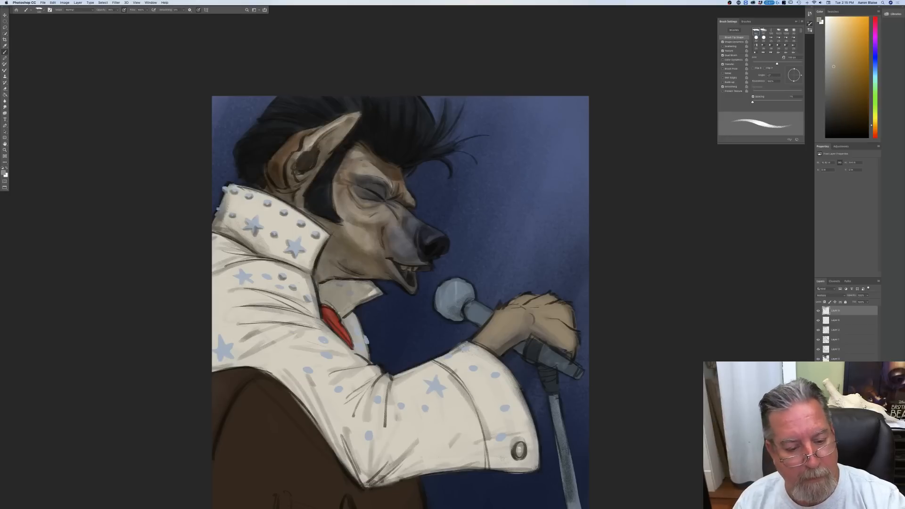
mouse_move(326, 312)
mouse_down()
mouse_move(357, 345)
mouse_move(354, 330)
mouse_move(362, 354)
mouse_up()
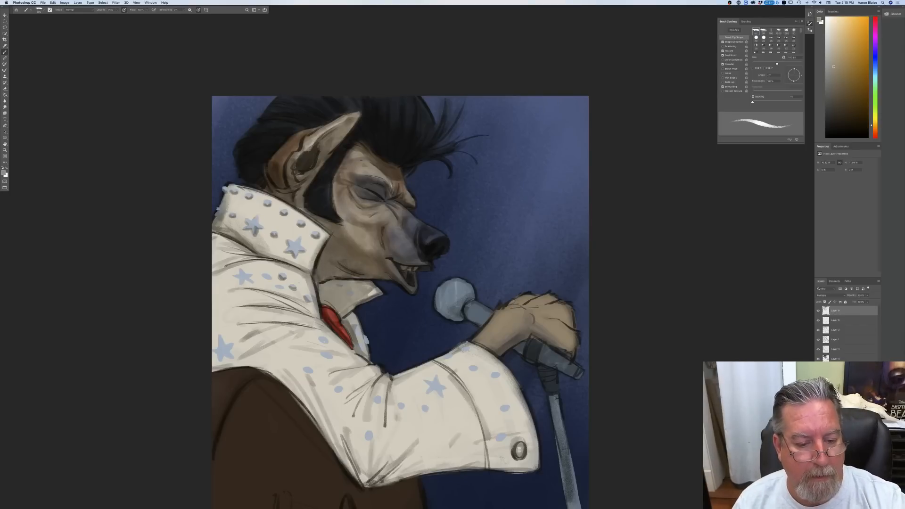
Step: Turn off pen pressure for brush size and shade the microphone's head, its neck and the handle end below the hand
key(bracketleft)
key(bracketleft)
key(bracketright)
key(bracketright)
drag(445, 282, 441, 311)
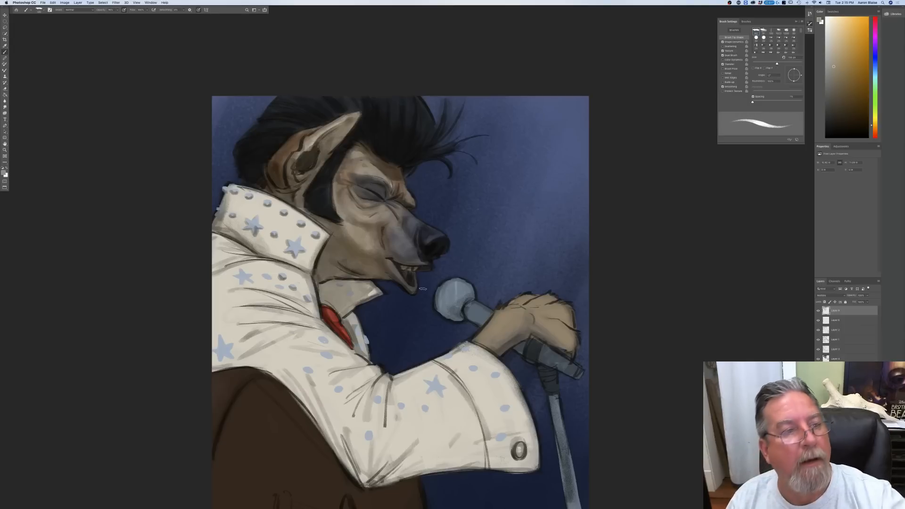
click(198, 10)
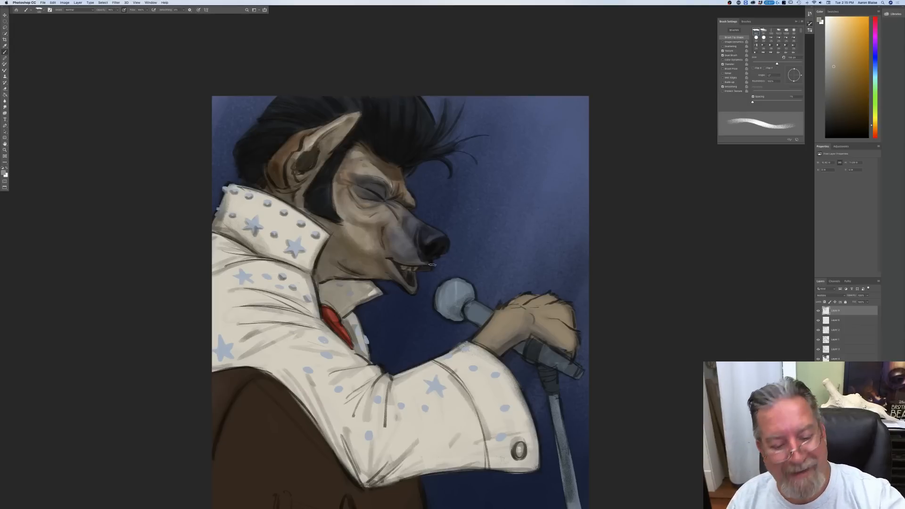
mouse_move(443, 313)
mouse_down()
mouse_move(458, 302)
mouse_move(439, 289)
mouse_move(460, 309)
mouse_move(447, 317)
mouse_move(439, 298)
mouse_up()
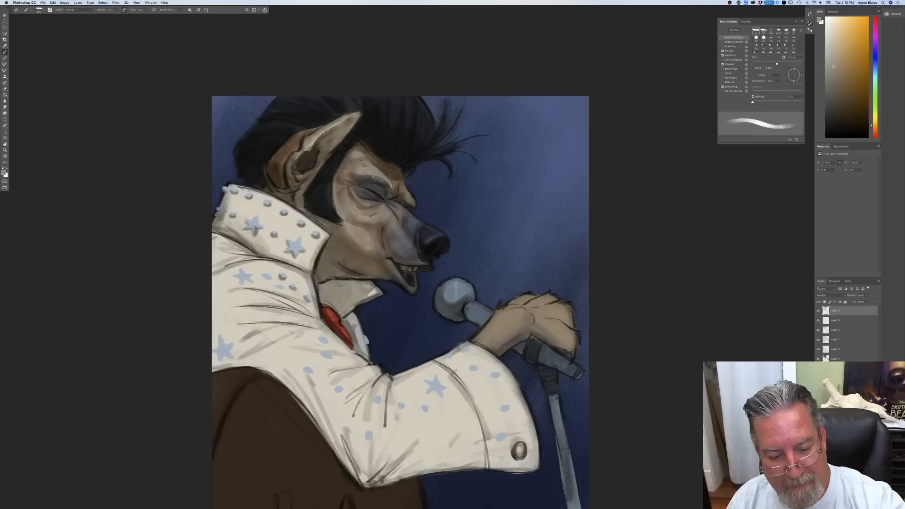
mouse_move(467, 304)
mouse_down()
mouse_move(485, 322)
mouse_move(470, 315)
mouse_move(479, 317)
mouse_up()
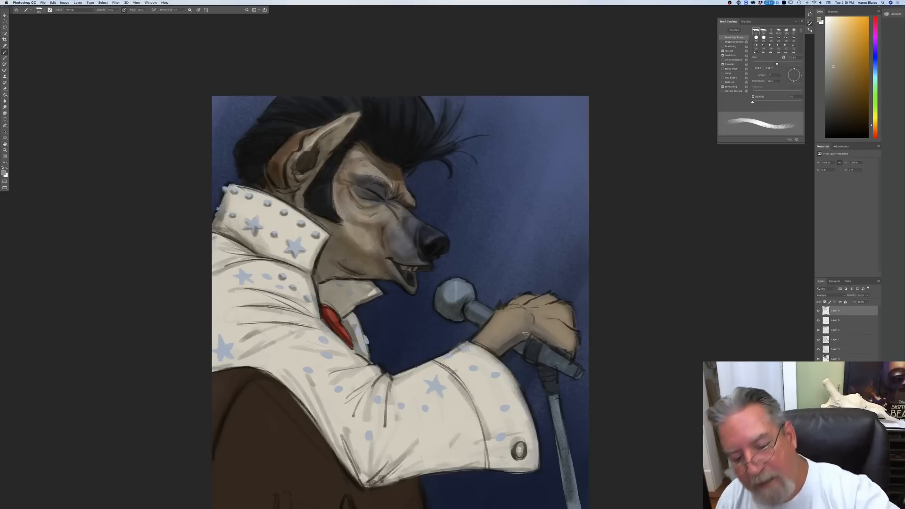
drag(536, 351, 572, 374)
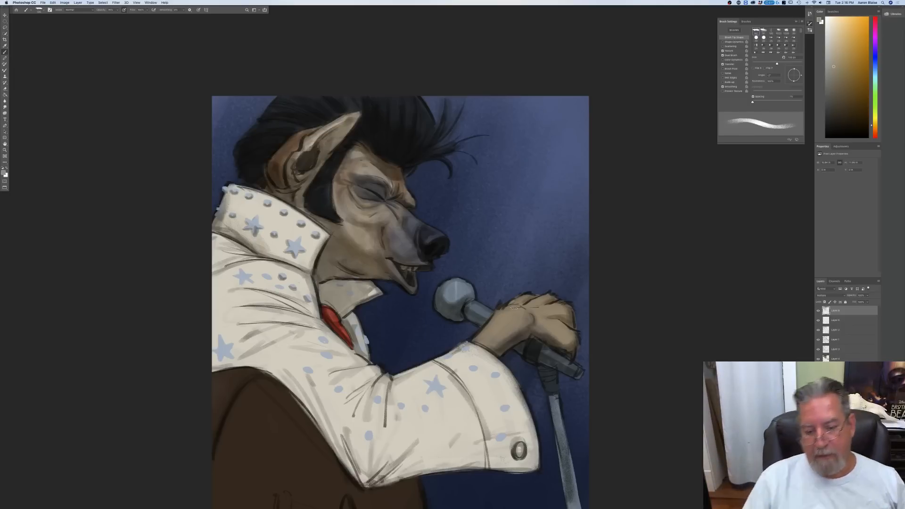
Step: Shade the wrist at the cuff, the cheek edge beside the sideburn and the front collar flap under the chin
drag(475, 342, 494, 352)
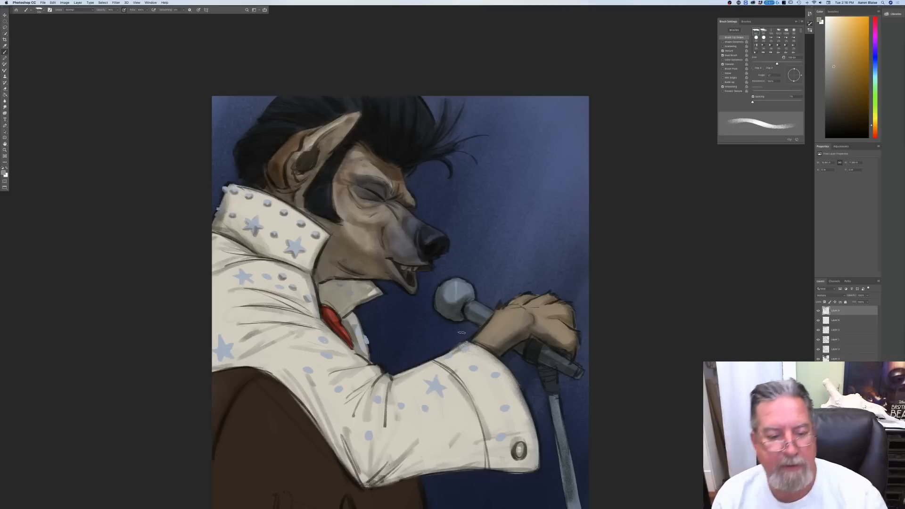
drag(340, 199, 344, 219)
drag(336, 182, 336, 198)
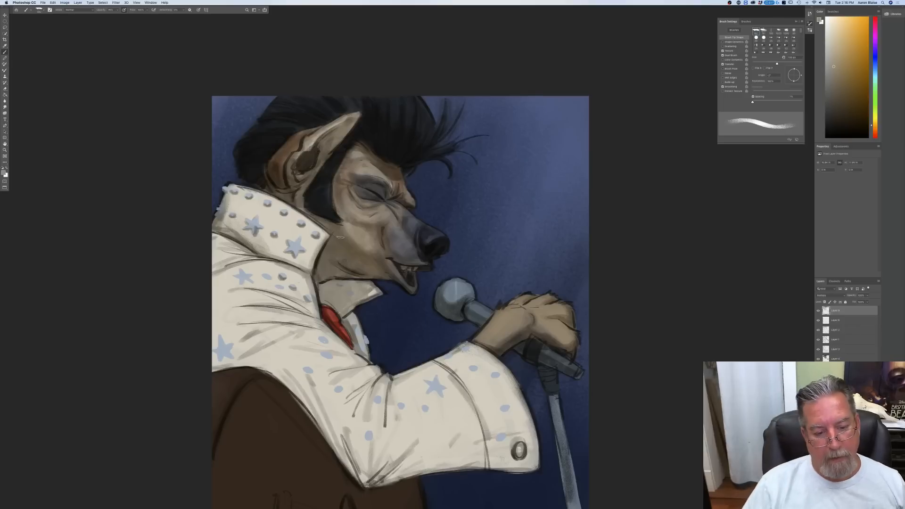
mouse_move(355, 283)
mouse_down()
mouse_move(341, 305)
mouse_move(322, 286)
mouse_up()
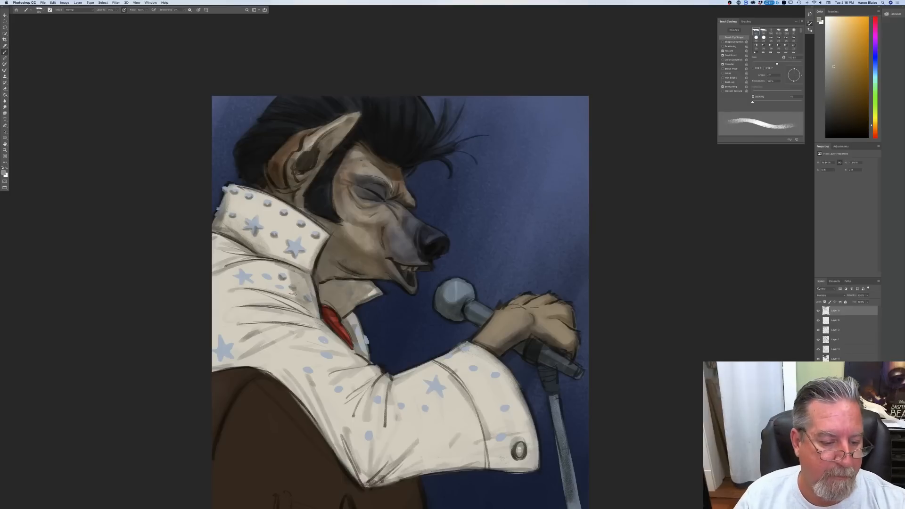
Step: Shade the shoulder panel below the raised collar, over its star and studs, and along the sleeve folds beneath
mouse_move(282, 286)
mouse_down()
mouse_move(242, 279)
mouse_move(217, 293)
mouse_move(264, 291)
mouse_move(243, 286)
mouse_move(264, 265)
mouse_move(300, 277)
mouse_move(316, 312)
mouse_up()
mouse_move(281, 266)
mouse_down()
mouse_move(297, 273)
mouse_move(302, 297)
mouse_move(256, 292)
mouse_up()
mouse_move(245, 260)
mouse_down()
mouse_move(217, 256)
mouse_move(213, 246)
mouse_up()
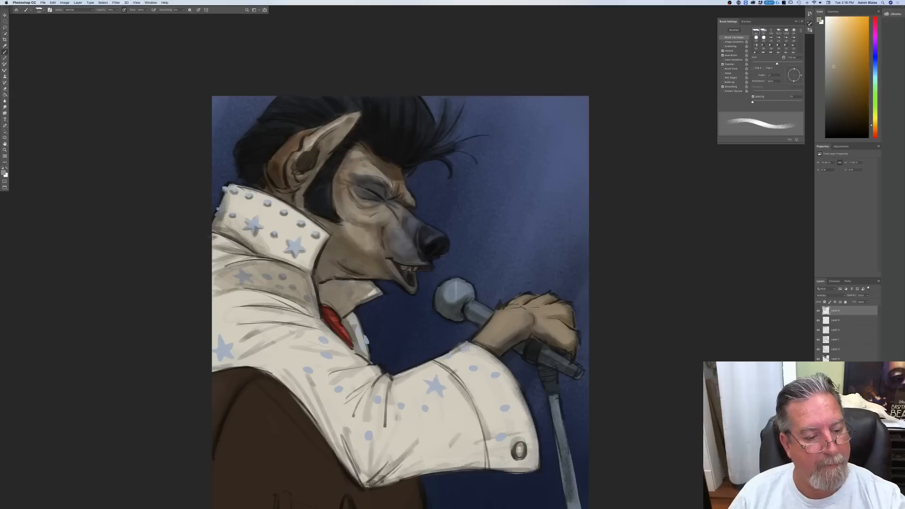
mouse_move(302, 308)
mouse_down()
mouse_move(259, 297)
mouse_move(220, 301)
mouse_move(238, 316)
mouse_up()
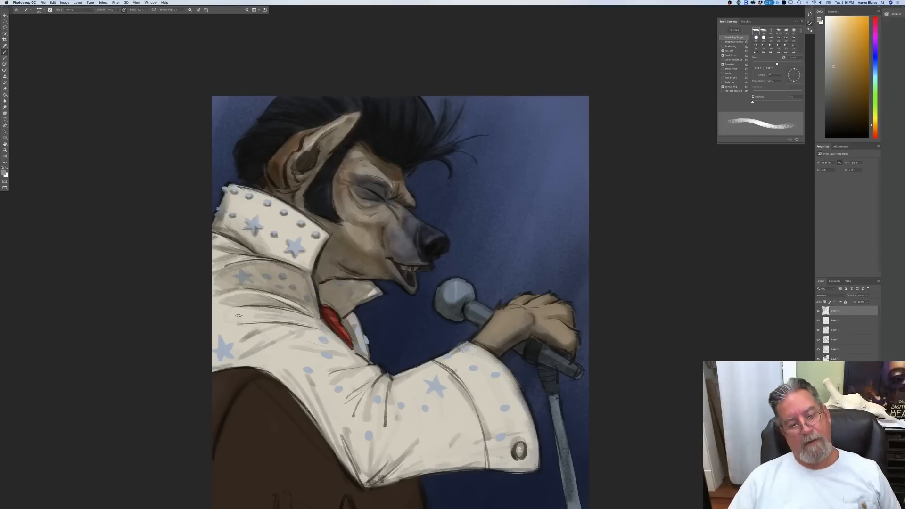
Step: Enlarge the brush and shade the cuff and the underside of the sleeve back to the elbow
key(bracketright)
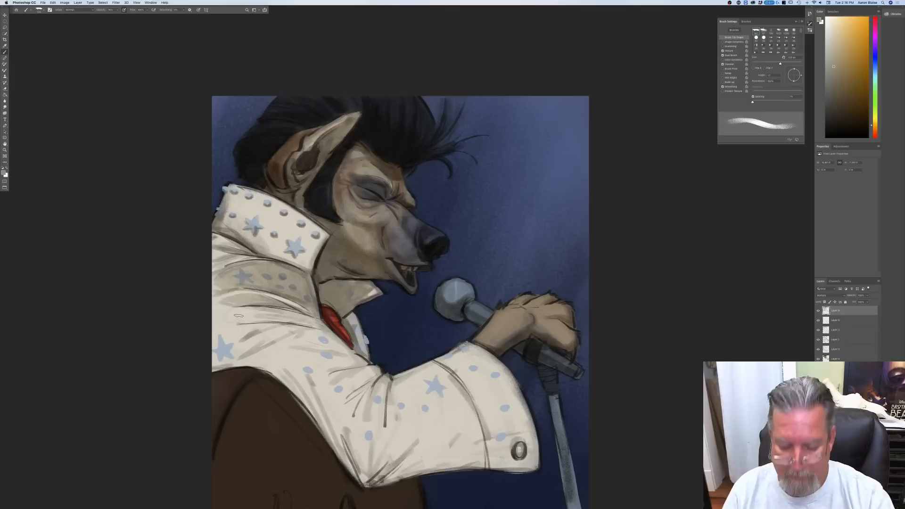
mouse_move(521, 445)
mouse_down()
mouse_move(513, 390)
mouse_move(525, 424)
mouse_move(513, 434)
mouse_move(507, 418)
mouse_move(492, 466)
mouse_move(490, 428)
mouse_move(490, 453)
mouse_move(468, 383)
mouse_move(488, 463)
mouse_move(525, 469)
mouse_move(488, 464)
mouse_move(467, 397)
mouse_up()
mouse_move(485, 457)
mouse_down()
mouse_move(467, 466)
mouse_move(476, 465)
mouse_up()
key(])
mouse_move(475, 465)
mouse_down()
mouse_move(486, 424)
mouse_move(447, 467)
mouse_move(462, 419)
mouse_move(426, 466)
mouse_move(379, 464)
mouse_up()
drag(418, 442, 375, 484)
drag(418, 440, 373, 485)
mouse_move(438, 456)
mouse_down()
mouse_move(439, 432)
mouse_move(415, 455)
mouse_move(414, 438)
mouse_move(385, 429)
mouse_move(363, 476)
mouse_move(314, 415)
mouse_move(352, 454)
mouse_up()
Step: Darken the brown area along the sleeve's lower edge and beneath the elbow
drag(288, 401, 334, 508)
drag(282, 381, 291, 390)
mouse_move(318, 440)
mouse_down()
mouse_move(336, 498)
mouse_move(323, 441)
mouse_move(355, 501)
mouse_move(396, 505)
mouse_up()
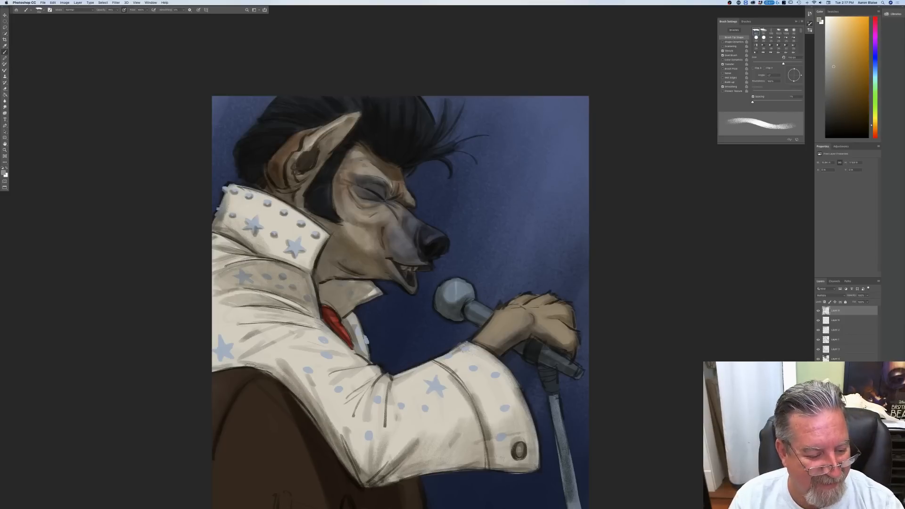
Step: Turn pen pressure for brush size back on and shade the stars and studs of the sleeve and cuff with a small tip
key(bracketleft)
key(bracketleft)
key(bracketleft)
key(bracketleft)
key(bracketleft)
key(bracketleft)
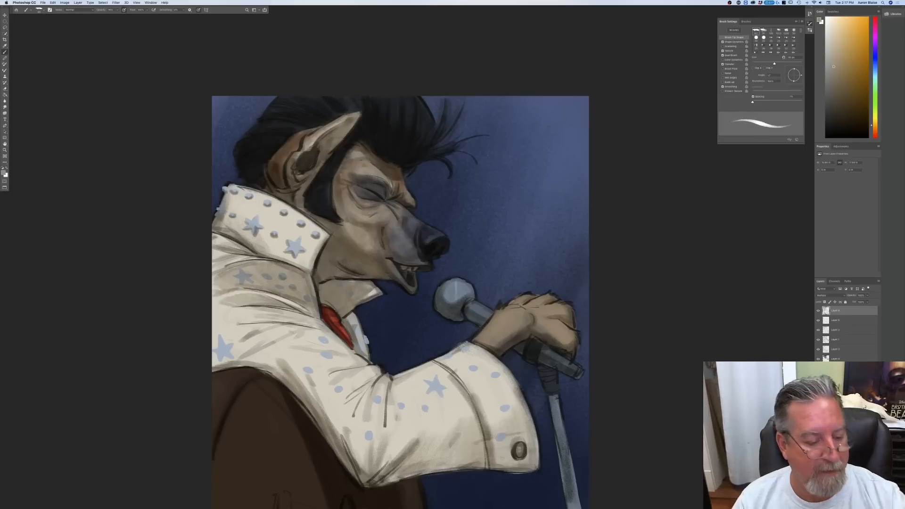
mouse_move(227, 355)
mouse_down()
mouse_move(220, 360)
mouse_move(231, 347)
mouse_up()
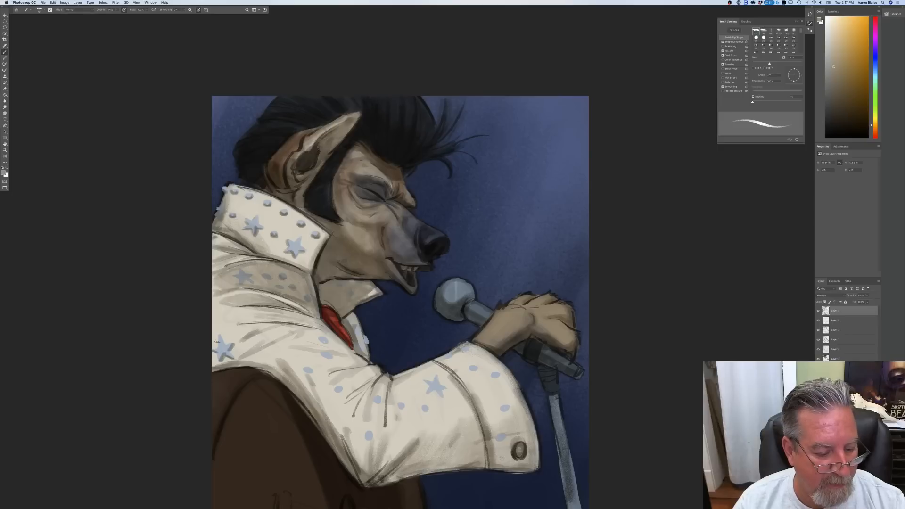
mouse_move(311, 371)
mouse_down()
mouse_move(324, 357)
mouse_move(318, 339)
mouse_up()
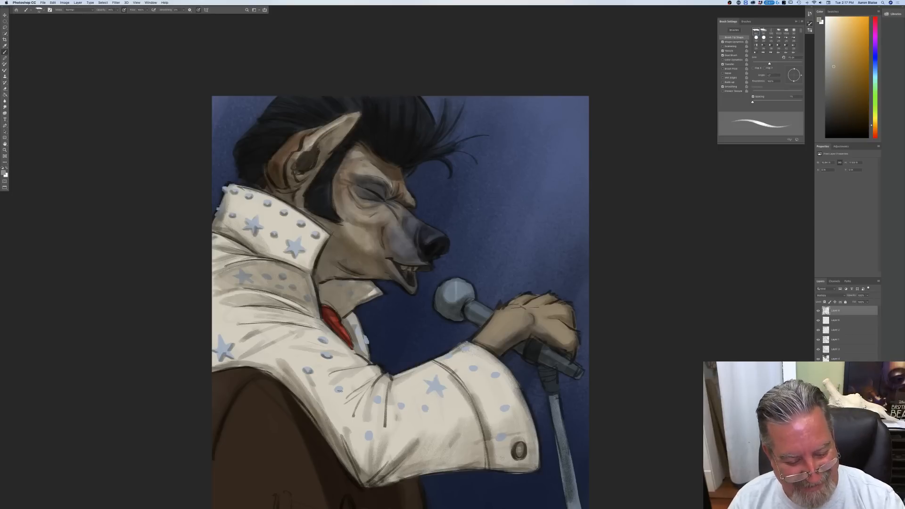
drag(428, 394, 440, 390)
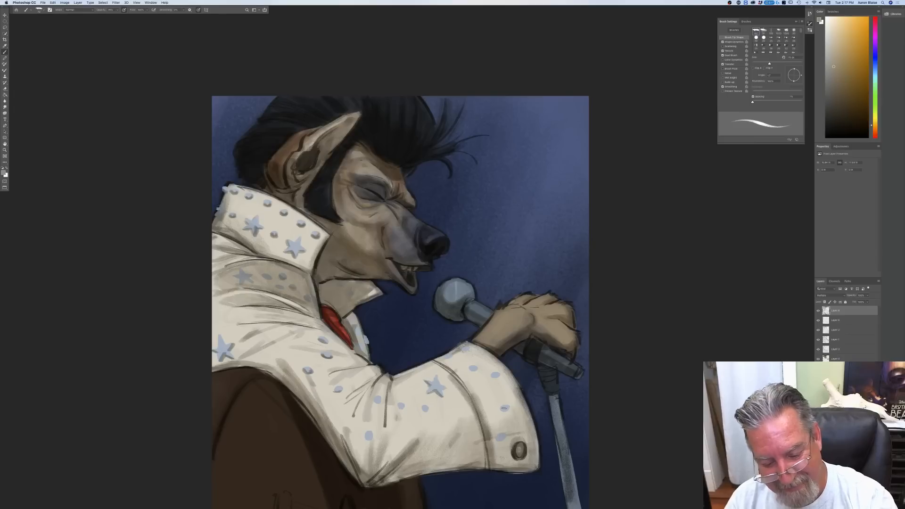
mouse_move(500, 410)
mouse_down()
mouse_move(509, 410)
mouse_move(506, 438)
mouse_up()
mouse_move(492, 379)
mouse_down()
mouse_move(500, 377)
mouse_move(452, 357)
mouse_up()
mouse_move(422, 411)
mouse_down()
mouse_move(431, 409)
mouse_move(382, 401)
mouse_up()
drag(364, 441, 372, 440)
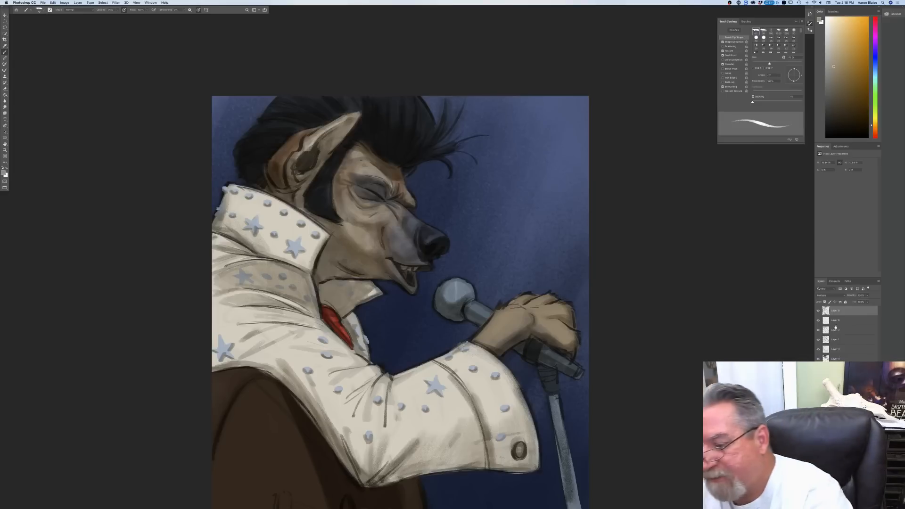
Step: Add a new layer in Overlay mode and pick a light warm beige foreground colour
click(866, 506)
click(825, 295)
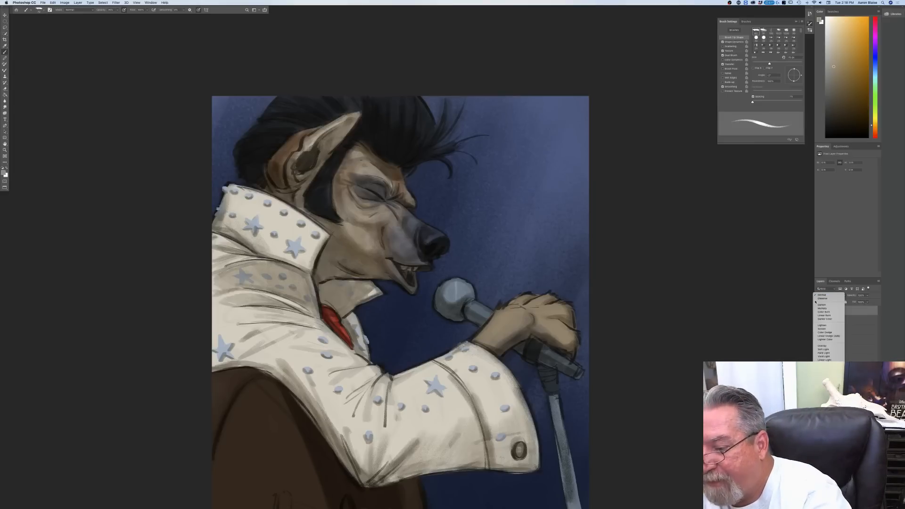
click(816, 346)
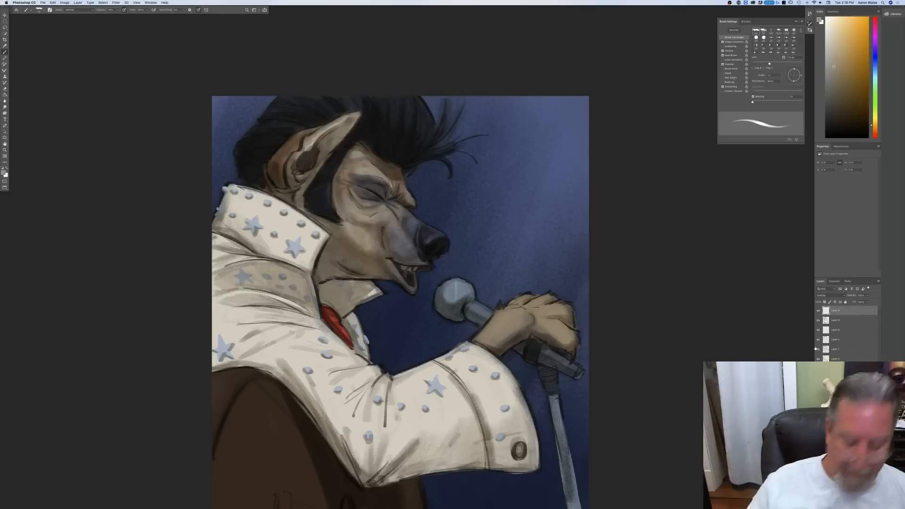
click(4, 171)
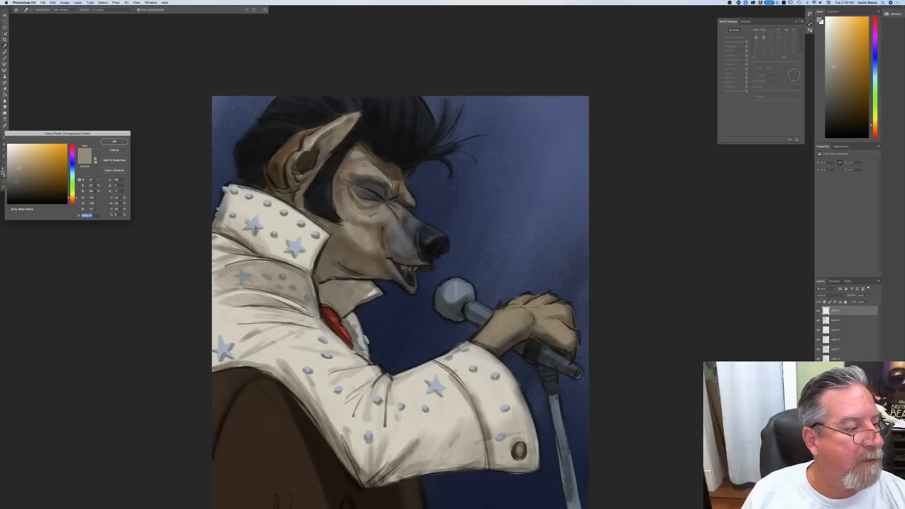
click(114, 141)
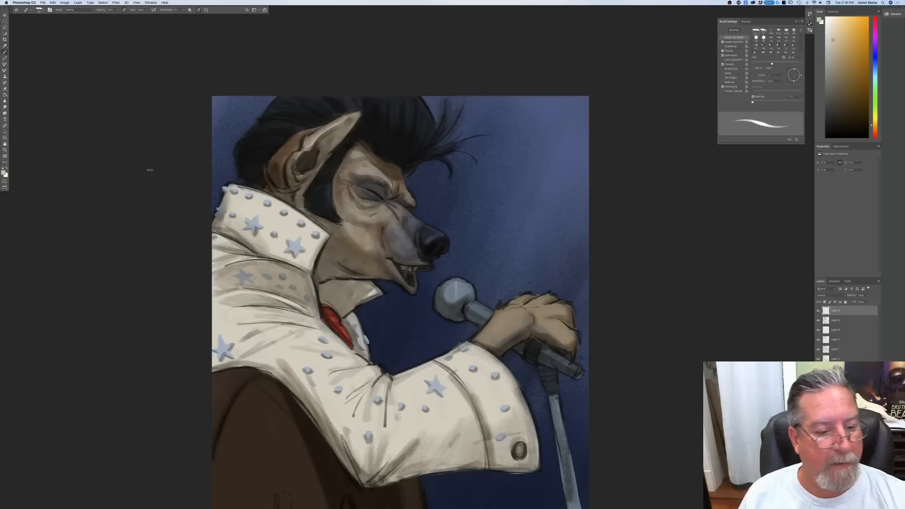
Step: Paint thin highlights along the collar's upper edge, the ear rim, the brow and the snout, reducing the brush for the face
mouse_move(291, 207)
mouse_down()
mouse_move(328, 235)
mouse_move(228, 185)
mouse_up()
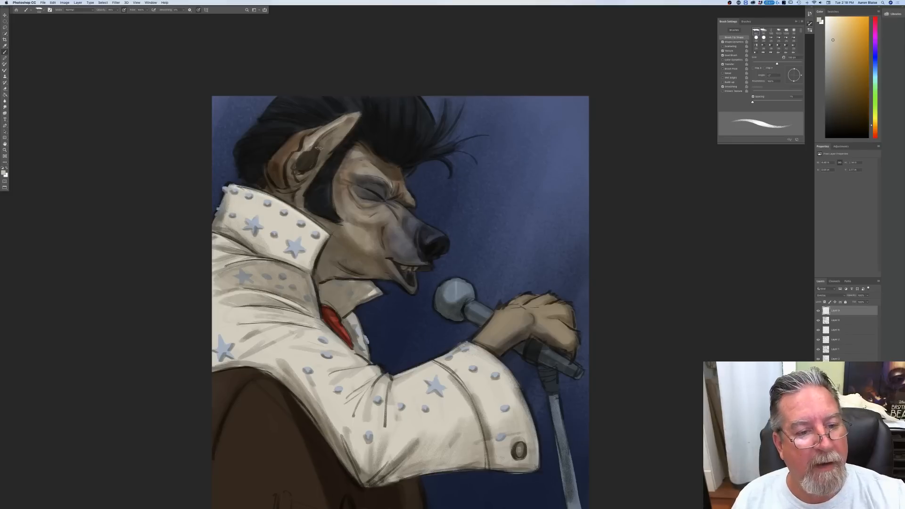
mouse_move(359, 115)
mouse_down()
mouse_move(309, 139)
mouse_move(341, 120)
mouse_move(313, 138)
mouse_up()
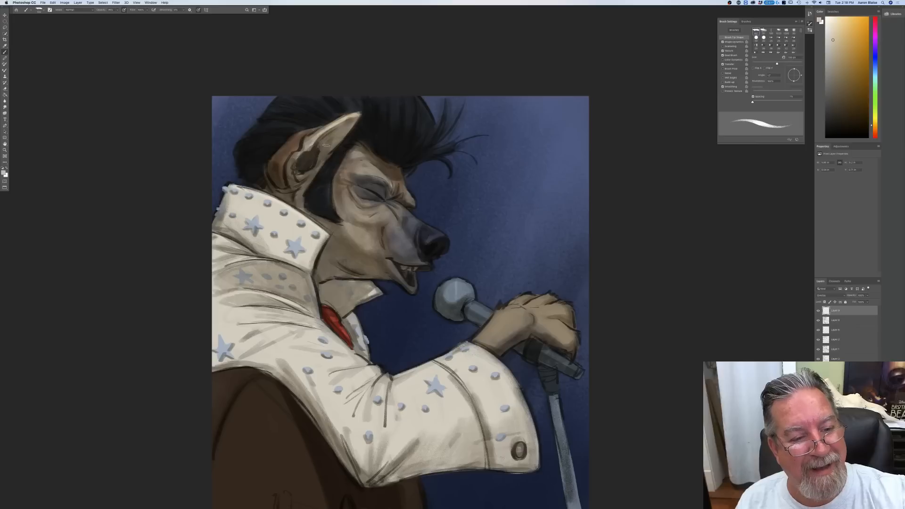
key([)
drag(393, 186, 361, 168)
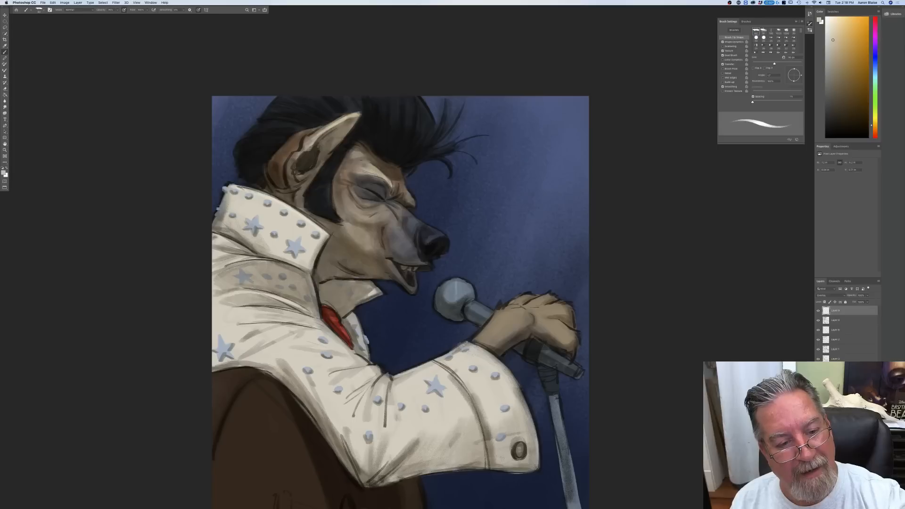
key(bracketleft)
key(bracketleft)
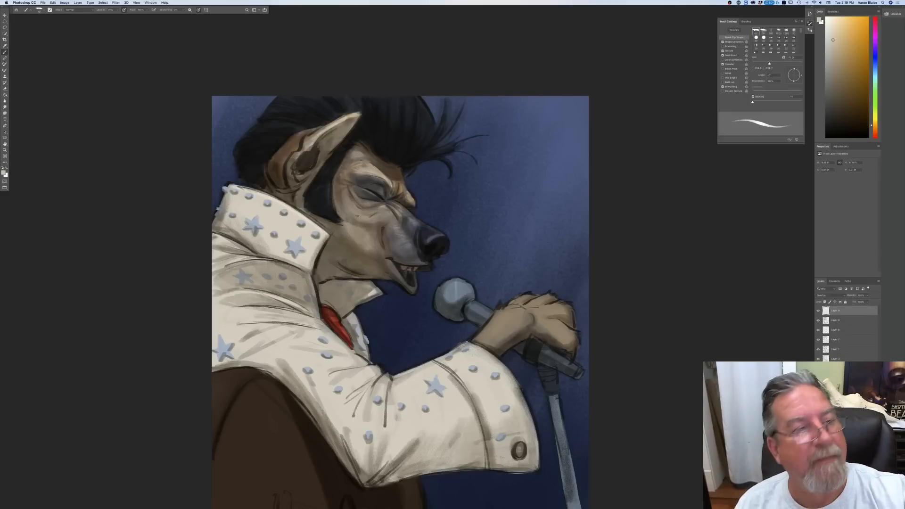
Step: Turn off pen pressure for brush size and brighten the cheek and pompadour with a larger brush
click(198, 10)
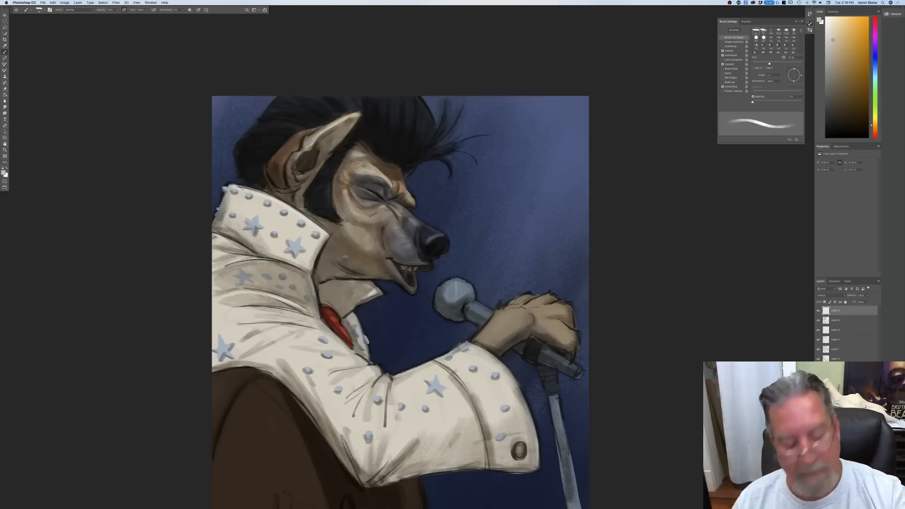
key(bracketright)
key(bracketright)
key(bracketright)
key(bracketright)
key(bracketright)
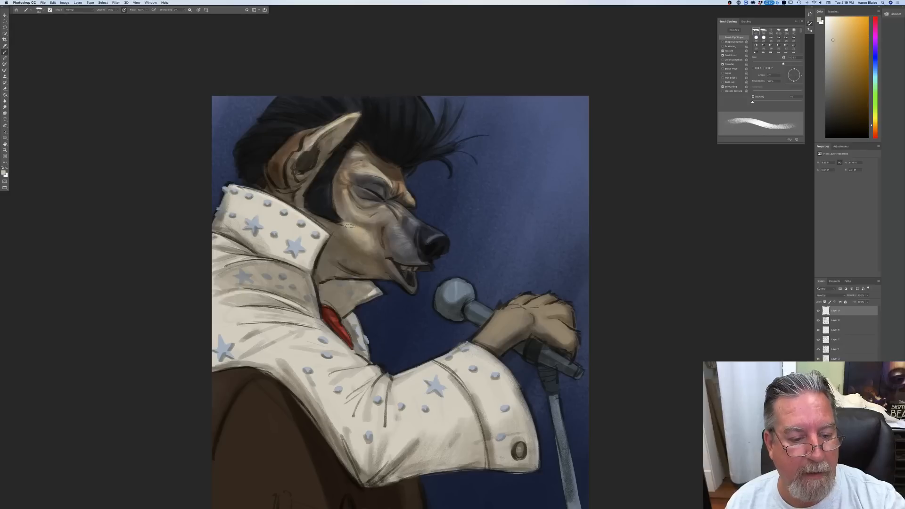
key(bracketleft)
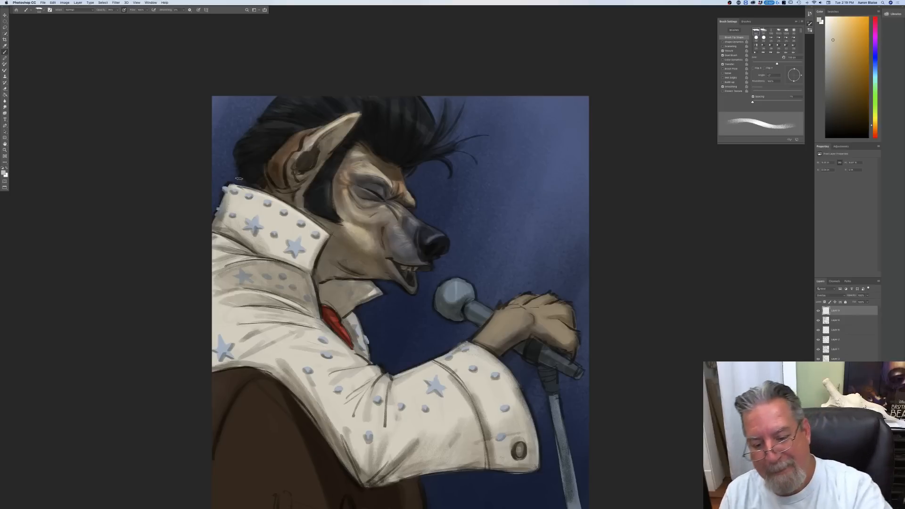
Step: Paint highlights on the hand and wrist, the microphone and its stand
mouse_move(557, 326)
mouse_down()
mouse_move(505, 312)
mouse_move(510, 323)
mouse_move(488, 343)
mouse_up()
mouse_move(566, 307)
mouse_down()
mouse_move(541, 311)
mouse_move(537, 303)
mouse_up()
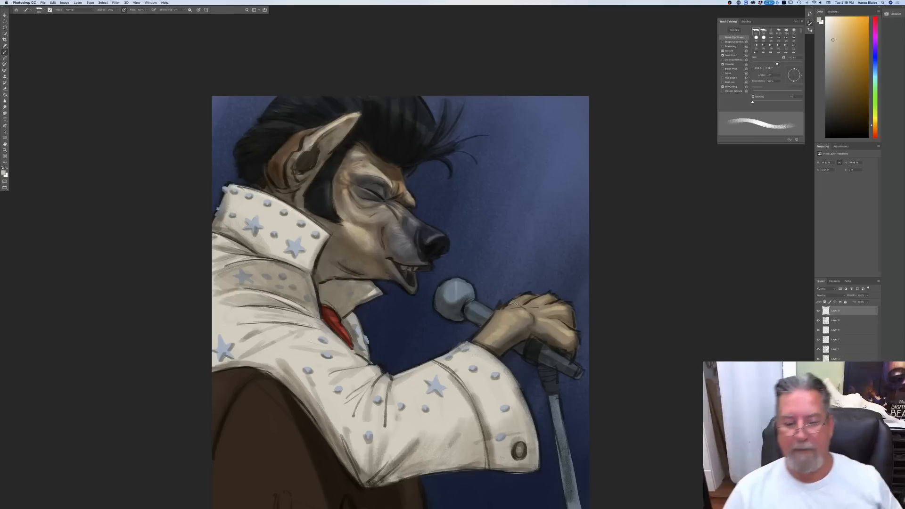
mouse_move(456, 284)
mouse_down()
mouse_move(467, 287)
mouse_move(452, 300)
mouse_move(492, 313)
mouse_up()
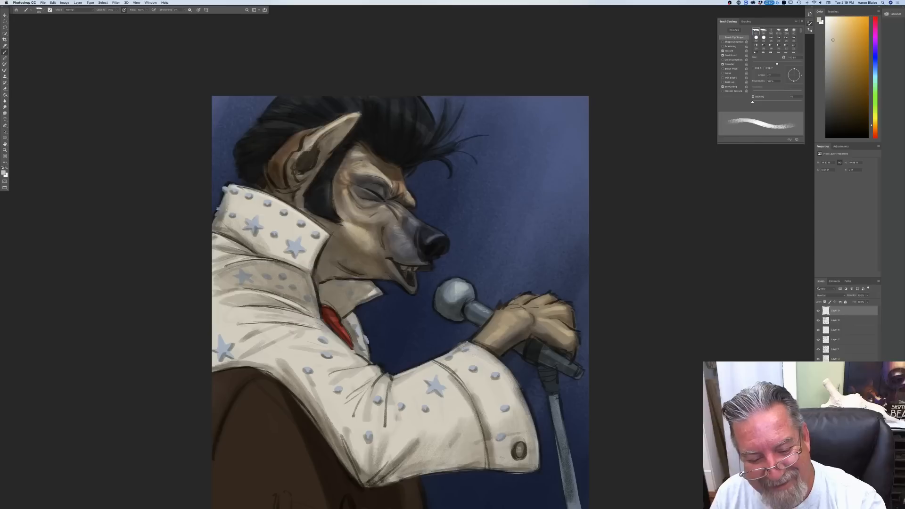
mouse_move(547, 354)
mouse_down()
mouse_move(575, 370)
mouse_move(574, 490)
mouse_up()
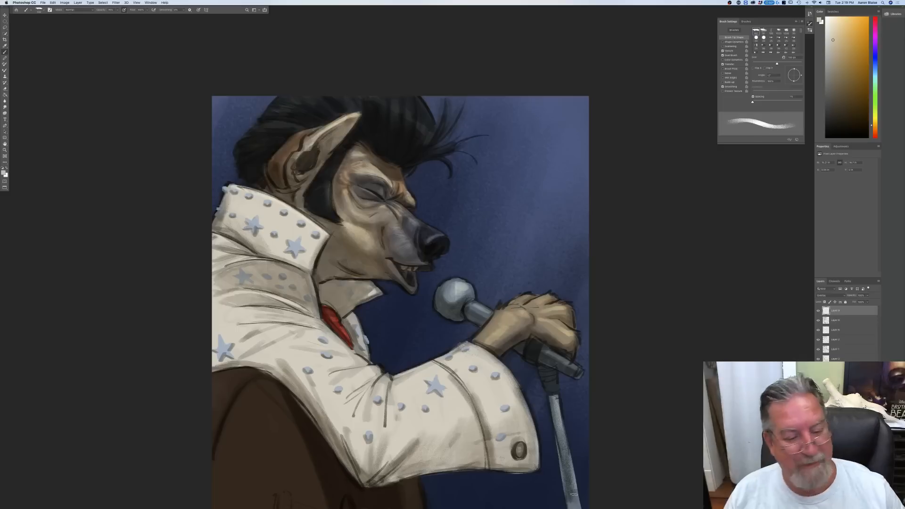
Step: Return to the Multiply shading layer and pick a darker warm grey-brown foreground colour
click(832, 322)
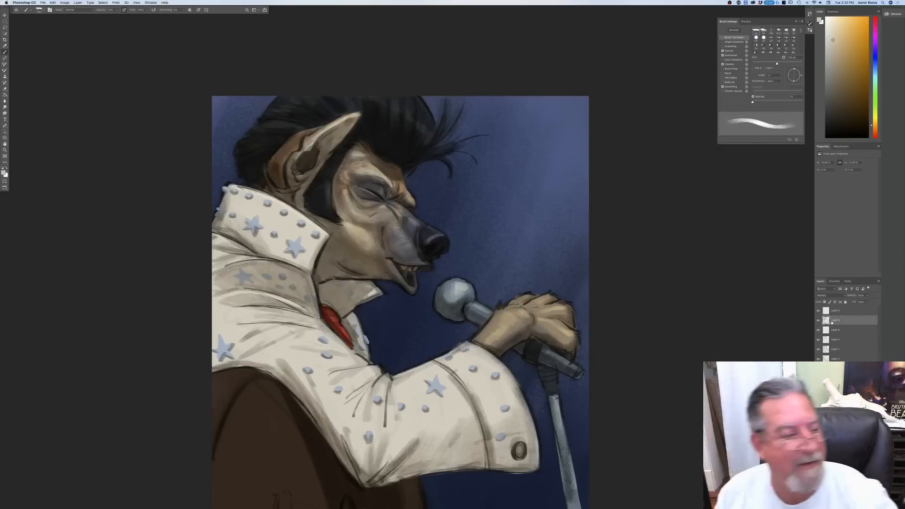
click(5, 176)
click(21, 169)
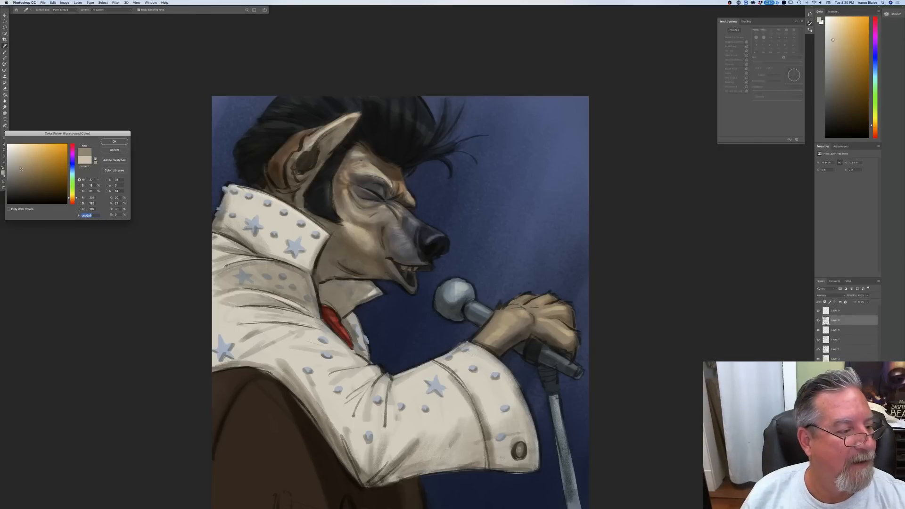
click(113, 141)
Step: Shade the cuff's outer edge, the area around its button and its inner side with an enlarged brush
drag(535, 426, 537, 467)
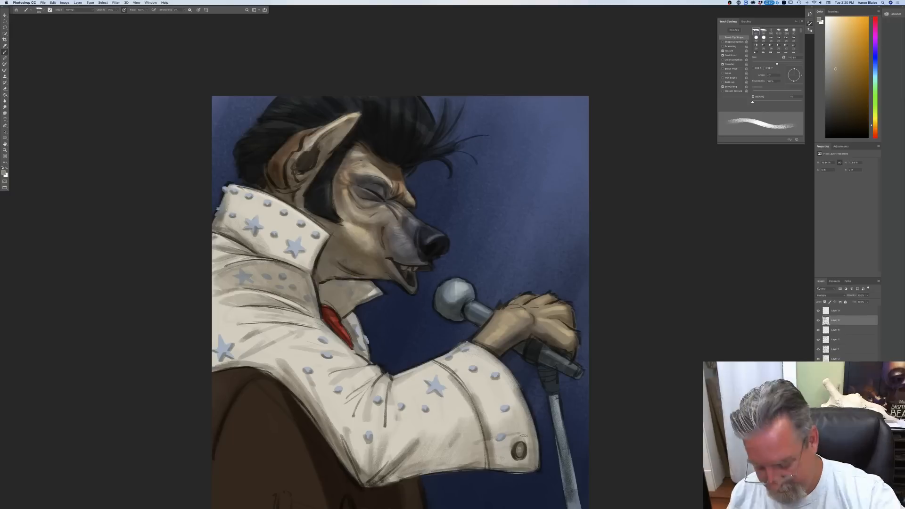
key(bracketright)
key(bracketright)
key(bracketright)
key(bracketright)
mouse_move(522, 461)
mouse_down()
mouse_move(531, 446)
mouse_move(523, 435)
mouse_move(501, 445)
mouse_move(497, 460)
mouse_up()
mouse_move(509, 414)
mouse_down()
mouse_move(497, 453)
mouse_move(474, 390)
mouse_up()
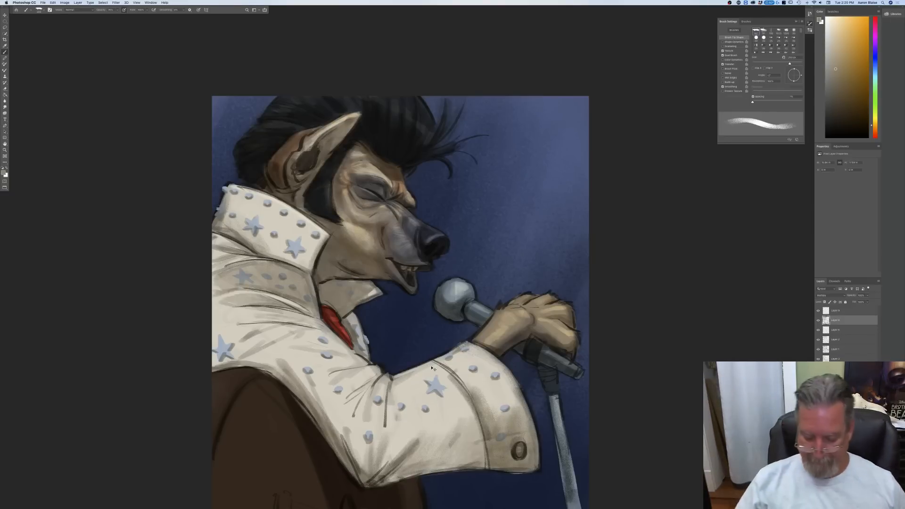
Step: Switch to a different brush preset, enlarge it and turn off its Shape Dynamics
key(super+minus)
key(super+minus)
key(super+plus)
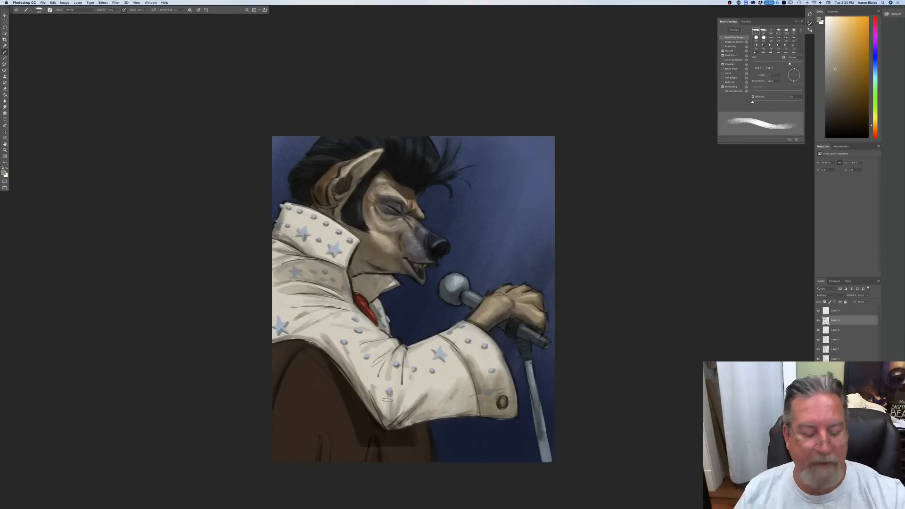
click(39, 10)
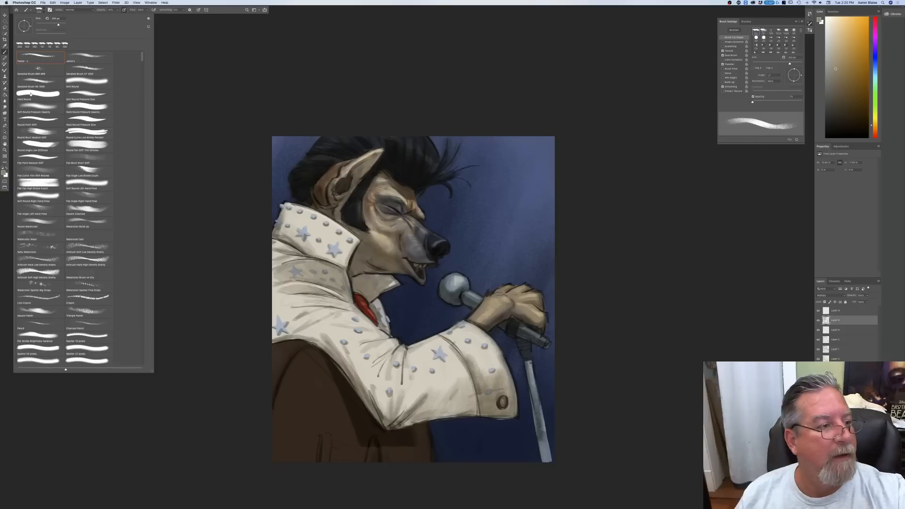
click(78, 62)
click(258, 234)
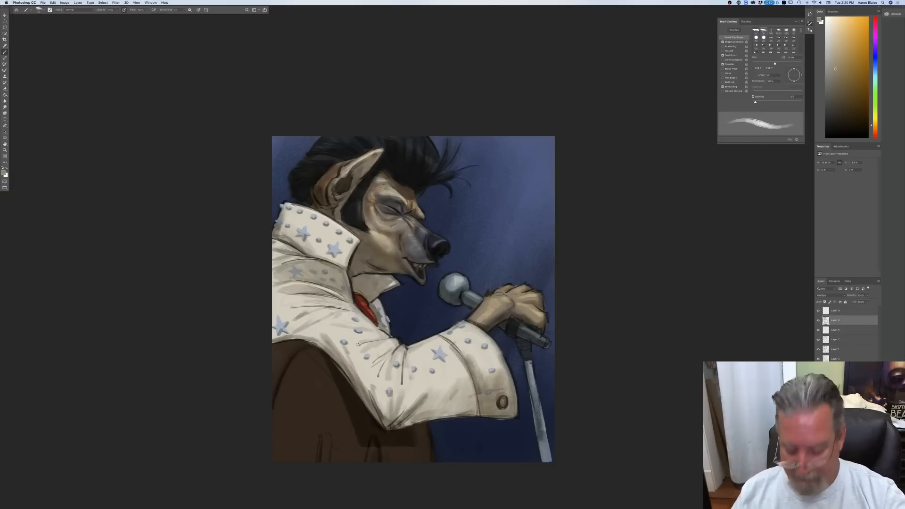
key(])
key(])
key(])
key(])
key(])
key(])
key(])
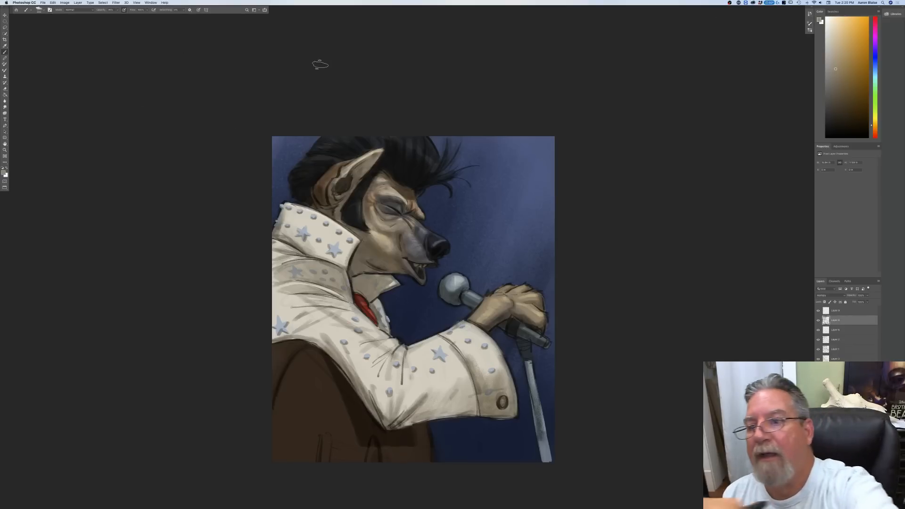
click(50, 11)
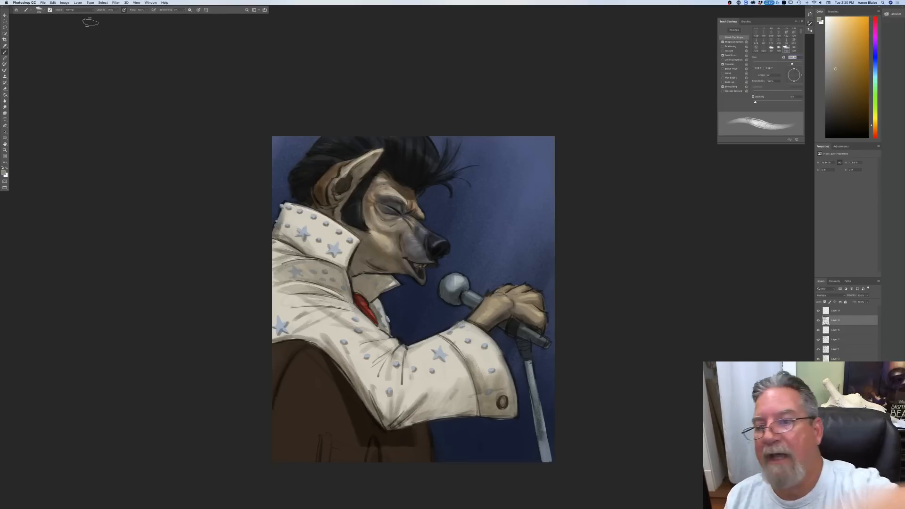
click(722, 42)
click(713, 22)
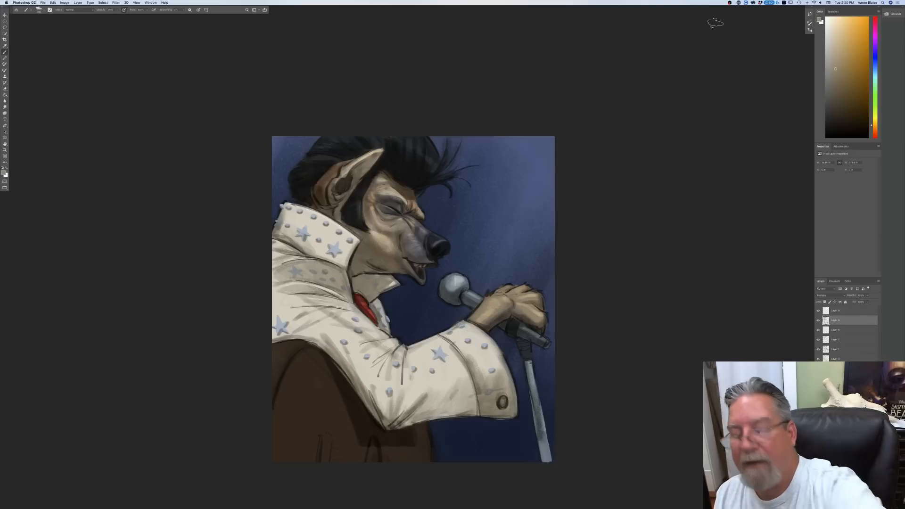
Step: Shade the jacket's shoulder, upper sleeve and elbow and the dark area beneath the arm with broad strokes of an enlarged brush
key(bracketright)
key(bracketright)
mouse_move(388, 362)
mouse_down()
mouse_move(324, 325)
mouse_move(374, 391)
mouse_move(348, 485)
mouse_move(302, 330)
mouse_move(358, 359)
mouse_move(321, 302)
mouse_move(330, 292)
mouse_up()
mouse_move(366, 340)
mouse_down()
mouse_move(290, 297)
mouse_move(285, 334)
mouse_move(258, 314)
mouse_move(279, 372)
mouse_move(283, 448)
mouse_move(276, 411)
mouse_move(330, 396)
mouse_move(314, 422)
mouse_move(270, 382)
mouse_up()
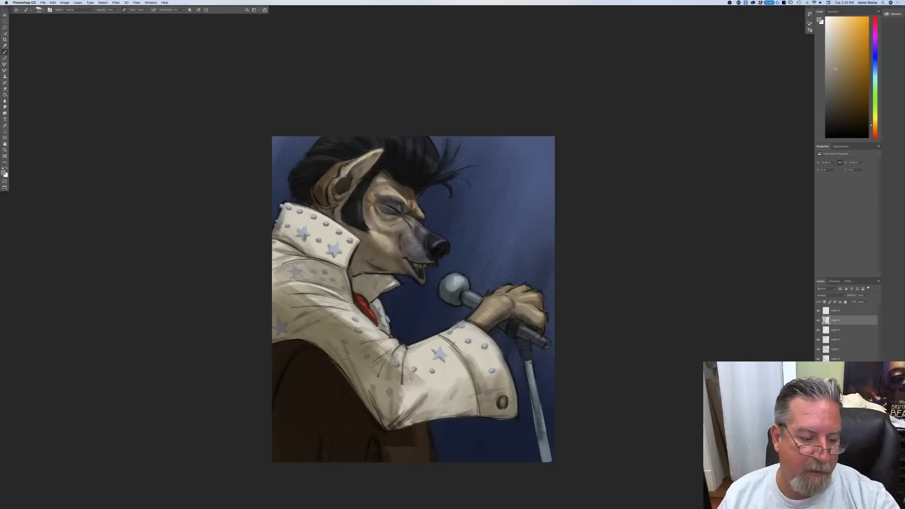
drag(304, 302, 278, 288)
mouse_move(396, 382)
mouse_down()
mouse_move(415, 392)
mouse_move(408, 377)
mouse_up()
mouse_move(344, 323)
mouse_down()
mouse_move(382, 343)
mouse_move(344, 318)
mouse_up()
mouse_move(379, 373)
mouse_down()
mouse_move(410, 417)
mouse_move(405, 424)
mouse_move(415, 410)
mouse_move(405, 427)
mouse_move(421, 442)
mouse_move(420, 462)
mouse_move(385, 443)
mouse_up()
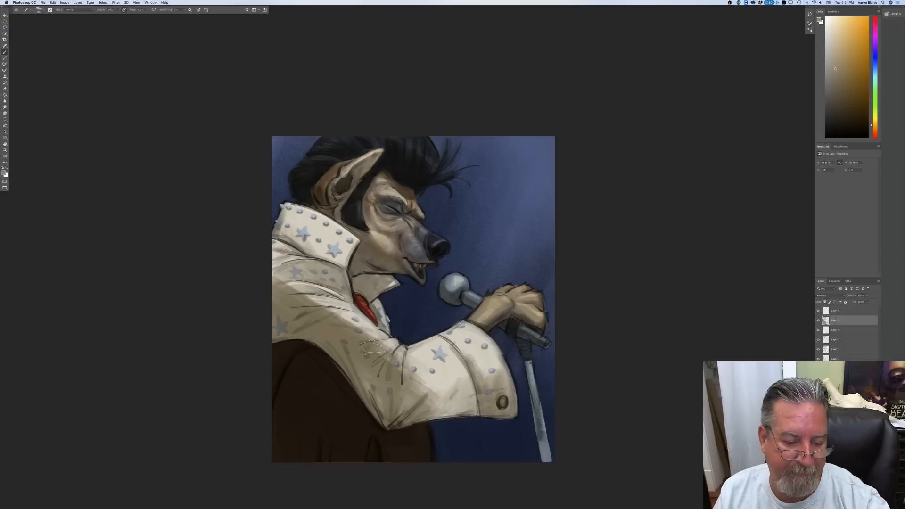
Step: Extend the shading over the forearm sleeve and cuff with a smaller brush and touch up the shoulder
mouse_move(421, 385)
mouse_down()
mouse_move(453, 376)
mouse_move(458, 384)
mouse_move(422, 381)
mouse_move(408, 401)
mouse_up()
key(bracketleft)
key(bracketleft)
mouse_move(489, 358)
mouse_down()
mouse_move(487, 387)
mouse_move(458, 375)
mouse_move(480, 366)
mouse_move(446, 388)
mouse_move(440, 366)
mouse_move(428, 366)
mouse_move(454, 411)
mouse_move(464, 400)
mouse_move(406, 406)
mouse_up()
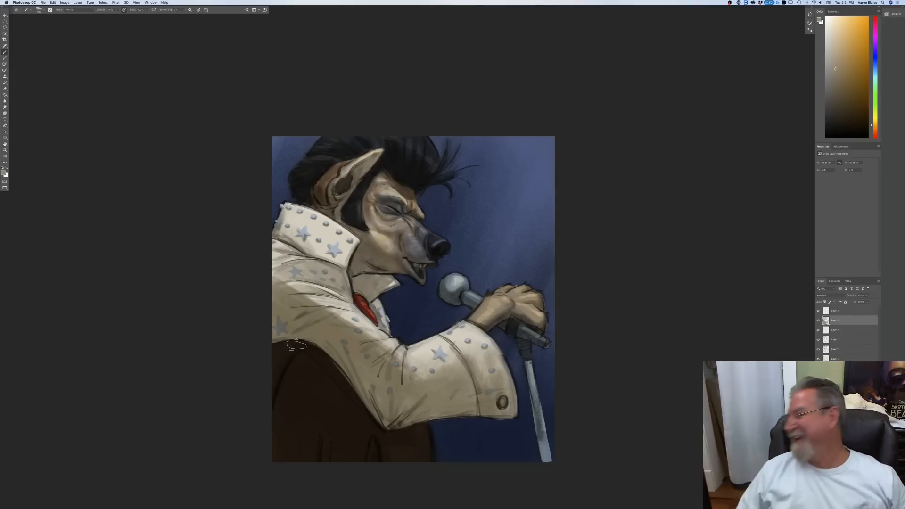
mouse_move(432, 370)
mouse_down()
mouse_move(433, 358)
mouse_move(423, 373)
mouse_move(408, 354)
mouse_up()
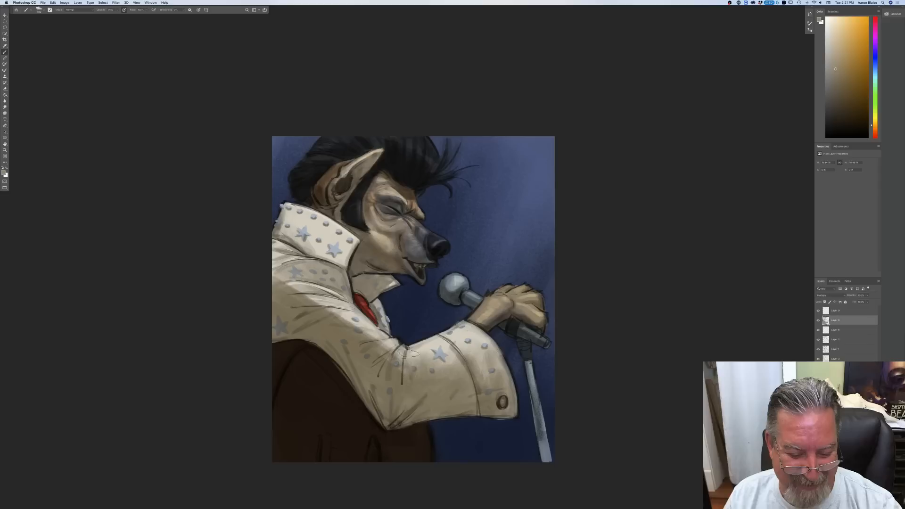
mouse_move(481, 351)
mouse_down()
mouse_move(484, 373)
mouse_move(491, 360)
mouse_move(500, 370)
mouse_up()
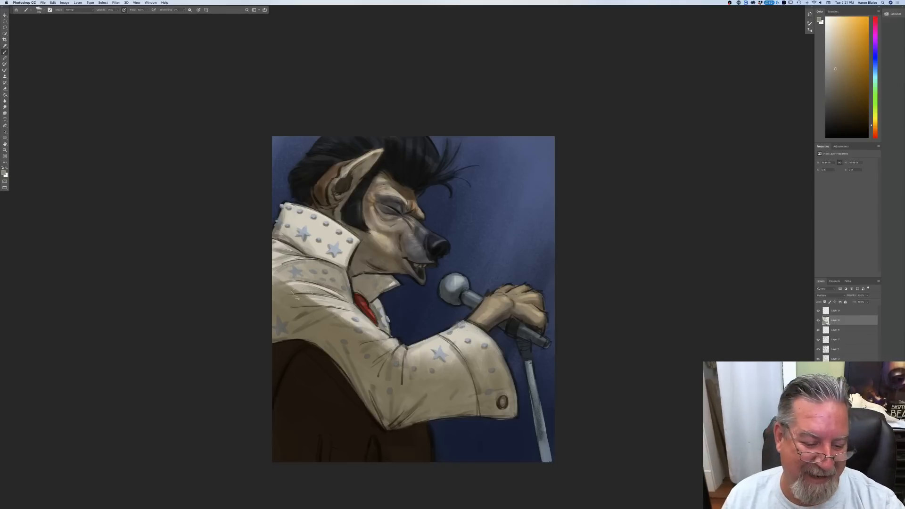
mouse_move(277, 281)
mouse_down()
mouse_move(319, 301)
mouse_move(279, 283)
mouse_up()
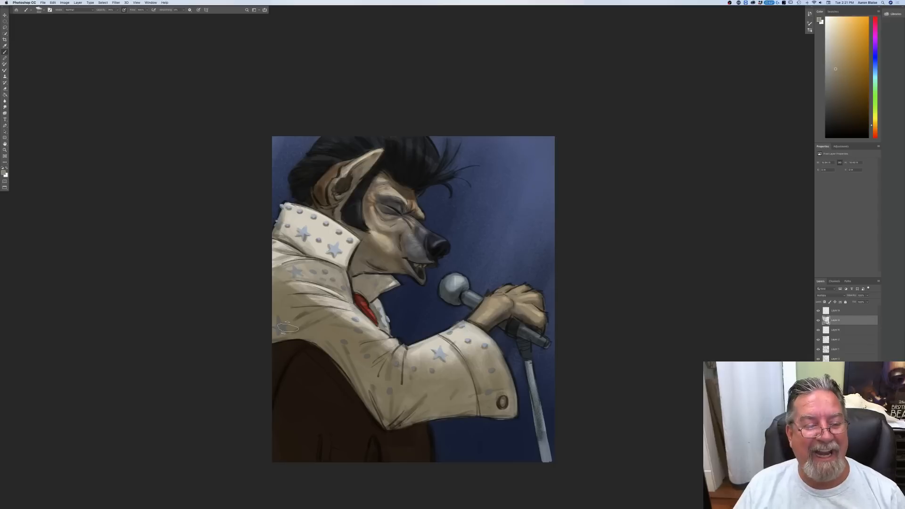
Step: Darken the upper shoulder and the back of the raised collar with a smaller brush, plus the elbow crease and shirt front
mouse_move(276, 242)
mouse_down()
mouse_move(279, 267)
mouse_move(294, 280)
mouse_move(296, 254)
mouse_up()
key(bracketleft)
key(bracketleft)
key(bracketleft)
key(bracketleft)
key(bracketleft)
mouse_move(288, 212)
mouse_down()
mouse_move(283, 226)
mouse_move(281, 217)
mouse_up()
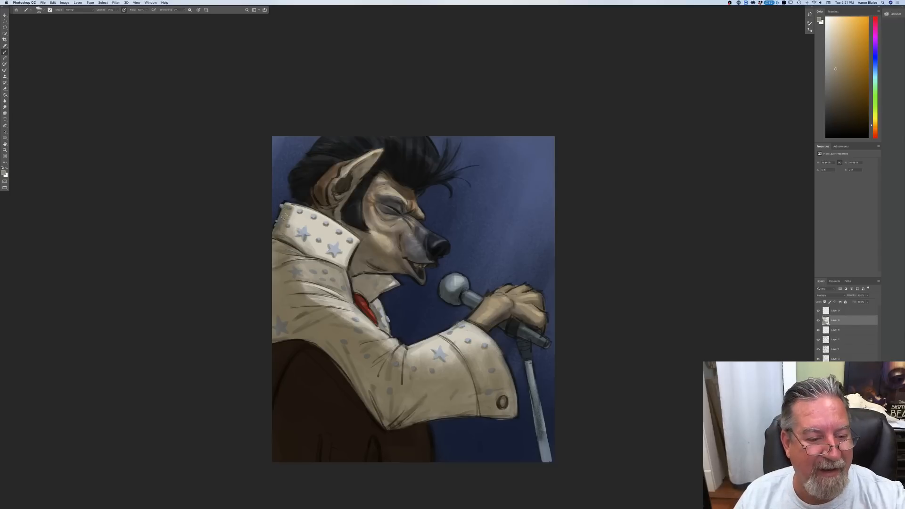
mouse_move(284, 219)
mouse_down()
mouse_move(286, 229)
mouse_move(288, 213)
mouse_move(301, 288)
mouse_move(306, 213)
mouse_move(313, 245)
mouse_move(294, 225)
mouse_up()
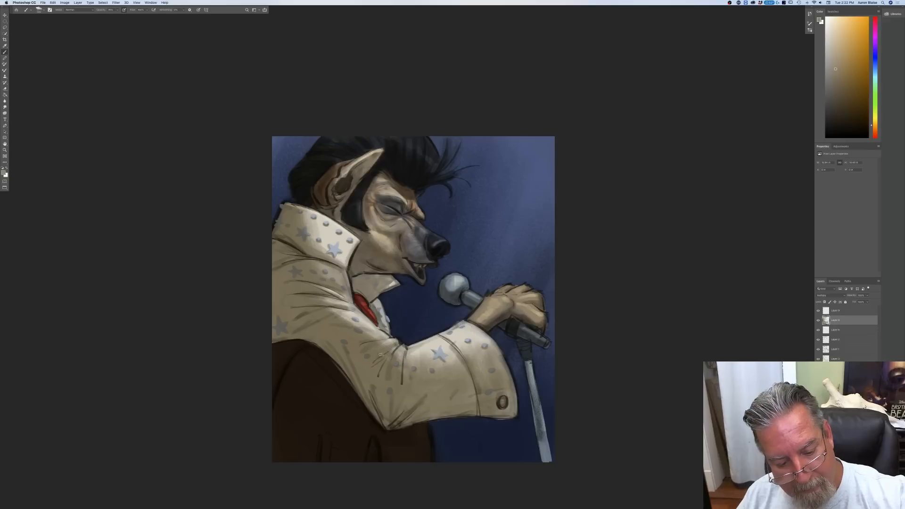
drag(405, 348, 400, 357)
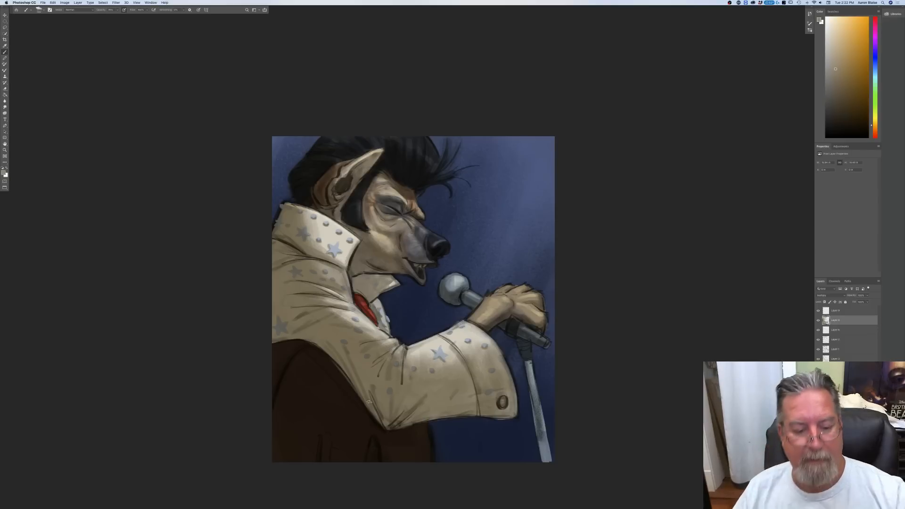
mouse_move(379, 300)
mouse_down()
mouse_move(387, 324)
mouse_move(377, 309)
mouse_up()
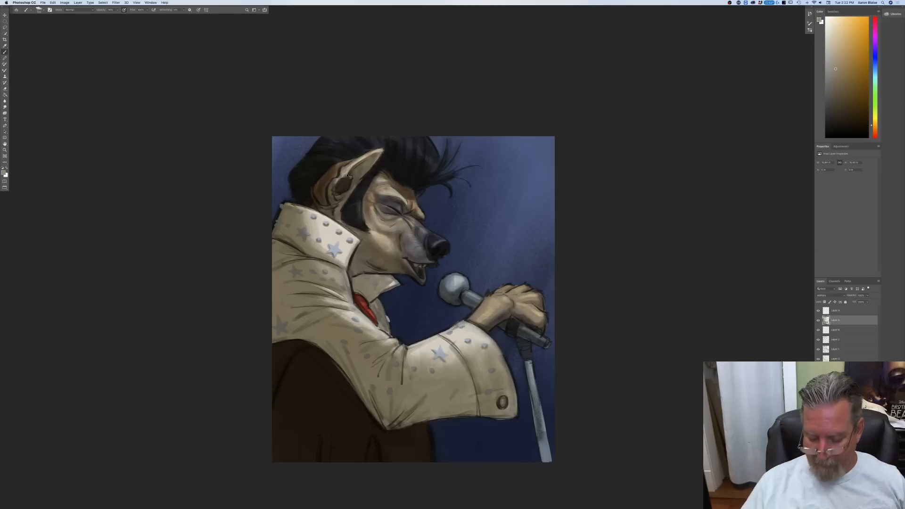
Step: Duplicate the Multiply shading layer and lower the duplicate's opacity to deepen the shadows moderately
key(super+minus)
key(super+plus)
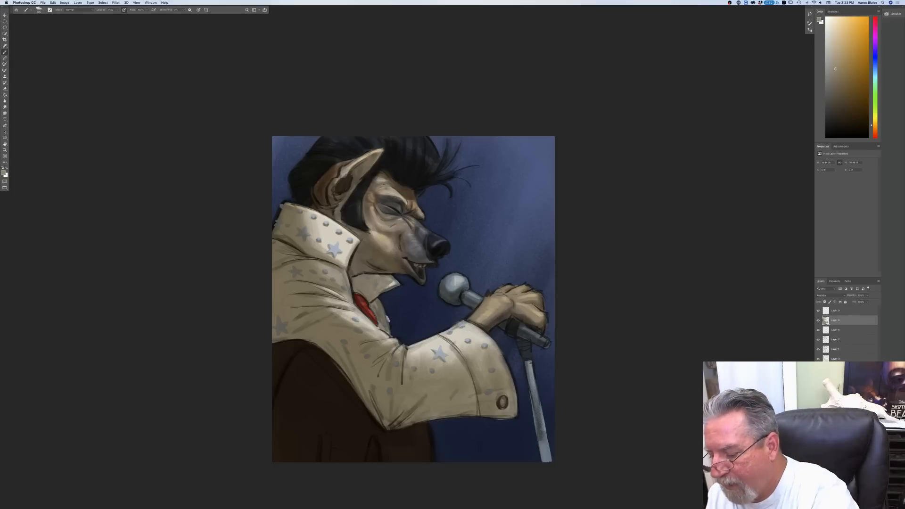
key(super+j)
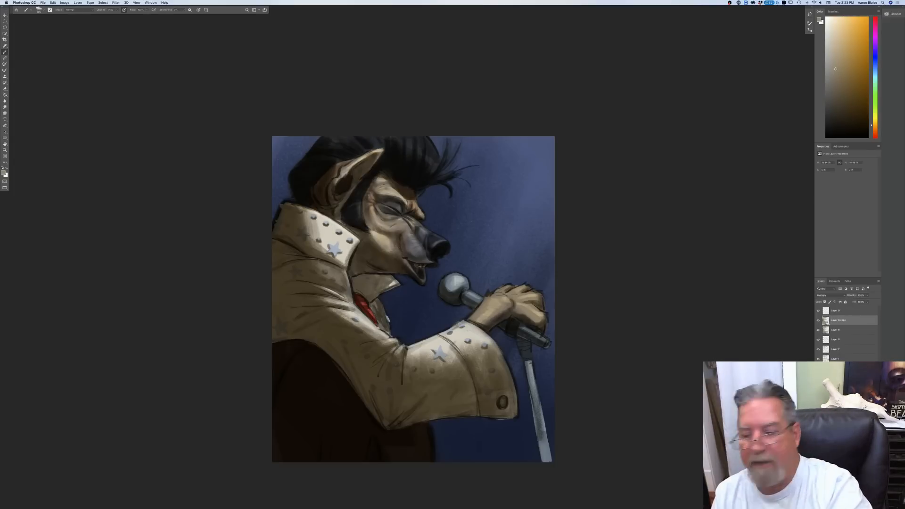
click(862, 301)
drag(863, 301, 855, 302)
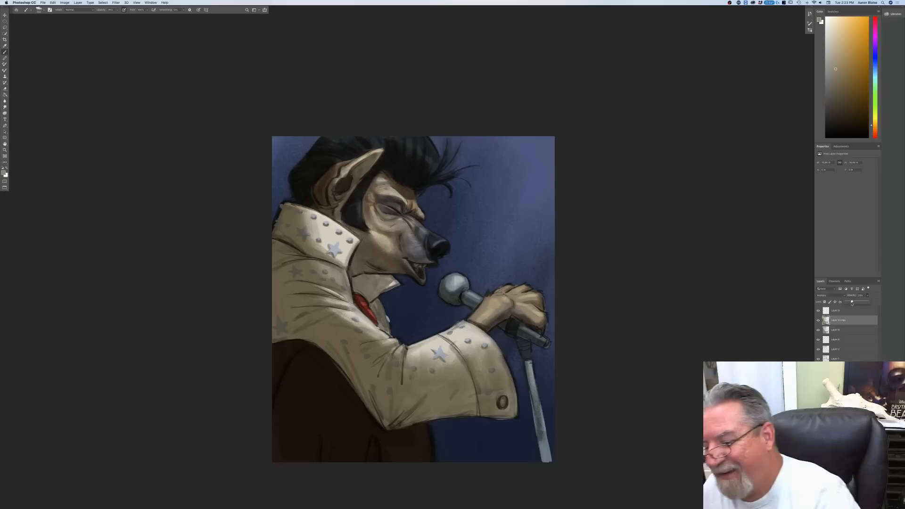
Step: Add a new layer above the Overlay highlights and set a light cream foreground colour based on the face tone
click(839, 310)
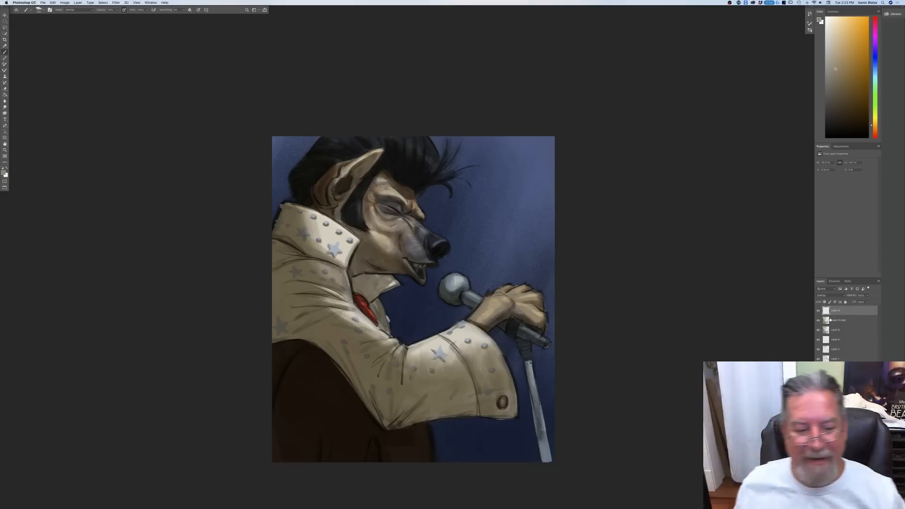
click(867, 506)
key(super+plus)
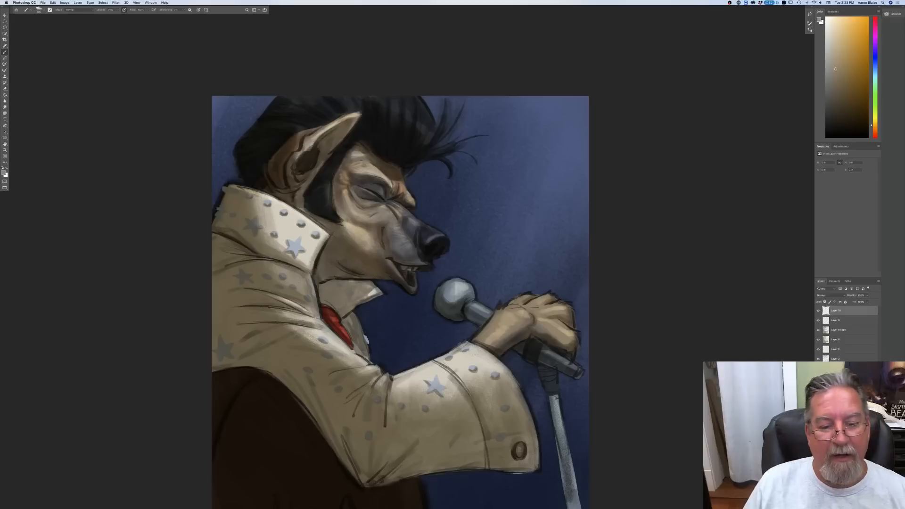
drag(146, 331, 167, 361)
click(4, 172)
click(407, 206)
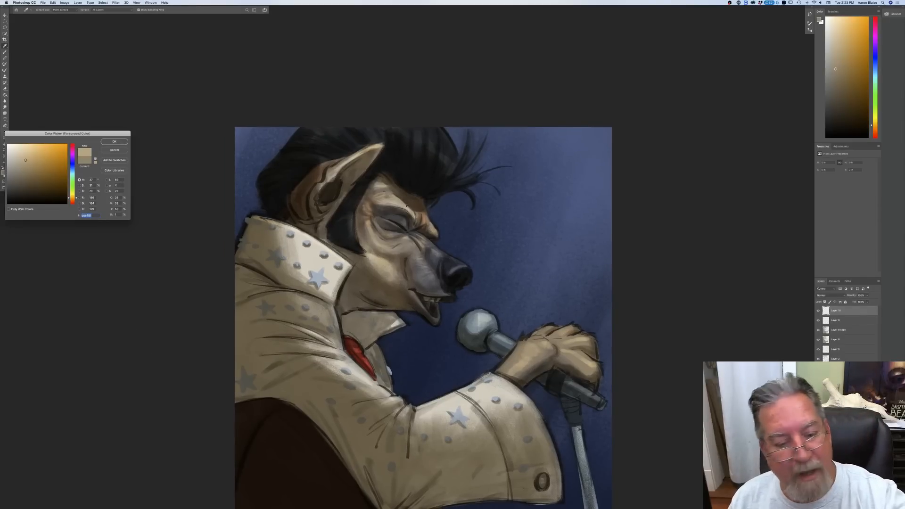
click(24, 149)
click(114, 143)
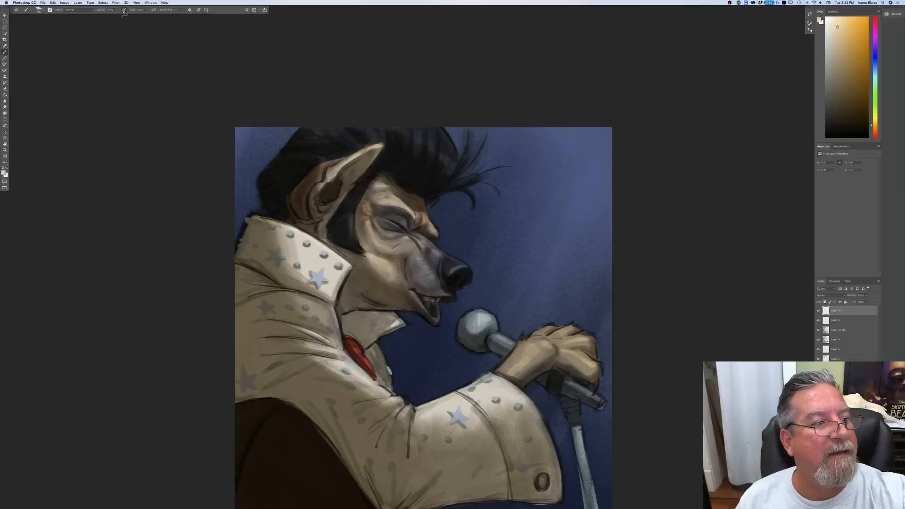
Step: Choose another brush preset and paint opaque cream highlights on the protruding brow and above the closed eye
click(40, 10)
click(44, 62)
click(218, 104)
key(super+equal)
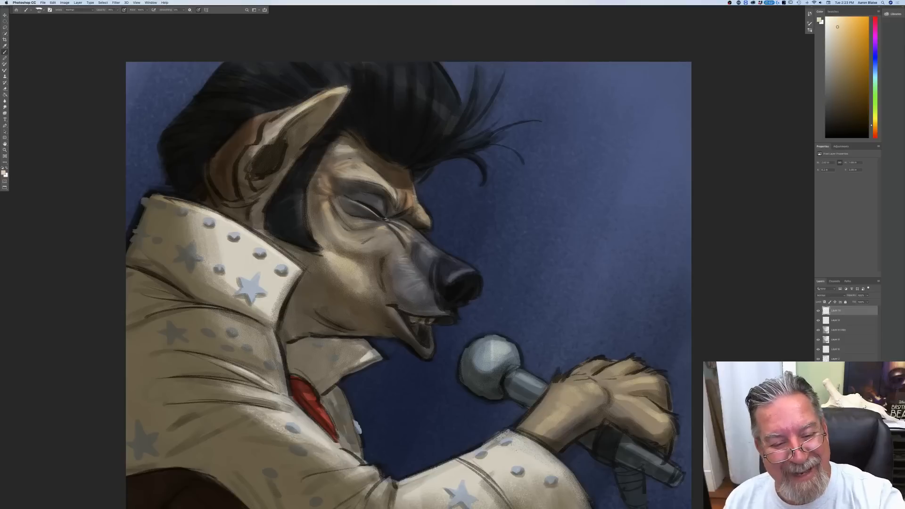
drag(423, 207, 428, 219)
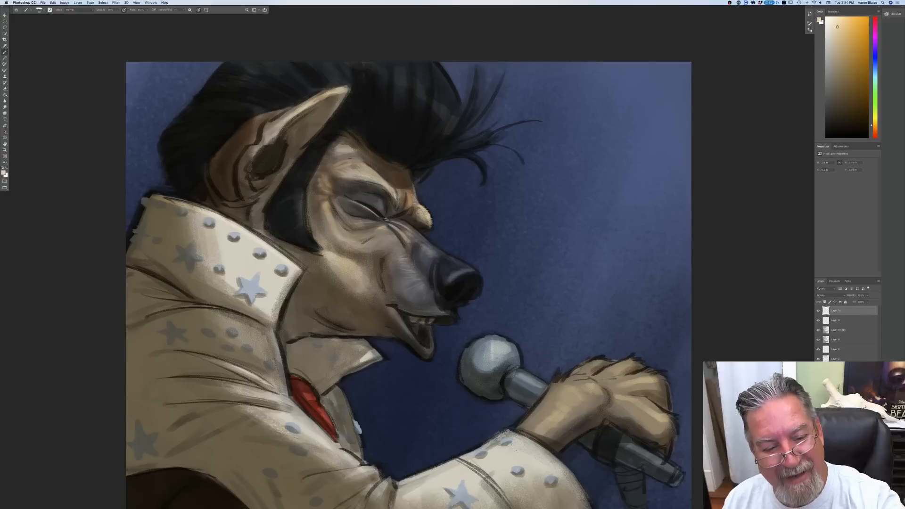
drag(375, 181, 381, 174)
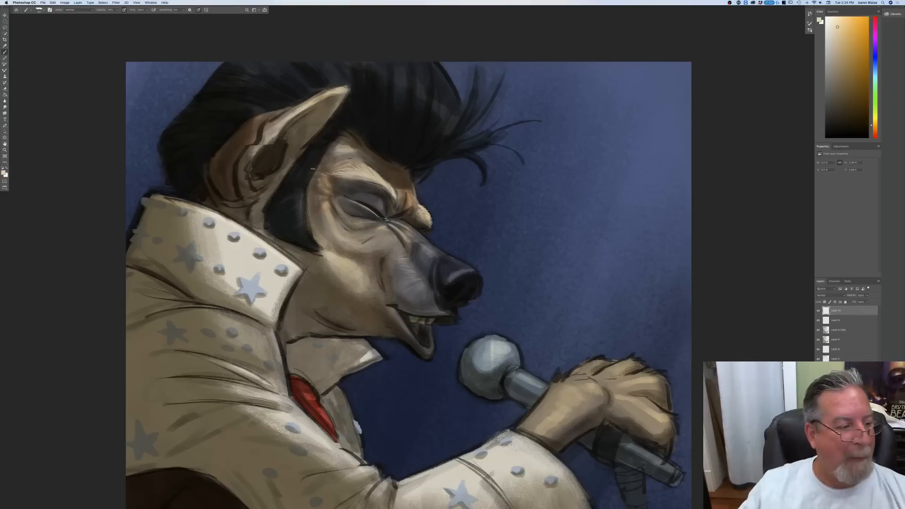
Step: Pick a light blue-violet foreground colour and paint cool highlights along the top of the nose and around the nostril
click(4, 173)
click(72, 165)
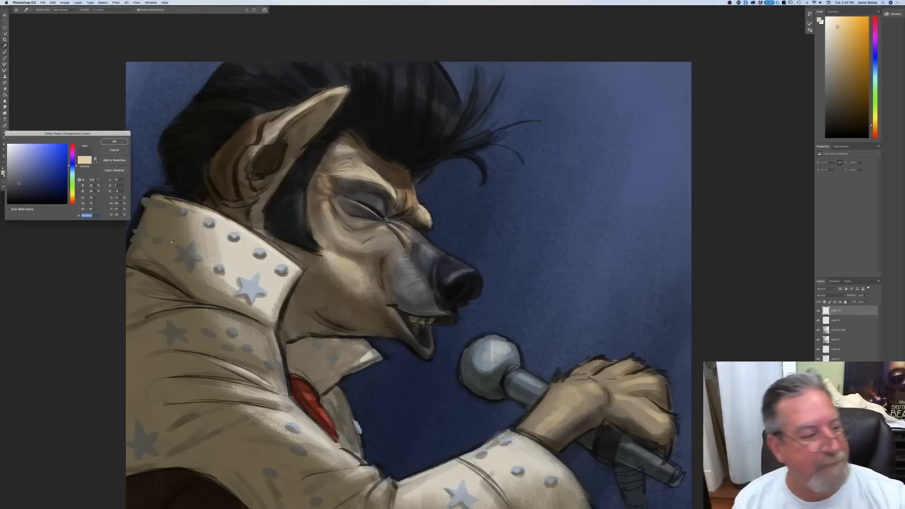
click(19, 184)
click(22, 158)
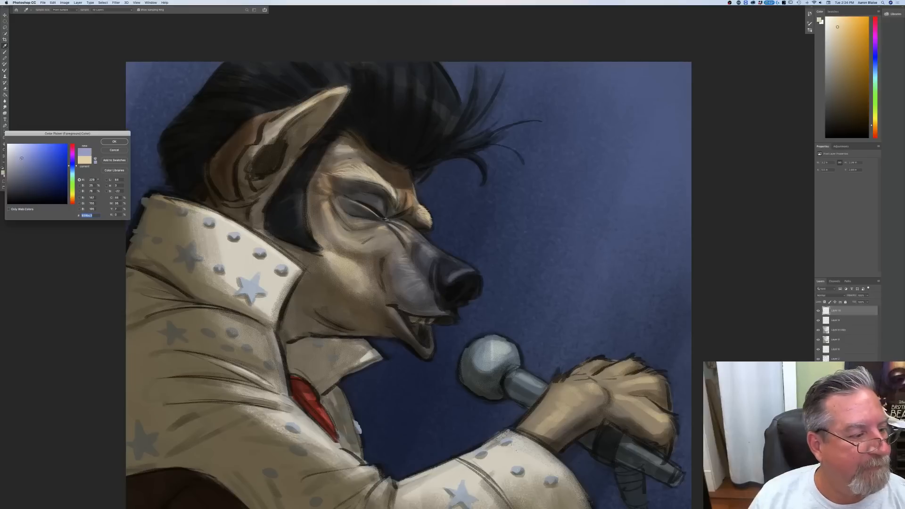
click(114, 142)
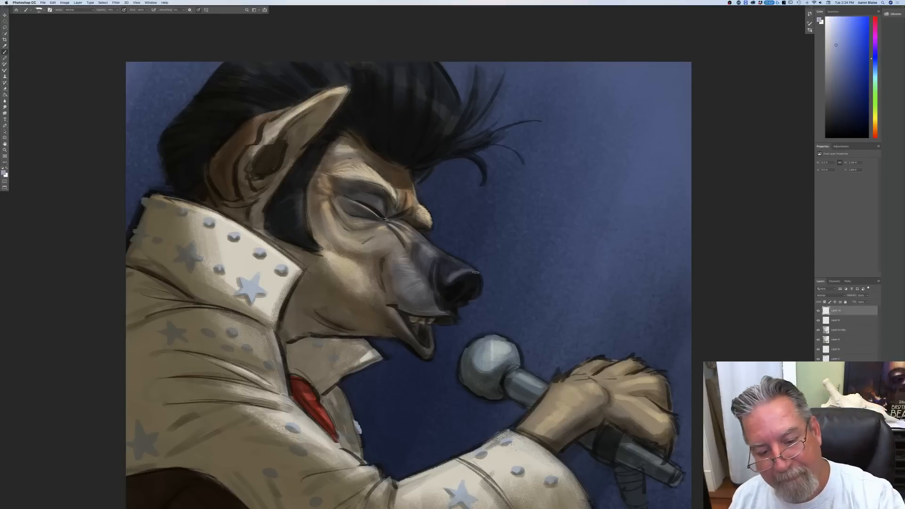
mouse_move(474, 271)
mouse_down()
mouse_move(482, 279)
mouse_move(472, 270)
mouse_move(444, 281)
mouse_up()
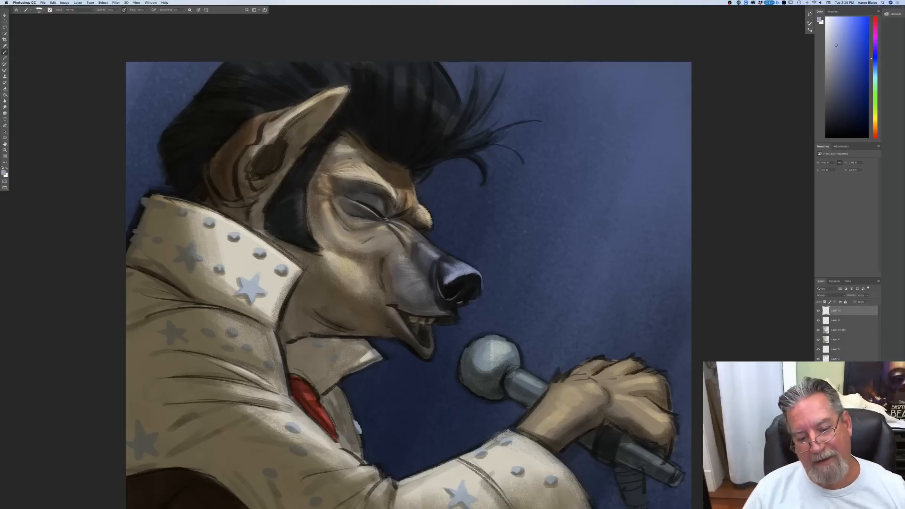
Step: Pick a muted mid-grey based on the muzzle tone and paint thin rim light along the edges of the lips
click(3, 173)
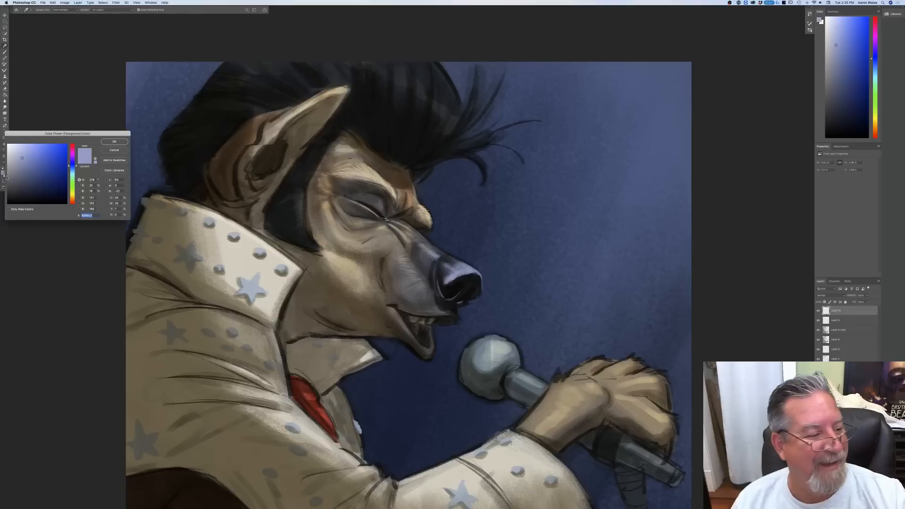
click(421, 284)
click(12, 175)
click(114, 142)
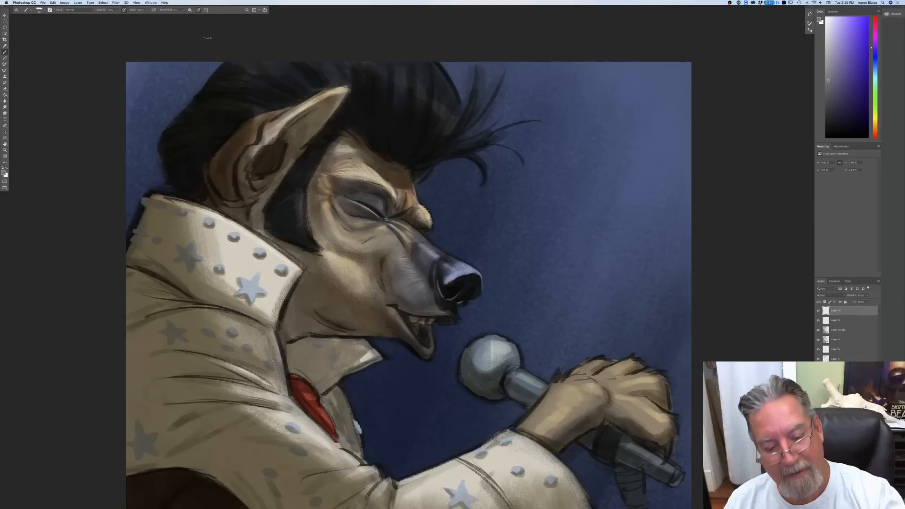
mouse_move(453, 310)
mouse_down()
mouse_move(457, 322)
mouse_move(454, 314)
mouse_up()
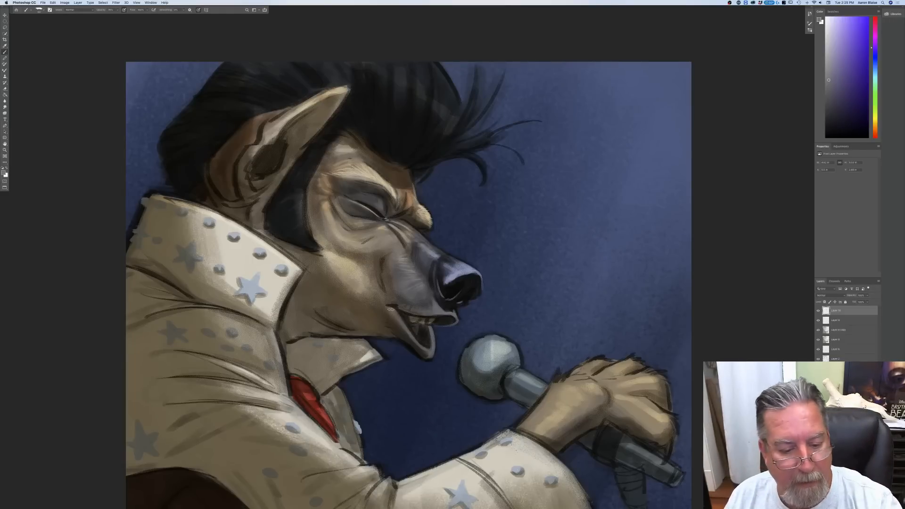
Step: Pick a muted brown foreground colour, enlarge the brush and paint opaque reflected light along the jaw's underside, the neck edge and the lips
click(5, 174)
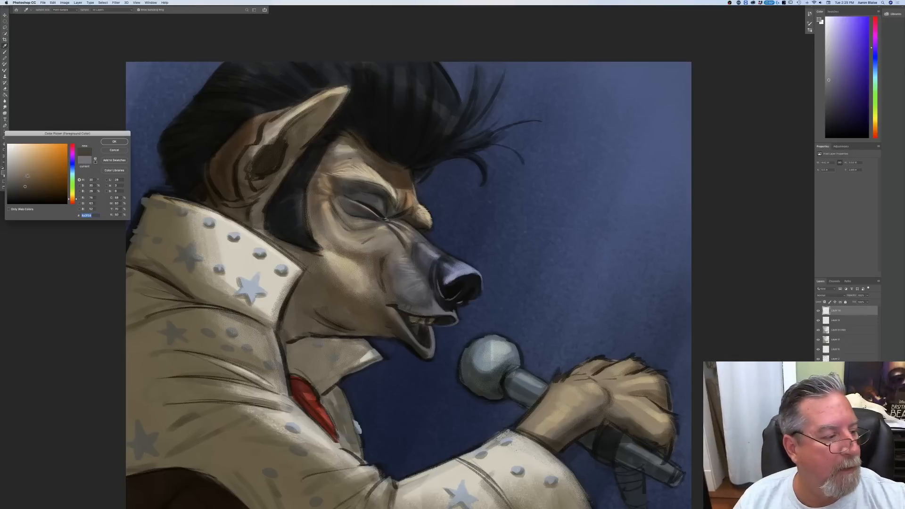
key(Return)
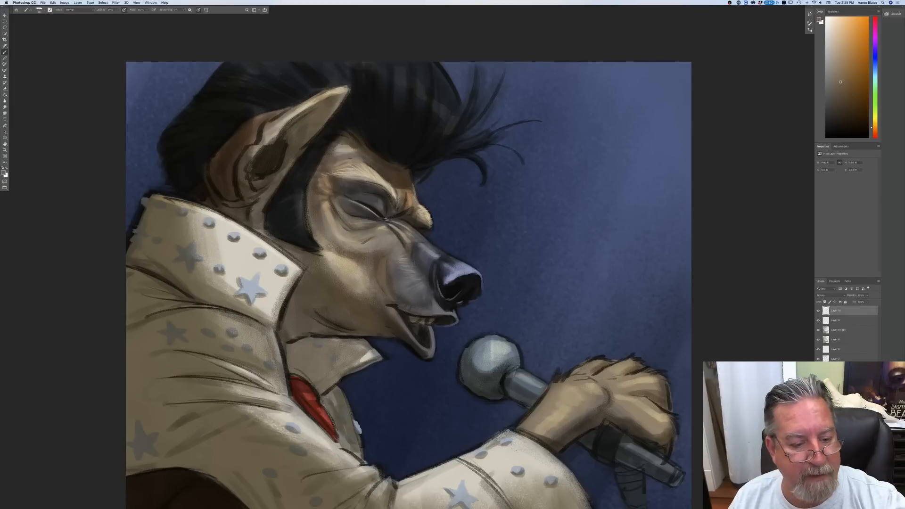
key(bracketright)
key(bracketright)
mouse_move(311, 302)
mouse_down()
mouse_move(334, 322)
mouse_move(366, 329)
mouse_up()
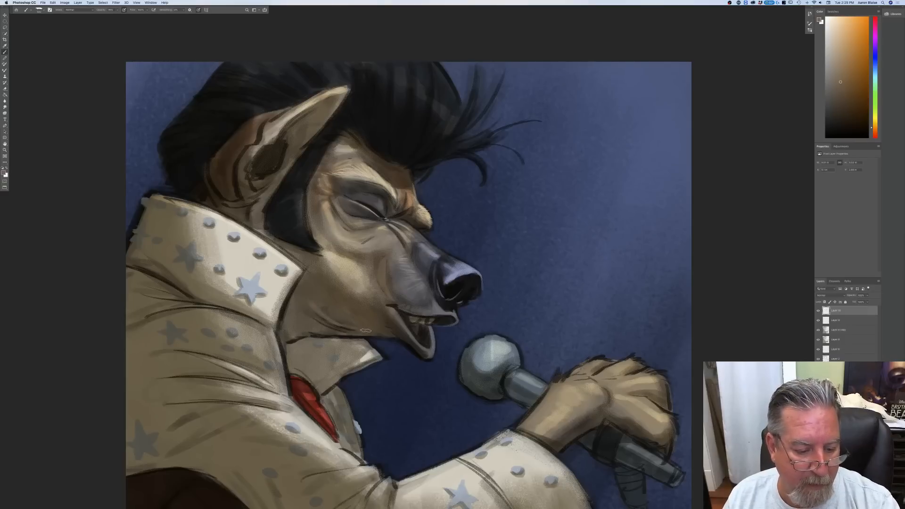
drag(306, 312, 364, 330)
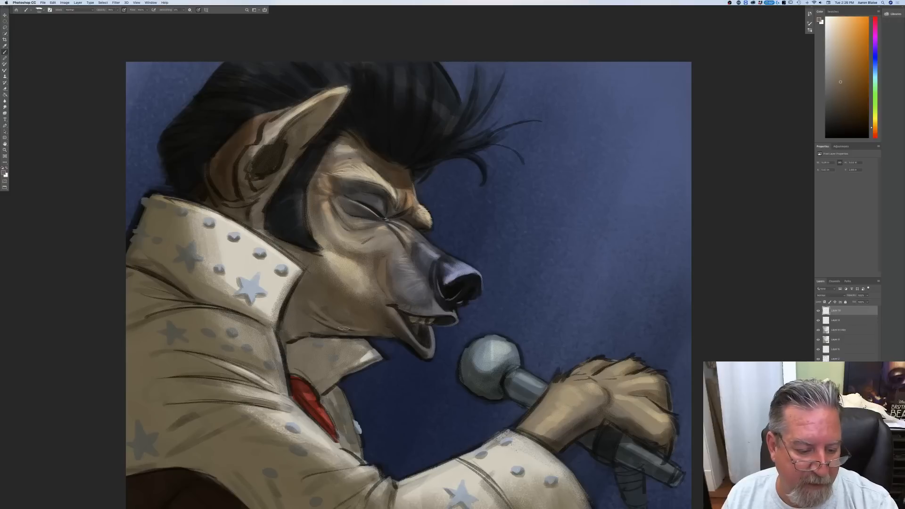
drag(299, 307, 354, 332)
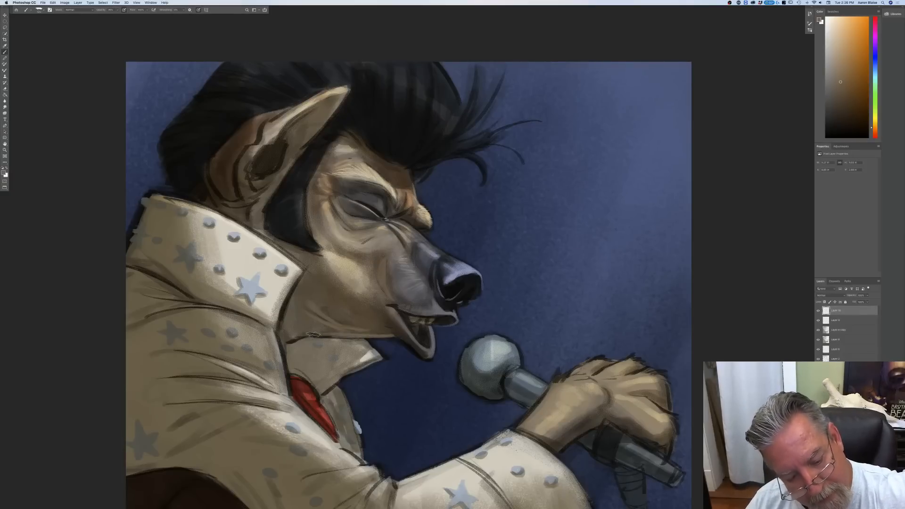
drag(369, 336, 287, 342)
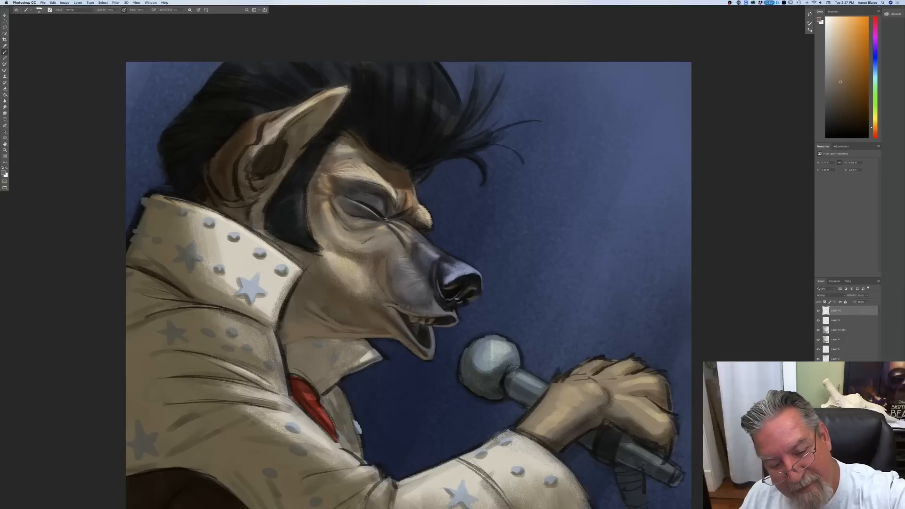
drag(462, 306, 446, 310)
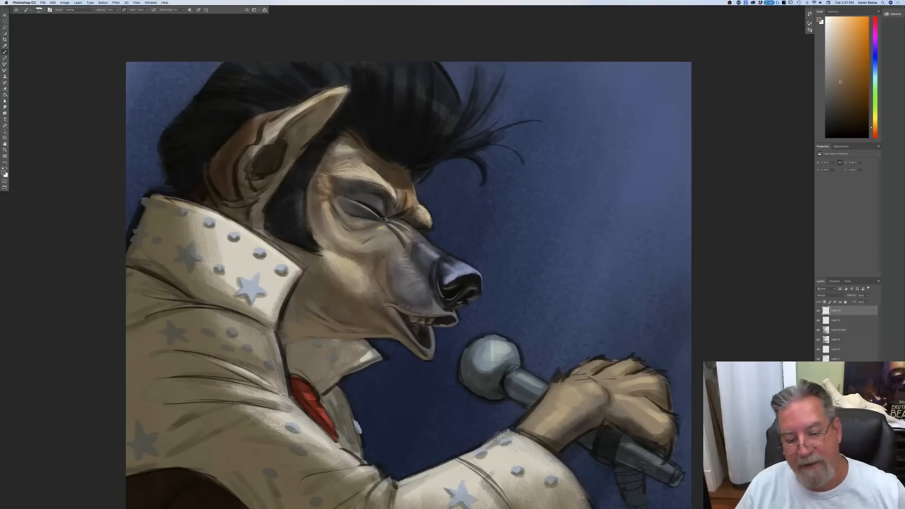
Step: Pick a desaturated blue-grey foreground colour and paint over the outline around the upper rim of the microphone head
click(4, 174)
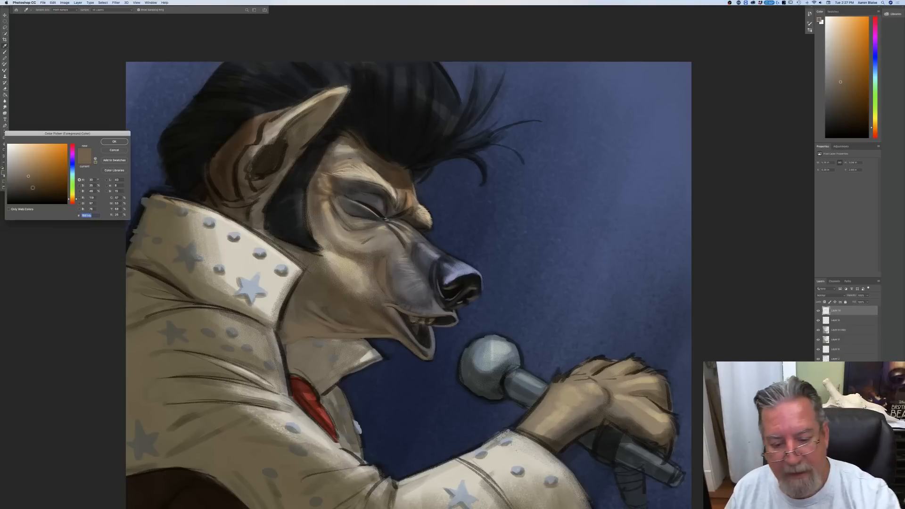
key(Return)
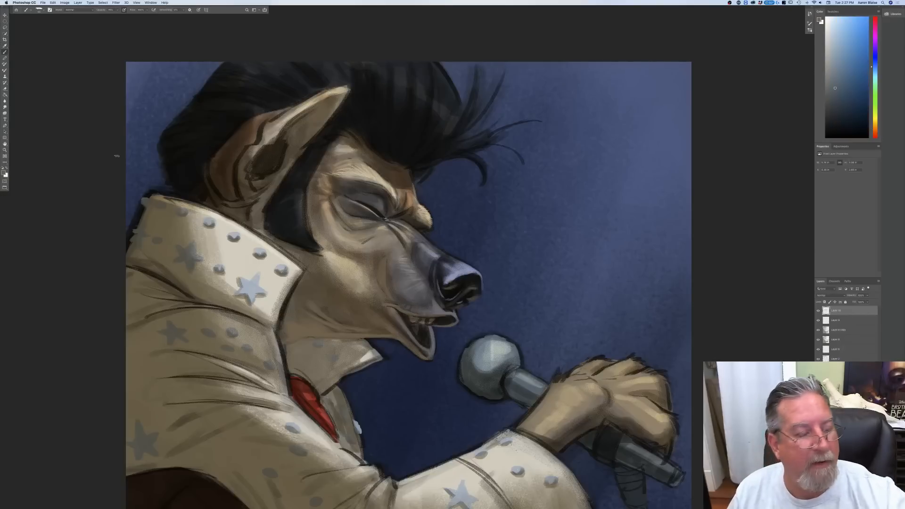
mouse_move(518, 352)
mouse_down()
mouse_move(521, 365)
mouse_move(501, 340)
mouse_move(468, 347)
mouse_up()
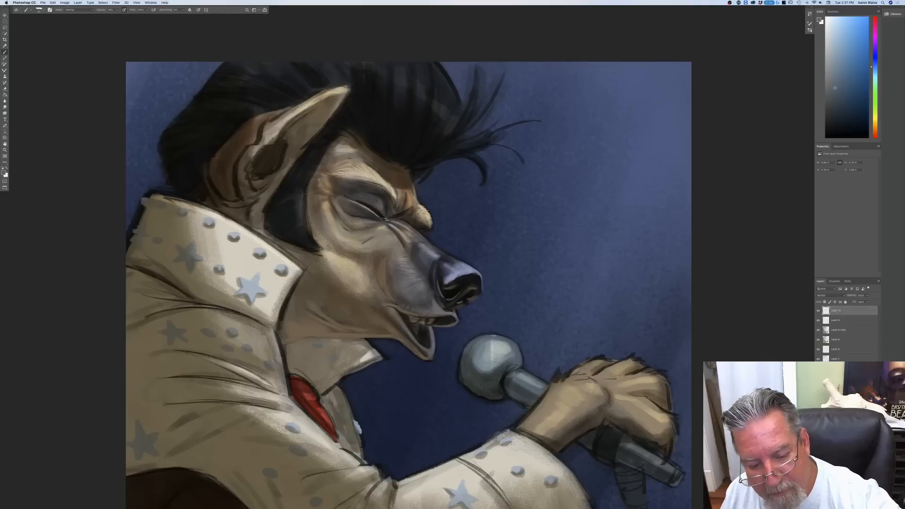
drag(512, 347, 522, 358)
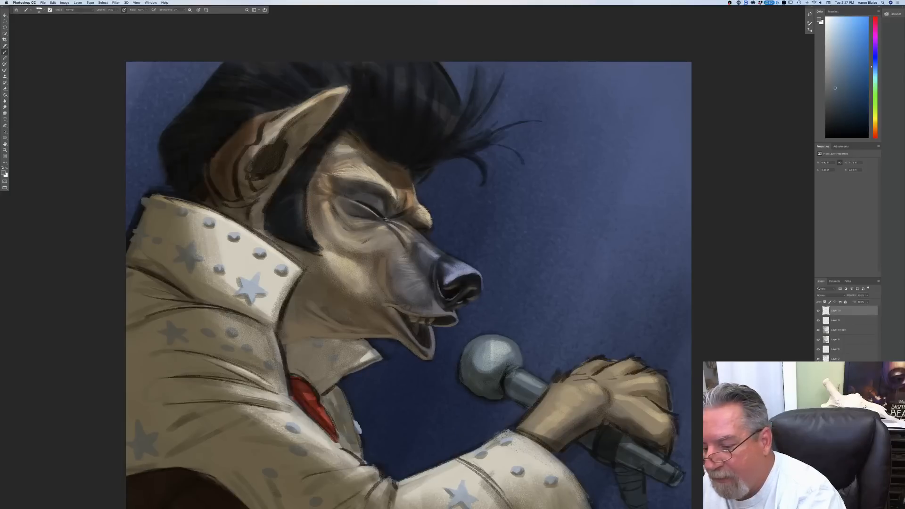
Step: Lower the opacity of the sketch line layer to soften the dark outlines, and check the whole painting
click(836, 359)
click(866, 296)
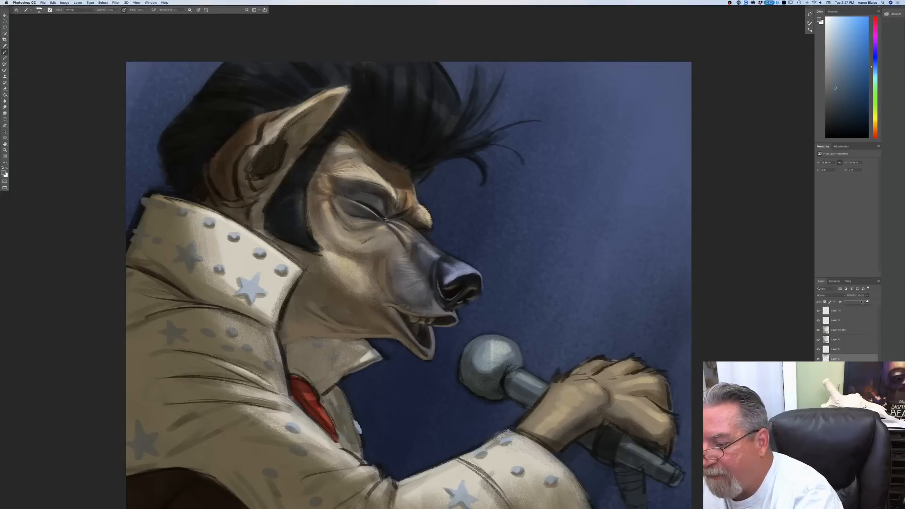
drag(860, 302, 858, 302)
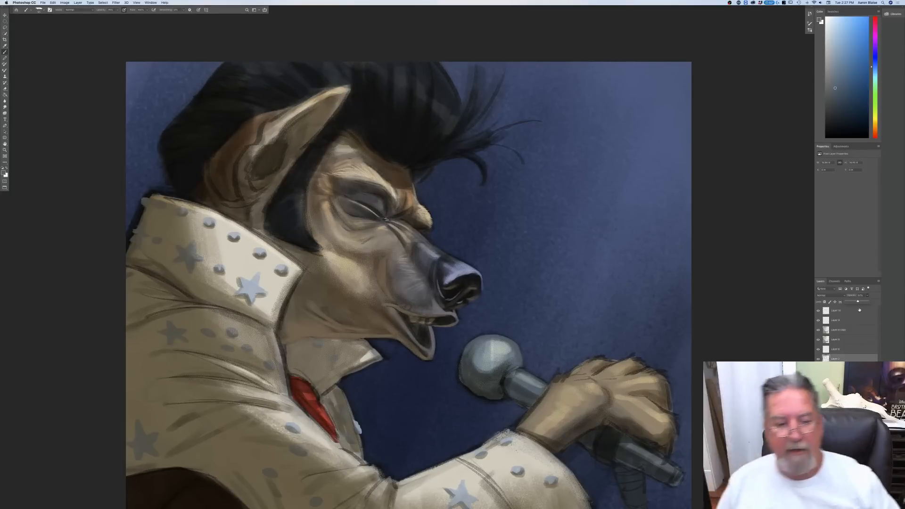
key(super+minus)
key(super+minus)
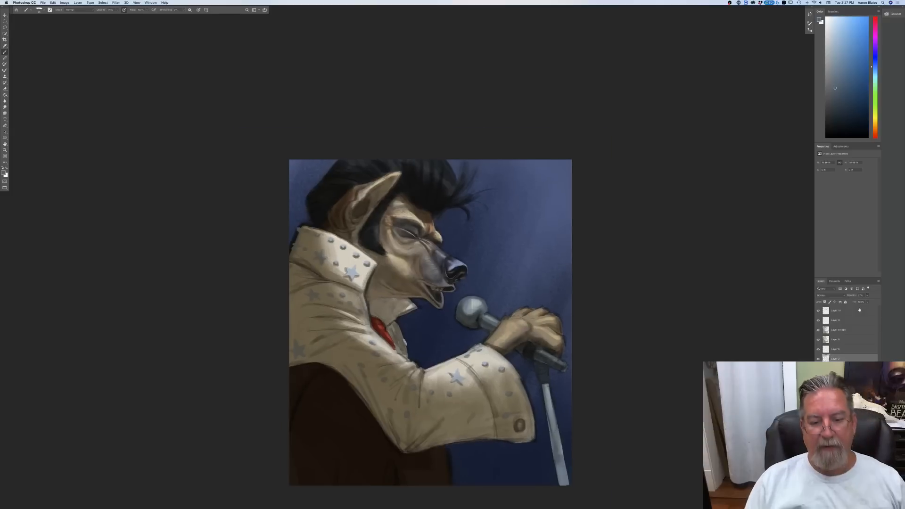
key(super+plus)
key(super+plus)
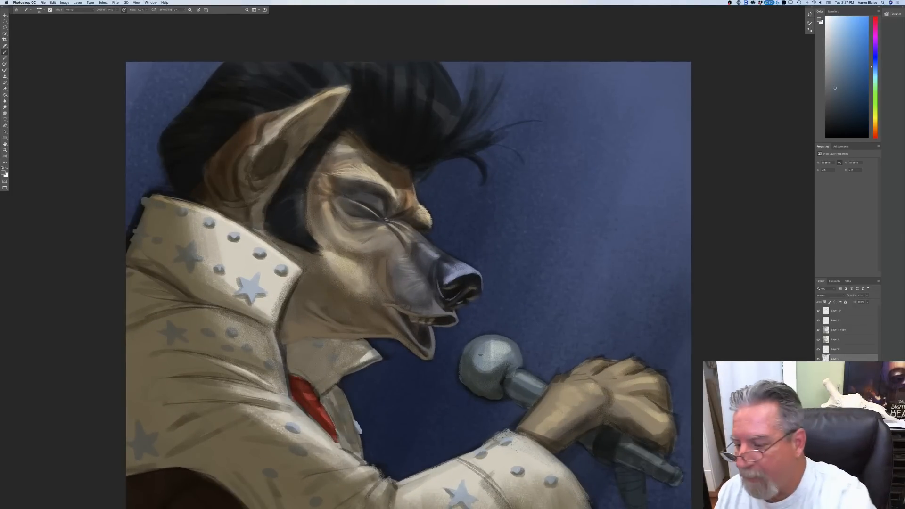
Step: On the top layer, paint over the microphone head's outer edge and pick a warm dark grey for its underside
click(836, 311)
drag(466, 349, 464, 383)
mouse_move(470, 348)
mouse_down()
mouse_move(462, 366)
mouse_move(470, 393)
mouse_up()
click(4, 173)
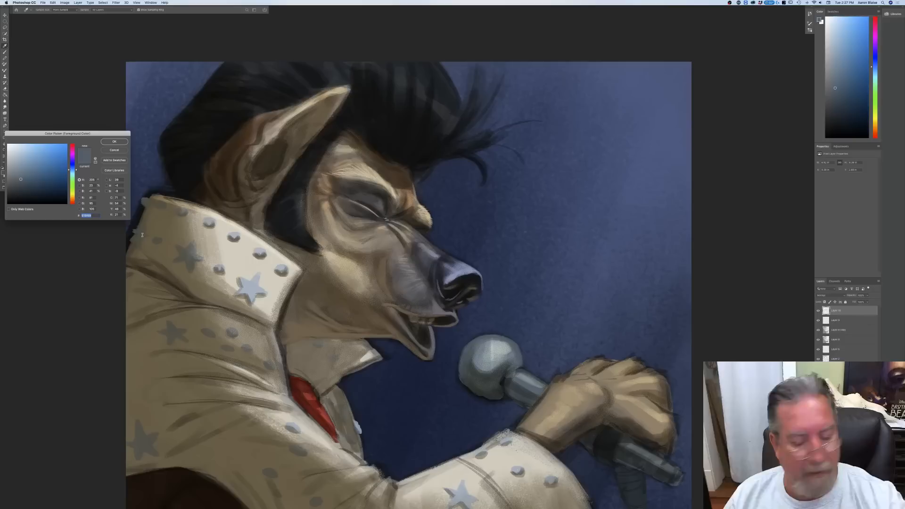
click(472, 397)
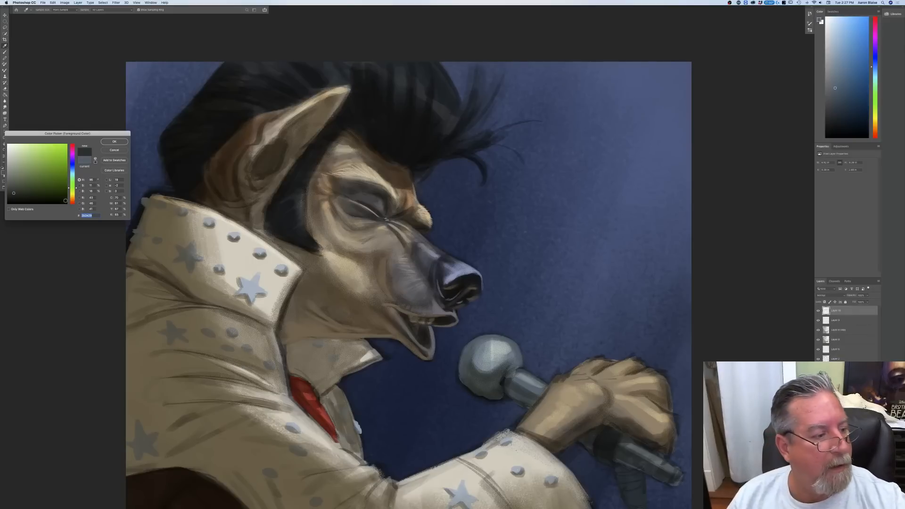
click(73, 198)
click(20, 186)
key(Return)
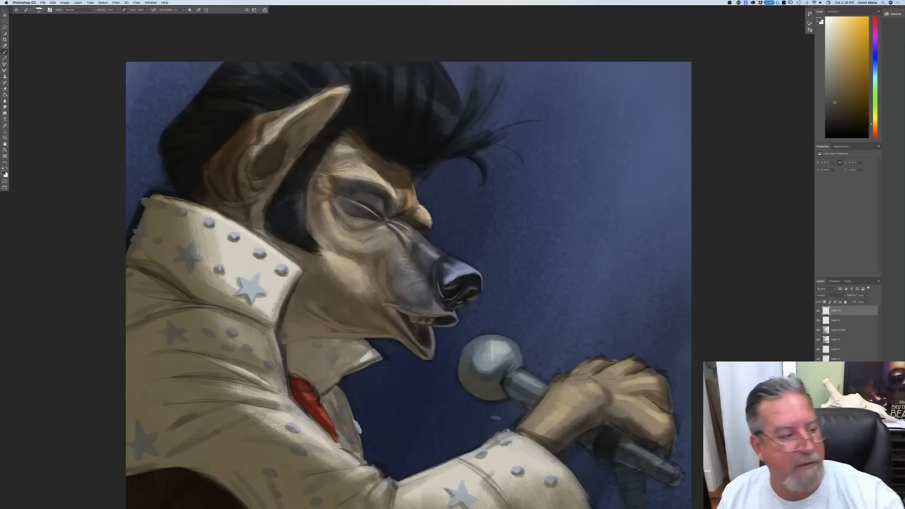
Step: Pick a light neutral grey, paint highlights on the microphone collar and handle, and check the whole painting
click(5, 174)
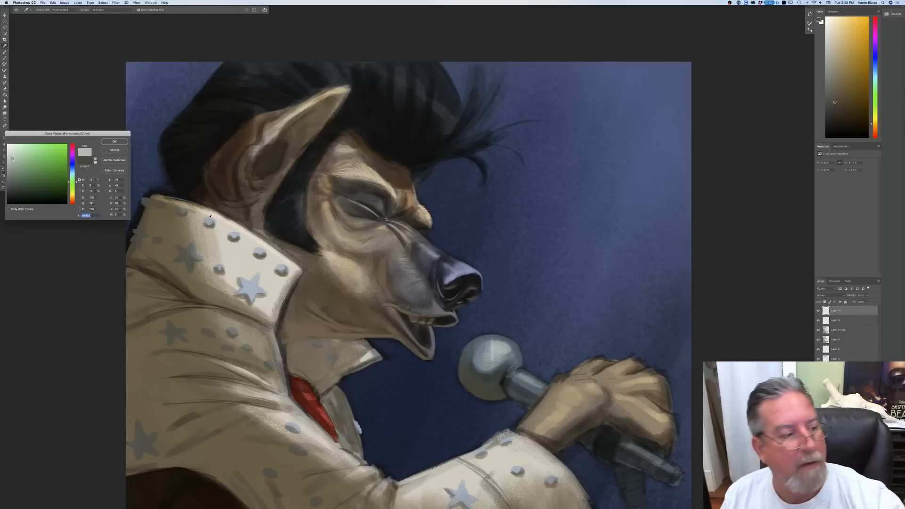
click(112, 143)
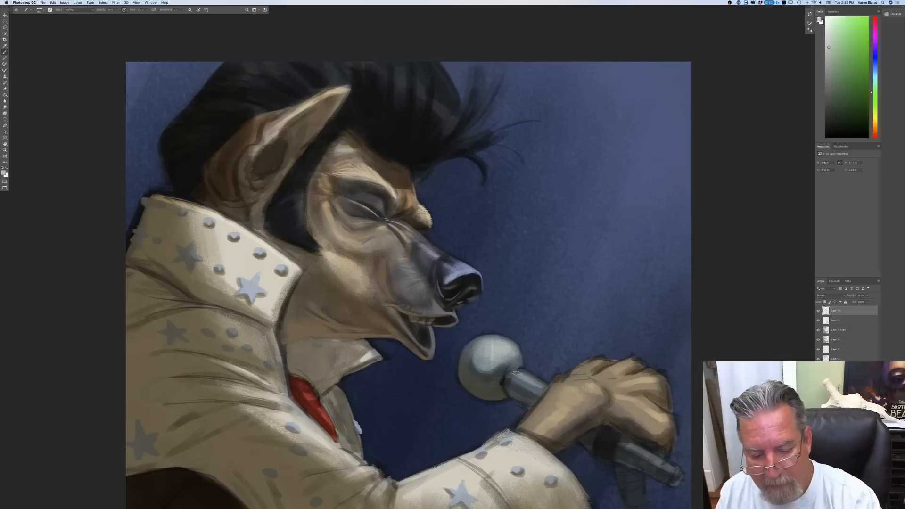
drag(514, 372, 536, 383)
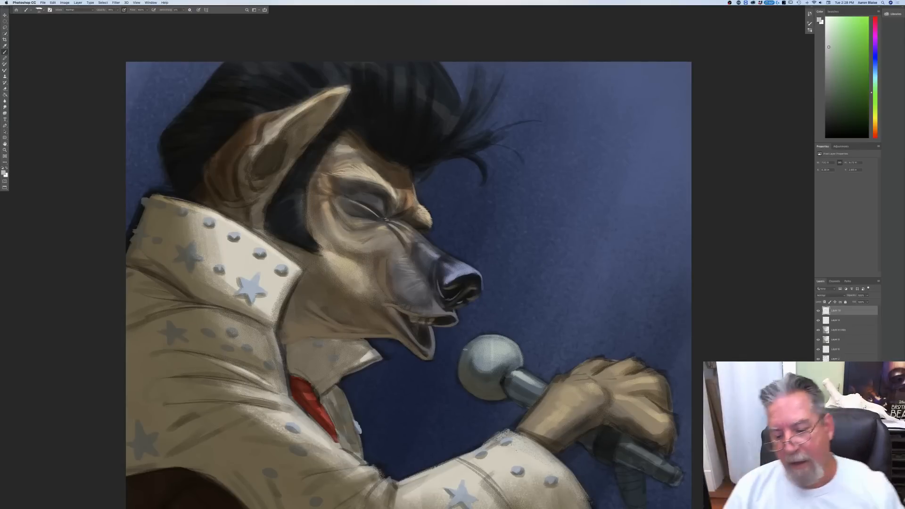
key(super+minus)
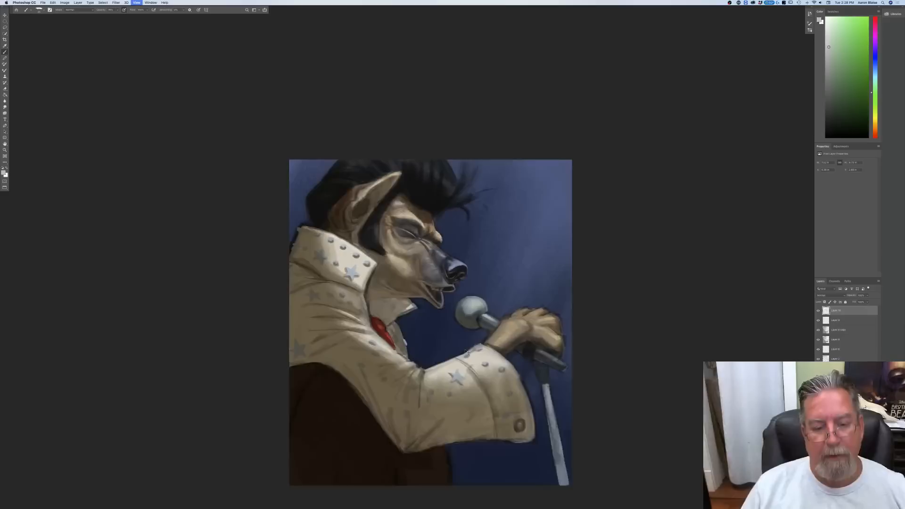
key(super+minus)
key(super+plus)
key(super+plus)
key(super+plus)
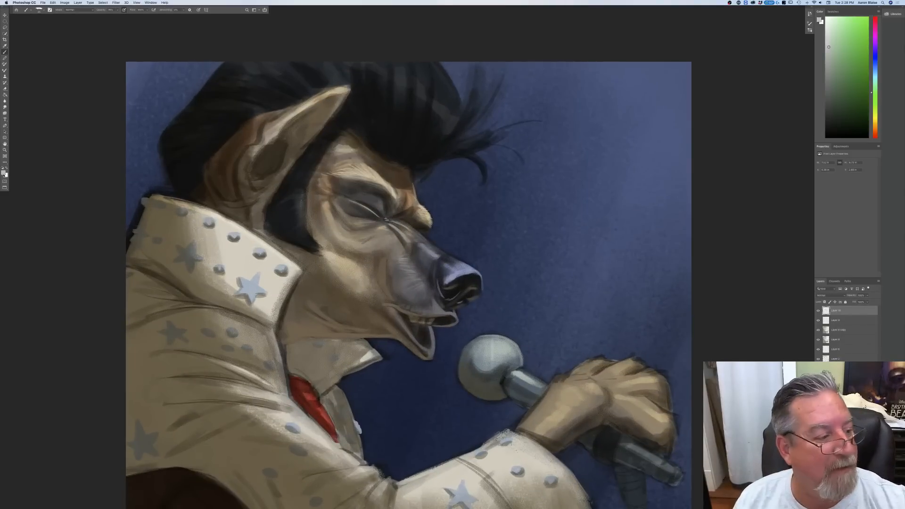
Step: Add a new top layer set to Multiply and choose a dark desaturated brown foreground colour
click(861, 506)
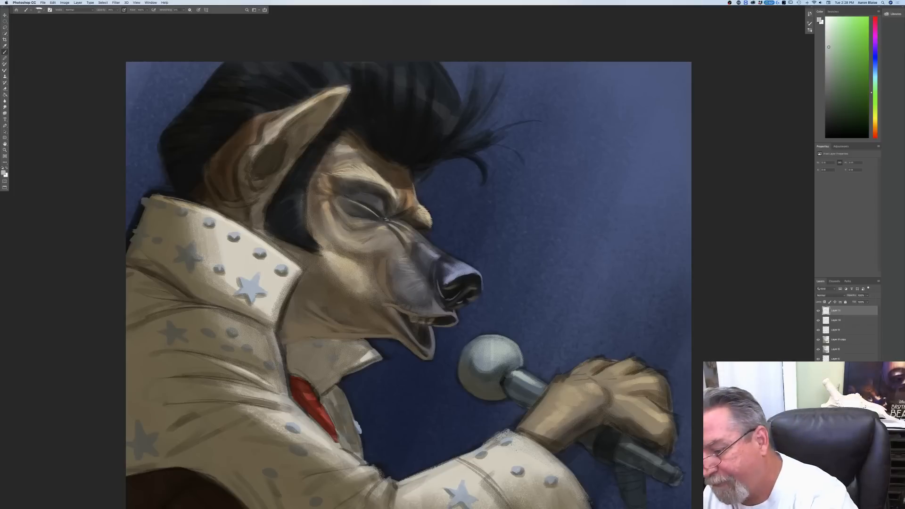
click(822, 296)
click(825, 314)
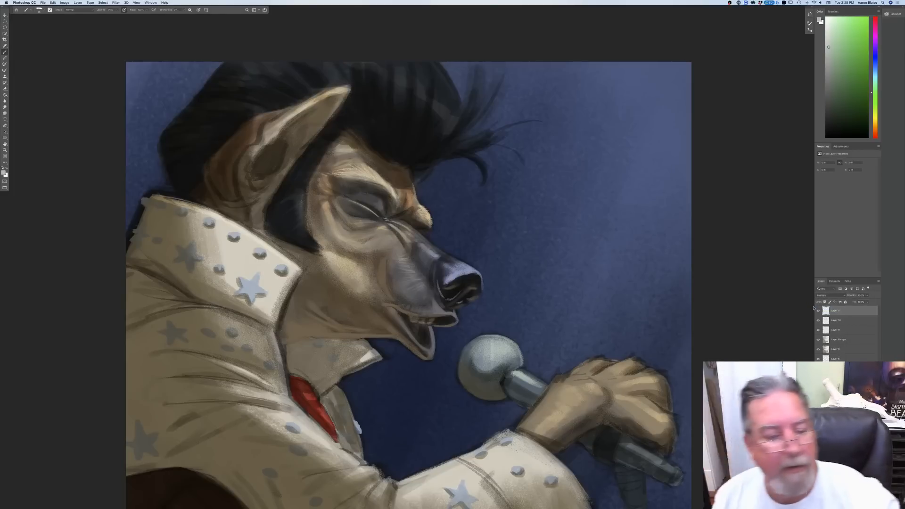
click(3, 173)
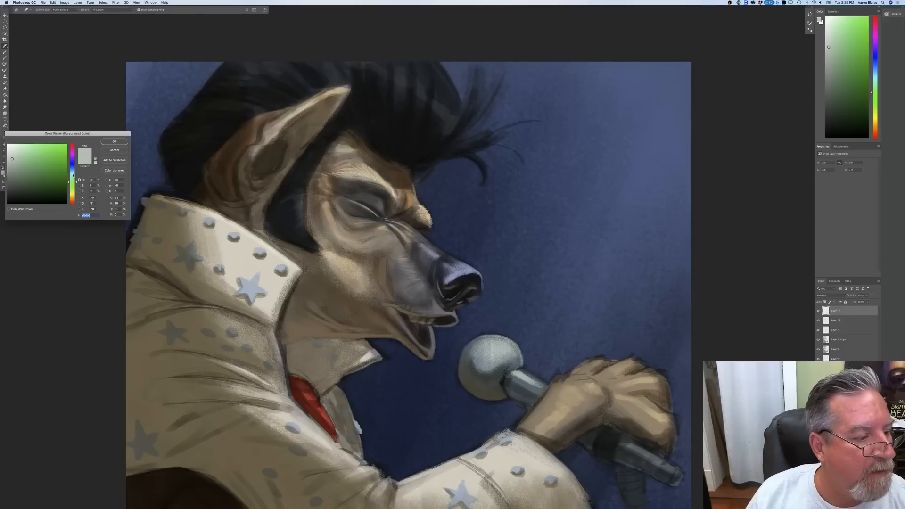
click(72, 201)
click(23, 196)
click(23, 192)
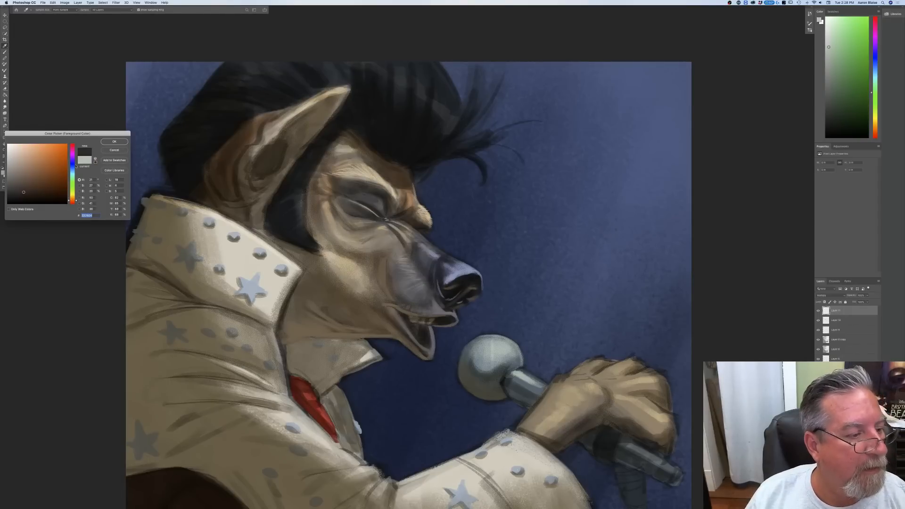
click(107, 143)
Step: Paint dark shading over the closed eyelid, the eye crease and the inner eye corner towards the muzzle
drag(378, 215, 348, 199)
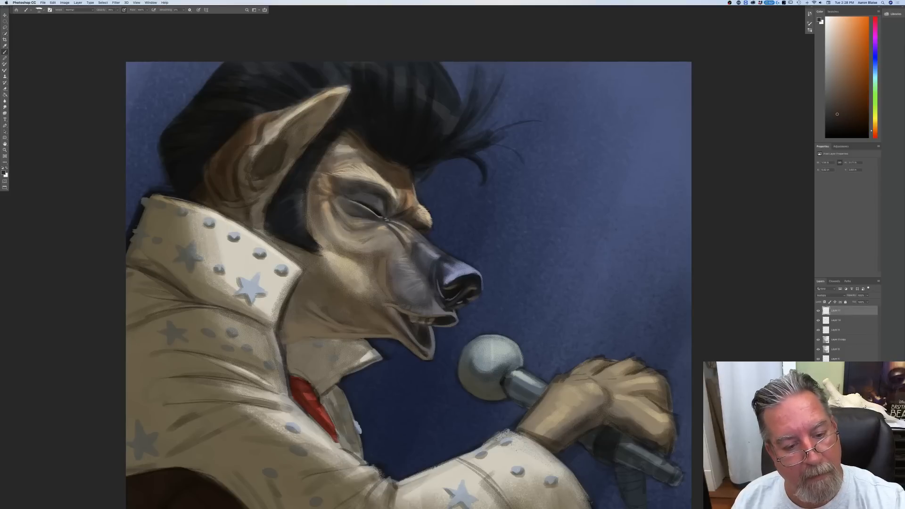
mouse_move(370, 218)
mouse_down()
mouse_move(384, 220)
mouse_move(377, 194)
mouse_up()
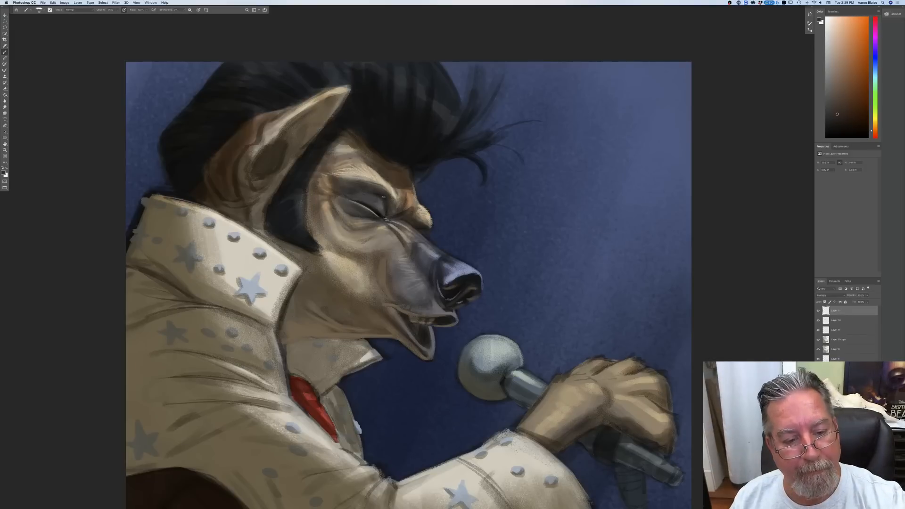
drag(388, 204, 383, 195)
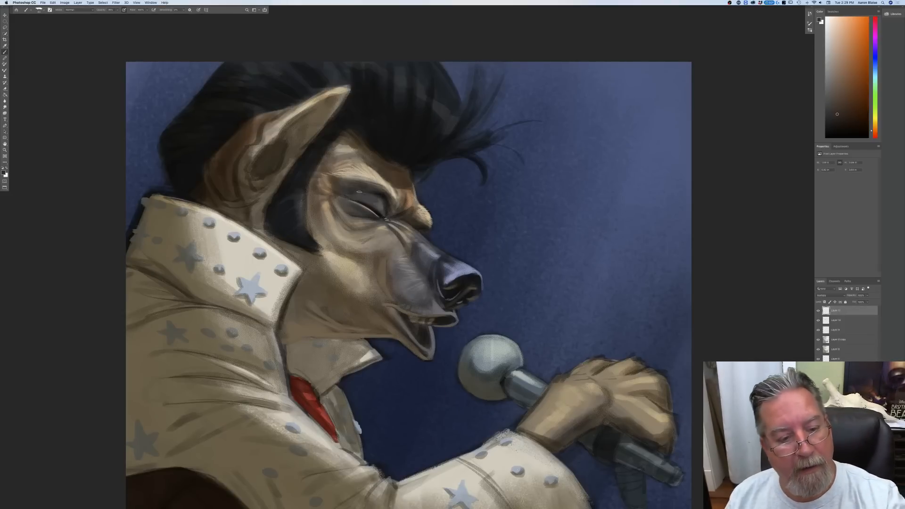
drag(334, 190, 341, 192)
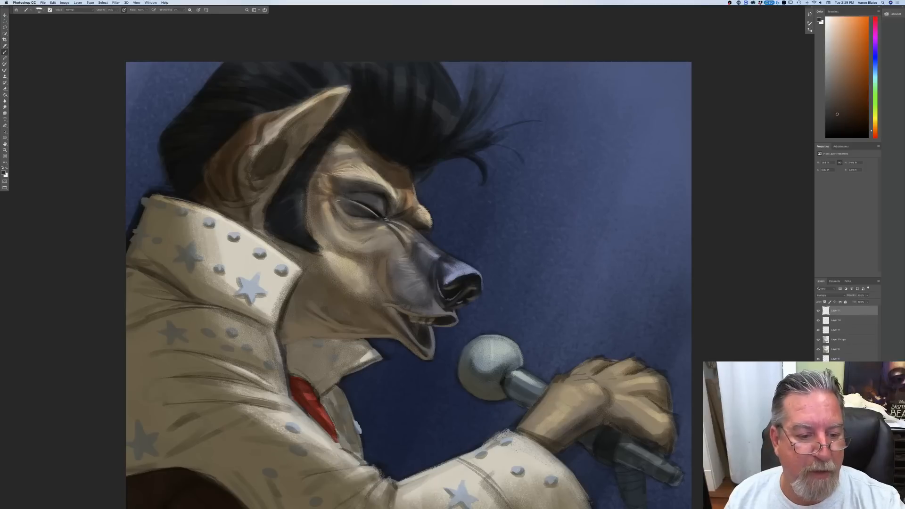
drag(384, 220, 405, 243)
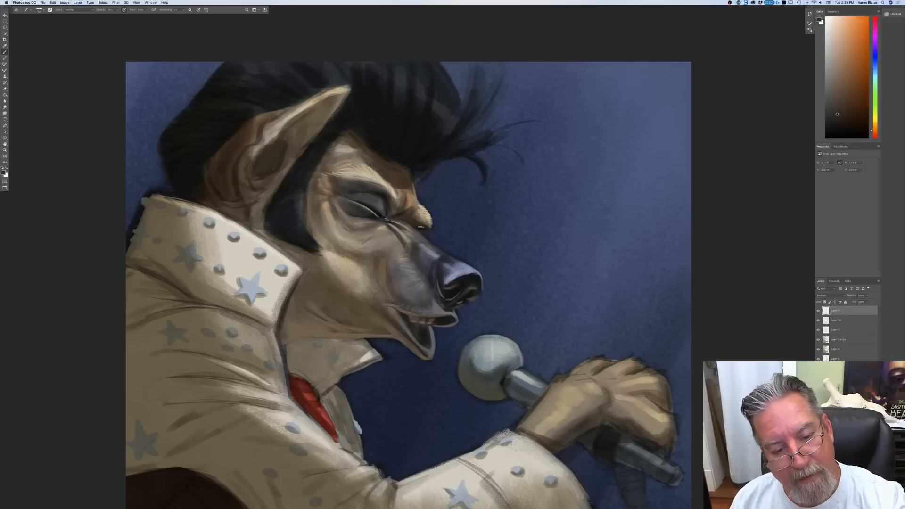
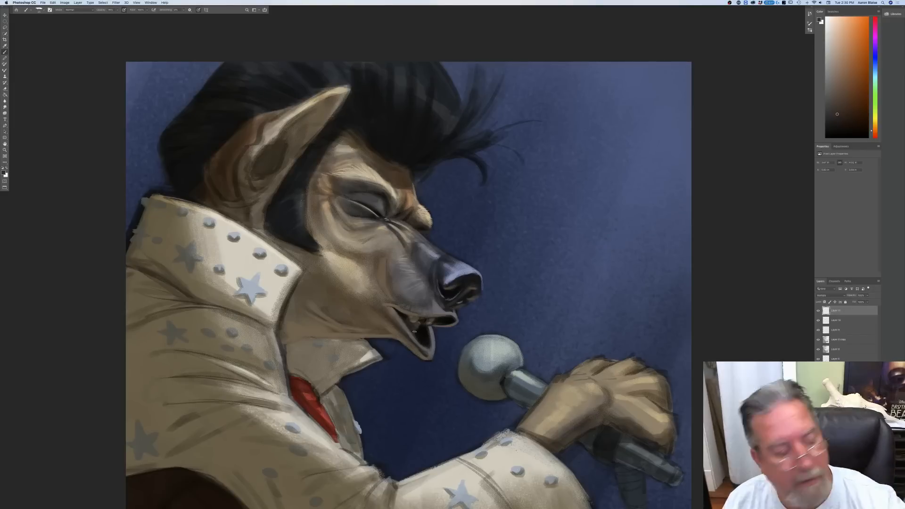
Step: On a new top layer in Normal mode, pick a muted tan colour and paint the teeth and the nostril's lower rim
click(4, 174)
click(431, 320)
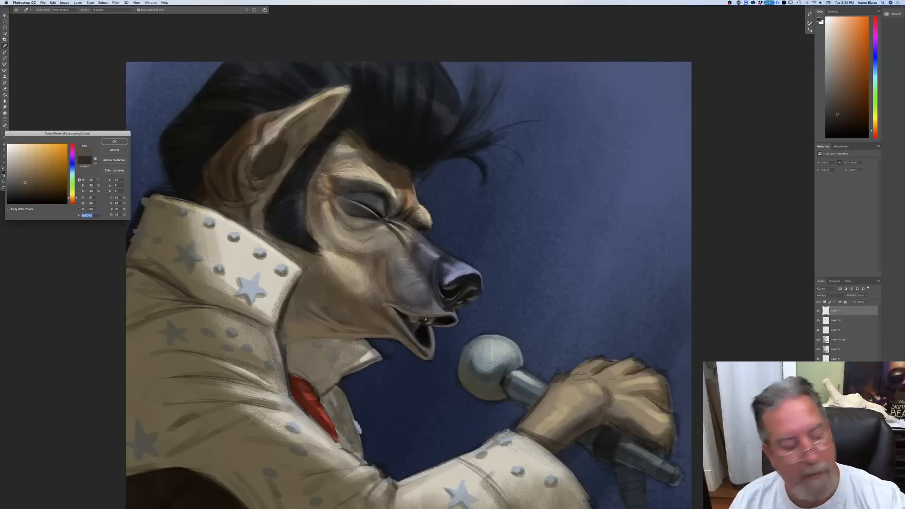
click(115, 142)
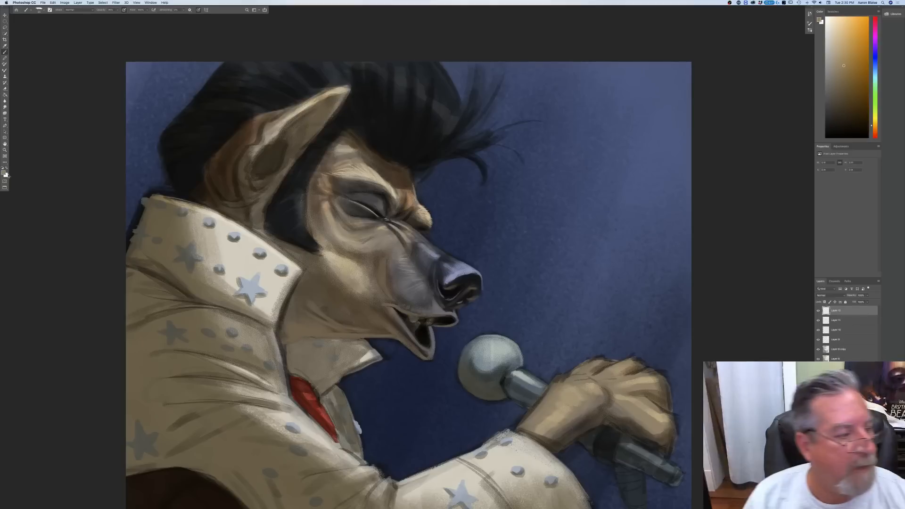
drag(435, 319, 418, 319)
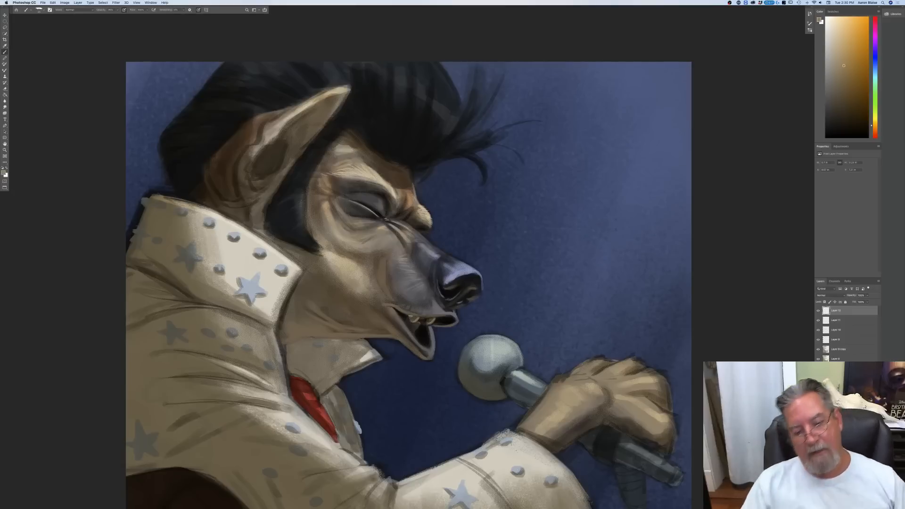
drag(469, 290, 473, 289)
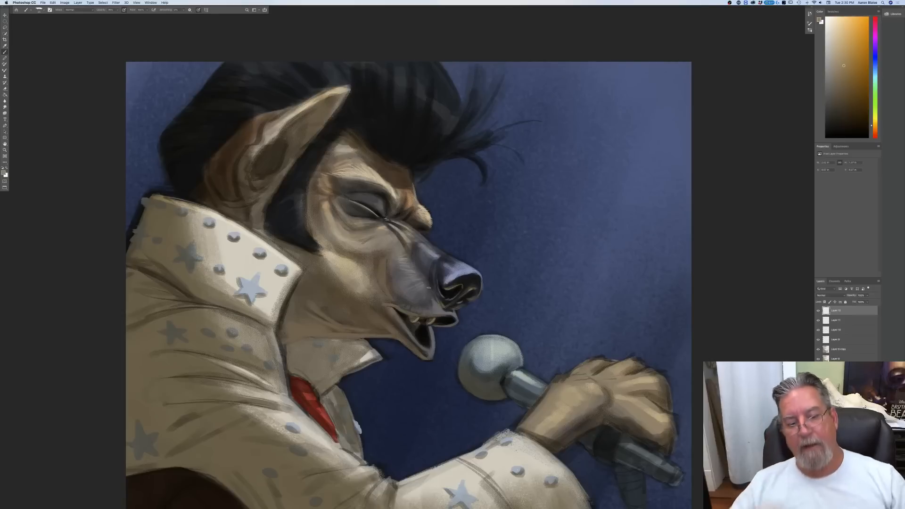
key(super+minus)
key(super+minus)
key(super+plus)
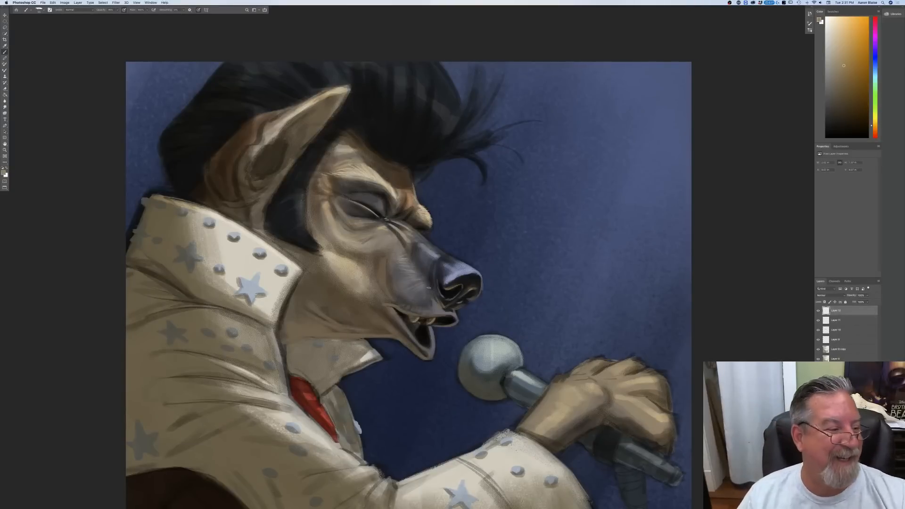
Step: Pick a very light blue and paint highlights on the nose tip and along the upper muzzle near the eye
click(5, 175)
click(452, 273)
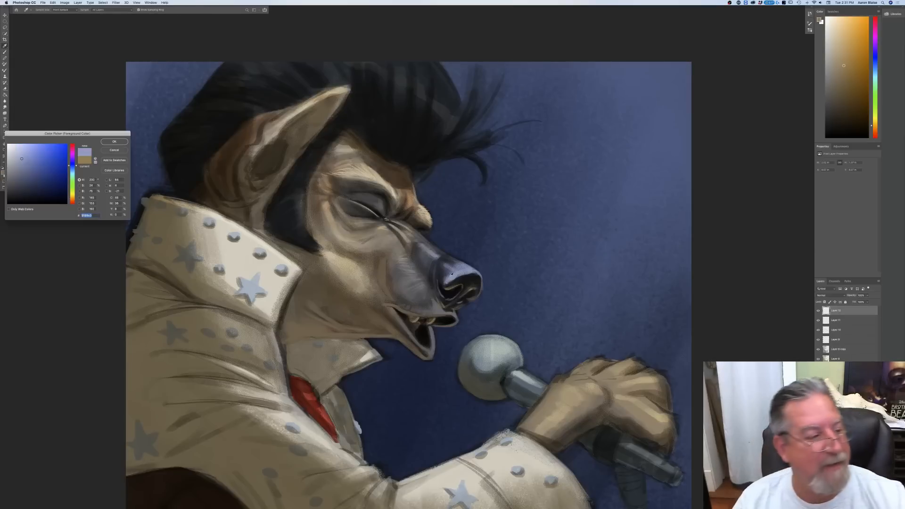
drag(72, 176, 71, 173)
drag(17, 149, 19, 147)
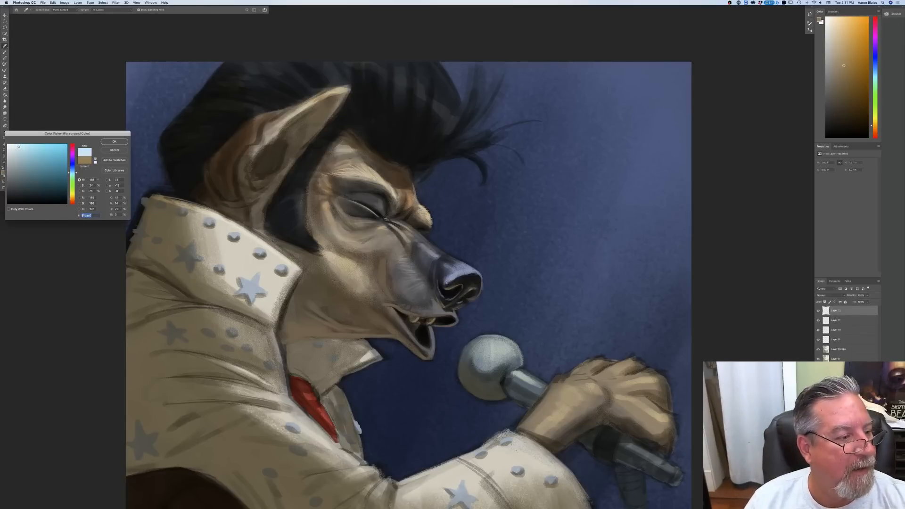
click(113, 142)
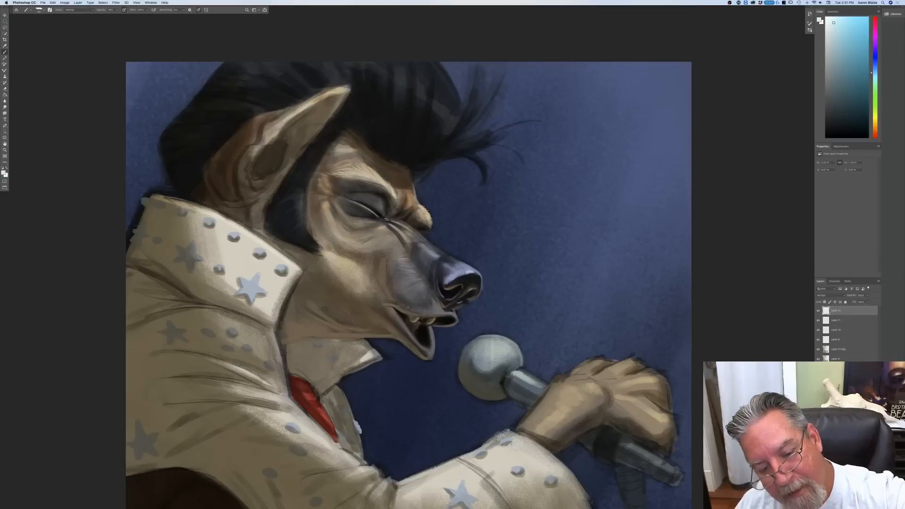
mouse_move(473, 272)
mouse_down()
mouse_move(456, 277)
mouse_move(481, 274)
mouse_up()
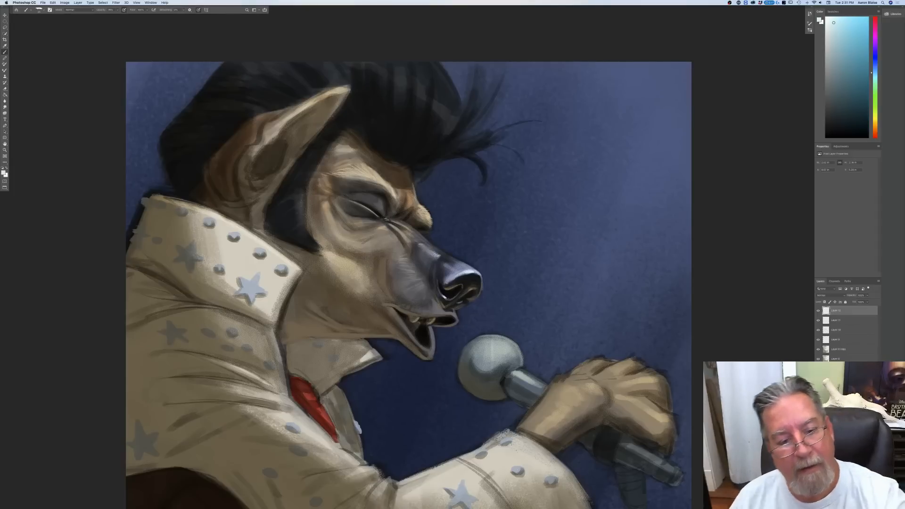
drag(388, 223, 402, 227)
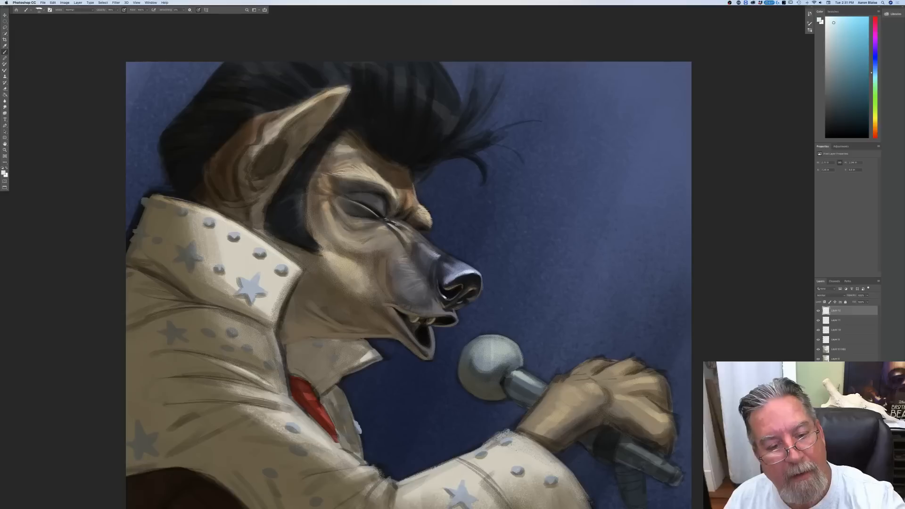
Step: Pick a light peach colour from the brow and paint highlights on the brow wrinkles above the muzzle
click(3, 173)
click(73, 200)
click(35, 159)
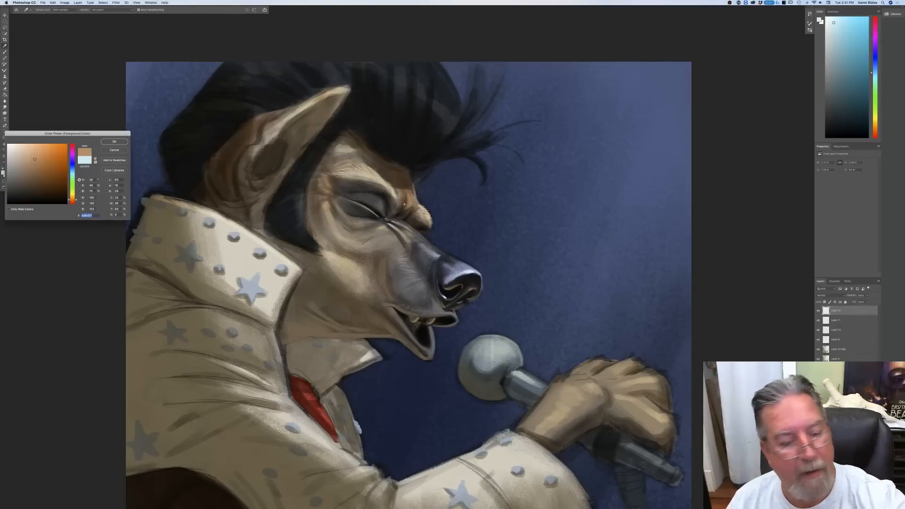
click(28, 149)
click(114, 142)
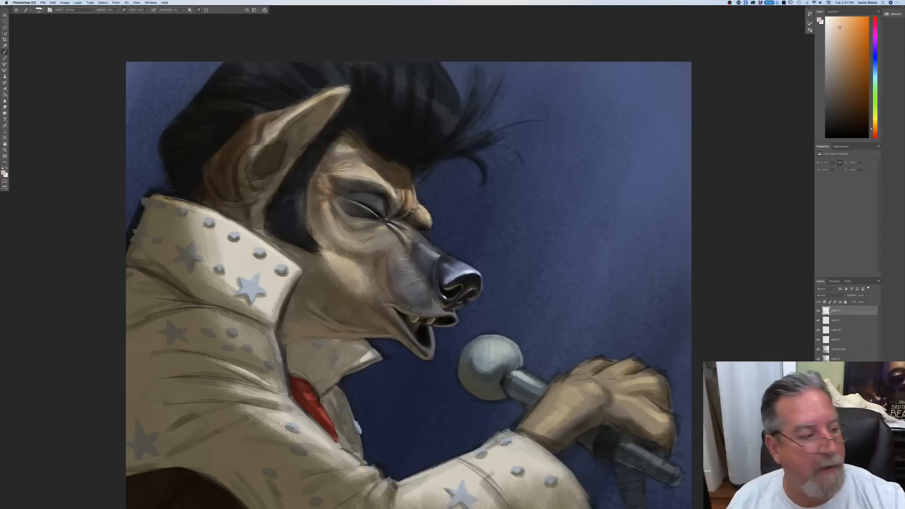
Step: Pick a light warm grey and paint highlights on the skin folds around the closed eye
click(3, 173)
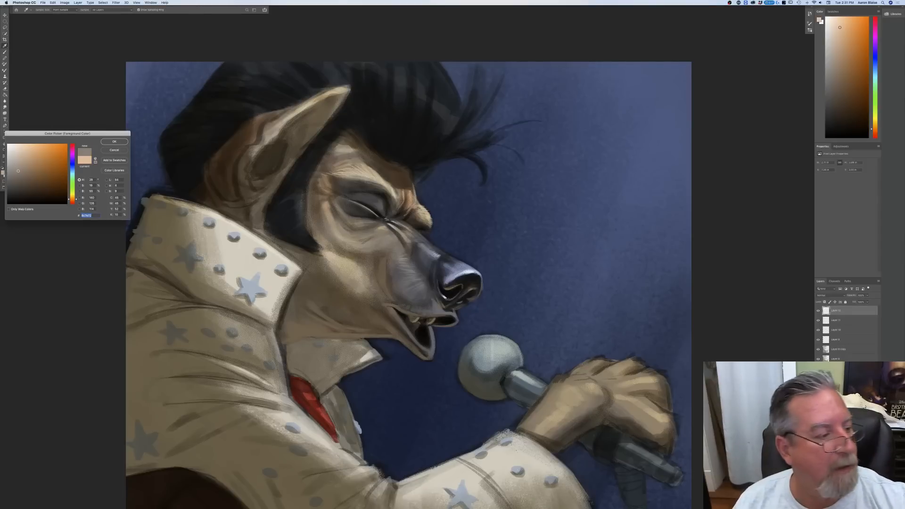
click(18, 160)
click(114, 141)
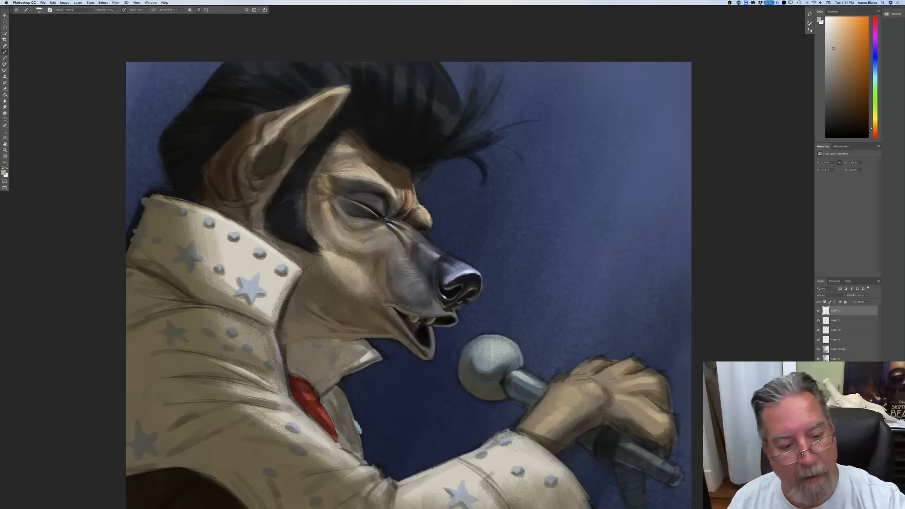
drag(380, 232, 332, 222)
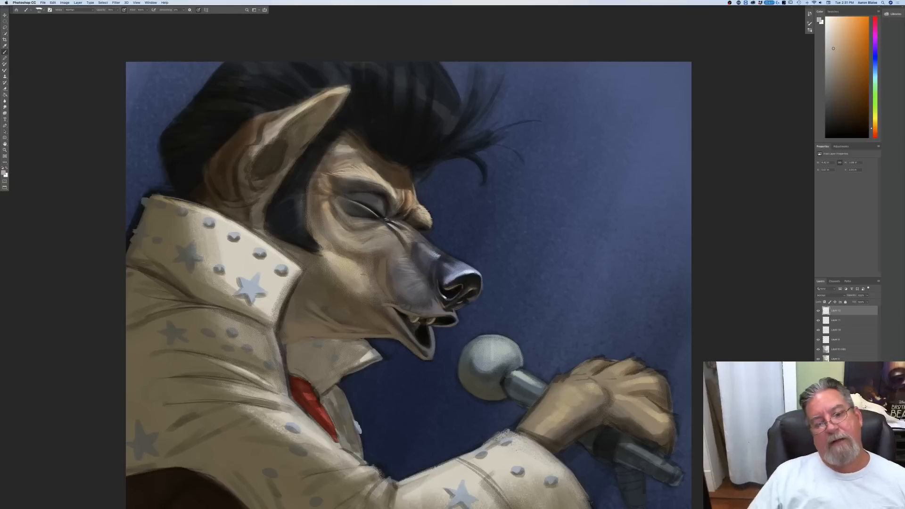
Step: Pick a medium warm grey and paint soft tones on the eyelid, the upper muzzle and behind the nostril
click(4, 173)
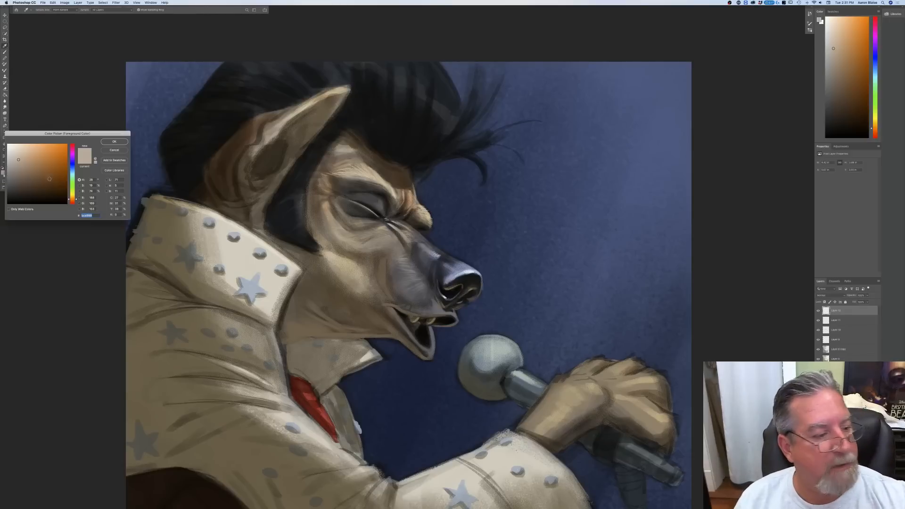
click(373, 206)
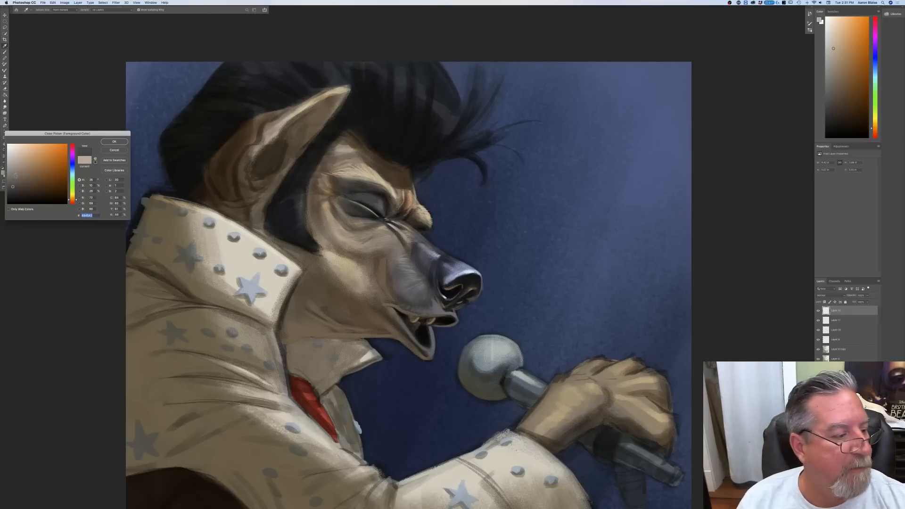
click(114, 141)
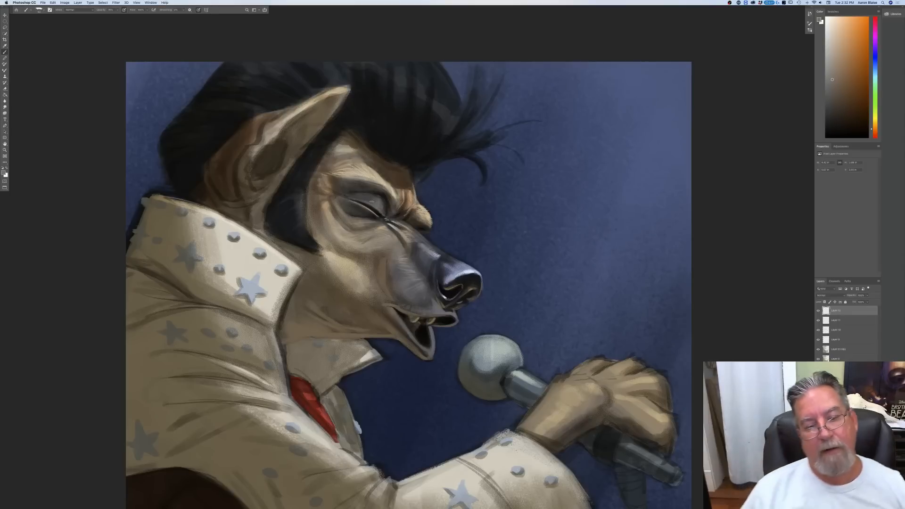
drag(415, 227, 424, 228)
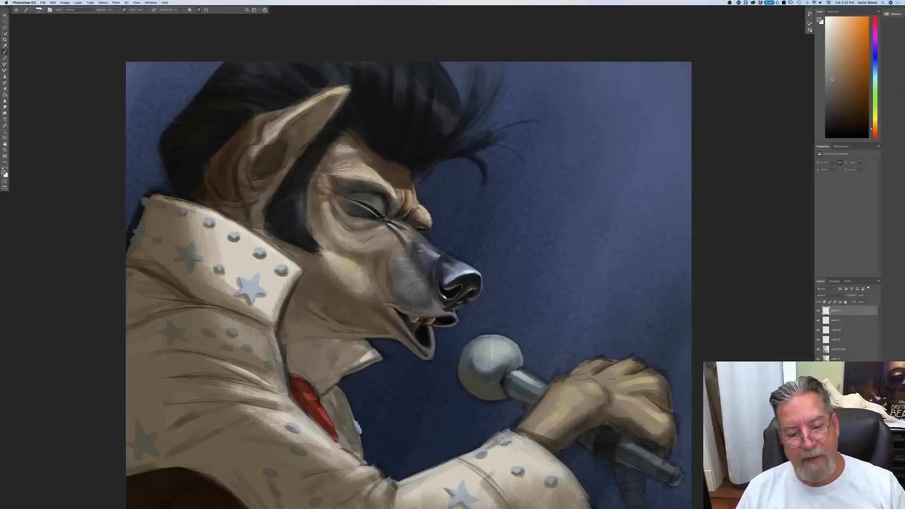
drag(435, 274, 436, 286)
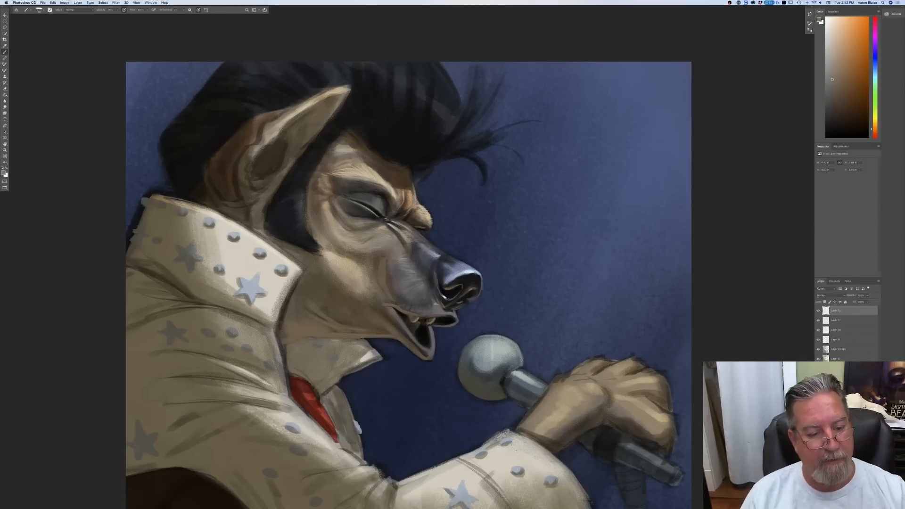
Step: Pick a warm off-white, enlarge the brush and paint bright highlights along the upper edge of the tall collar
click(4, 175)
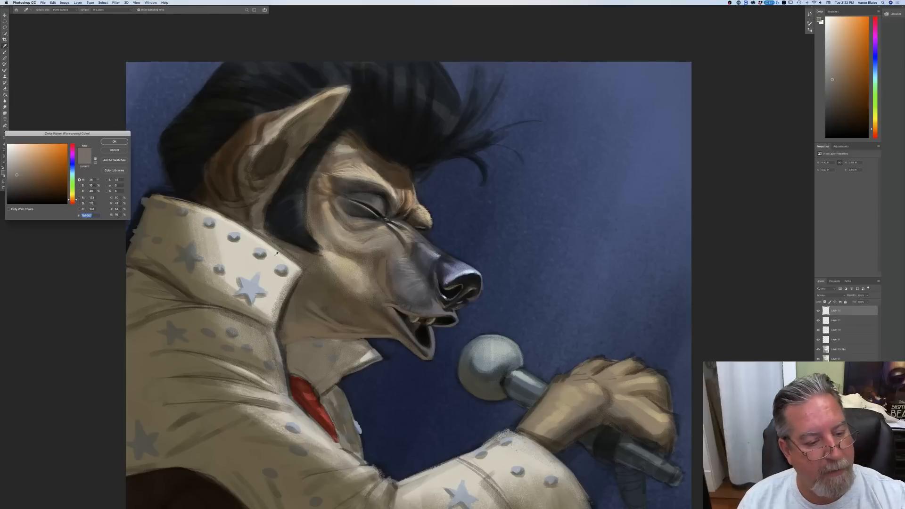
click(267, 249)
click(10, 147)
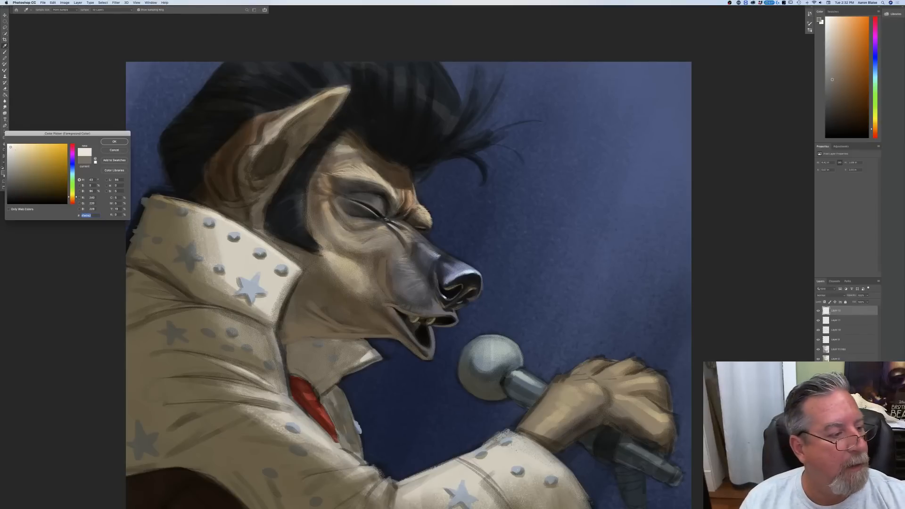
click(111, 143)
key(super+minus)
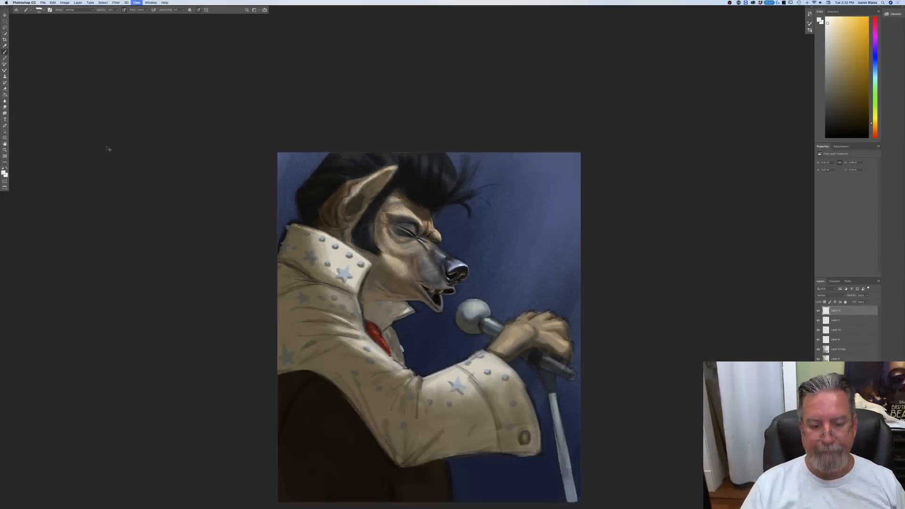
key(super+plus)
key(super+plus)
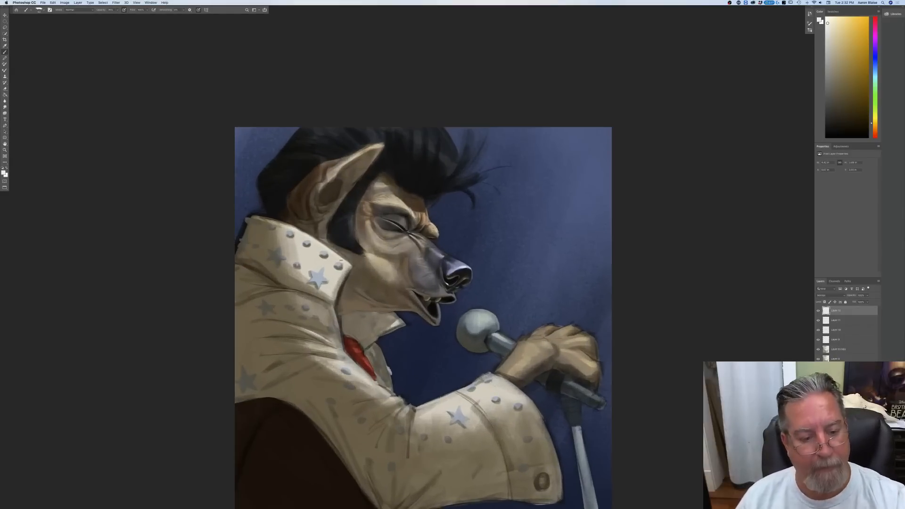
key(])
key(])
key(])
key(])
key(])
mouse_move(340, 256)
mouse_down()
mouse_move(351, 264)
mouse_move(304, 232)
mouse_move(323, 243)
mouse_up()
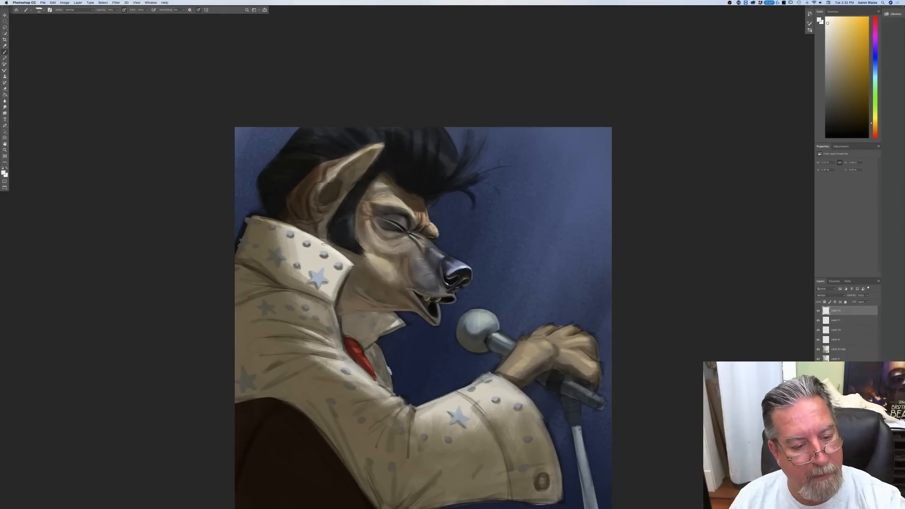
drag(272, 223, 308, 233)
Step: Paint off-white highlights on the tall collar's front edge, the shoulder folds and the lapels around the red scarf
mouse_move(354, 266)
mouse_down()
mouse_move(341, 298)
mouse_move(290, 277)
mouse_move(332, 307)
mouse_move(267, 279)
mouse_up()
mouse_move(330, 306)
mouse_down()
mouse_move(342, 345)
mouse_move(293, 324)
mouse_move(338, 332)
mouse_move(281, 291)
mouse_up()
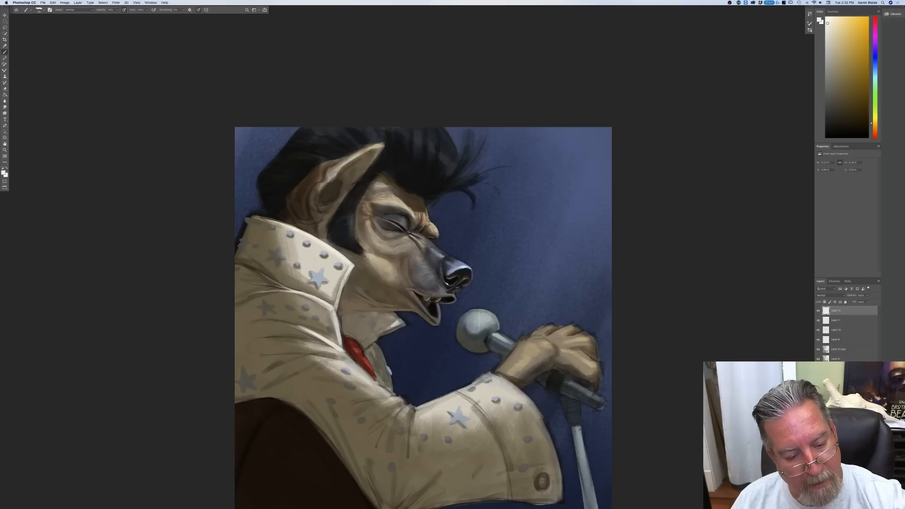
drag(373, 343, 392, 390)
mouse_move(405, 325)
mouse_down()
mouse_move(374, 344)
mouse_move(396, 314)
mouse_move(407, 324)
mouse_move(390, 329)
mouse_up()
drag(394, 313, 393, 328)
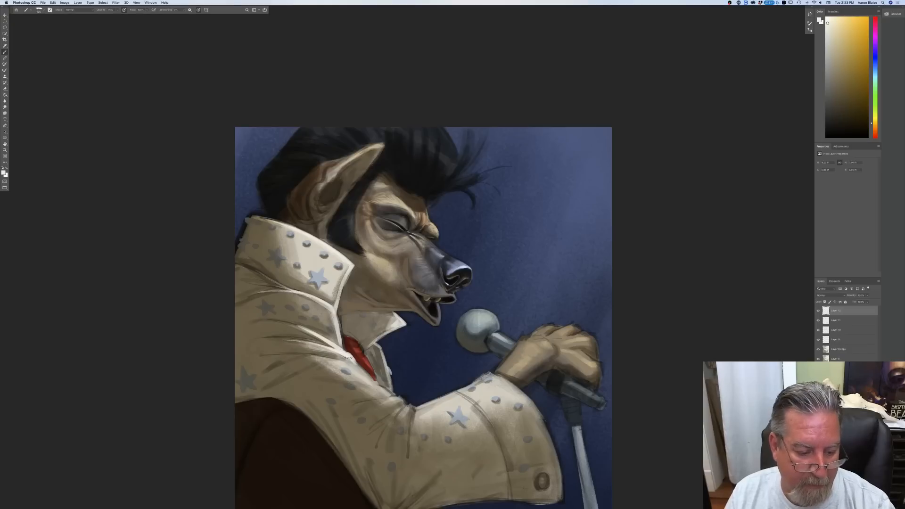
Step: Paint off-white highlights on the upper sleeve folds down to the elbow crease and check the whole painting
mouse_move(353, 367)
mouse_down()
mouse_move(325, 362)
mouse_move(381, 388)
mouse_move(364, 387)
mouse_move(411, 416)
mouse_up()
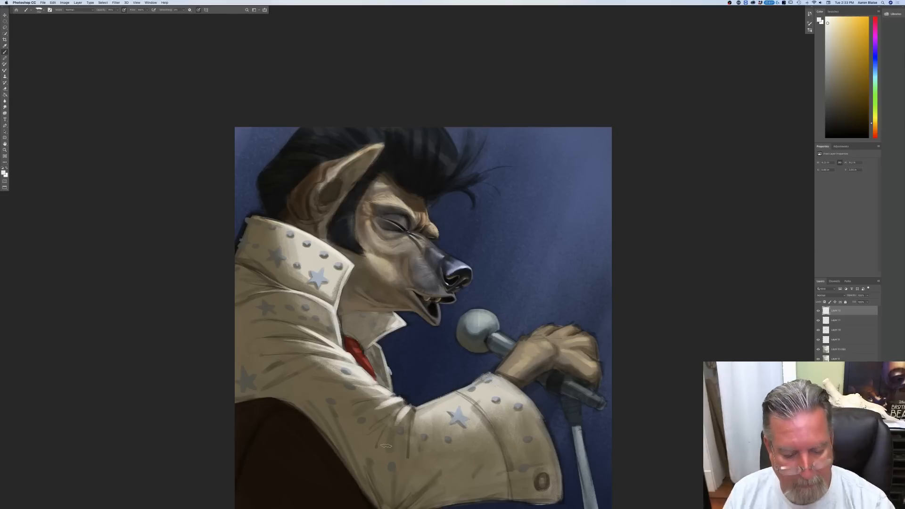
key(super+minus)
key(super+minus)
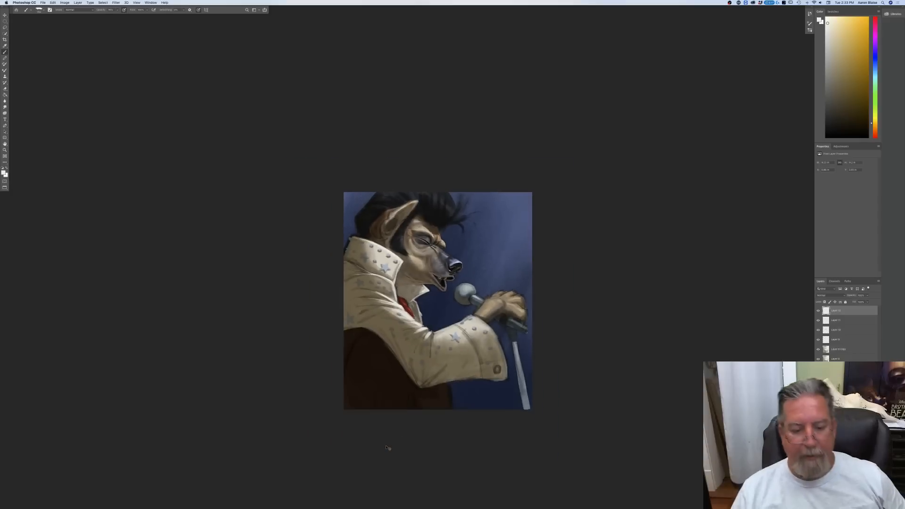
Step: Paint off-white highlights on the cuff near the wrist and along the forearm sleeve around the star, checking the whole painting
key(super+plus)
key(super+plus)
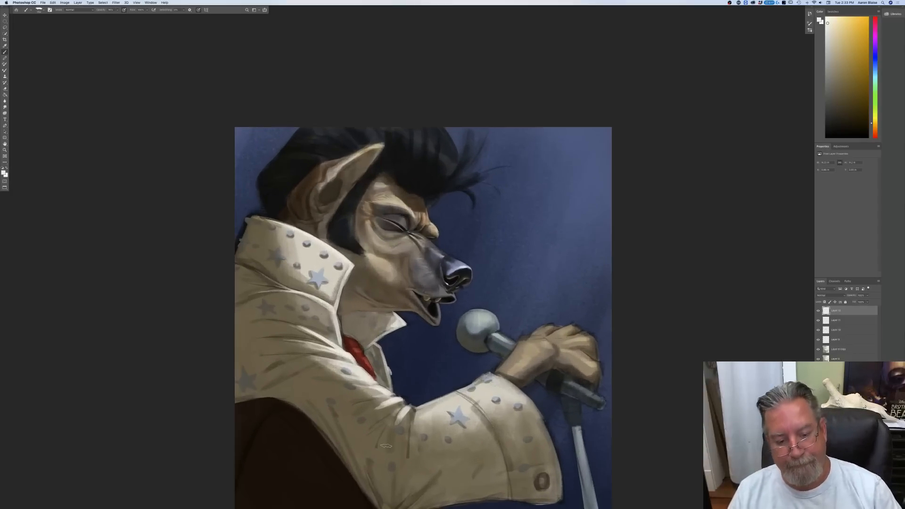
mouse_move(493, 374)
mouse_down()
mouse_move(460, 392)
mouse_move(482, 393)
mouse_move(464, 391)
mouse_move(485, 377)
mouse_move(495, 377)
mouse_move(491, 387)
mouse_move(510, 385)
mouse_move(493, 377)
mouse_up()
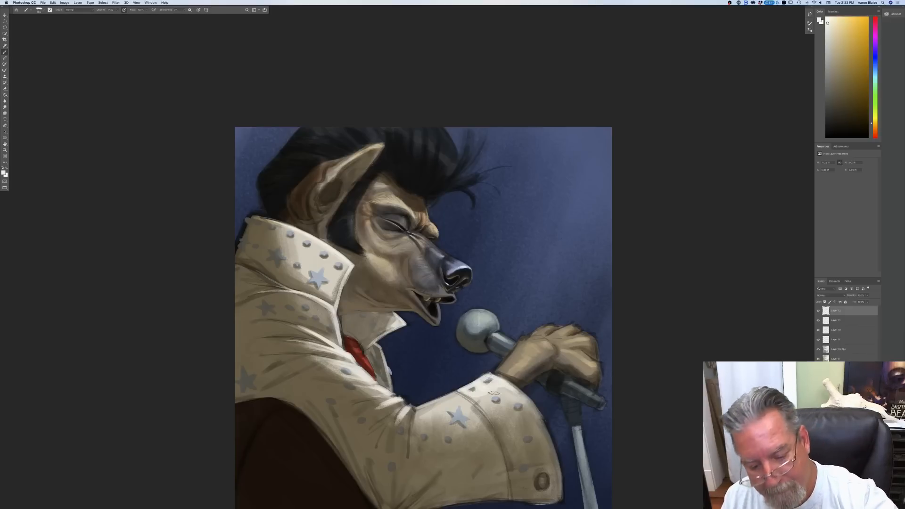
mouse_move(501, 393)
mouse_down()
mouse_move(514, 395)
mouse_move(480, 400)
mouse_move(491, 417)
mouse_move(452, 401)
mouse_move(420, 410)
mouse_move(447, 411)
mouse_move(424, 405)
mouse_move(433, 425)
mouse_move(458, 411)
mouse_move(488, 426)
mouse_up()
drag(437, 414, 429, 437)
drag(423, 409, 411, 448)
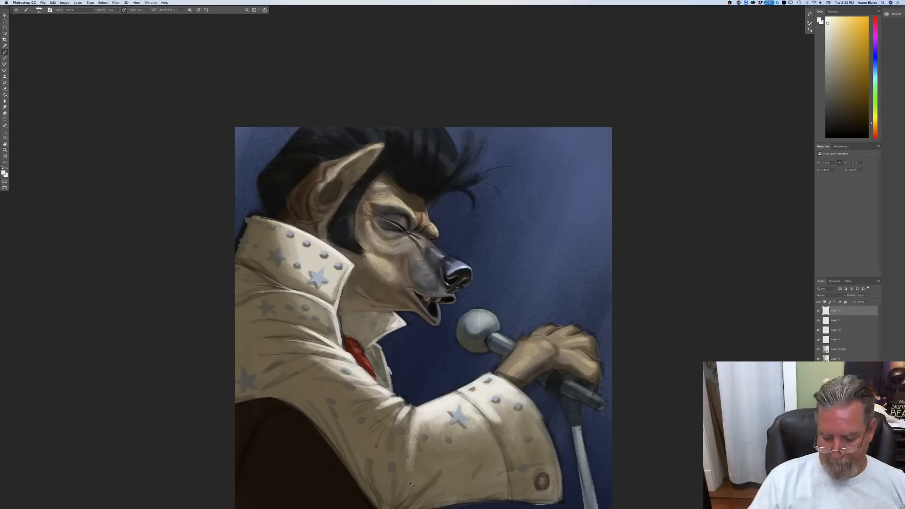
key(super+minus)
key(super+minus)
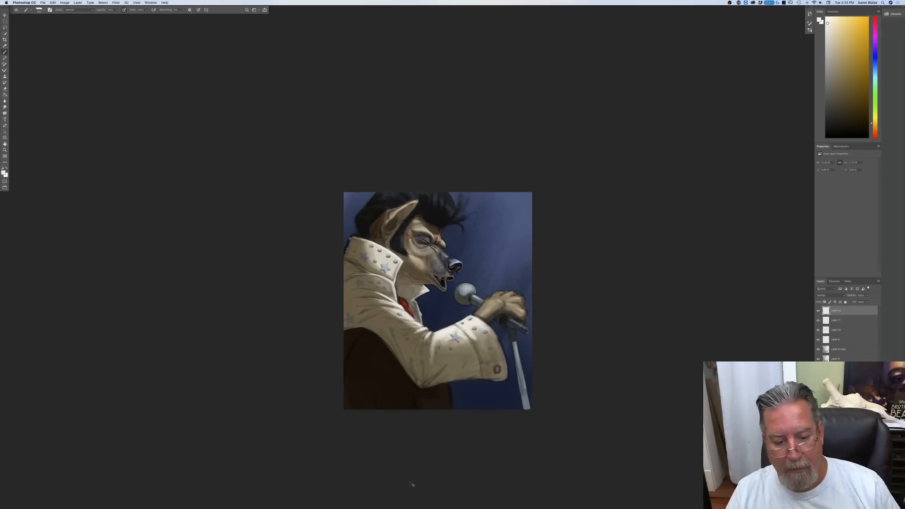
key(super+plus)
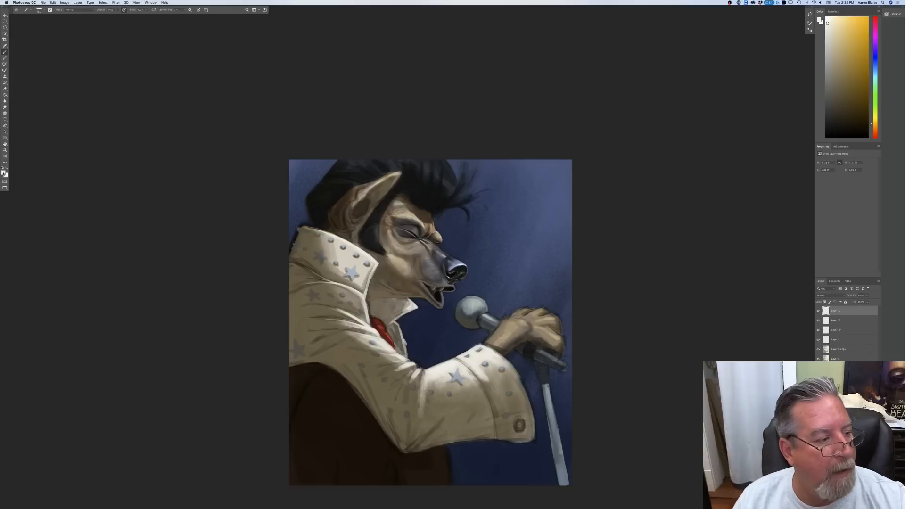
Step: Pick a muted tan and paint reflected light along the sleeve's lower edge from the cuff to the elbow point and its folds
click(3, 173)
click(401, 425)
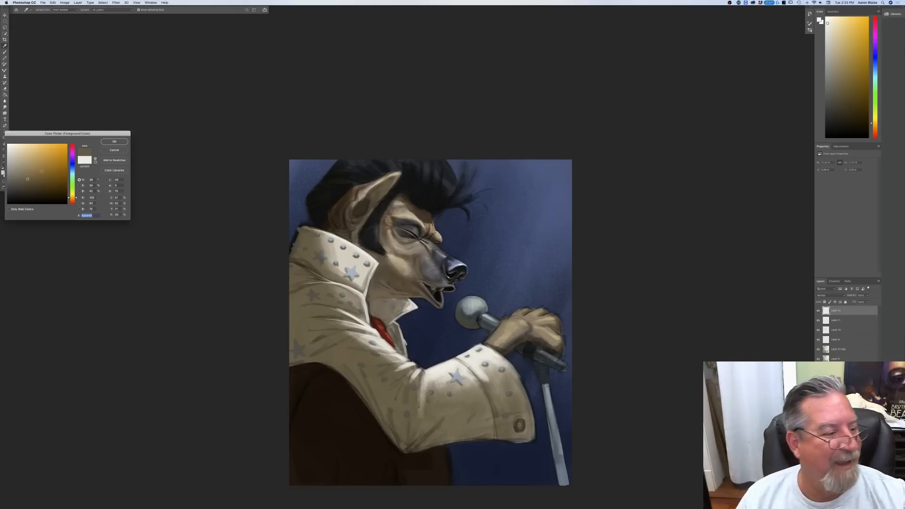
click(32, 167)
click(114, 142)
drag(533, 441, 503, 441)
mouse_move(494, 409)
mouse_down()
mouse_move(485, 386)
mouse_move(516, 402)
mouse_move(471, 436)
mouse_move(451, 440)
mouse_move(492, 438)
mouse_move(439, 444)
mouse_move(488, 436)
mouse_move(492, 415)
mouse_move(455, 440)
mouse_move(460, 425)
mouse_move(439, 436)
mouse_move(453, 421)
mouse_move(407, 451)
mouse_move(423, 435)
mouse_move(401, 452)
mouse_up()
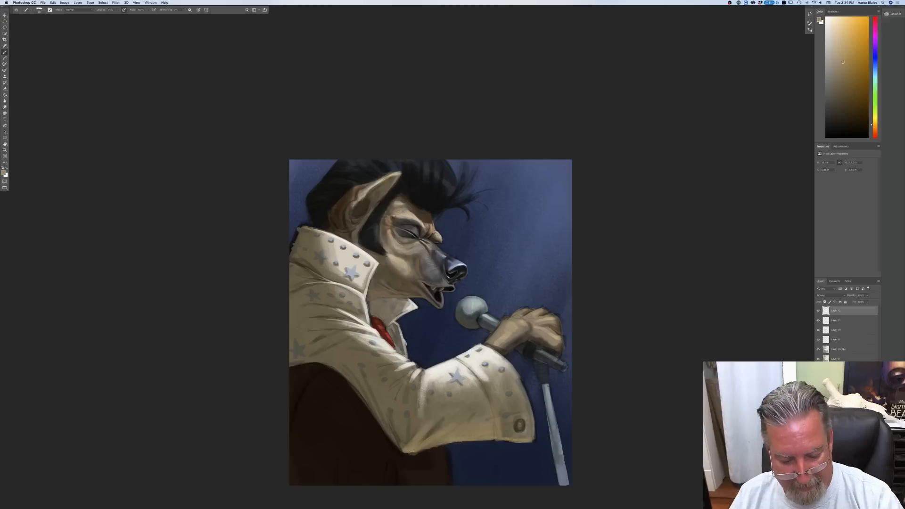
drag(406, 422, 402, 450)
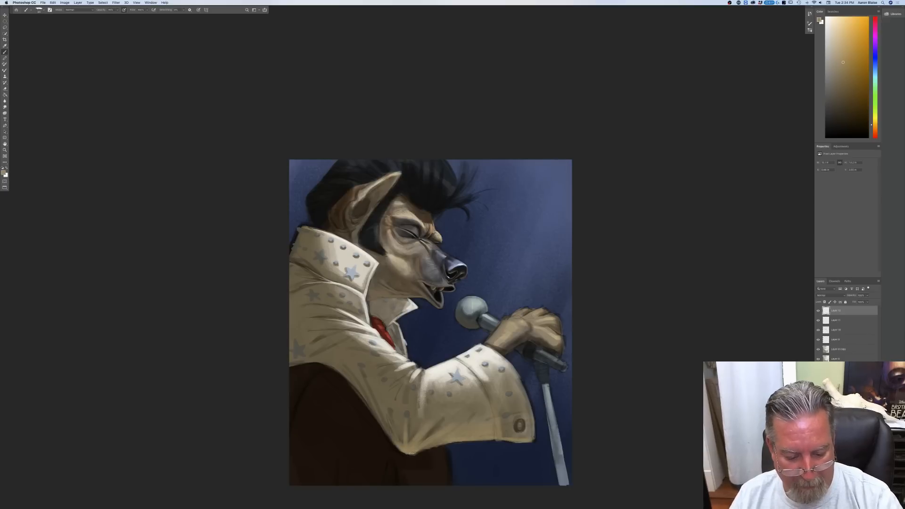
drag(439, 446, 415, 455)
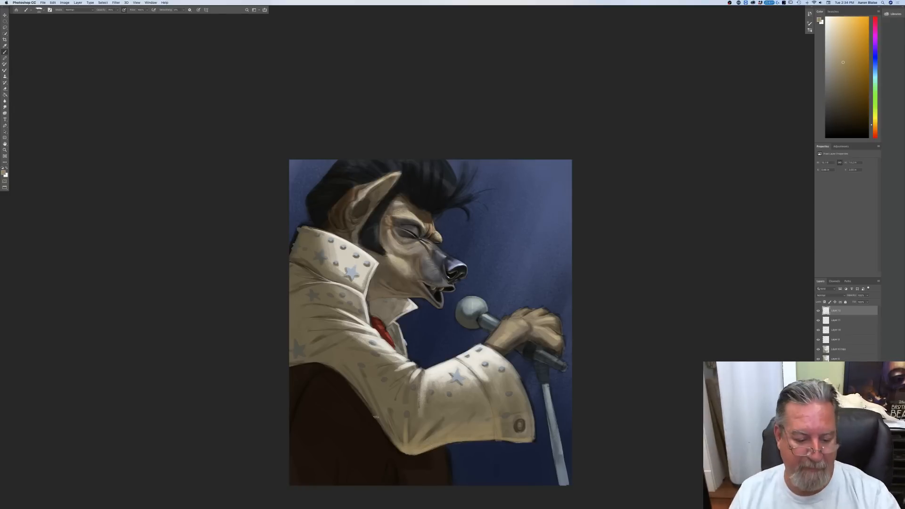
Step: Enlarge the brush and paint tan reflected light up the underside of the upper sleeve, along the dark body
key(bracketright)
key(bracketright)
key(bracketright)
drag(394, 439, 367, 383)
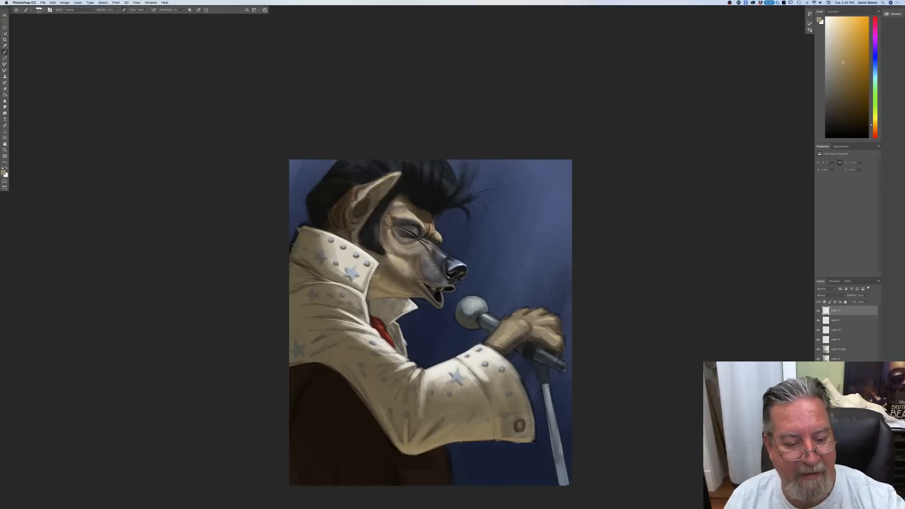
Step: Sample the scarf's red, shift it to a brighter orange-red and paint highlights on the scarf
click(3, 172)
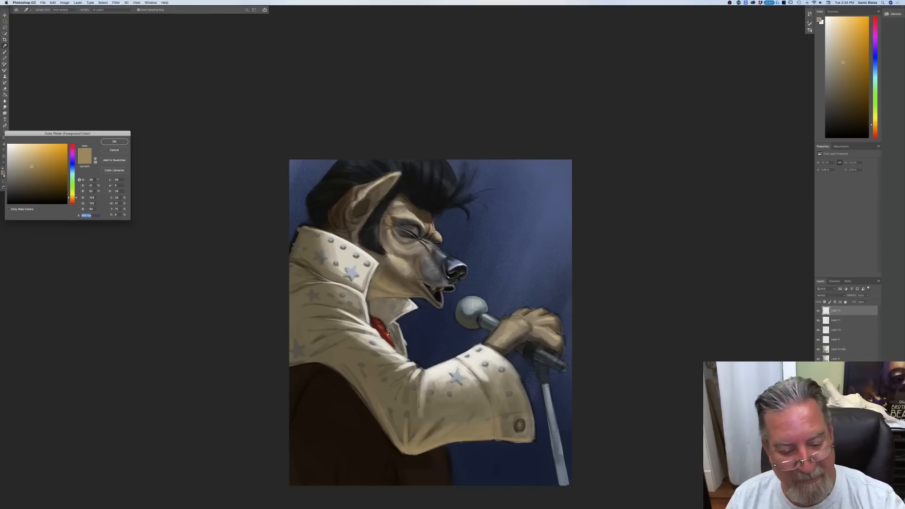
click(390, 333)
click(379, 329)
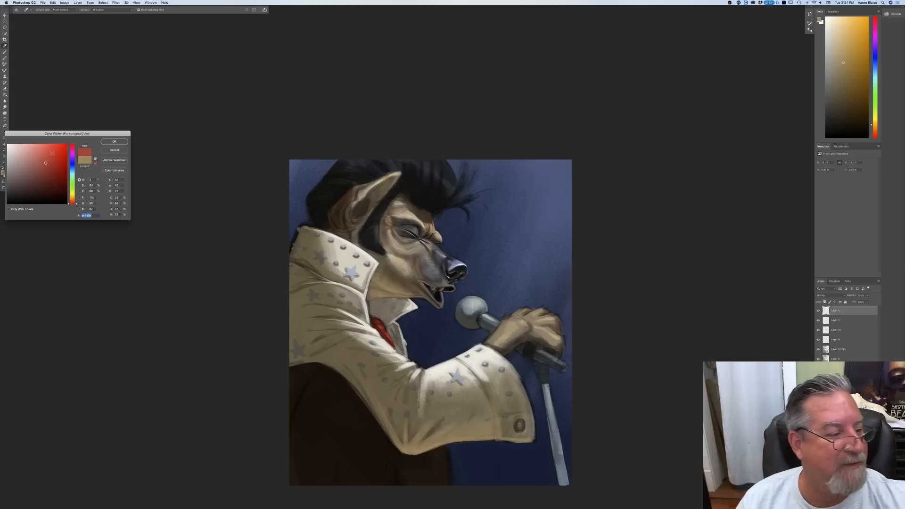
drag(73, 204, 74, 201)
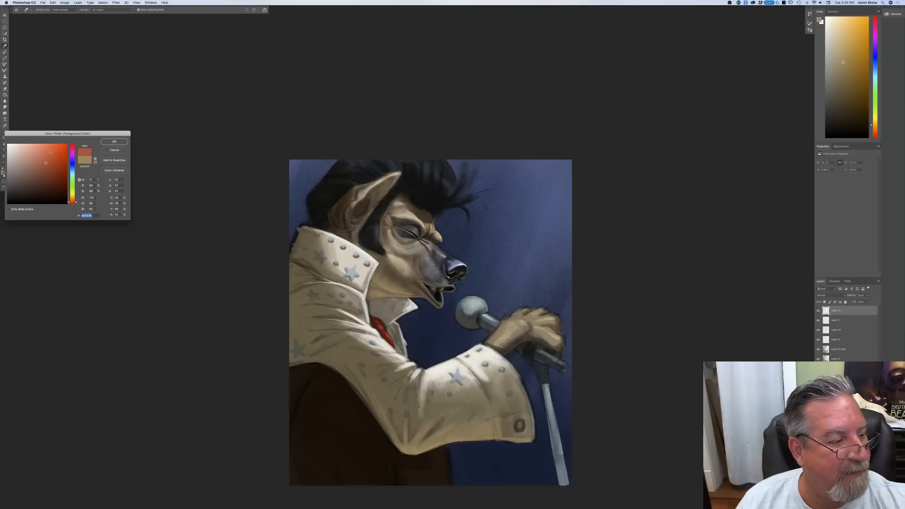
click(114, 141)
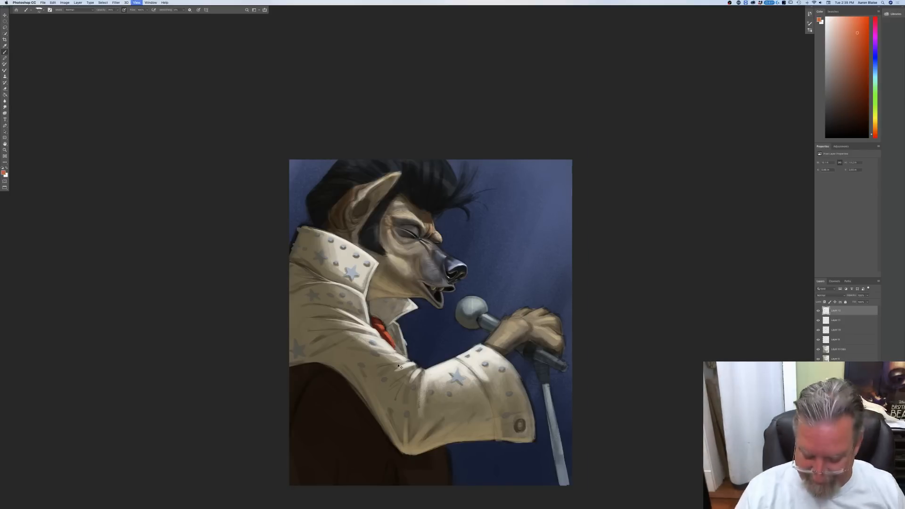
Step: Pick a darker orange-red and paint warm bounce light on the neck and under the jaw, checking the whole painting
key(super+plus)
key(super+plus)
click(4, 173)
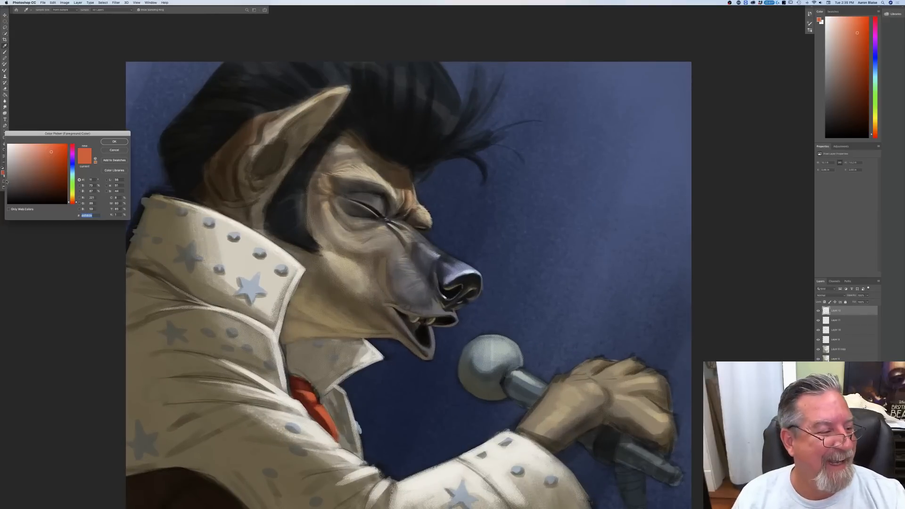
click(50, 162)
click(114, 142)
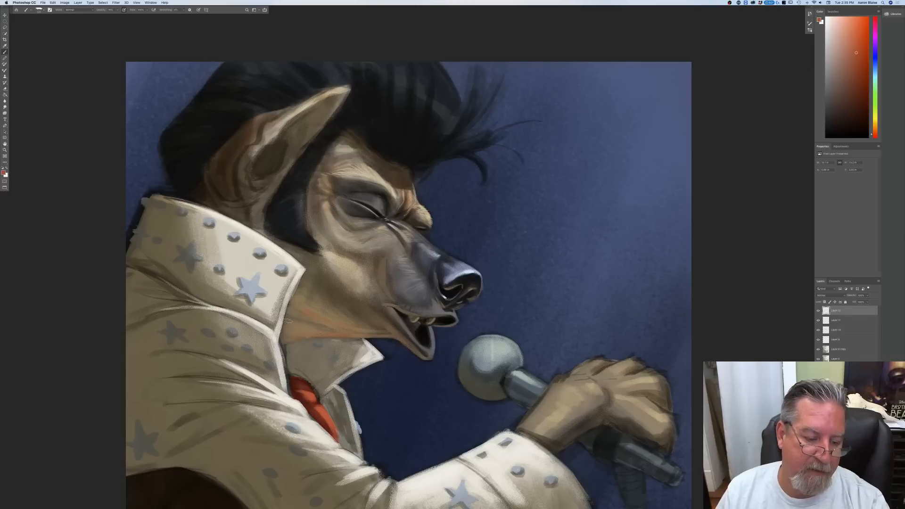
key(super+minus)
key(super+minus)
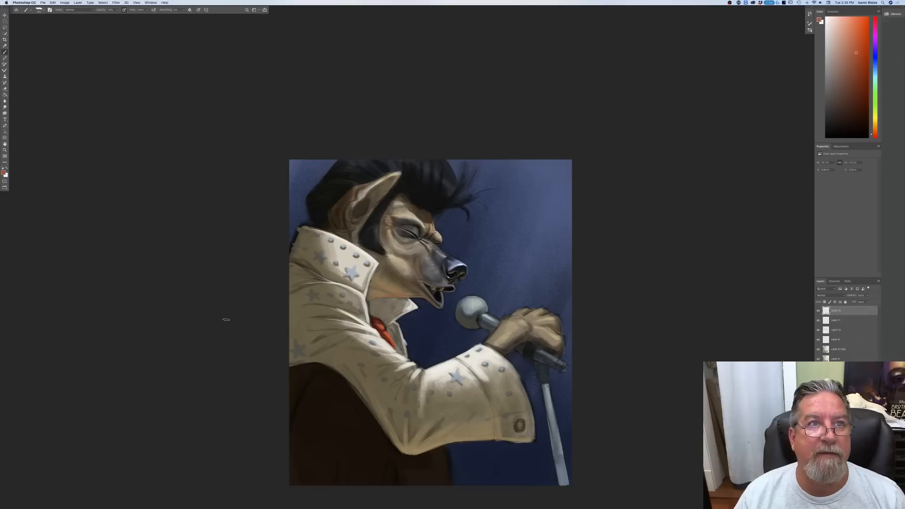
Step: Sample a light tan from the cheek fur and paint highlights on the ear's inner rim and the fur around its base
key(super+plus)
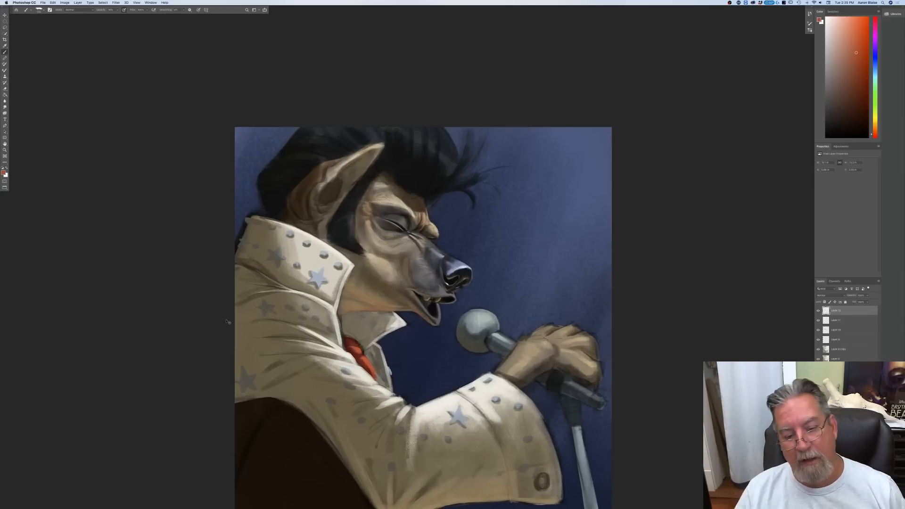
key(super+plus)
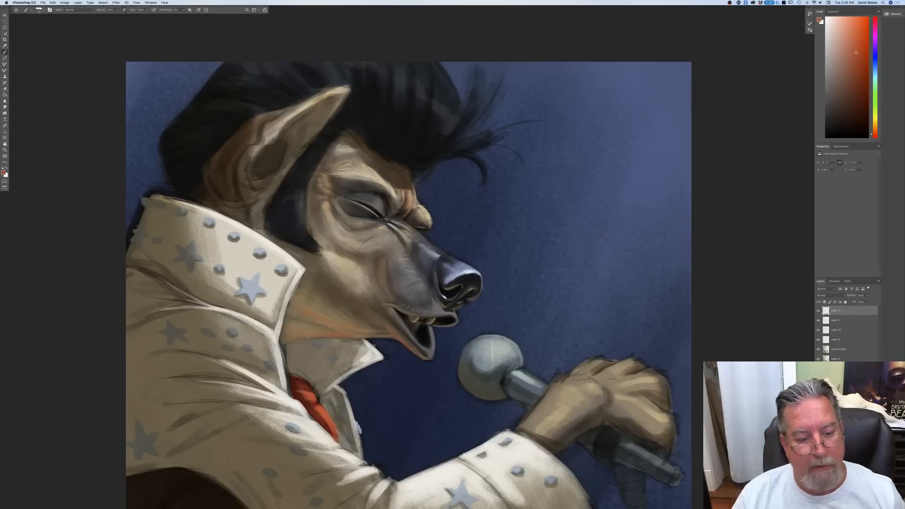
click(4, 173)
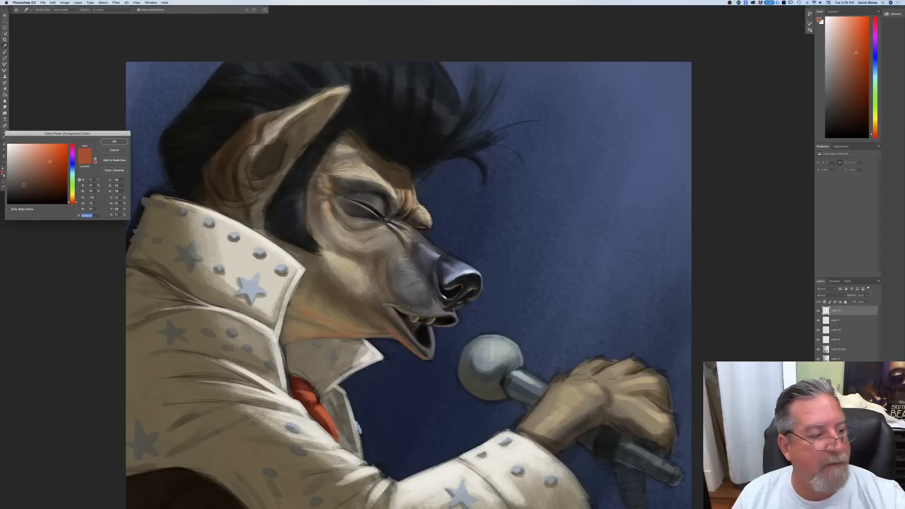
click(353, 269)
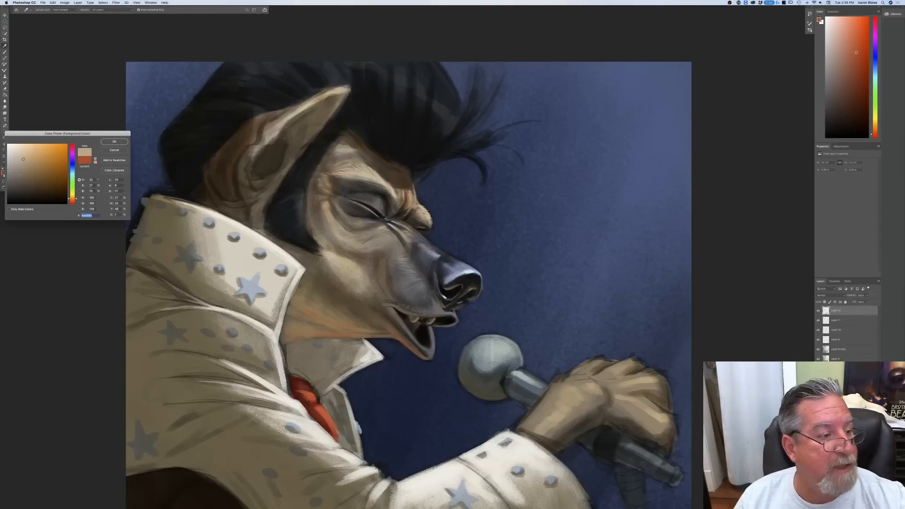
click(113, 141)
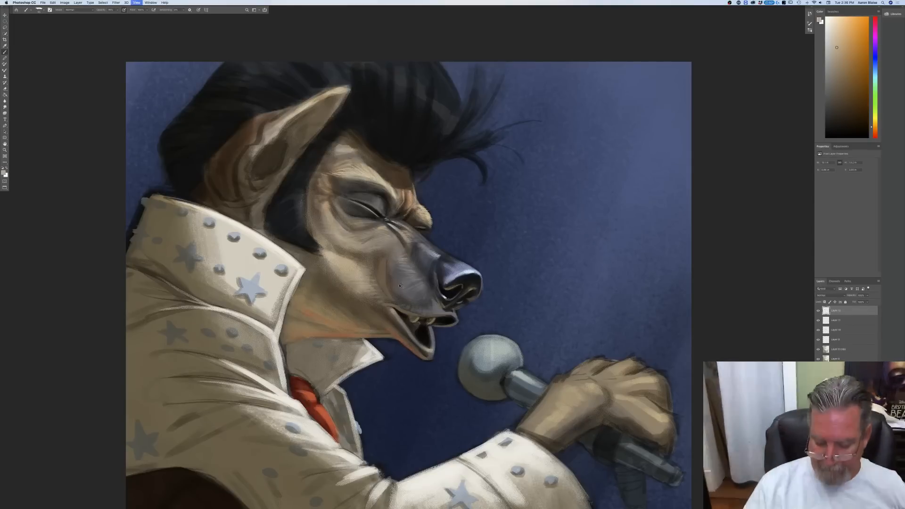
key(super+minus)
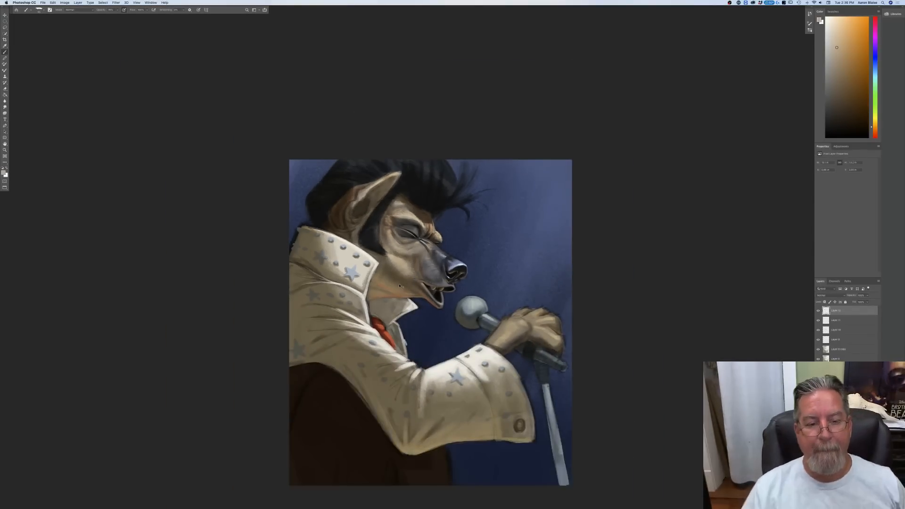
key(super+equal)
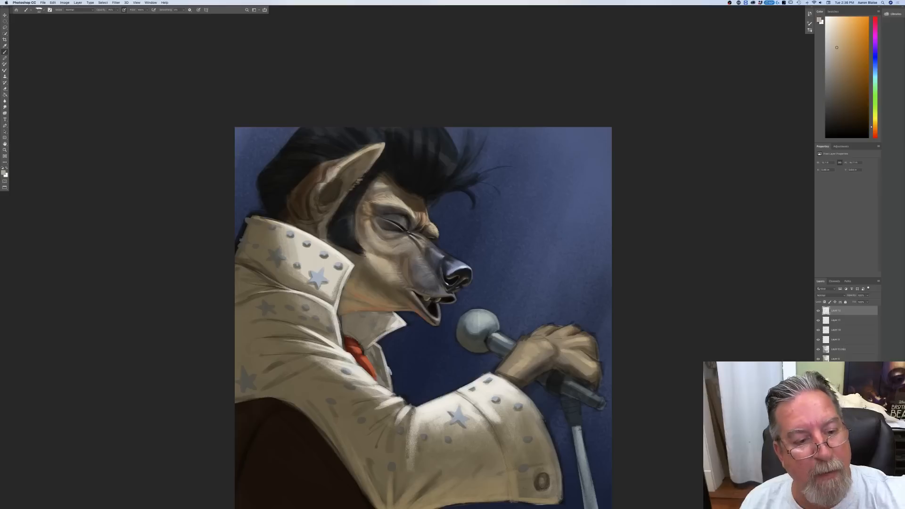
mouse_move(321, 185)
mouse_down()
mouse_move(309, 200)
mouse_move(318, 216)
mouse_move(330, 216)
mouse_up()
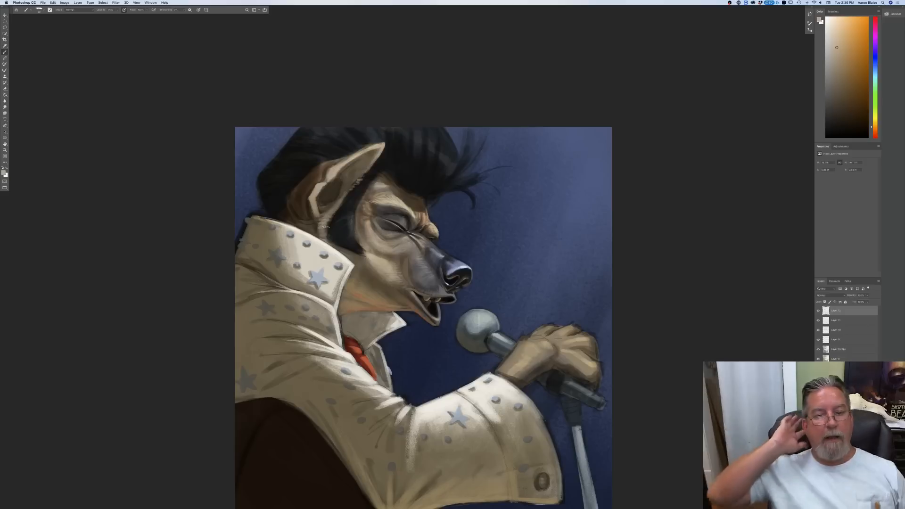
Step: Pick a medium greyish blue and paint shiny highlights on the pompadour and the swept-back hair behind the ear
click(4, 173)
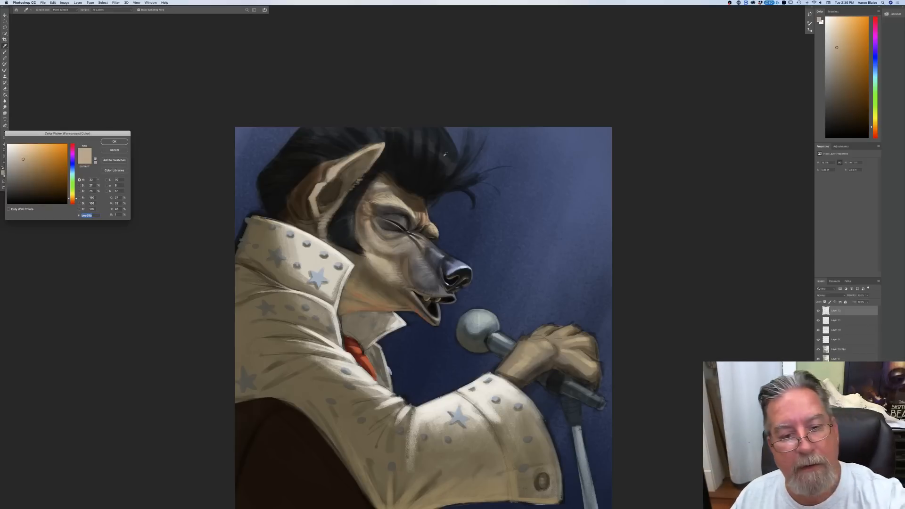
click(344, 226)
click(72, 169)
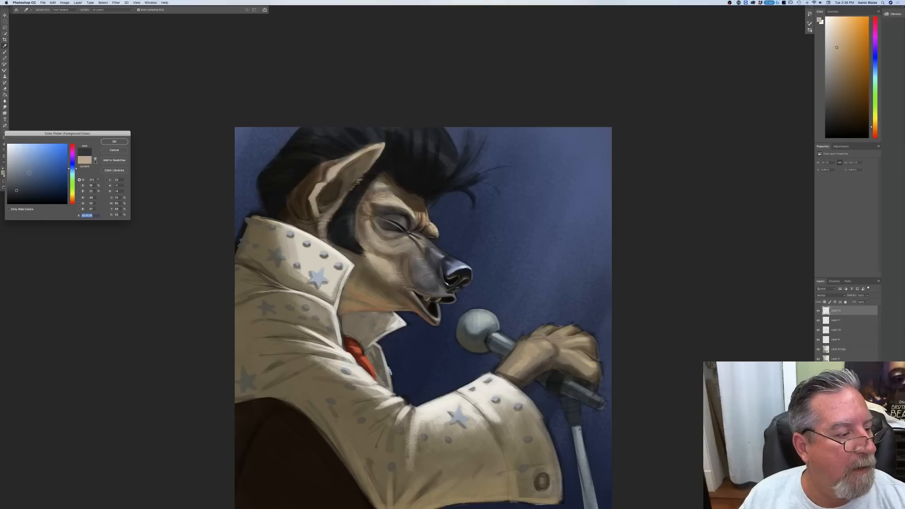
click(33, 170)
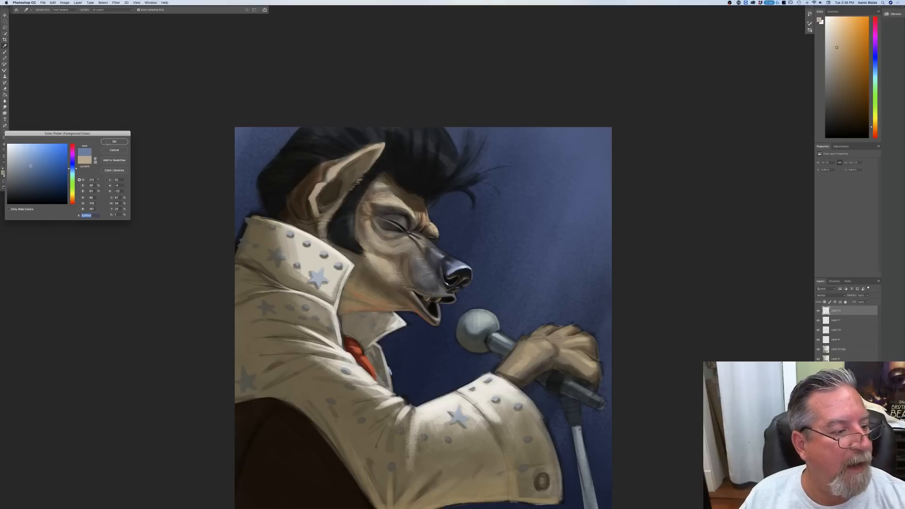
key(Return)
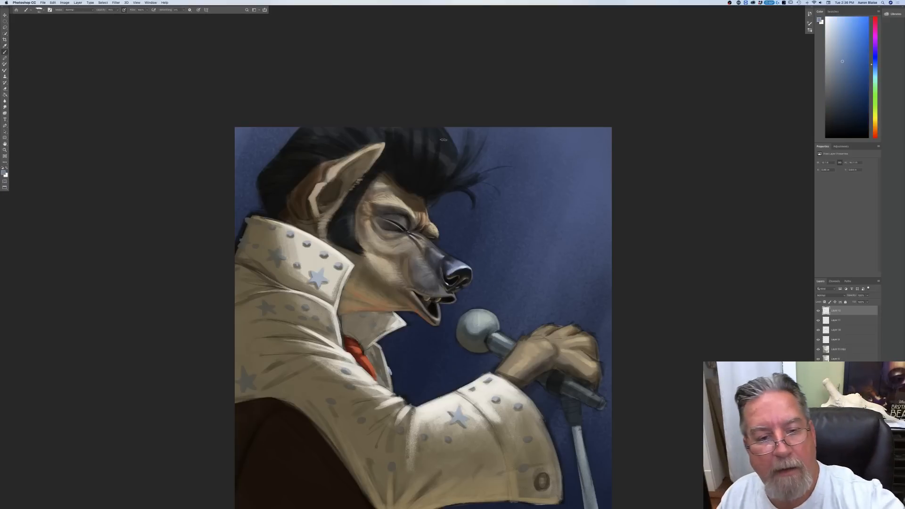
mouse_move(443, 129)
mouse_down()
mouse_move(453, 159)
mouse_move(439, 132)
mouse_move(429, 144)
mouse_move(335, 117)
mouse_move(350, 137)
mouse_up()
drag(332, 129, 341, 135)
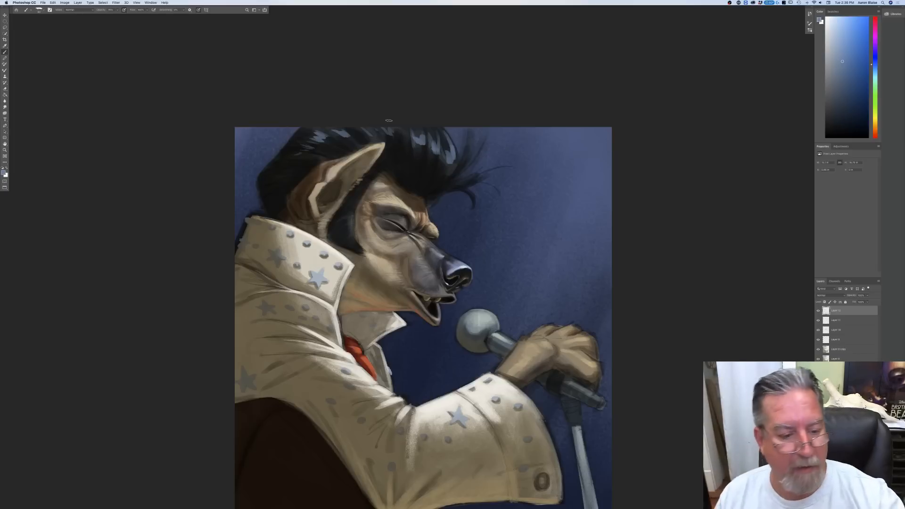
Step: Pick a near-white yellow and paint small glints on the metal studs and stars of the collar, shoulder and forearm sleeve
click(3, 173)
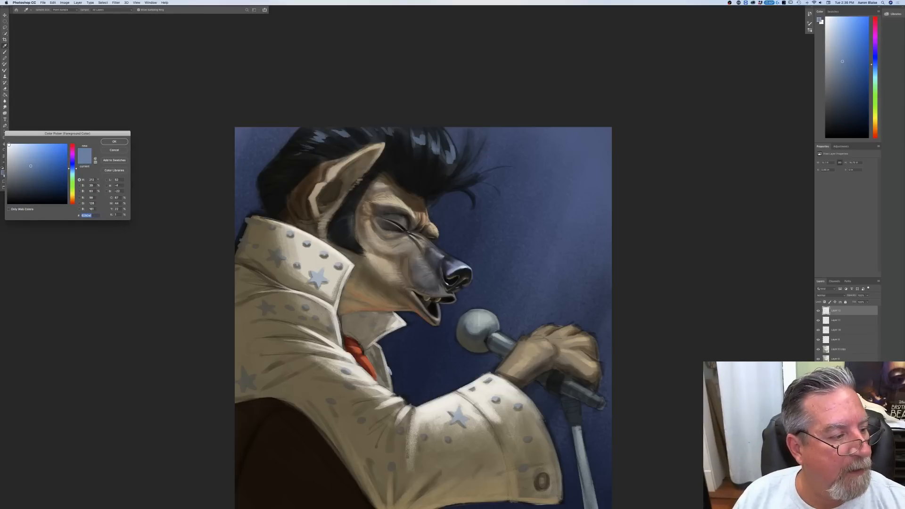
click(71, 194)
click(9, 145)
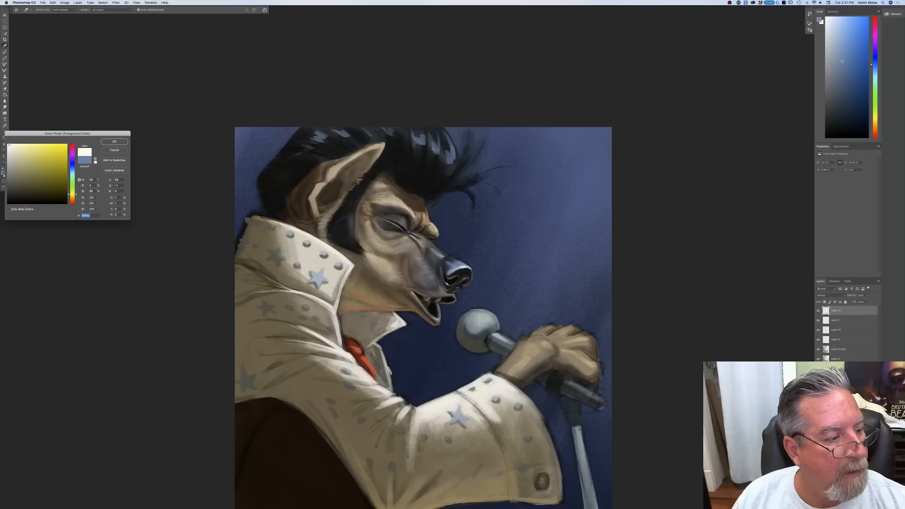
click(101, 142)
key(b)
key(ctrl+equal)
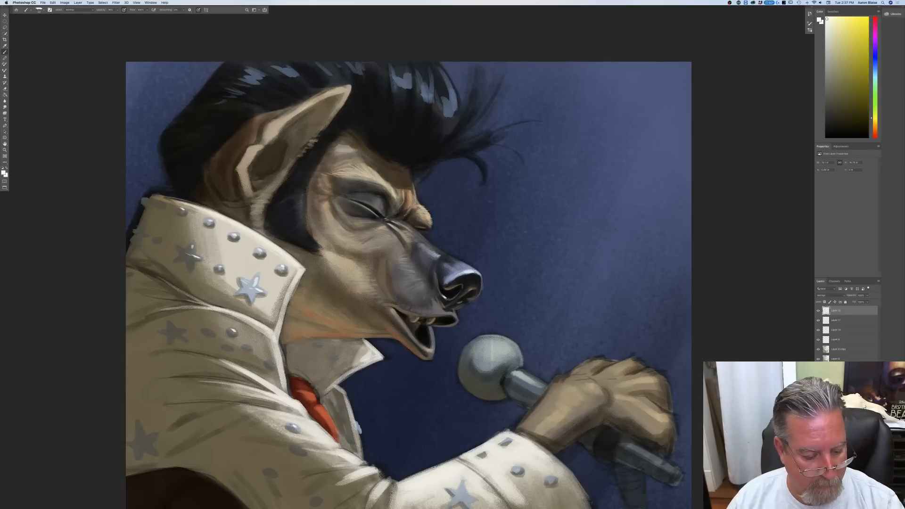
drag(362, 490, 303, 340)
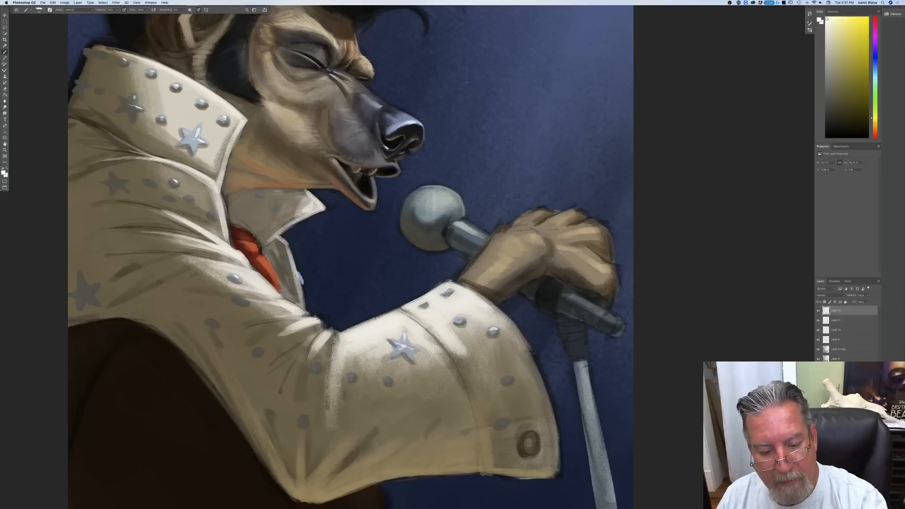
key(super+0)
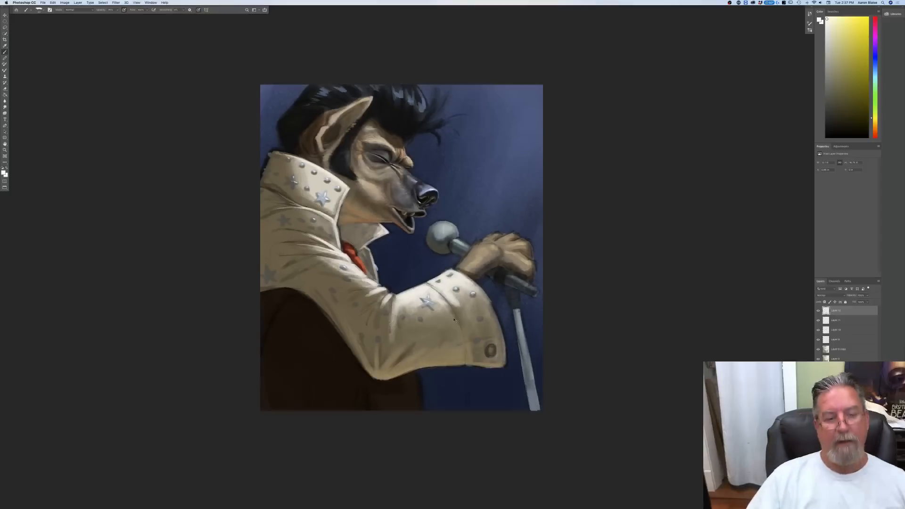
key(super+equal)
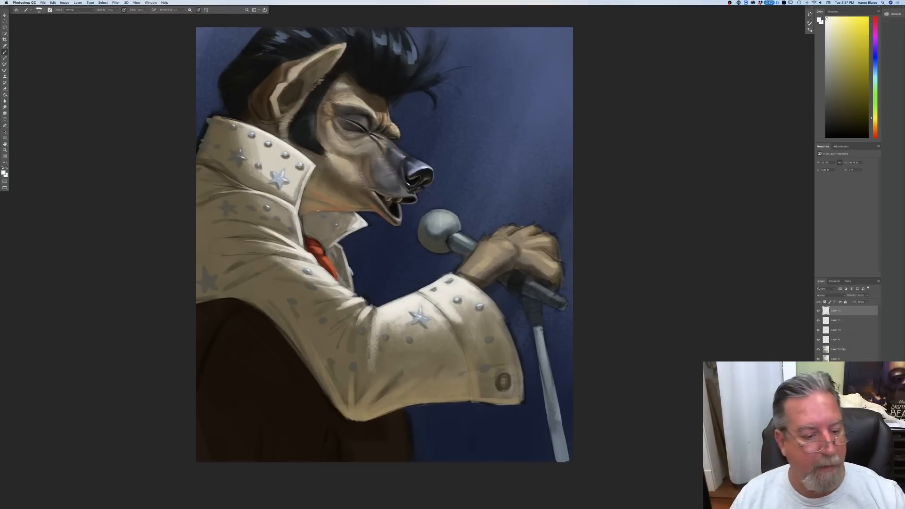
Step: Pick a muted yellowish tan, paint dimmer glints on the shadowed studs and stars of the sleeve and check the whole painting
click(5, 174)
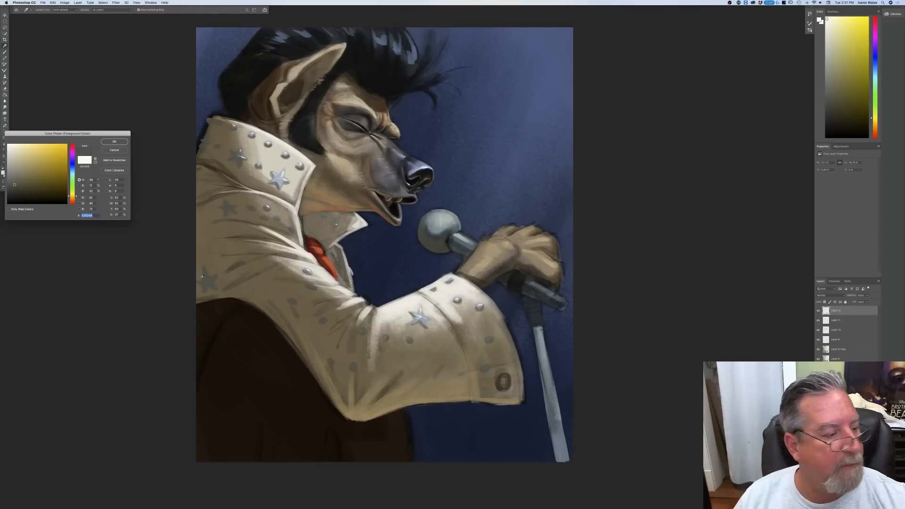
key(Return)
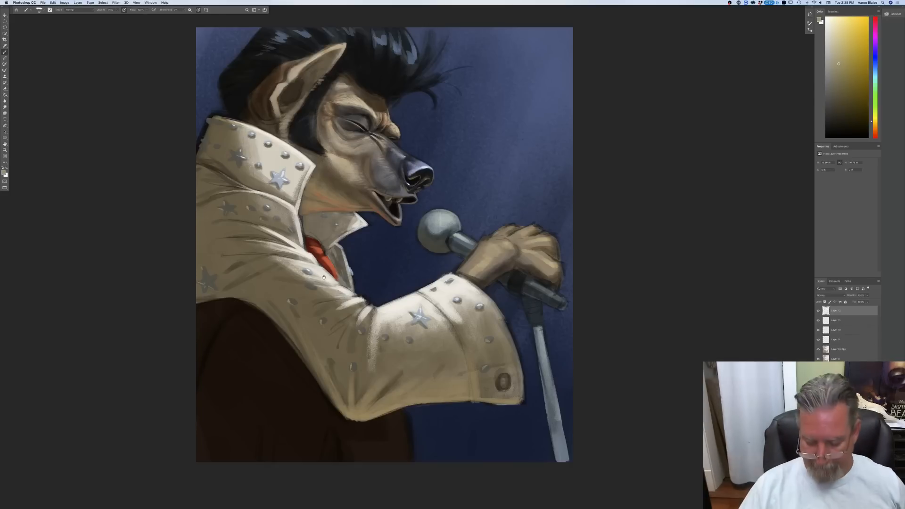
key(super+minus)
key(super+minus)
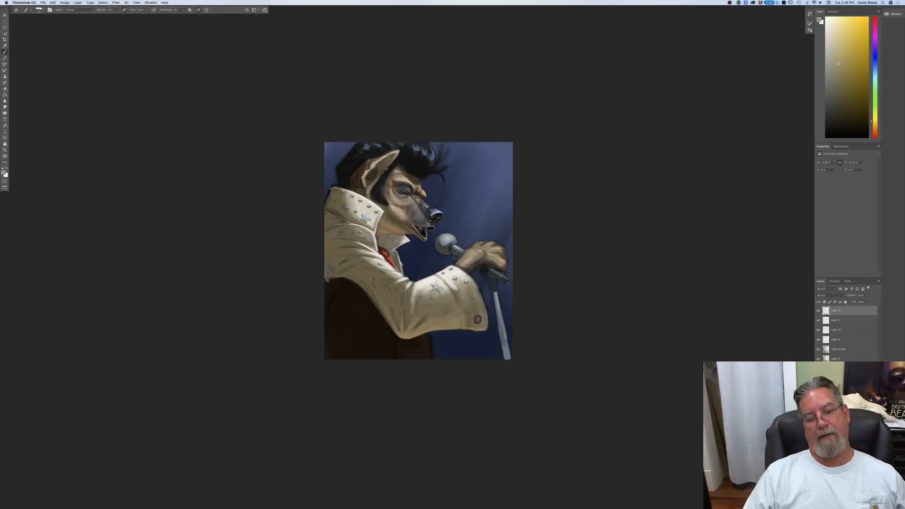
key(super+plus)
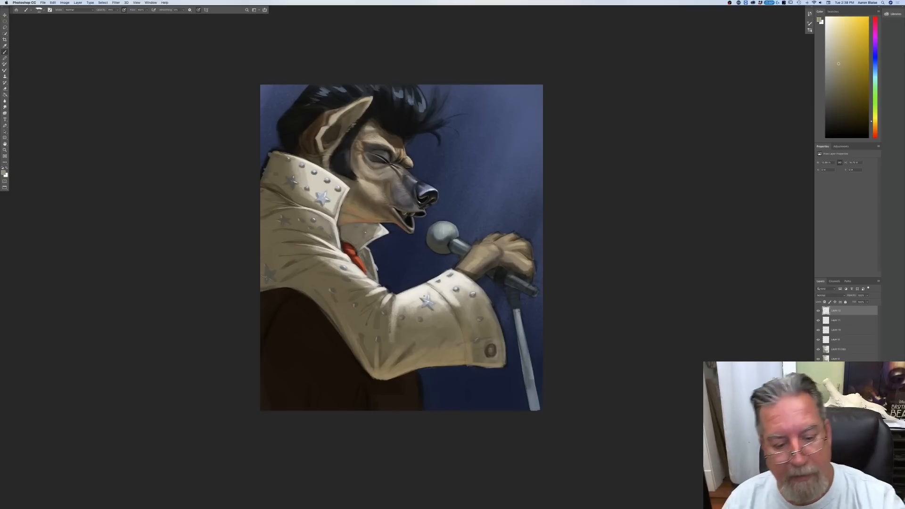
Step: Pick a near-white colour and paint fine light lines in one direction across the microphone head
click(3, 173)
click(420, 288)
click(8, 145)
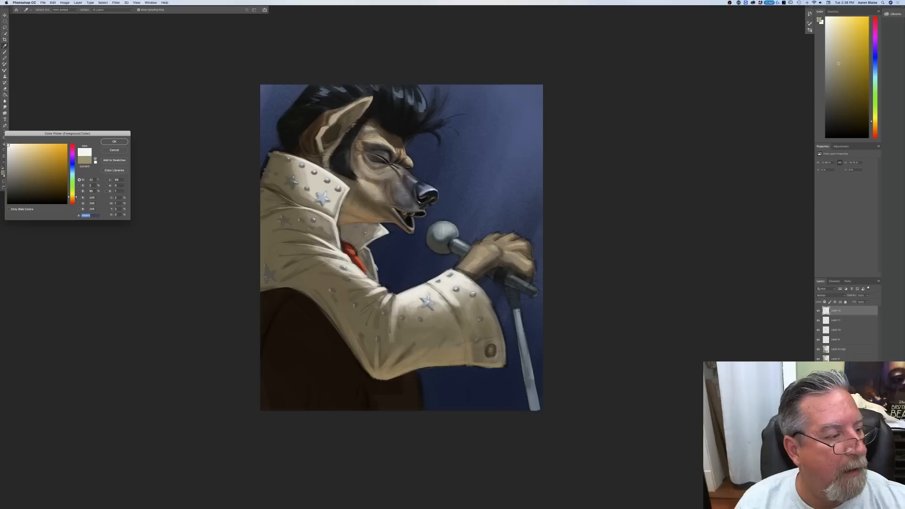
click(111, 142)
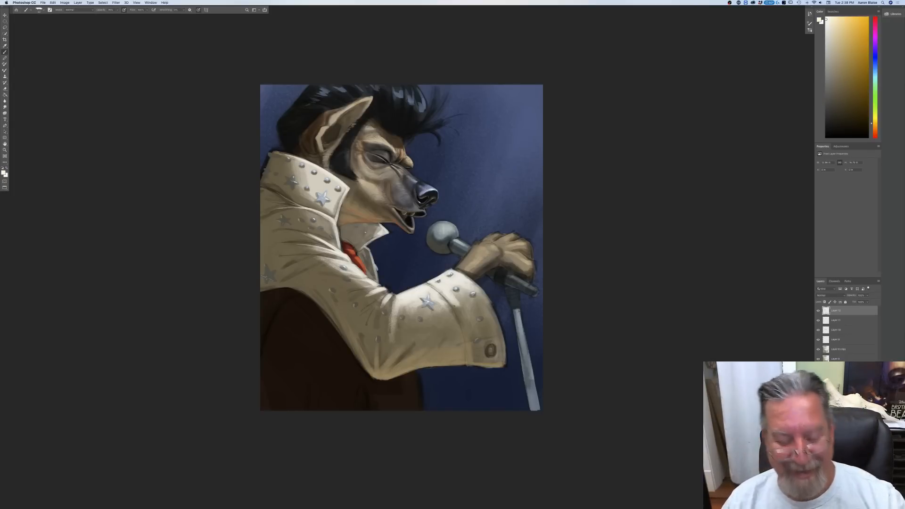
key(super+equal)
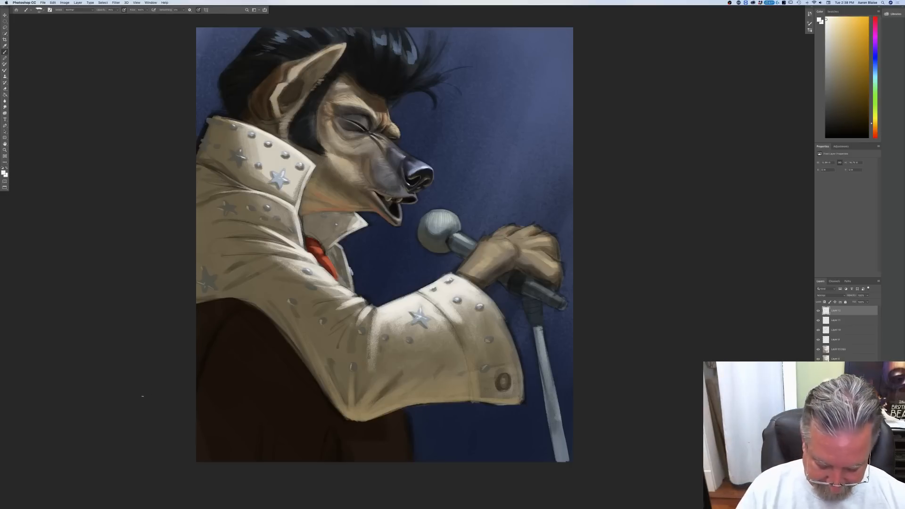
Step: Rotate the canvas to paint crossing light lines that complete the microphone's mesh grille, then turn the canvas upright
key(r)
mouse_move(143, 397)
mouse_down()
mouse_move(172, 208)
mouse_move(313, 105)
mouse_move(358, 89)
mouse_up()
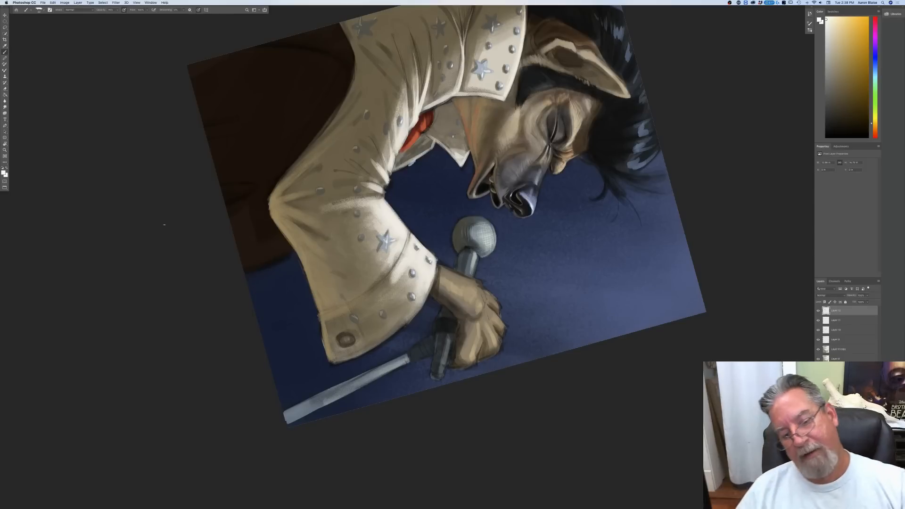
mouse_move(151, 259)
mouse_down()
mouse_move(270, 410)
mouse_move(206, 321)
mouse_up()
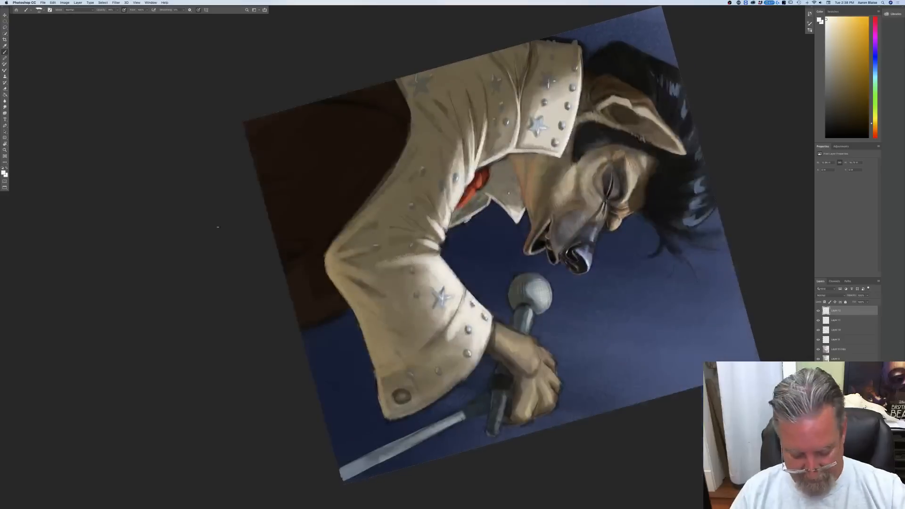
key(r)
mouse_move(203, 213)
mouse_down()
mouse_move(285, 430)
mouse_move(349, 461)
mouse_up()
key(b)
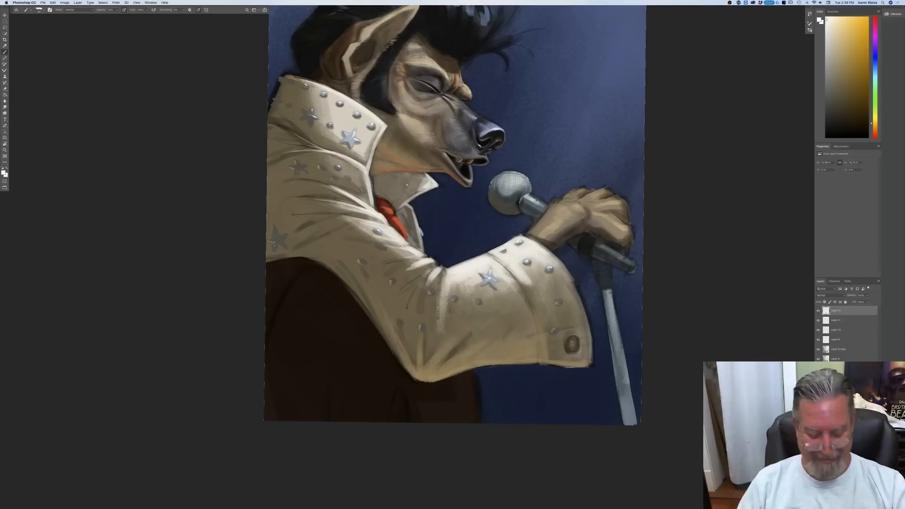
key(r)
drag(245, 301, 216, 339)
key(space)
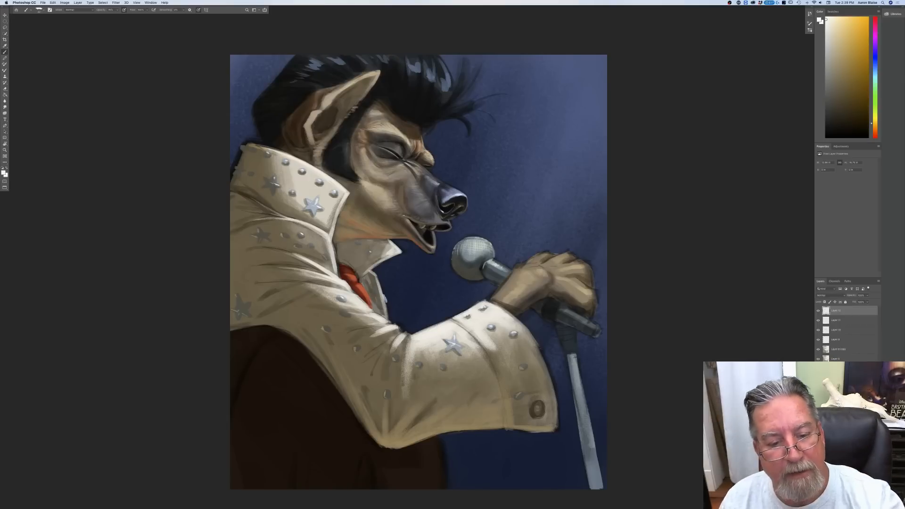
Step: Pick a light purplish grey and a warm brownish grey and paint small light details around the muzzle and mouth
click(3, 172)
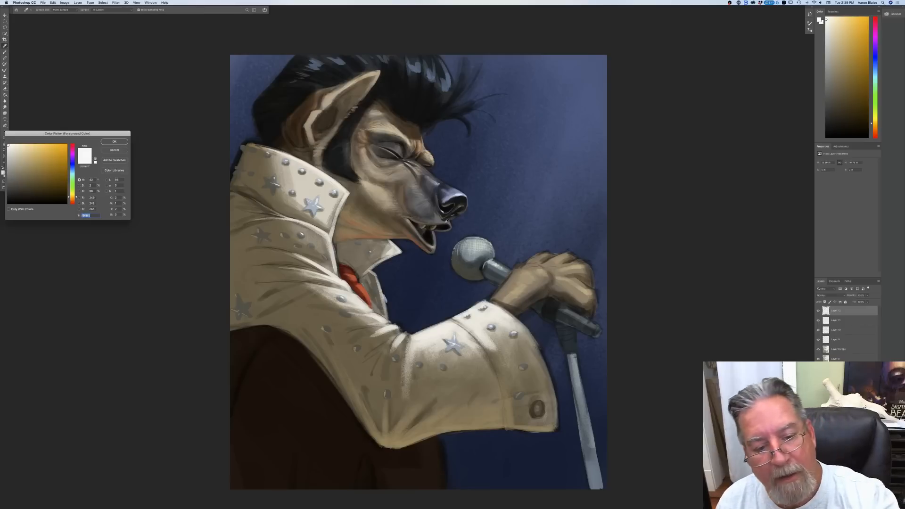
click(447, 220)
click(13, 165)
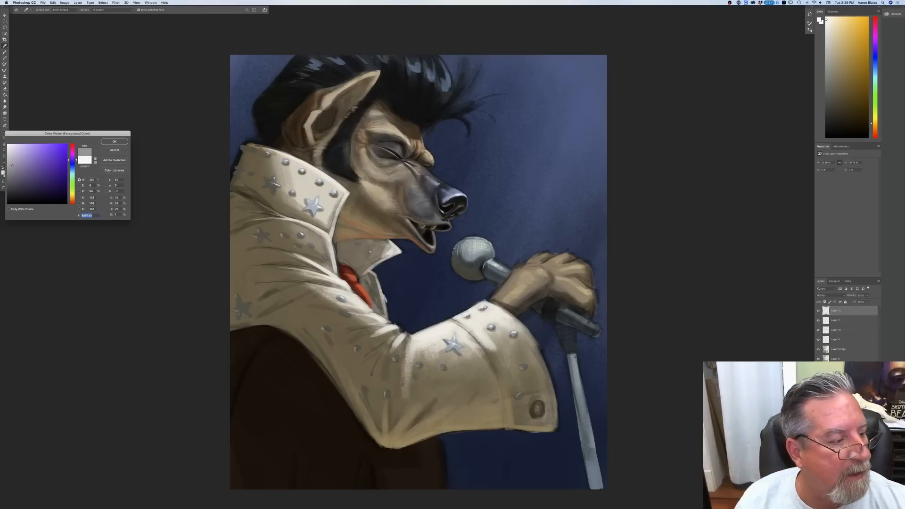
click(106, 142)
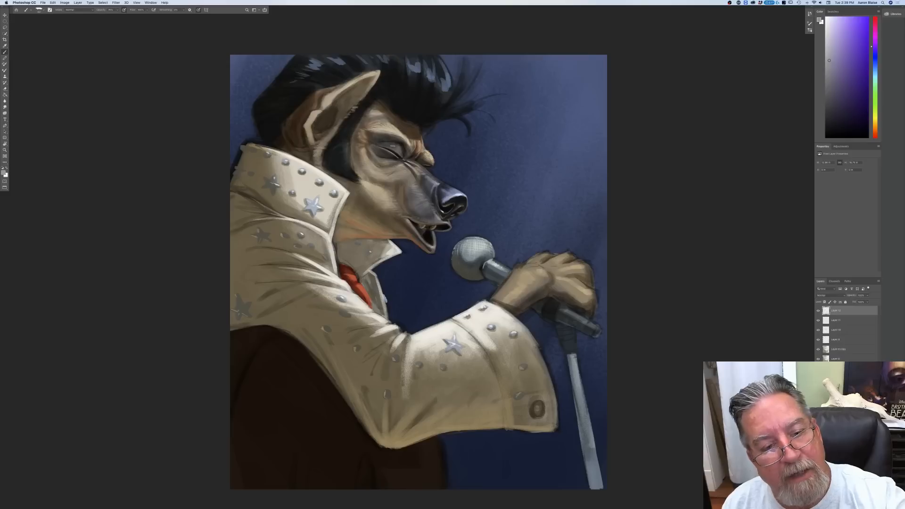
click(3, 173)
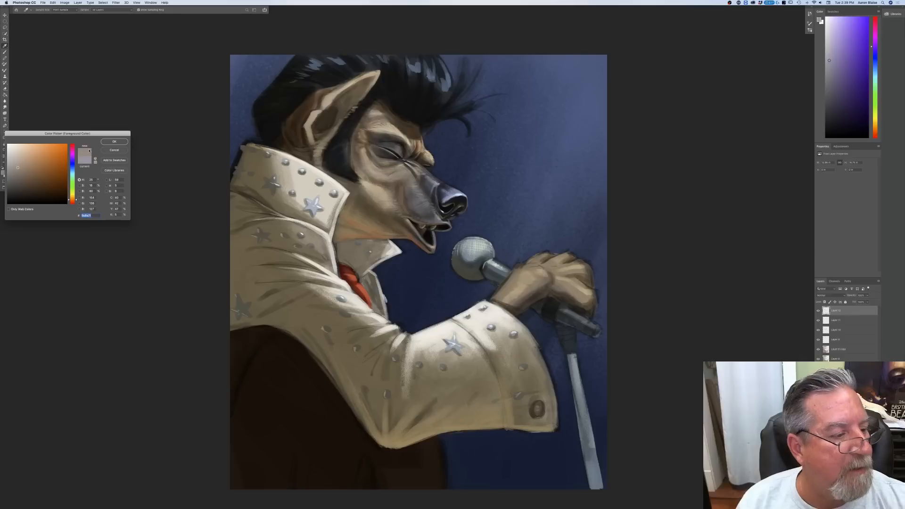
key(Return)
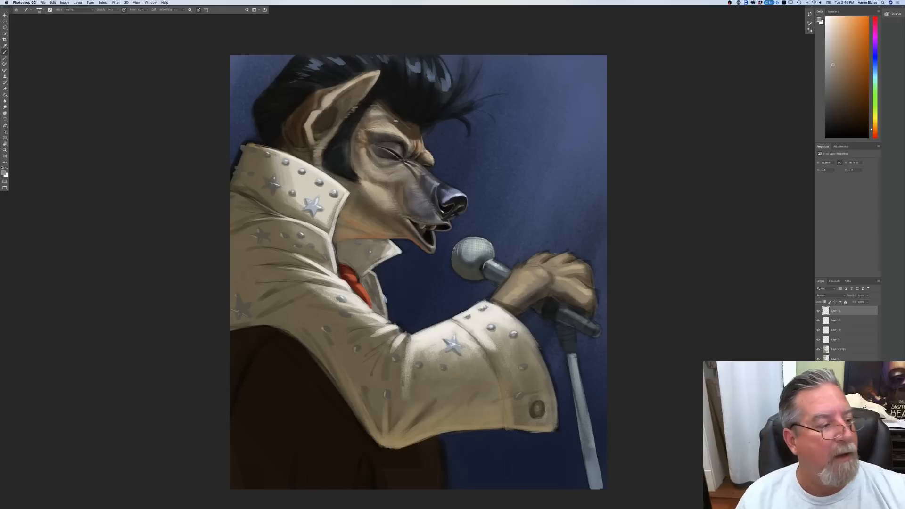
Step: Sample a greyish blue from the pompadour's highlight and paint fine strands on the pompadour, its loose wisps and the sideburn
click(3, 173)
click(444, 88)
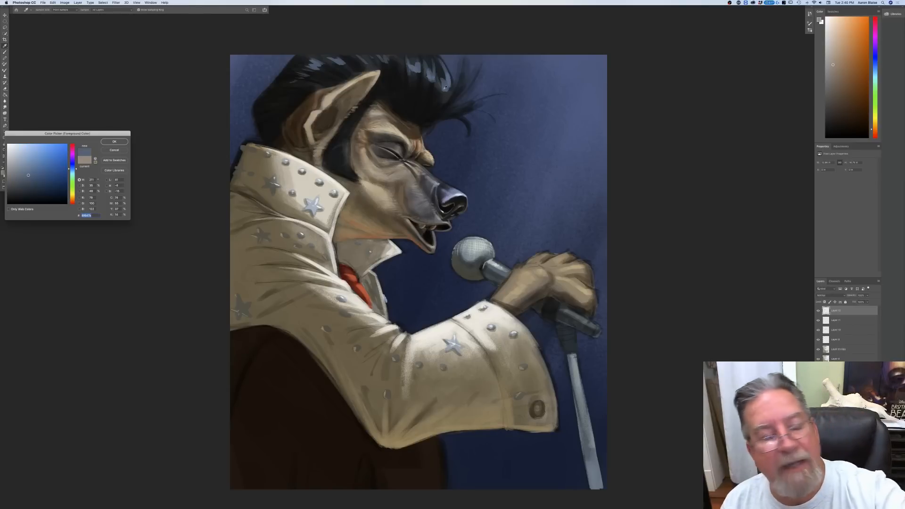
click(114, 142)
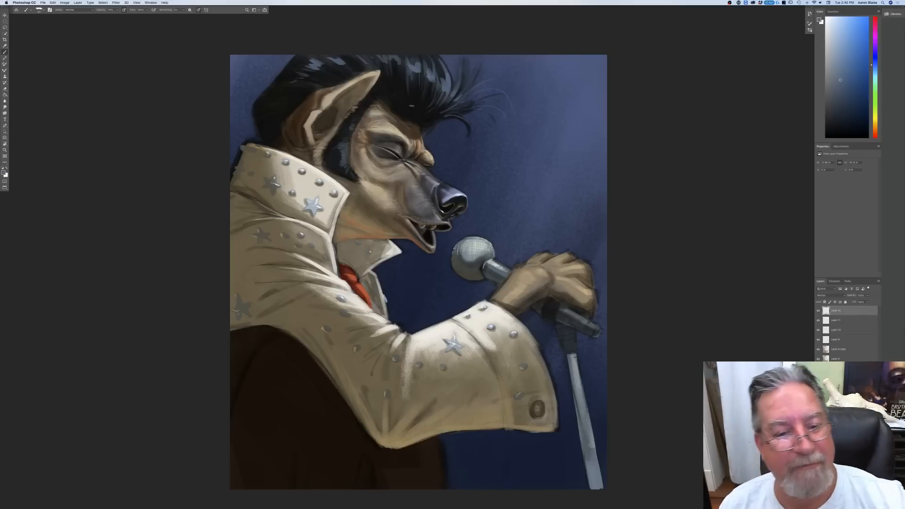
Step: Sample a muted brownish tan from the forehead and paint fine fur strokes along the forehead and hairline
click(3, 173)
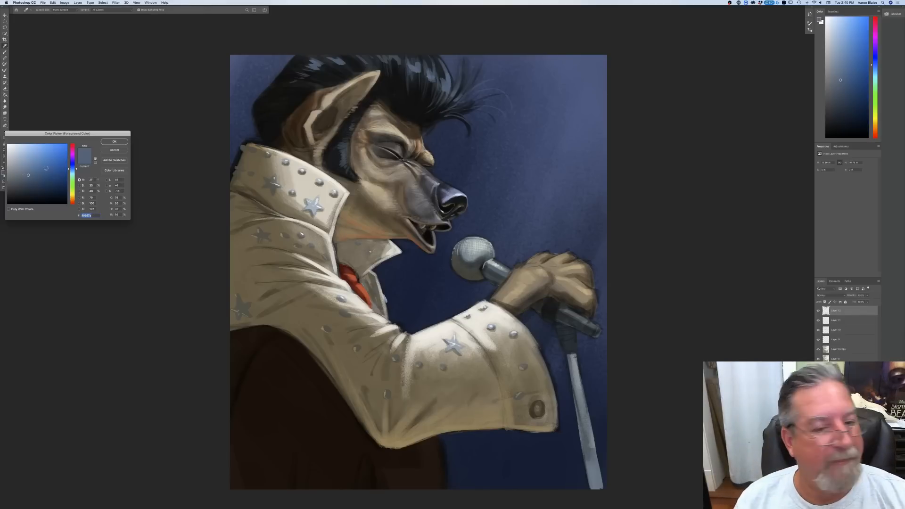
click(378, 121)
click(113, 142)
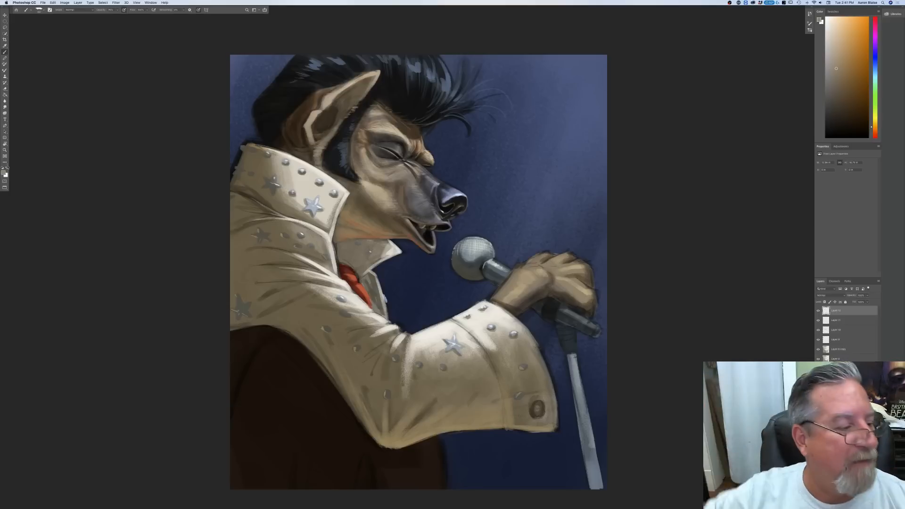
click(4, 173)
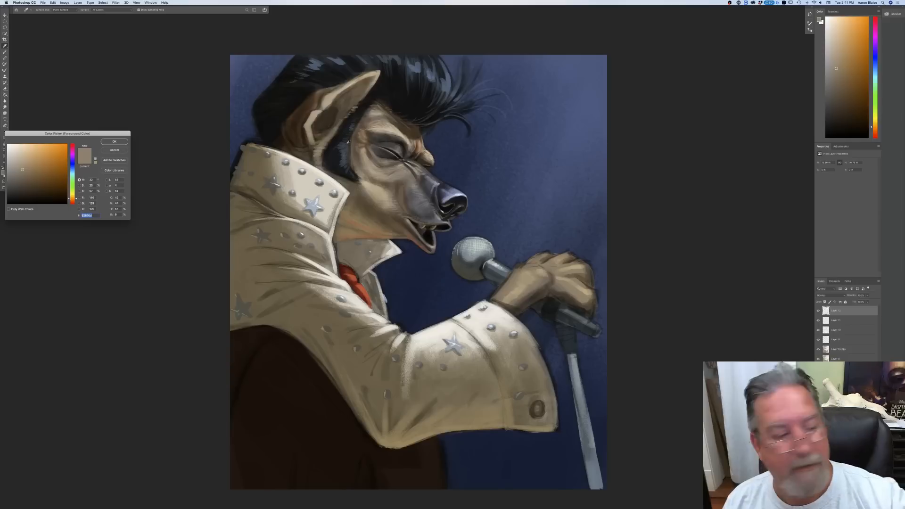
click(112, 150)
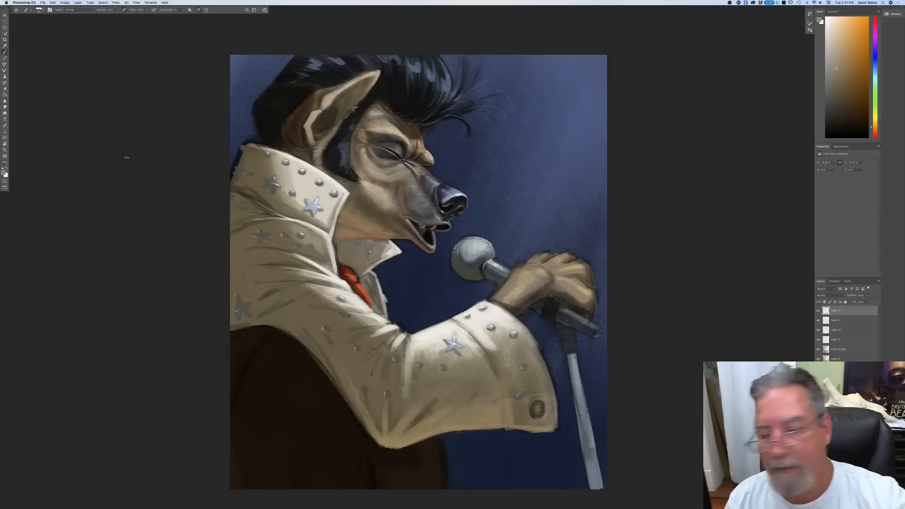
Step: On the second layer from the top, pick a darker greyish brown and paint deeper shadows inside and behind the ear
click(832, 322)
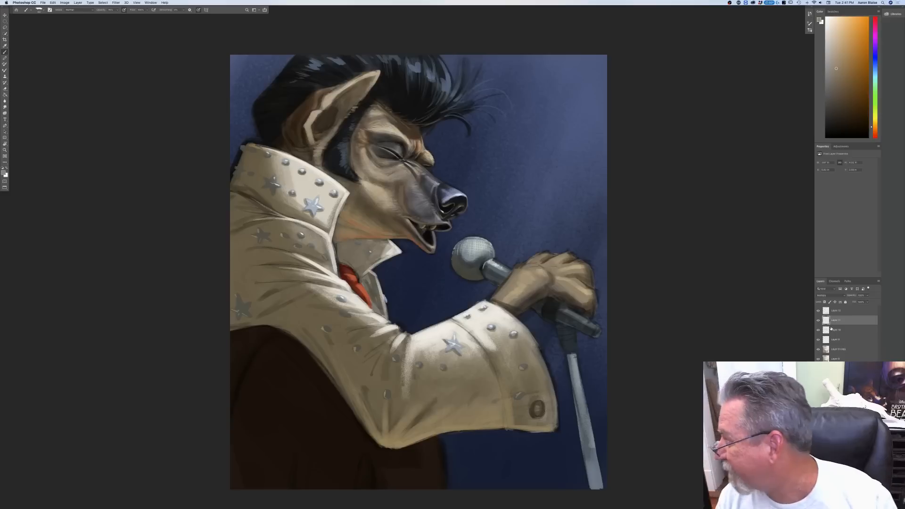
click(4, 173)
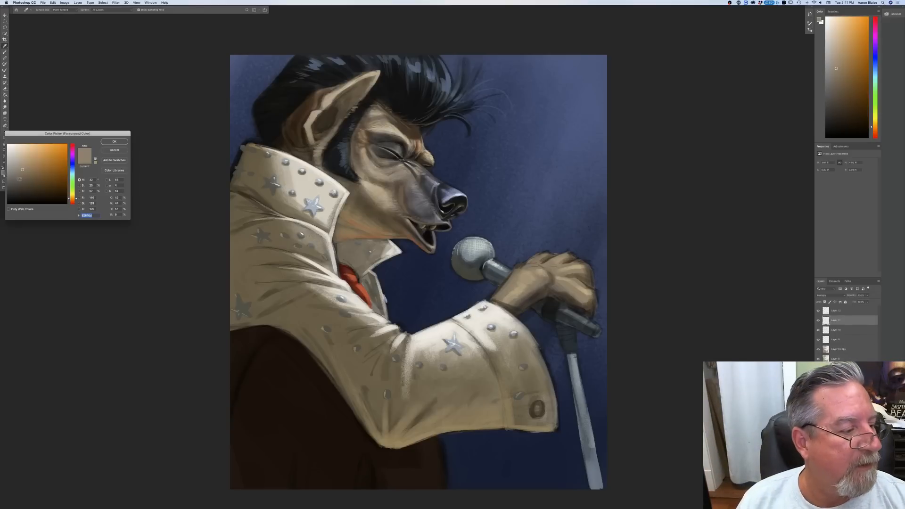
key(Return)
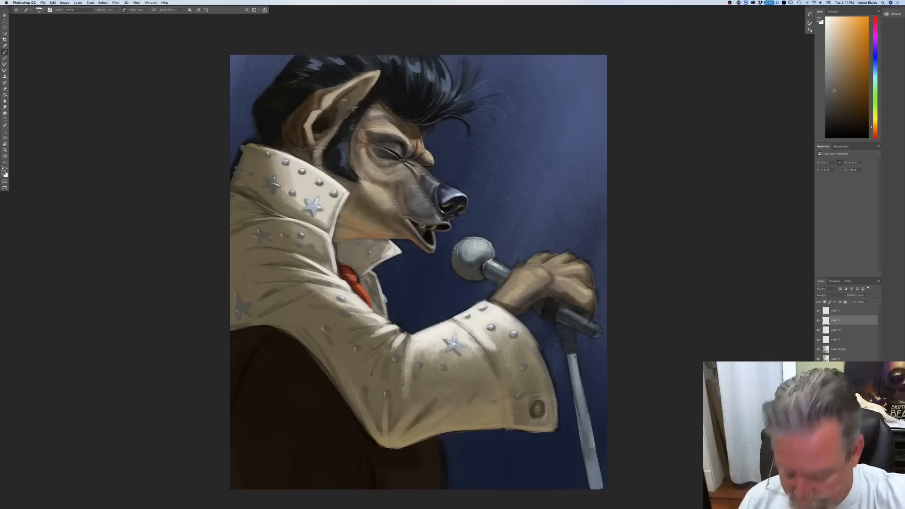
drag(356, 90, 339, 107)
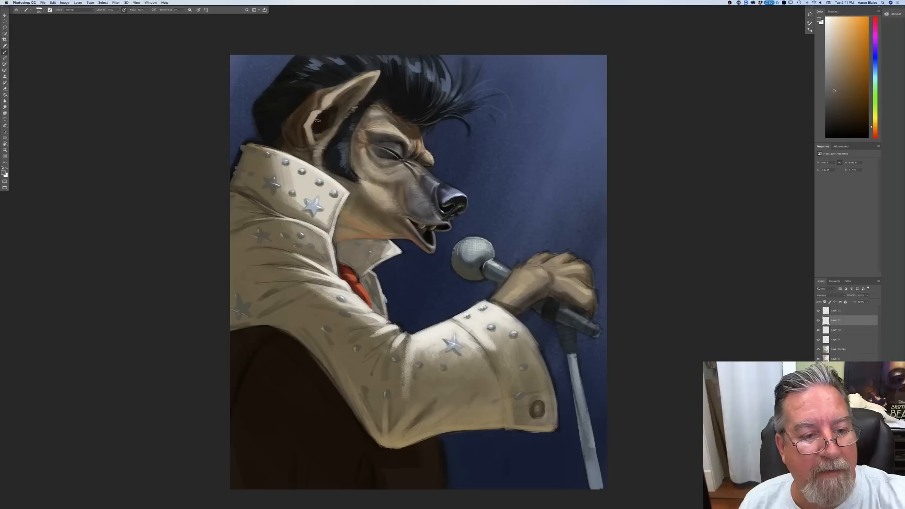
mouse_move(315, 135)
mouse_down()
mouse_move(329, 122)
mouse_move(324, 132)
mouse_up()
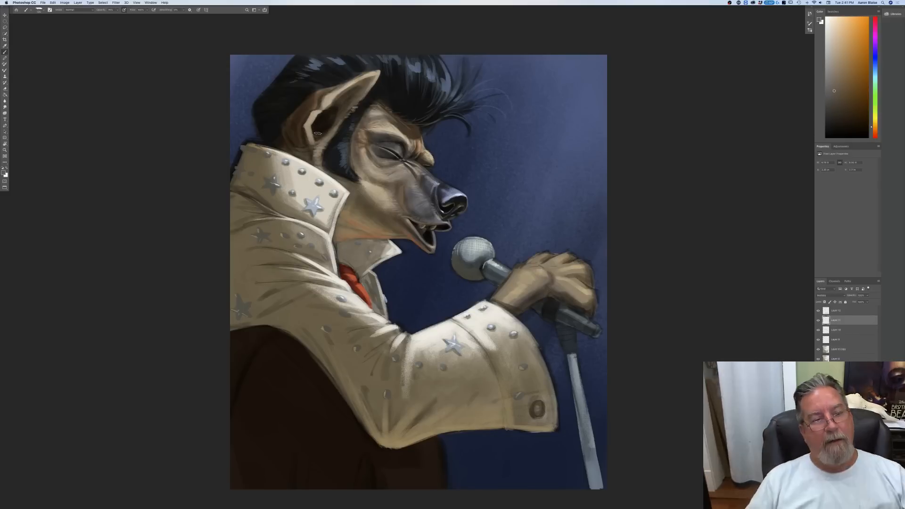
mouse_move(300, 132)
mouse_down()
mouse_move(301, 148)
mouse_move(289, 133)
mouse_move(297, 151)
mouse_move(288, 144)
mouse_move(300, 156)
mouse_move(263, 136)
mouse_up()
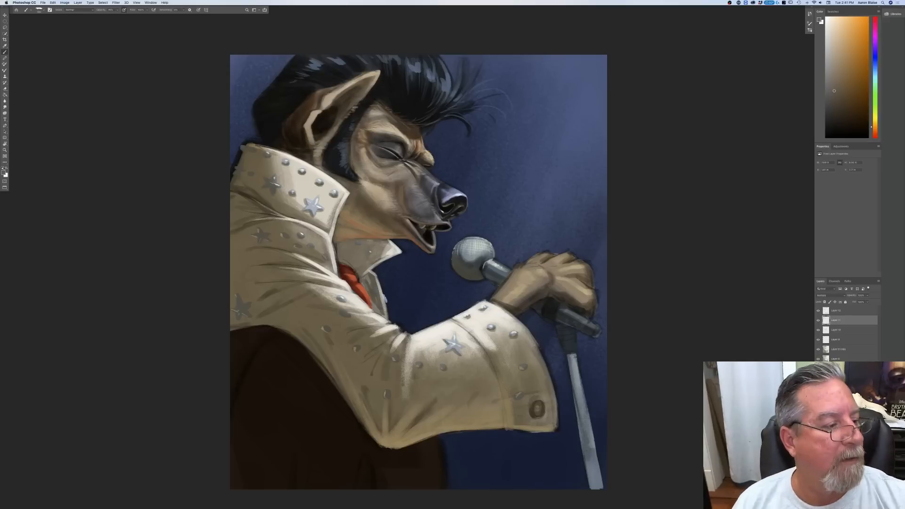
Step: Pick a warm orange-brown and, on the topmost layer, paint fur strokes along the back edge of the ear
click(4, 173)
click(73, 200)
drag(43, 182, 41, 179)
click(114, 142)
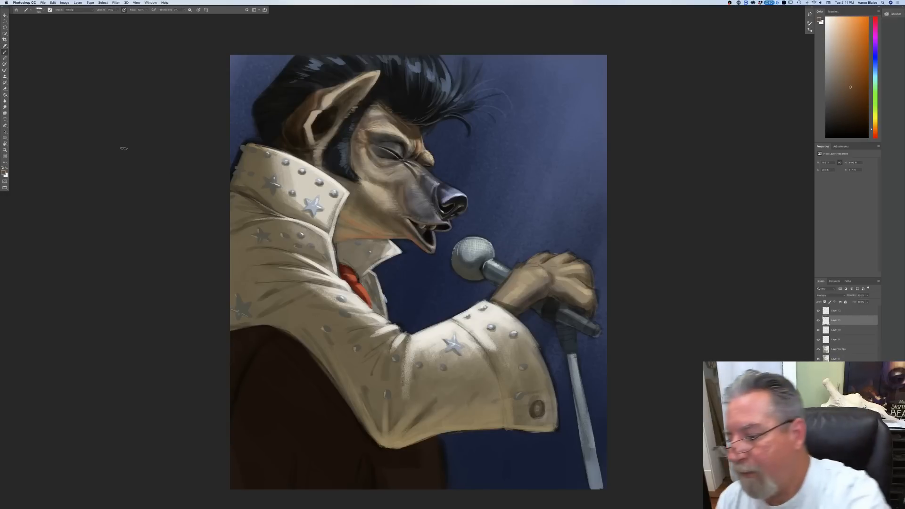
click(831, 310)
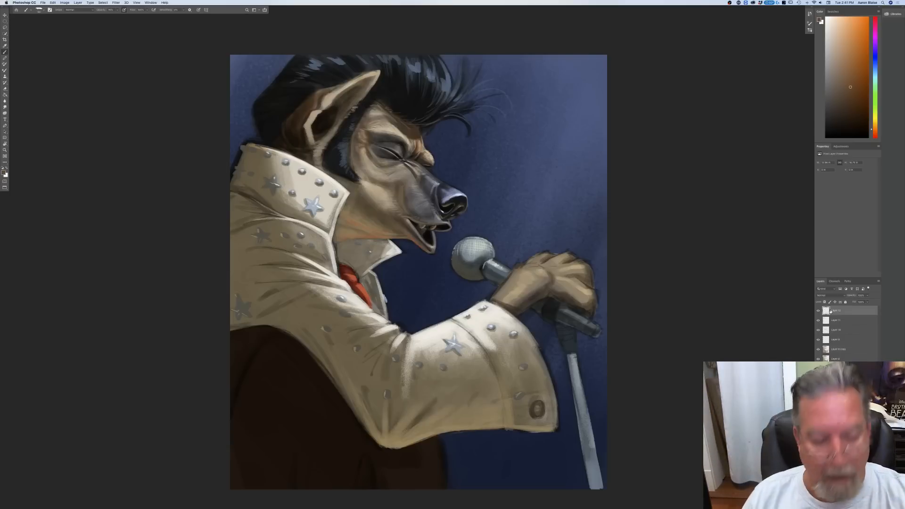
drag(283, 124, 291, 148)
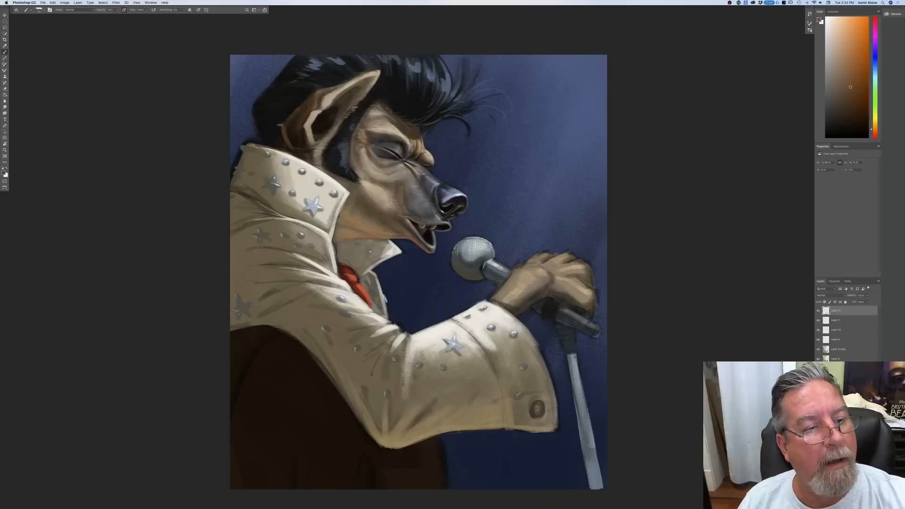
drag(293, 110, 283, 124)
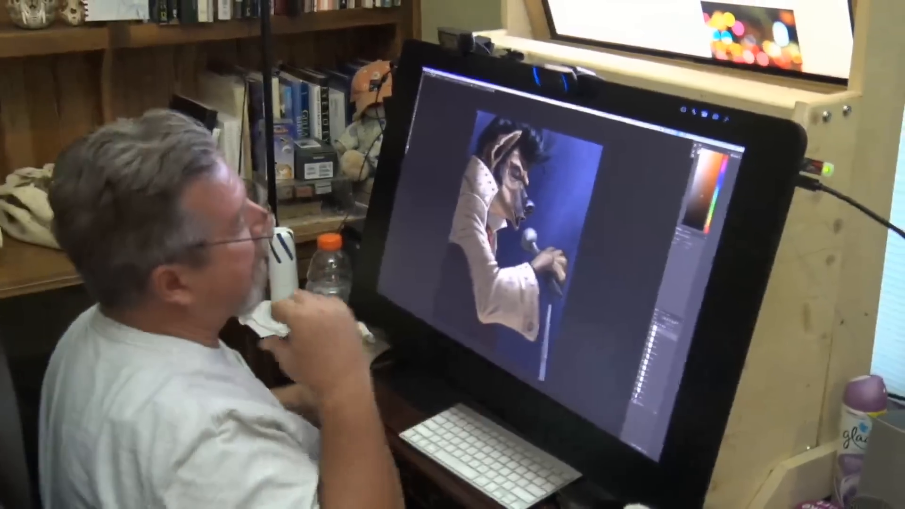
Step: Check the painting at a smaller size, pick a light blue and paint brighter highlight strands on the front of the pompadour
key(super+minus)
key(super+minus)
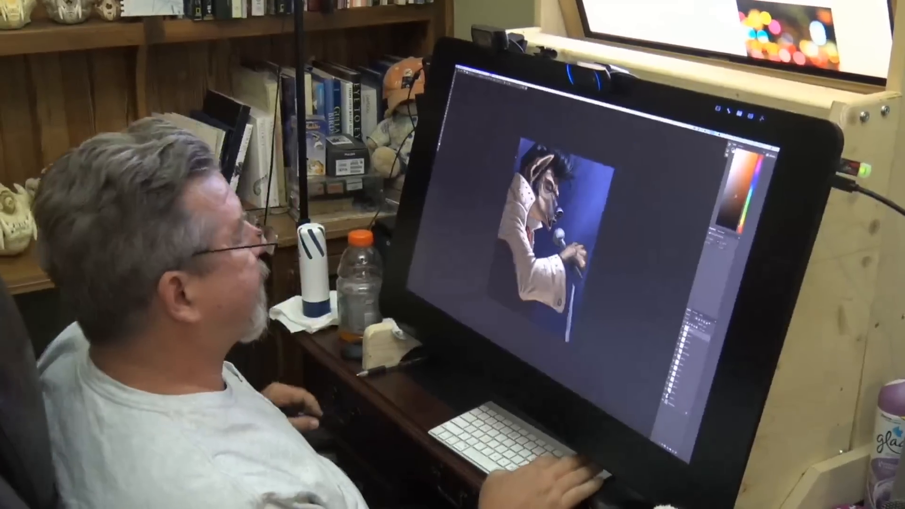
key(super+equal)
key(super+equal)
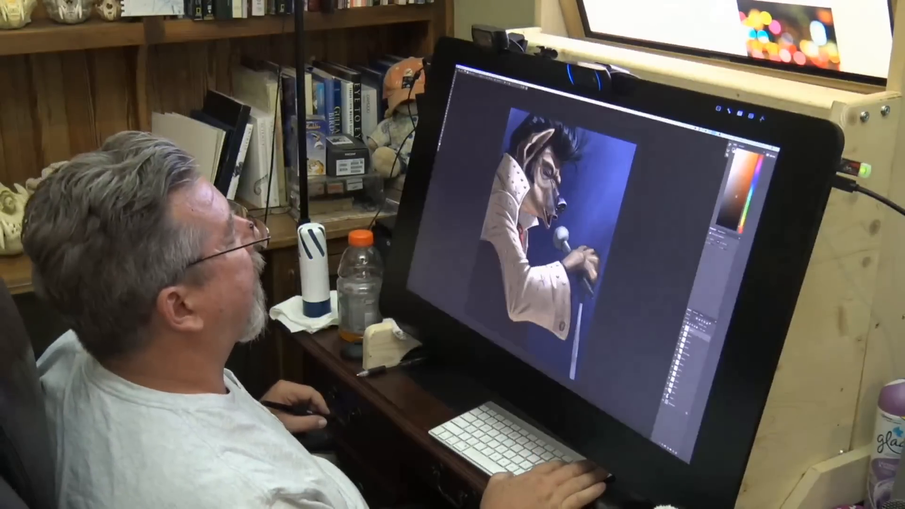
click(440, 145)
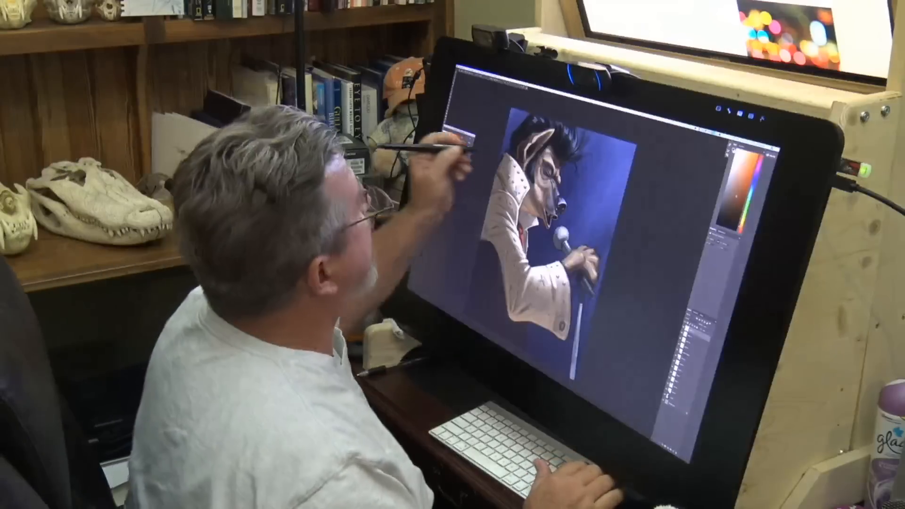
click(555, 147)
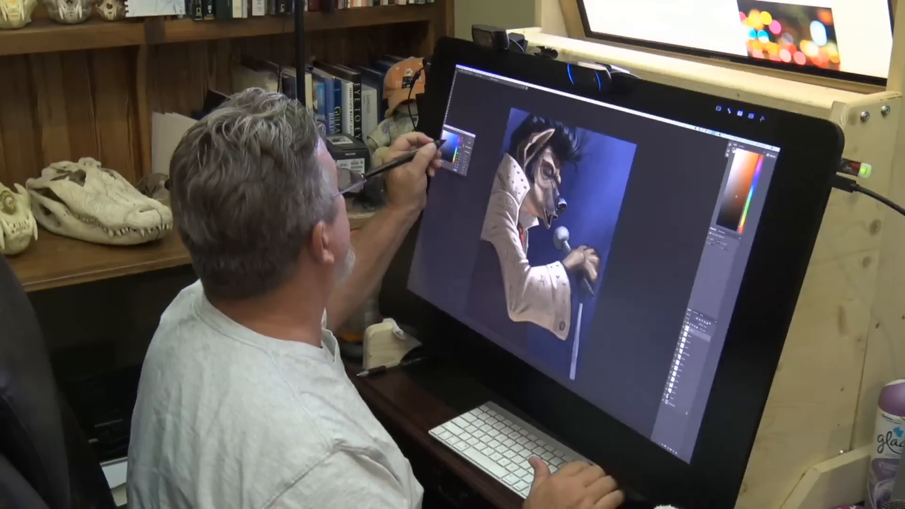
click(471, 137)
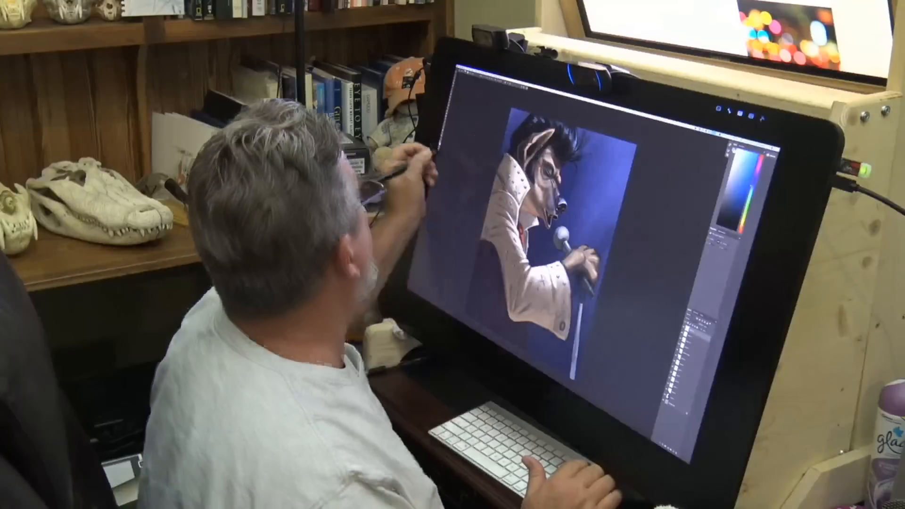
click(440, 144)
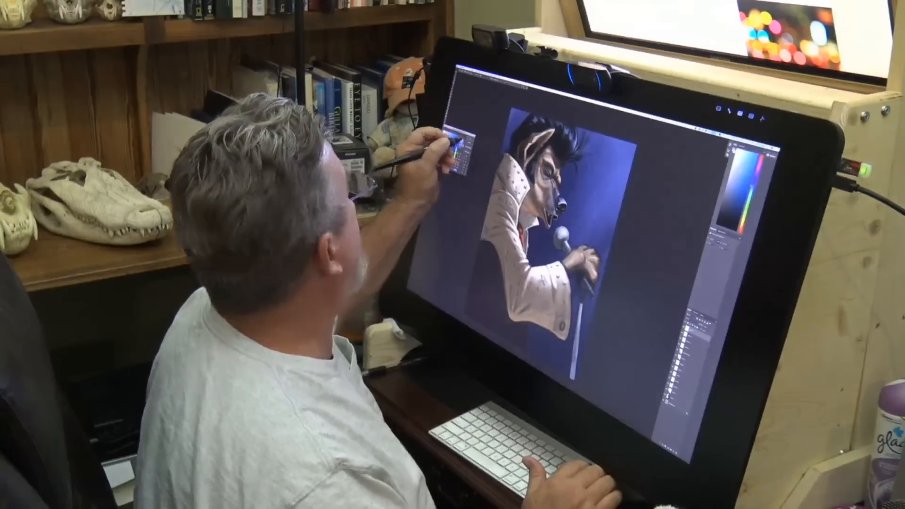
click(467, 139)
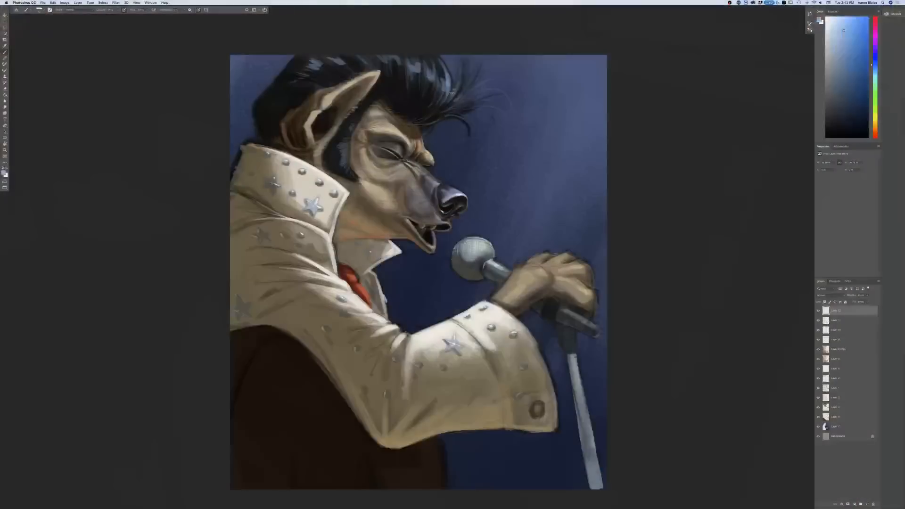
mouse_move(452, 93)
mouse_down()
mouse_move(475, 93)
mouse_move(458, 108)
mouse_move(500, 97)
mouse_move(474, 106)
mouse_move(507, 117)
mouse_move(465, 120)
mouse_up()
Step: Paint more light blue highlight strands on the front of the pompadour and across the hair behind the ear
mouse_move(434, 76)
mouse_down()
mouse_move(431, 90)
mouse_move(419, 70)
mouse_move(419, 80)
mouse_up()
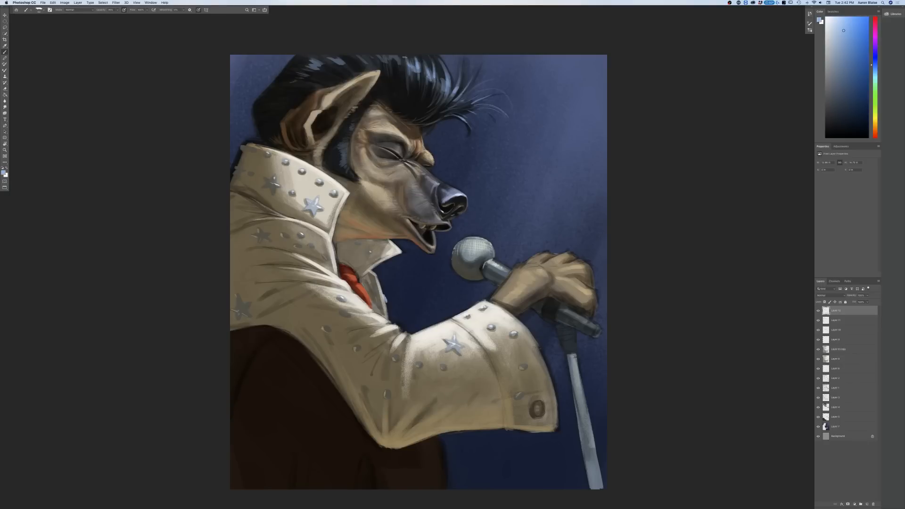
drag(234, 175, 233, 188)
key(super+minus)
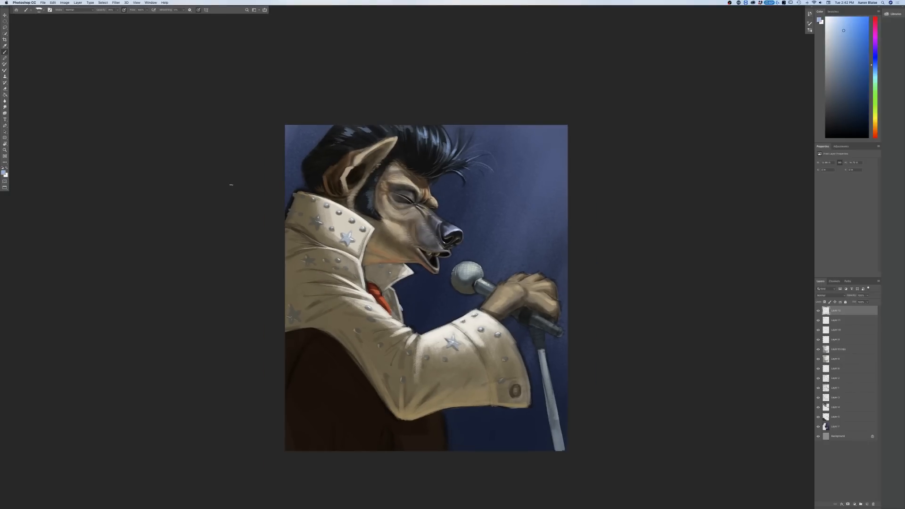
key(super+plus)
key(super+plus)
drag(233, 187, 280, 314)
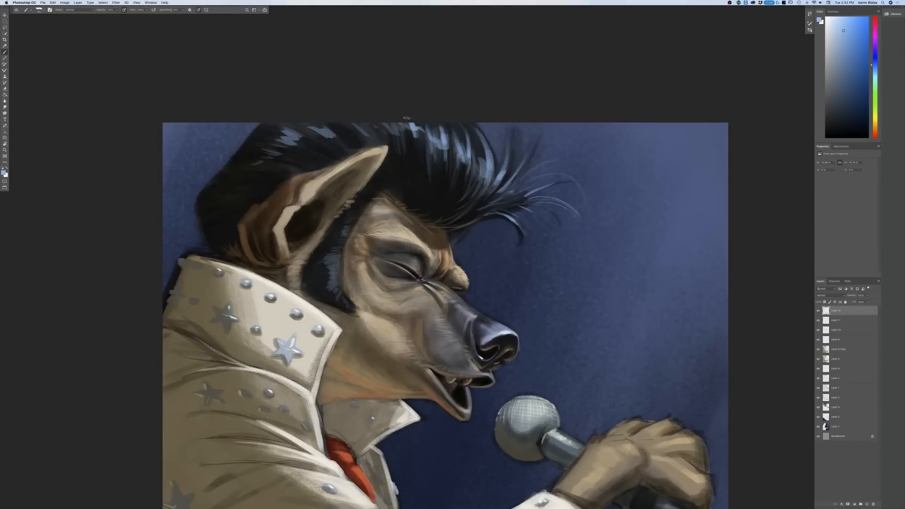
mouse_move(484, 155)
mouse_down()
mouse_move(491, 176)
mouse_move(477, 151)
mouse_move(482, 178)
mouse_up()
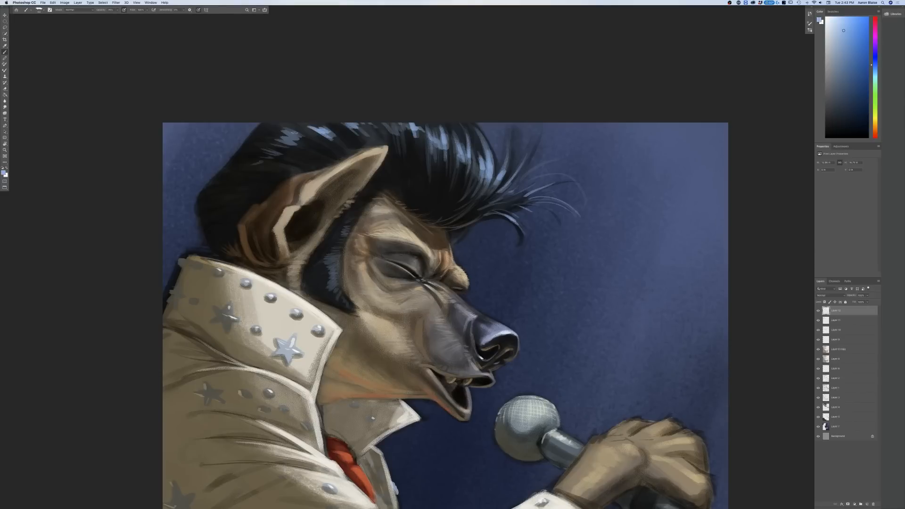
drag(281, 152, 262, 156)
drag(269, 163, 240, 175)
Step: Pick a dark olive-brown and paint dim highlight strands on the lower back of the hair
click(3, 174)
click(231, 194)
click(114, 141)
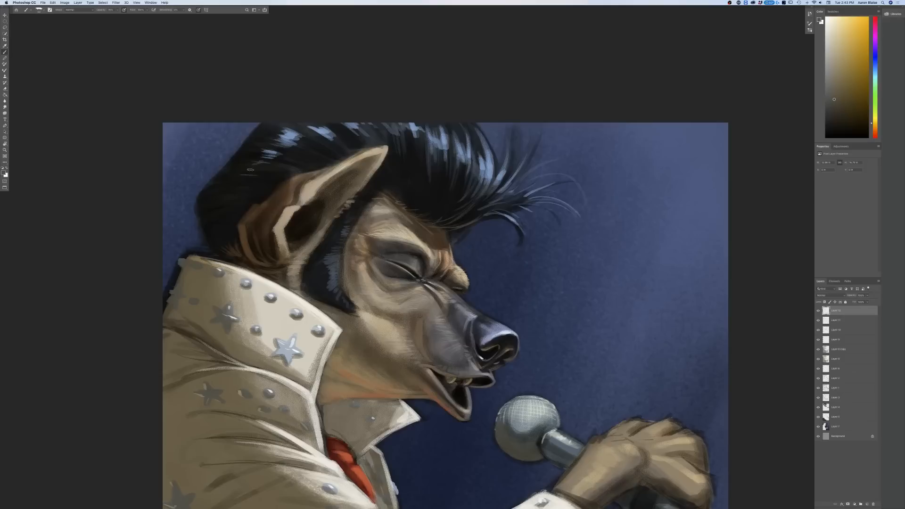
mouse_move(245, 187)
mouse_down()
mouse_move(217, 192)
mouse_move(212, 201)
mouse_move(229, 205)
mouse_move(217, 219)
mouse_up()
key(super+minus)
key(super+minus)
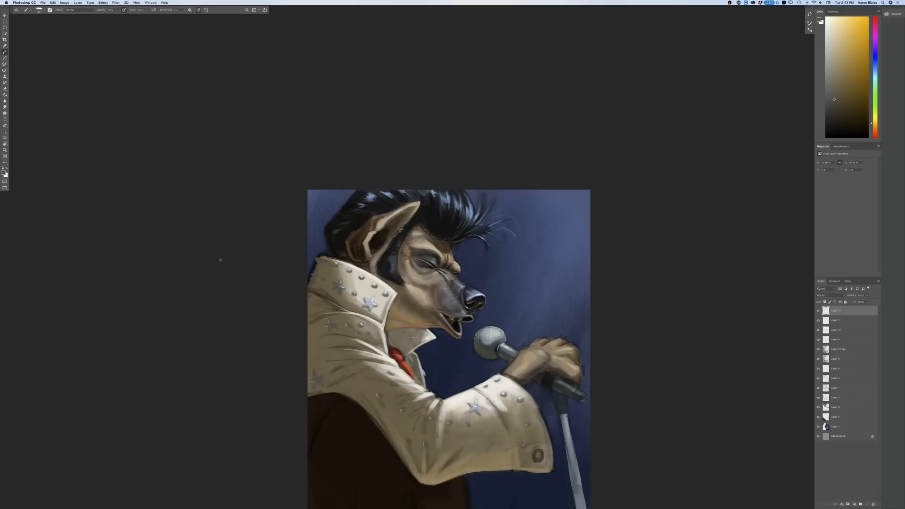
Step: Sample the wrist and set the painting colour to a light greyish tan
key(super+plus)
key(super+plus)
drag(217, 257, 135, 93)
click(3, 173)
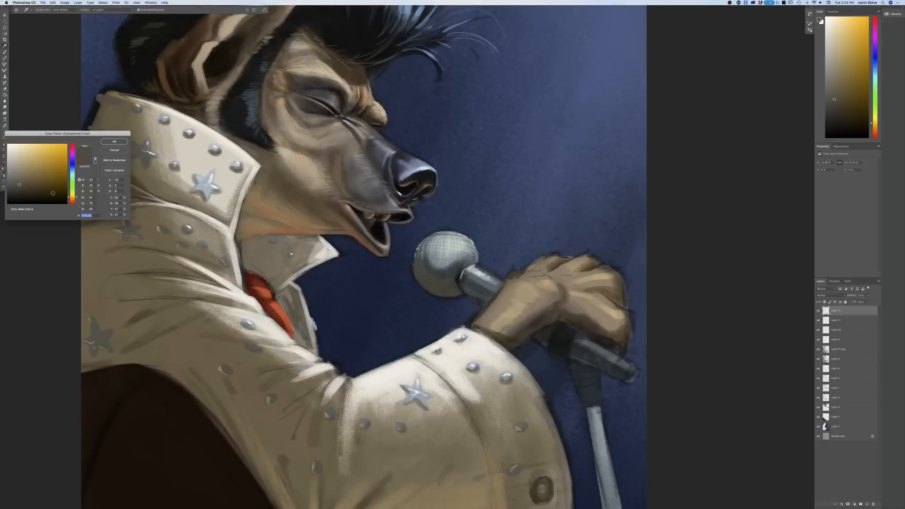
click(501, 300)
click(25, 160)
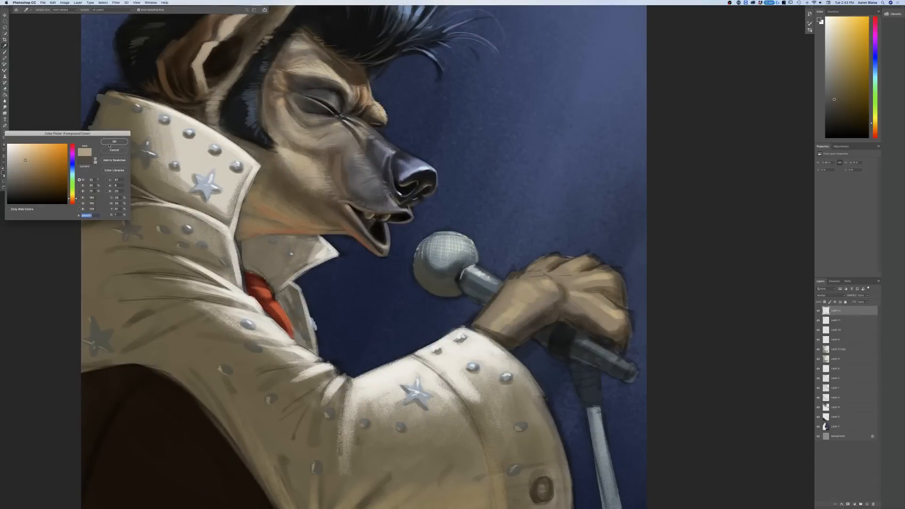
click(112, 143)
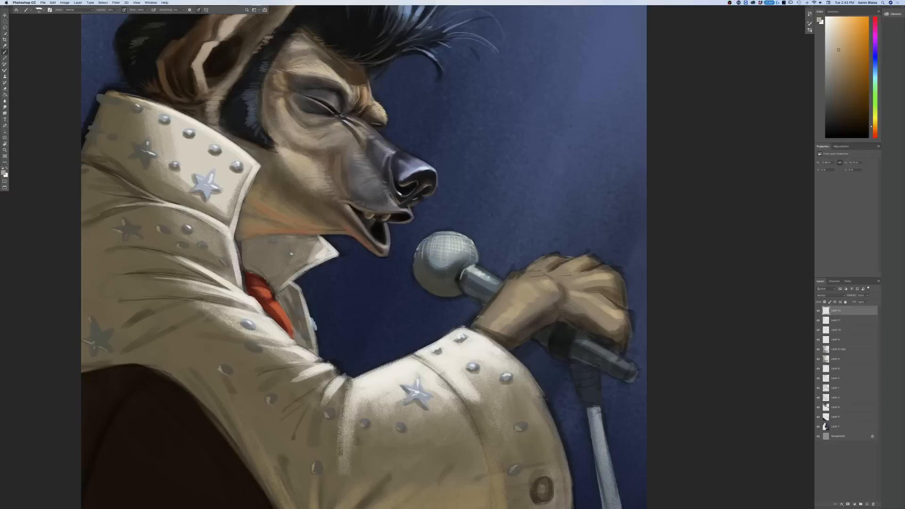
Step: Save the painting on the desktop as a layered Photoshop file named "Elvis H" with maximum compatibility
click(46, 4)
click(50, 54)
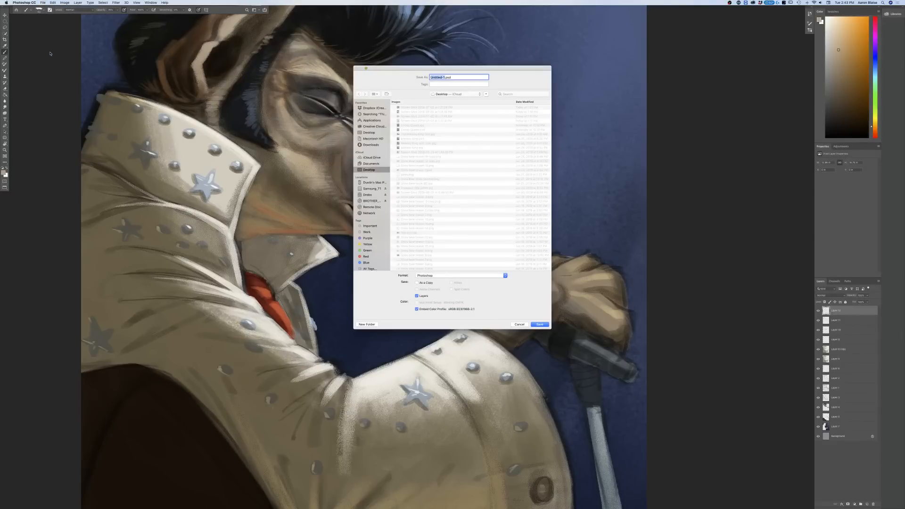
text(Elvis H)
click(534, 325)
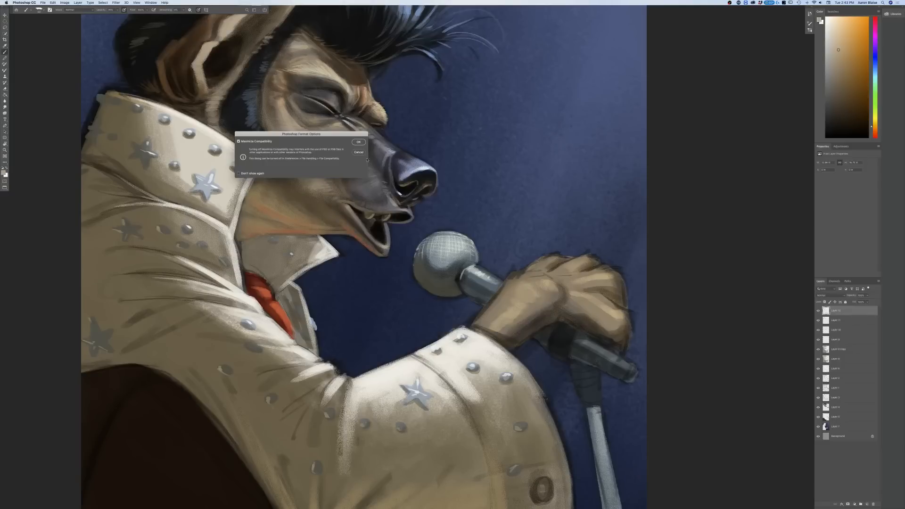
click(358, 142)
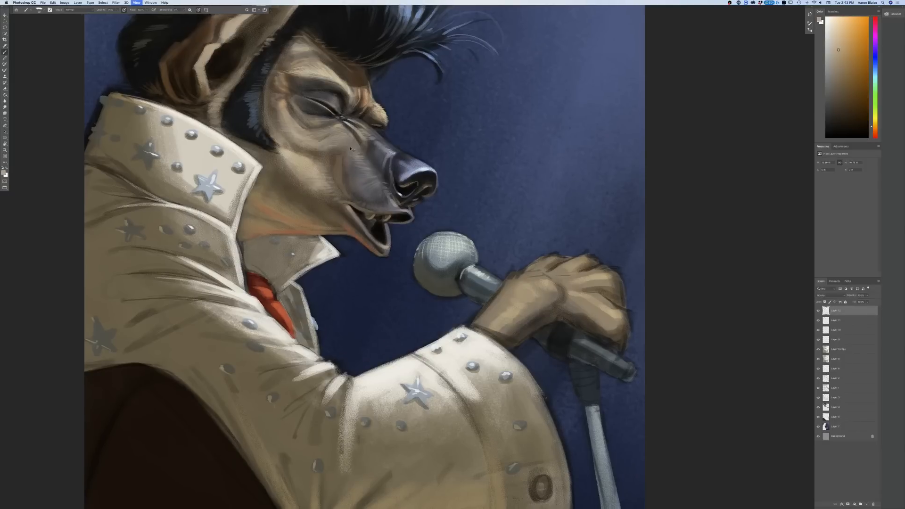
Step: Sample a dark greyish brown from the back of the collar as the painting colour
key(super+minus)
key(super+minus)
key(super+minus)
key(super+plus)
key(super+plus)
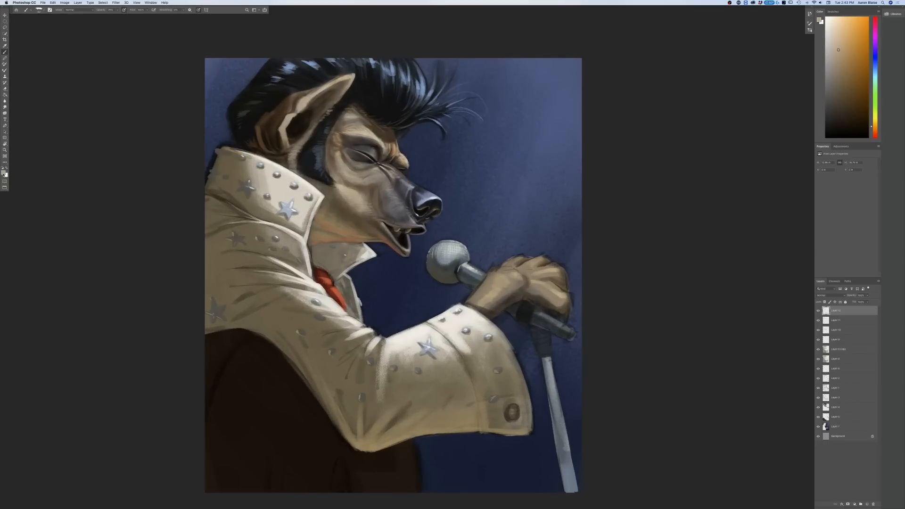
click(5, 174)
click(224, 164)
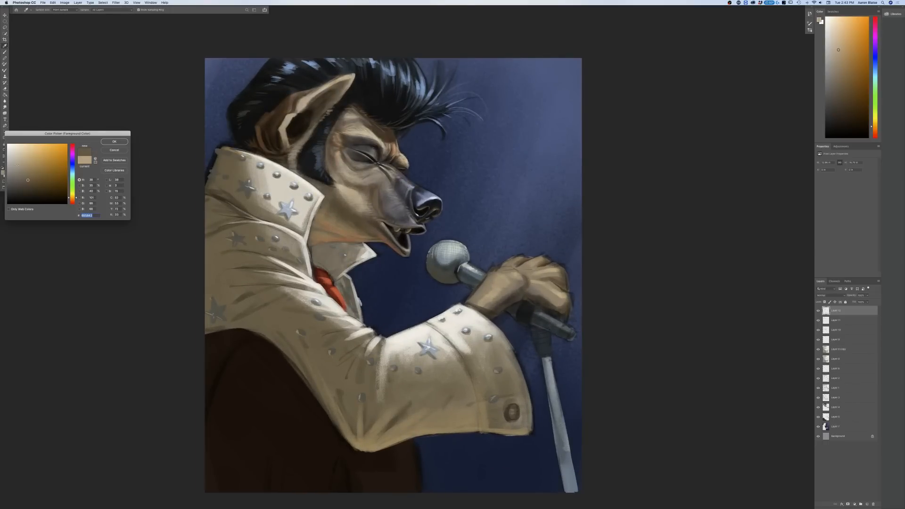
click(114, 141)
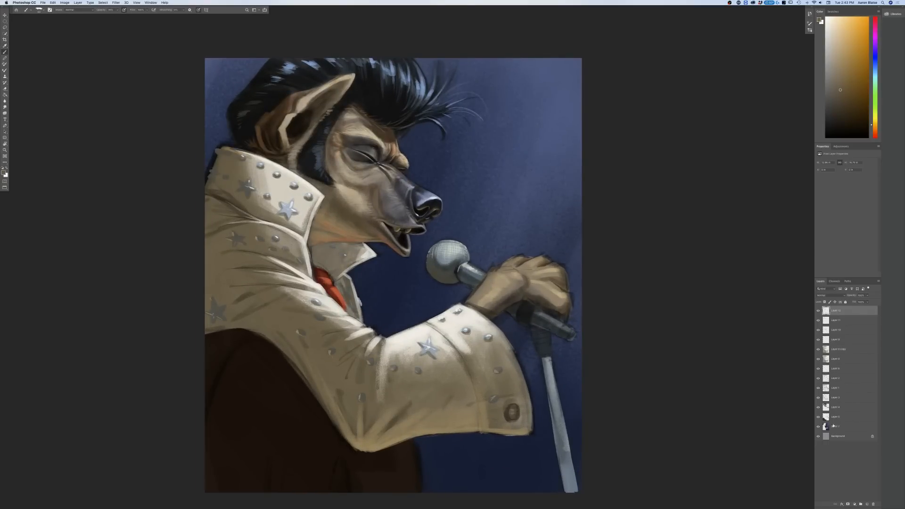
Step: Toggle the visibility of each lower layer in turn to examine which parts of the figure it holds
click(818, 370)
click(819, 371)
click(818, 378)
click(818, 379)
click(819, 389)
click(819, 389)
click(817, 398)
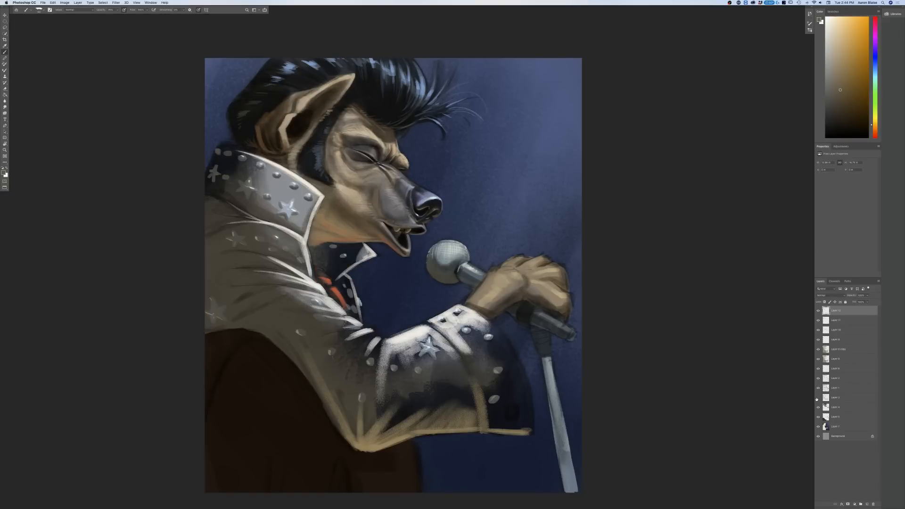
click(818, 399)
click(819, 408)
click(818, 408)
click(818, 417)
click(818, 417)
click(818, 427)
click(818, 427)
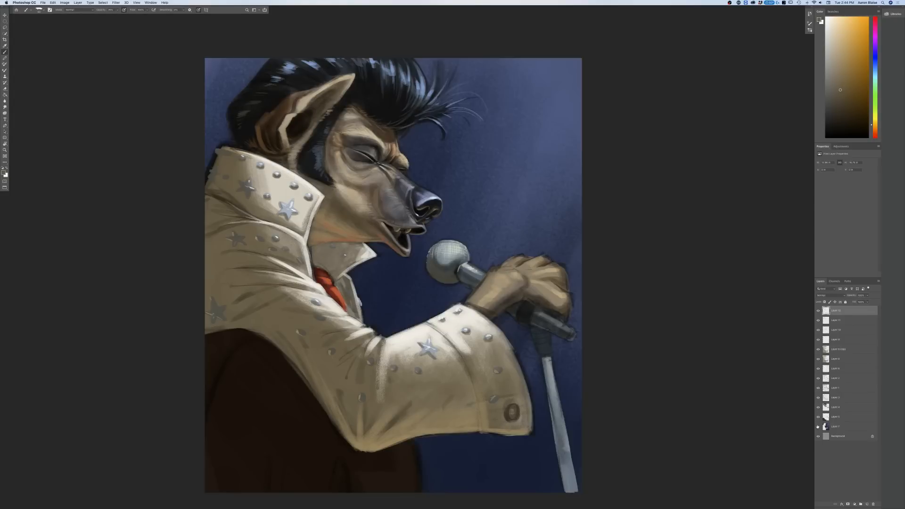
Step: Hide and show the costume's base colour layer repeatedly to examine what it covers
click(818, 398)
click(818, 398)
click(818, 399)
click(818, 398)
click(818, 398)
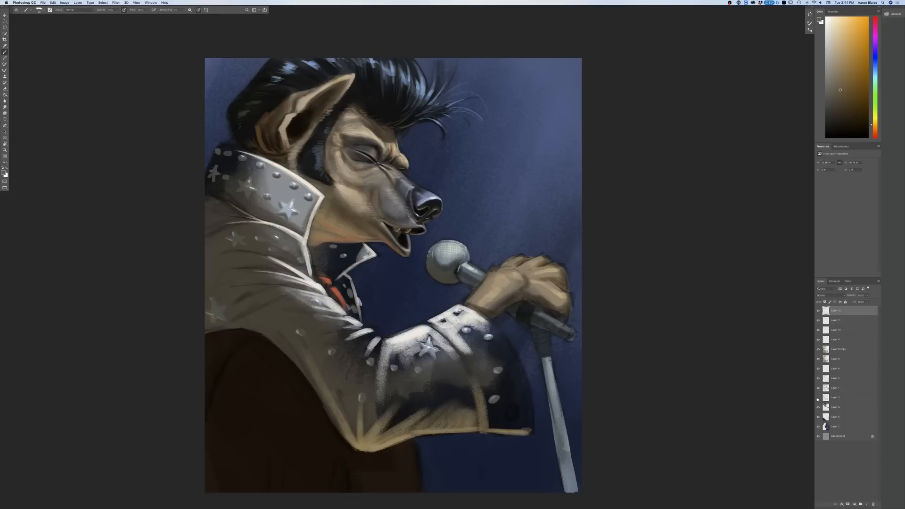
click(818, 399)
click(818, 399)
click(818, 399)
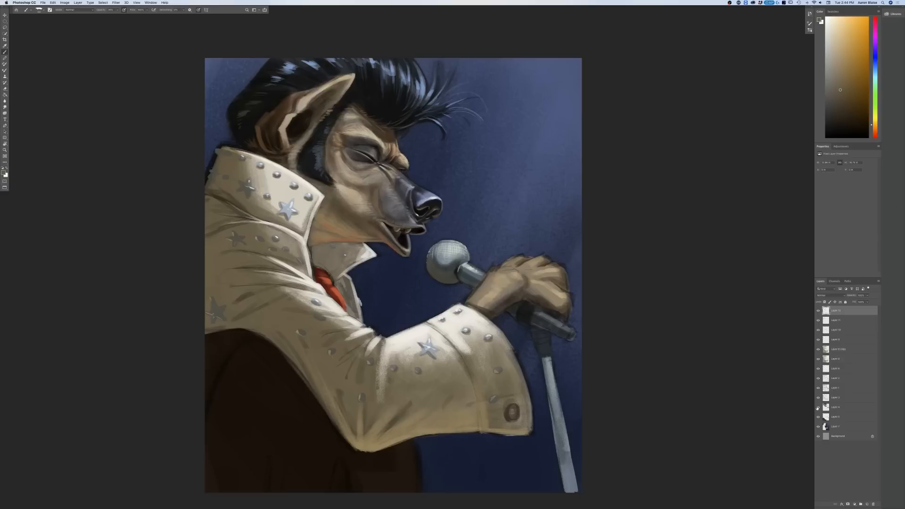
Step: Toggle the bottom painted layers and the two layers above the costume base to compare their contents
click(818, 408)
click(818, 407)
click(818, 417)
click(818, 417)
click(818, 427)
click(818, 427)
click(819, 426)
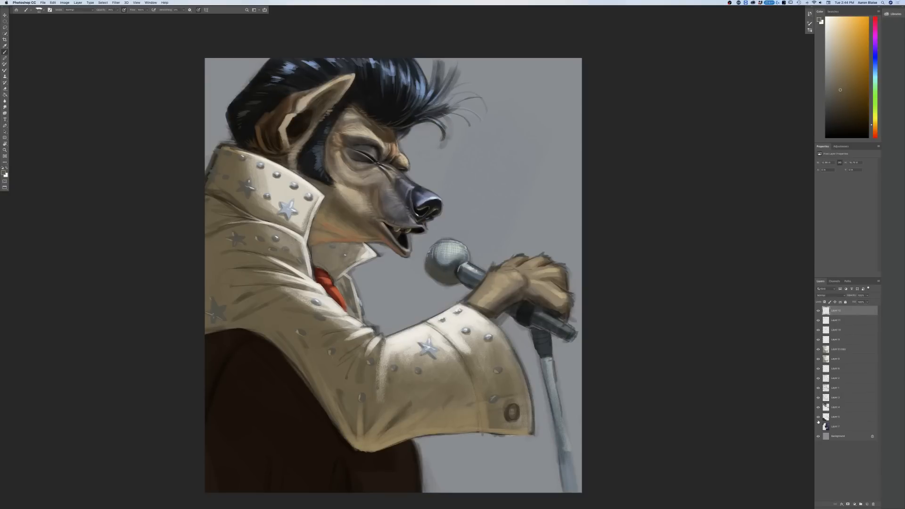
click(819, 426)
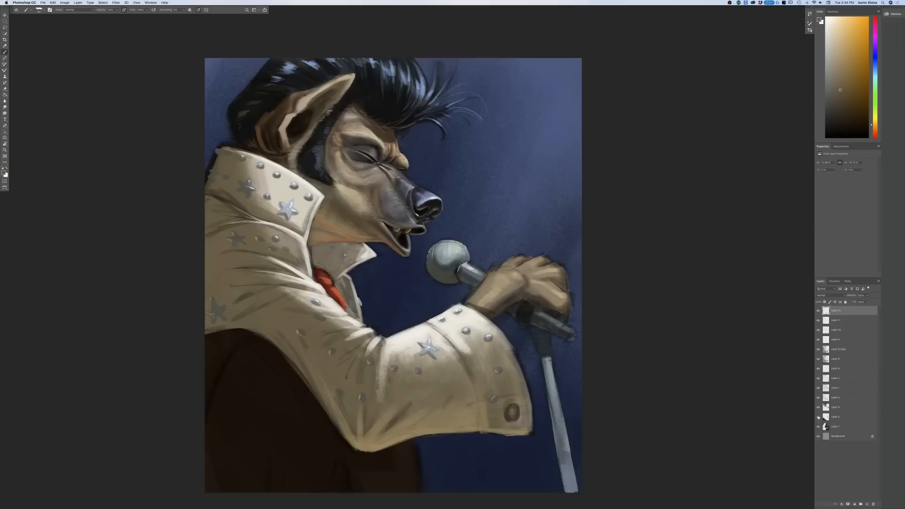
click(818, 387)
click(818, 388)
click(818, 378)
click(819, 379)
Step: Try to clean up the back edge of the collar on the lower layers, undoing the strokes
click(835, 426)
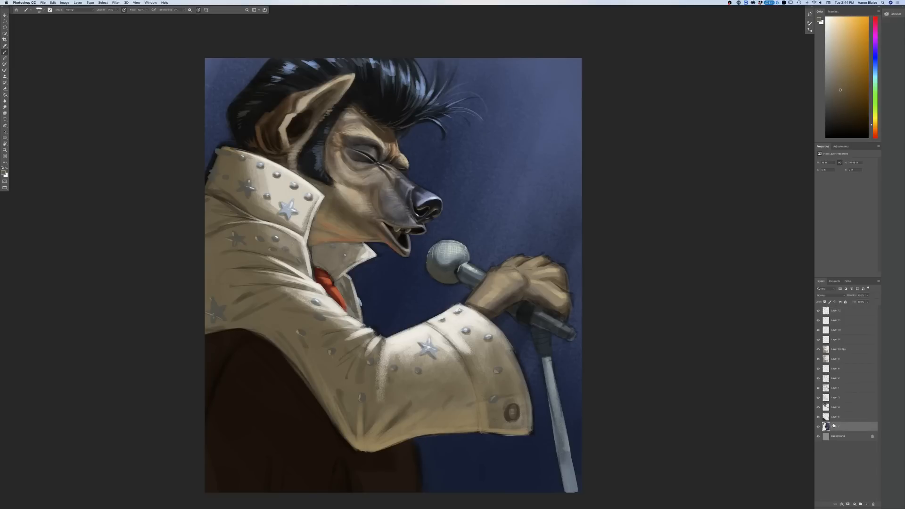
key(super+equal)
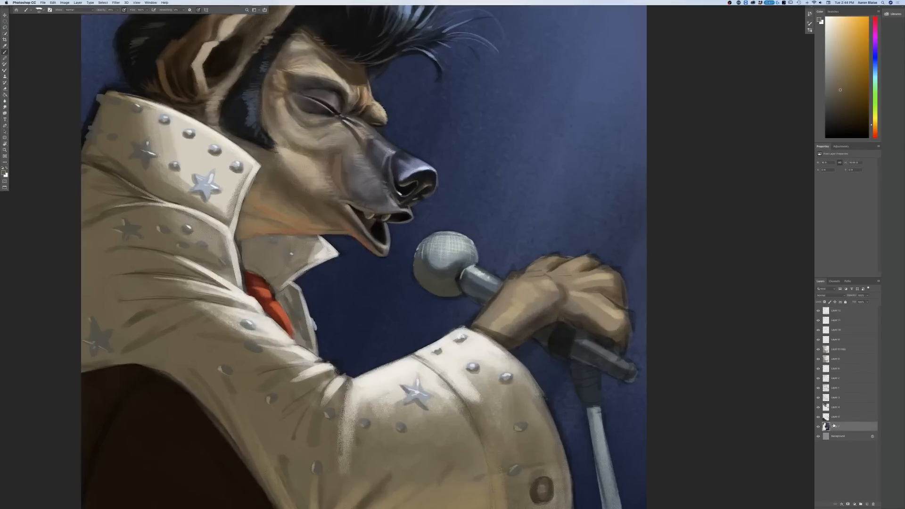
drag(46, 381, 129, 433)
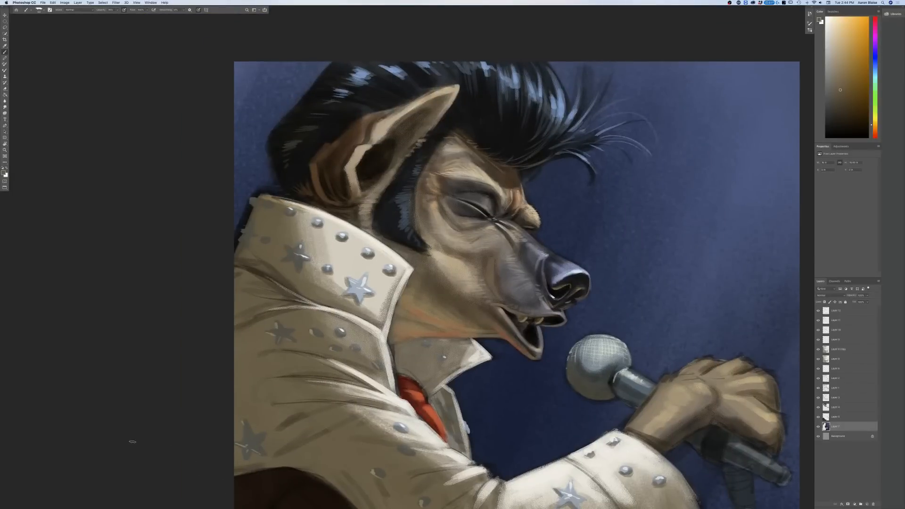
click(833, 370)
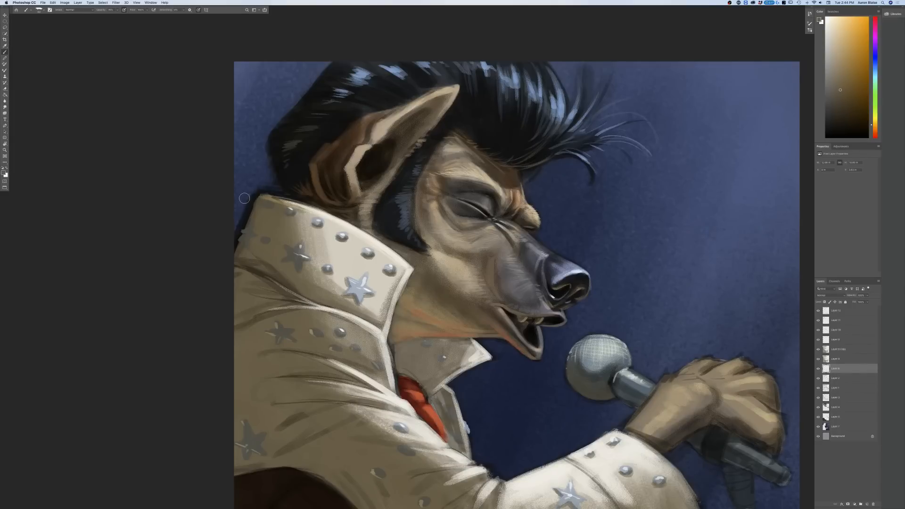
key(super+z)
key(super+z)
click(833, 380)
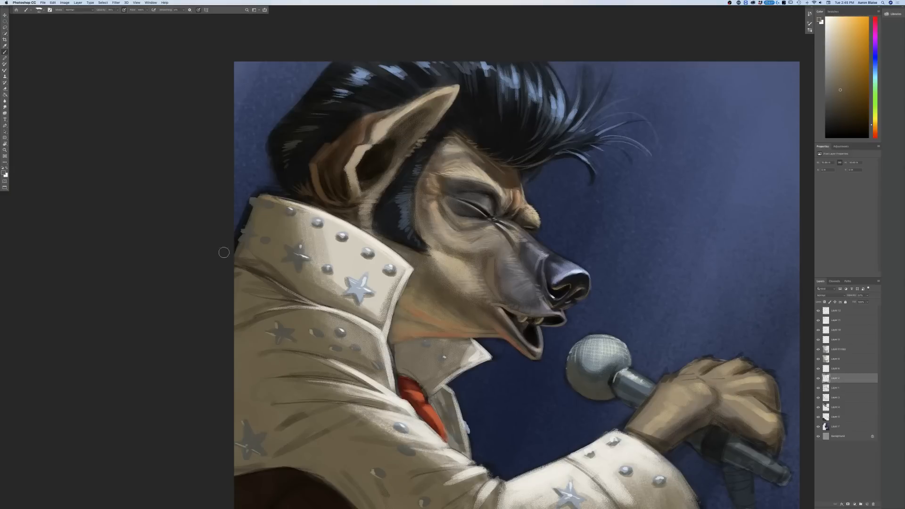
key(alt+bracketleft)
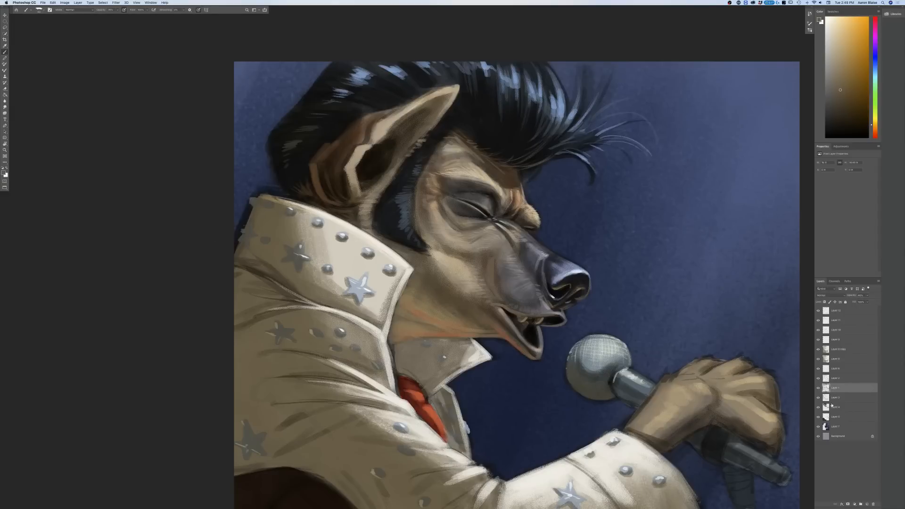
Step: On the sixth layer from the top, pick a light brownish grey and touch up the studs along the collar's back edge
click(819, 349)
click(819, 350)
click(836, 359)
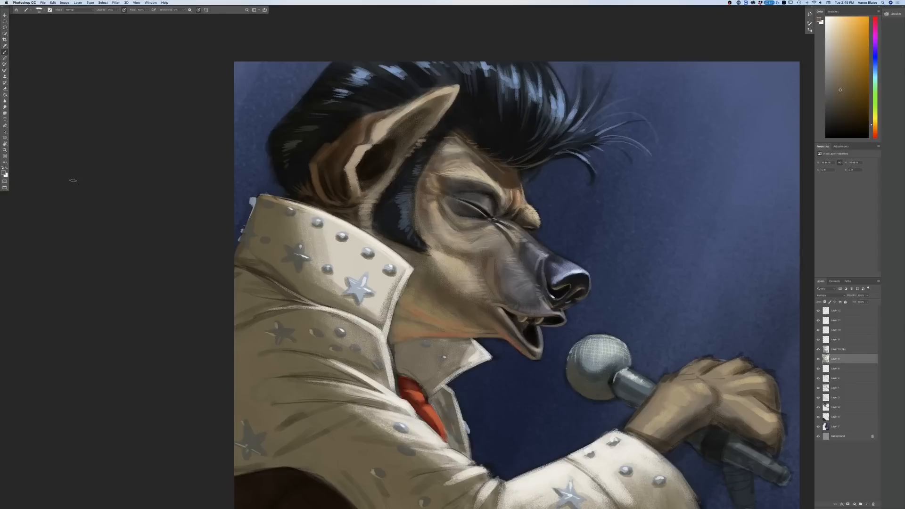
click(4, 173)
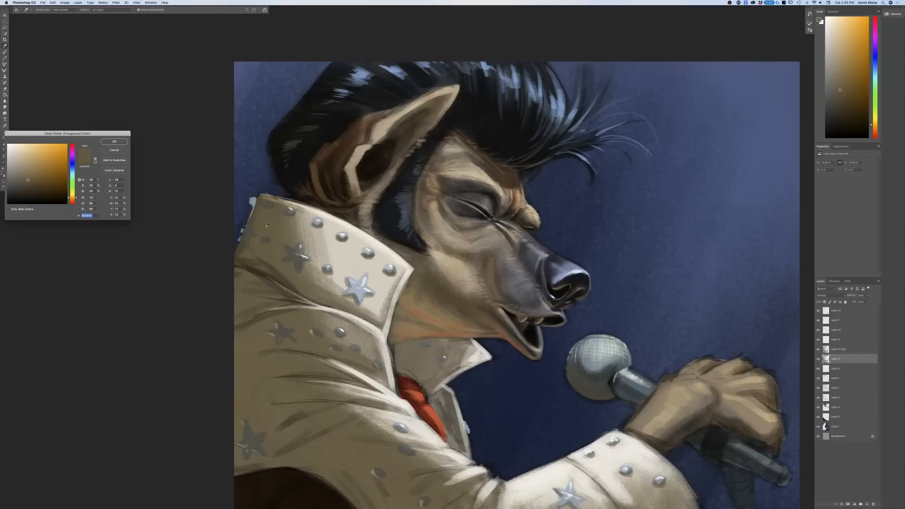
click(22, 171)
click(114, 142)
drag(255, 199, 255, 201)
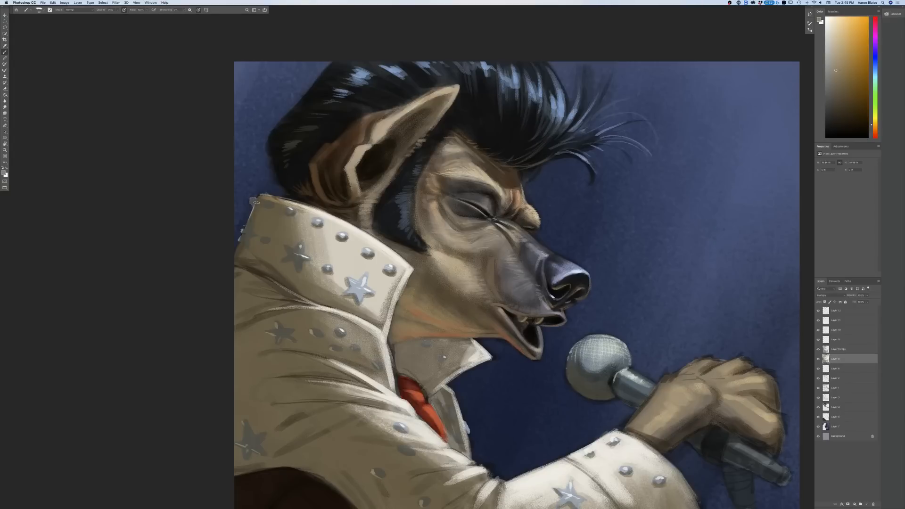
drag(243, 238, 244, 231)
key(super+minus)
key(super+minus)
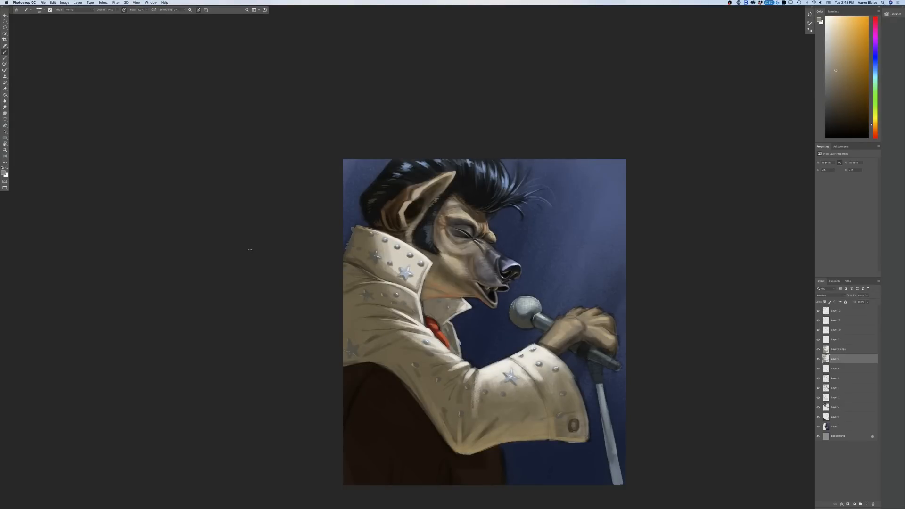
Step: Sample near-black from the hair and, on the topmost layer, paint loose strands at the back of the head above the collar
click(4, 172)
click(371, 214)
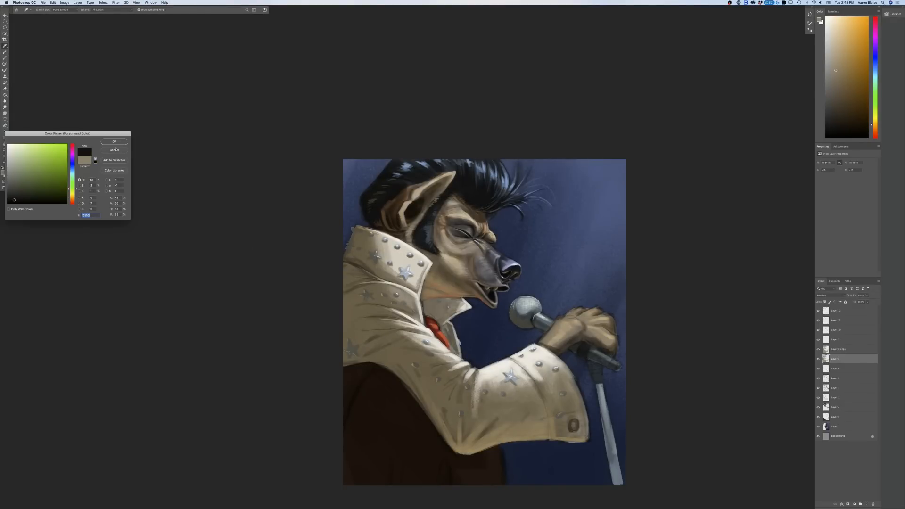
click(114, 141)
click(832, 313)
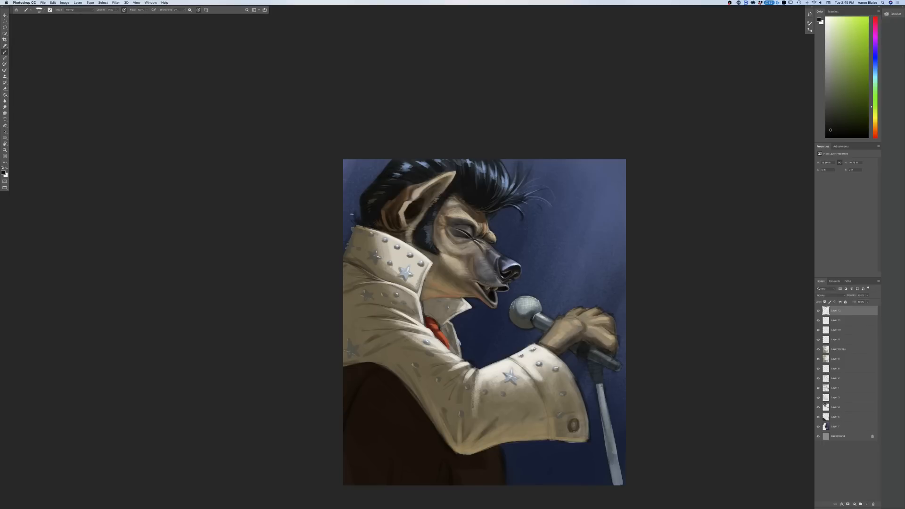
Step: Sample a dark blue from the sideburn, lighten it to greyish blue and paint highlights into the sideburn
click(3, 173)
click(419, 231)
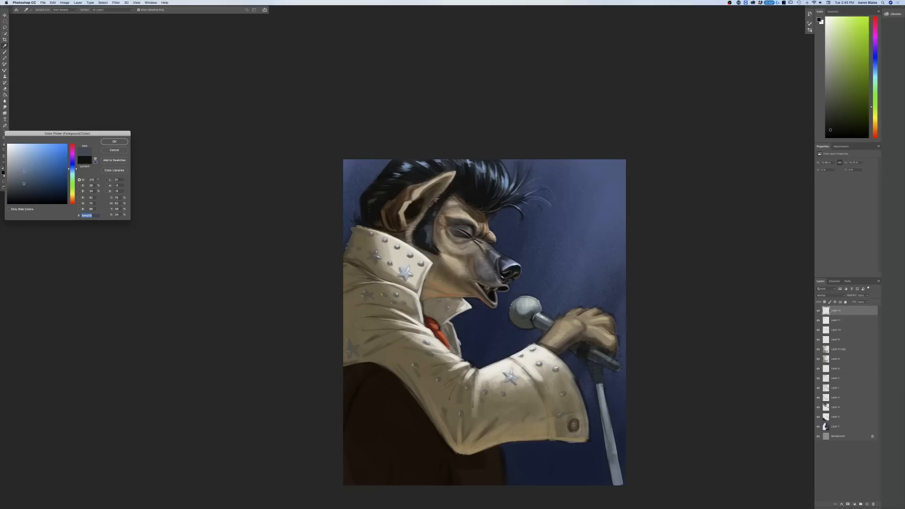
key(Return)
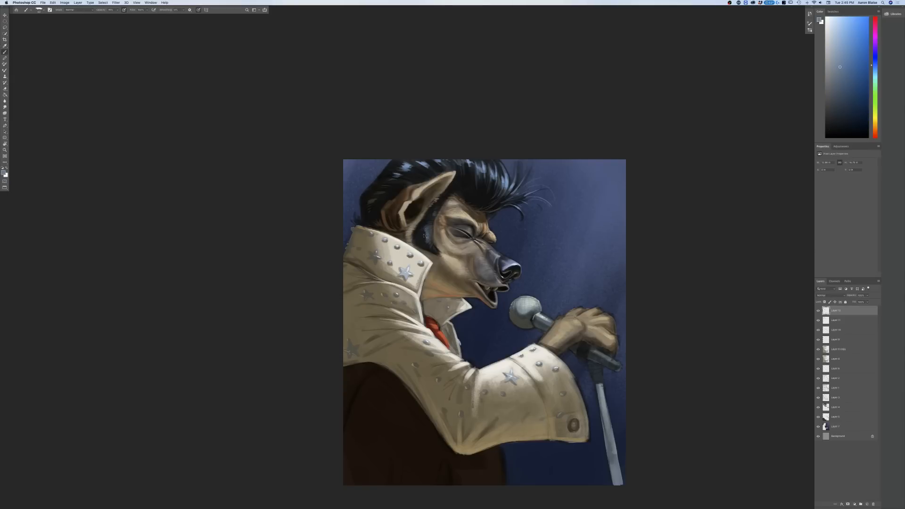
key(super+0)
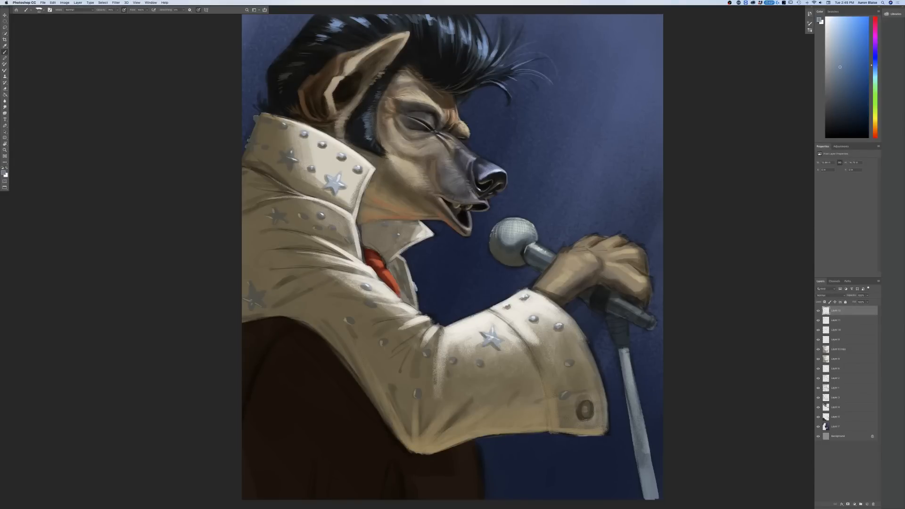
Step: Sample near-black from the hair, paint over the sideburn's edge in front of the ear and adjust the brush opacity
click(3, 173)
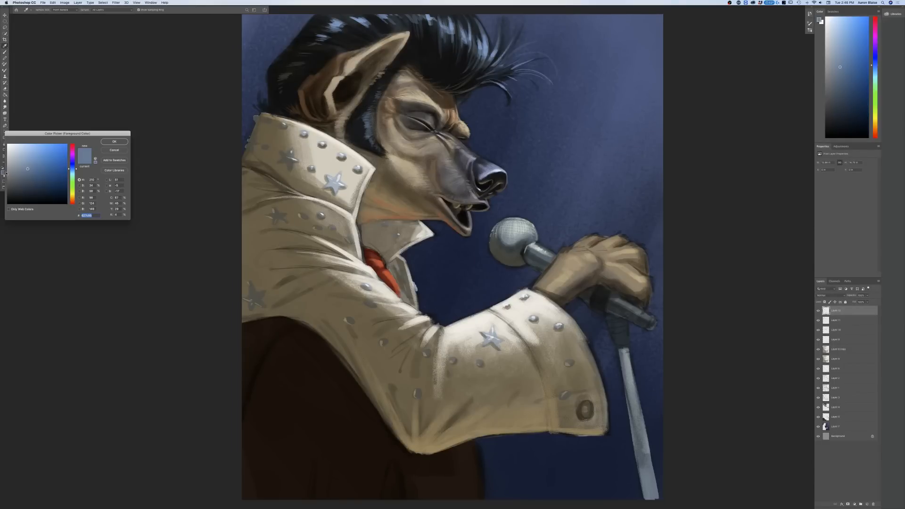
click(350, 127)
click(113, 142)
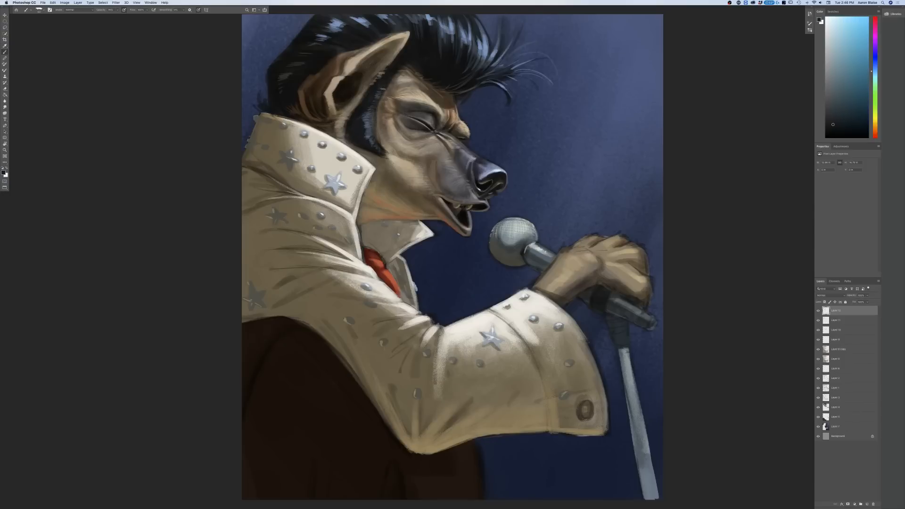
drag(374, 111, 376, 137)
click(118, 10)
click(153, 41)
key(super+minus)
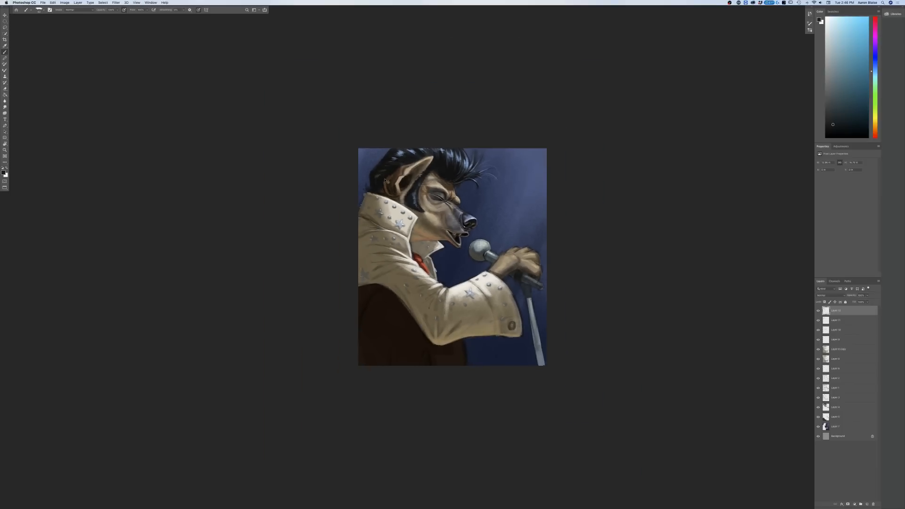
key(super+equal)
Step: Sample tan from the jacket's upper sleeve, darken it slightly and shade the folds at the back of the shoulder
click(4, 173)
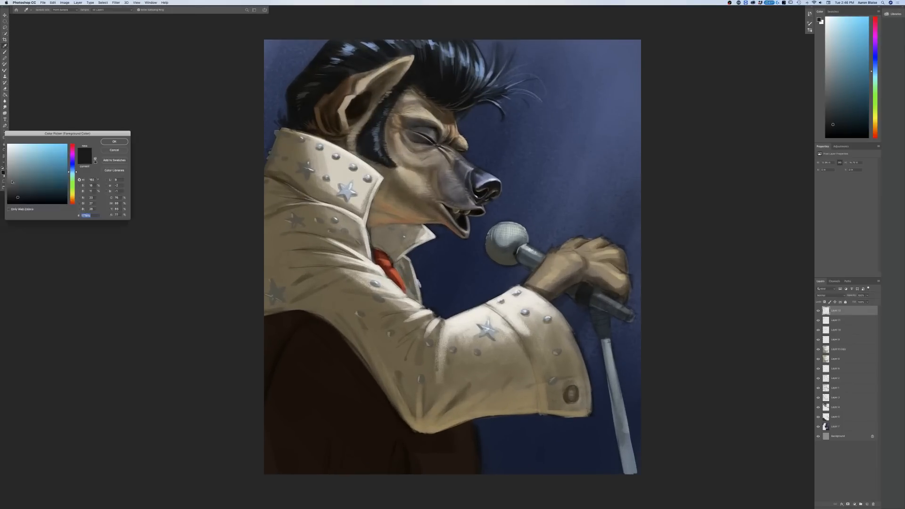
click(318, 276)
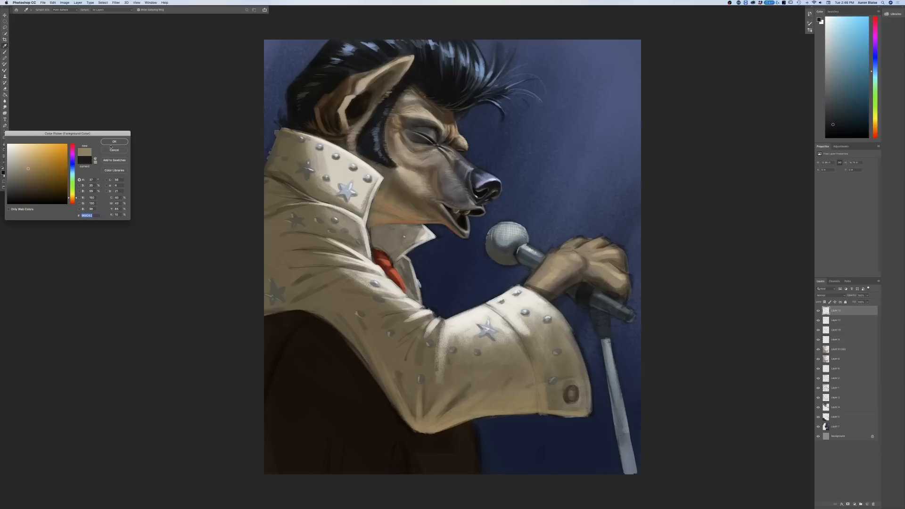
click(114, 142)
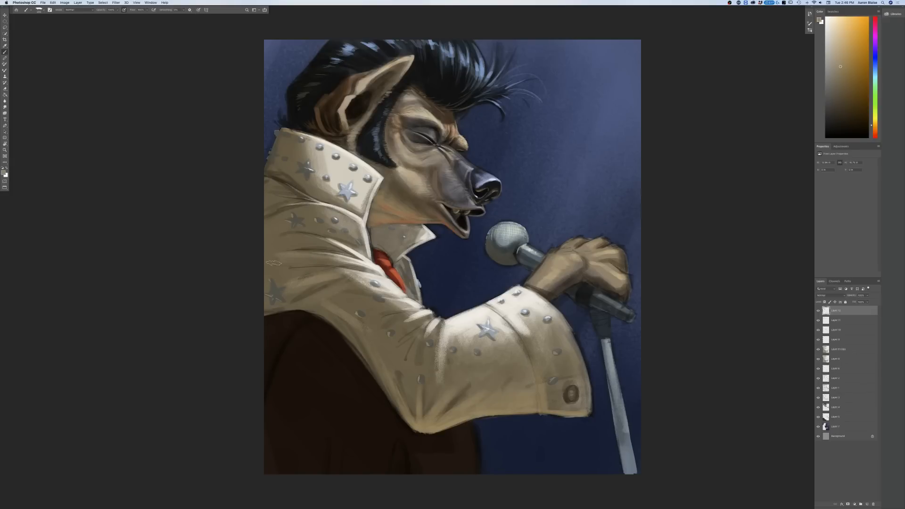
click(4, 173)
click(26, 175)
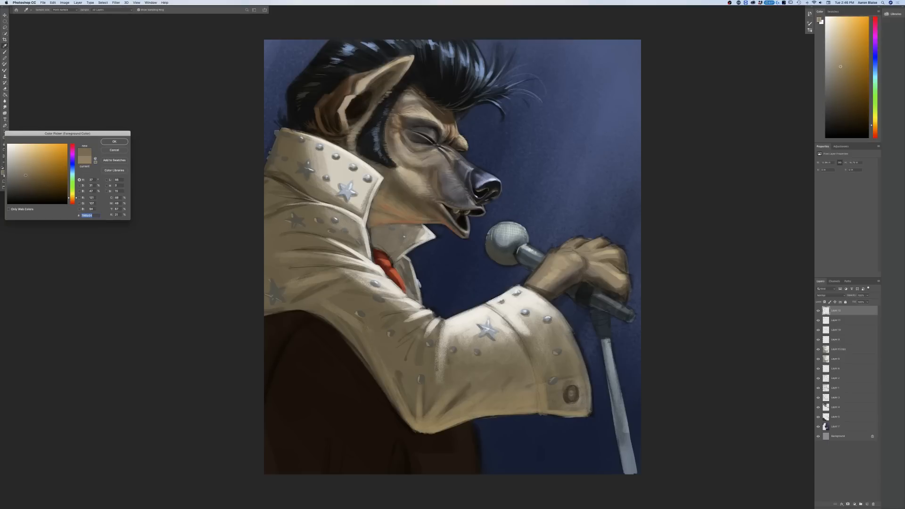
click(112, 142)
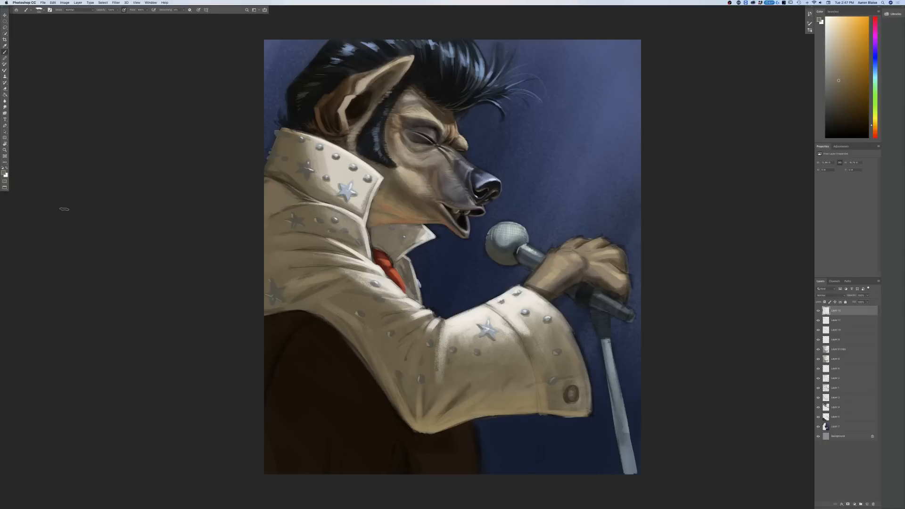
Step: Sample the sleeve's brown, darken it further and deepen the fold shadows on the jacket sleeve
click(4, 172)
click(400, 348)
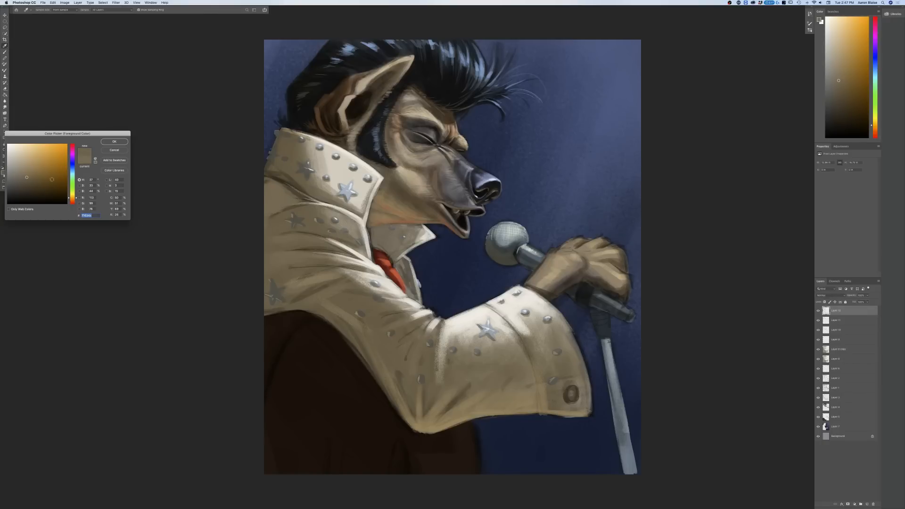
click(28, 183)
click(114, 141)
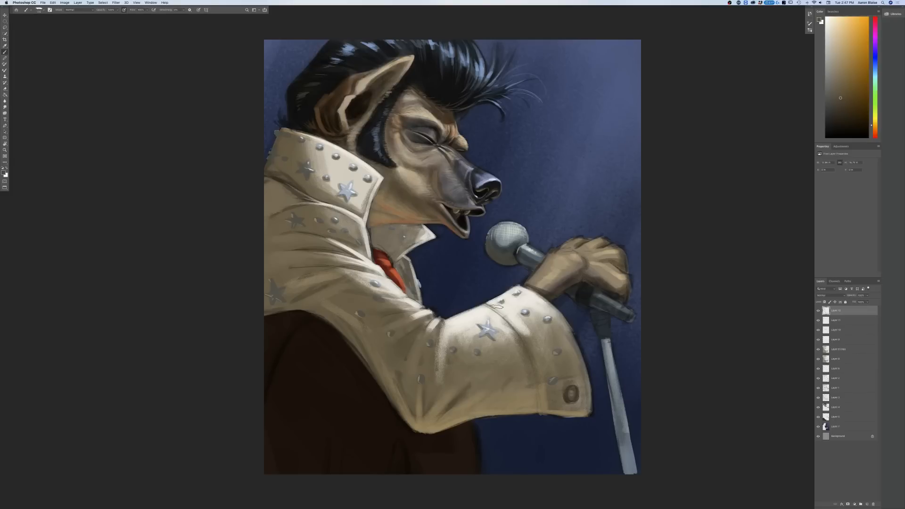
Step: Pick a medium brown and paint a lighter band along the back edge of the dark shape under the sleeve
click(3, 173)
click(279, 322)
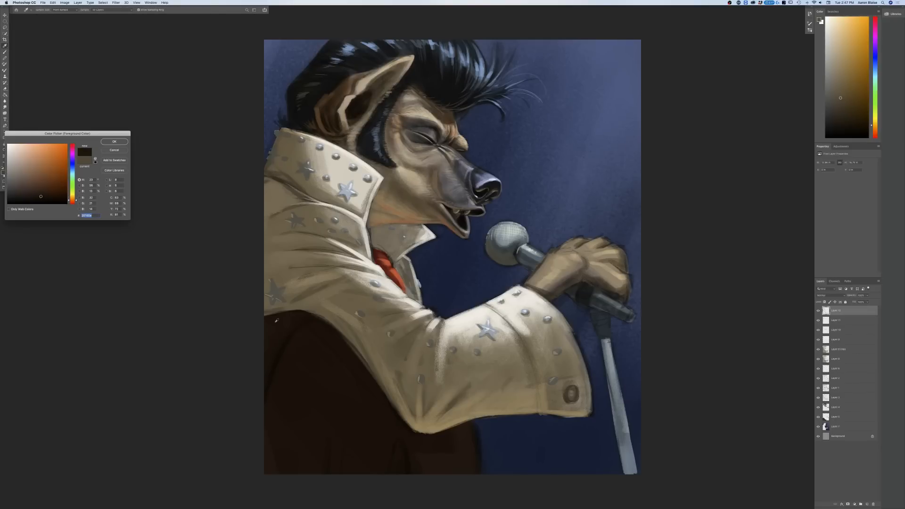
click(115, 142)
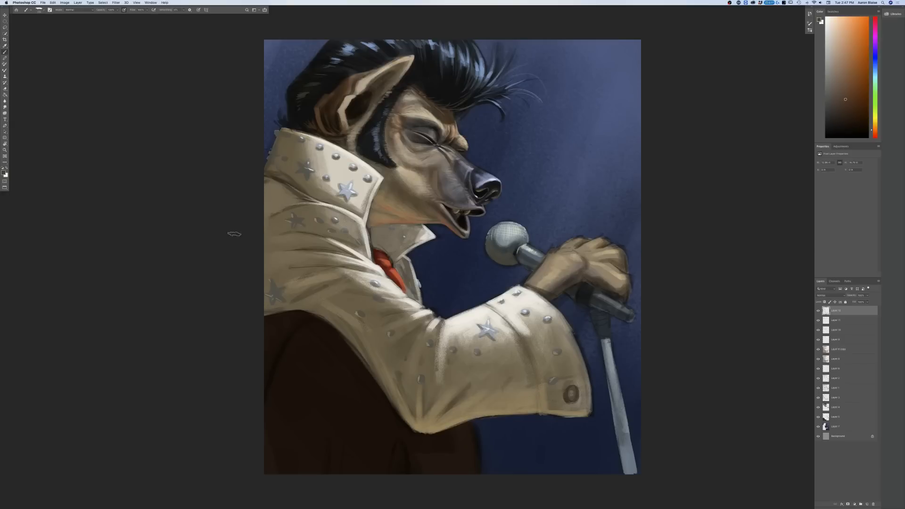
drag(291, 322, 268, 379)
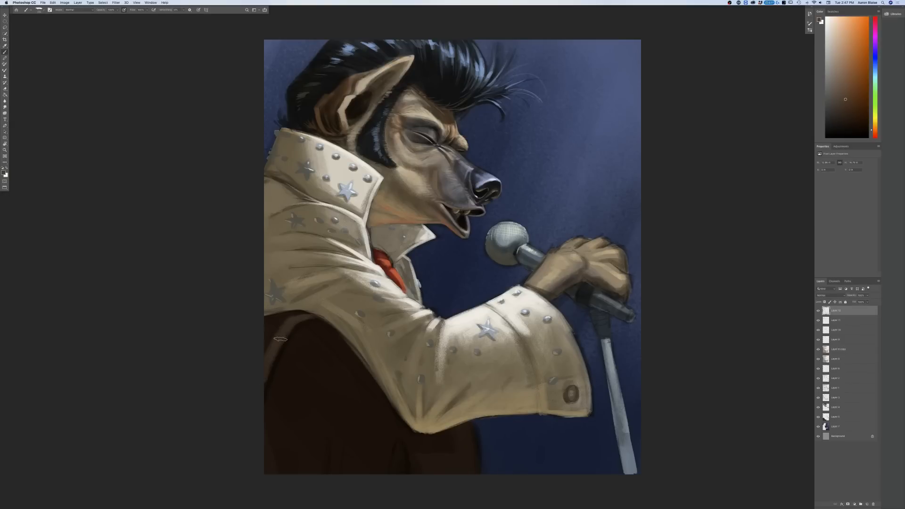
mouse_move(303, 315)
mouse_down()
mouse_move(260, 321)
mouse_move(276, 322)
mouse_up()
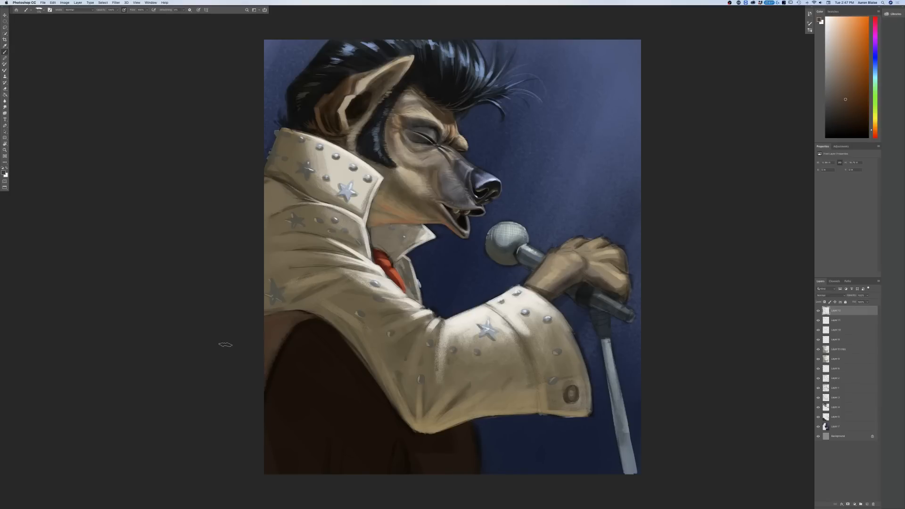
Step: Sample near-black brown and paint a dark oval at the canvas's lower edge below the elbow
click(3, 173)
click(400, 458)
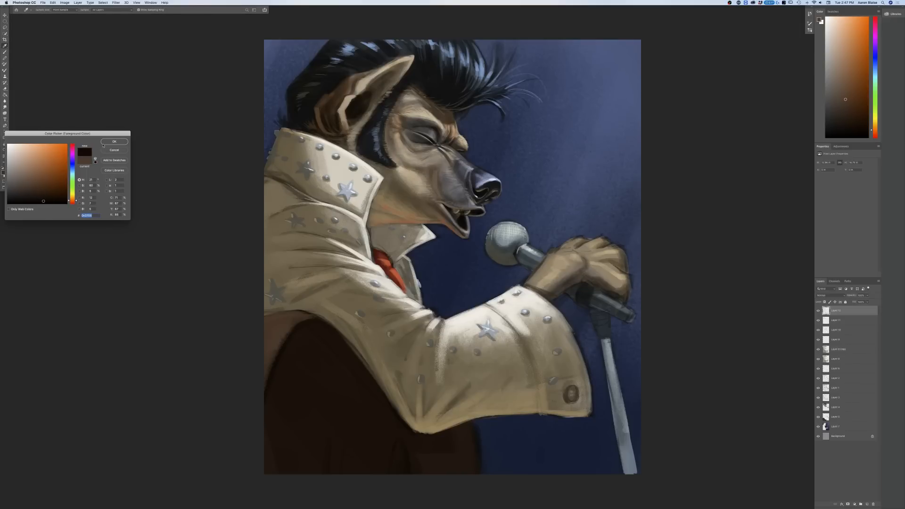
key(Return)
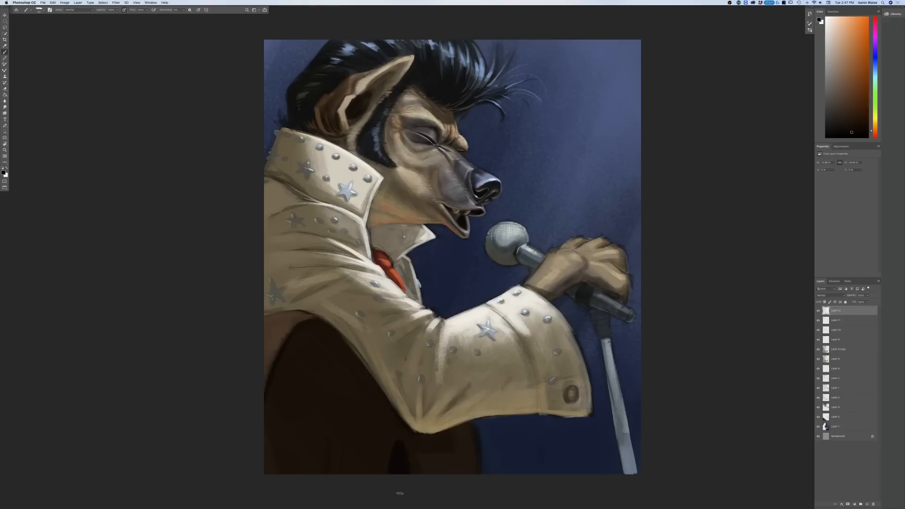
Step: Pick a medium brown and lighten the area between the dark oval and the blue background
click(4, 173)
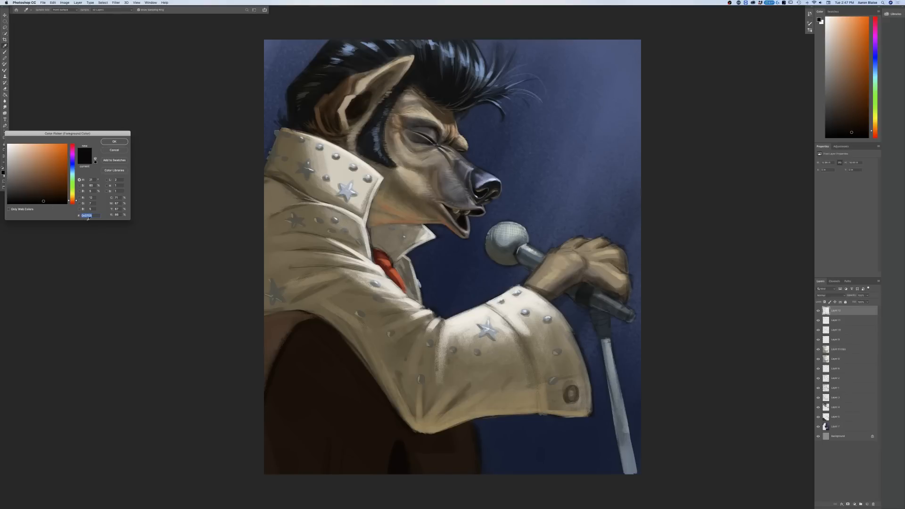
click(35, 188)
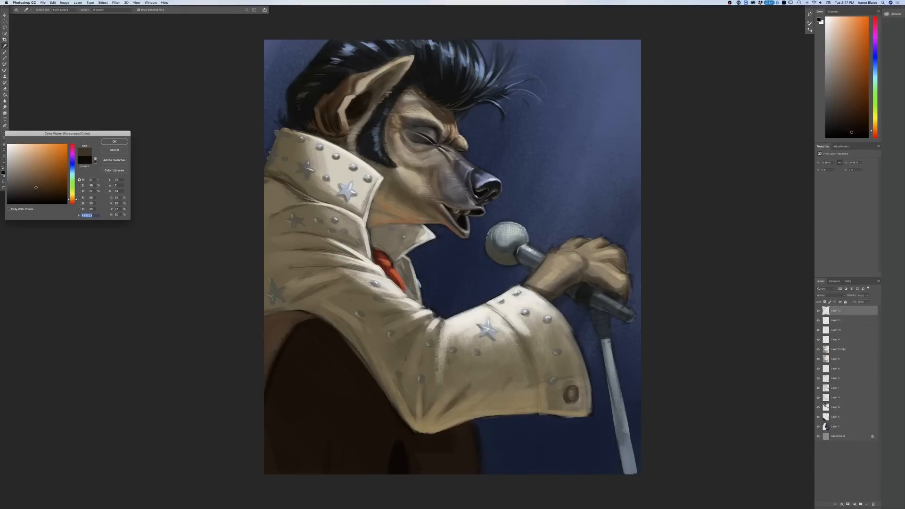
click(111, 141)
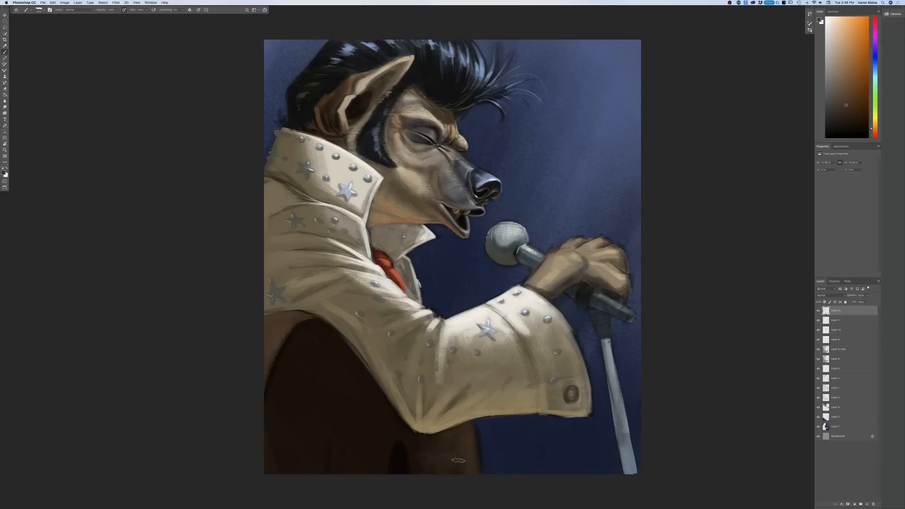
mouse_move(436, 502)
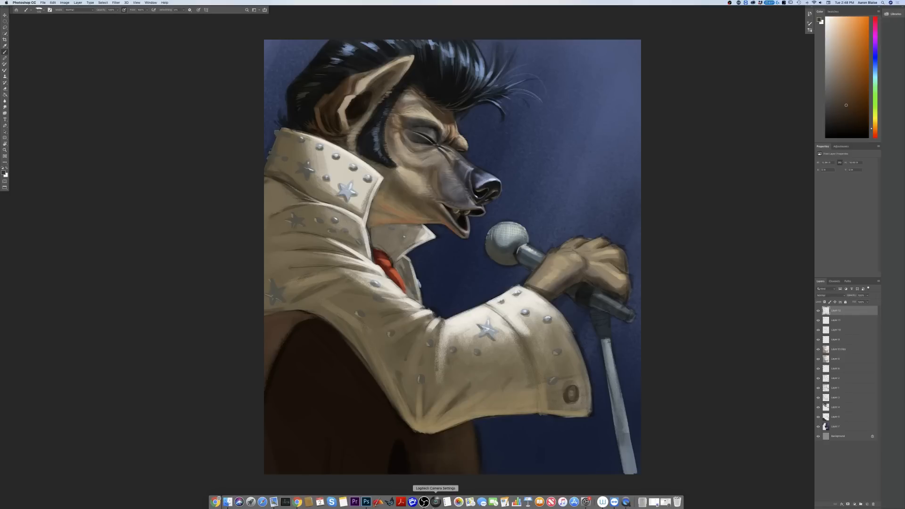
click(3, 173)
click(411, 436)
click(114, 142)
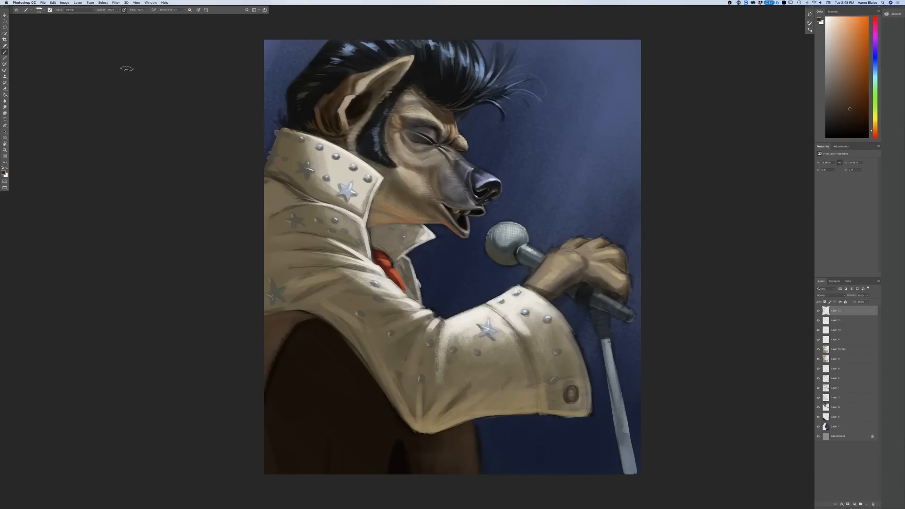
Step: Paint thin brown lines along the dark oval's edge and at the lower middle of the dark brown shape
click(199, 10)
drag(409, 471, 405, 448)
drag(330, 471, 327, 449)
Step: Pick a lighter brown and paint a vertical strip in the lower middle of the dark brown shape
click(4, 173)
click(338, 451)
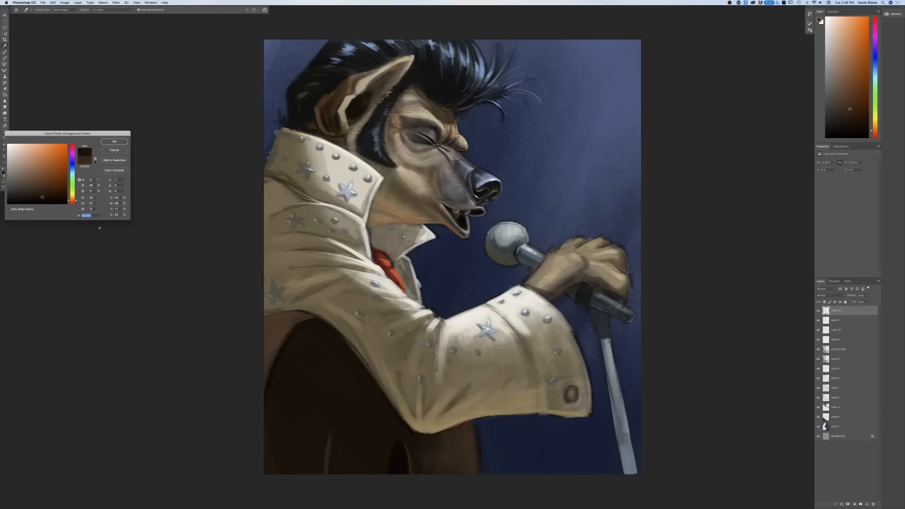
click(36, 186)
click(110, 142)
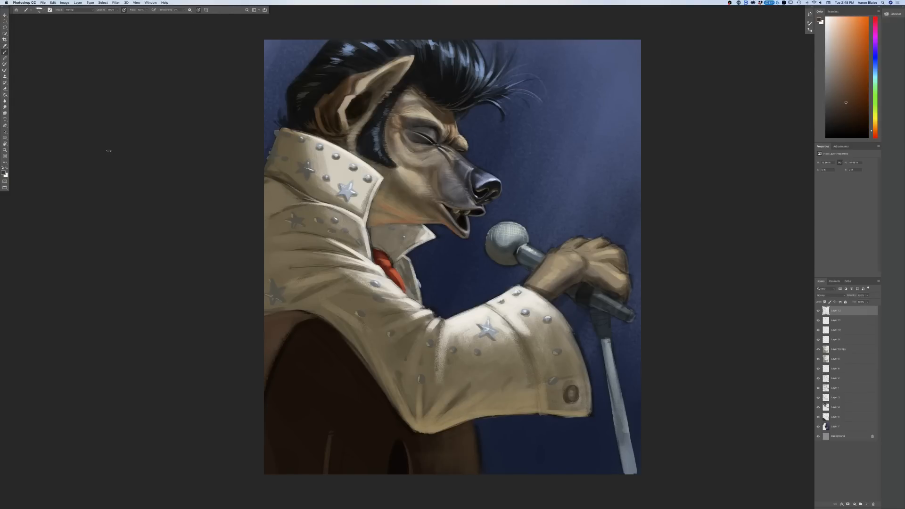
mouse_move(335, 442)
mouse_down()
mouse_move(332, 480)
mouse_move(334, 433)
mouse_move(339, 461)
mouse_move(330, 439)
mouse_move(327, 472)
mouse_move(331, 436)
mouse_move(325, 477)
mouse_up()
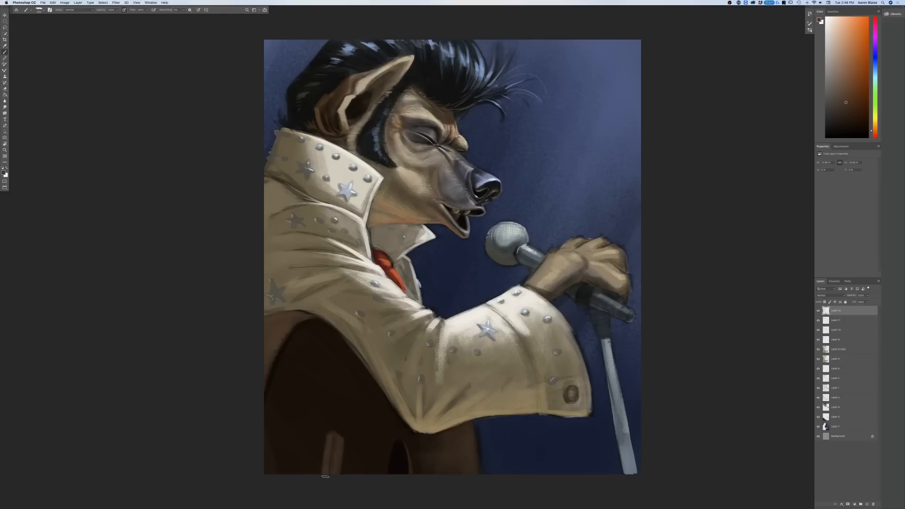
Step: Sample the dark brown beside the vertical strip to deepen its surroundings, and shade with brown sampled from the strip
click(4, 173)
click(308, 451)
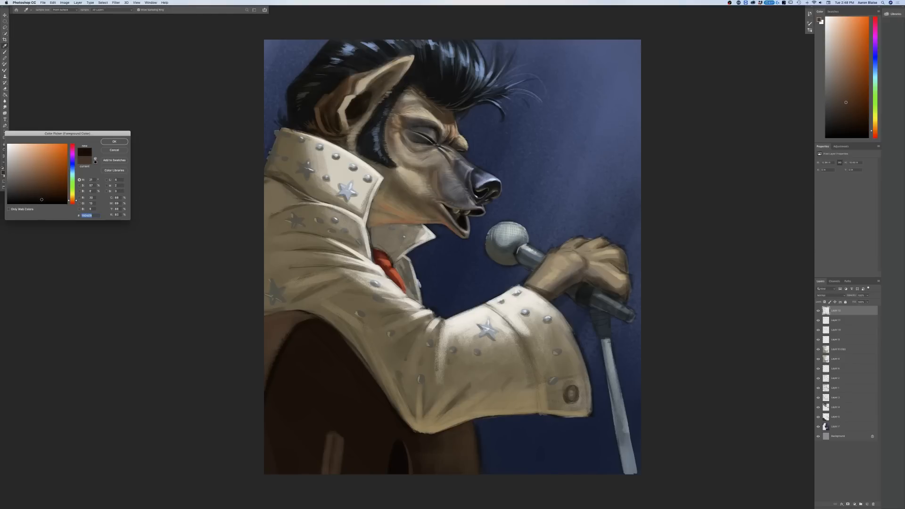
key(Return)
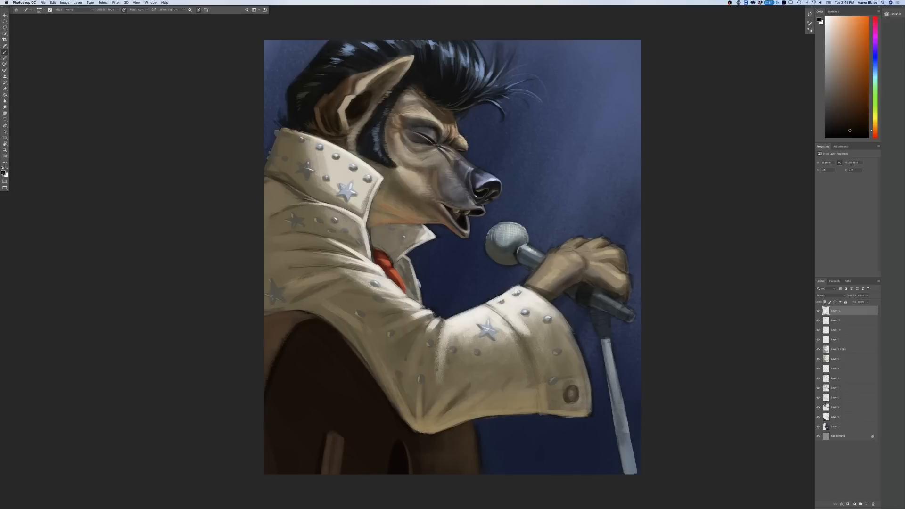
click(4, 173)
click(333, 441)
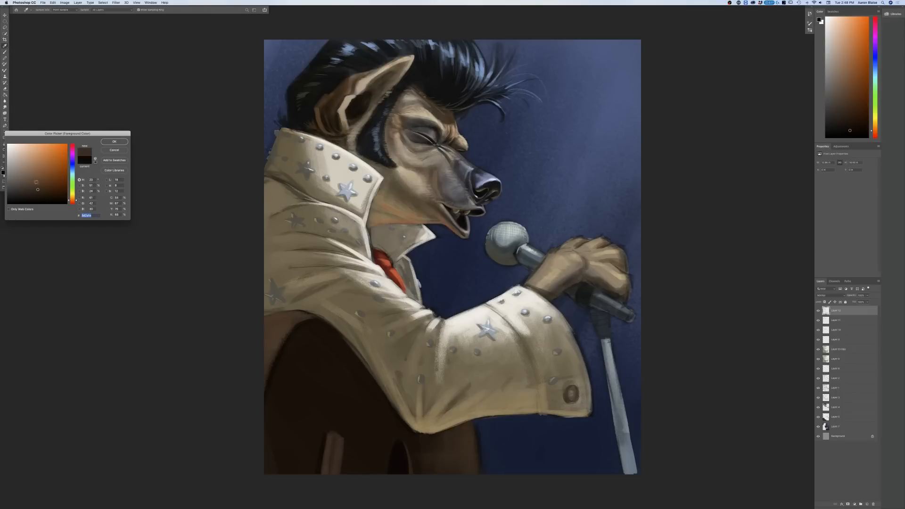
click(114, 141)
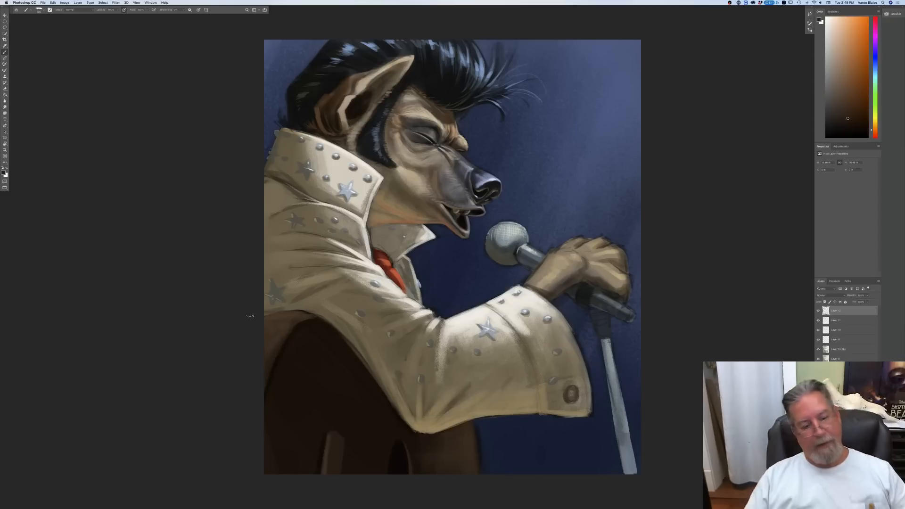
Step: Pick progressively lighter browns and brighten the band along the back edge of the dark shape below the jacket
click(4, 173)
click(35, 185)
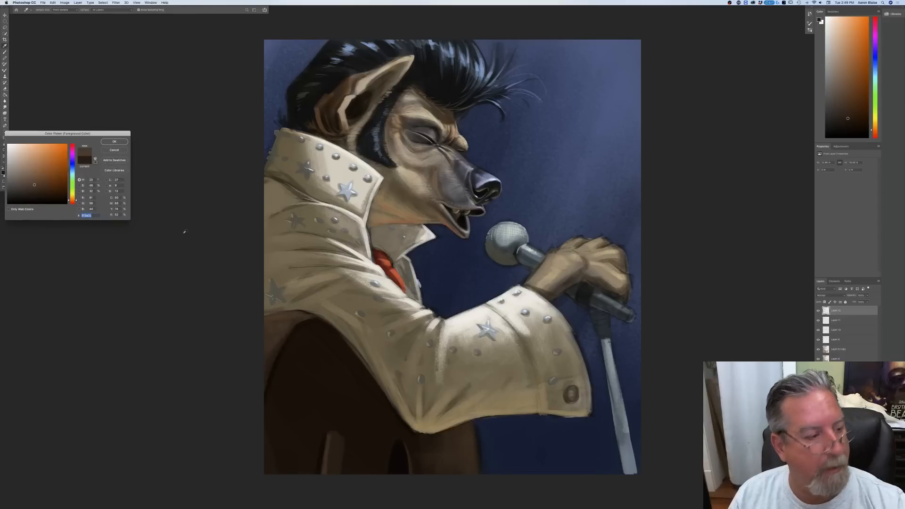
click(111, 142)
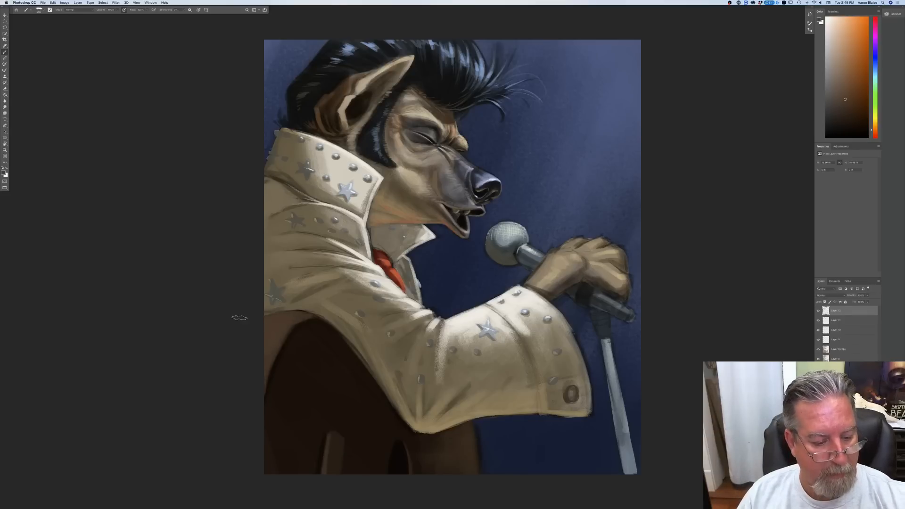
click(4, 172)
click(29, 174)
click(109, 142)
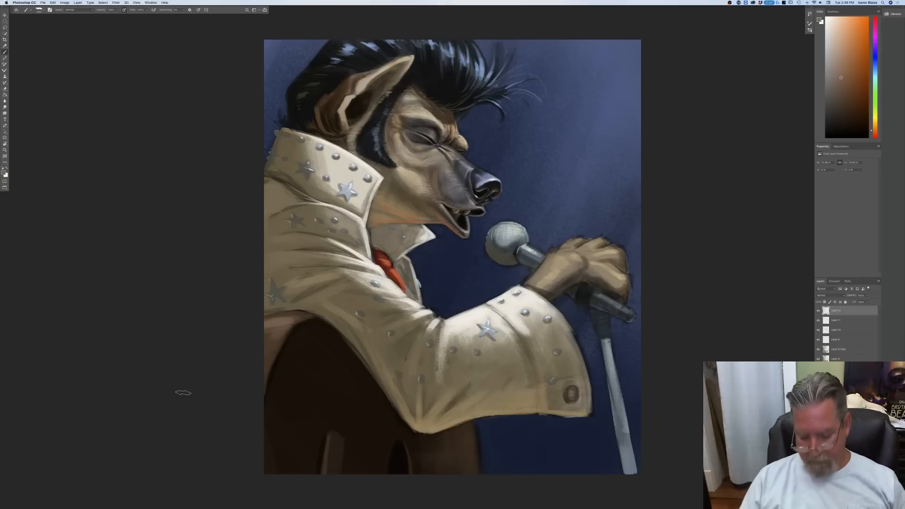
key(super+minus)
key(super+minus)
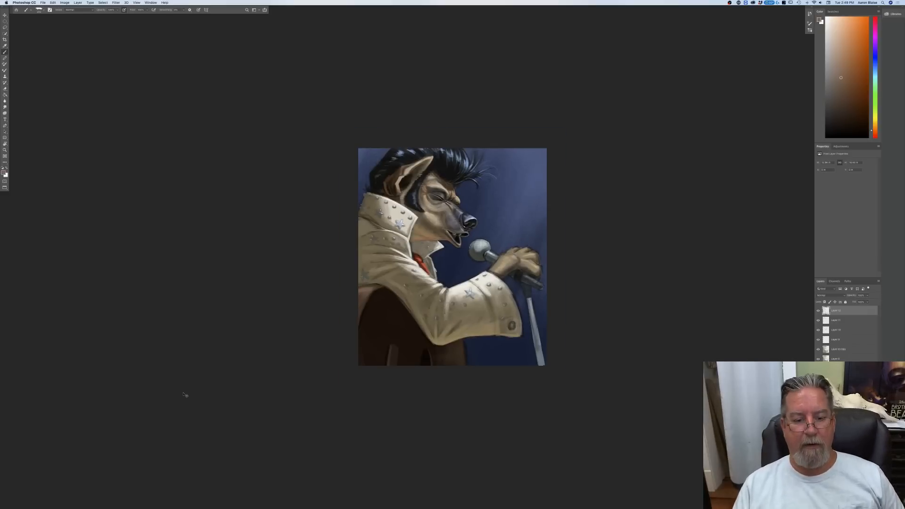
key(super+plus)
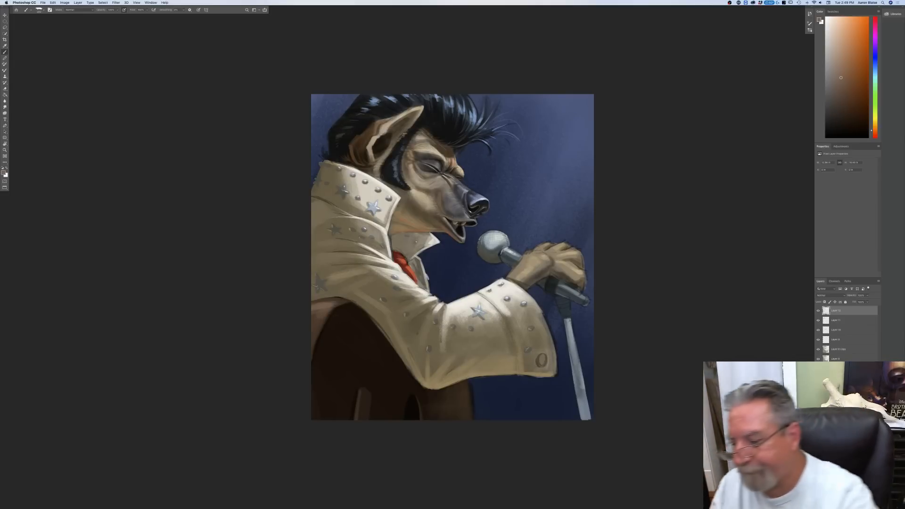
click(842, 378)
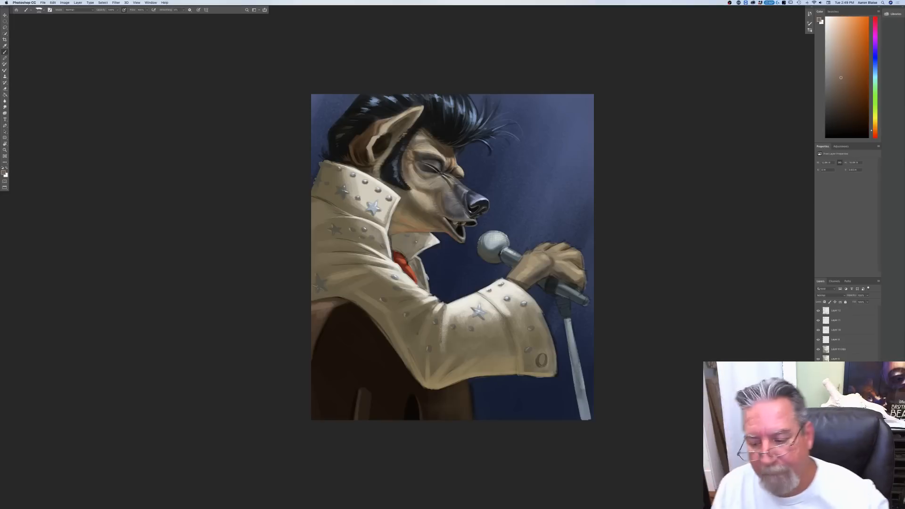
click(842, 387)
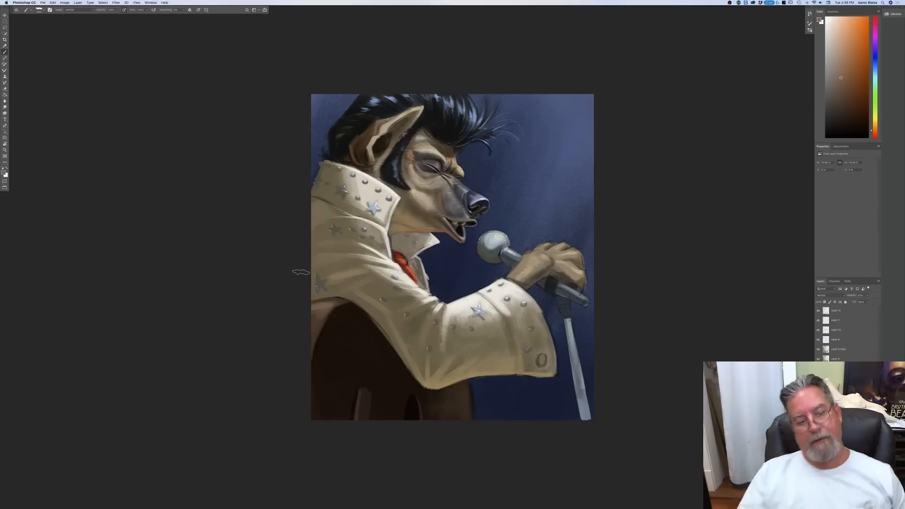
Step: Sample the cuff's cream, lighten it to near-white, and on the top layer highlight the cuff's upper edge and the seam below the collar
key(n)
click(487, 294)
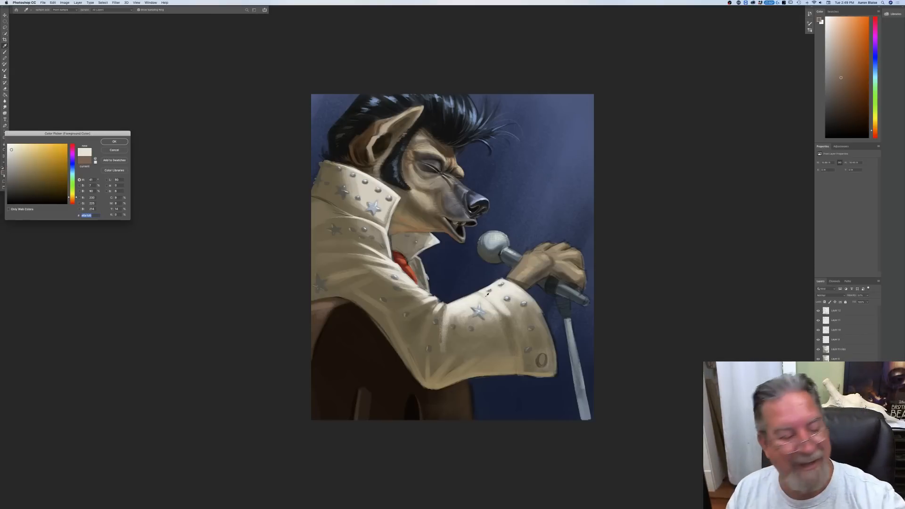
drag(10, 149, 9, 146)
click(113, 142)
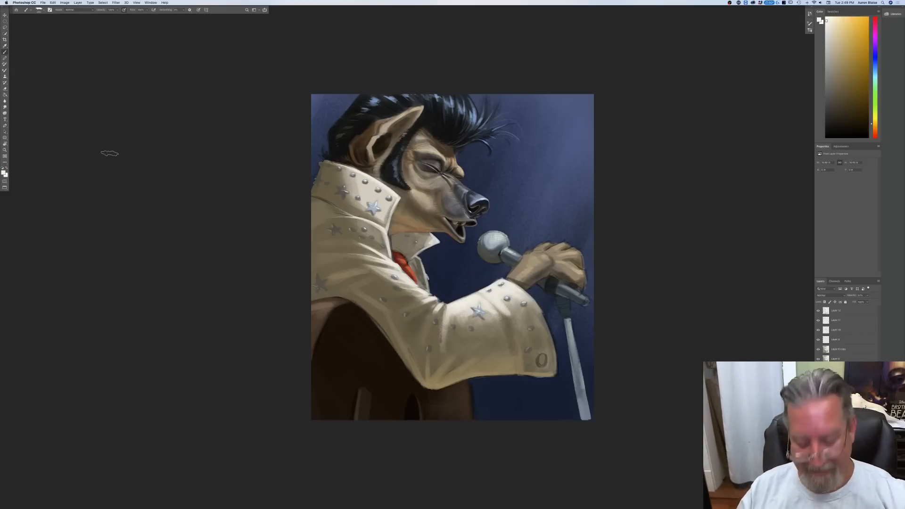
key(super+equal)
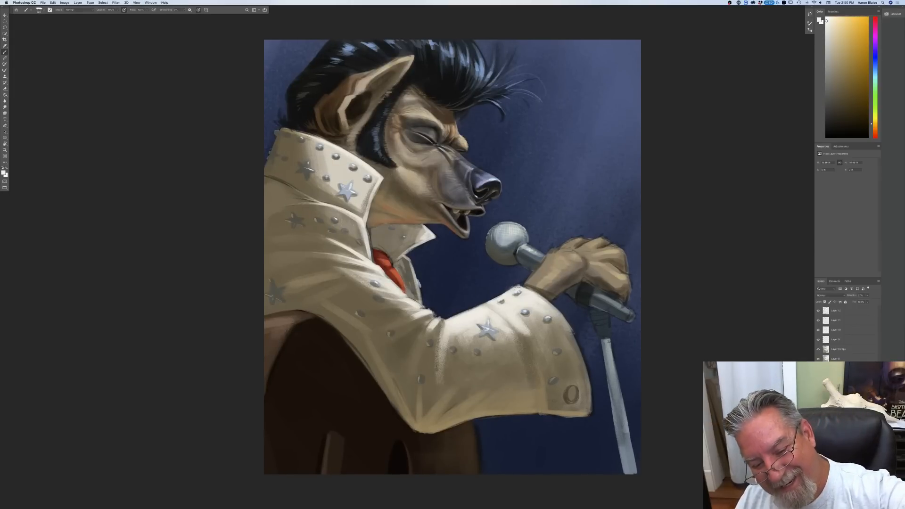
click(840, 312)
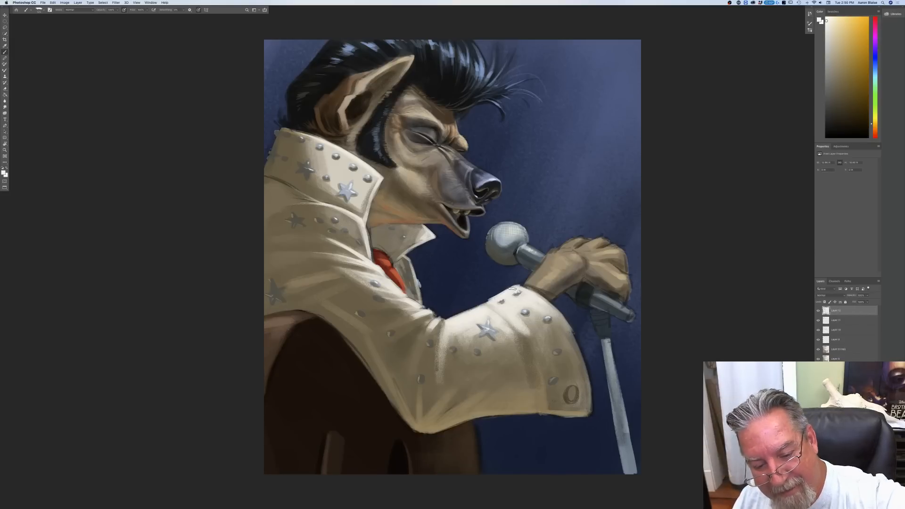
drag(513, 288, 488, 302)
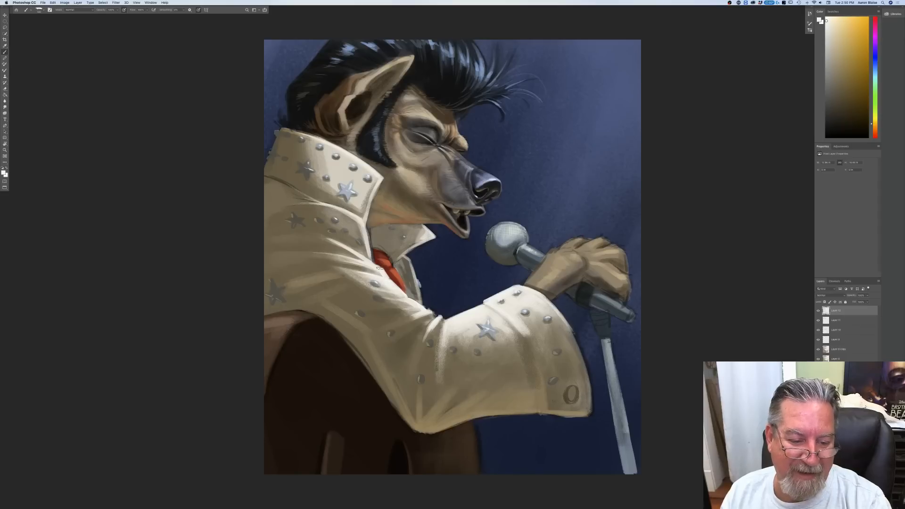
mouse_move(346, 212)
mouse_down()
mouse_move(362, 220)
mouse_move(327, 207)
mouse_up()
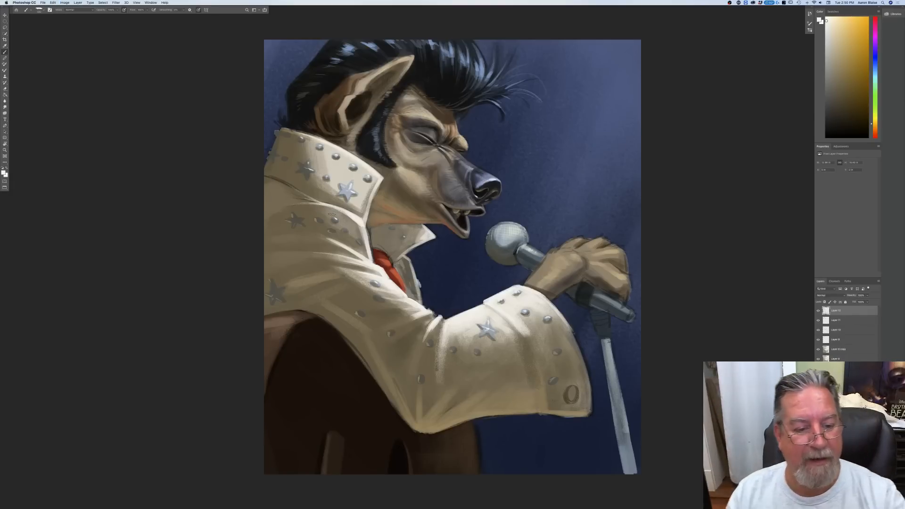
drag(331, 205, 352, 215)
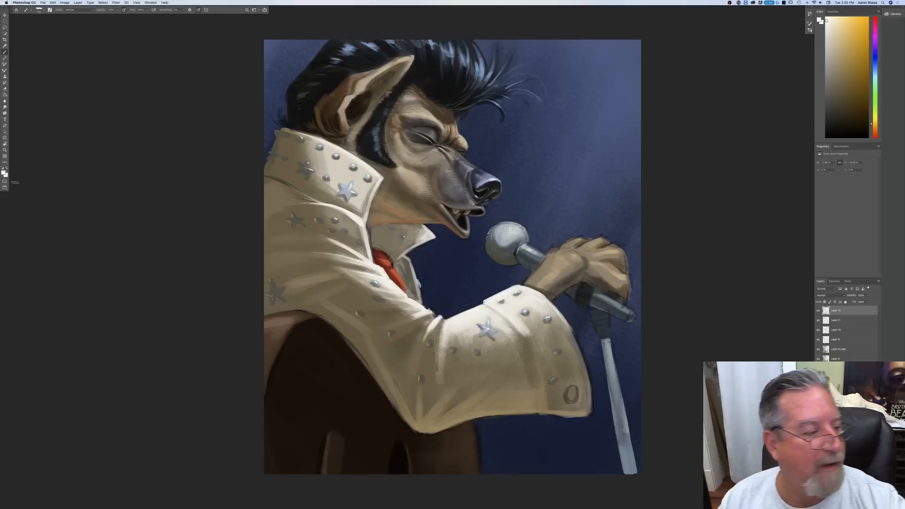
Step: Sample a mid tan from the shoulder and paint it over the jacket fold just below the back of the collar
click(4, 173)
click(279, 194)
click(23, 167)
key(Return)
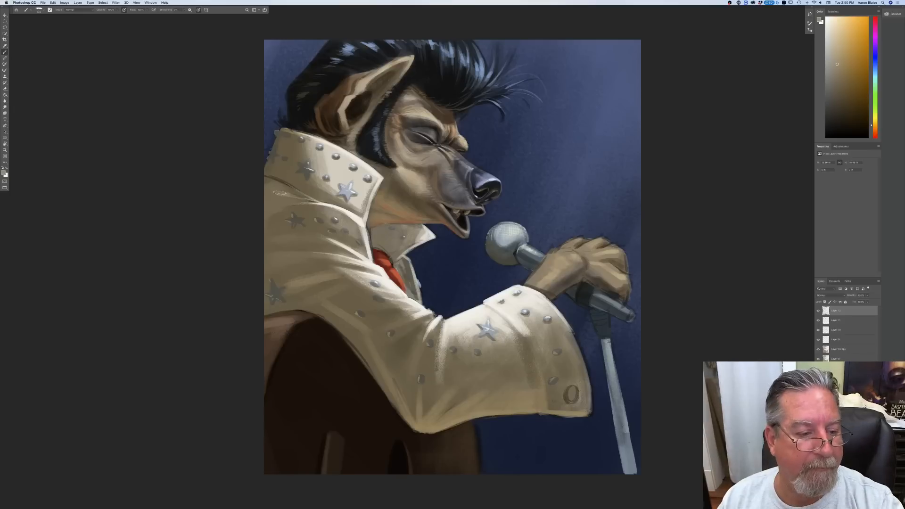
drag(265, 176, 288, 189)
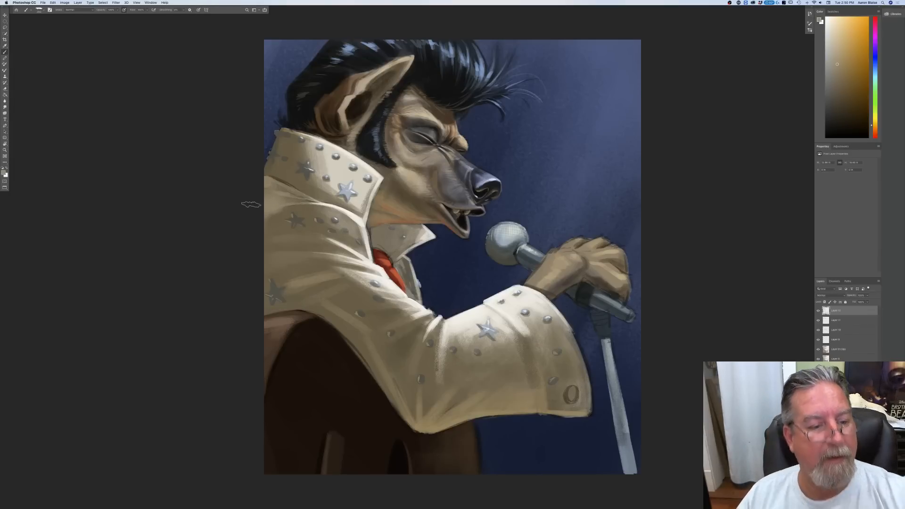
Step: Sample a darker olive brown from the shoulder's shadow to deepen the shading on the jacket's shoulder and sleeve
click(3, 173)
click(286, 208)
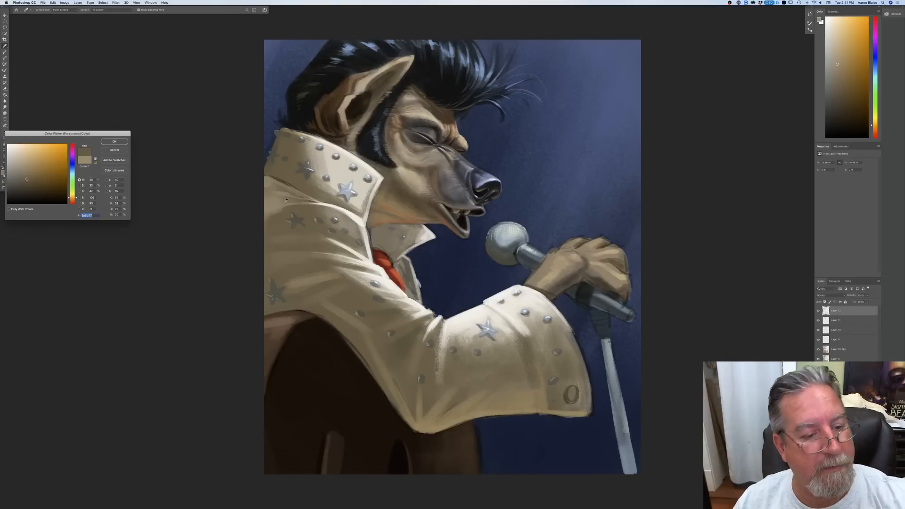
key(Return)
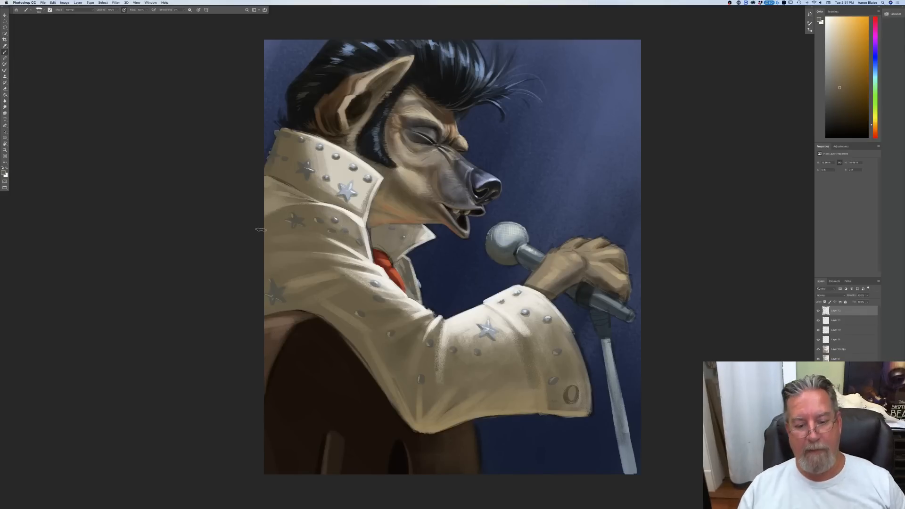
click(4, 172)
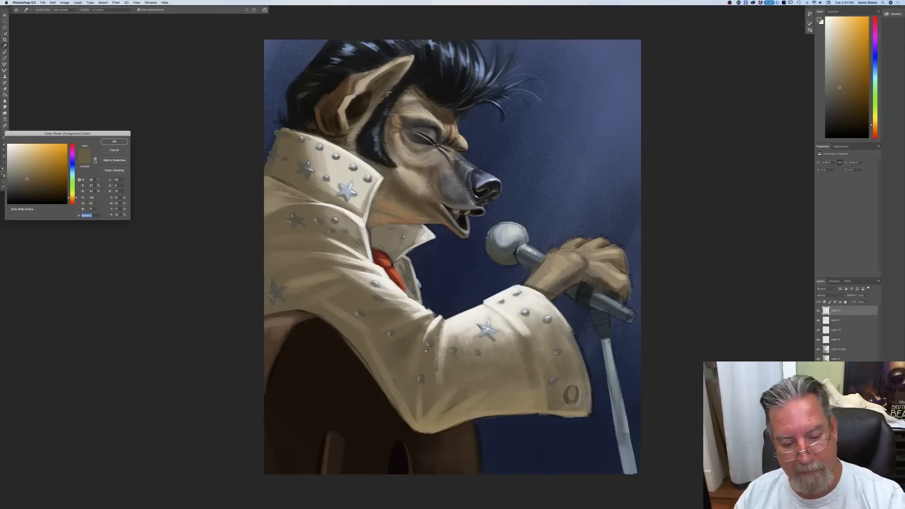
click(118, 143)
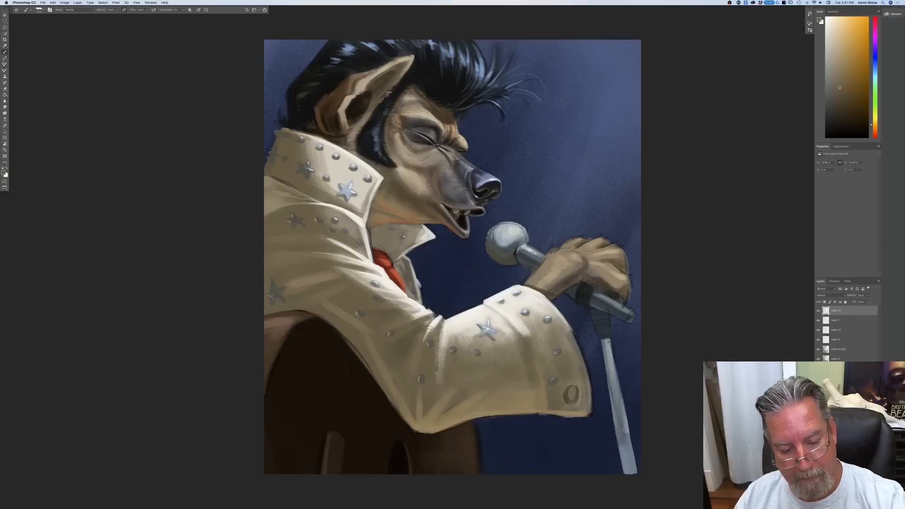
Step: Shade the sleeve with tan sampled below the collar and darker brown sampled near the elbow, softening the light rim along its underside
click(4, 172)
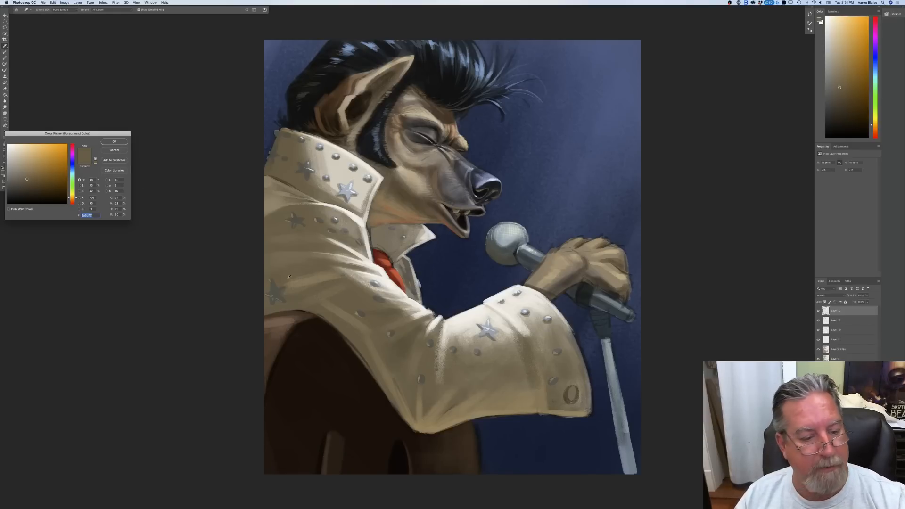
click(268, 182)
click(123, 143)
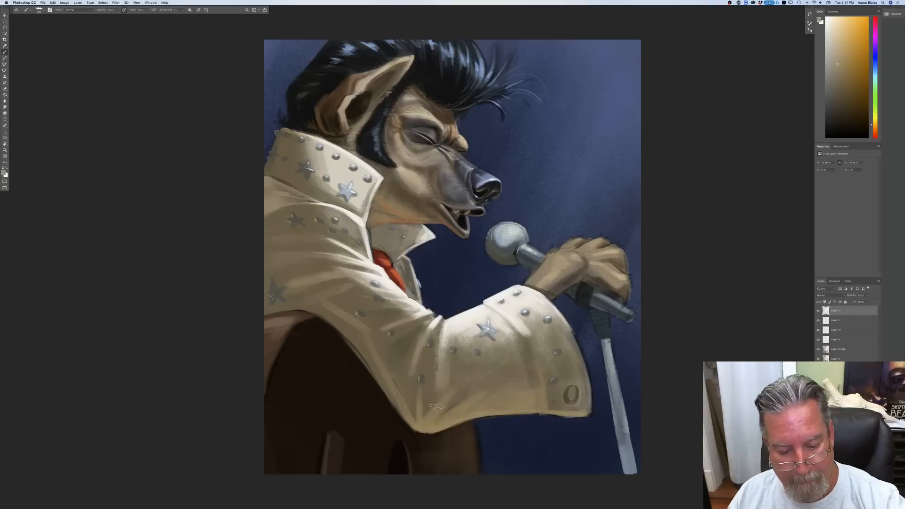
click(4, 172)
click(430, 391)
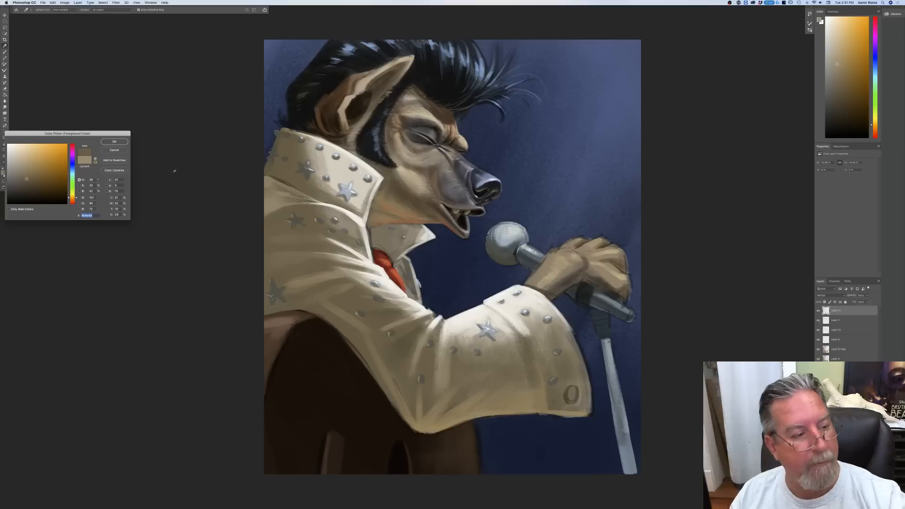
click(126, 142)
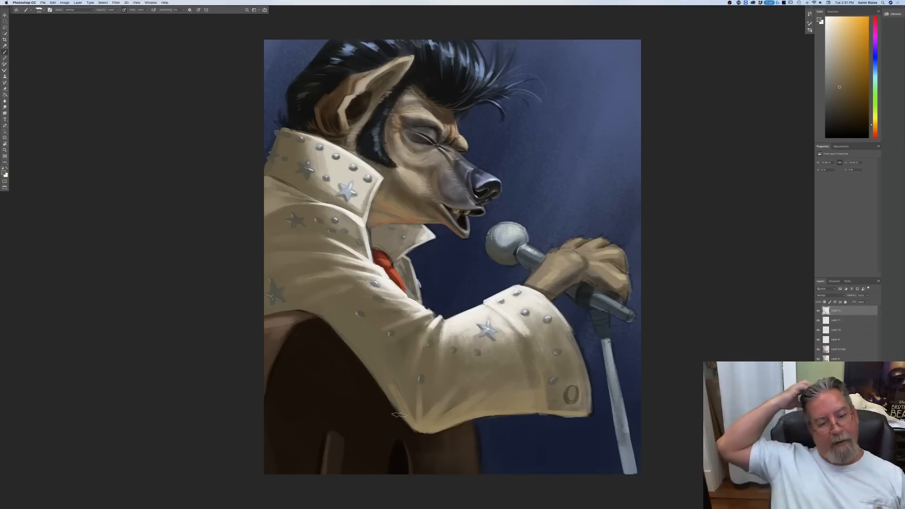
Step: Pick a darker brown and deepen the sleeve's underside edge down to the elbow
click(4, 173)
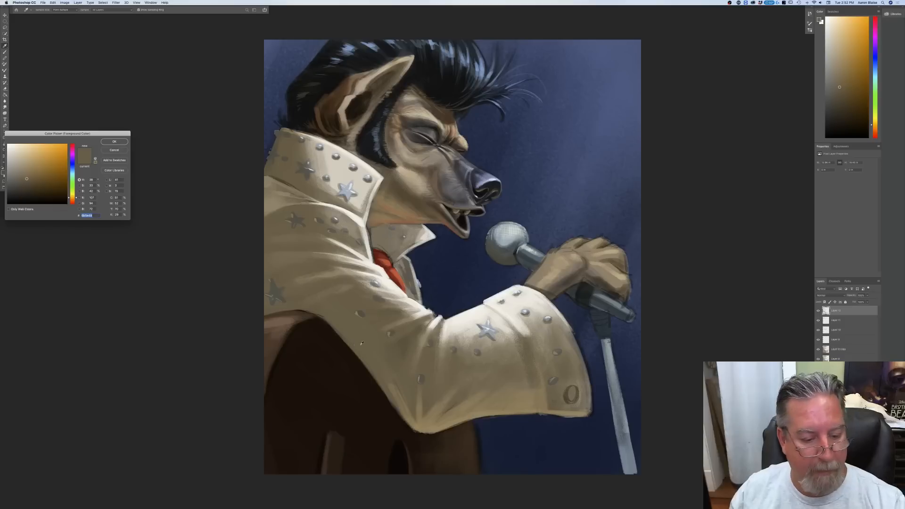
click(31, 186)
click(115, 142)
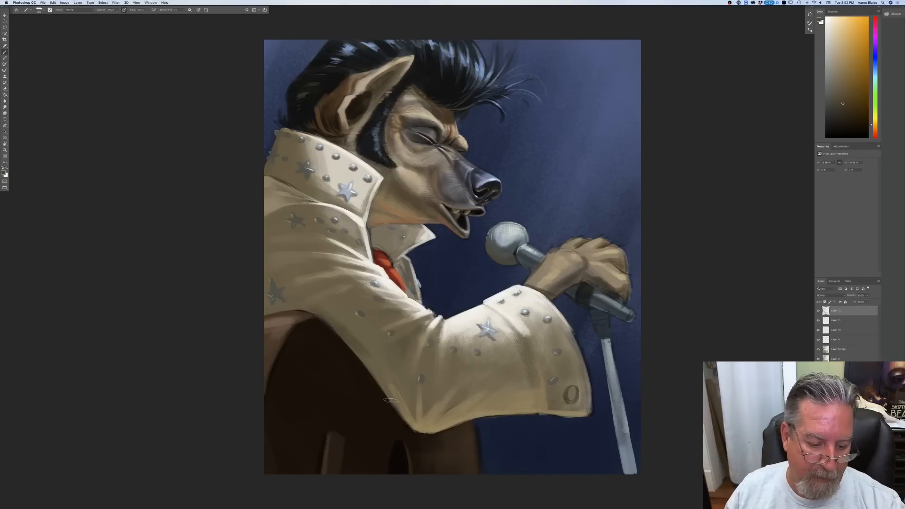
drag(377, 374, 416, 433)
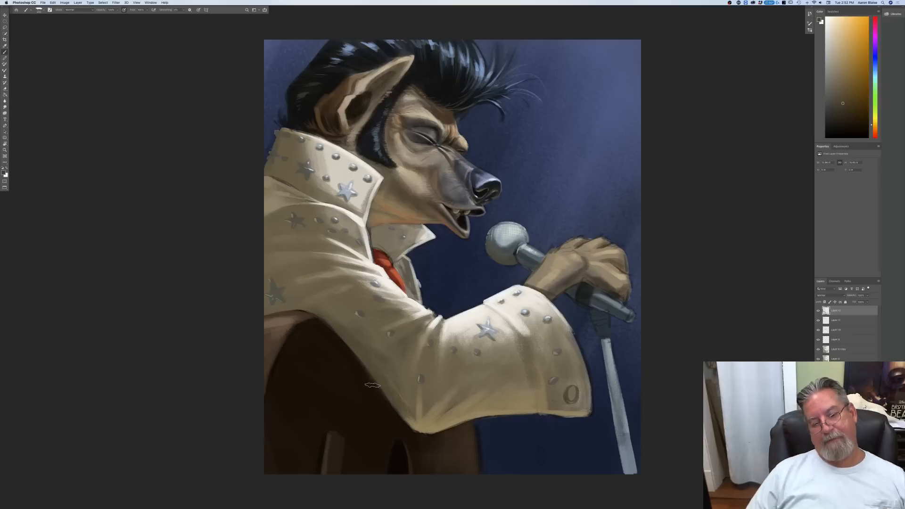
Step: Switch to the brush preset beside the current one and check its detailed brush settings
click(40, 9)
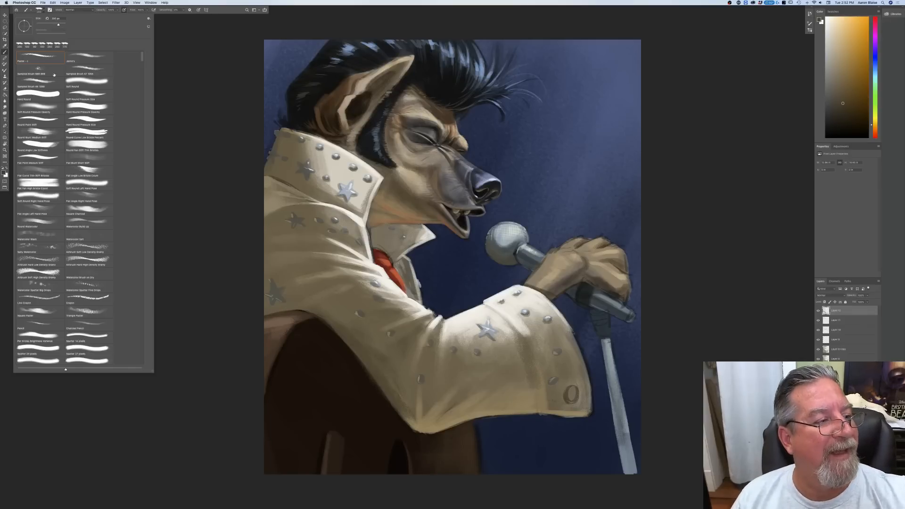
click(83, 57)
click(215, 208)
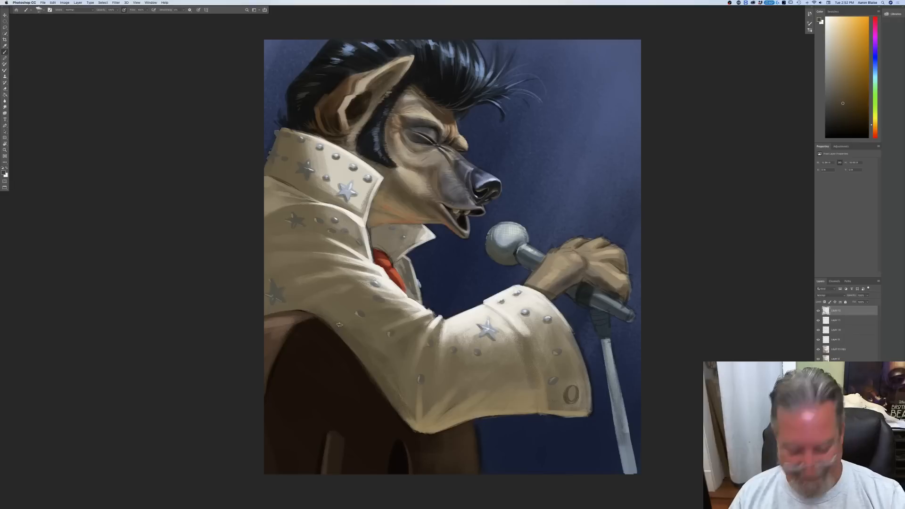
click(39, 10)
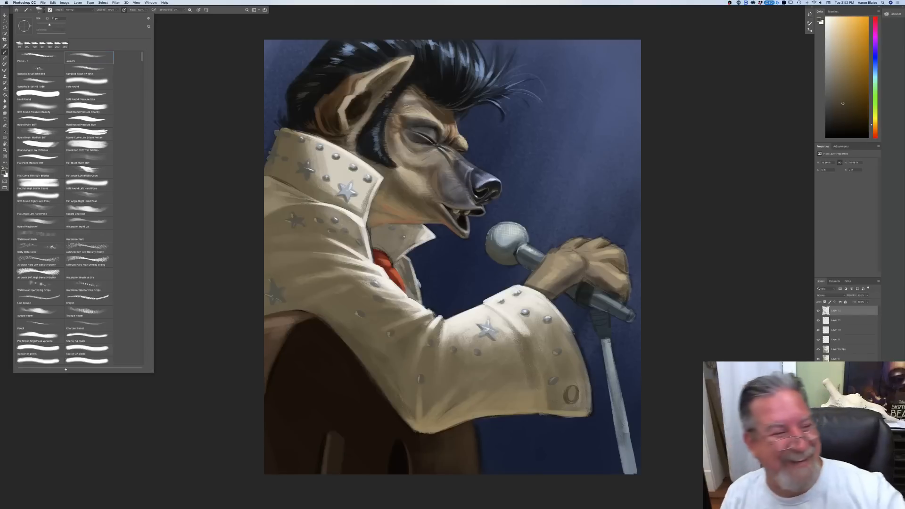
click(177, 105)
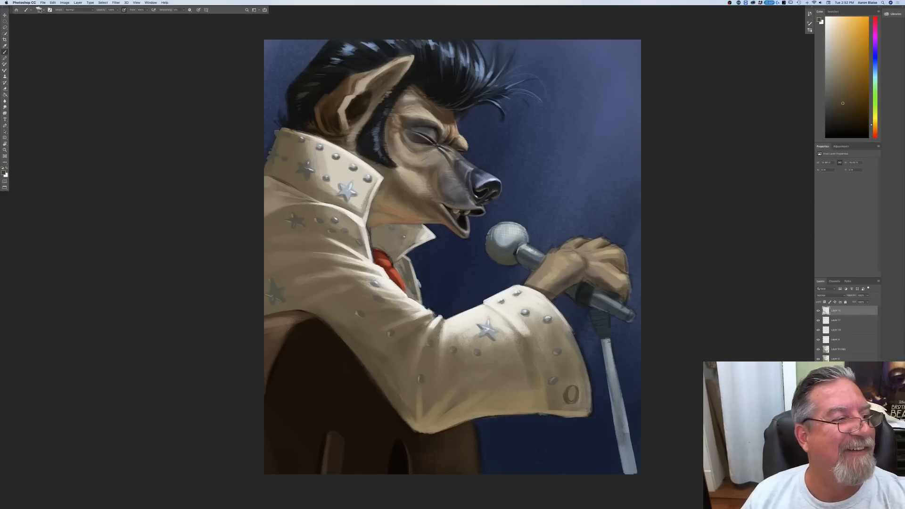
click(39, 10)
click(50, 10)
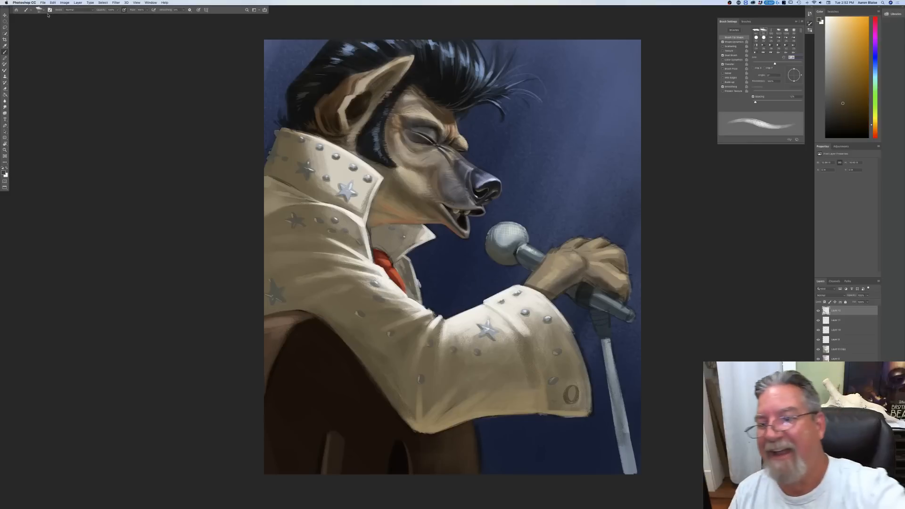
click(719, 20)
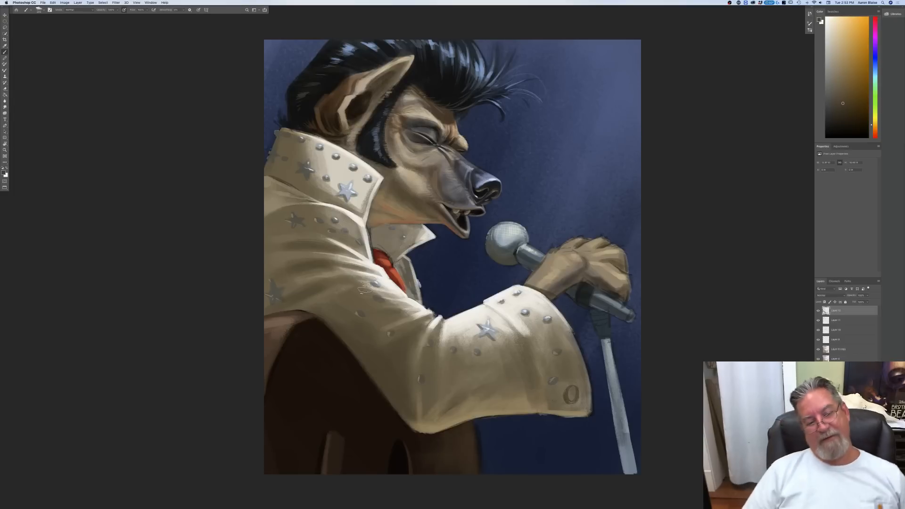
scroll(364, 289, down, 5)
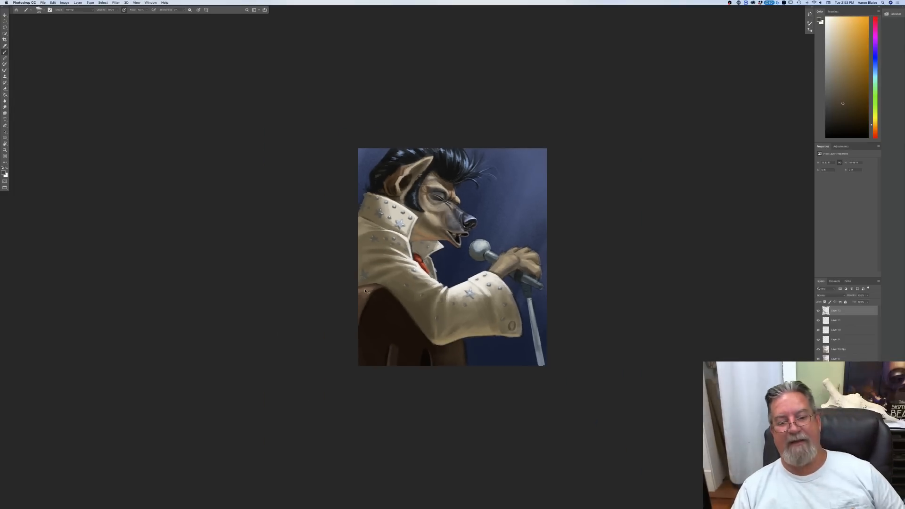
key(super+plus)
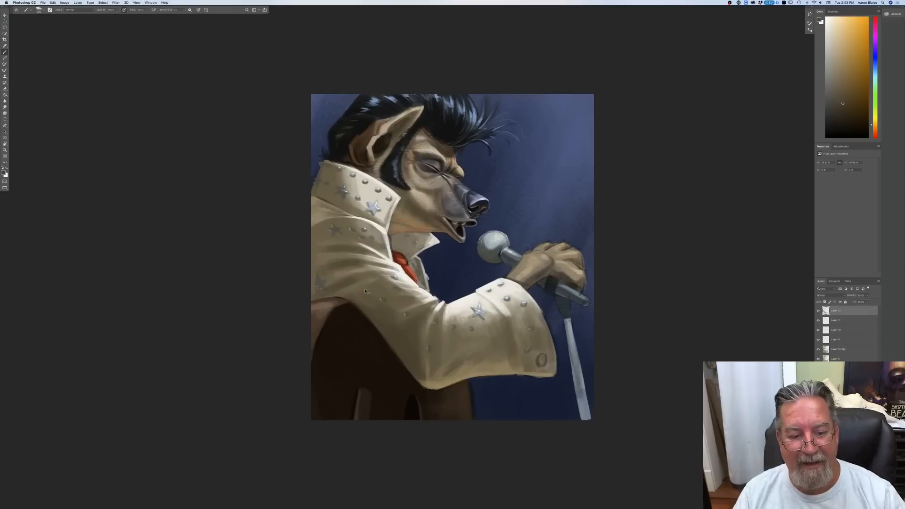
key(super+minus)
key(super+plus)
key(super+plus)
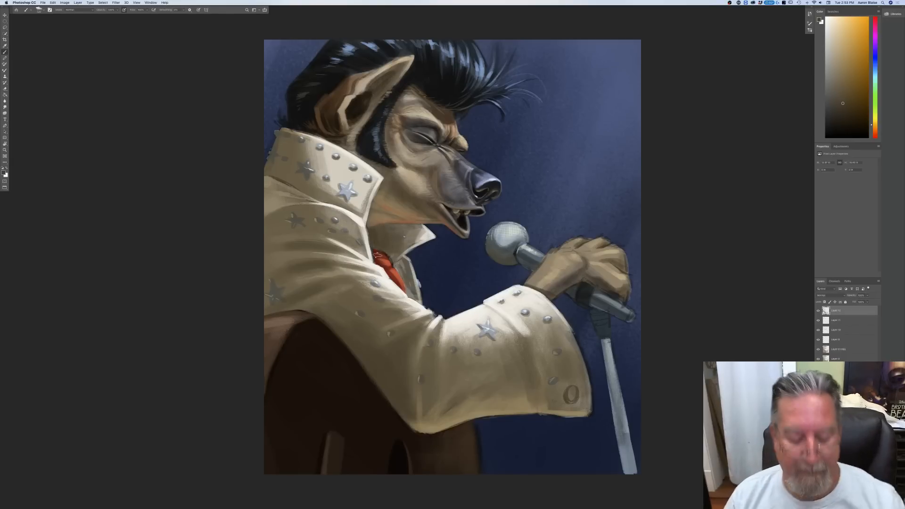
Step: Sample the scarf's red, mute it for the painting colour, and switch to the neighbouring brush preset
key(super+equal)
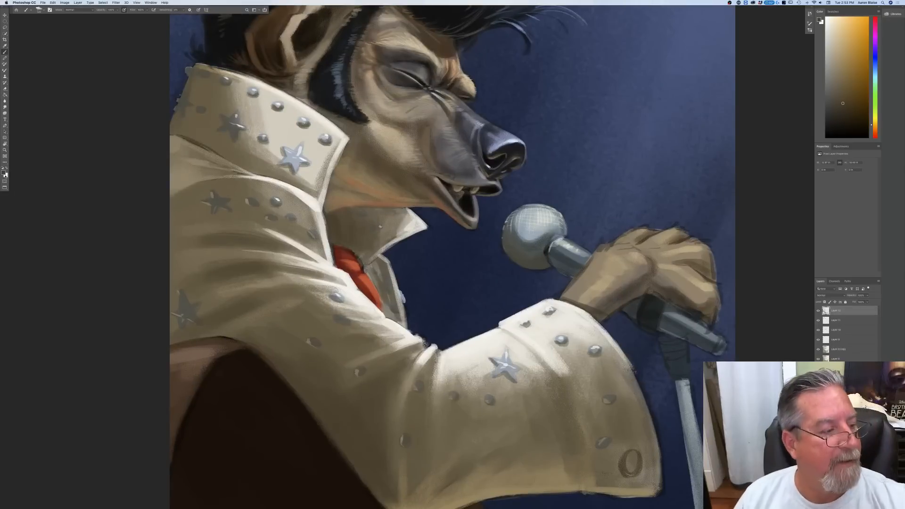
click(4, 173)
click(333, 249)
click(44, 164)
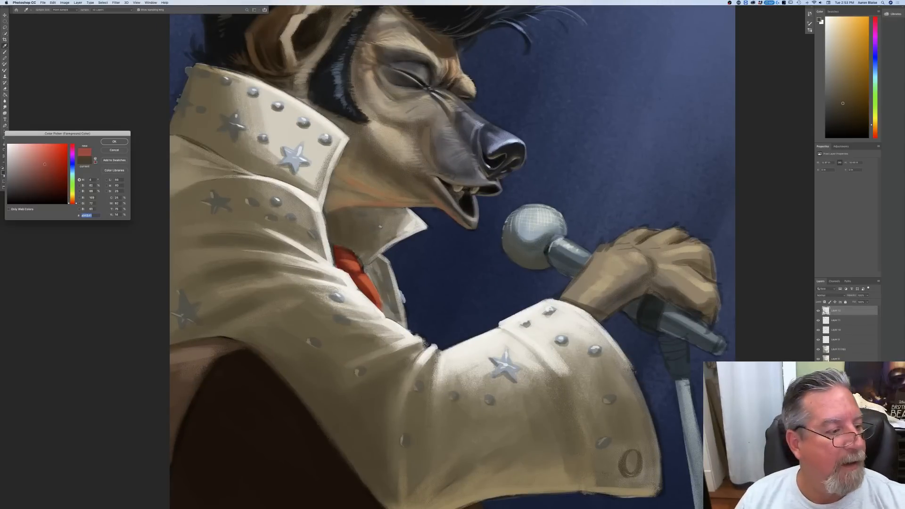
click(105, 143)
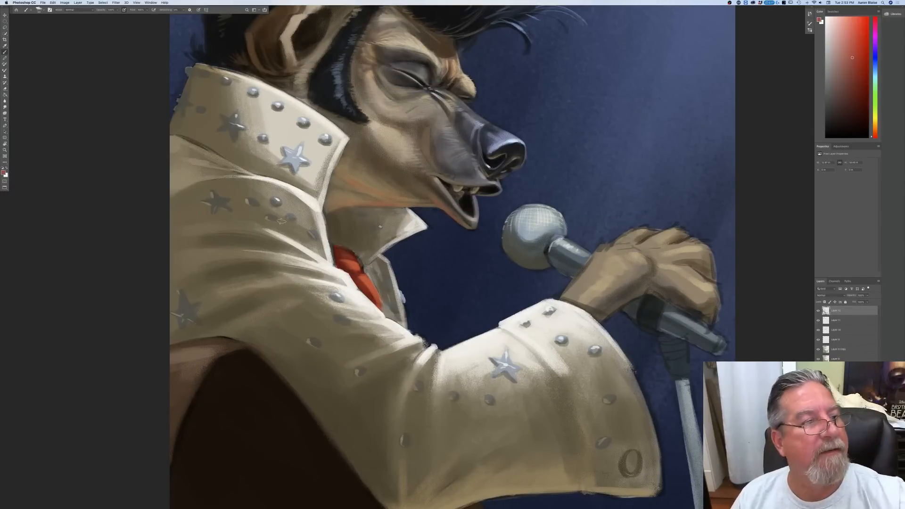
click(39, 9)
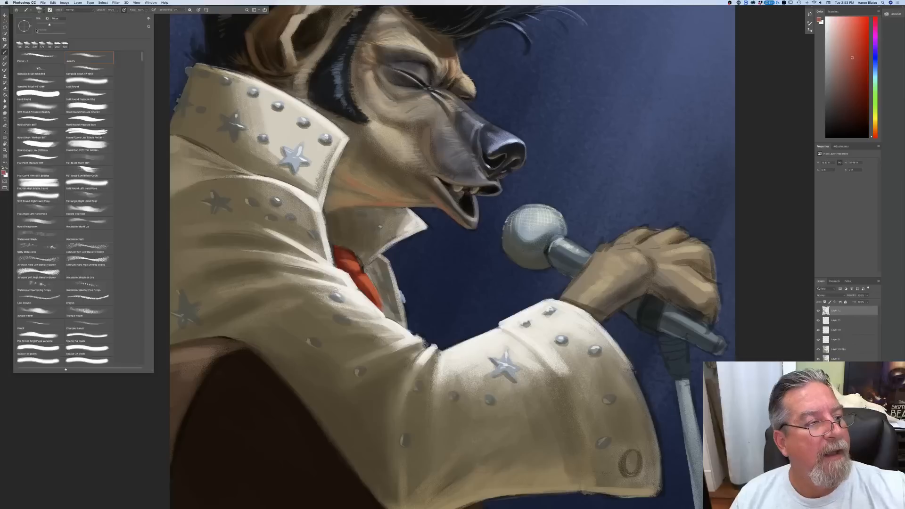
click(38, 57)
click(124, 402)
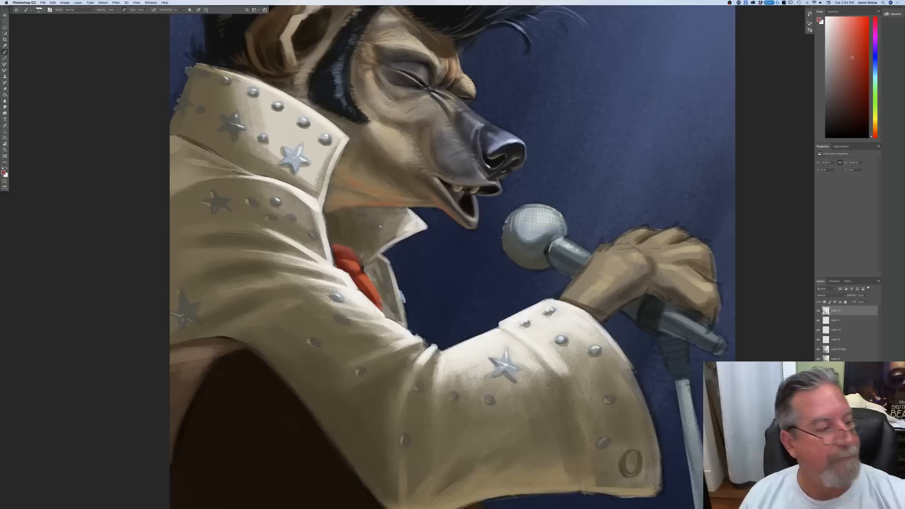
Step: Sample the orange-brown from the throat and paint warm reflected light on the neck just above the jacket's opening
click(4, 173)
click(361, 202)
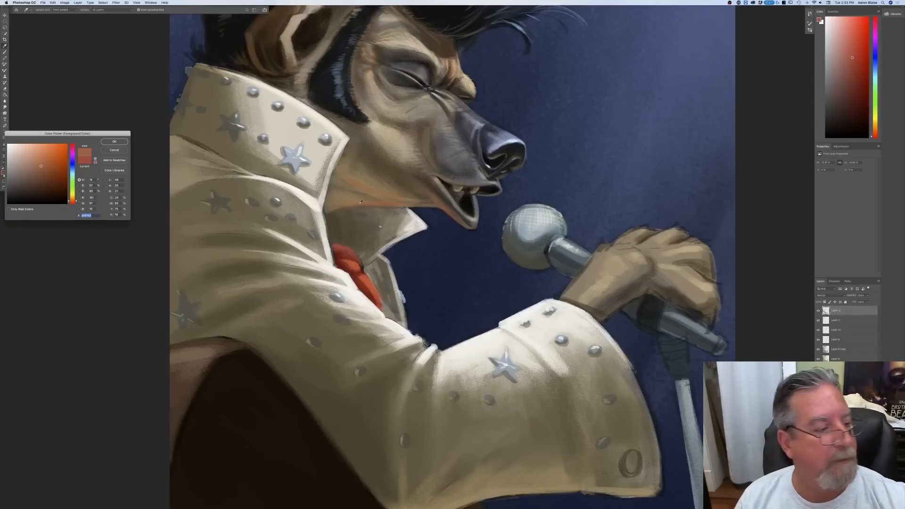
click(114, 142)
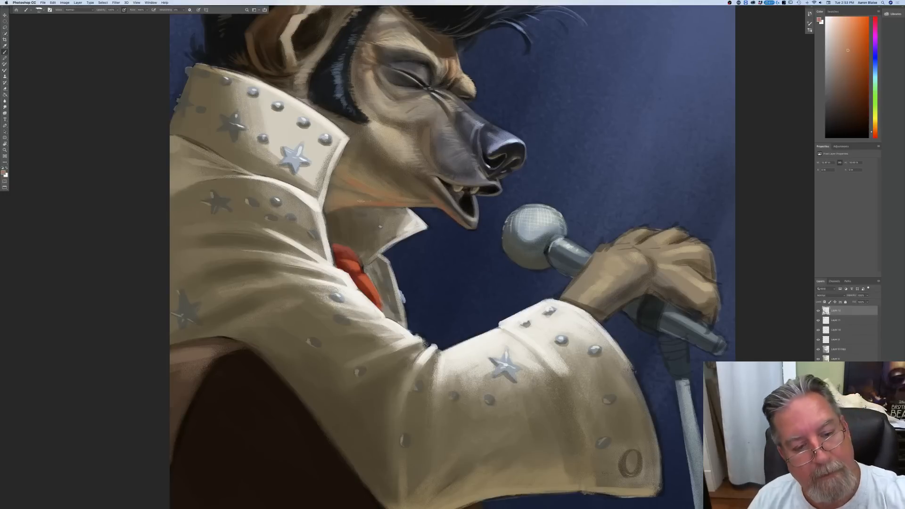
mouse_move(339, 208)
mouse_down()
mouse_move(330, 211)
mouse_move(349, 204)
mouse_up()
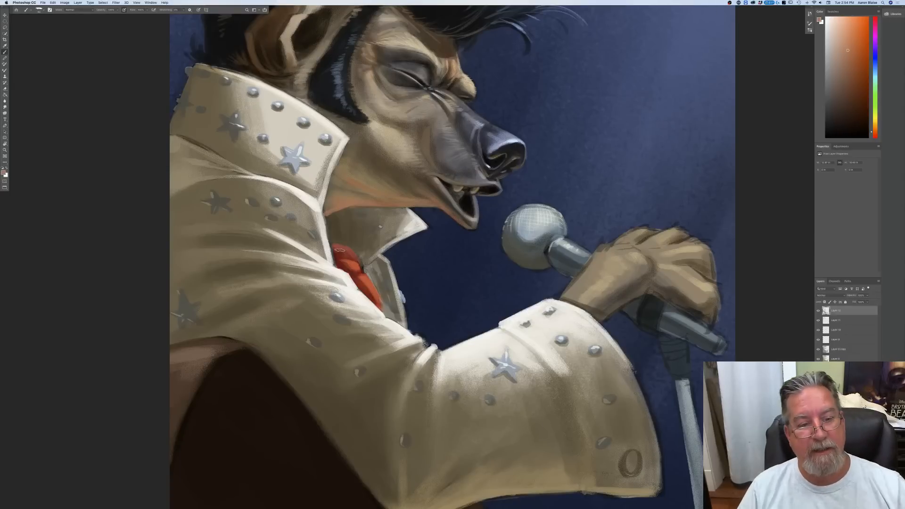
Step: Sample a pale cream from the jacket's upper shoulder and lighten the front of the collar around its large star
click(3, 173)
click(227, 170)
click(115, 142)
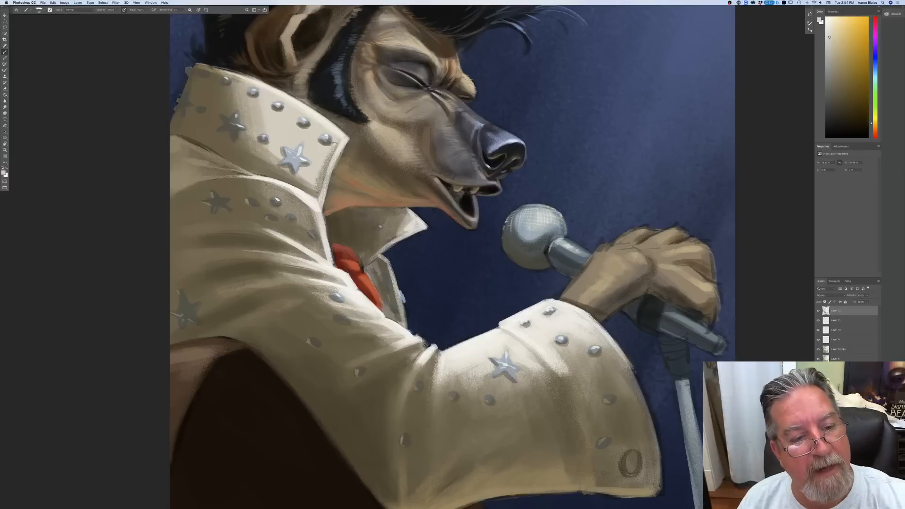
mouse_move(328, 153)
mouse_down()
mouse_move(318, 188)
mouse_move(289, 176)
mouse_up()
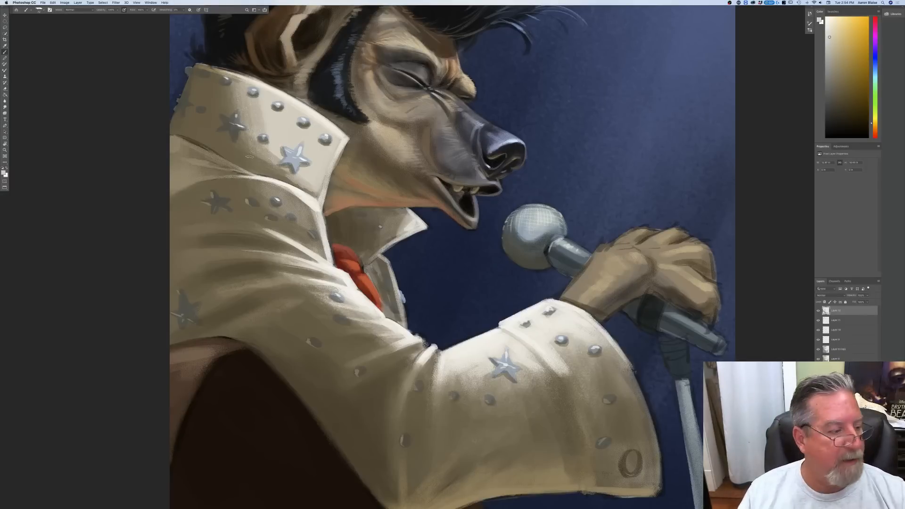
Step: Pick a mid olive gray and repaint the shaded studs and stars on the jacket's shoulder, sleeve, cuff and rear collar
click(5, 175)
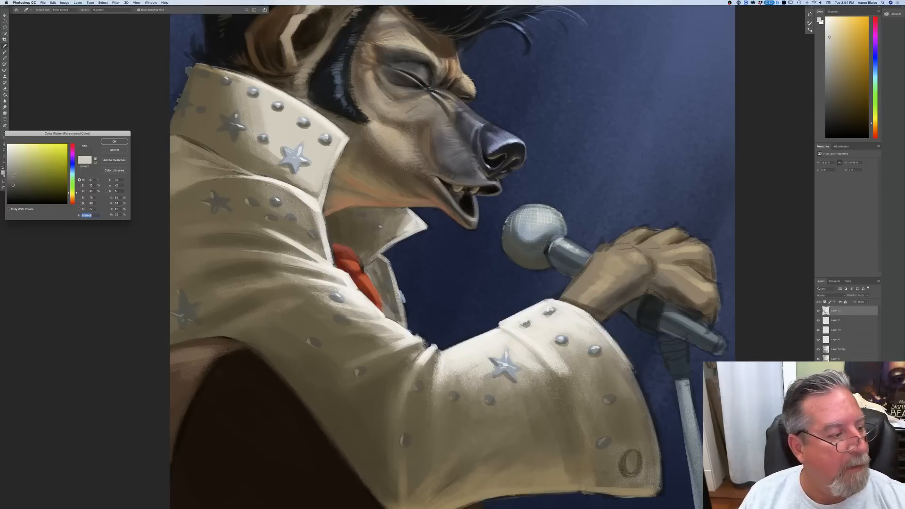
click(14, 175)
click(114, 142)
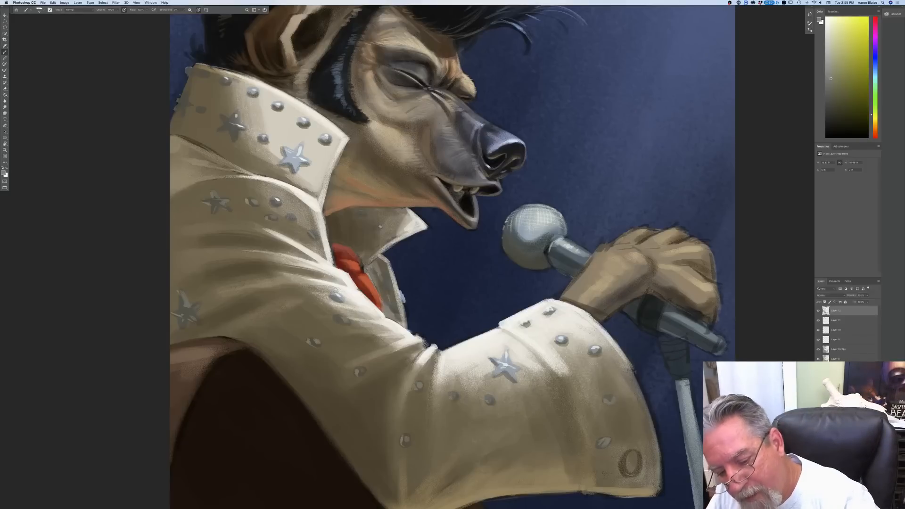
click(4, 173)
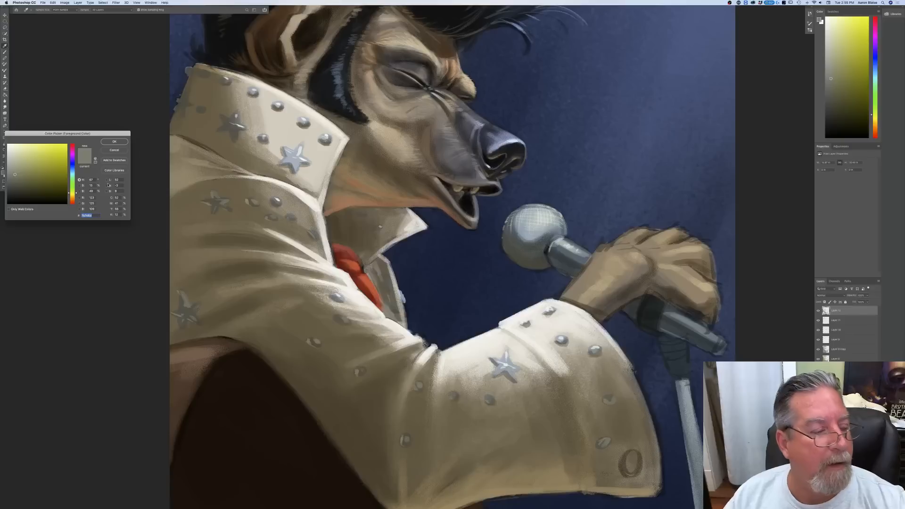
click(113, 143)
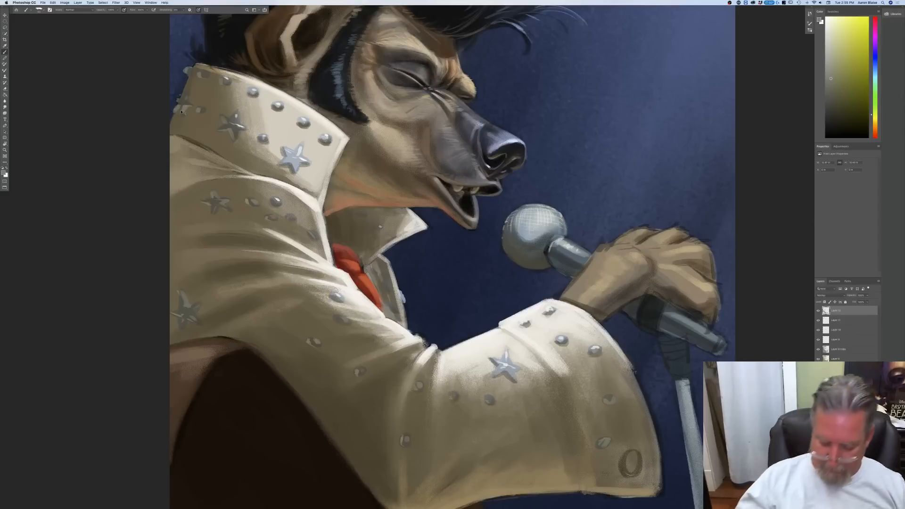
key(super+minus)
key(super+minus)
key(super+minus)
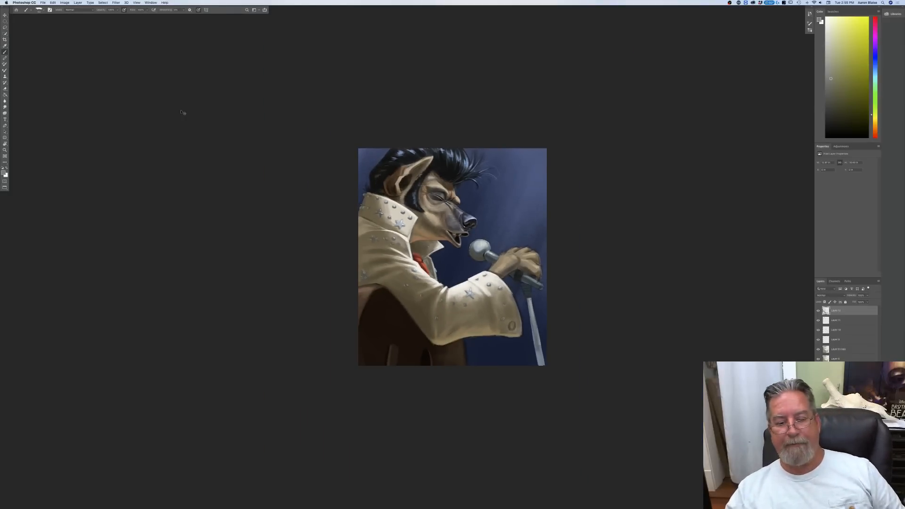
key(super+plus)
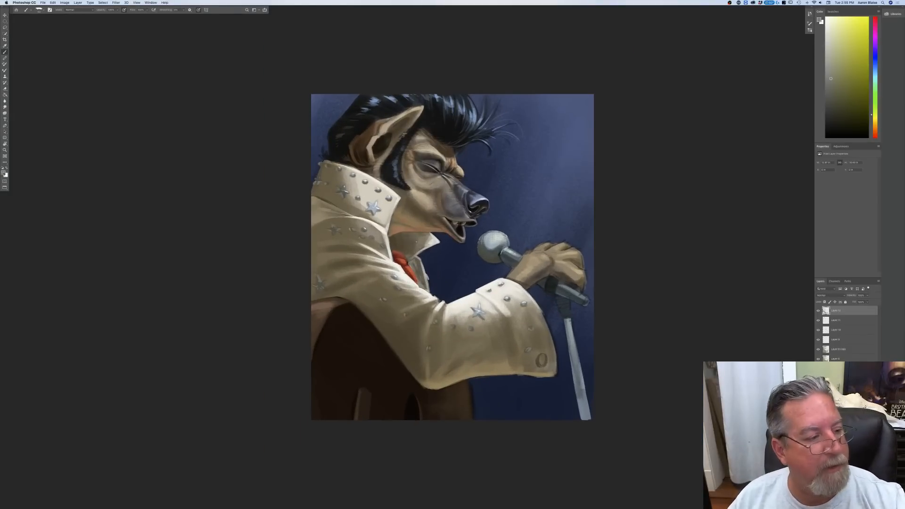
Step: Sample a light cream and a deeper tan from the cuff, and paint along the vertical seam of the cuff
click(4, 174)
click(503, 312)
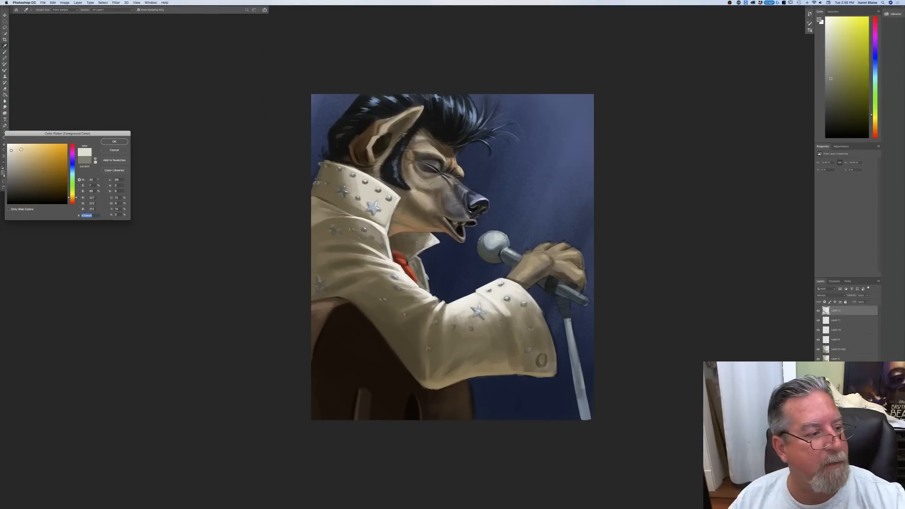
key(Return)
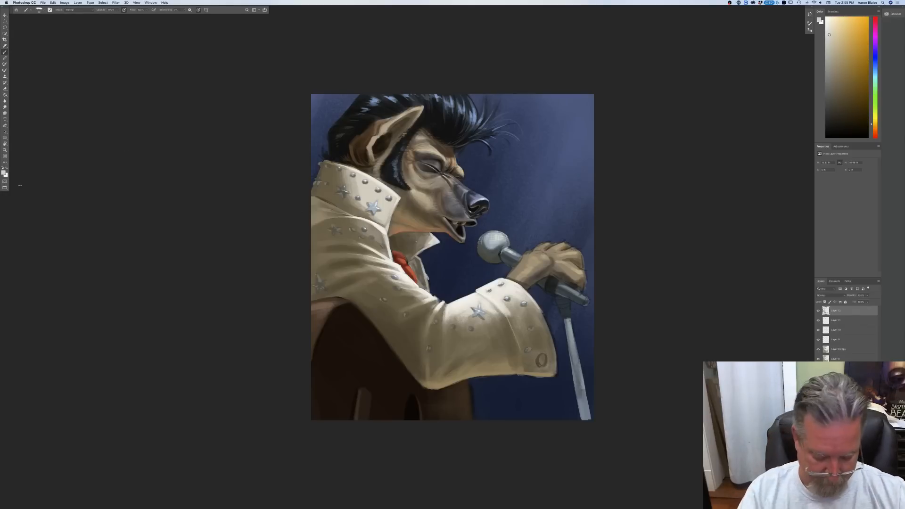
click(4, 174)
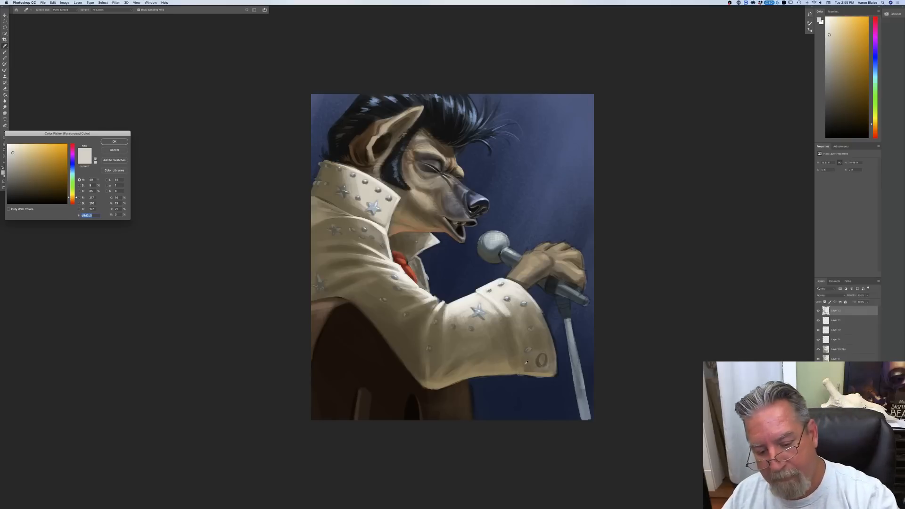
click(530, 370)
click(25, 164)
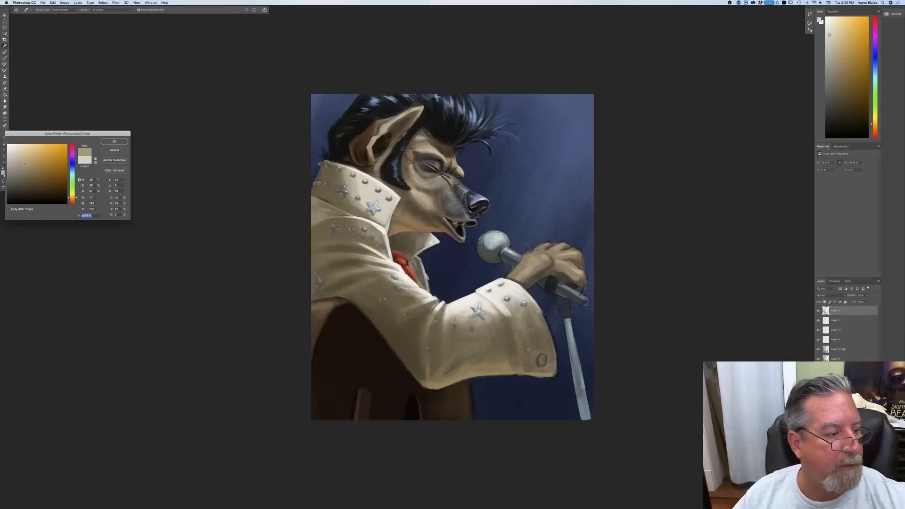
click(106, 143)
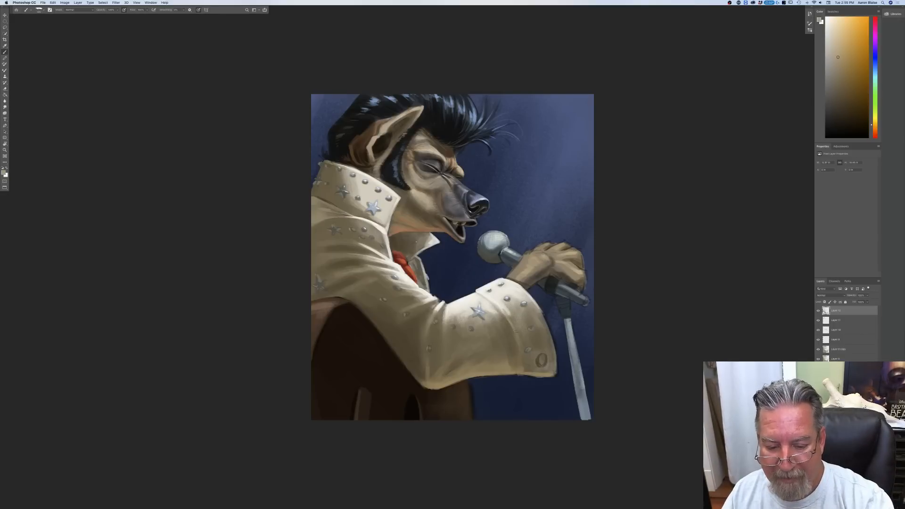
drag(515, 332, 523, 367)
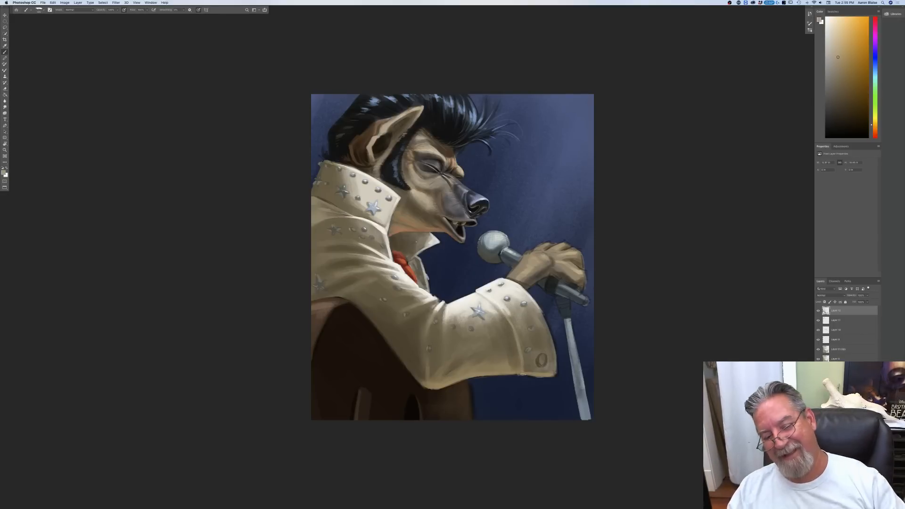
Step: Sample near-white from the sleeve's star area and a gray-tan near the cuff's studs, and refine the cuff's outer edge
click(3, 173)
click(482, 300)
click(114, 142)
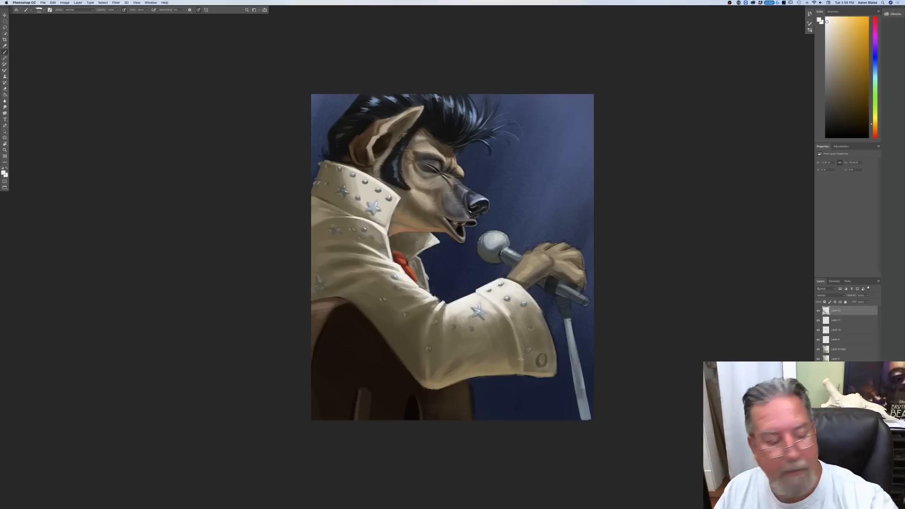
click(3, 173)
click(534, 304)
click(113, 143)
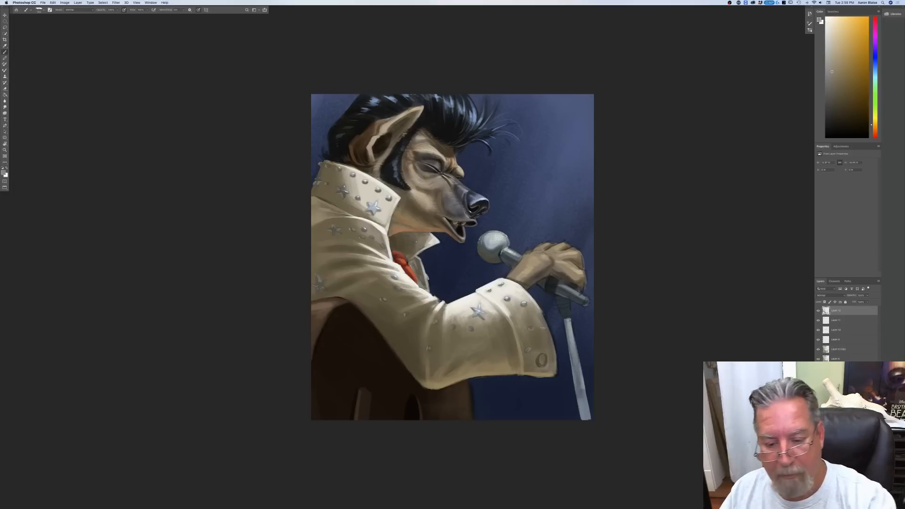
drag(542, 315, 556, 373)
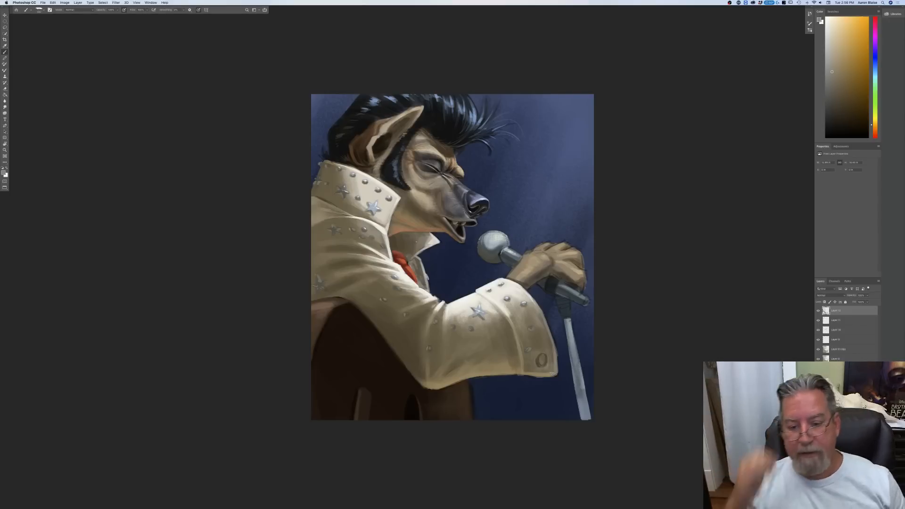
Step: Pick a light tan for the fur and paint short tufts along the wrist, knuckles and fingertips of the hand holding the microphone
key(super+equal)
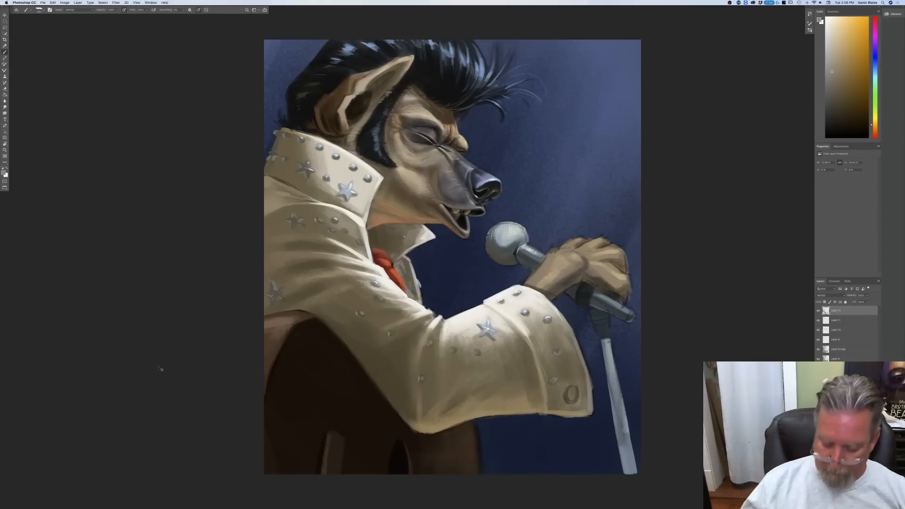
key(super+minus)
key(super+minus)
key(super+equal)
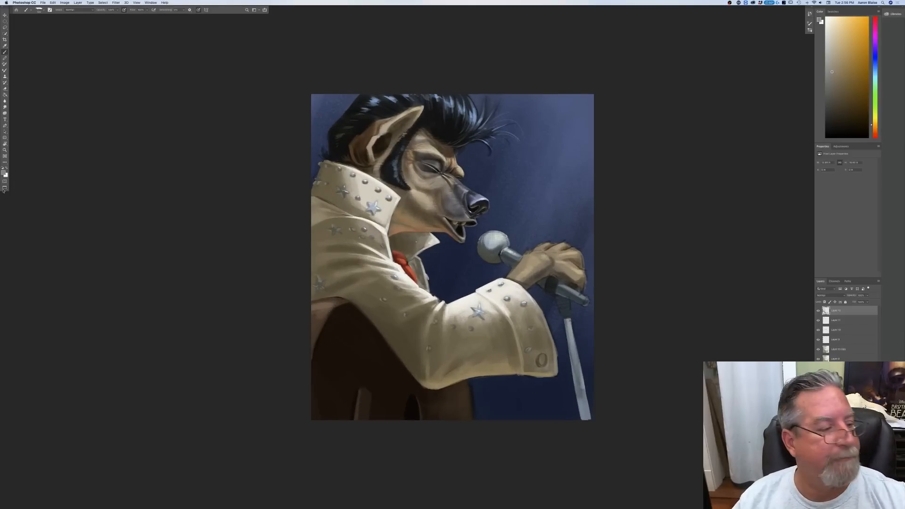
click(4, 172)
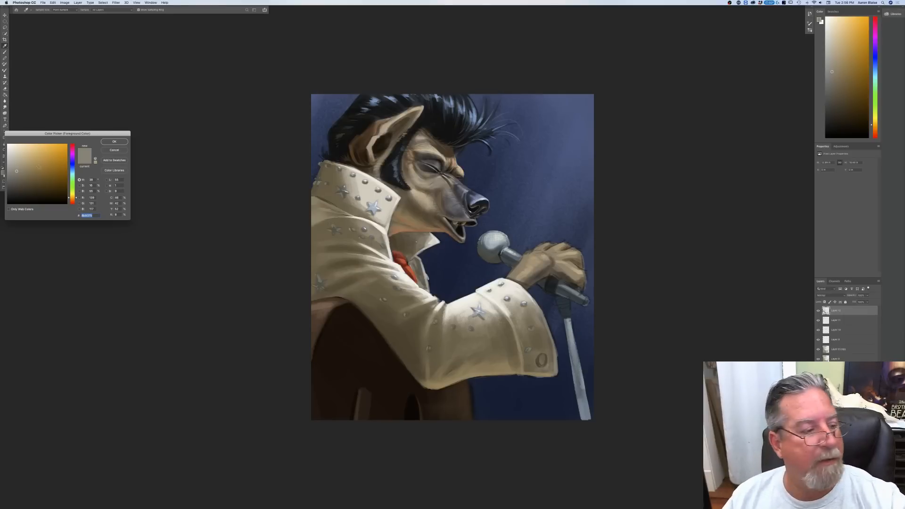
click(522, 262)
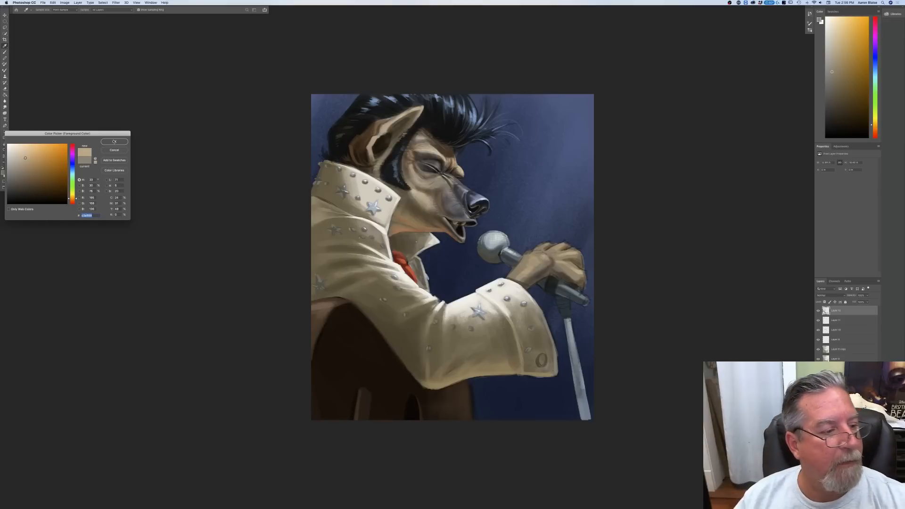
key(Return)
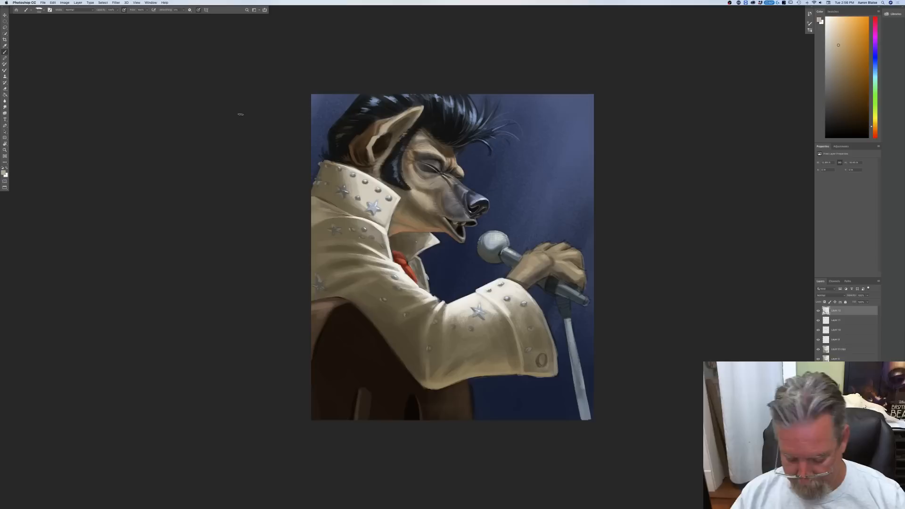
key(super+equal)
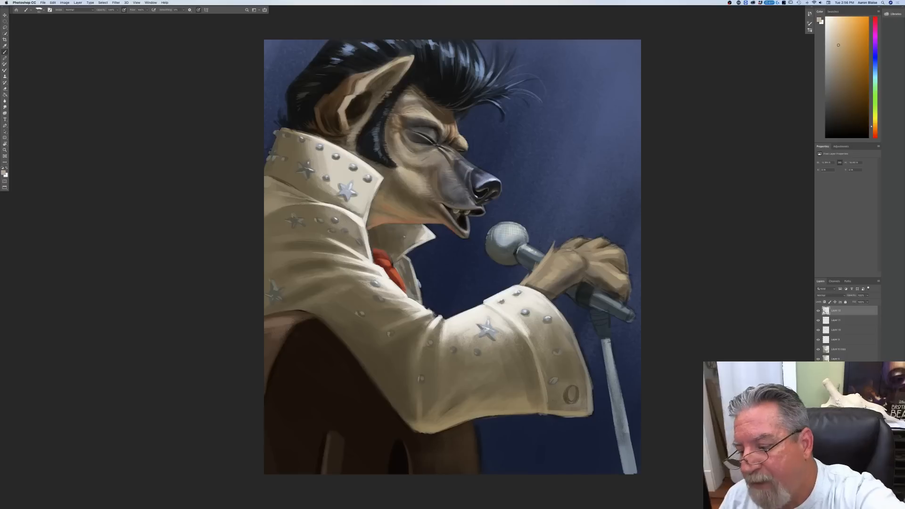
drag(554, 252, 570, 243)
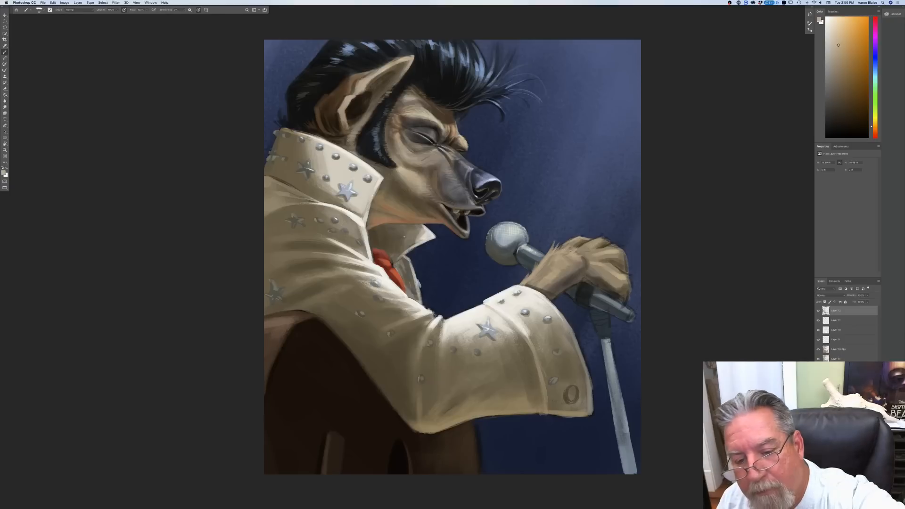
drag(569, 242, 558, 246)
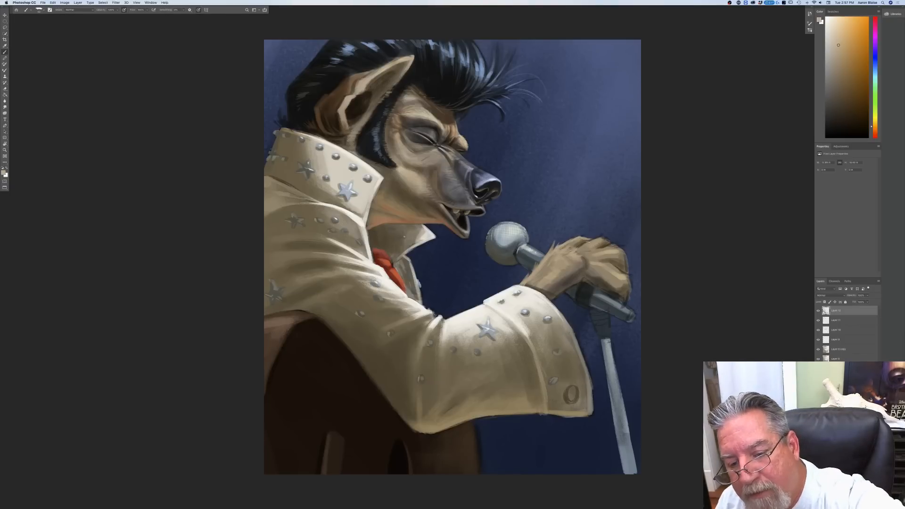
drag(589, 242, 602, 237)
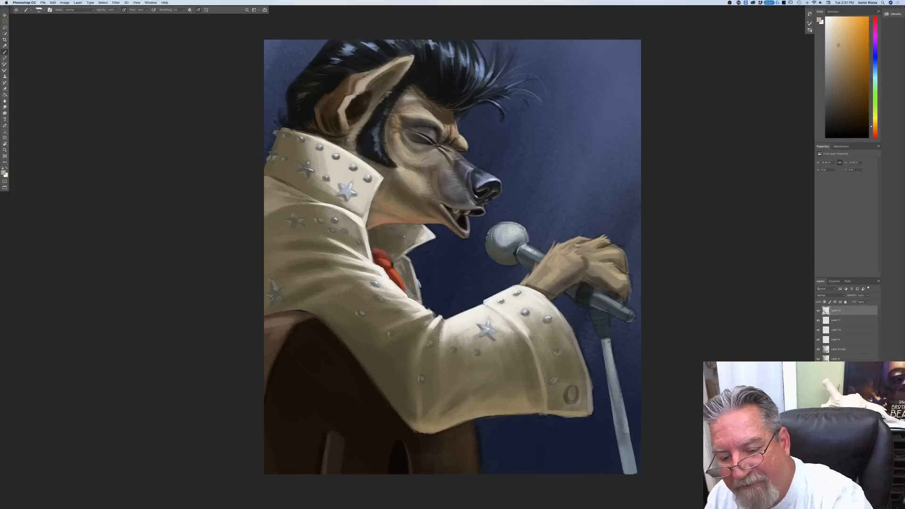
mouse_move(619, 274)
mouse_down()
mouse_move(632, 279)
mouse_move(631, 289)
mouse_up()
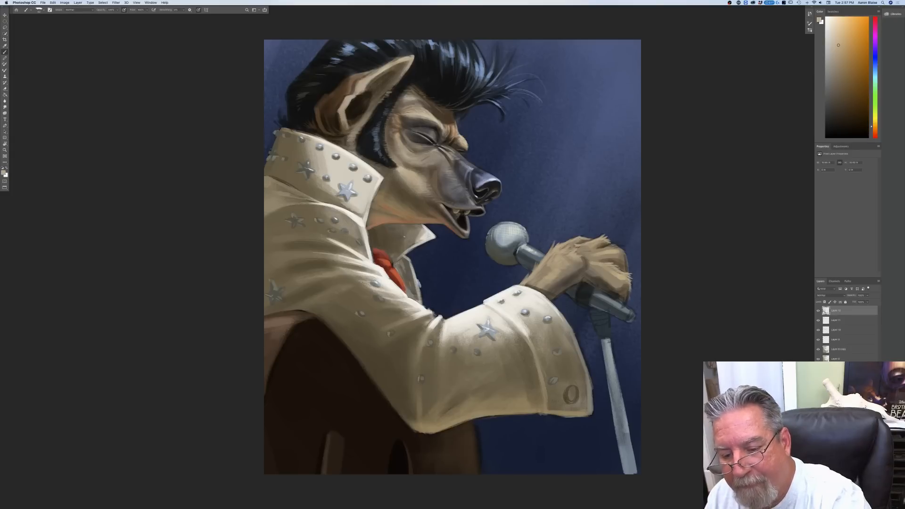
Step: Touch up the fur along the outer fingers, and pick a dark olive gray for detailing the microphone head
drag(623, 251, 627, 267)
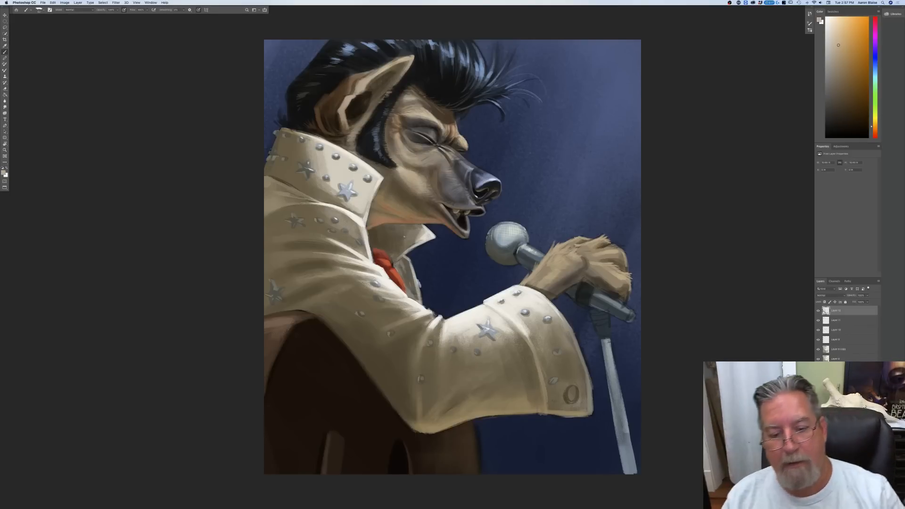
click(3, 173)
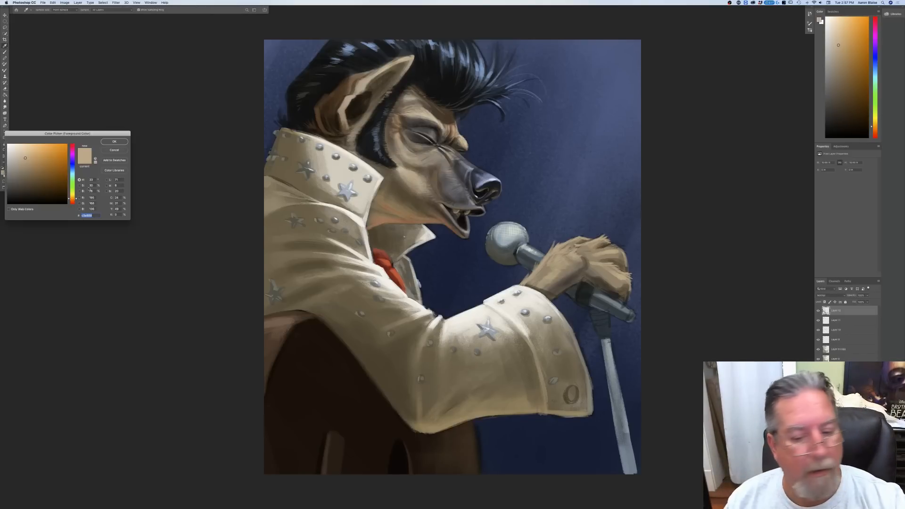
click(498, 256)
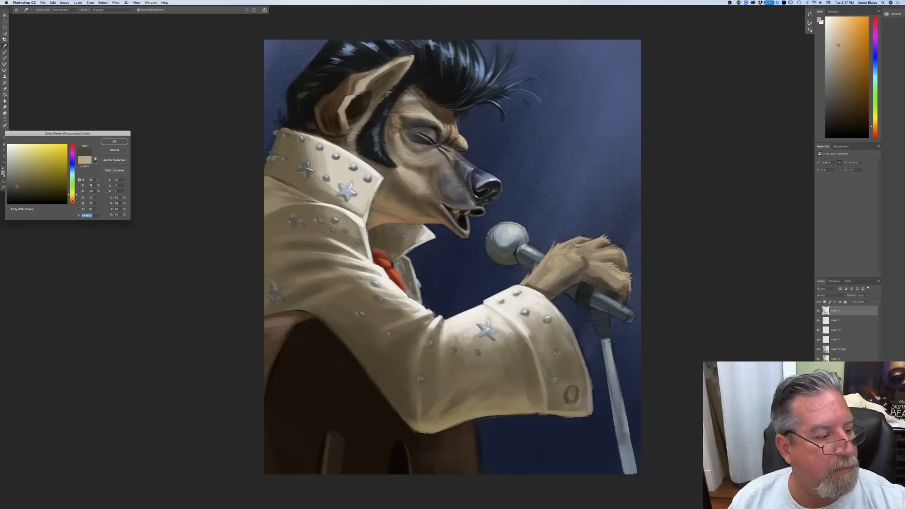
click(73, 199)
click(114, 141)
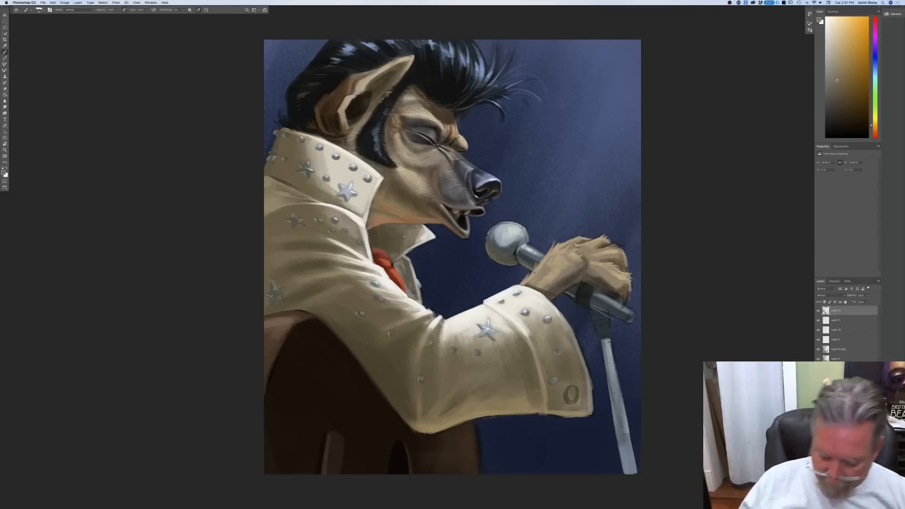
Step: Paint a few small spit droplets between the open mouth and the microphone
key(super+minus)
key(super+minus)
key(super+equal)
key(super+equal)
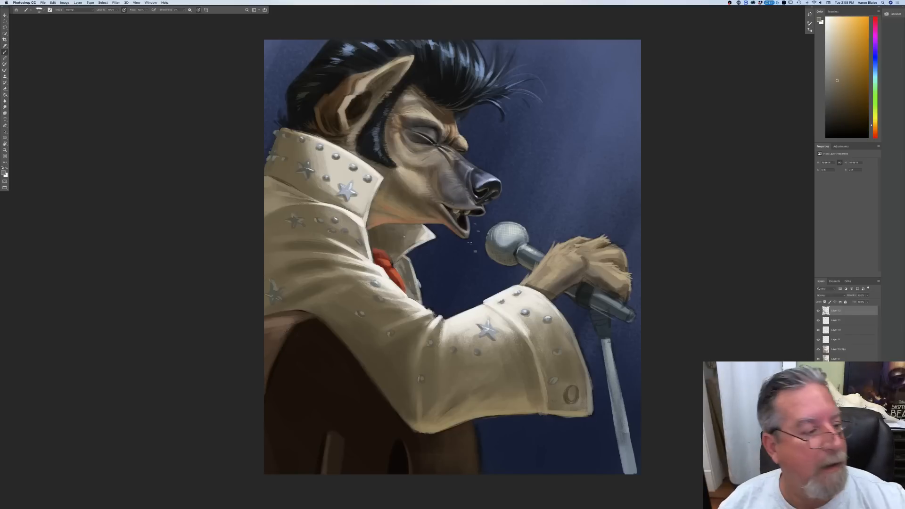
Step: Pick a light warm gray and a medium brown as the painting colors for touching up the fur
click(4, 172)
click(429, 135)
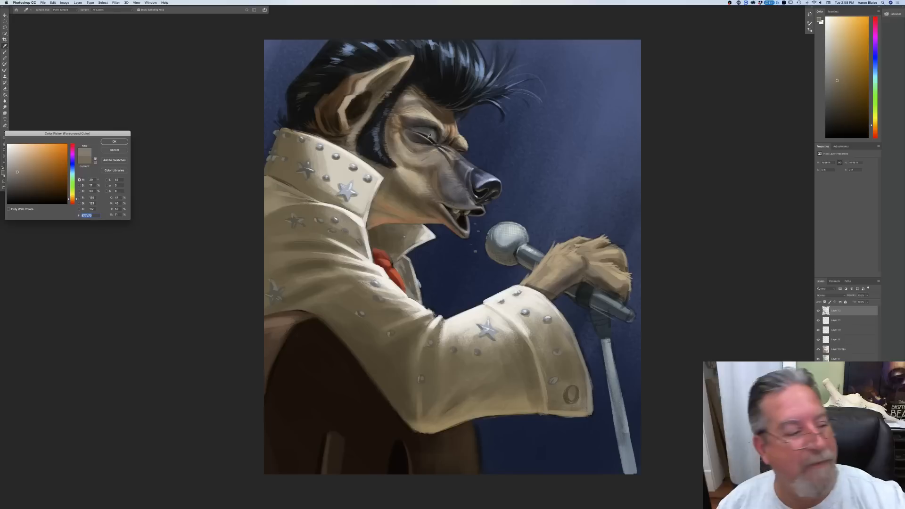
click(114, 141)
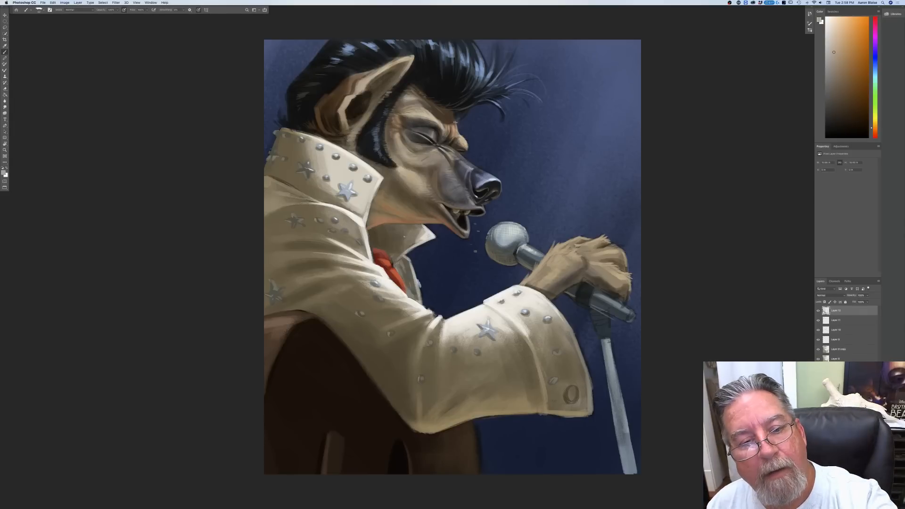
click(4, 173)
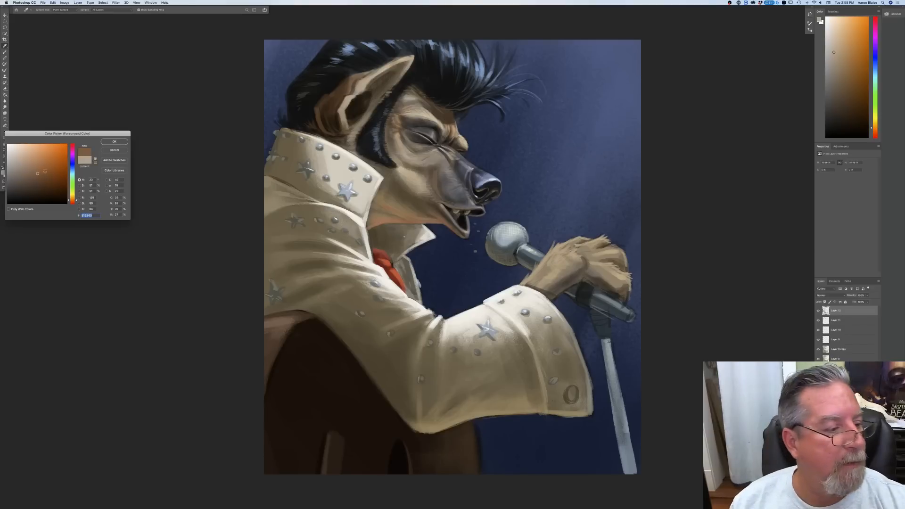
click(125, 141)
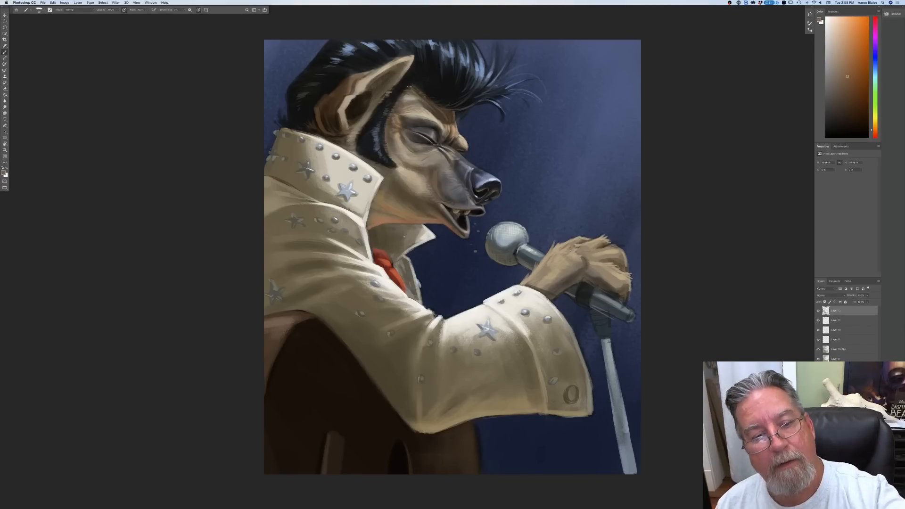
Step: Pick a dark olive brown and deepen the fur shading on the wrist and hand holding the microphone
key(super+minus)
key(super+minus)
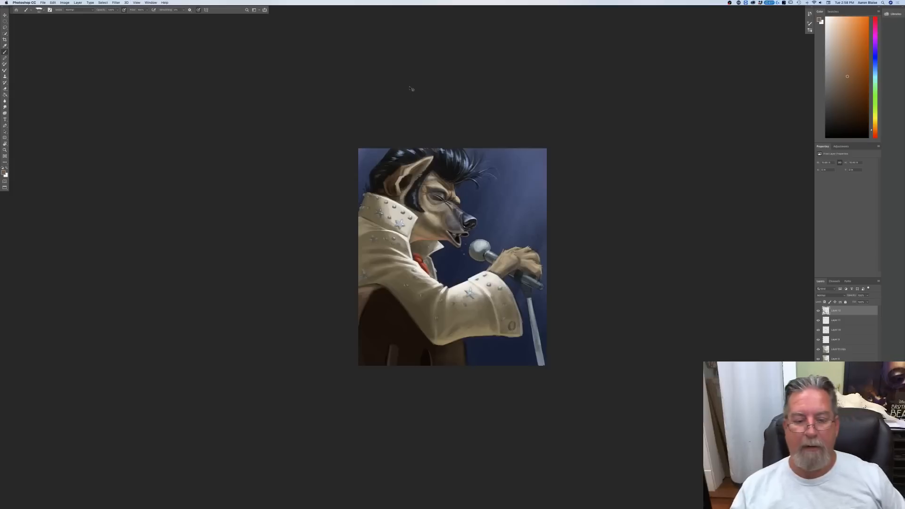
key(super+plus)
key(super+plus)
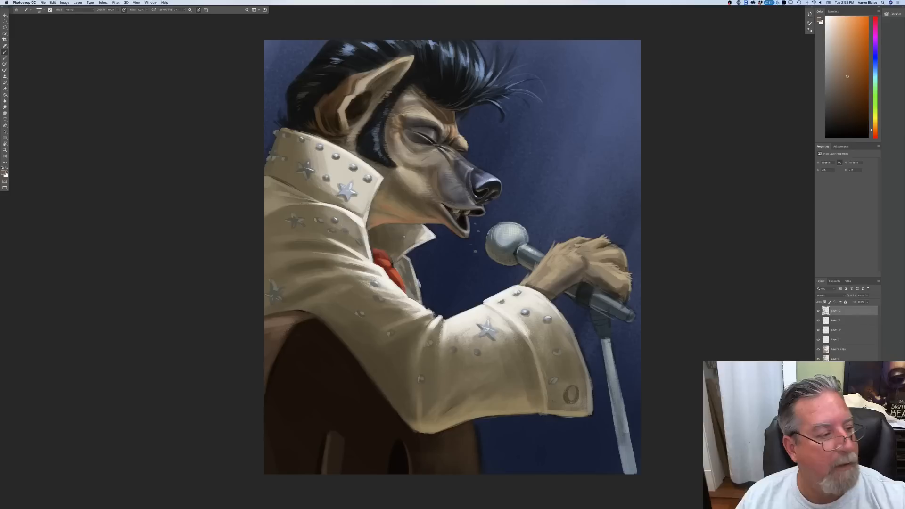
click(5, 173)
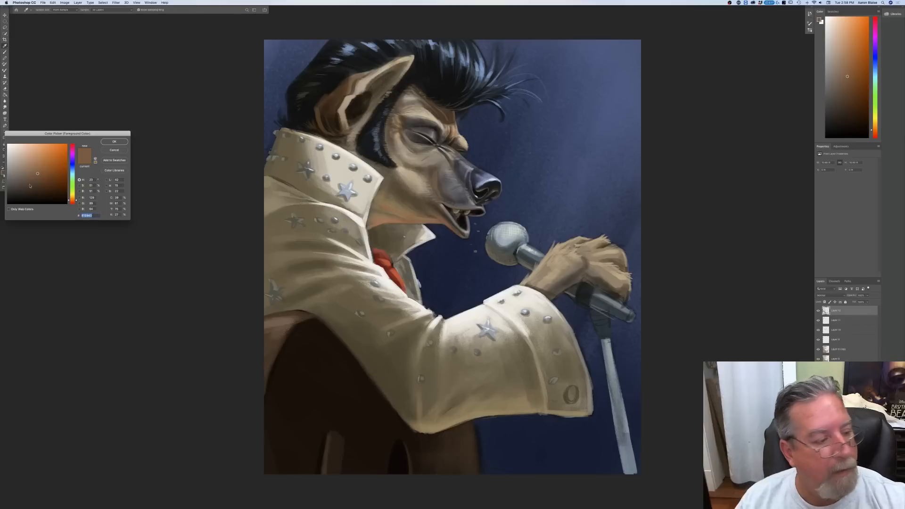
click(436, 333)
click(24, 186)
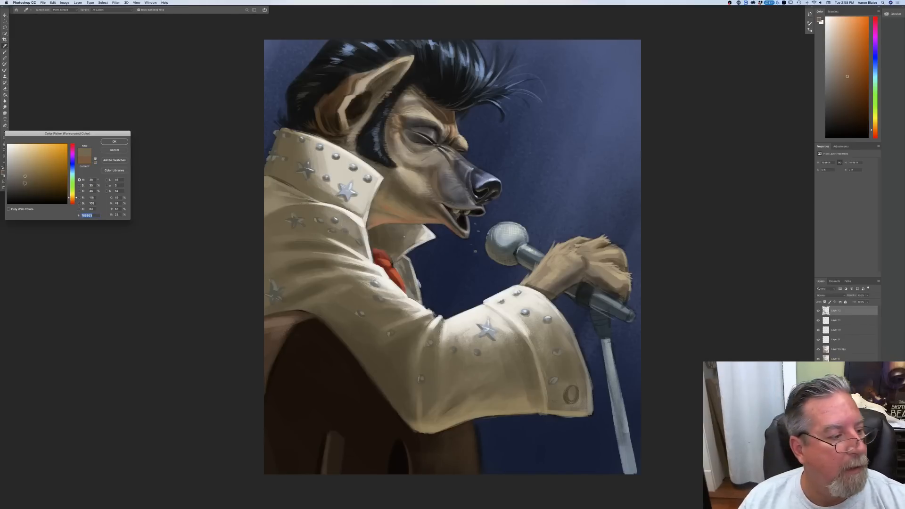
click(113, 141)
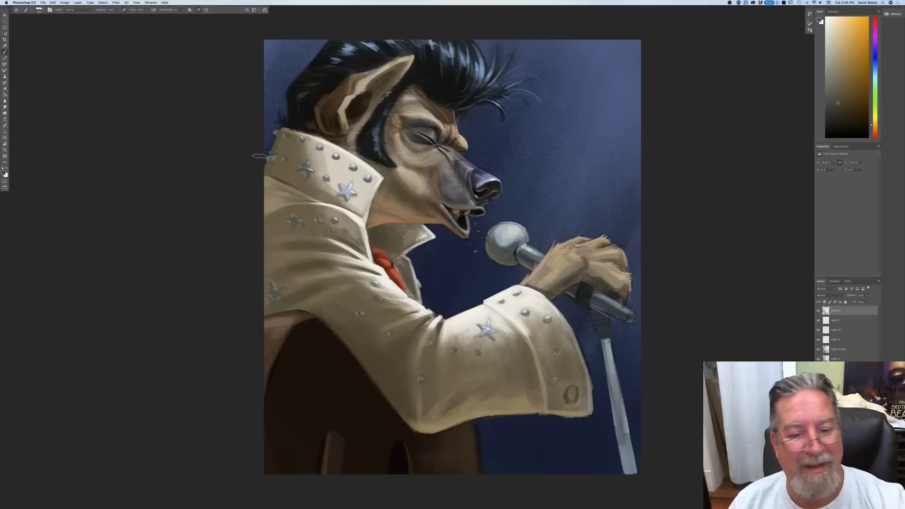
Step: Pick a light tan and refine the fur strokes on the wrist and hand
key(super+minus)
key(super+minus)
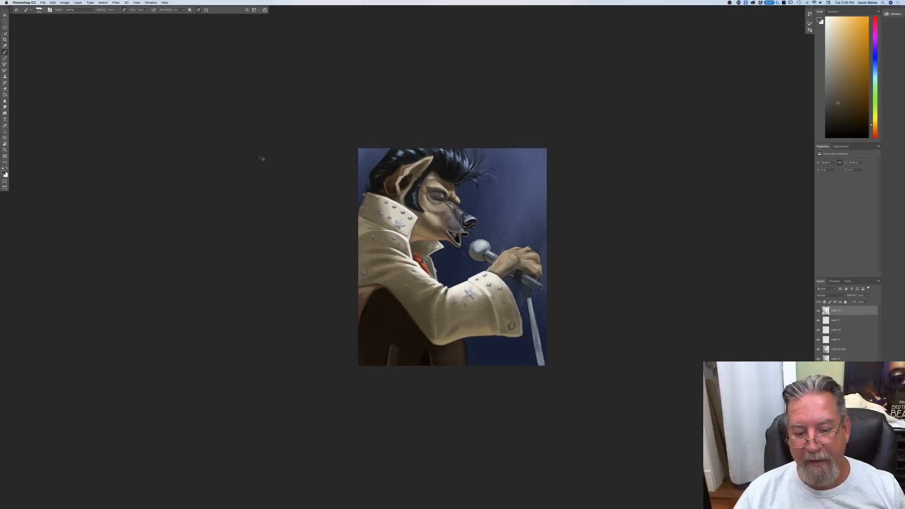
key(super+0)
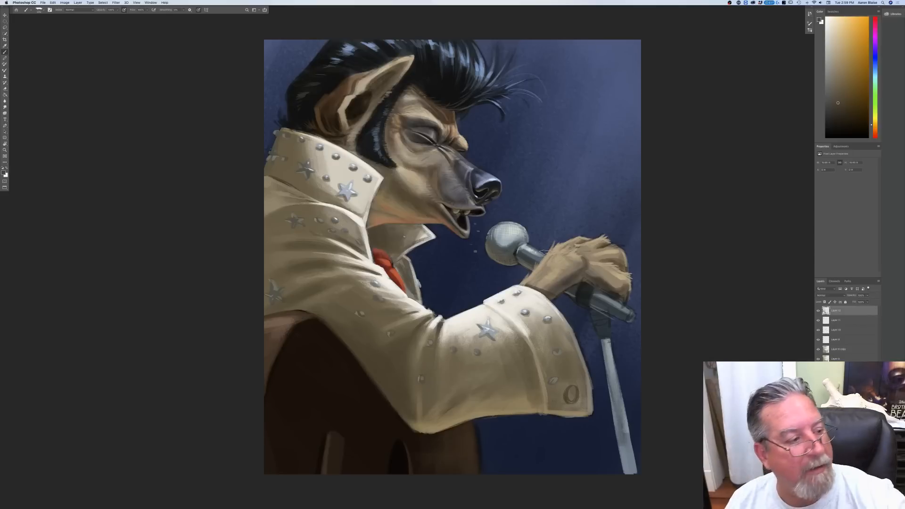
click(4, 172)
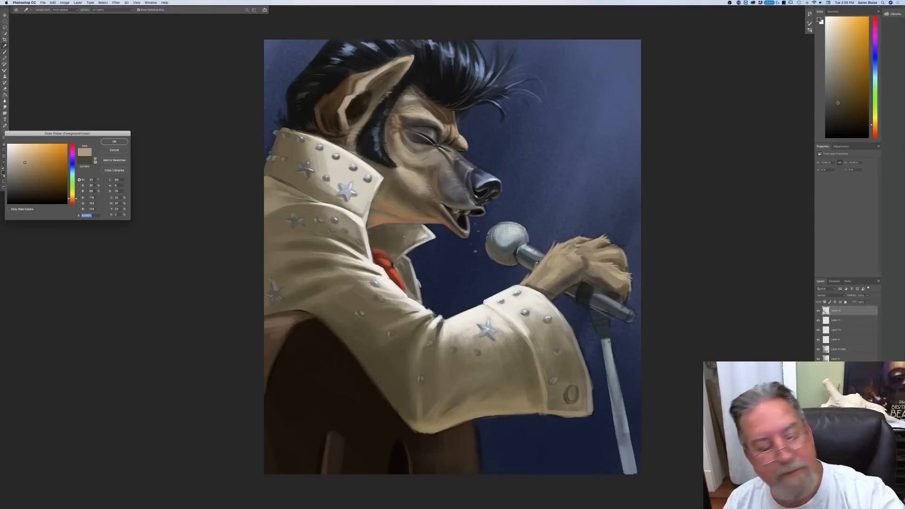
key(Return)
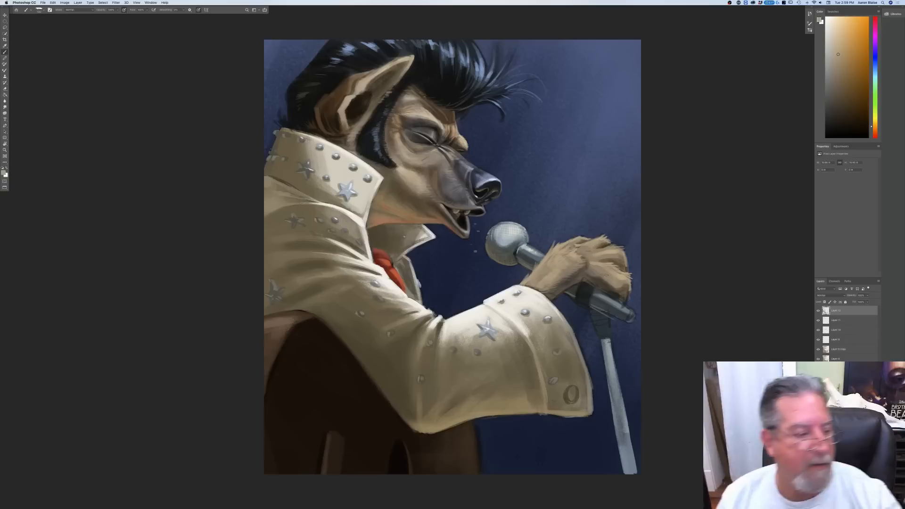
Step: Pick a near-black blue and paint dark shading down the length of the microphone stand and its clip
click(3, 173)
click(73, 168)
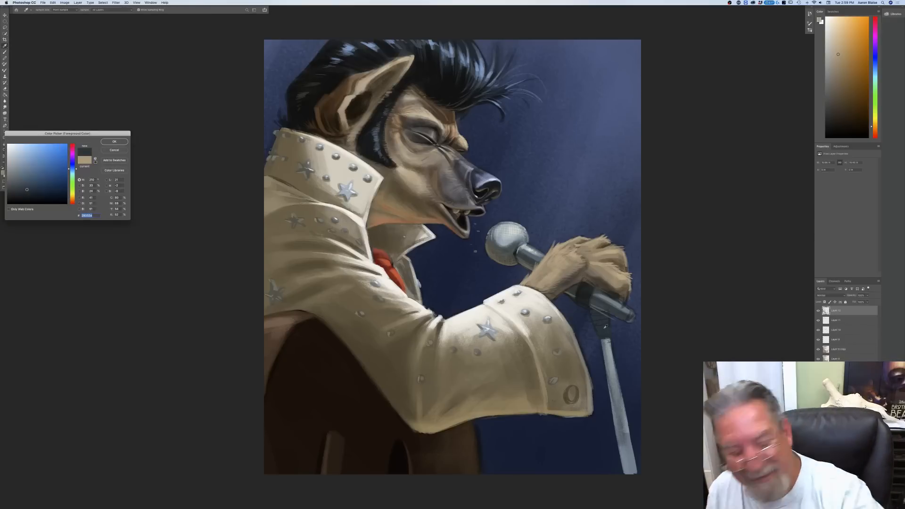
click(27, 197)
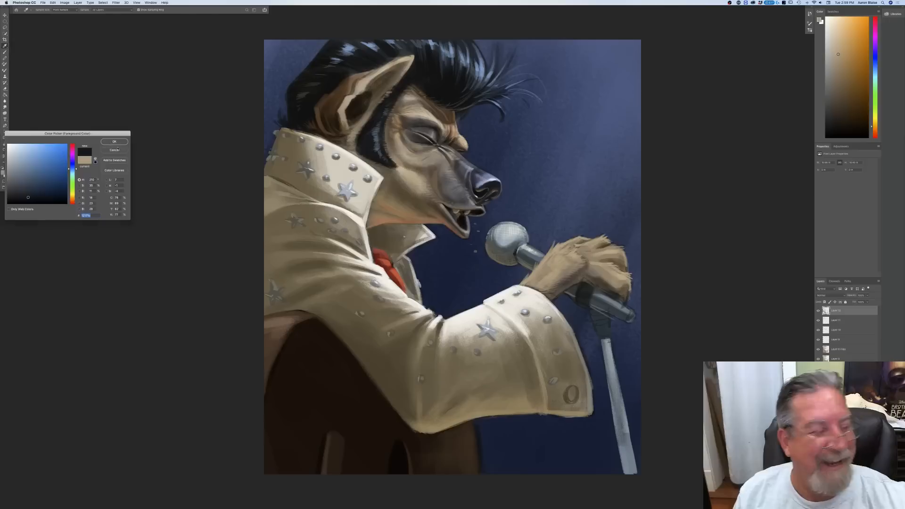
key(Return)
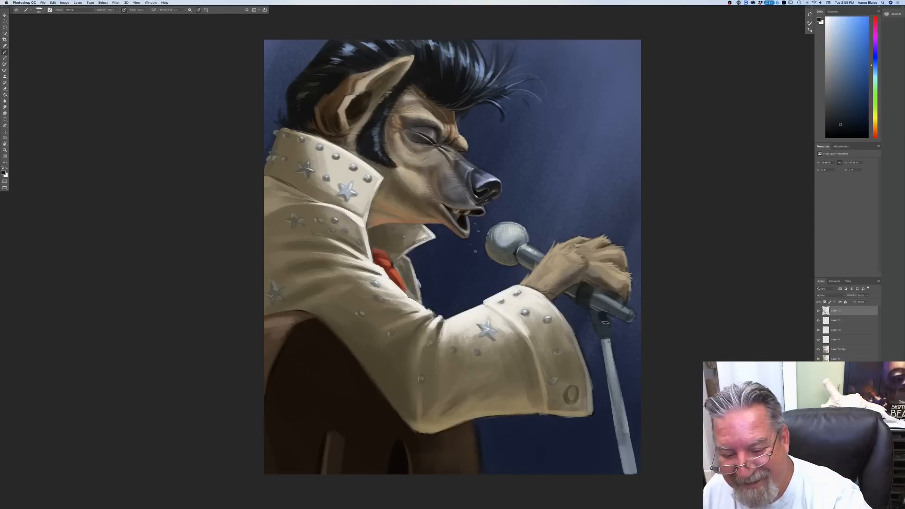
drag(605, 318, 634, 474)
drag(625, 438, 631, 473)
drag(620, 418, 626, 455)
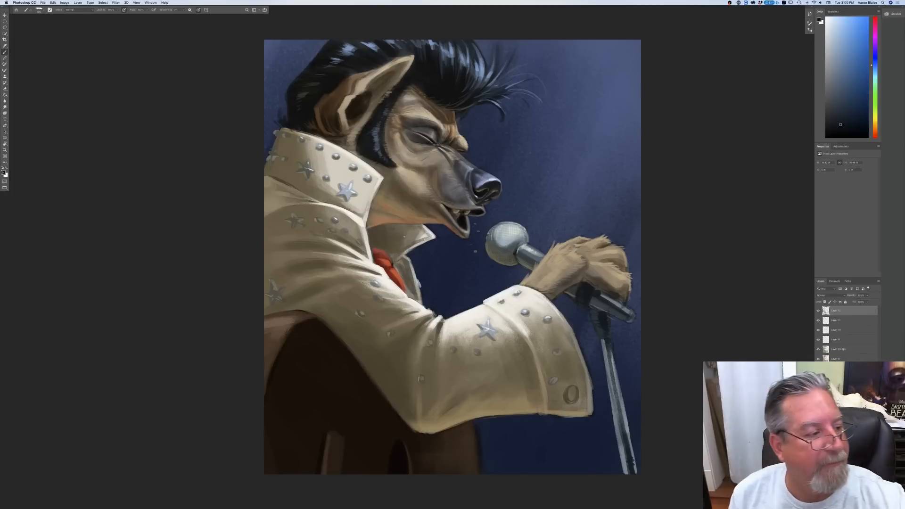
Step: Sample a dark brown from the wrist's shaded underside for the fur, and pick a pale blue-gray as the painting color
click(4, 173)
click(556, 291)
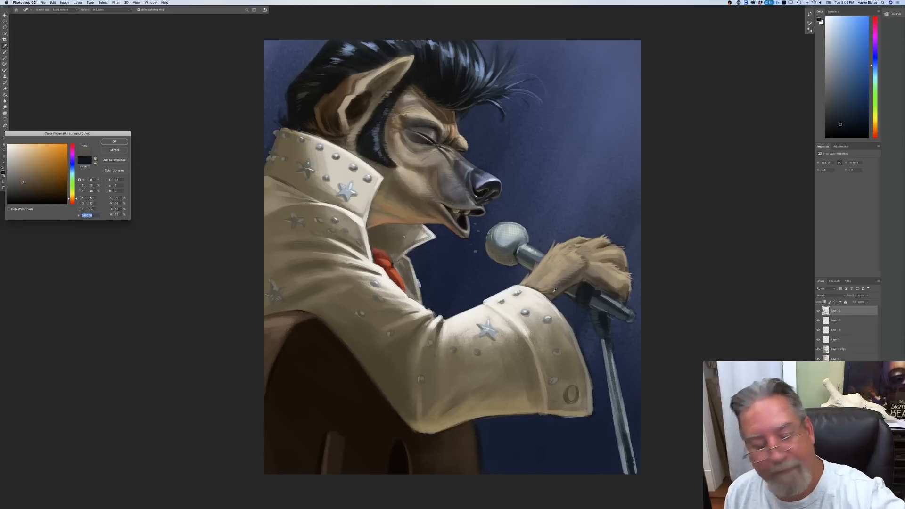
click(118, 142)
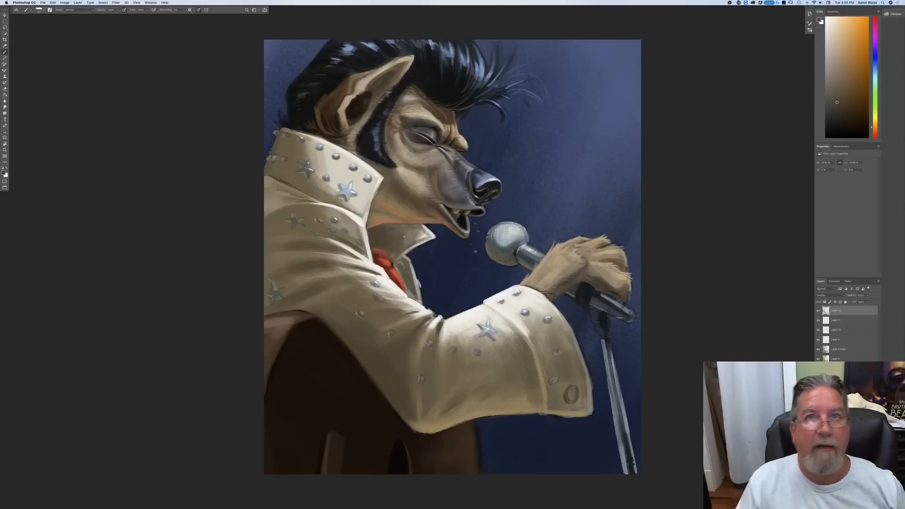
click(4, 174)
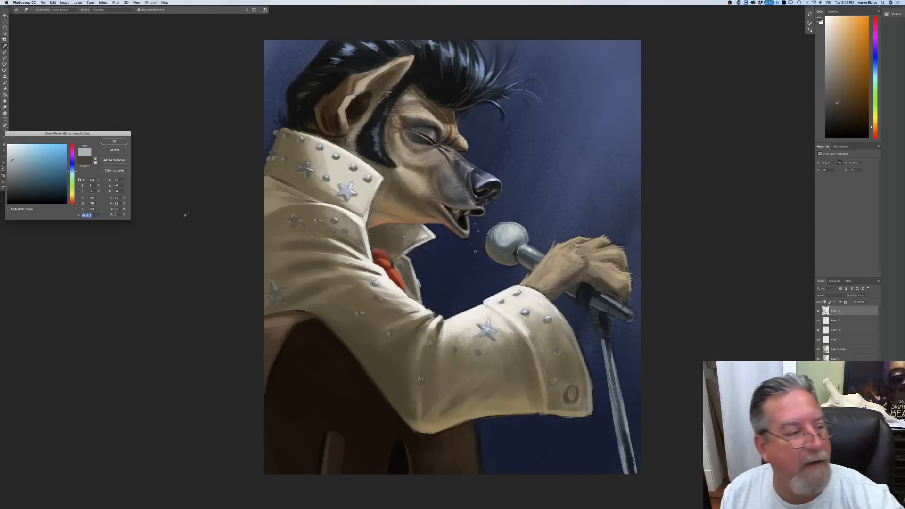
click(114, 141)
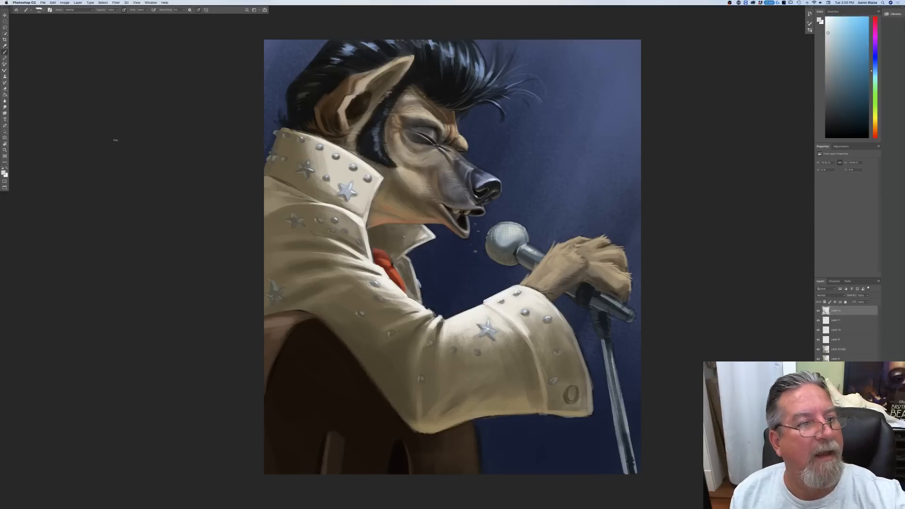
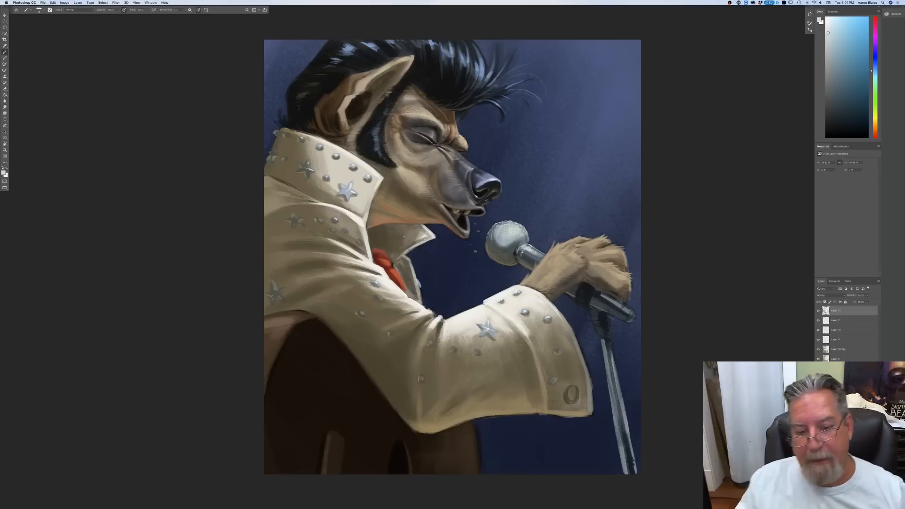
Step: Set the foreground colour to the brownish gray sampled from the lower edge of the microphone head
click(4, 173)
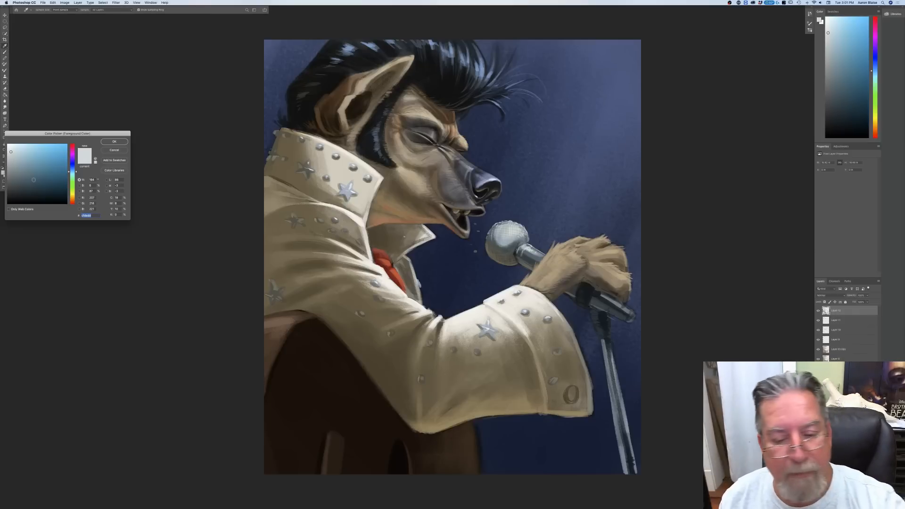
click(488, 245)
click(489, 250)
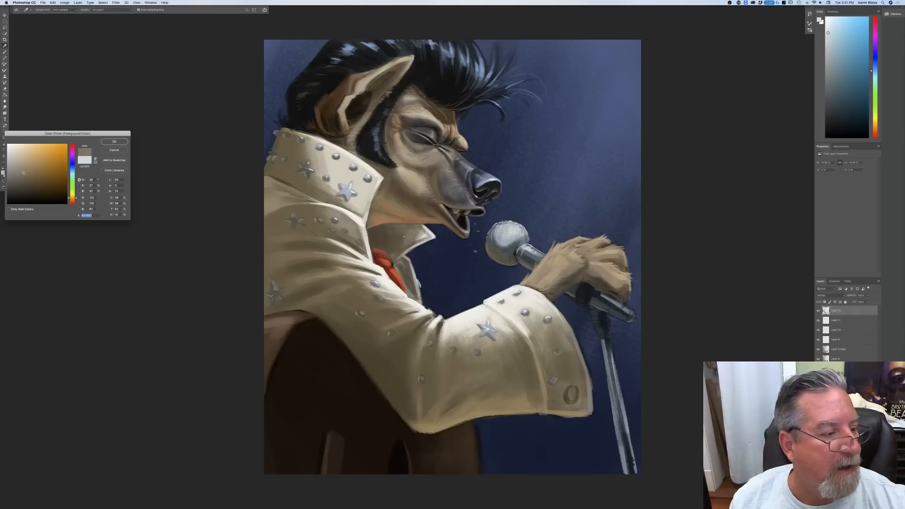
click(105, 143)
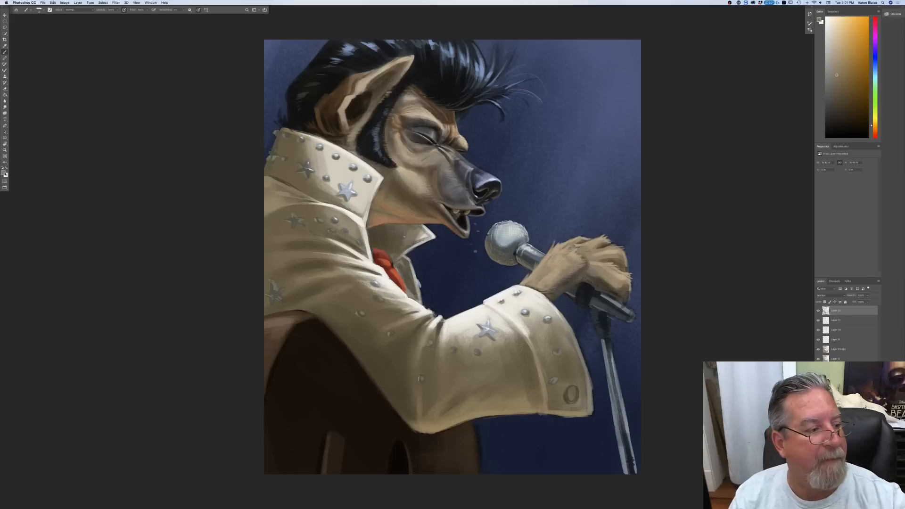
Step: Set the foreground colour to a dark gray sampled from the microphone head
click(4, 173)
click(512, 247)
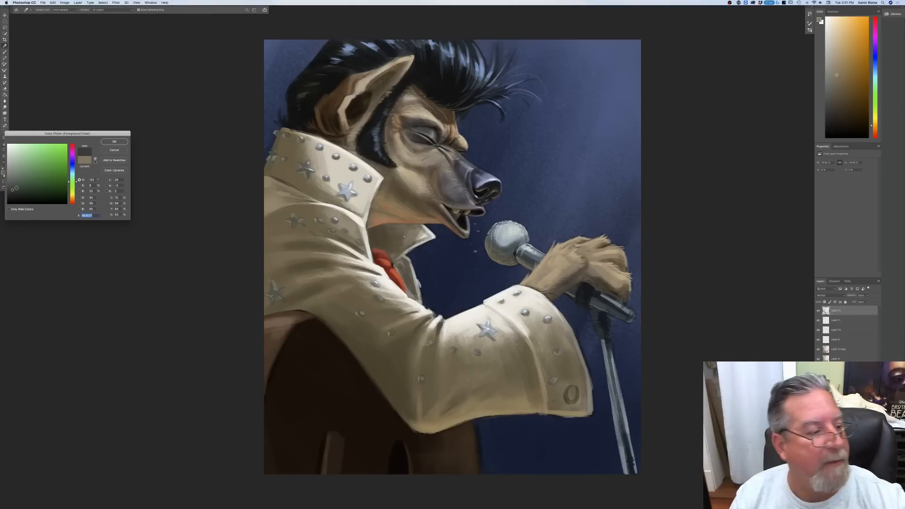
key(Return)
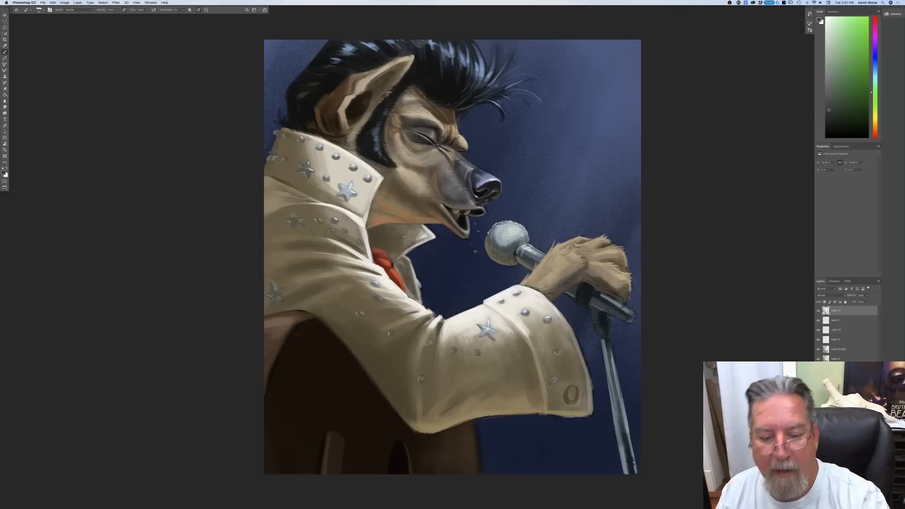
key(super+equal)
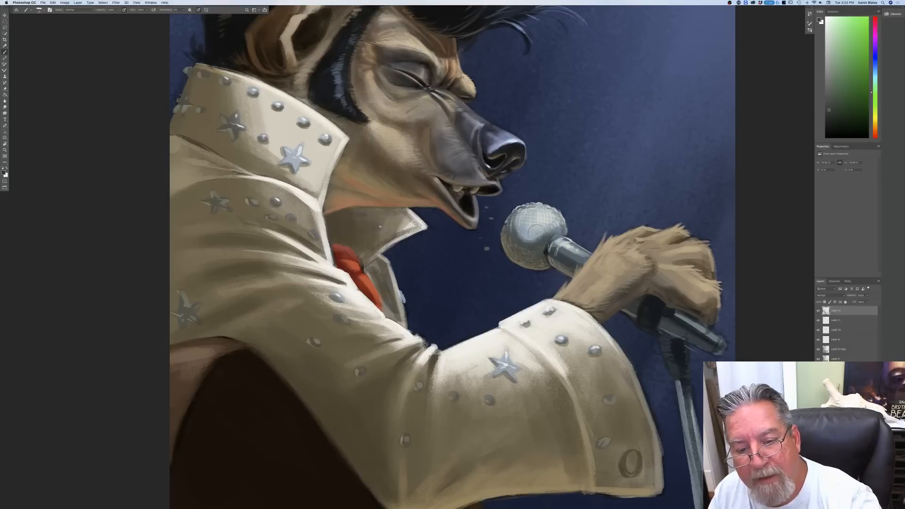
key(super+minus)
key(super+minus)
key(super+minus)
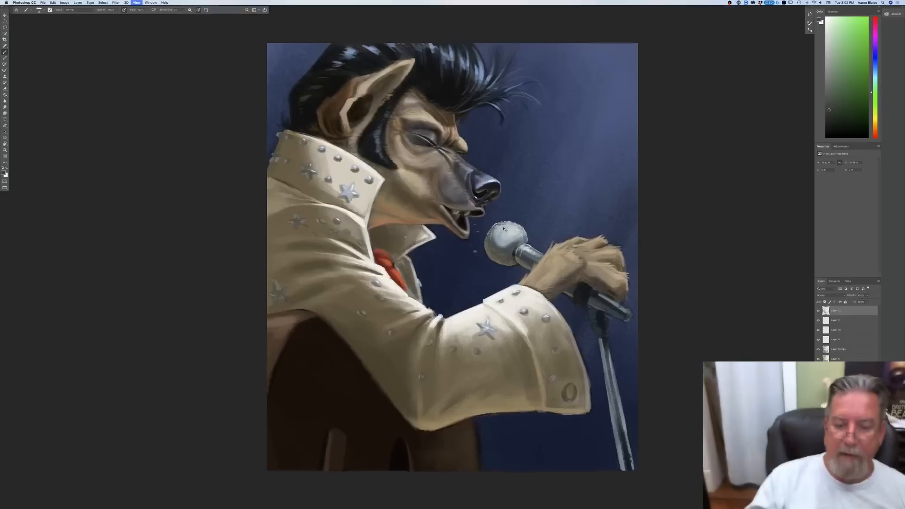
key(super+plus)
key(super+plus)
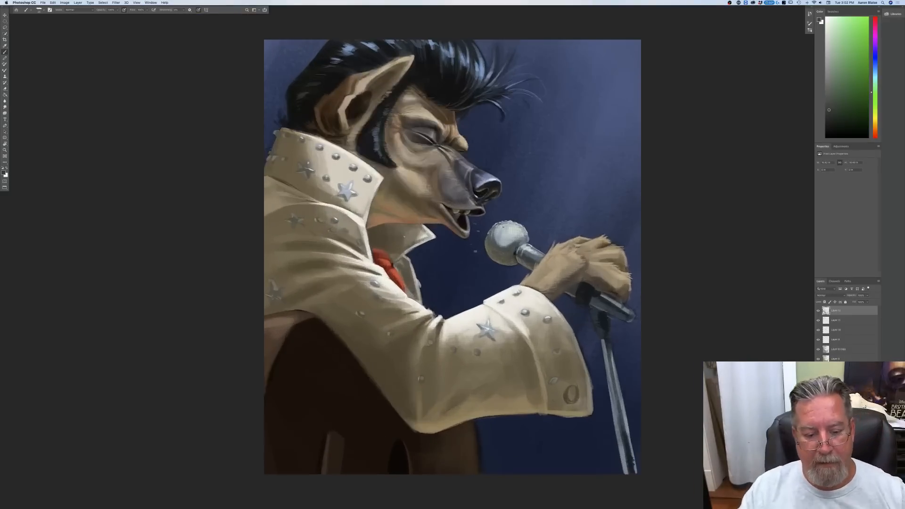
Step: Sample the light tan of the paw's fur and paint fur strokes on the paw gripping the microphone
click(6, 173)
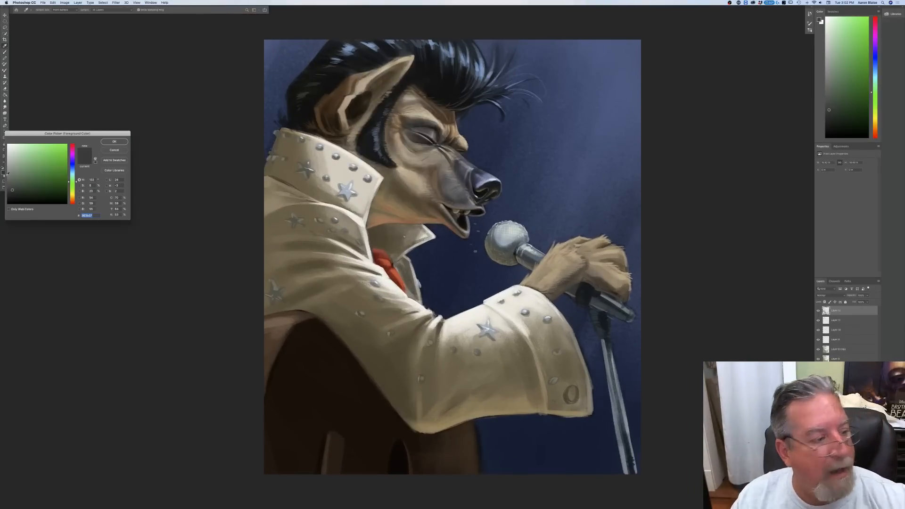
click(563, 261)
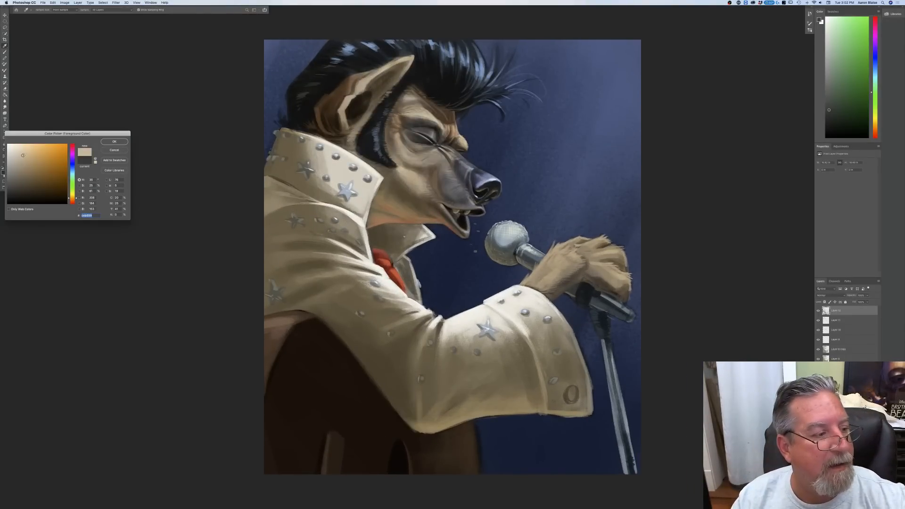
key(Return)
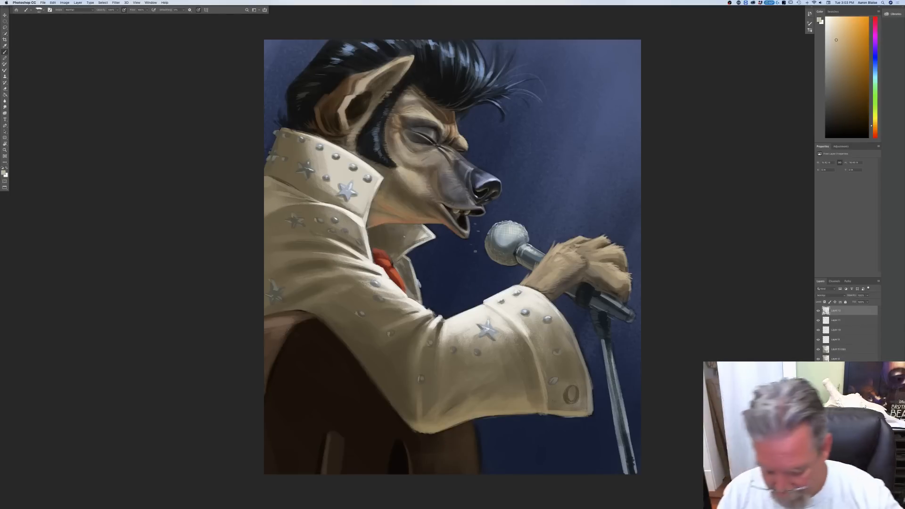
key(super+equal)
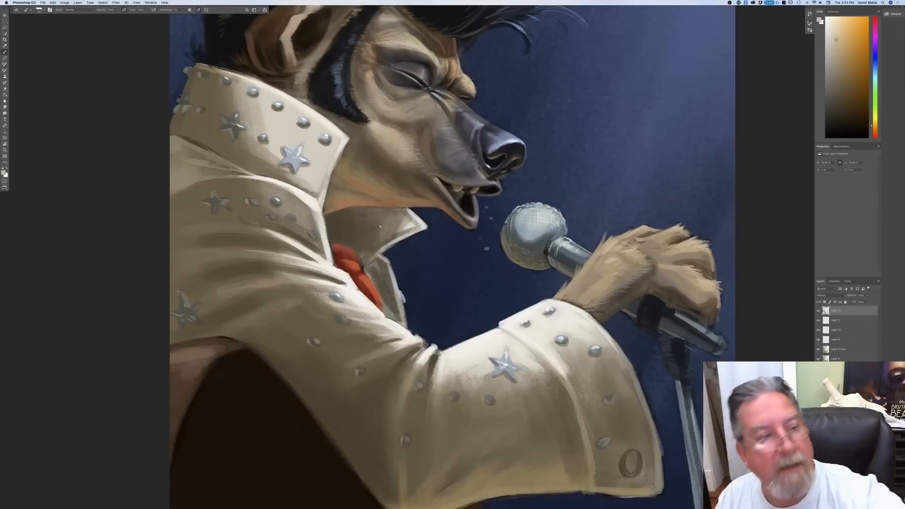
drag(642, 243, 615, 249)
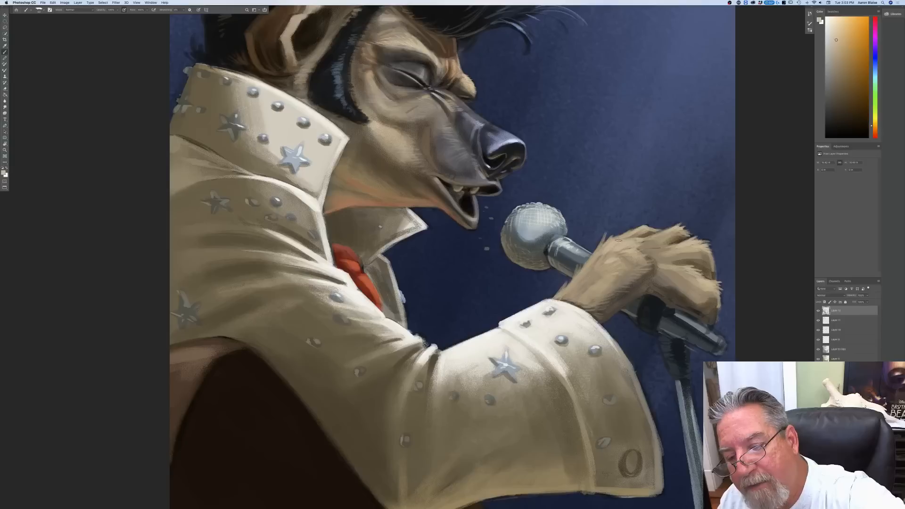
mouse_move(678, 245)
mouse_down()
mouse_move(648, 247)
mouse_move(665, 265)
mouse_up()
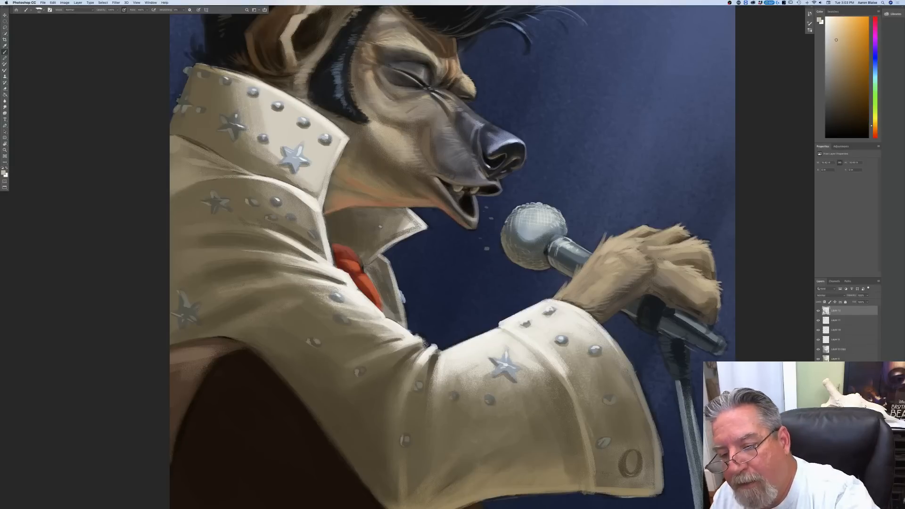
Step: Set the foreground colour to the dark neutral gray sampled from the empty area around the canvas
click(3, 173)
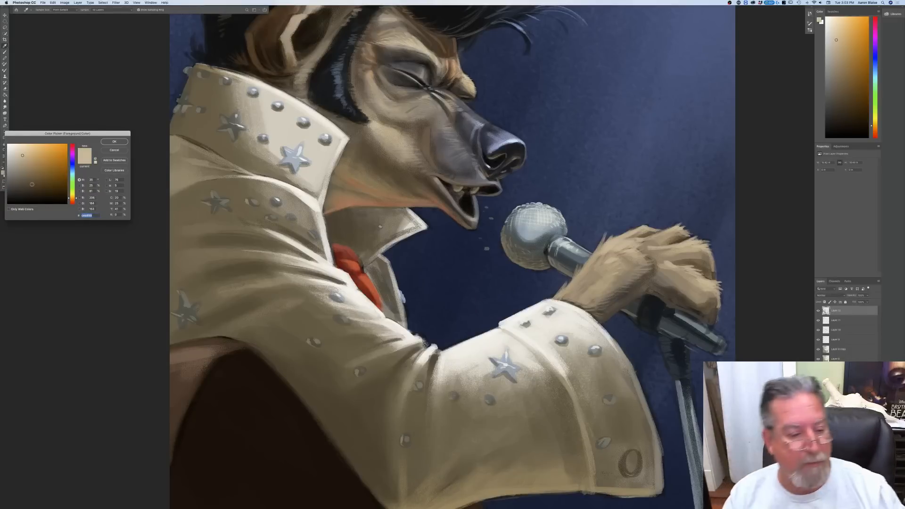
click(93, 315)
key(super+minus)
key(super+minus)
key(super+minus)
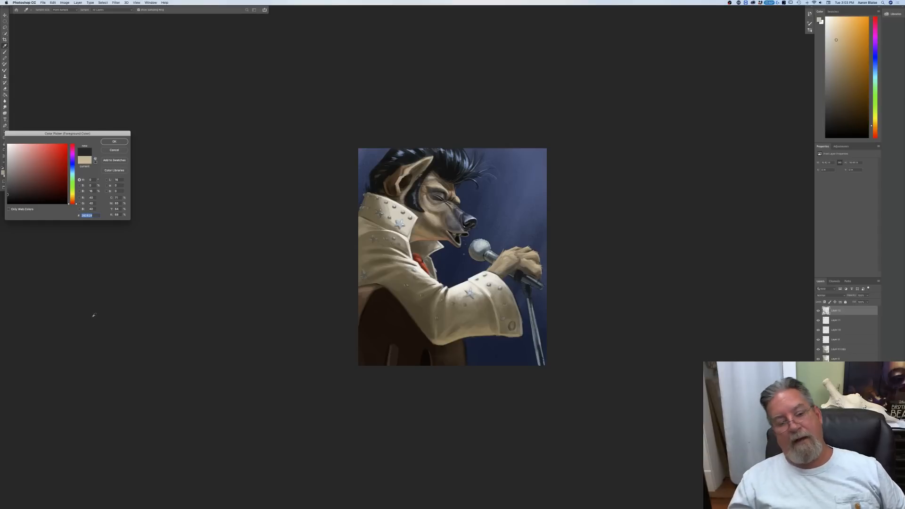
key(Return)
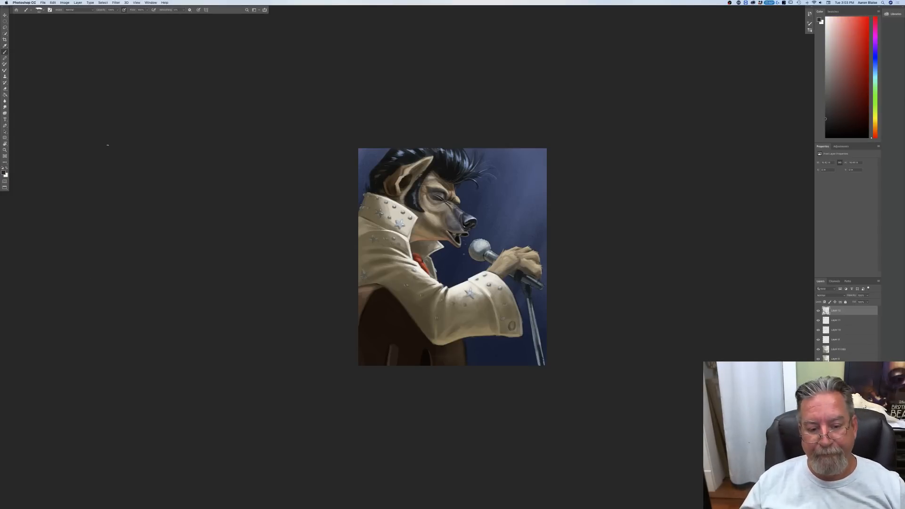
Step: Add a new layer above the painting layers and set its blend mode to Multiply
key(super+equal)
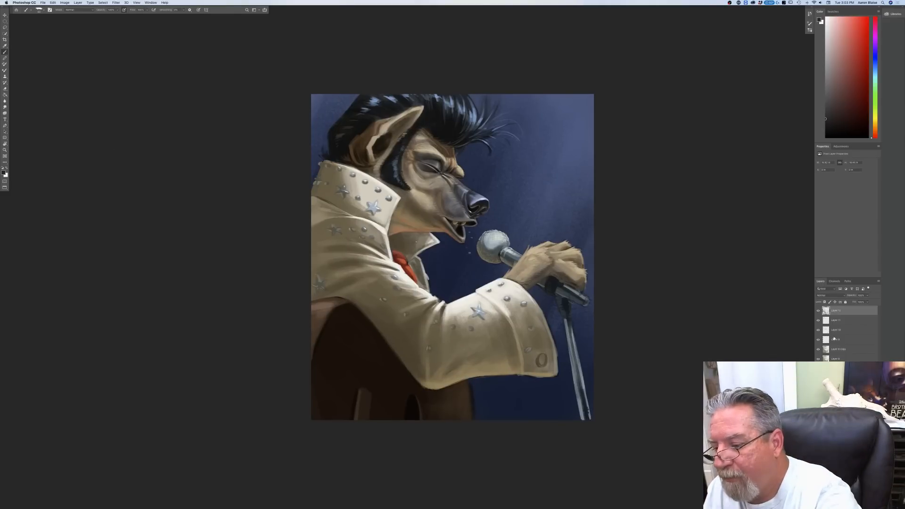
click(867, 506)
click(827, 295)
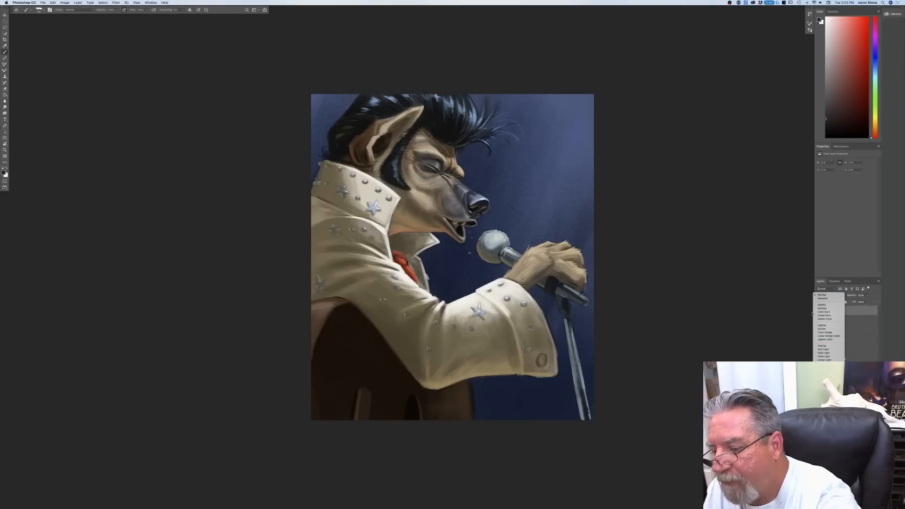
click(816, 309)
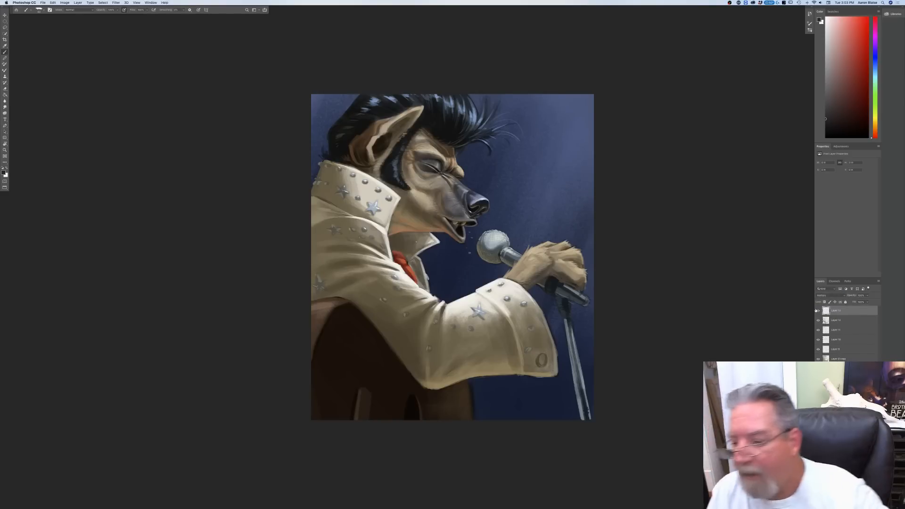
Step: Choose an orange hue and set the foreground colour to a muted, medium brownish gray
click(3, 173)
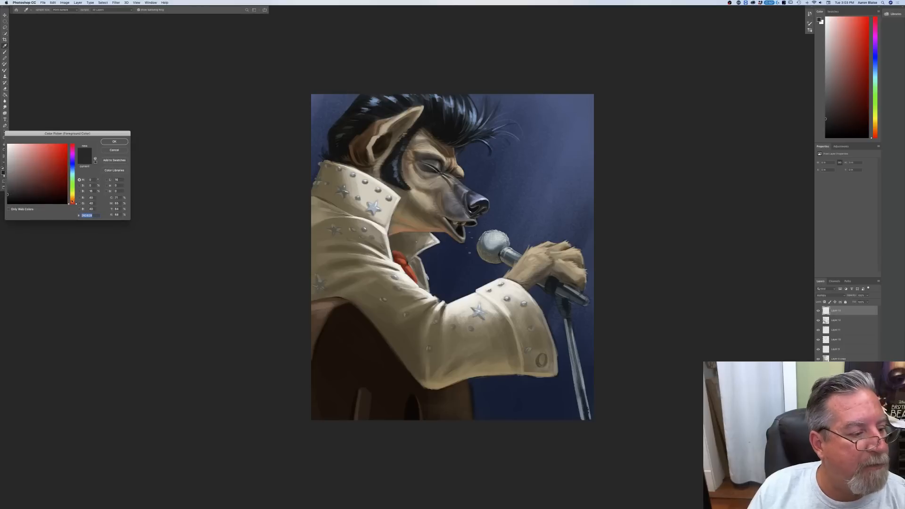
click(72, 200)
click(20, 171)
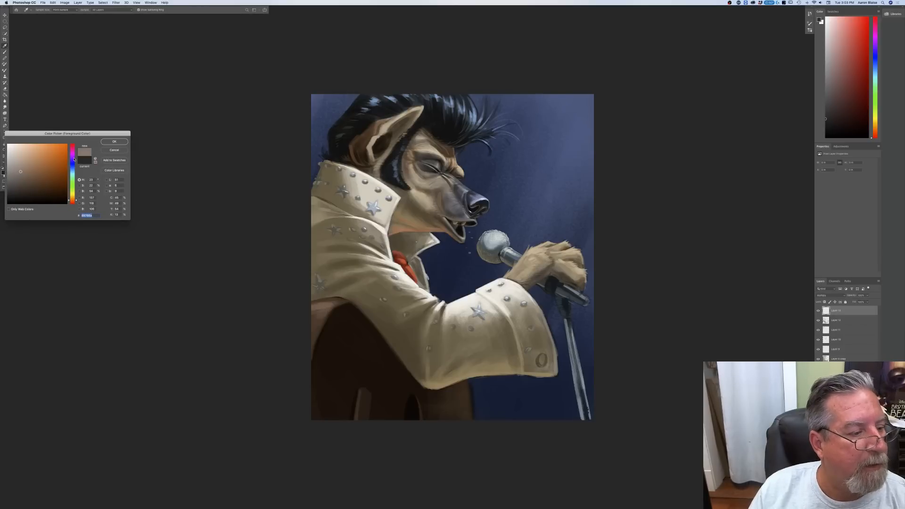
key(Return)
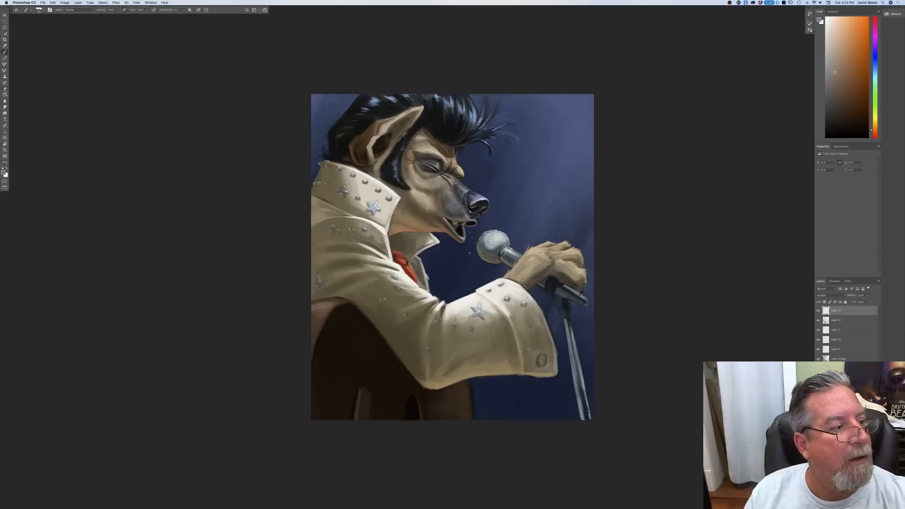
Step: Darken the painting's lower left corner over the guitar with several diagonal Gradient tool passes
click(6, 95)
click(5, 95)
click(34, 95)
drag(375, 421, 406, 288)
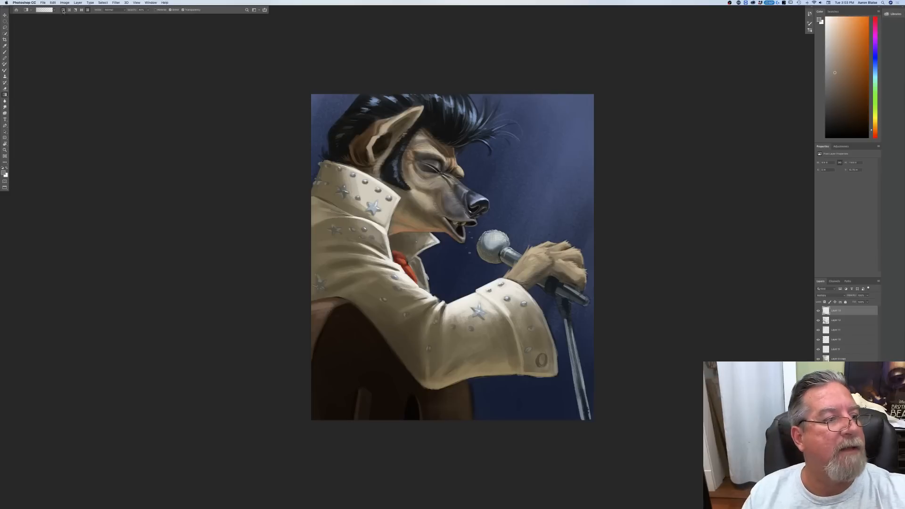
drag(385, 405, 428, 302)
drag(407, 422, 437, 315)
drag(318, 411, 375, 268)
Step: Darken the painting's left edge over the collar, shoulder and guitar with repeated inward gradients on the Multiply layer
drag(287, 333, 341, 258)
drag(286, 257, 354, 232)
drag(279, 231, 333, 221)
drag(278, 211, 350, 210)
drag(284, 253, 347, 239)
drag(288, 275, 372, 264)
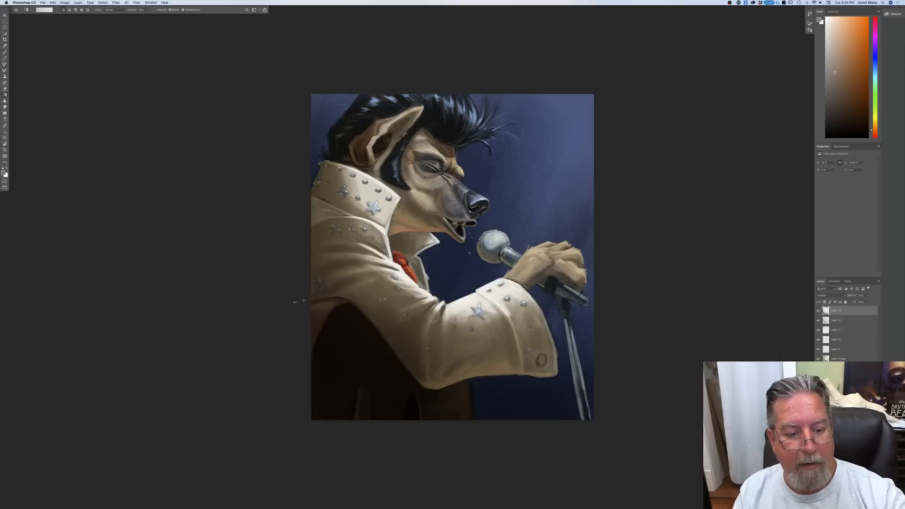
drag(299, 301, 371, 280)
drag(296, 325, 359, 302)
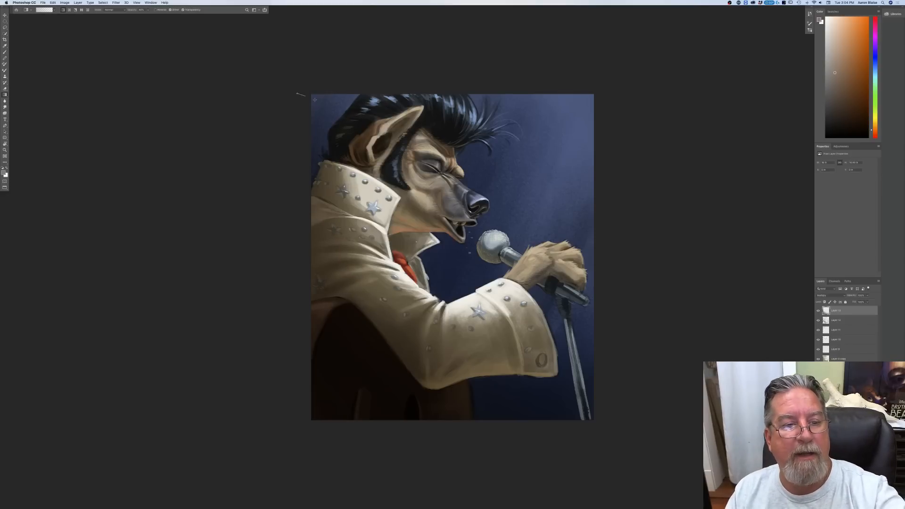
drag(295, 209, 340, 206)
drag(297, 283, 369, 272)
drag(304, 380, 398, 339)
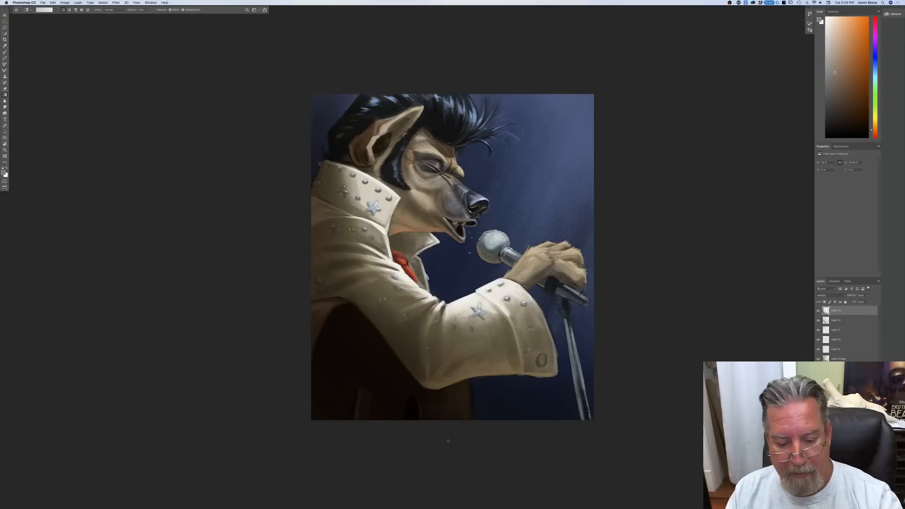
Step: Darken the painting's bottom edge below the sleeve and around the microphone stand with upward gradients
drag(514, 430, 511, 351)
drag(549, 425, 542, 350)
drag(572, 428, 569, 406)
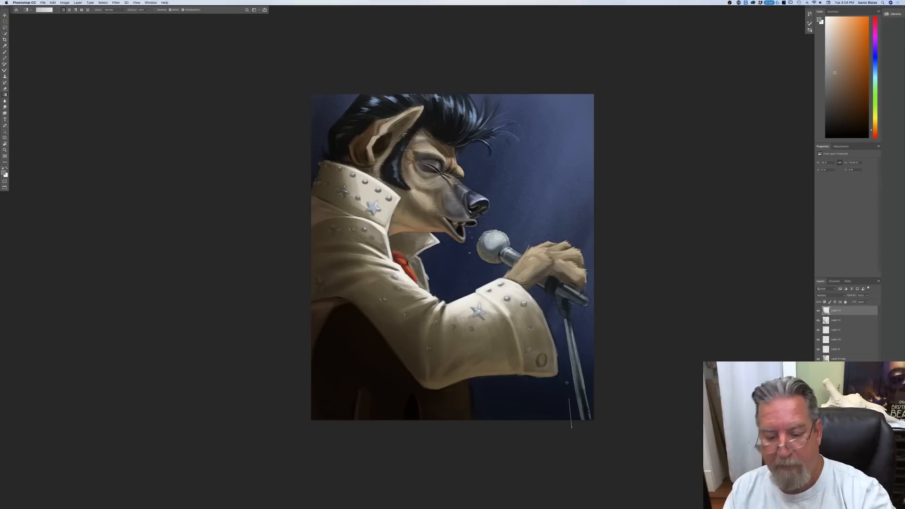
drag(407, 419, 425, 345)
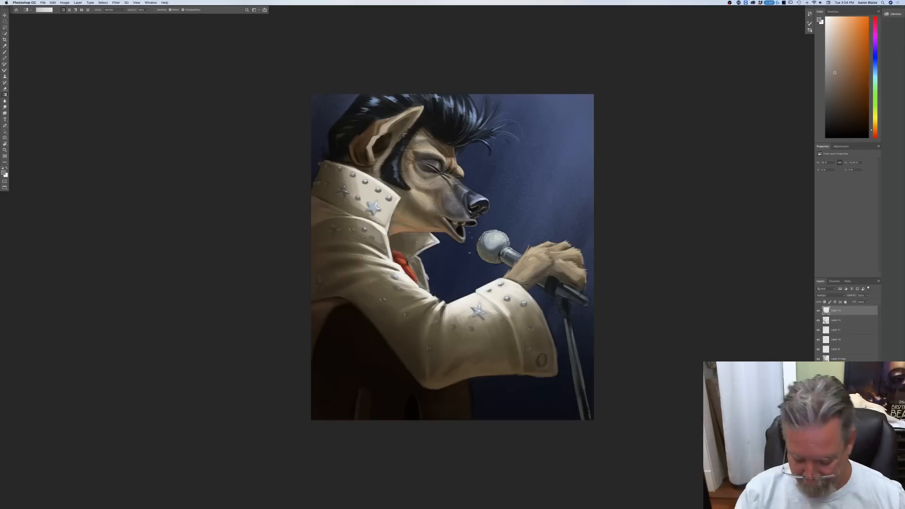
Step: Switch to the Brush tool and set the foreground colour to a lighter warm gray
key(super+equal)
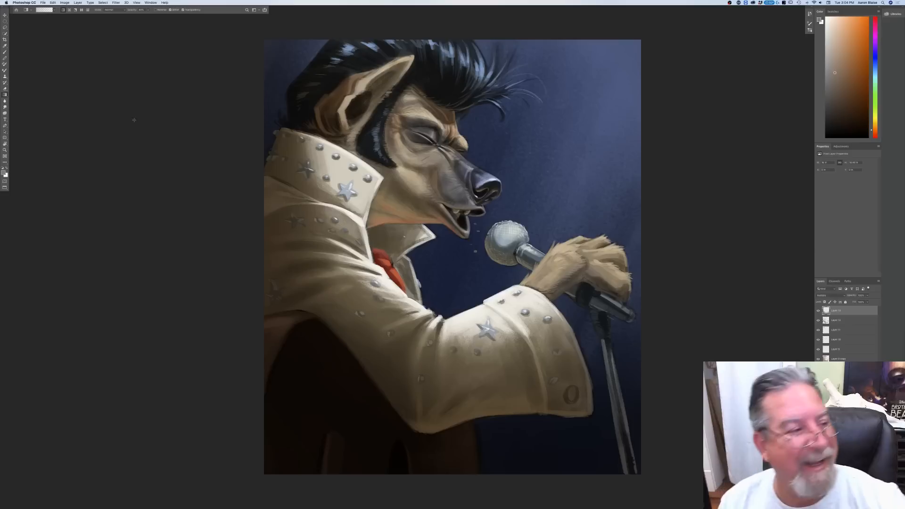
click(5, 52)
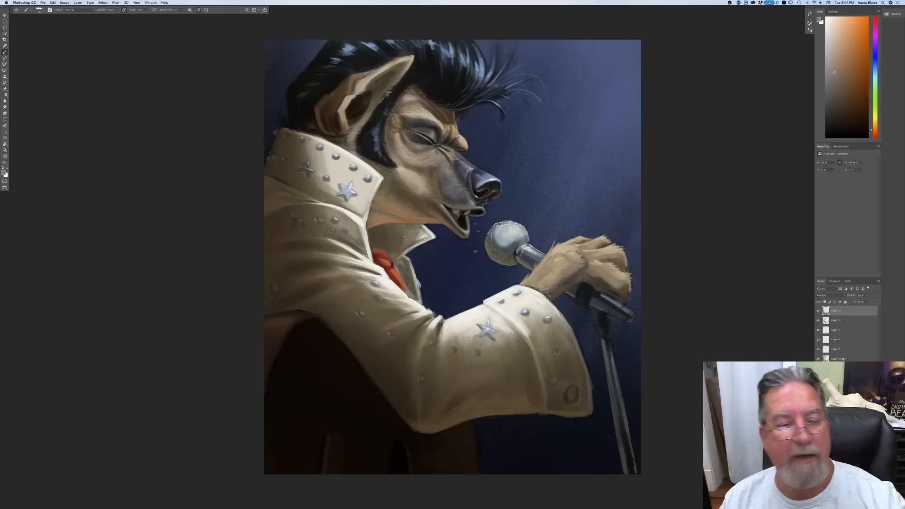
click(4, 173)
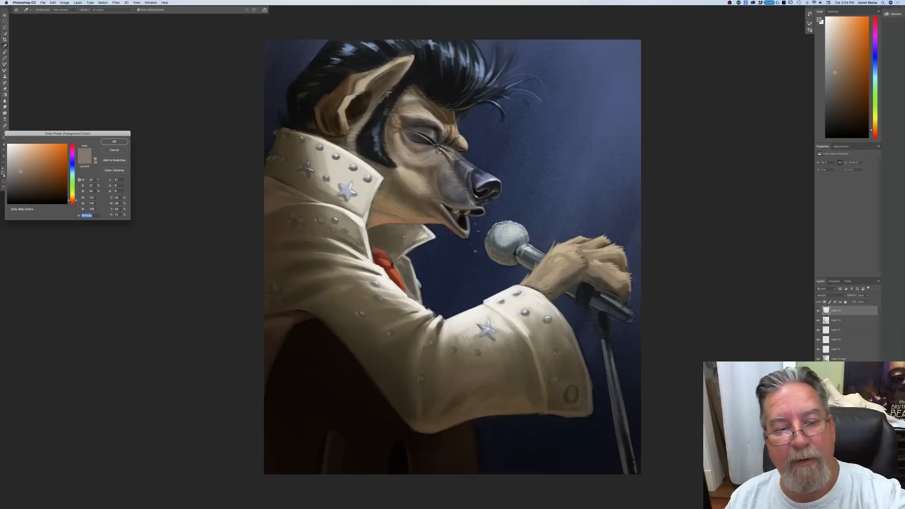
click(19, 163)
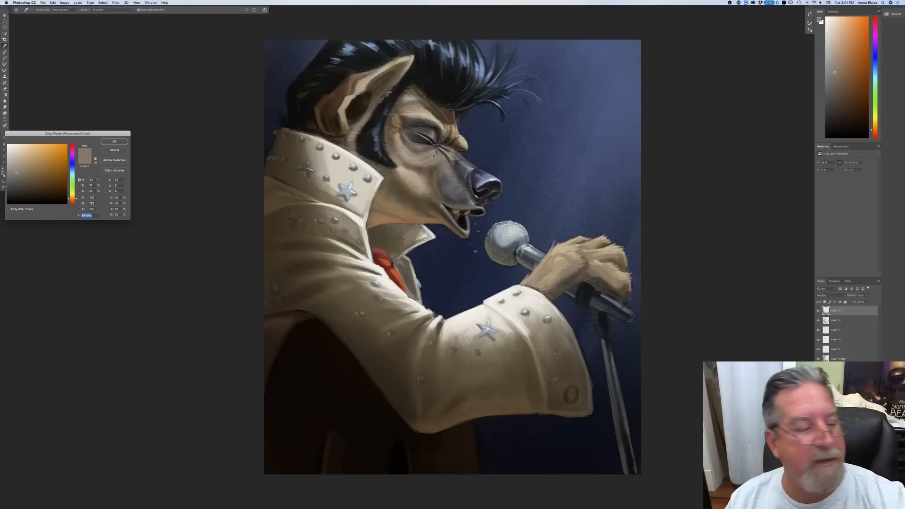
click(114, 141)
Step: On a new layer, paint fine light strokes on the snout bridge, the curl below the quiff and the jaw's underside
key(alt+shift+super+n)
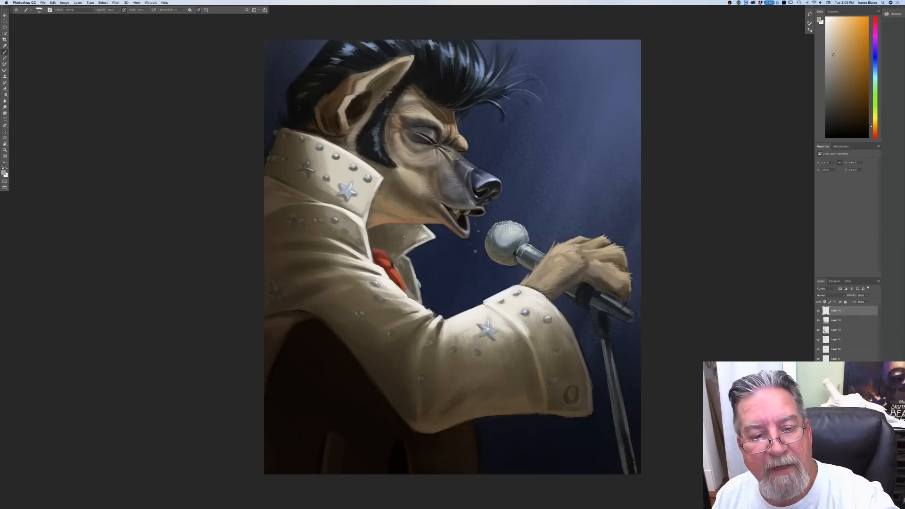
drag(454, 151, 466, 161)
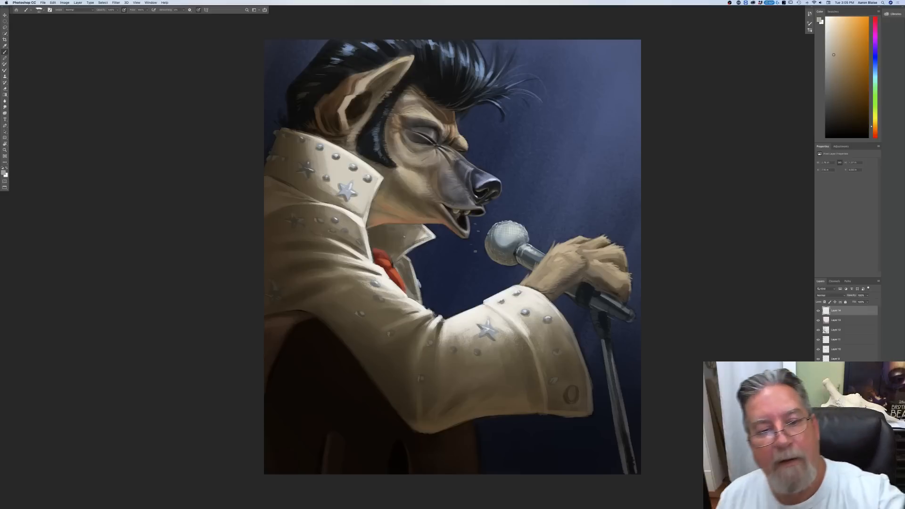
drag(462, 111, 460, 118)
mouse_move(467, 110)
mouse_down()
mouse_move(463, 118)
mouse_move(475, 119)
mouse_up()
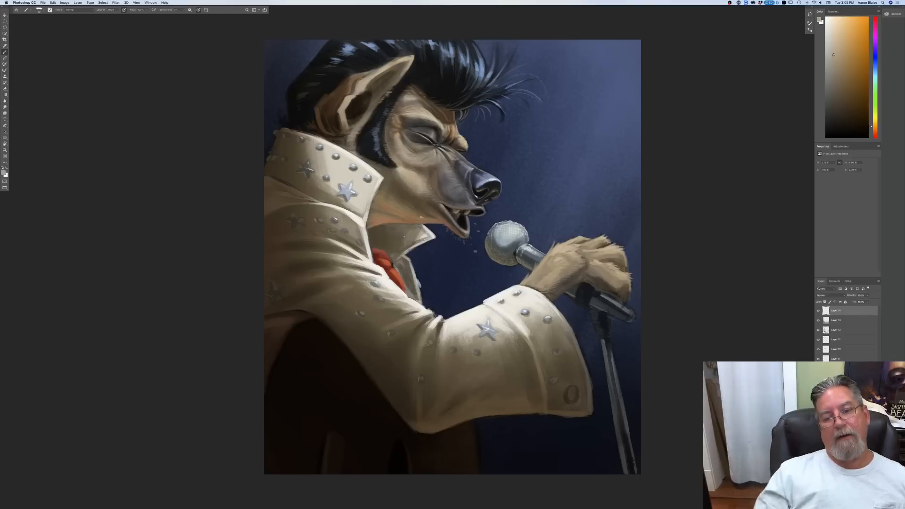
drag(401, 215, 396, 211)
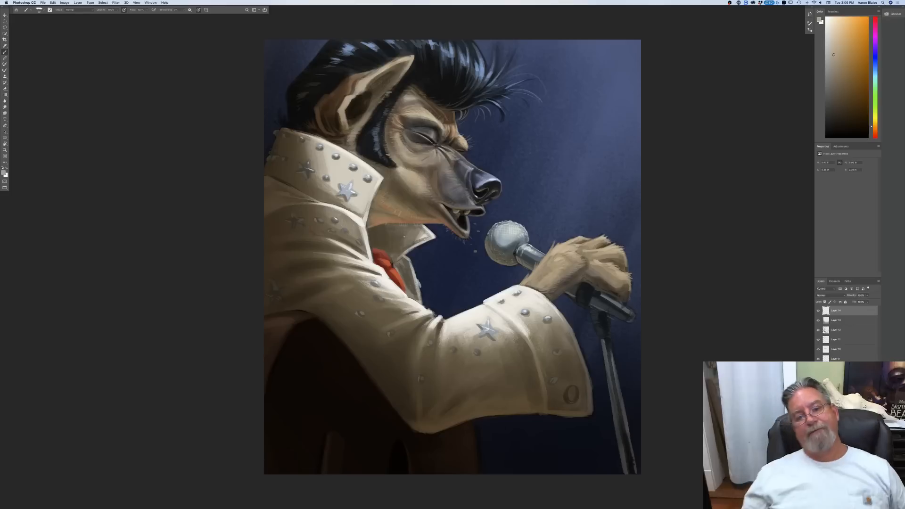
Step: Sample a light blue from the hair highlights and paint small spit droplets between the mouth and the microphone
click(5, 175)
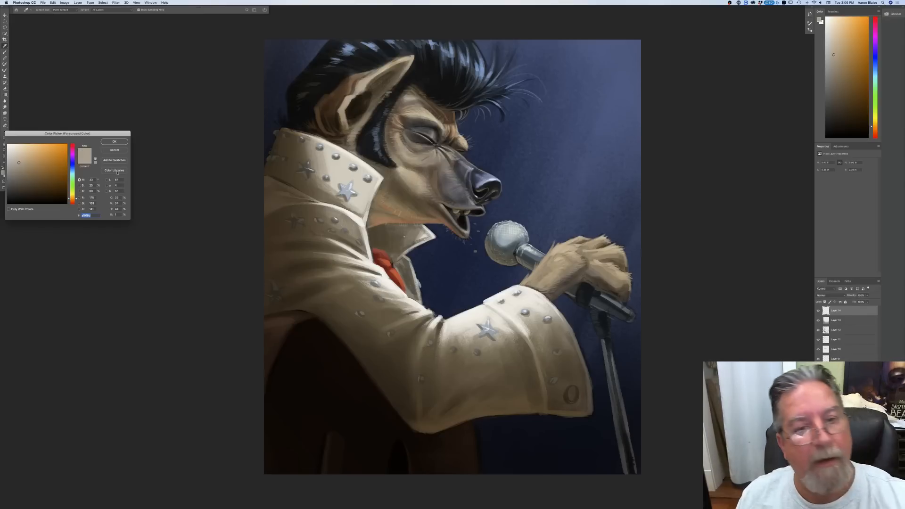
click(479, 71)
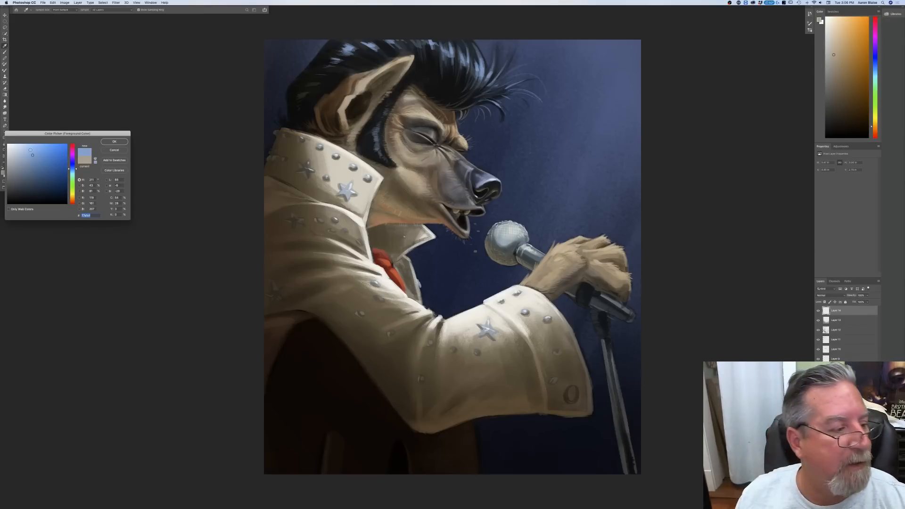
key(Return)
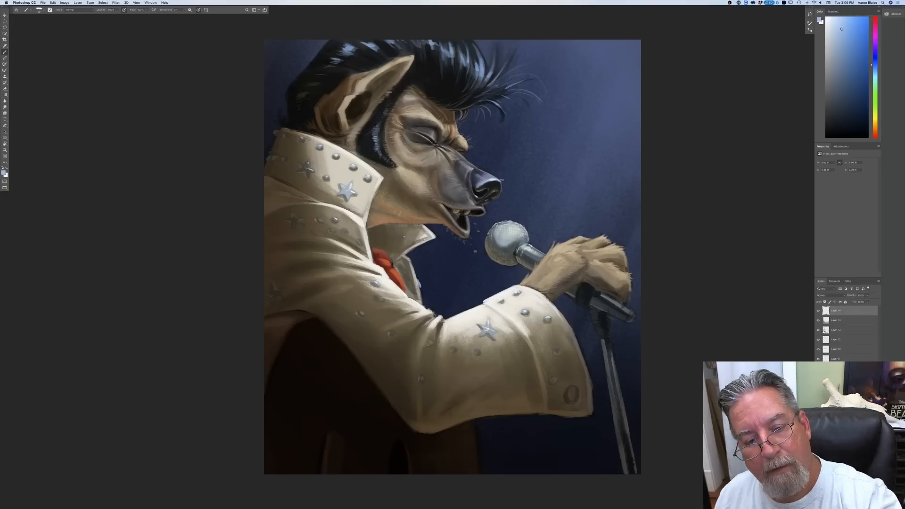
click(482, 224)
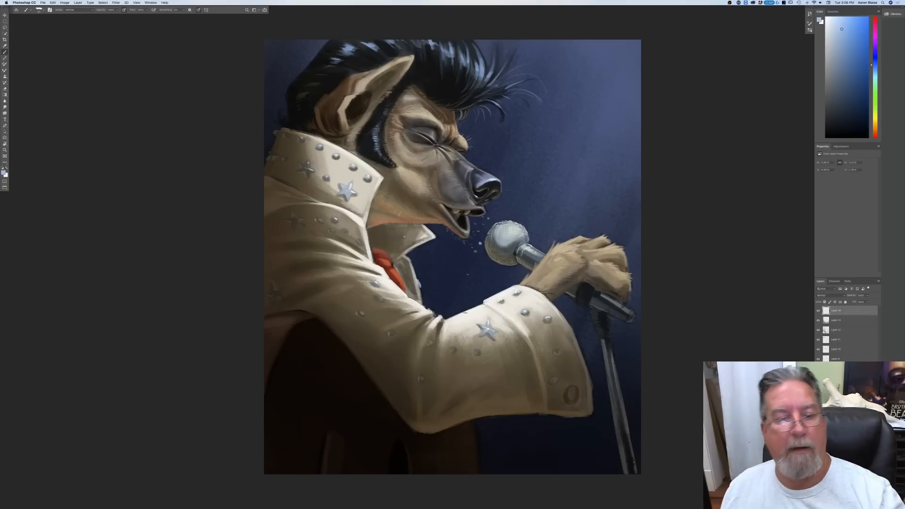
Step: Paint thin light blue strands along the loose forelock, the quiff and the hair behind the ear
mouse_move(496, 65)
mouse_down()
mouse_move(485, 85)
mouse_move(505, 74)
mouse_move(537, 84)
mouse_up()
drag(536, 116, 532, 126)
mouse_move(490, 59)
mouse_down()
mouse_move(487, 47)
mouse_move(467, 41)
mouse_up()
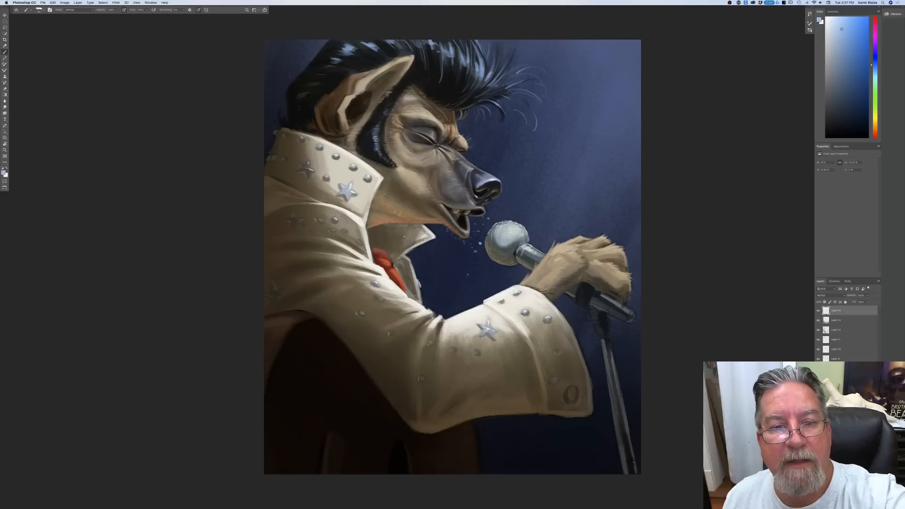
drag(453, 55, 453, 81)
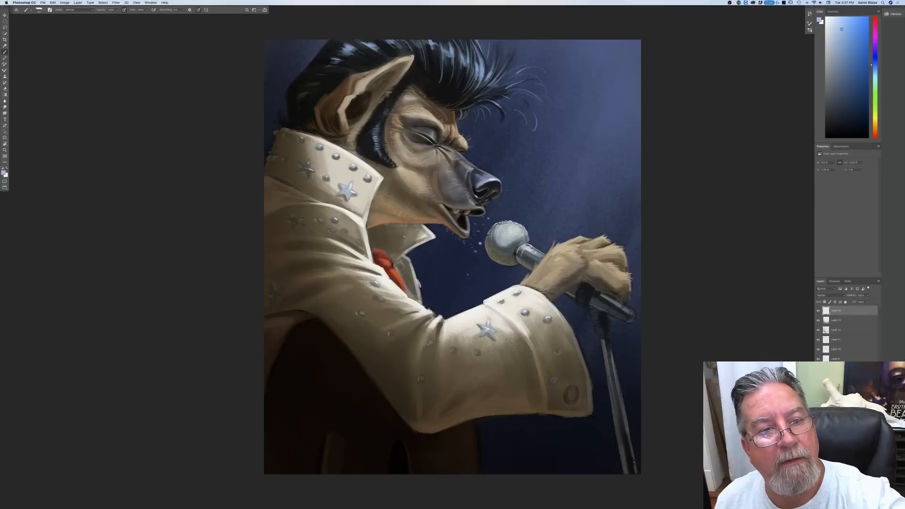
drag(344, 61, 317, 75)
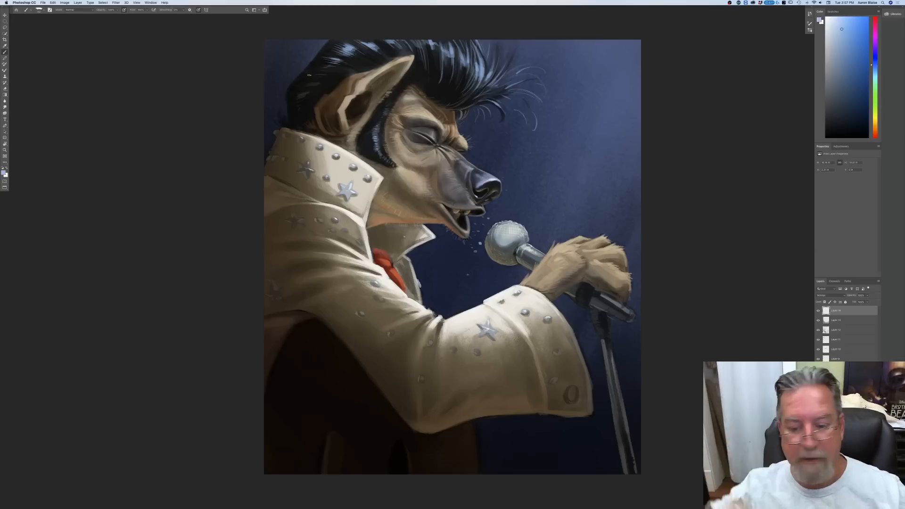
Step: Sample the background's blue and paint a rim light down the back of the hair to the collar
click(4, 173)
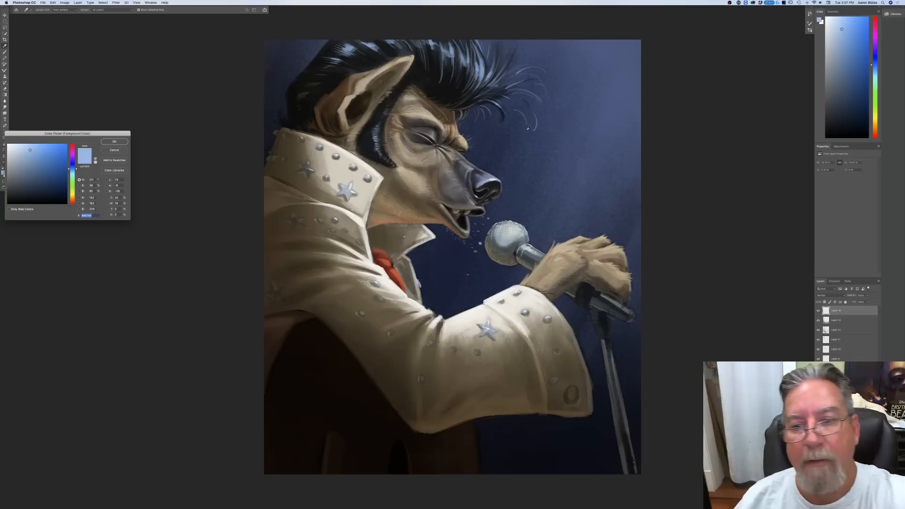
click(613, 113)
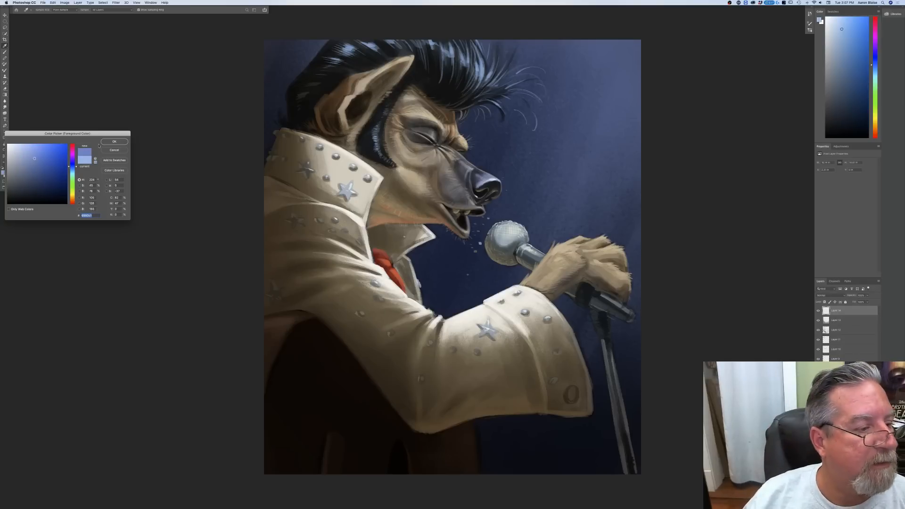
click(114, 142)
mouse_move(330, 41)
mouse_down()
mouse_move(287, 88)
mouse_move(288, 106)
mouse_move(283, 96)
mouse_move(288, 116)
mouse_move(279, 102)
mouse_move(270, 150)
mouse_up()
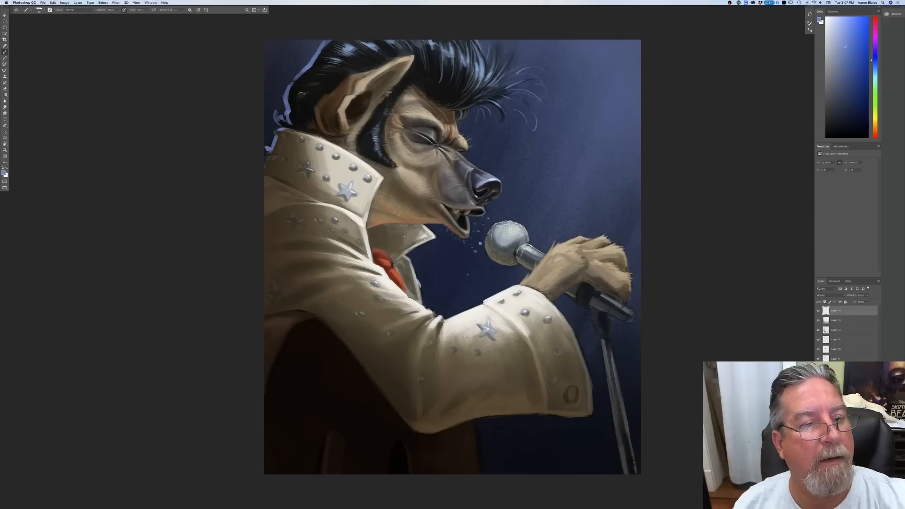
Step: Extend the blue rim light onto the back of the ear, the shoulder and the microphone stand
mouse_move(346, 82)
mouse_down()
mouse_move(321, 105)
mouse_move(320, 115)
mouse_move(334, 114)
mouse_move(326, 107)
mouse_up()
drag(339, 90, 320, 107)
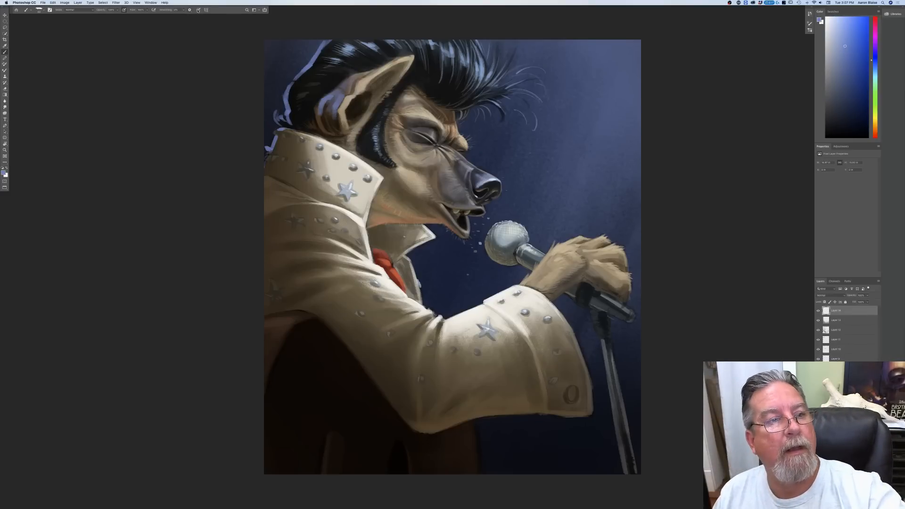
drag(605, 352, 623, 471)
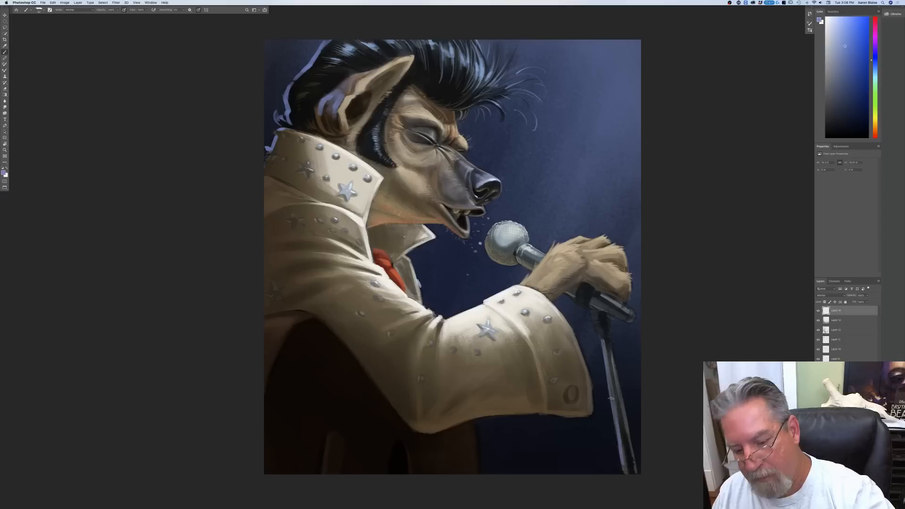
drag(589, 312, 602, 346)
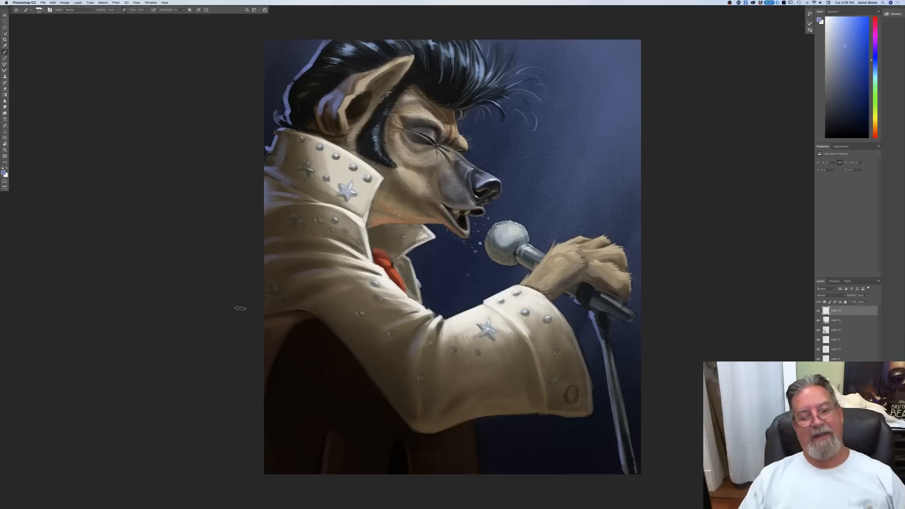
Step: Check the rim lighting across the whole painting at several reduced sizes, ending with it fitted to the screen
key(super+minus)
key(super+minus)
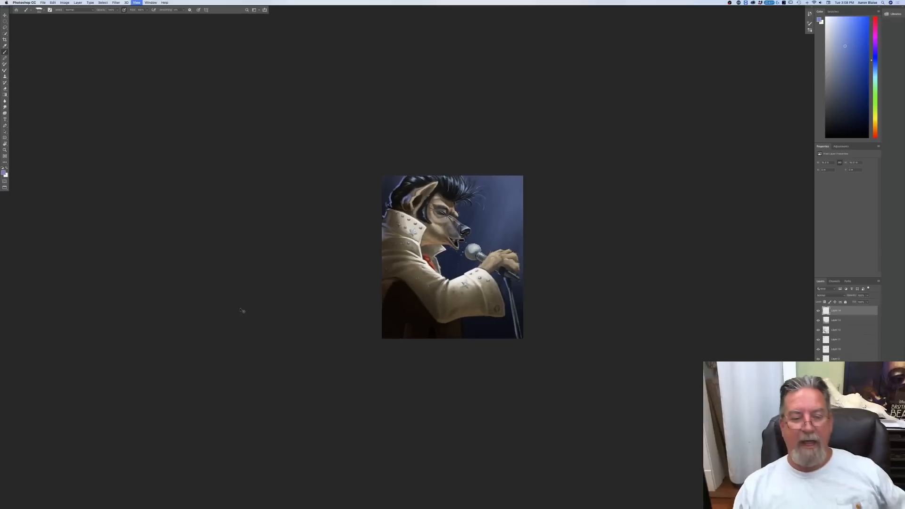
key(super+plus)
key(super+plus)
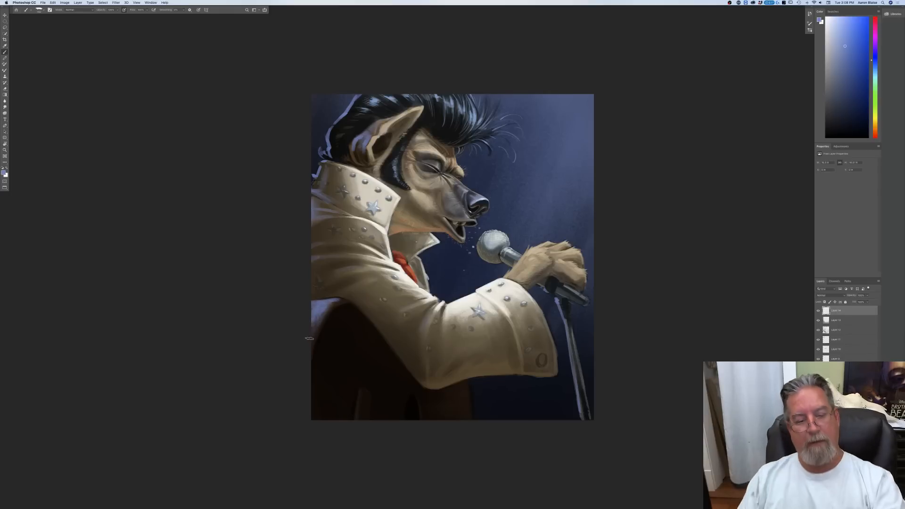
key(super+minus)
key(super+minus)
key(super+minus)
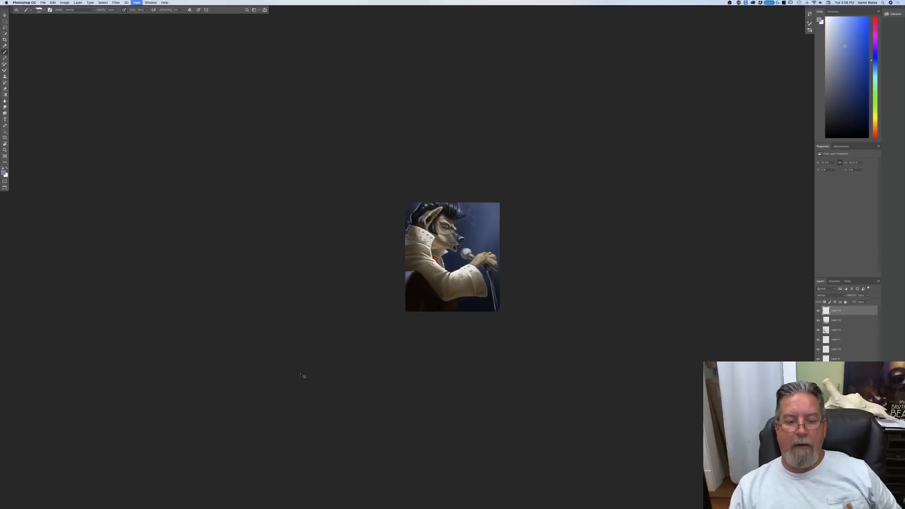
key(super+0)
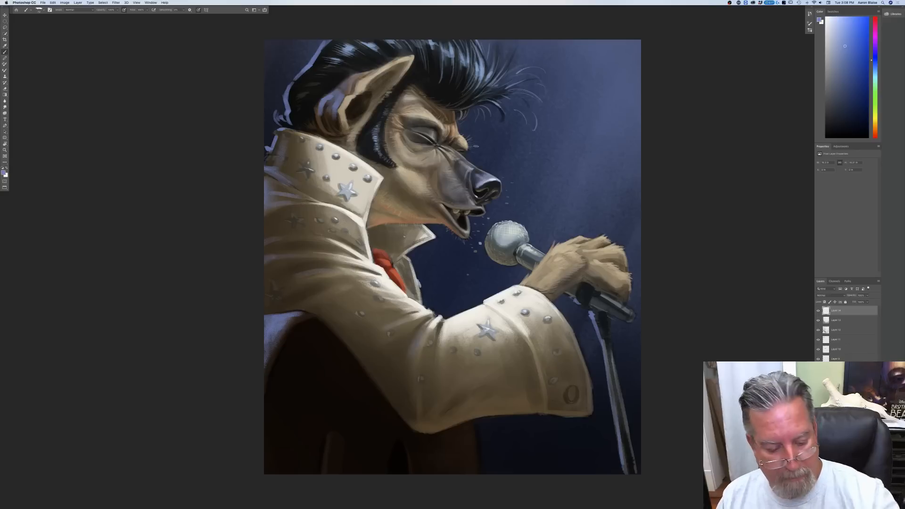
Step: Sample a muted brown from the guitar and paint thin strings across its sound hole
click(4, 172)
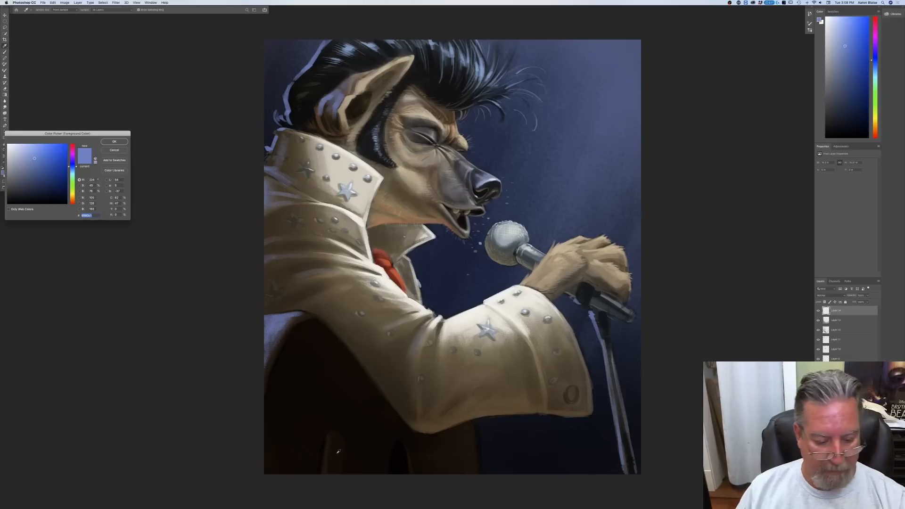
click(330, 446)
click(114, 142)
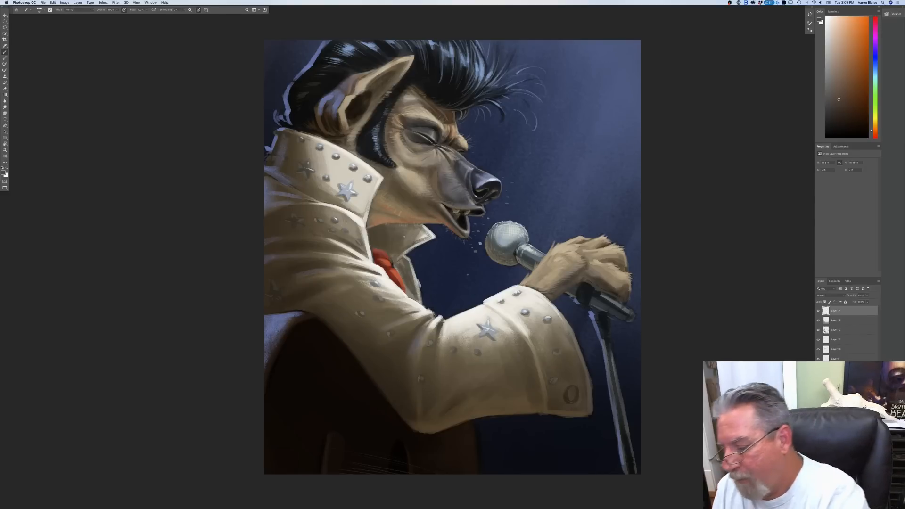
Step: Add a new layer in Overlay mode and set the foreground colour to a more saturated orange-brown
click(830, 295)
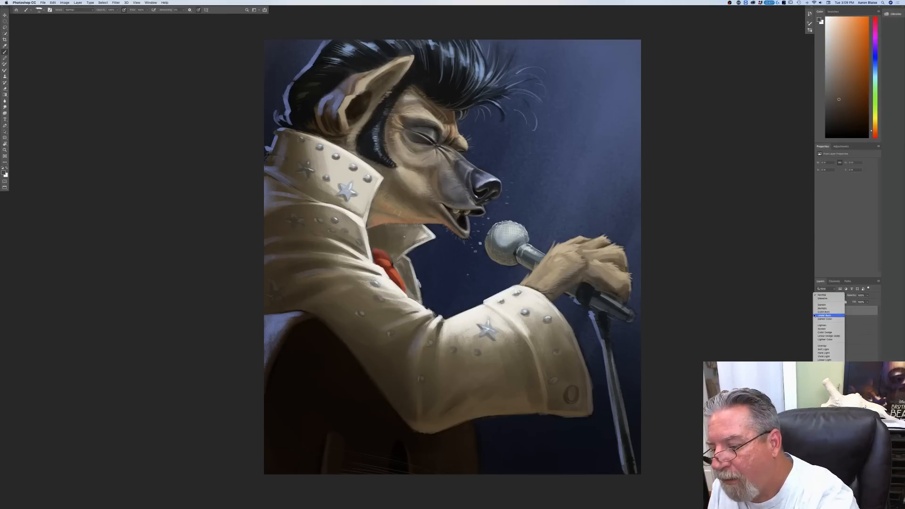
click(823, 345)
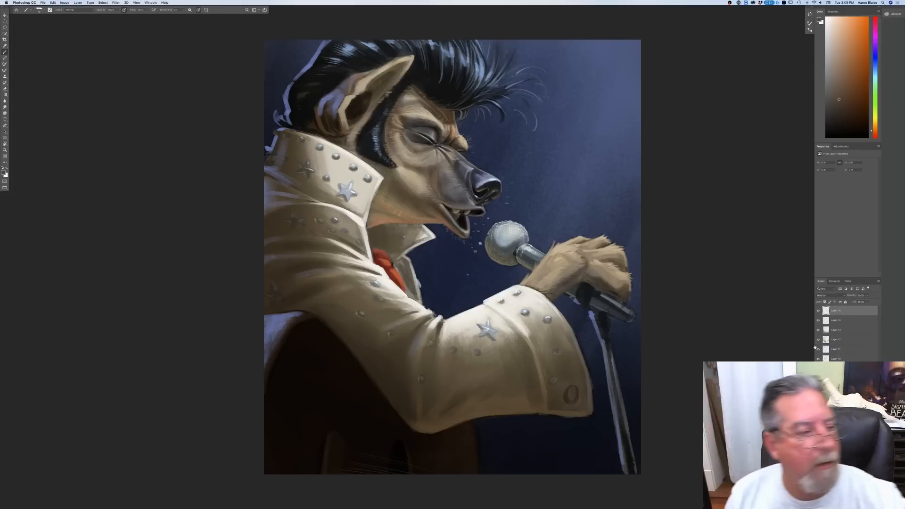
click(3, 173)
click(48, 179)
key(Return)
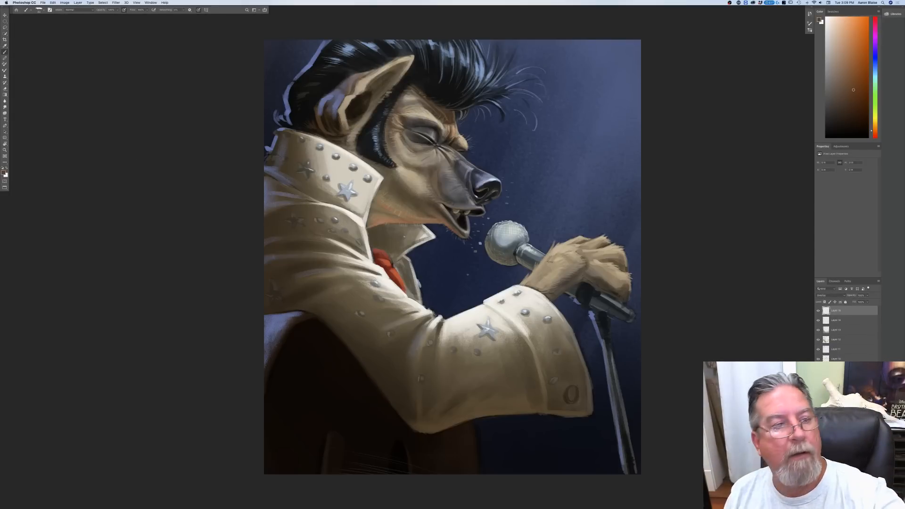
Step: Glaze warm orange-brown over the paw's fingers and wrist, the jaw and cheek, and the area around the eye
mouse_move(620, 255)
mouse_down()
mouse_move(619, 282)
mouse_move(595, 260)
mouse_move(551, 281)
mouse_up()
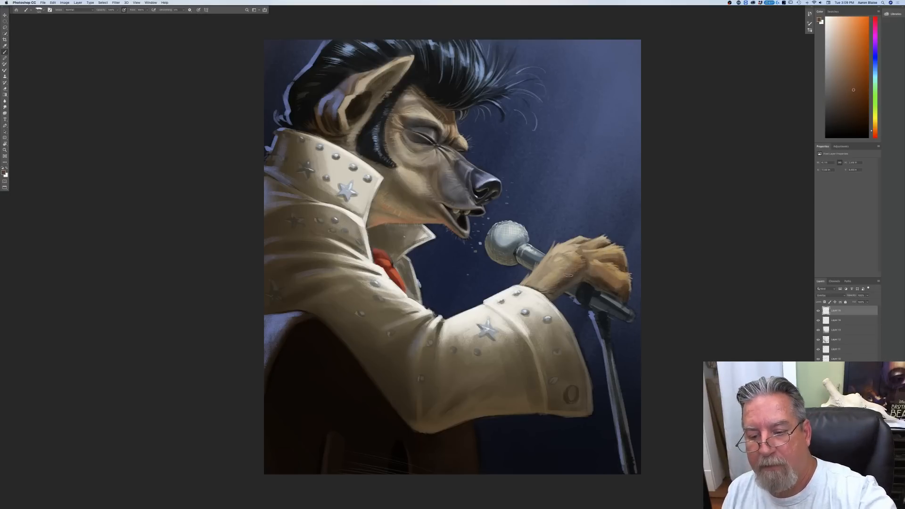
mouse_move(626, 265)
mouse_down()
mouse_move(629, 299)
mouse_move(583, 280)
mouse_move(606, 298)
mouse_up()
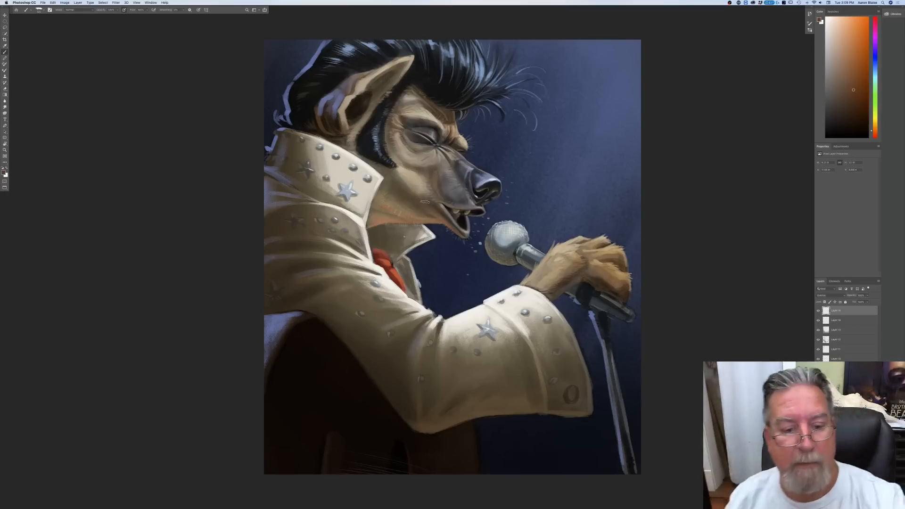
mouse_move(408, 200)
mouse_down()
mouse_move(399, 208)
mouse_move(387, 196)
mouse_move(380, 204)
mouse_move(419, 189)
mouse_up()
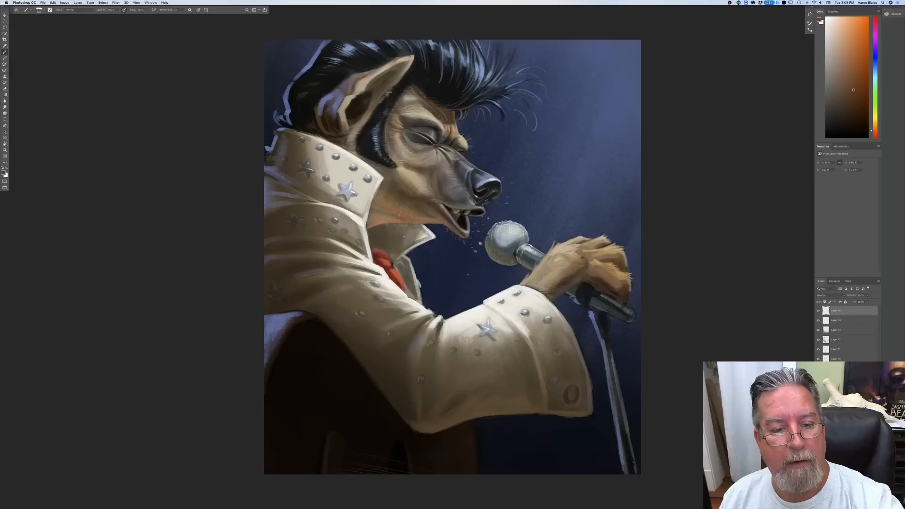
mouse_move(390, 129)
mouse_down()
mouse_move(436, 127)
mouse_move(391, 110)
mouse_up()
mouse_move(350, 136)
mouse_down()
mouse_move(392, 110)
mouse_move(443, 137)
mouse_up()
Step: Set the foreground colour to a medium blue and tint the nose, snout and microphone on the Overlay layer
click(4, 174)
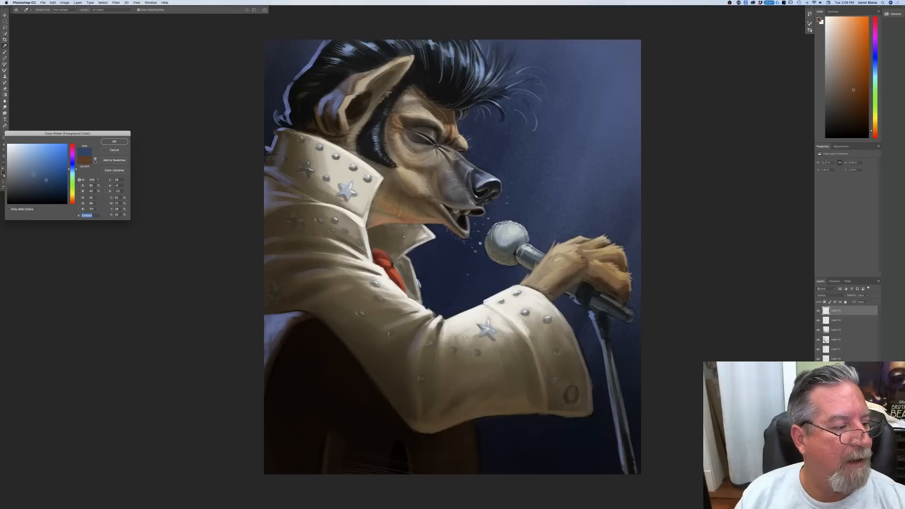
click(40, 172)
click(114, 142)
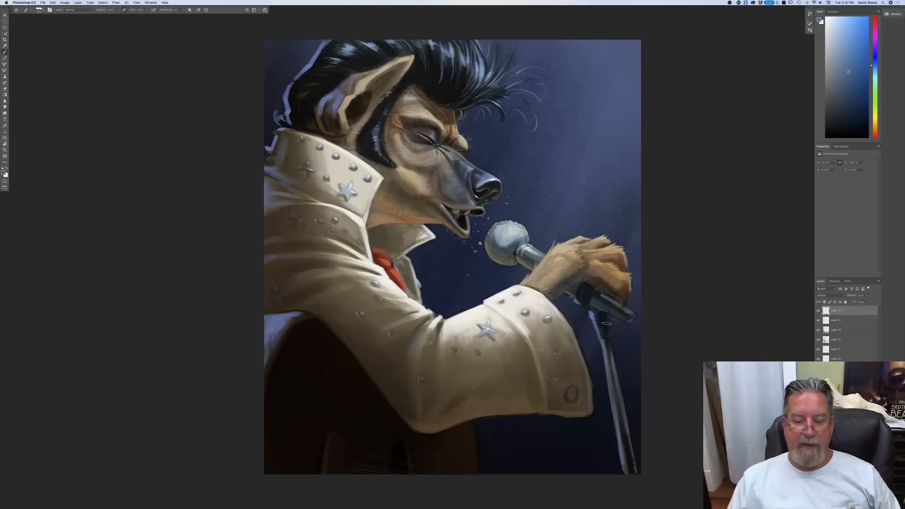
Step: Sample a warm brown from the sleeve's underside and paint reflected light along the lower cuff and sleeve edge
click(3, 172)
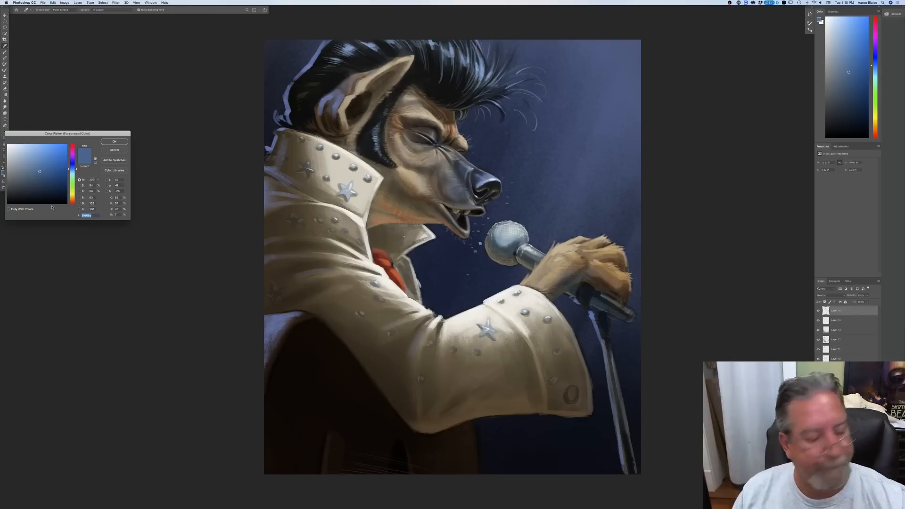
click(466, 408)
click(35, 175)
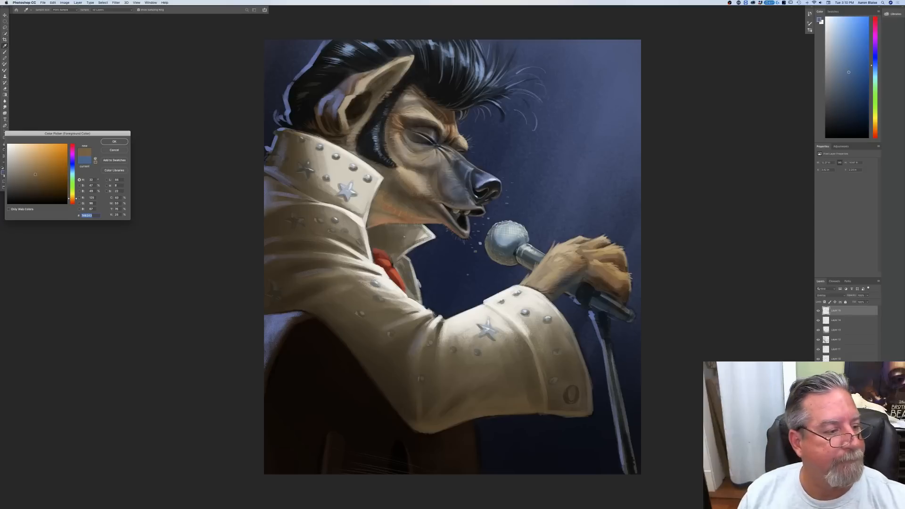
click(104, 144)
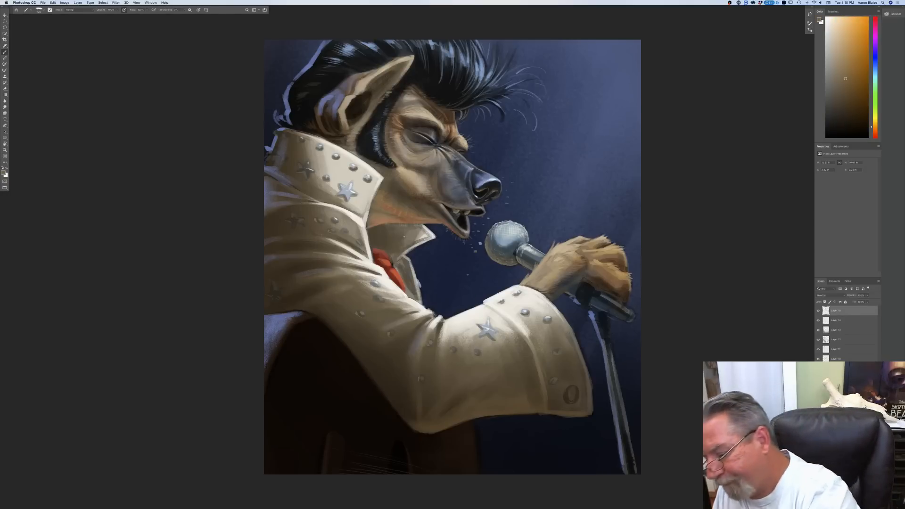
mouse_move(545, 404)
mouse_down()
mouse_move(571, 385)
mouse_move(588, 453)
mouse_move(570, 393)
mouse_move(439, 432)
mouse_move(470, 413)
mouse_move(434, 432)
mouse_move(428, 420)
mouse_move(439, 411)
mouse_move(417, 434)
mouse_move(376, 384)
mouse_up()
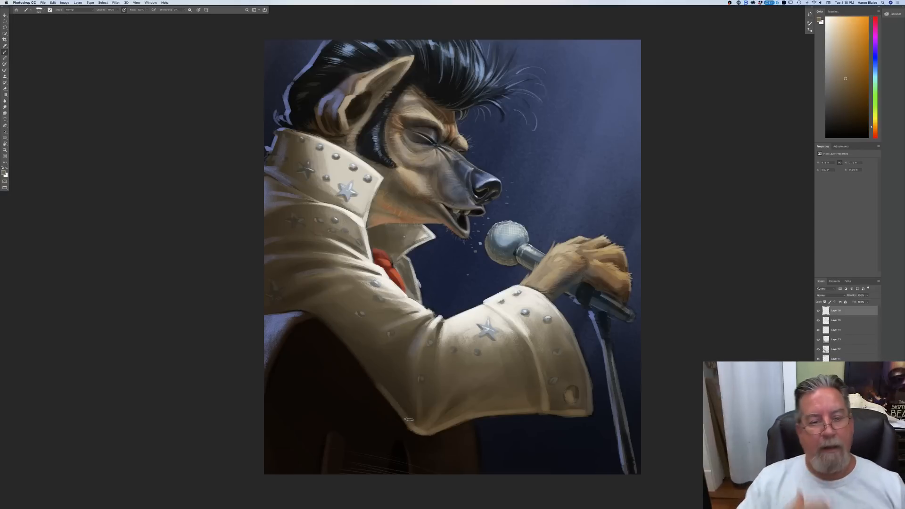
Step: Paint warm reflected light along the underside of the upper sleeve where it meets the guitar
drag(323, 325, 378, 386)
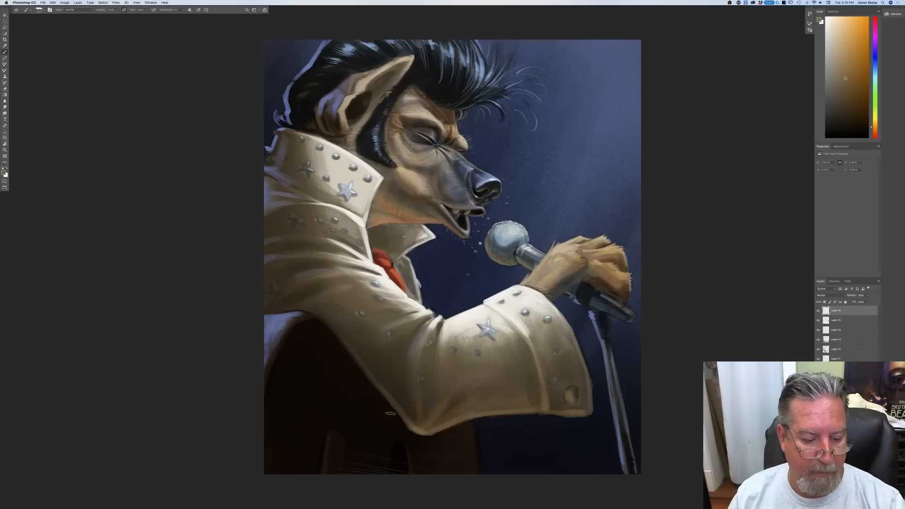
key(super+minus)
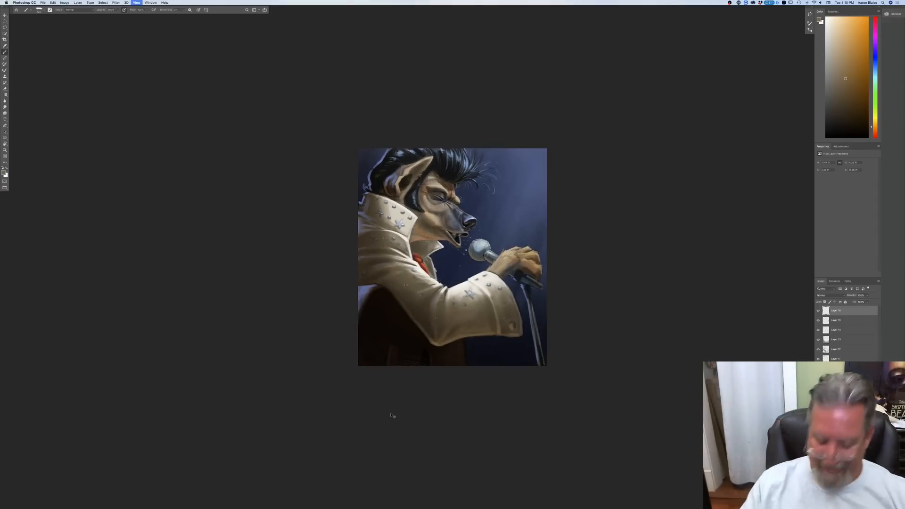
key(super+plus)
key(super+plus)
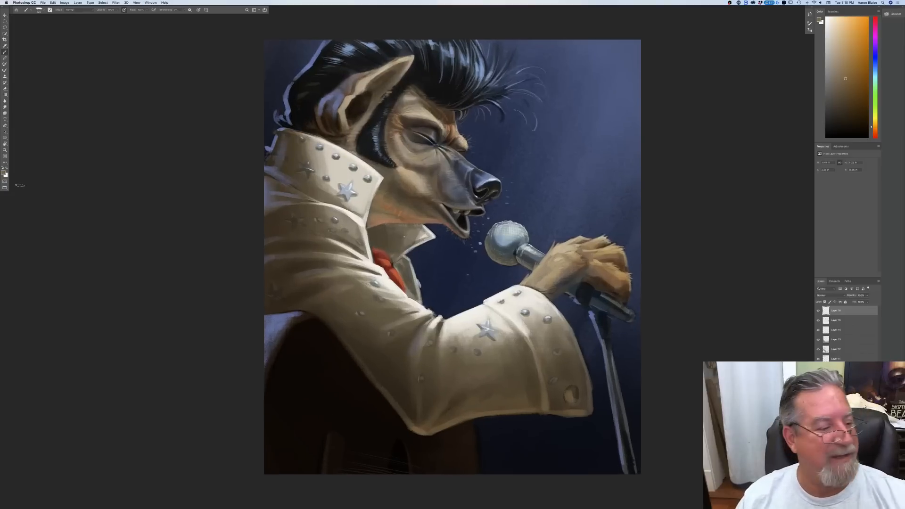
Step: Set the foreground colour to near white and paint bright highlights along the edges of the raised collar and the small far collar tip
click(3, 173)
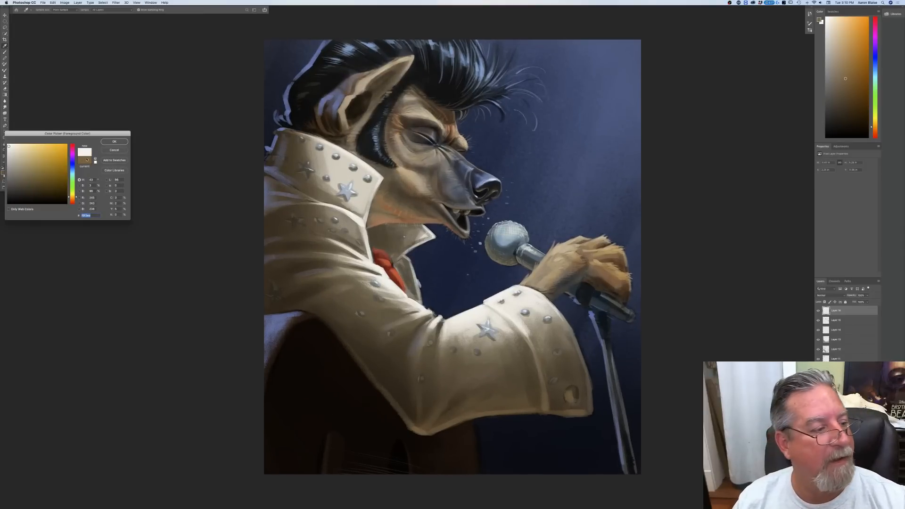
drag(10, 148, 8, 145)
key(Return)
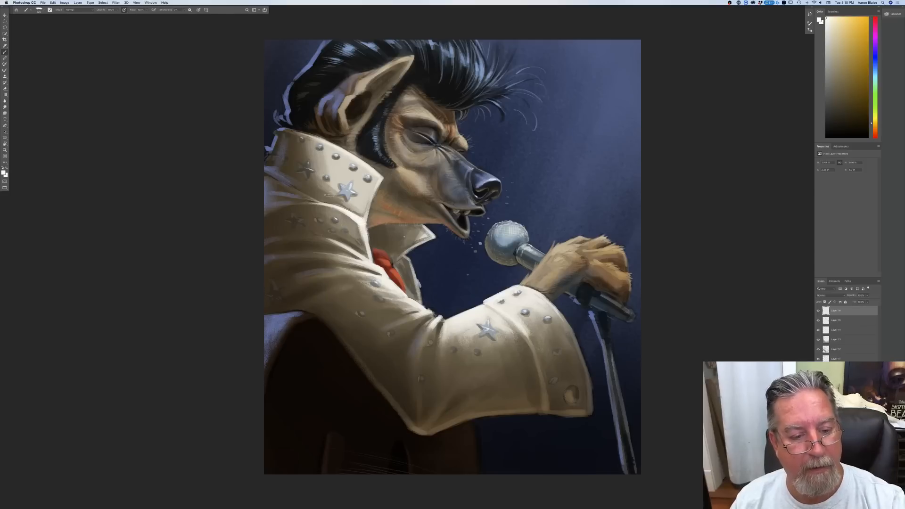
drag(381, 181, 363, 226)
mouse_move(384, 178)
mouse_down()
mouse_move(333, 143)
mouse_move(292, 129)
mouse_up()
drag(346, 151, 270, 124)
mouse_move(426, 229)
mouse_down()
mouse_move(407, 256)
mouse_move(435, 238)
mouse_move(409, 251)
mouse_move(432, 230)
mouse_move(440, 237)
mouse_up()
drag(441, 238, 419, 249)
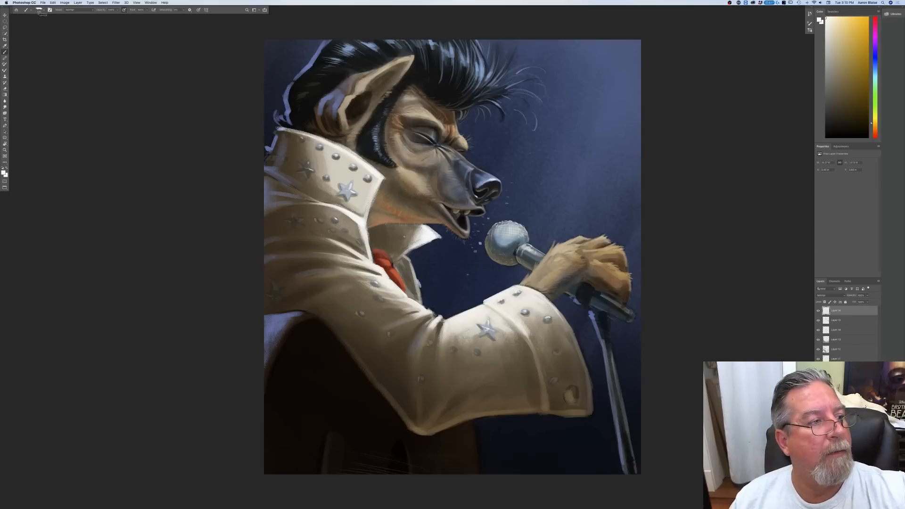
Step: Switch to the sampled brush and paint near-white highlights on the cuff's upper edge and the sleeve folds around the elbow
click(39, 11)
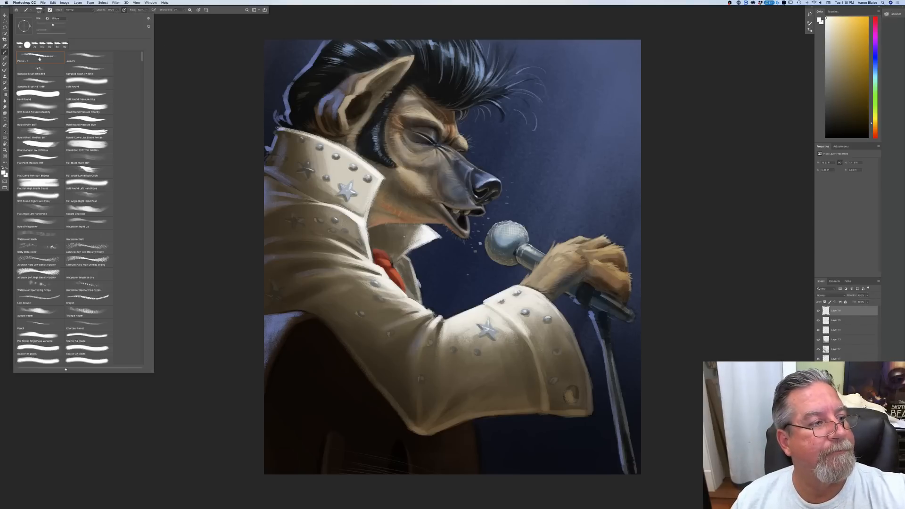
click(40, 71)
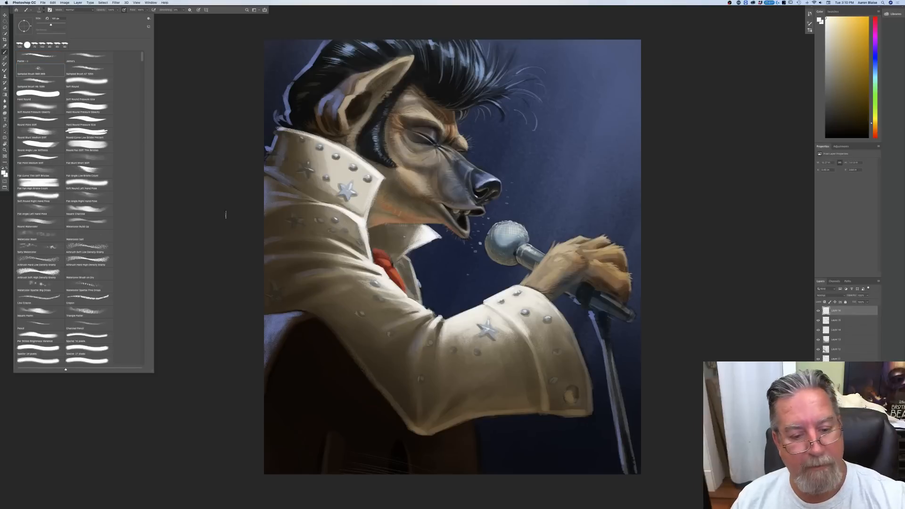
click(226, 215)
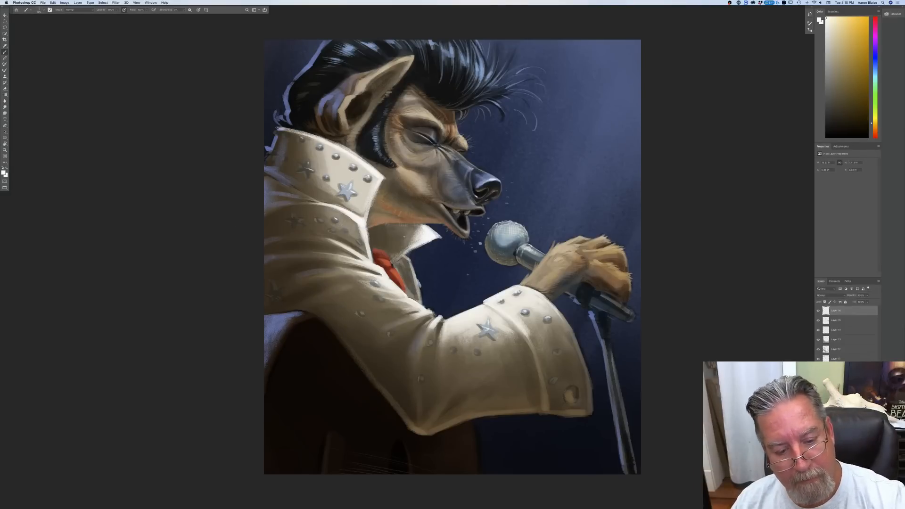
mouse_move(440, 318)
mouse_down()
mouse_move(419, 340)
mouse_move(514, 280)
mouse_move(508, 285)
mouse_move(553, 293)
mouse_up()
mouse_move(484, 305)
mouse_down()
mouse_move(486, 298)
mouse_move(535, 345)
mouse_up()
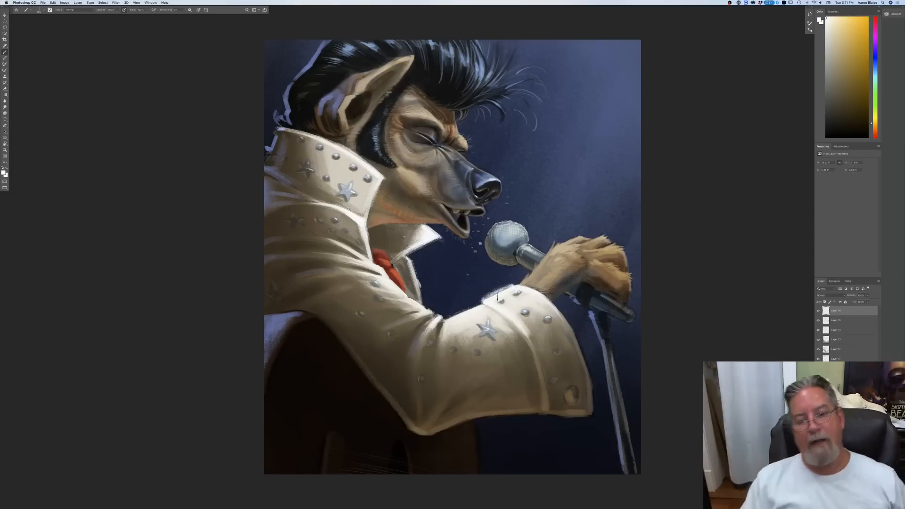
drag(443, 322, 436, 374)
mouse_move(421, 312)
mouse_down()
mouse_move(394, 322)
mouse_move(388, 307)
mouse_up()
drag(406, 309, 374, 297)
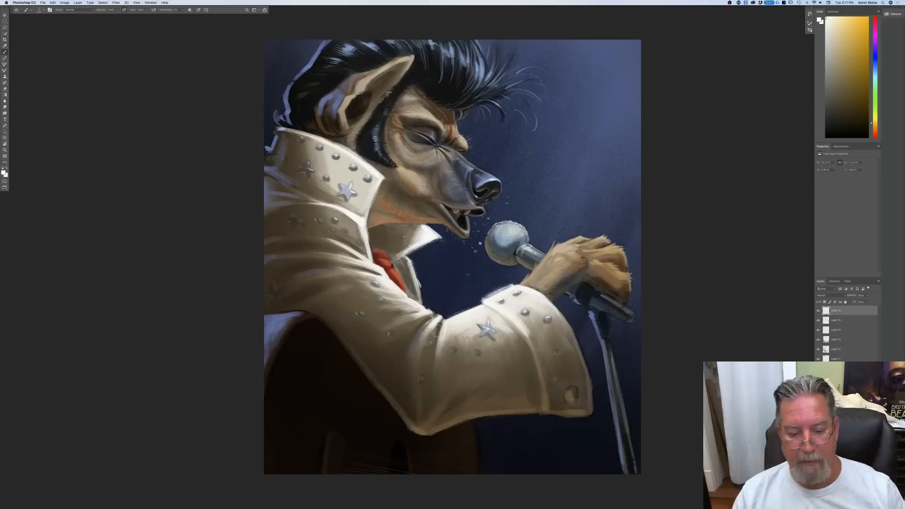
Step: Sample a colour from the sleeve and set the foreground to a lighter, warm yellowish grey
click(3, 173)
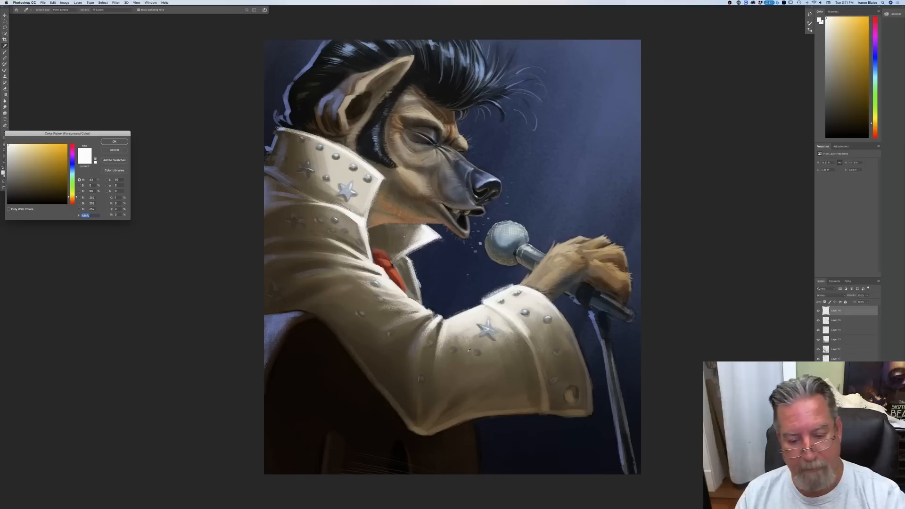
click(353, 317)
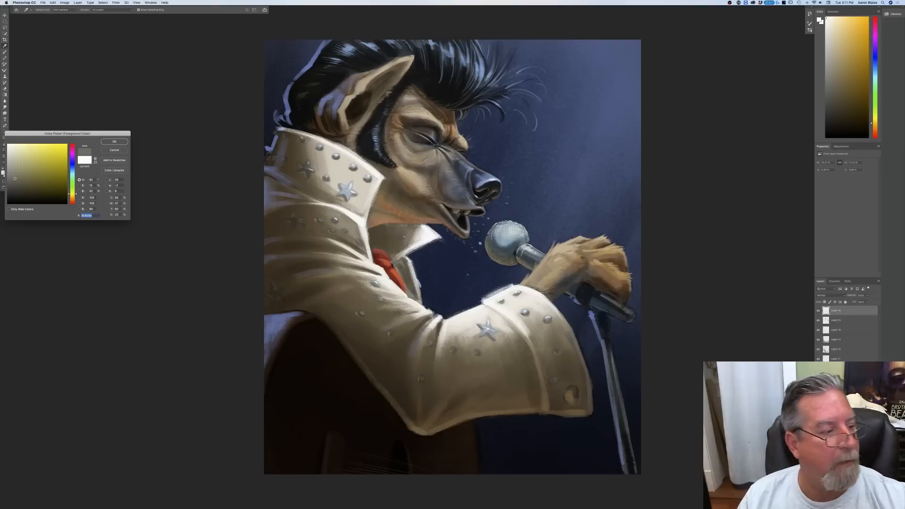
drag(72, 193, 72, 196)
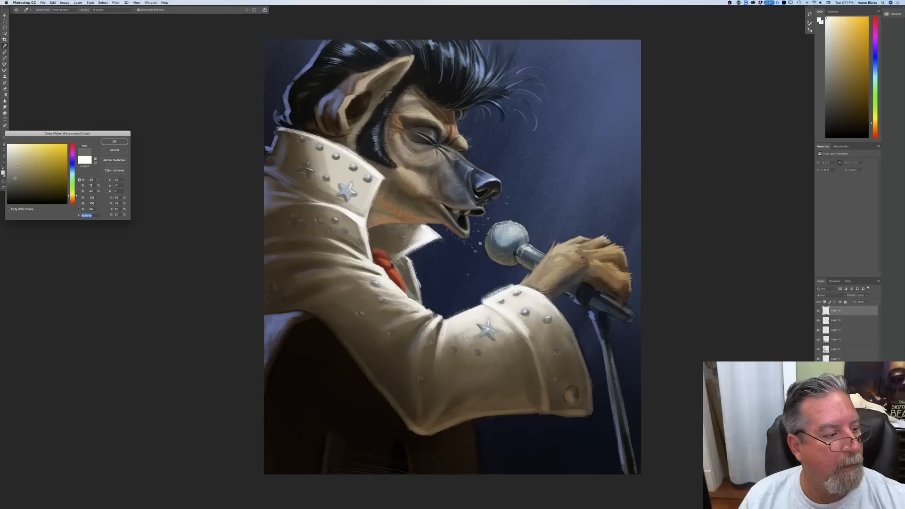
key(Return)
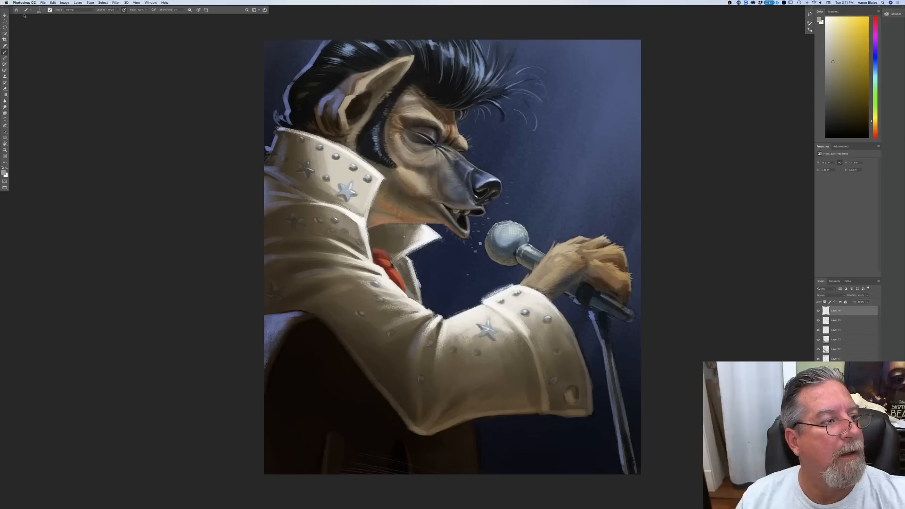
Step: Return to the first brush preset, enable Shape Dynamics and paint light accents on the jacket's dim studs and shoulder stars
click(39, 10)
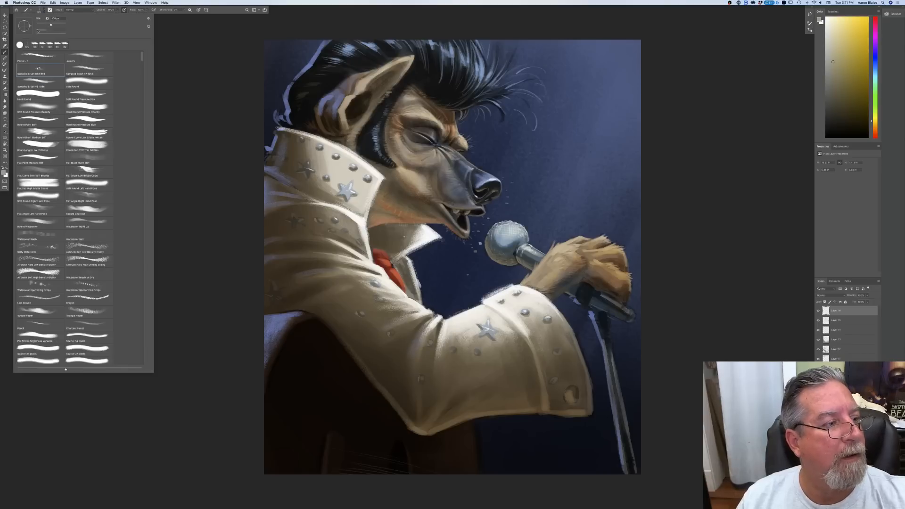
click(39, 59)
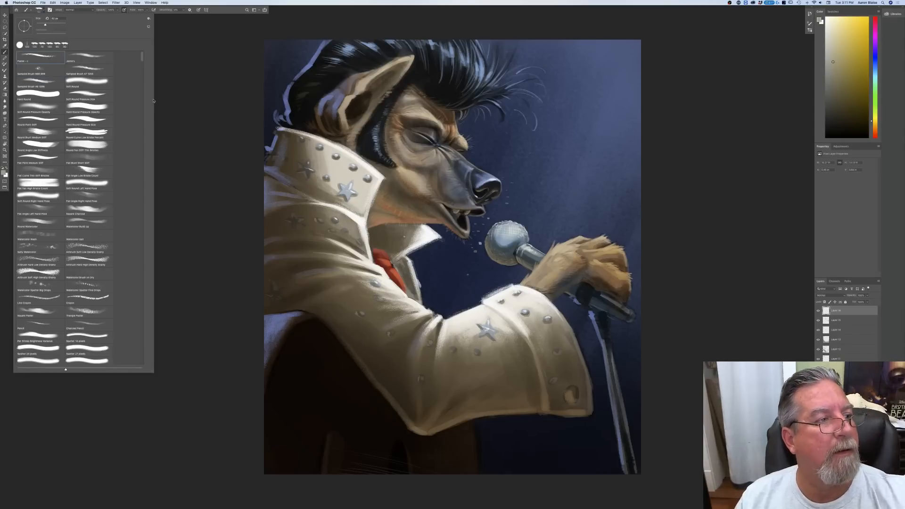
click(49, 9)
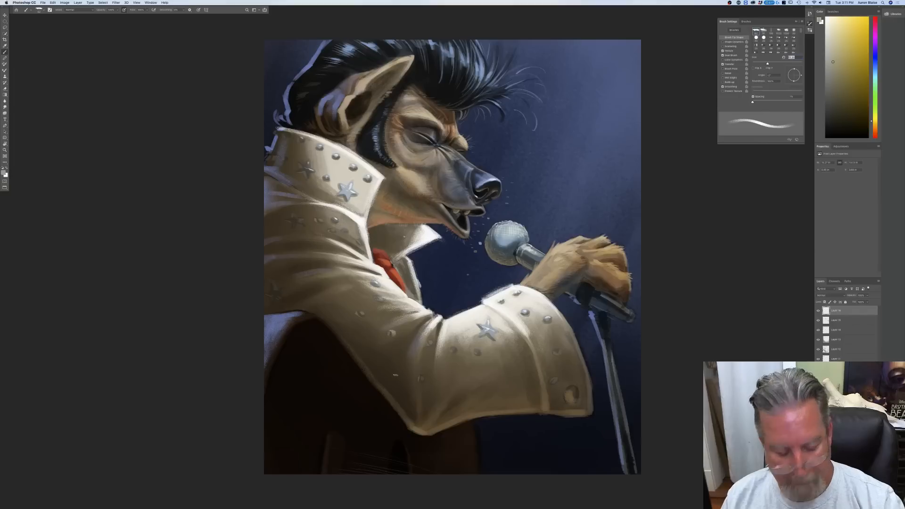
click(722, 42)
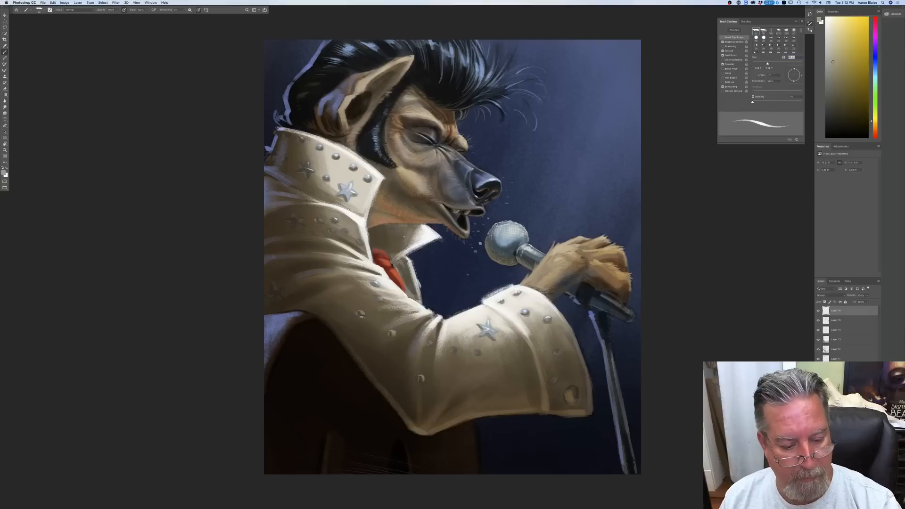
drag(272, 279, 273, 286)
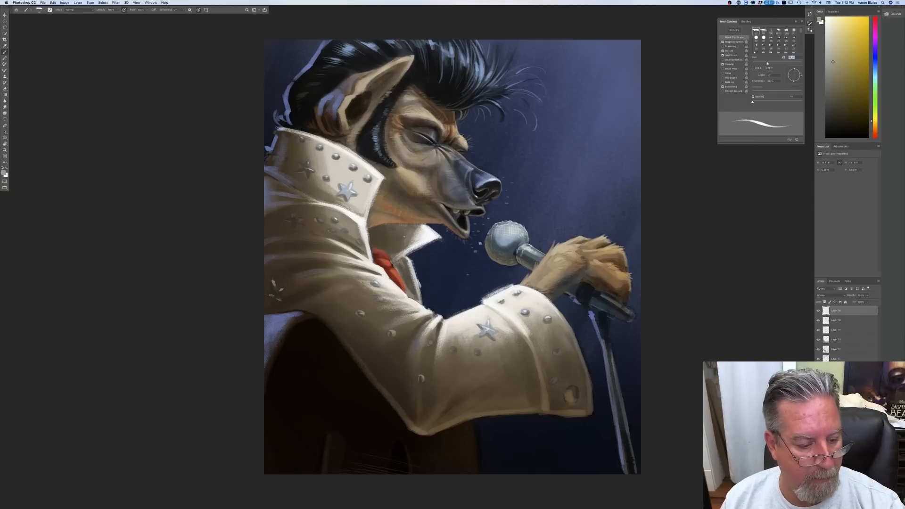
drag(267, 294, 270, 294)
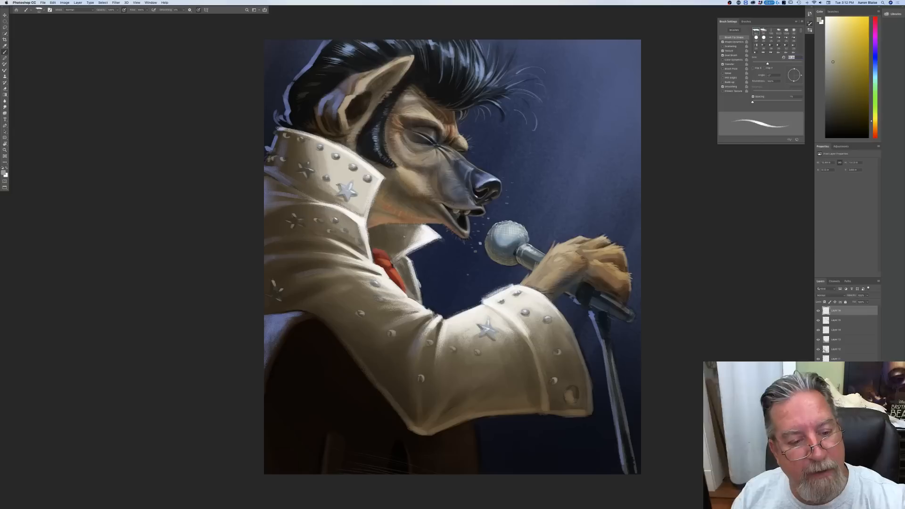
Step: Sample the collar's star and set the foreground colour to a more saturated medium blue
click(4, 173)
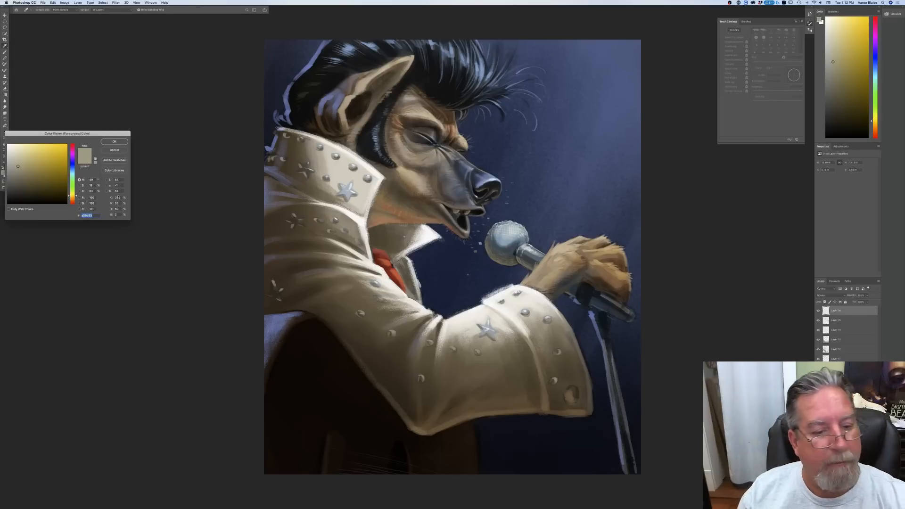
click(346, 199)
click(34, 160)
click(125, 142)
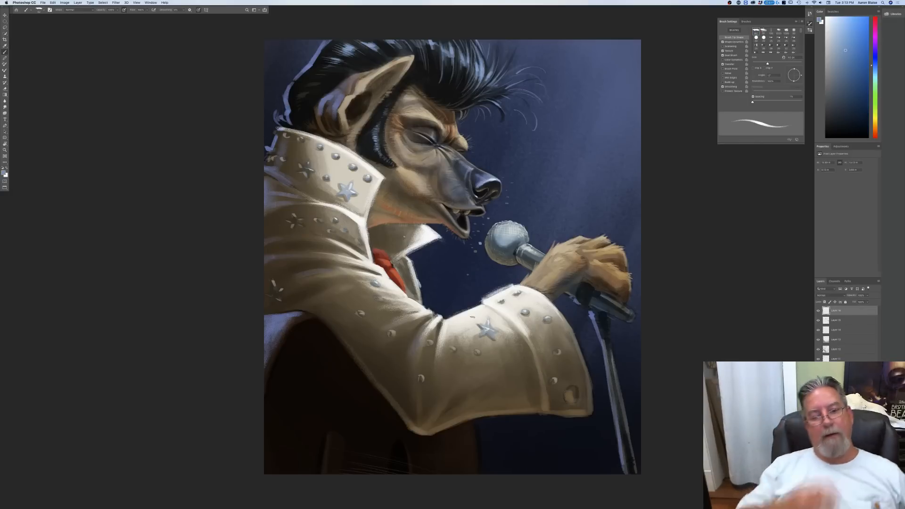
key(super+minus)
key(super+minus)
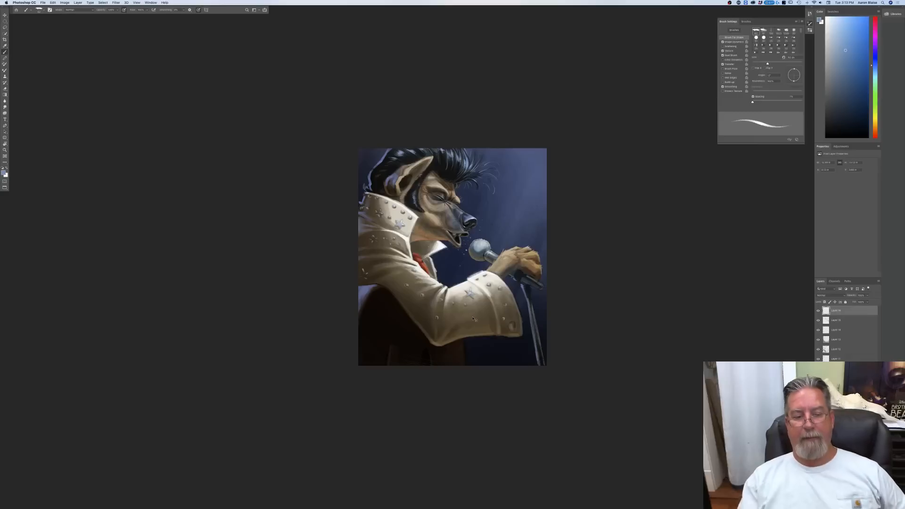
key(super+plus)
key(super+plus)
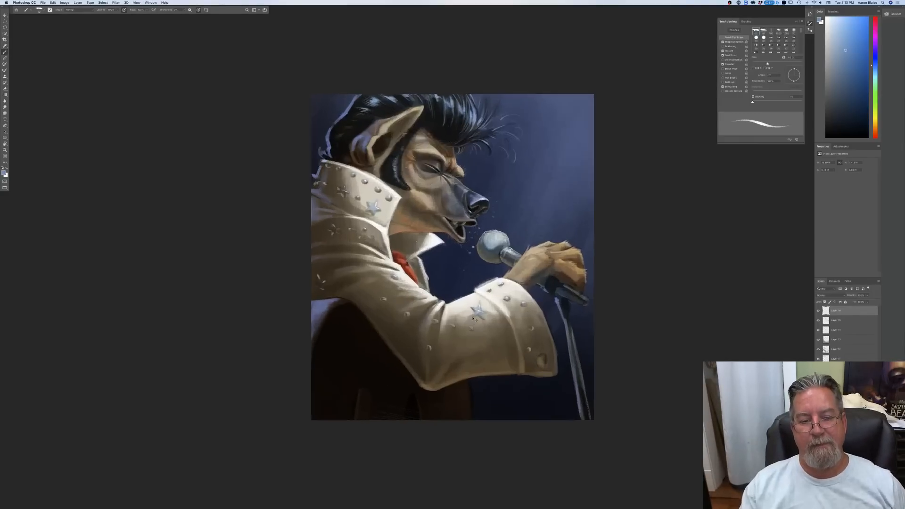
Step: Set the foreground colour to a warm tan and enlarge the brush
click(4, 173)
click(306, 292)
click(30, 162)
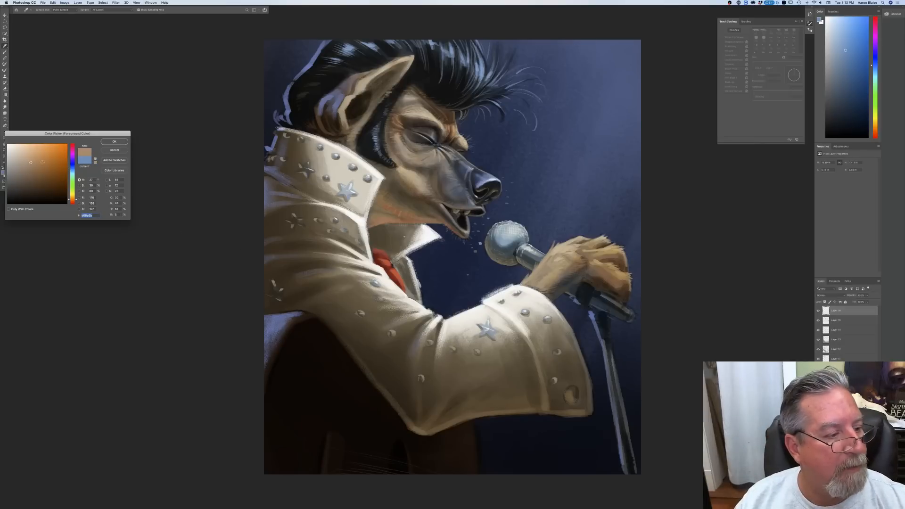
click(113, 141)
key(bracketright)
key(bracketright)
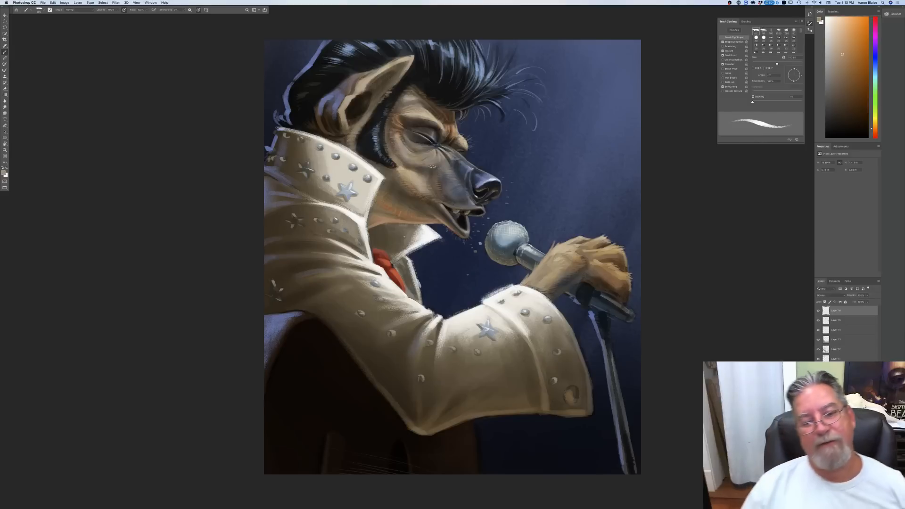
Step: Change the foreground colour to a pale, less saturated warm beige
click(4, 173)
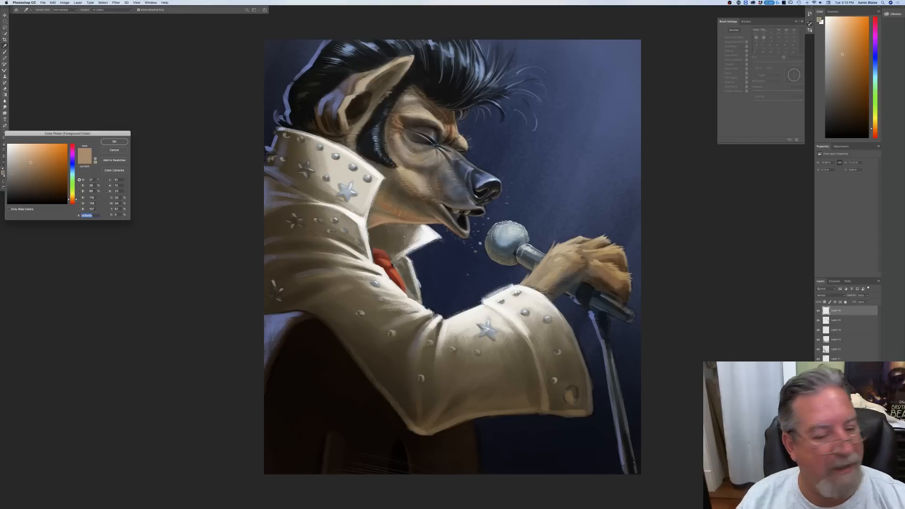
click(73, 199)
click(16, 155)
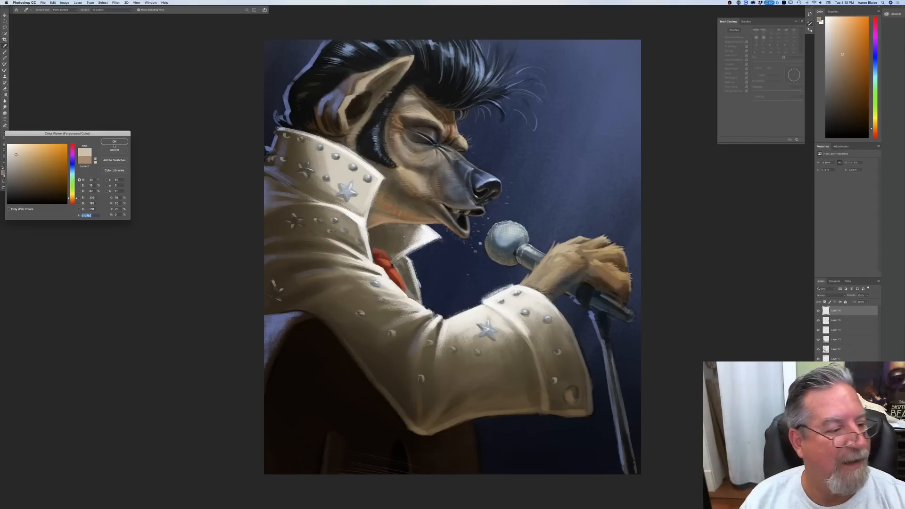
click(114, 142)
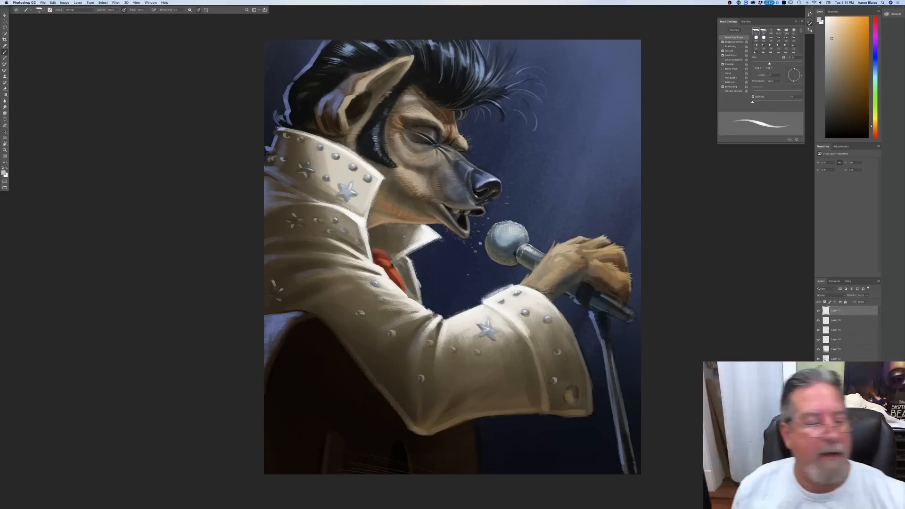
Step: Set the foreground colour to a light sky blue and paint thin rim light along the brow's front edge and the top of the snout
click(5, 173)
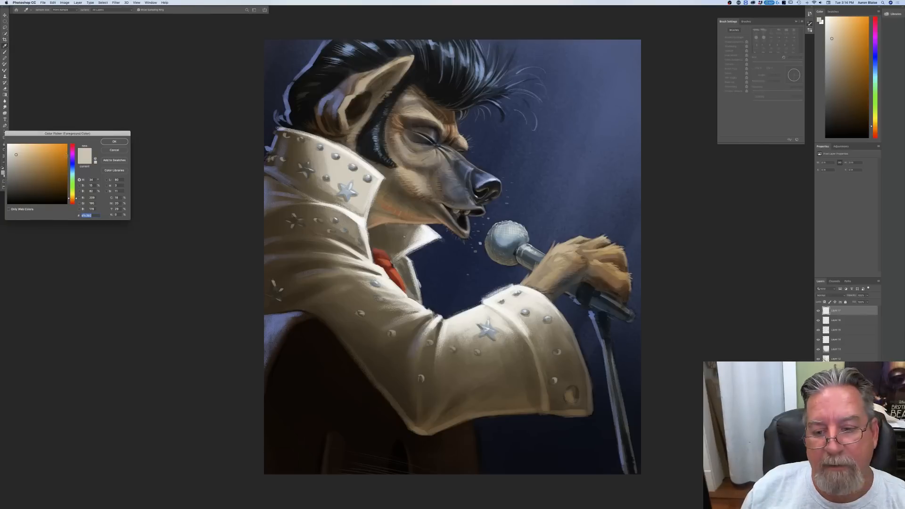
click(73, 171)
click(34, 146)
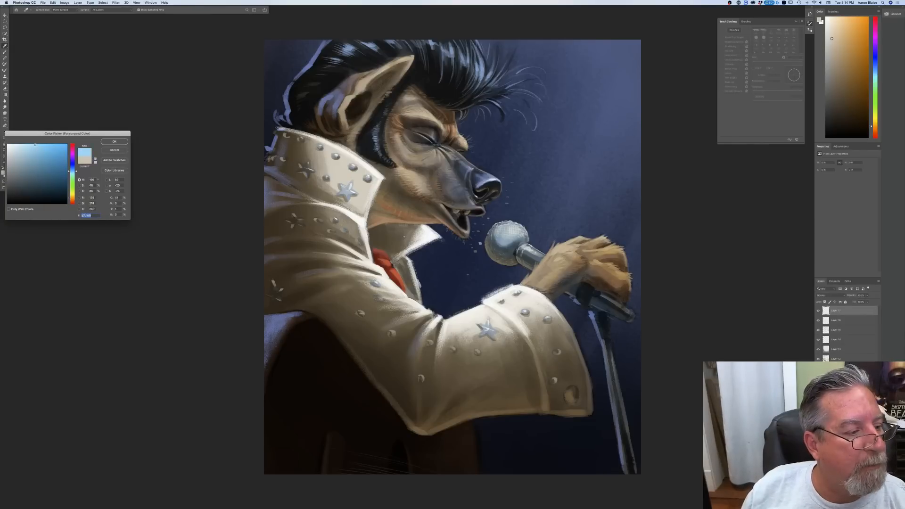
click(115, 141)
key(bracketright)
key(bracketright)
key(bracketleft)
key(bracketleft)
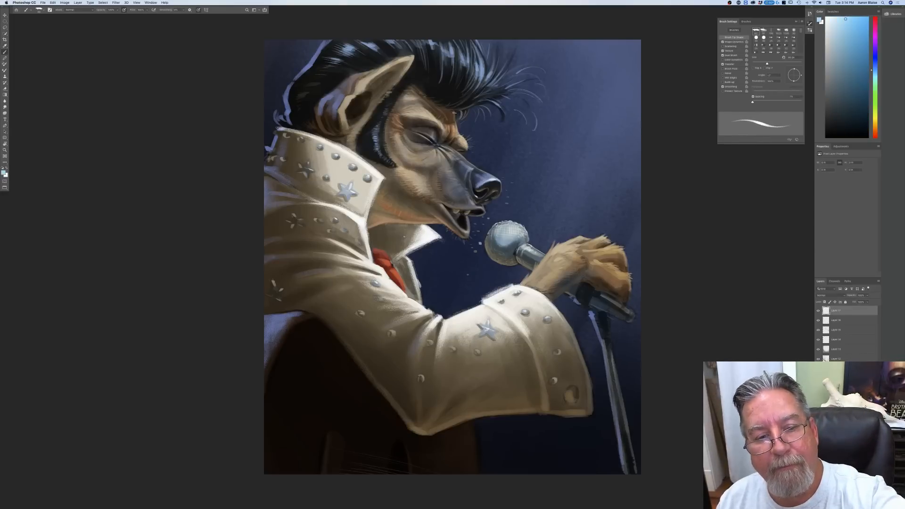
drag(454, 112, 465, 141)
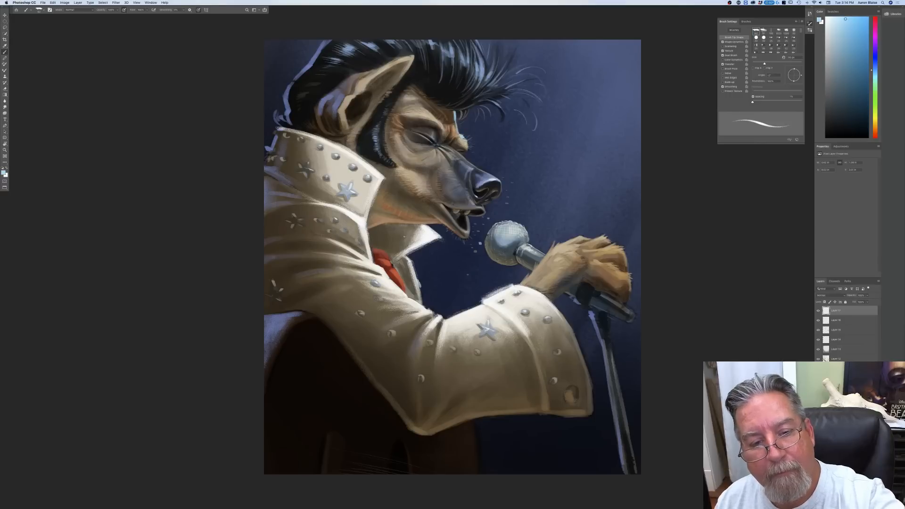
drag(448, 147, 458, 151)
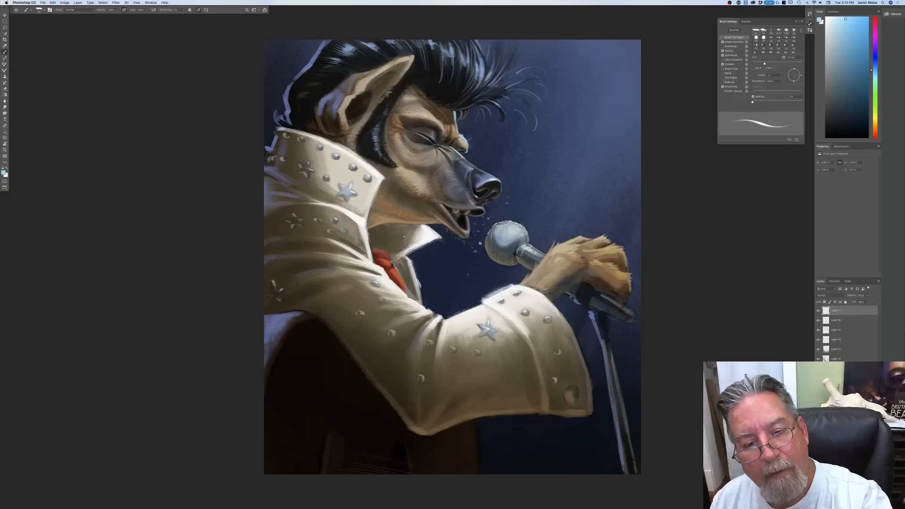
Step: Paint thin light blue rim light around the nose tip, upper lip and the front of the lower jaw
mouse_move(474, 169)
mouse_down()
mouse_move(500, 180)
mouse_move(500, 195)
mouse_up()
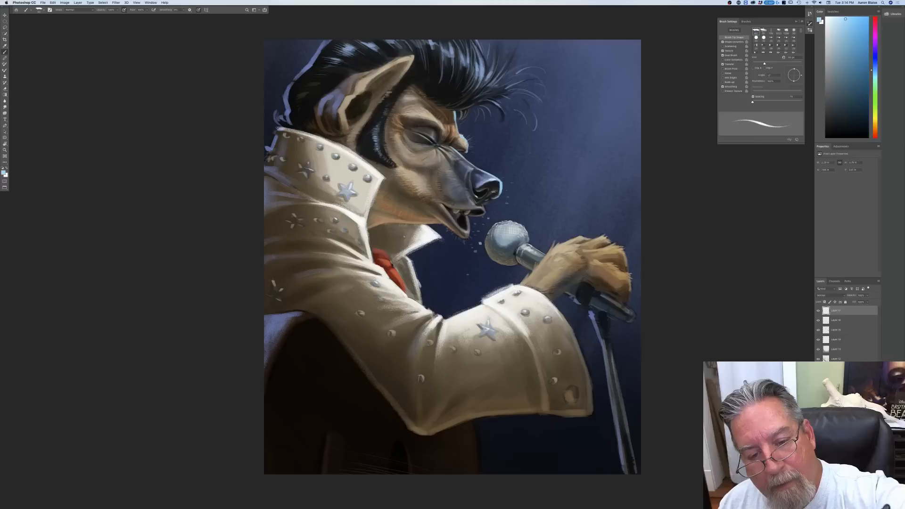
mouse_move(486, 195)
mouse_down()
mouse_move(493, 192)
mouse_move(493, 204)
mouse_up()
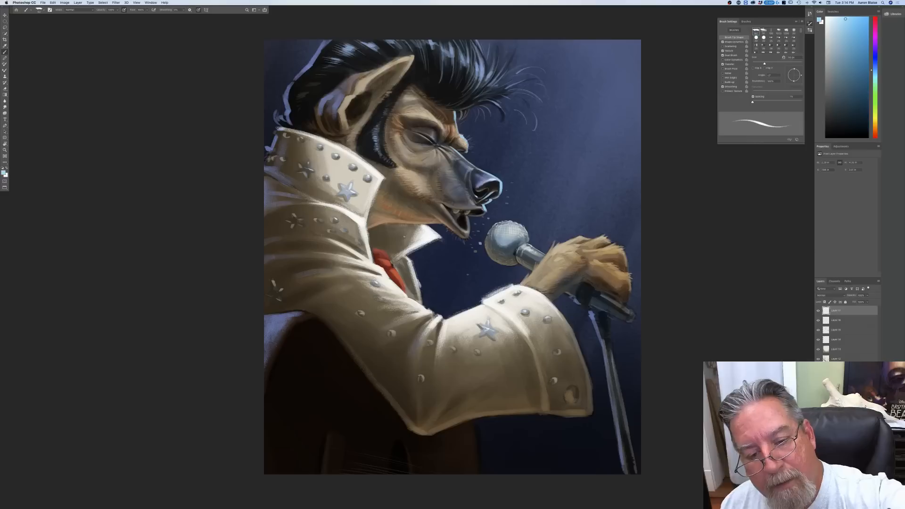
drag(486, 211, 477, 216)
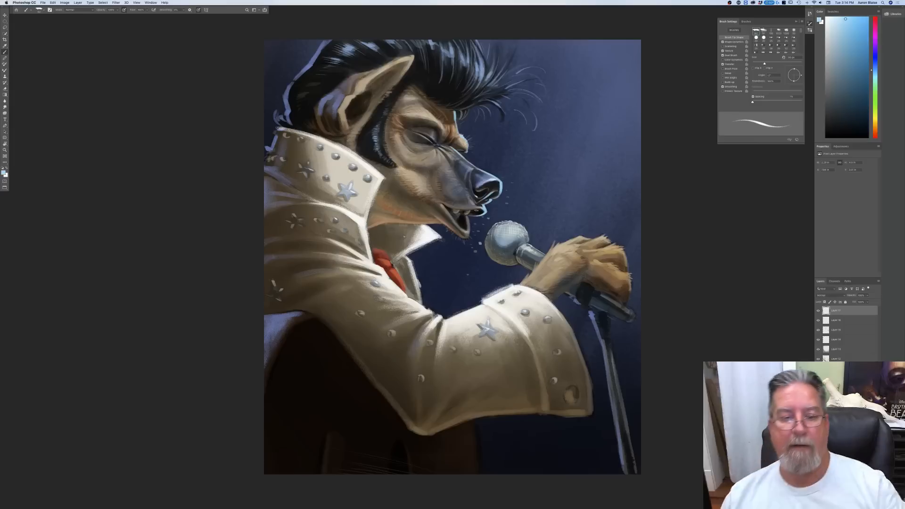
key(bracketleft)
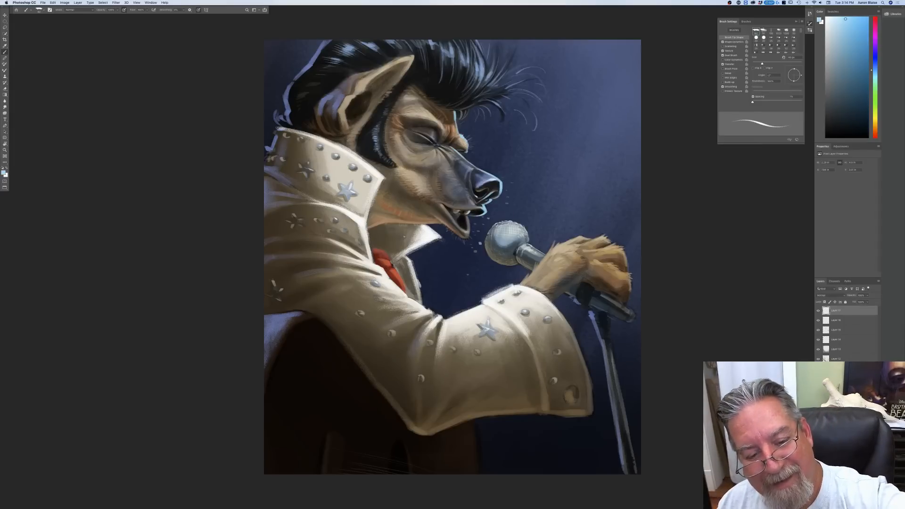
key(bracketright)
drag(468, 215, 469, 225)
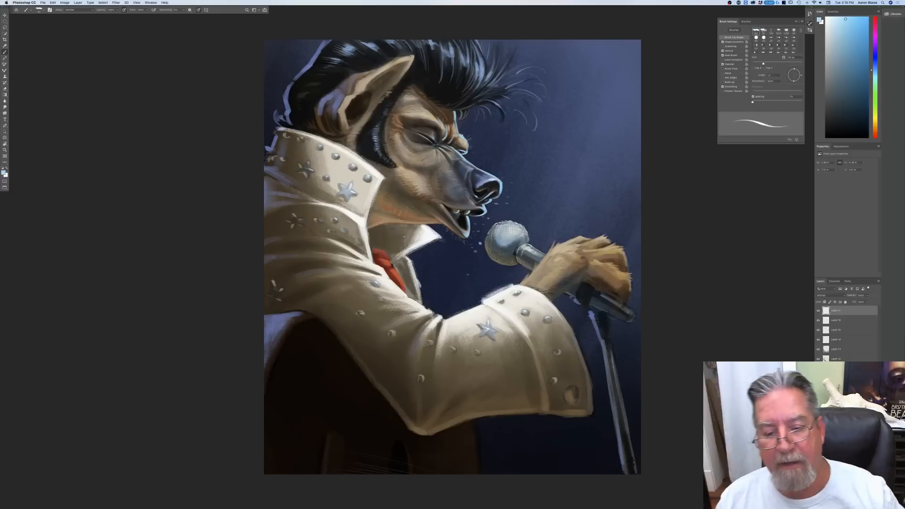
Step: Paint light blue rim light along the open collar's edges, the throat, and the edges of the red scarf and jacket front
drag(441, 239, 416, 253)
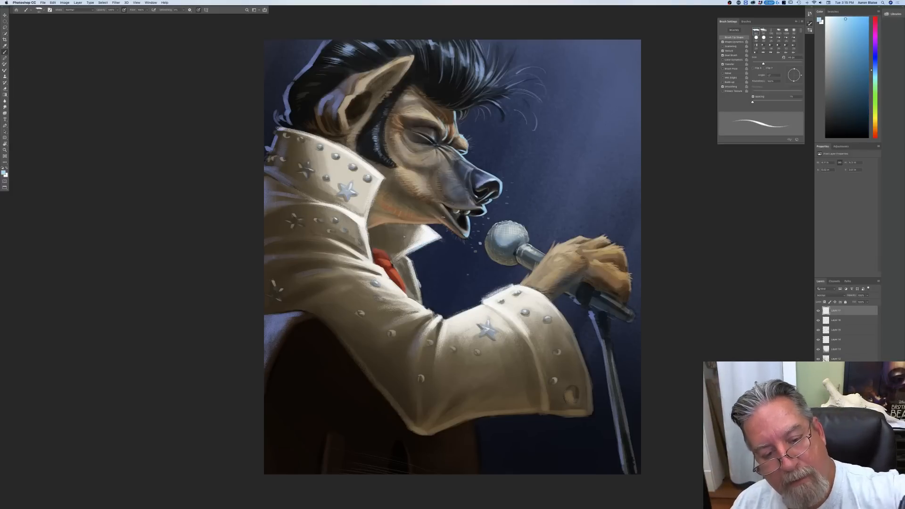
key(bracketright)
key(bracketright)
drag(442, 224, 403, 224)
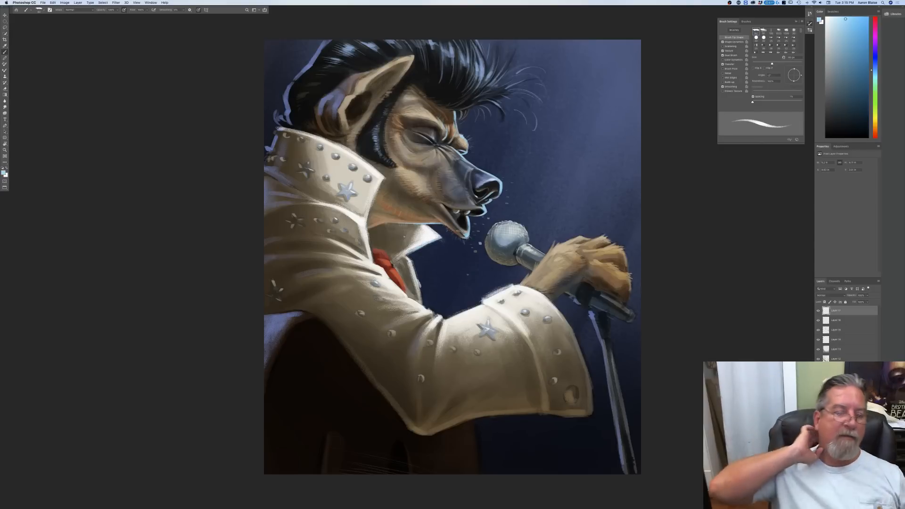
mouse_move(372, 204)
mouse_down()
mouse_move(368, 241)
mouse_move(393, 261)
mouse_move(406, 294)
mouse_up()
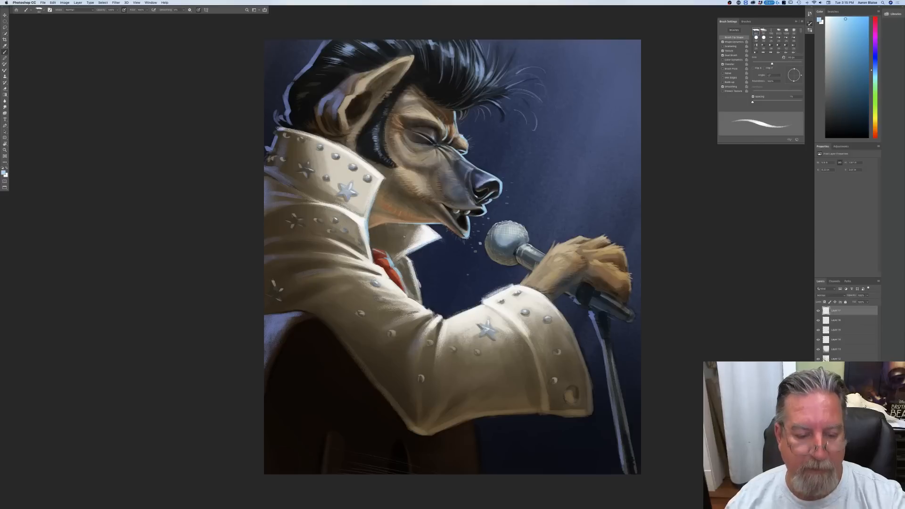
drag(413, 267, 422, 301)
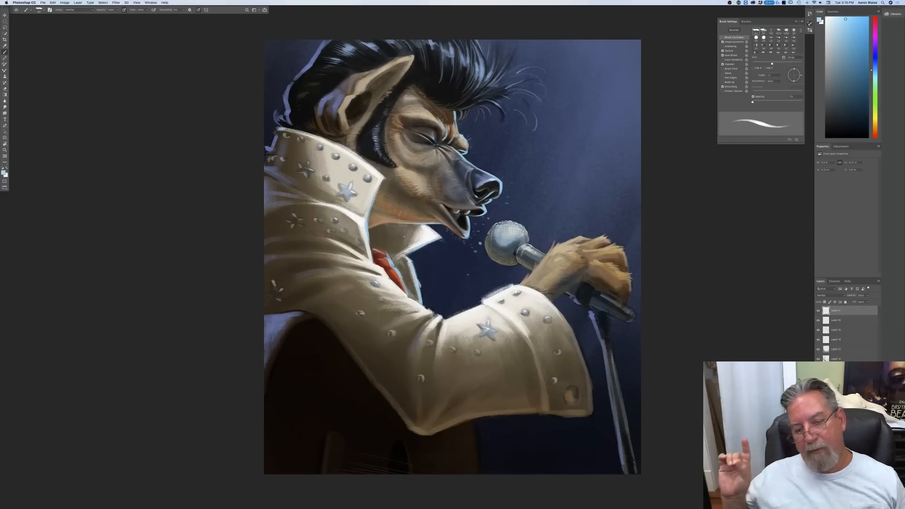
Step: Add light blue rim light down the microphone stand and along the outer edges of the hand's knuckles and fingers
drag(606, 315, 638, 476)
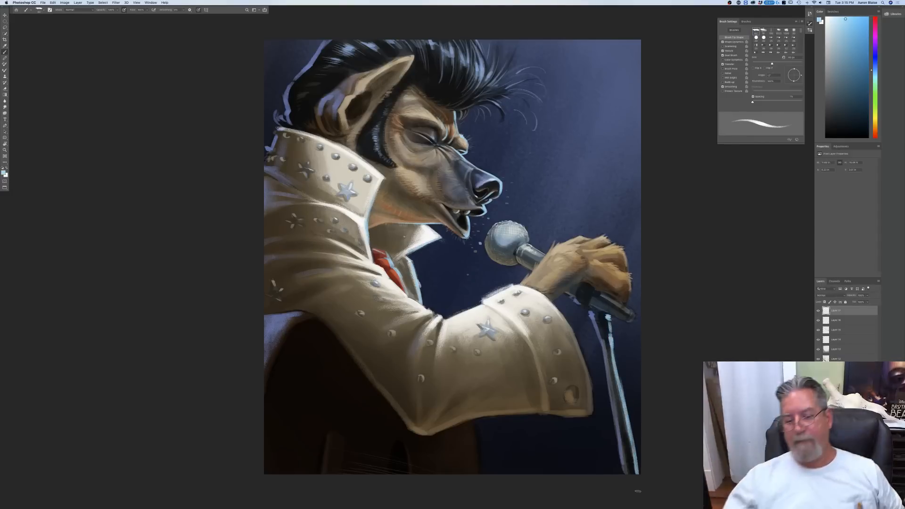
mouse_move(629, 276)
mouse_down()
mouse_move(628, 301)
mouse_move(625, 249)
mouse_move(606, 236)
mouse_move(563, 243)
mouse_up()
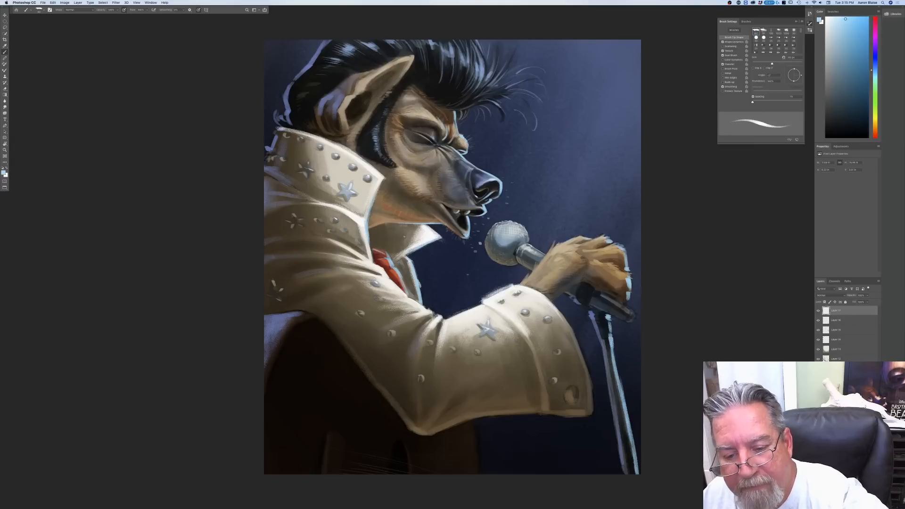
mouse_move(627, 270)
mouse_down()
mouse_move(618, 272)
mouse_move(628, 281)
mouse_up()
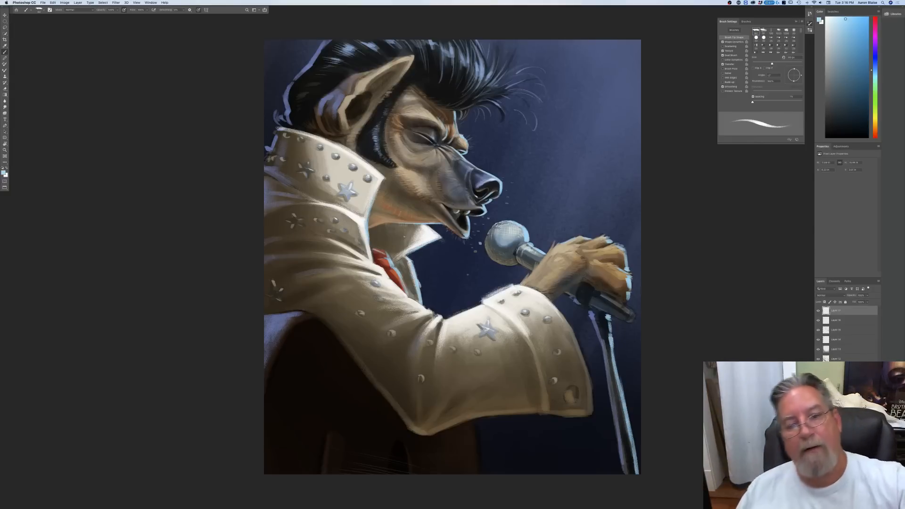
Step: Paint fine light blue highlights on the front of the pompadour and its loose flyaway strands with a smaller brush
drag(456, 111, 473, 108)
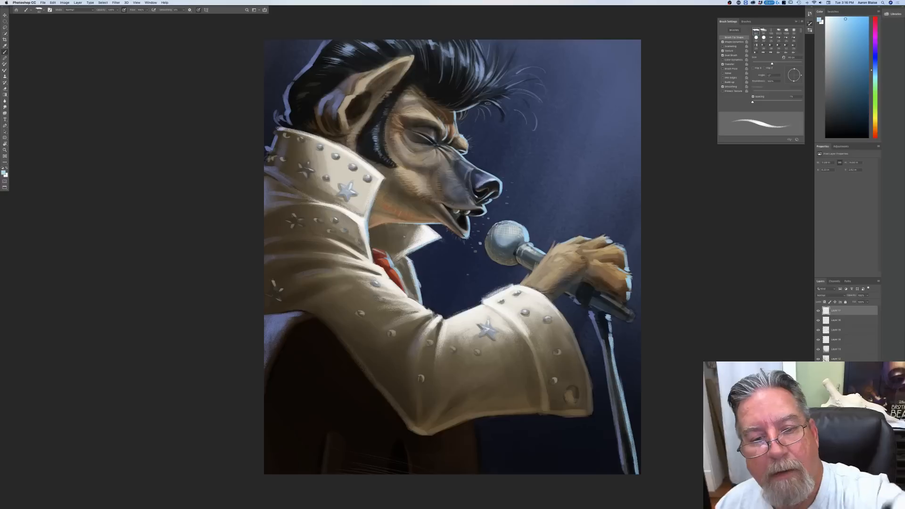
key(bracketleft)
key(bracketleft)
key(bracketleft)
key(bracketleft)
key(bracketleft)
mouse_move(480, 104)
mouse_down()
mouse_move(513, 91)
mouse_move(506, 89)
mouse_move(513, 56)
mouse_up()
mouse_move(485, 88)
mouse_down()
mouse_move(498, 74)
mouse_move(471, 40)
mouse_up()
mouse_move(509, 88)
mouse_down()
mouse_move(531, 71)
mouse_move(543, 101)
mouse_move(536, 116)
mouse_up()
drag(477, 81, 470, 46)
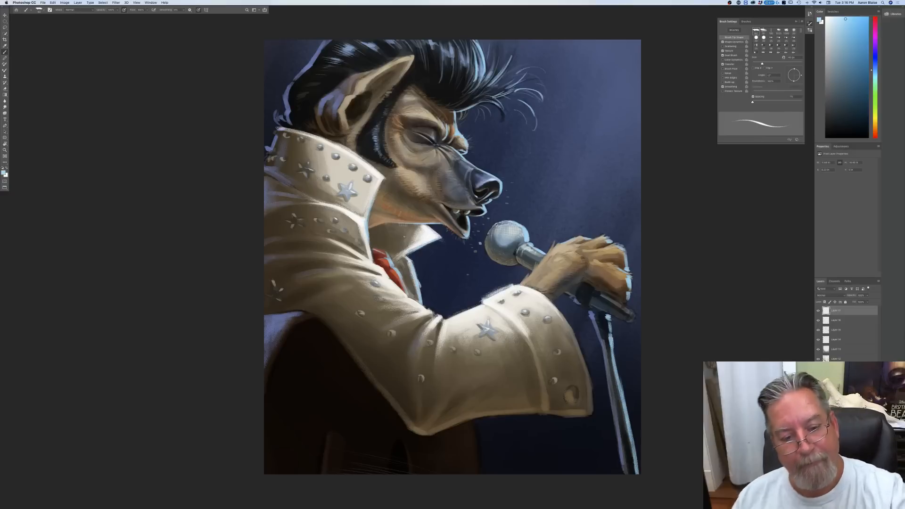
Step: Paint light blue rim light down the sleeve cuff's outer edge, on the wrist and at the microphone's lower end
key(bracketright)
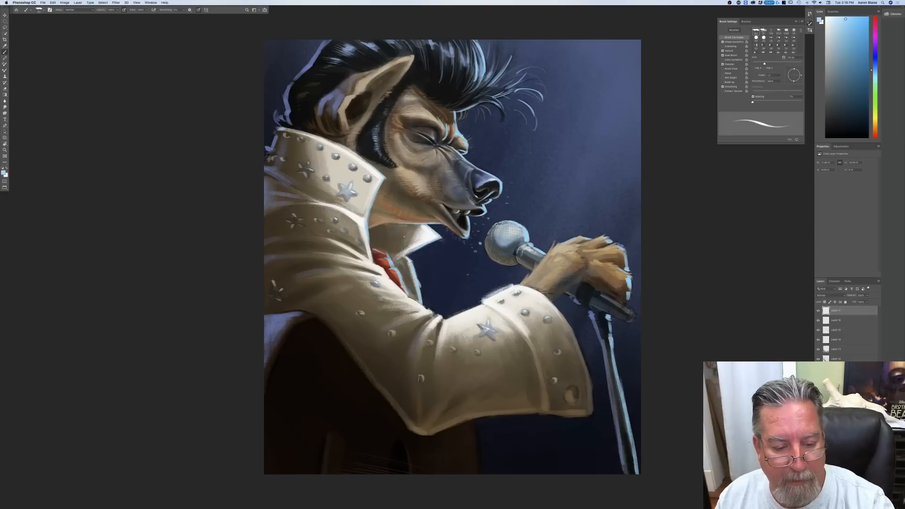
drag(565, 317, 590, 412)
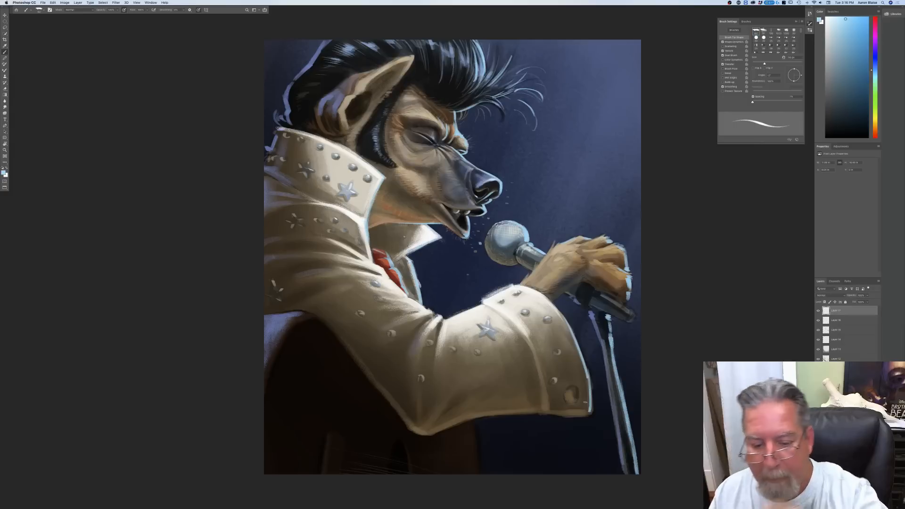
mouse_move(560, 295)
mouse_down()
mouse_move(575, 283)
mouse_move(556, 298)
mouse_up()
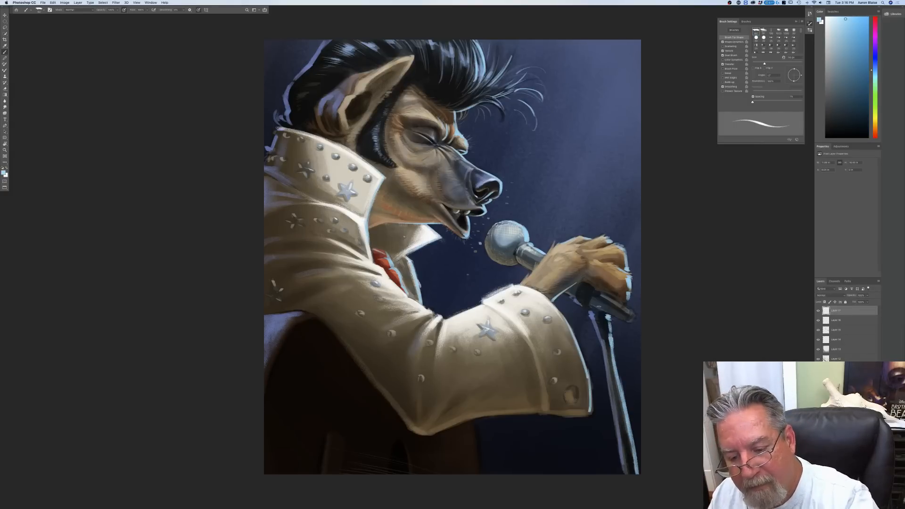
drag(621, 301, 631, 322)
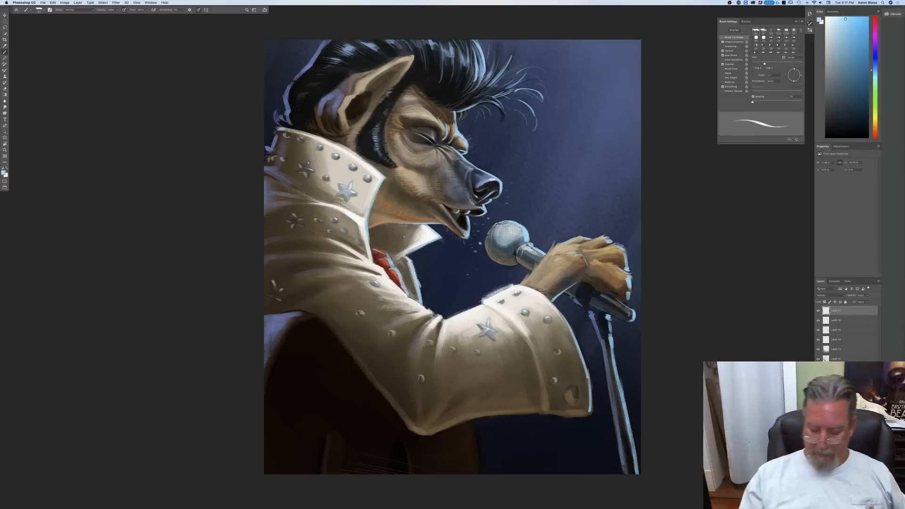
key(super+minus)
key(super+minus)
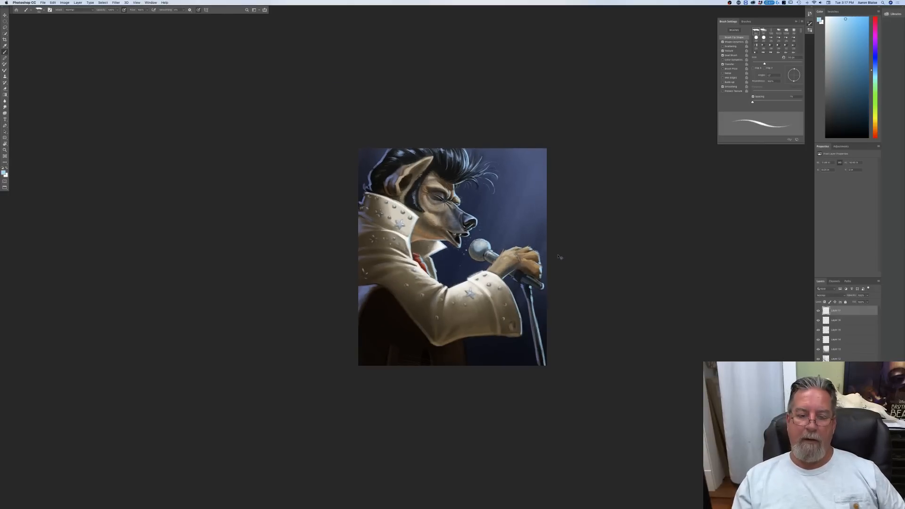
key(super+plus)
key(super+plus)
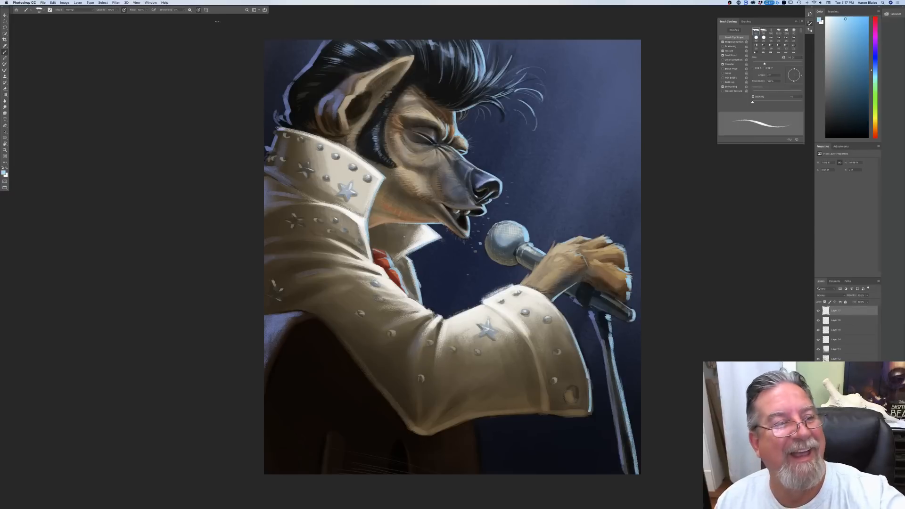
Step: Turn off pressure-controlled brush size, set the foreground colour to a pale cyan and adjust the brush size
click(199, 10)
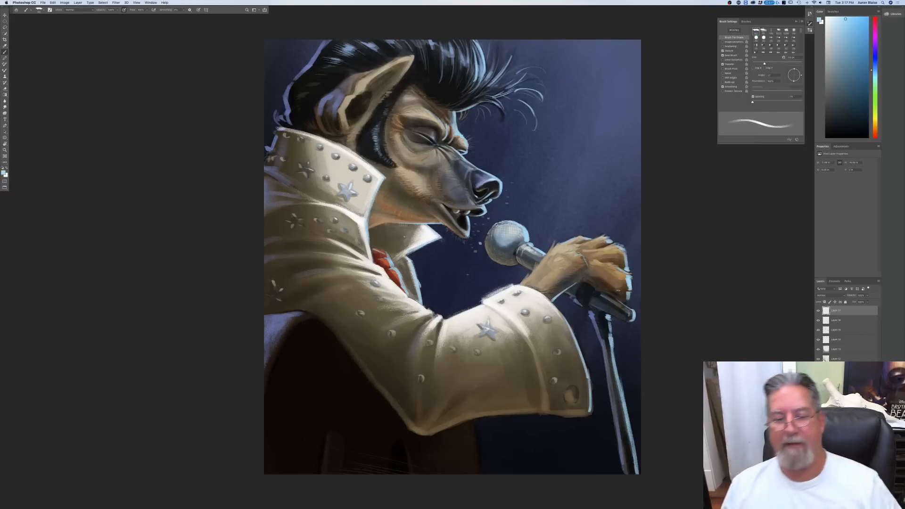
click(4, 173)
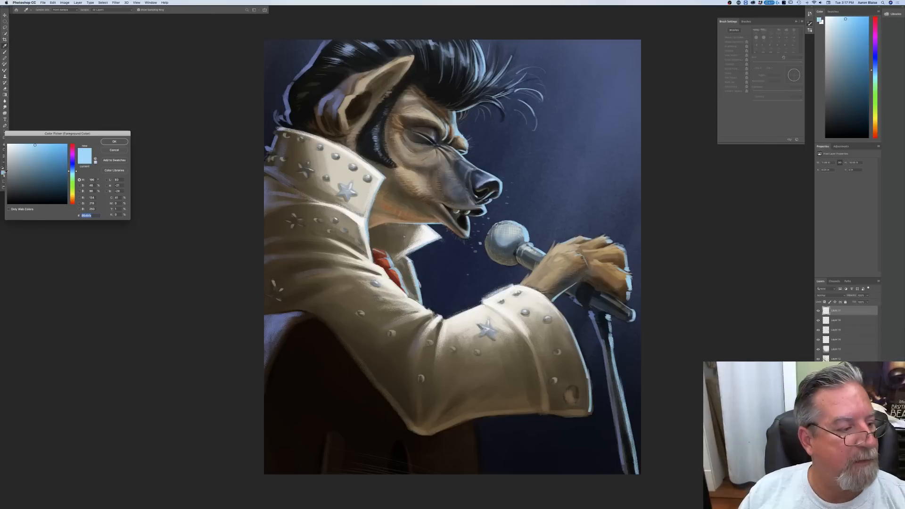
click(72, 174)
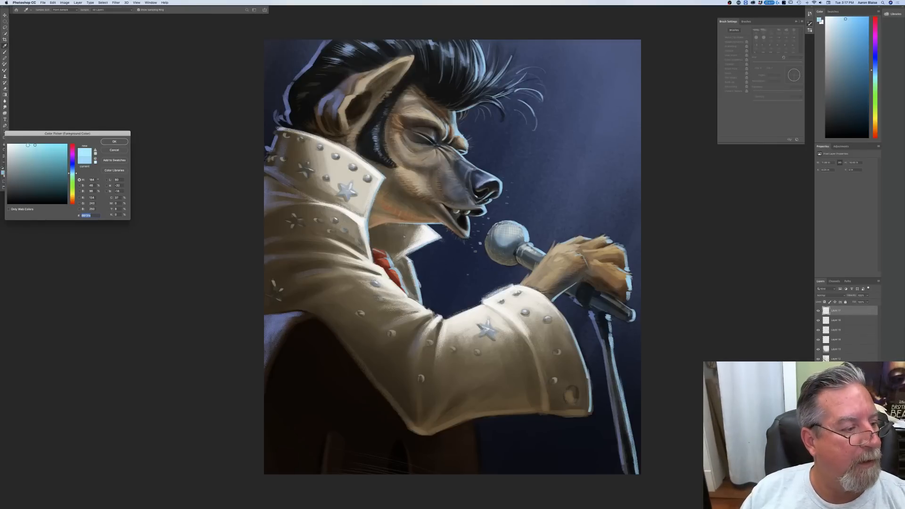
key(Return)
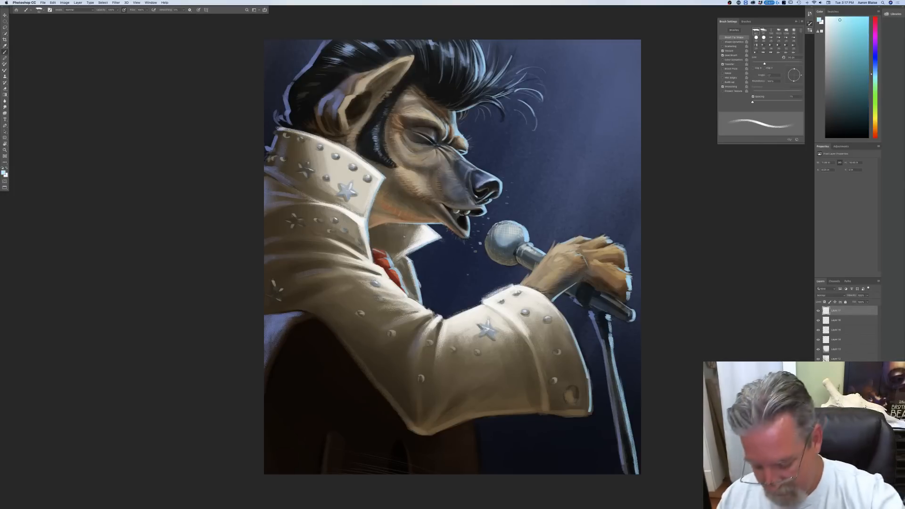
key(bracketleft)
key(bracketleft)
key(bracketleft)
key(bracketleft)
key(bracketleft)
key(bracketleft)
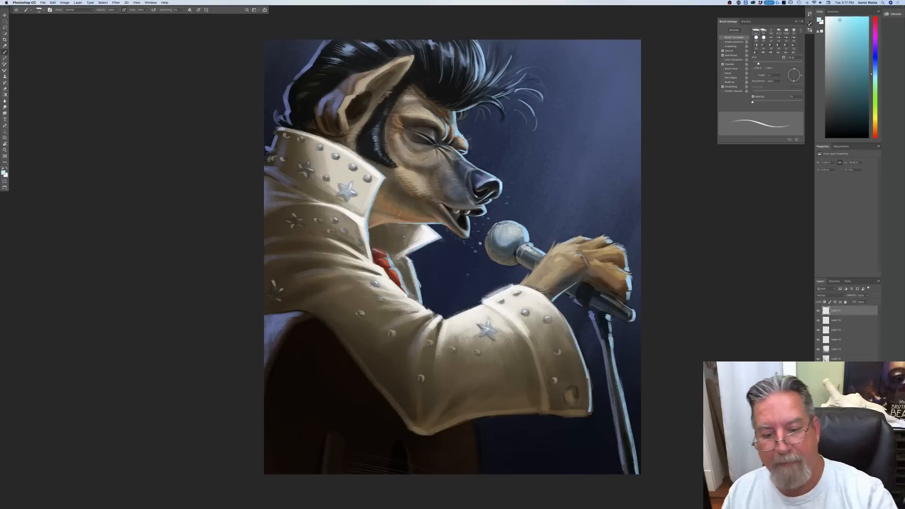
key(bracketright)
key(bracketright)
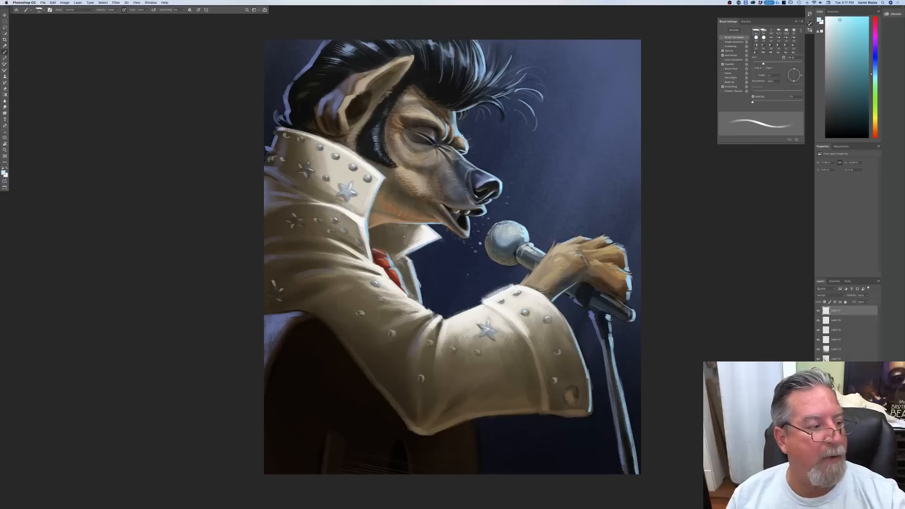
Step: Sample the hand's rim-light blue, darken it to a muted blue and paint rim light along the guitar body's outer edge below the sleeve
click(3, 173)
click(471, 438)
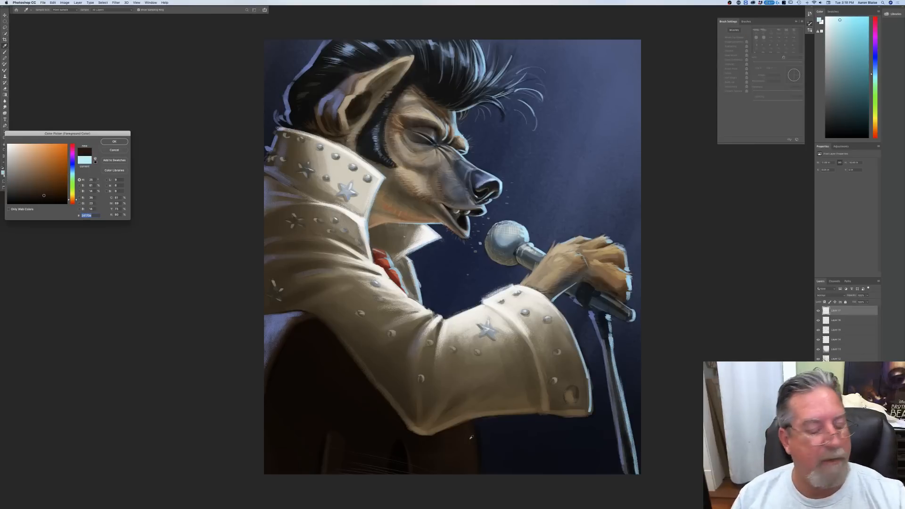
click(628, 279)
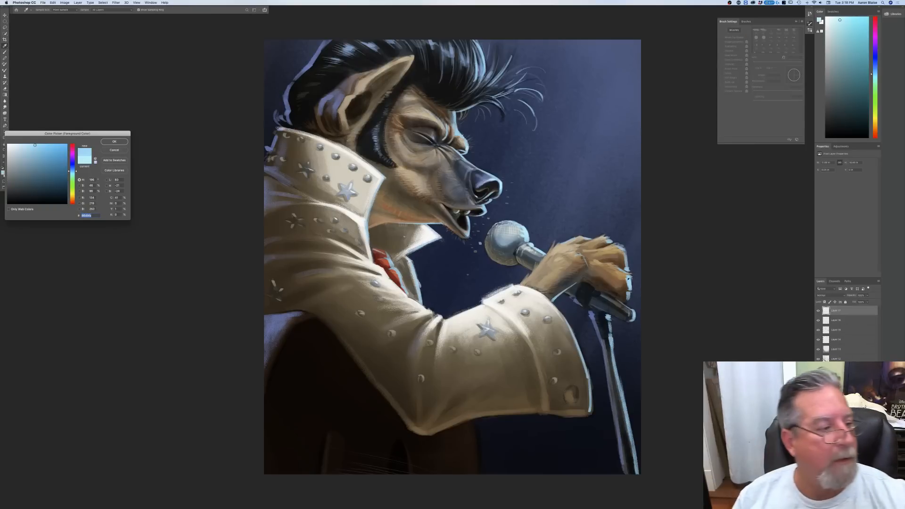
key(Return)
key(b)
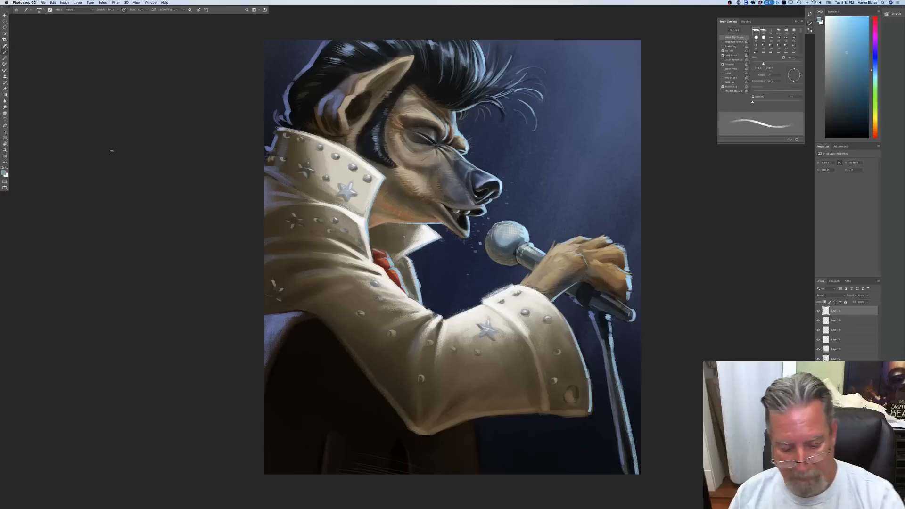
drag(472, 422, 478, 474)
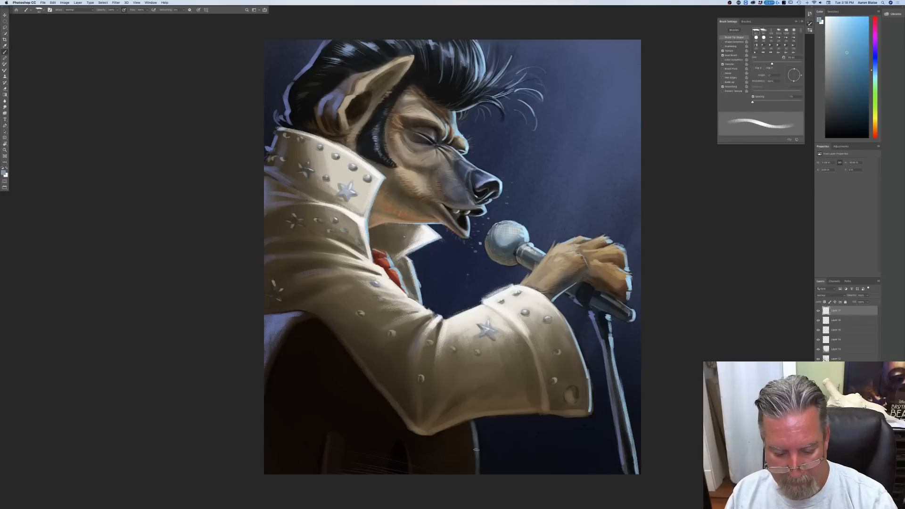
drag(472, 420, 477, 463)
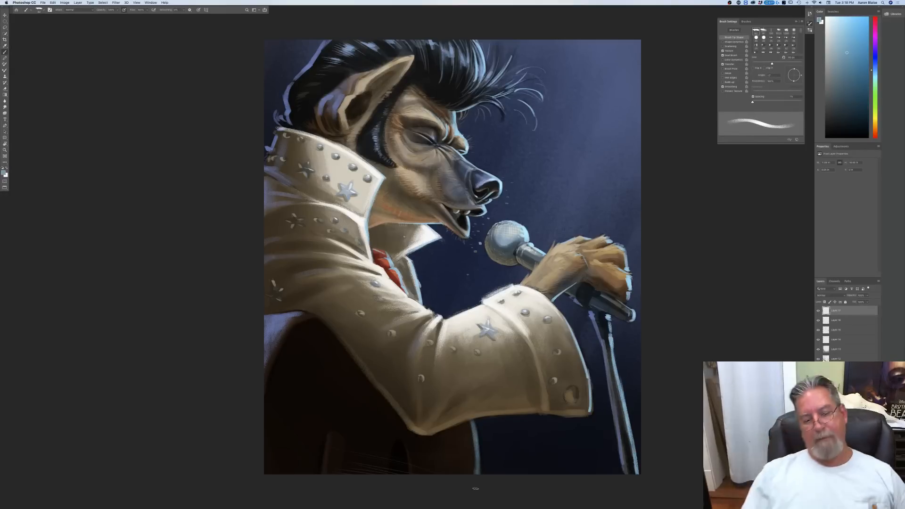
Step: Paint thin muted blue edge light on the guitar's bridge and the rim of its sound hole with a smaller brush
key(bracketleft)
key(bracketleft)
drag(345, 441, 341, 480)
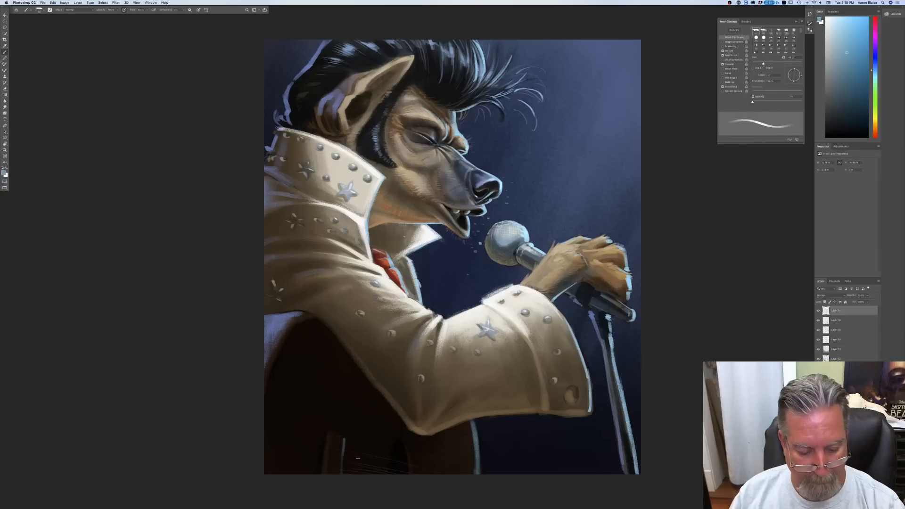
drag(393, 451, 390, 480)
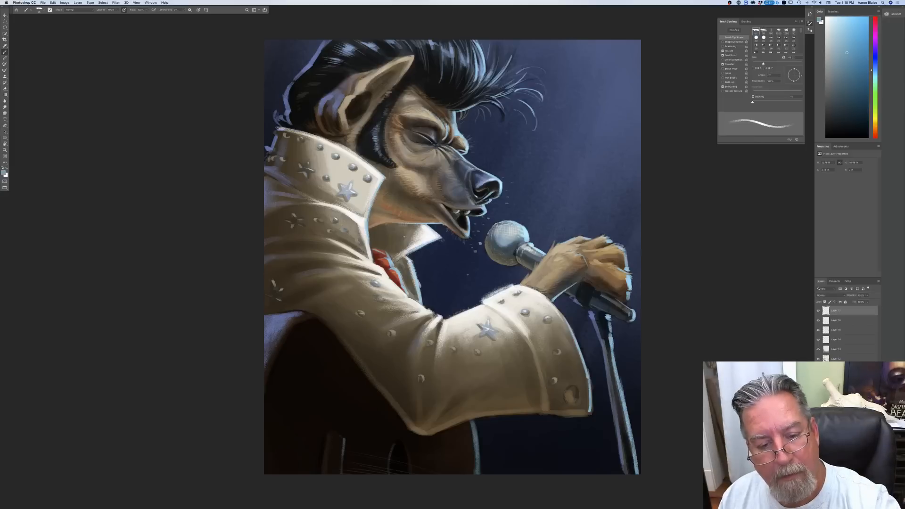
Step: Restore pressure-controlled brush size, sample the pale cyan on the nose's edge, and paint highlights in the ear and across the guitar strings
click(198, 10)
click(4, 173)
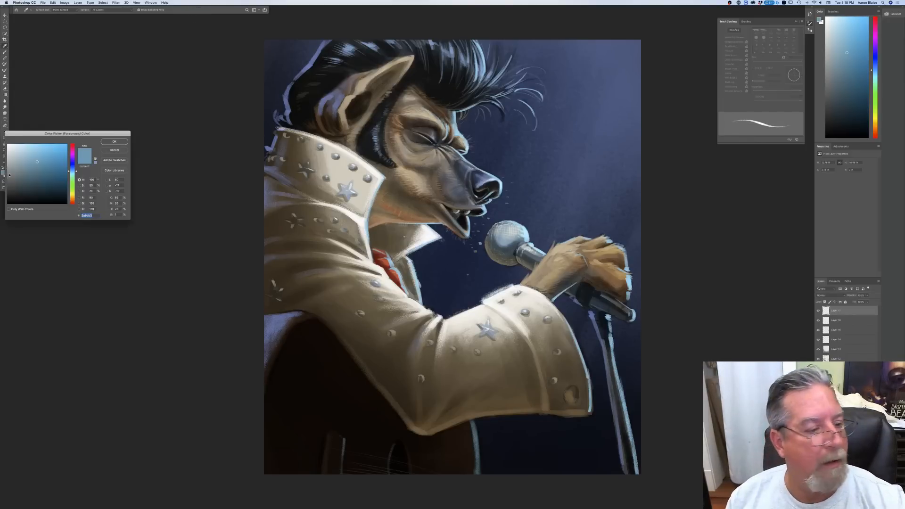
click(502, 182)
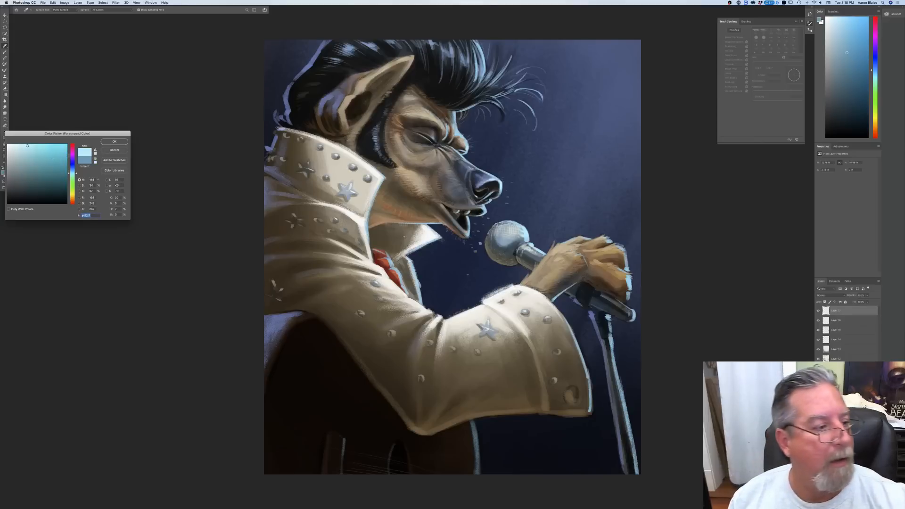
click(114, 142)
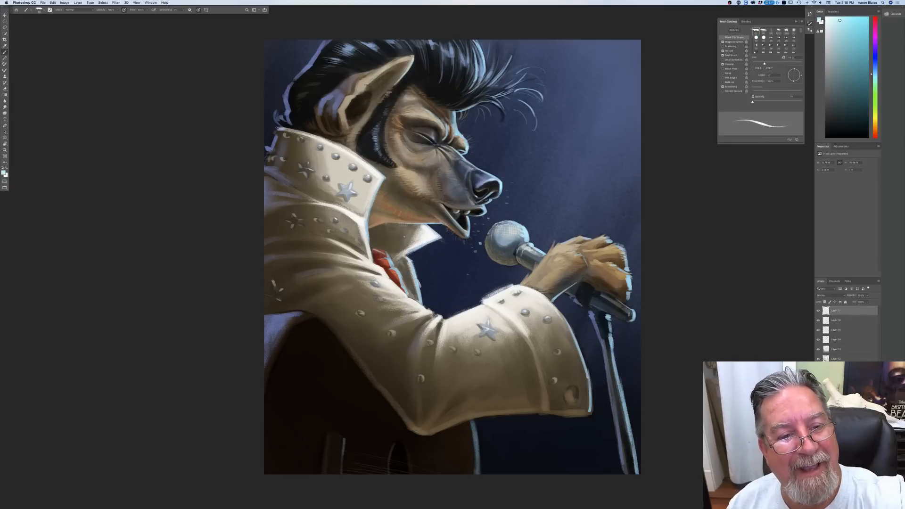
key(])
key(])
mouse_move(367, 84)
mouse_down()
mouse_move(349, 111)
mouse_move(348, 143)
mouse_up()
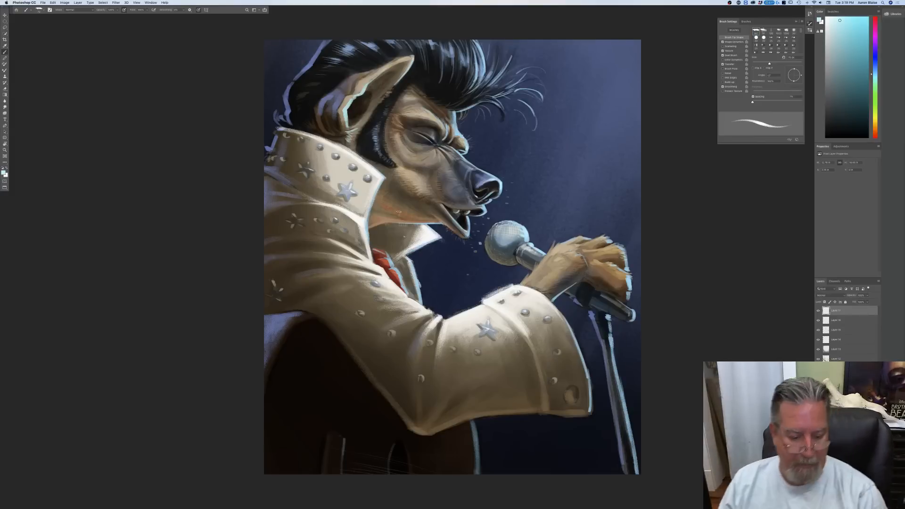
mouse_move(381, 458)
mouse_down()
mouse_move(436, 469)
mouse_move(427, 473)
mouse_up()
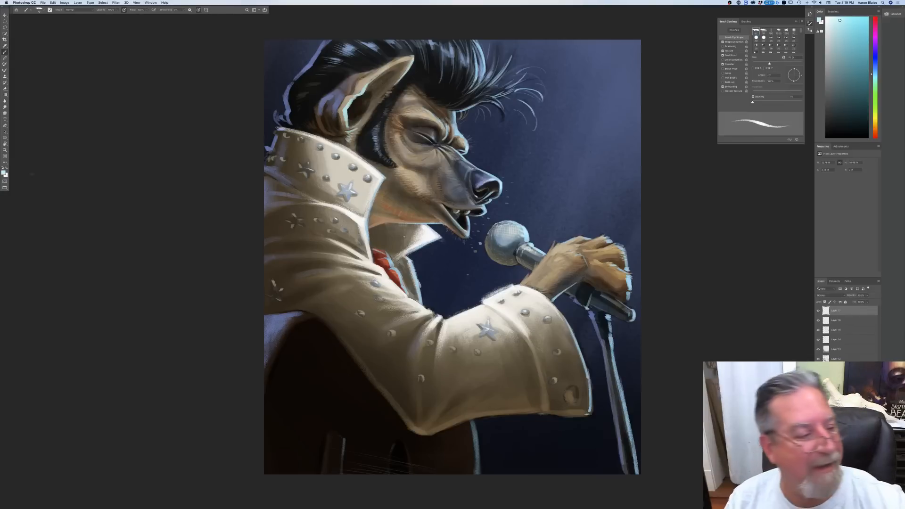
Step: Shift the foreground cyan slightly toward green and paint fine rim light at the mouth, fingers and wrist fur with a smaller brush
click(4, 172)
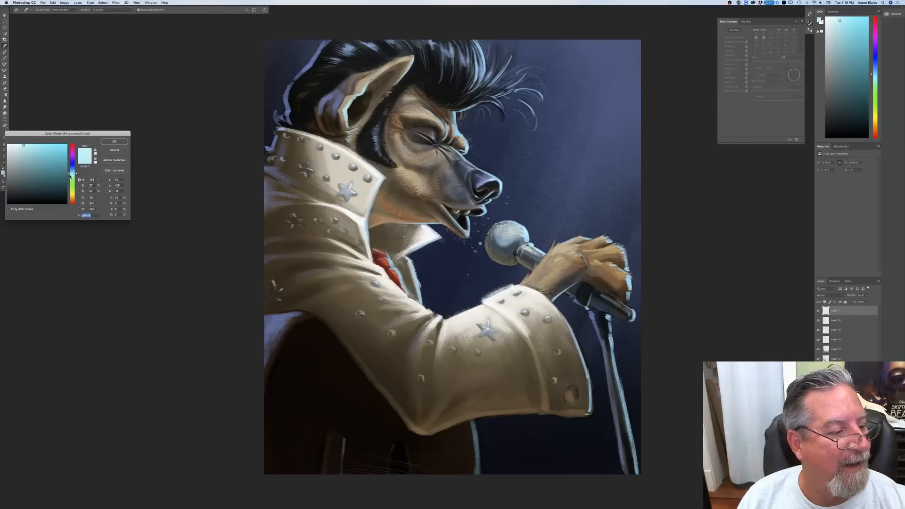
click(72, 175)
click(114, 141)
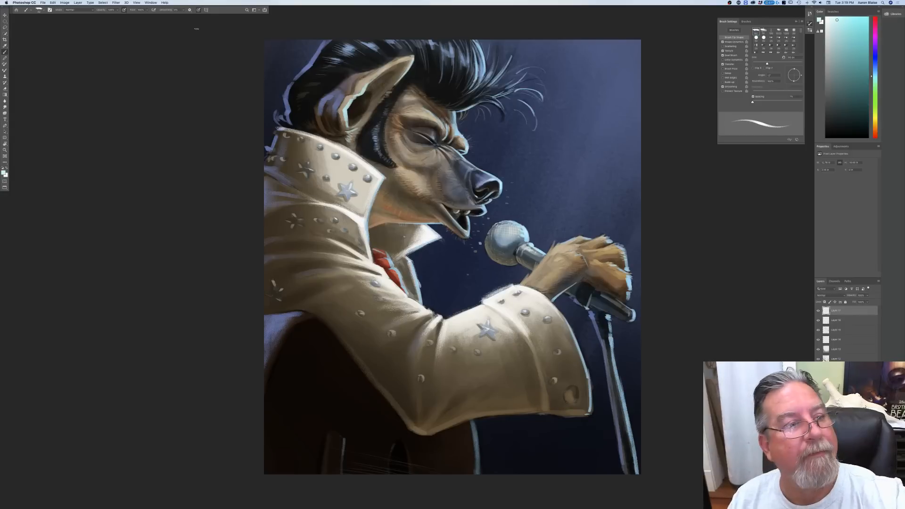
key(bracketleft)
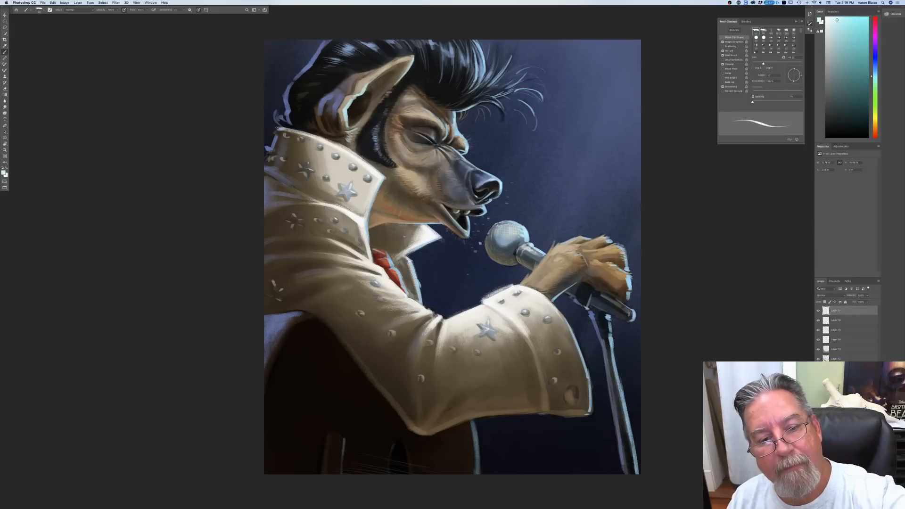
drag(469, 217, 469, 231)
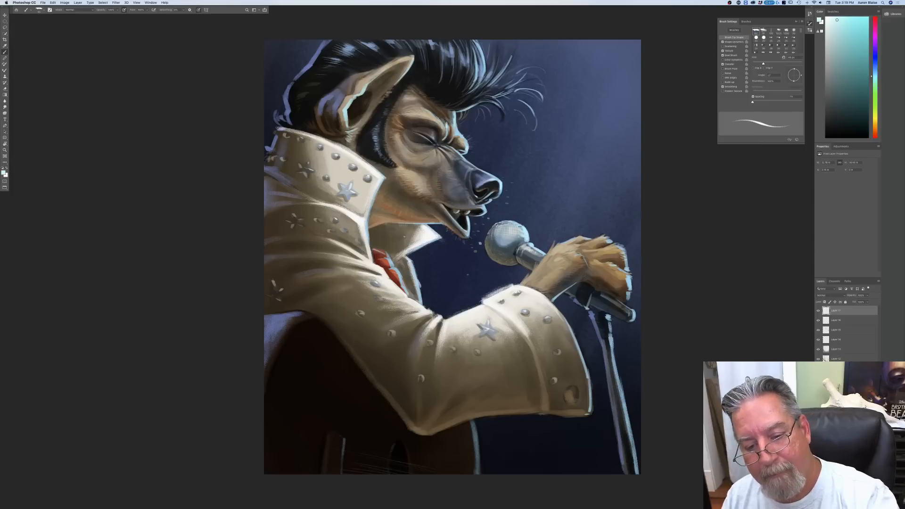
drag(630, 272, 621, 269)
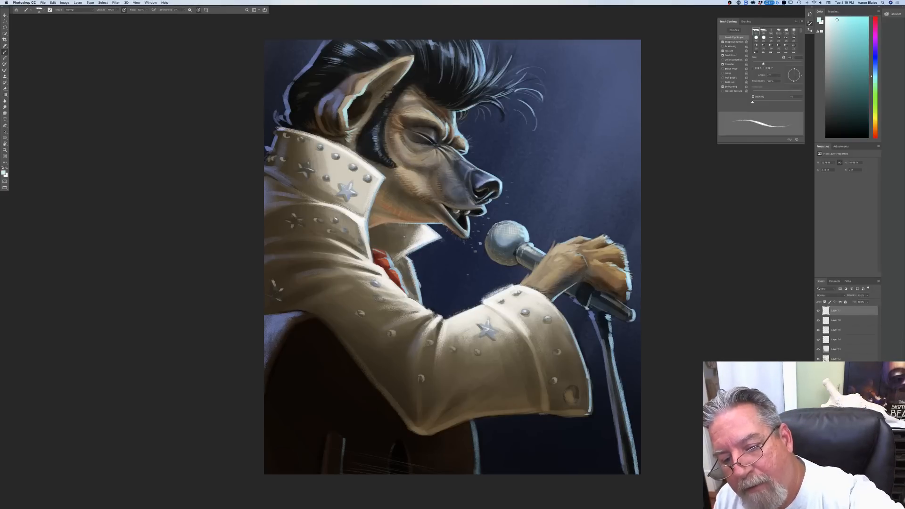
drag(559, 242, 526, 276)
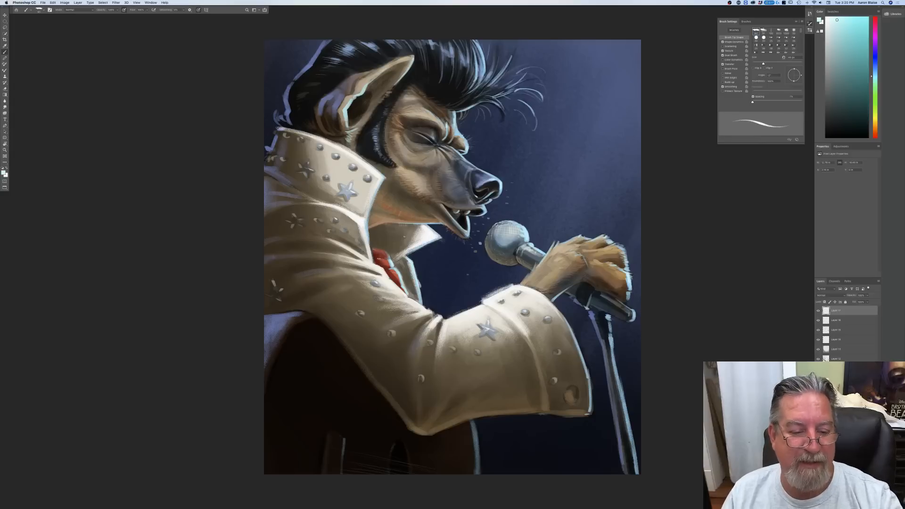
Step: Adjust the pale cyan foreground colour slightly and paint rim light along the jacket's front edge below the collar
click(4, 172)
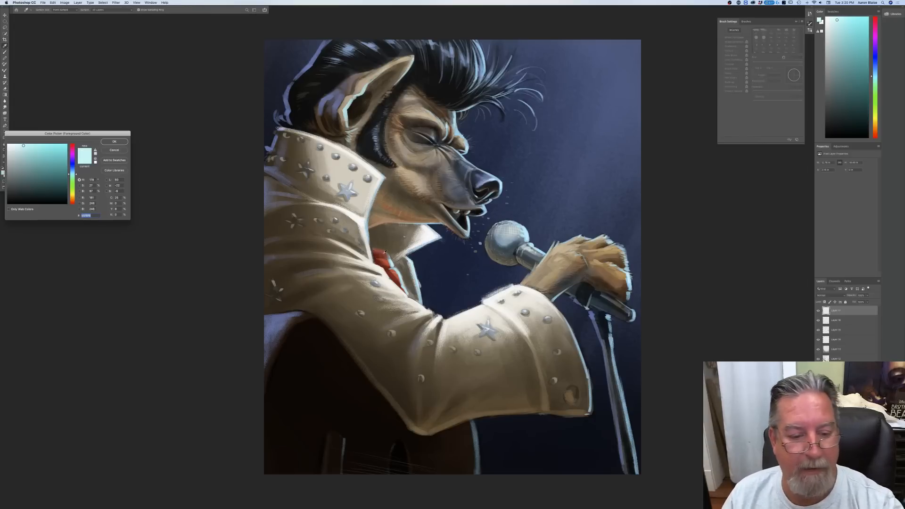
click(113, 142)
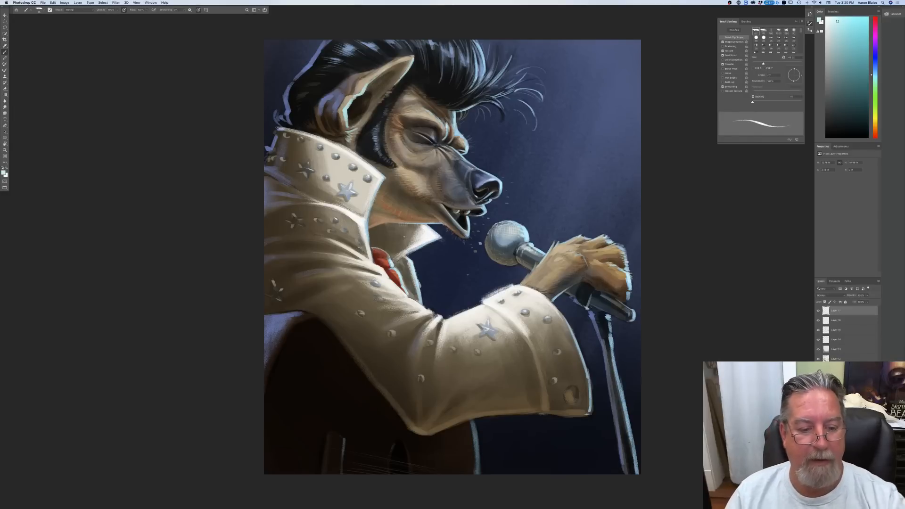
drag(369, 236, 373, 260)
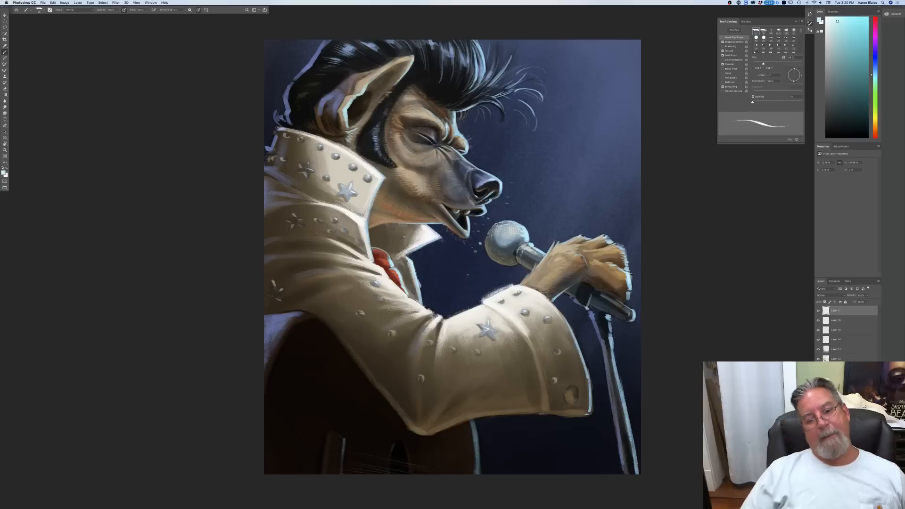
Step: Review the whole painting and its rim lighting at several zoom levels
key(super+minus)
key(super+minus)
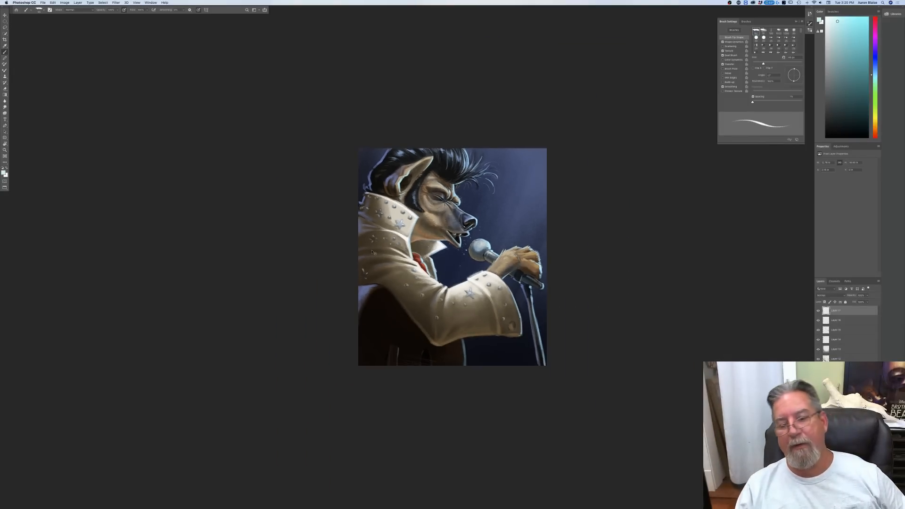
key(super+equal)
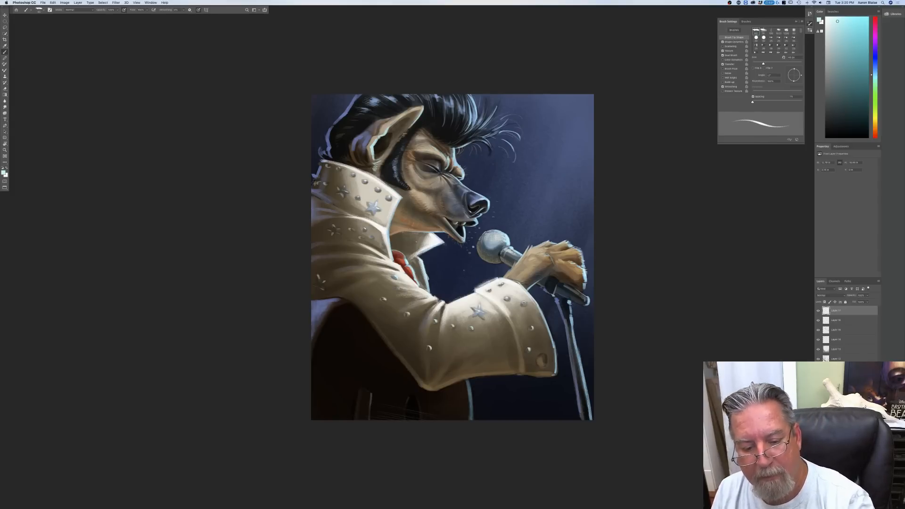
key(super+plus)
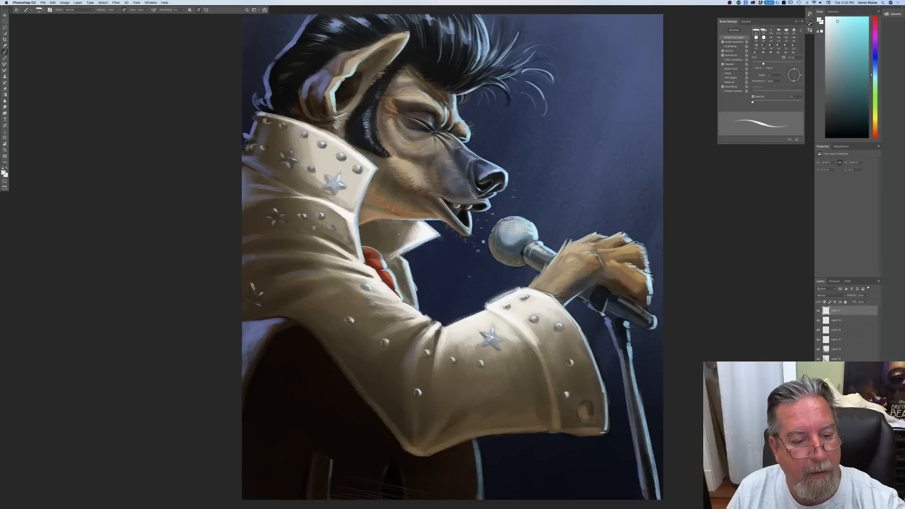
click(63, 3)
mouse_move(64, 16)
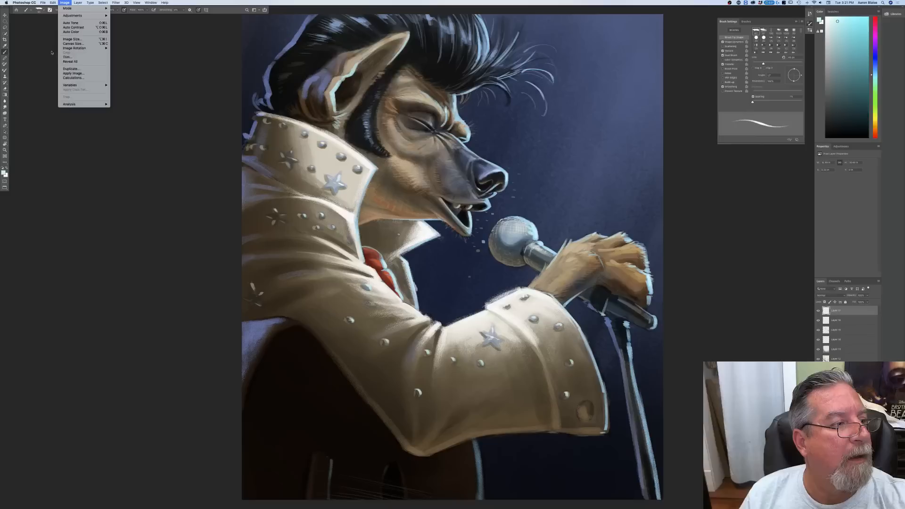
click(49, 51)
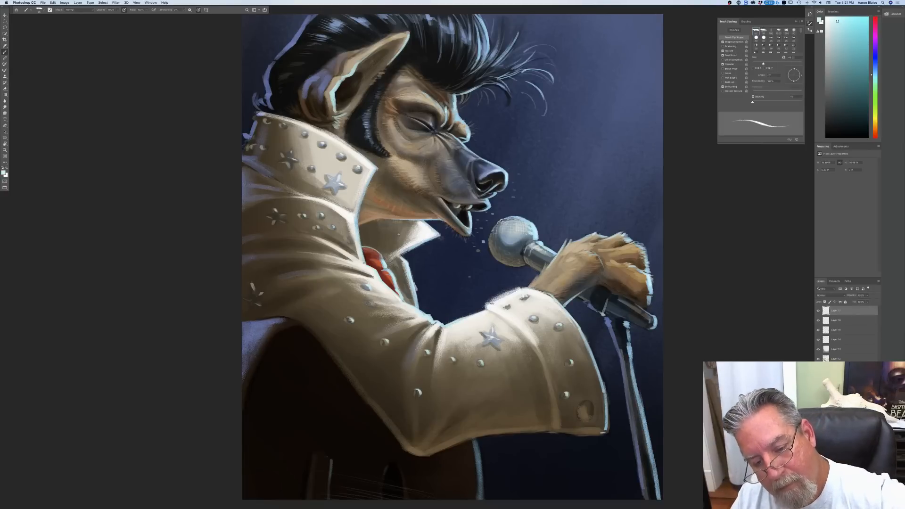
key(super+minus)
key(super+minus)
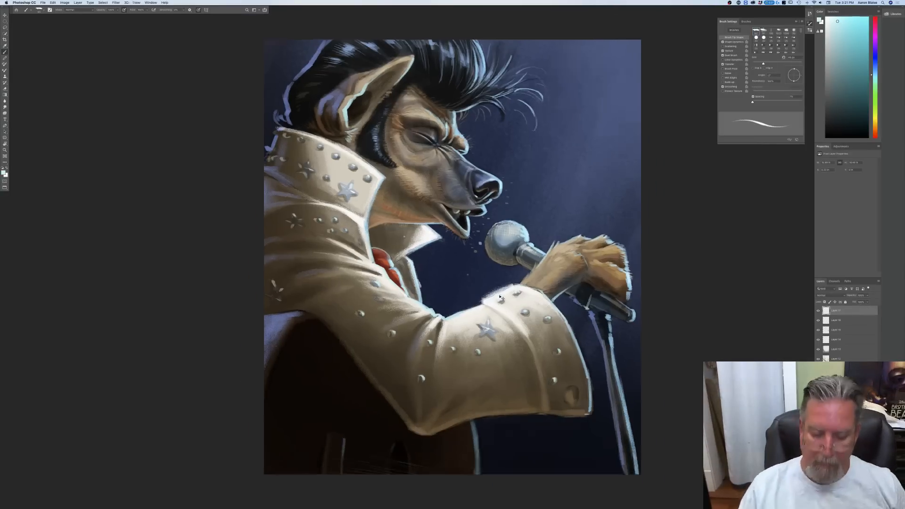
key(super+plus)
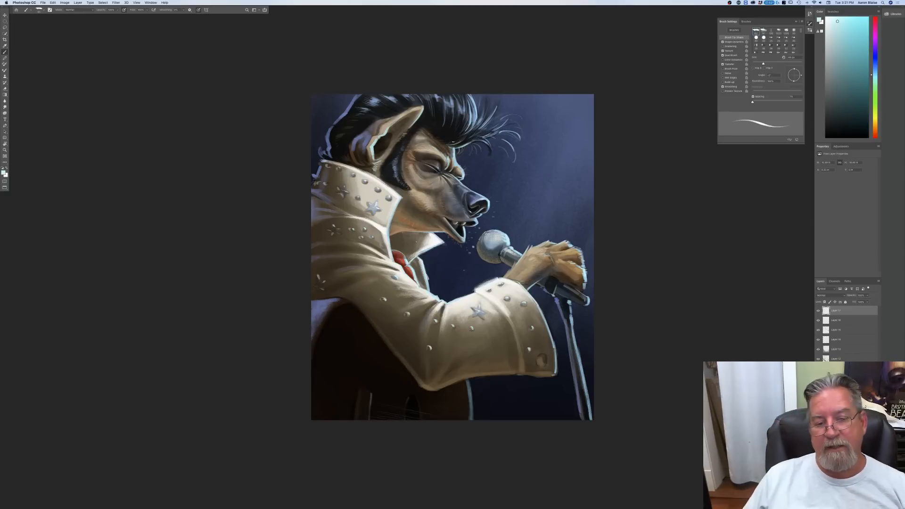
key(super+plus)
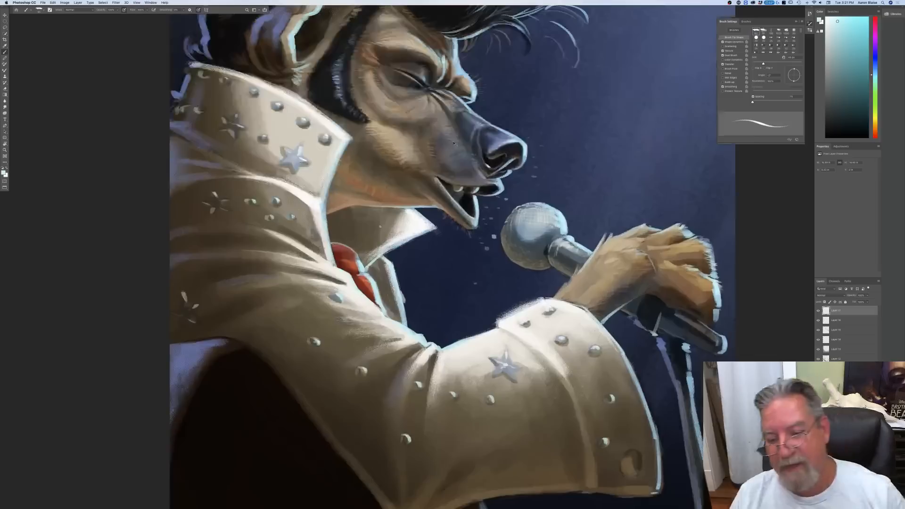
key(super+minus)
key(super+minus)
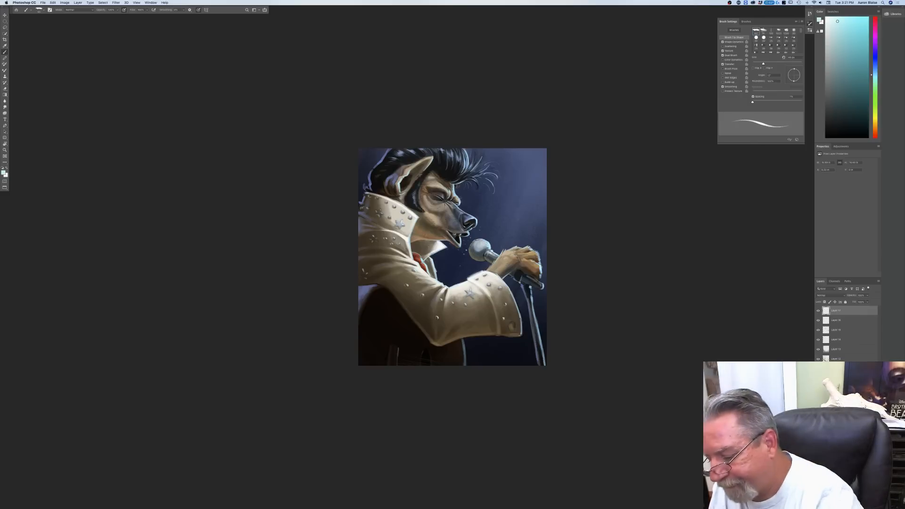
Step: Apply a steeply angled Motion Blur with increased distance to the blue background's paint layer and check the whole picture
click(844, 415)
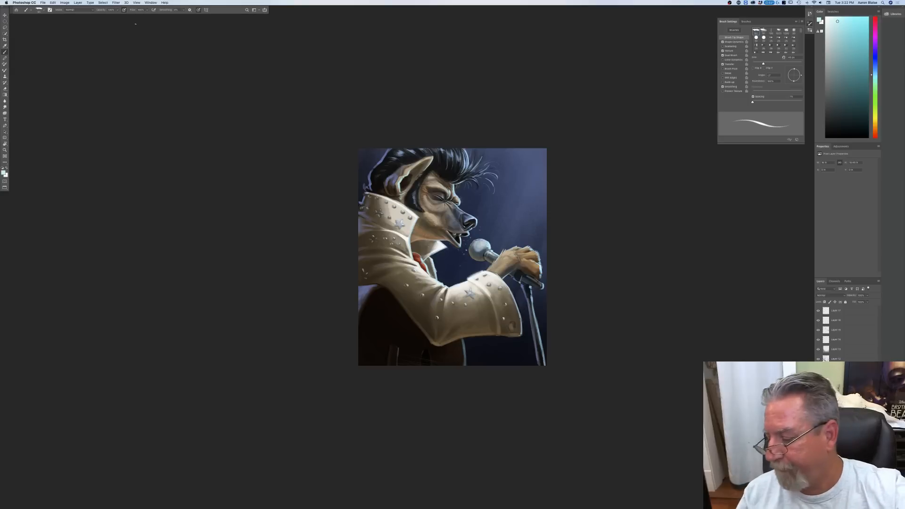
click(115, 2)
mouse_move(117, 59)
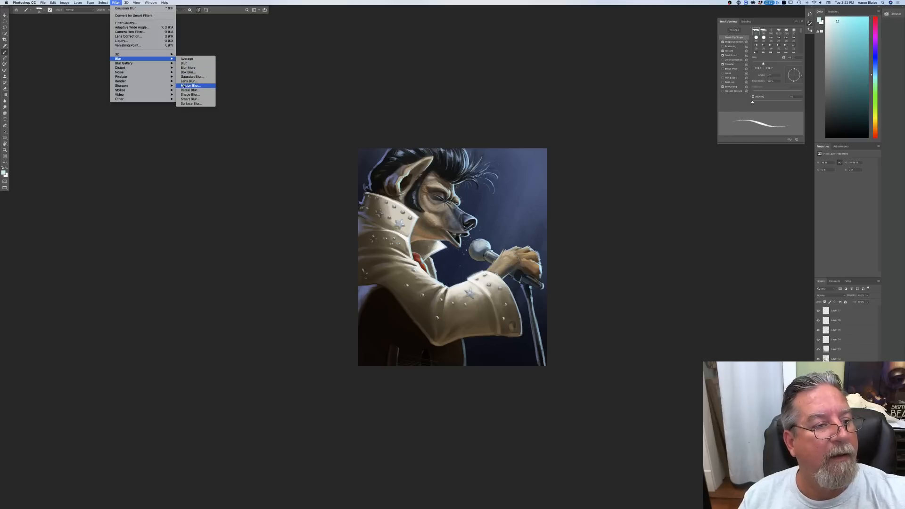
click(183, 87)
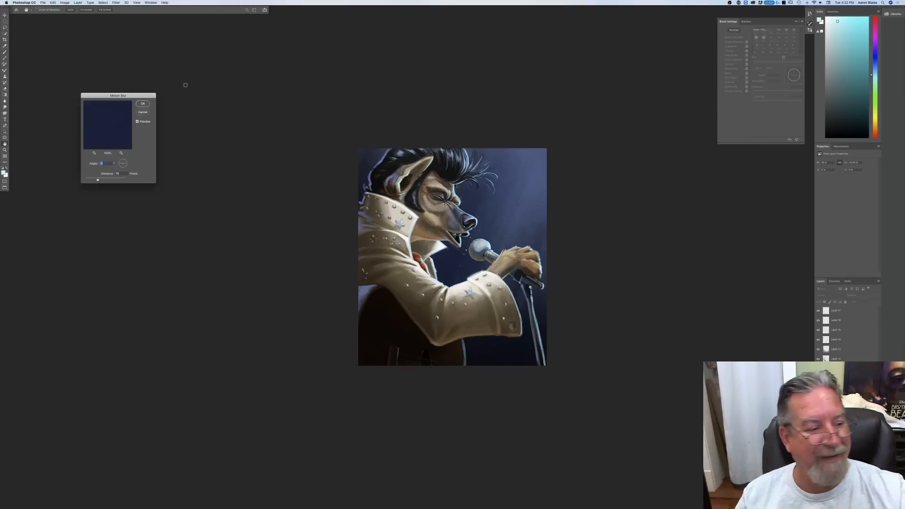
drag(126, 165, 126, 164)
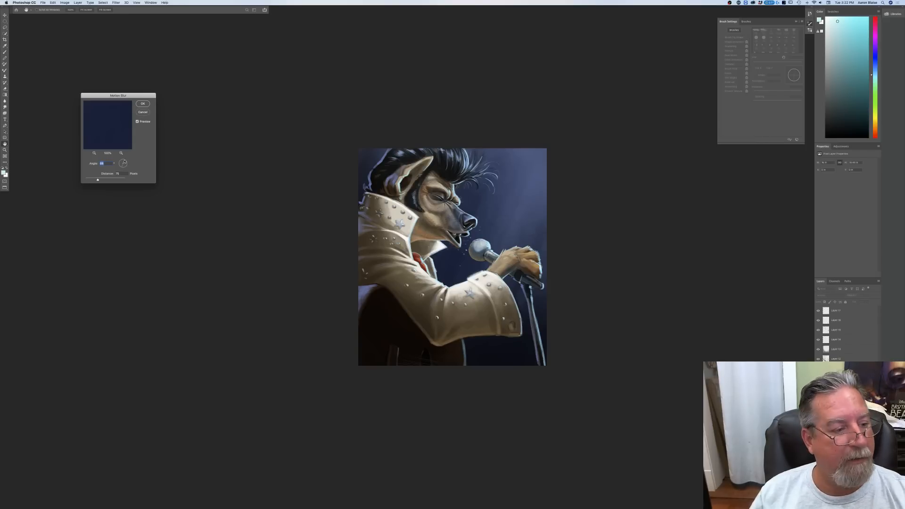
drag(99, 180, 106, 182)
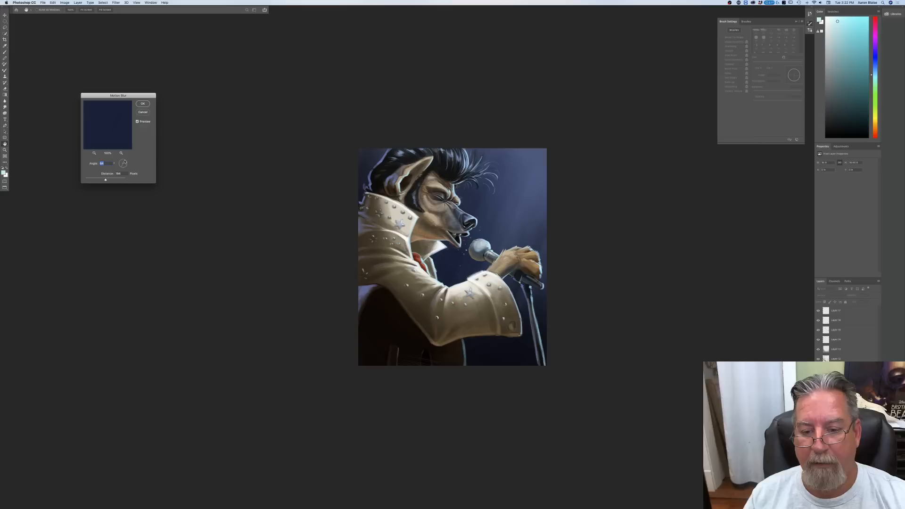
drag(105, 181, 111, 181)
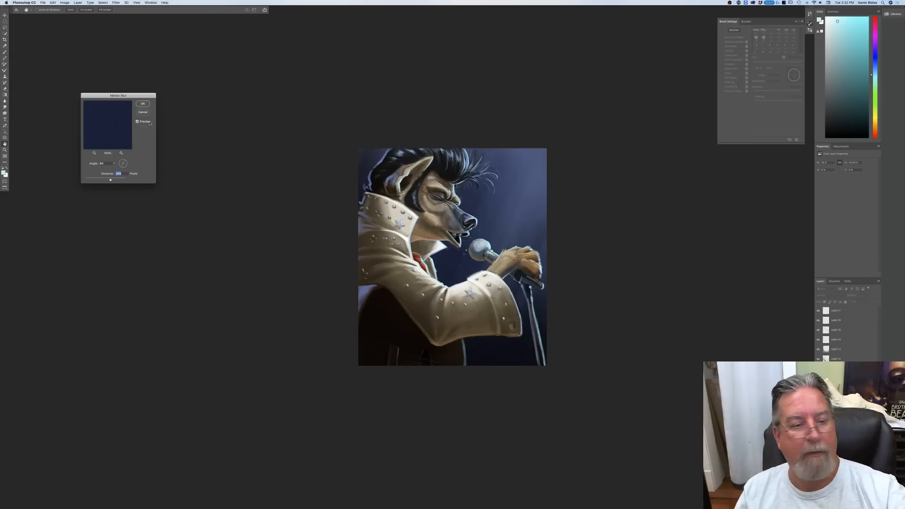
key(Return)
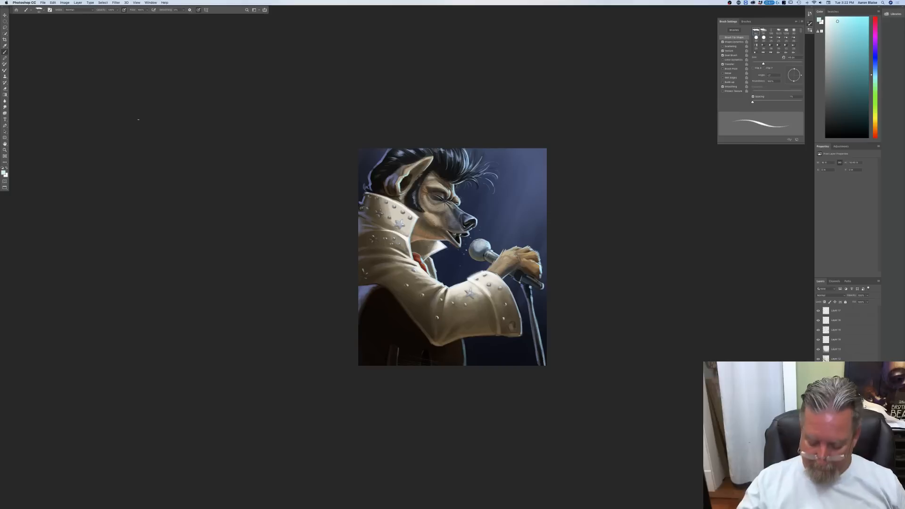
key(super+0)
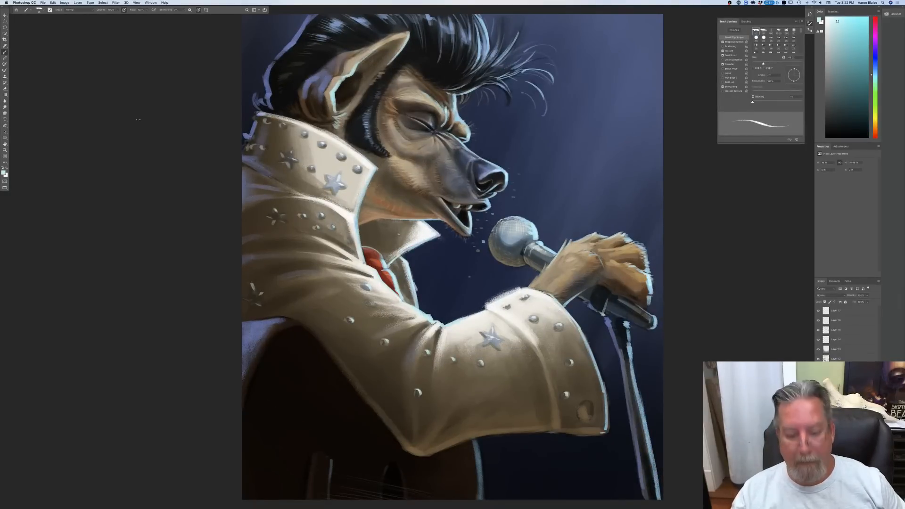
key(super+minus)
key(super+minus)
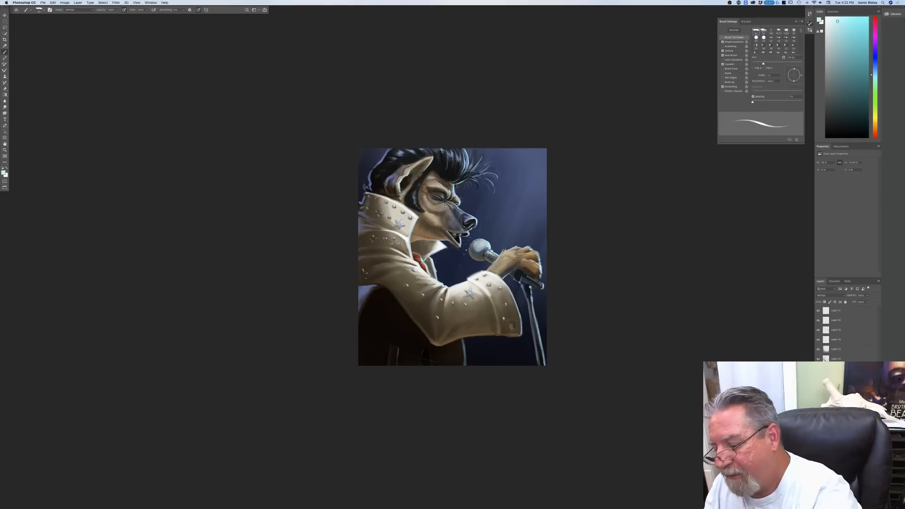
Step: Group all painting layers above the Background layer and duplicate the group, hiding the original
shift+click(836, 311)
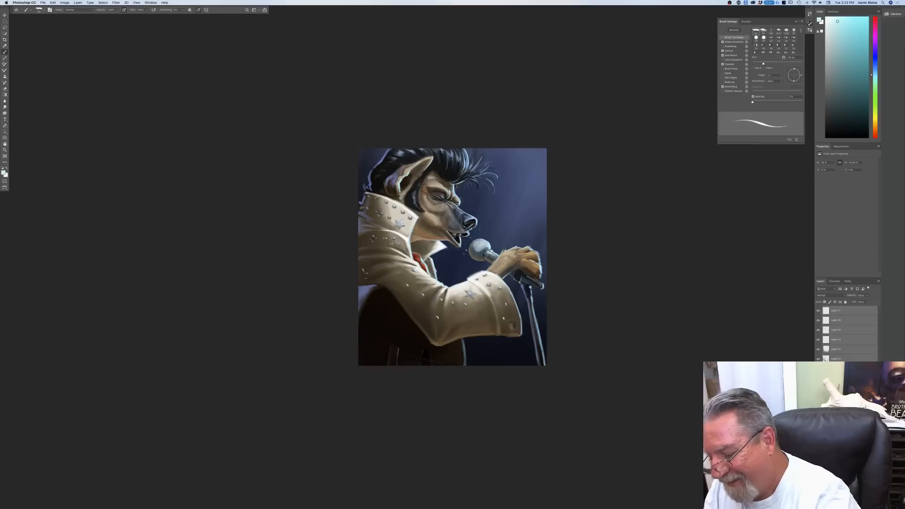
key(super+g)
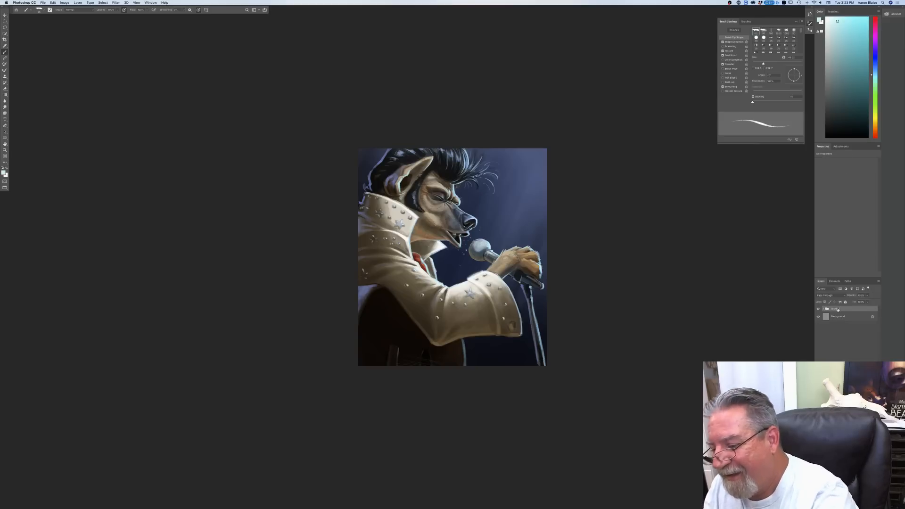
key(super+j)
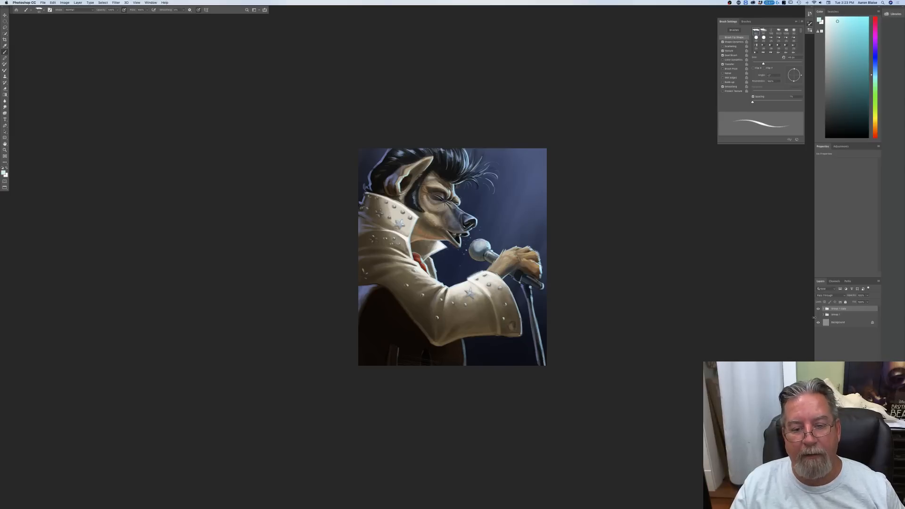
Step: Merge the duplicated layer group into a single layer and duplicate that merged layer
key(super+plus)
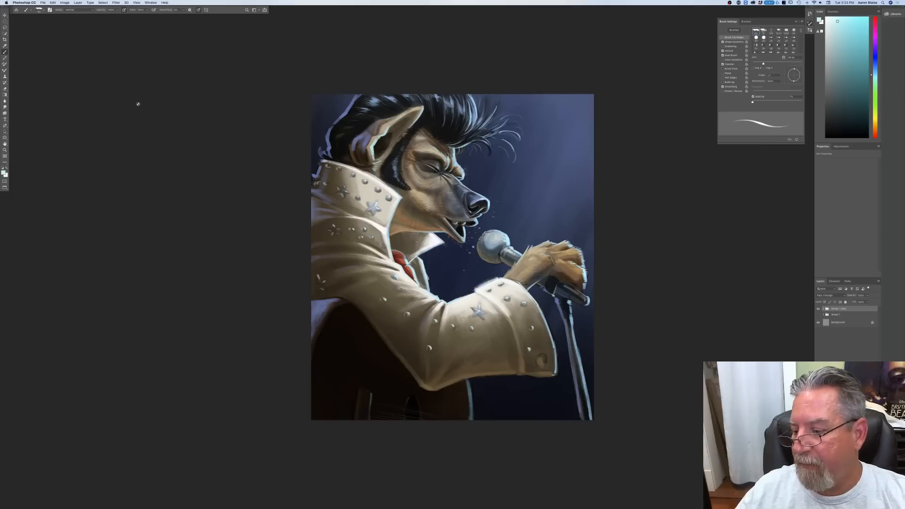
click(79, 3)
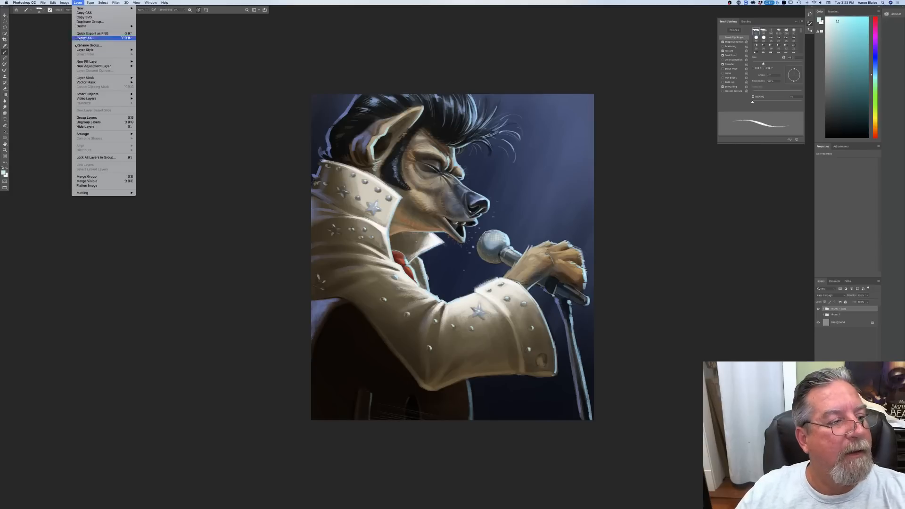
click(86, 176)
key(super+j)
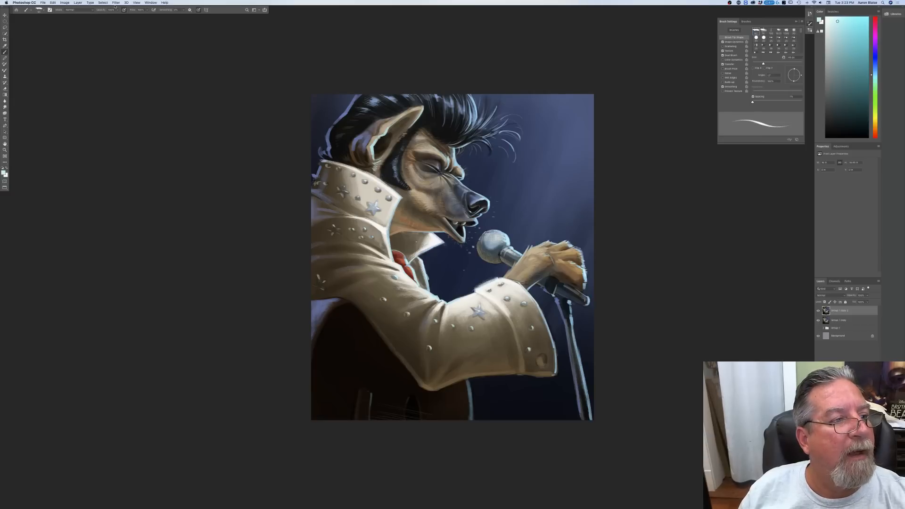
Step: Raise the overall colour saturation of the top merged layer moderately with a Hue/Saturation adjustment
click(65, 3)
mouse_move(83, 15)
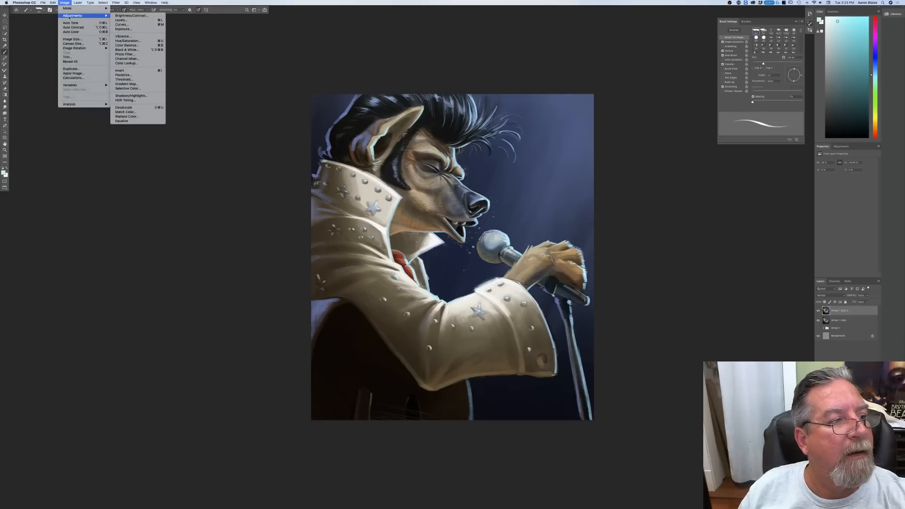
click(121, 42)
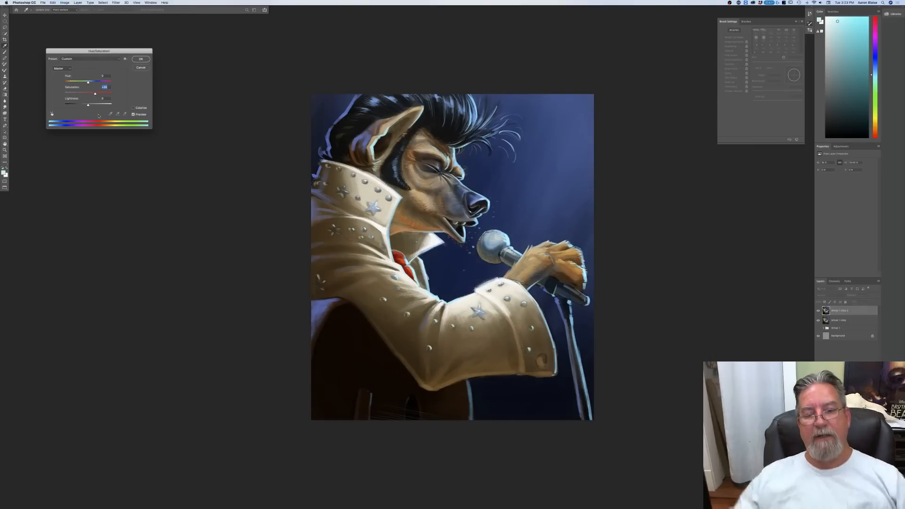
drag(93, 95, 77, 95)
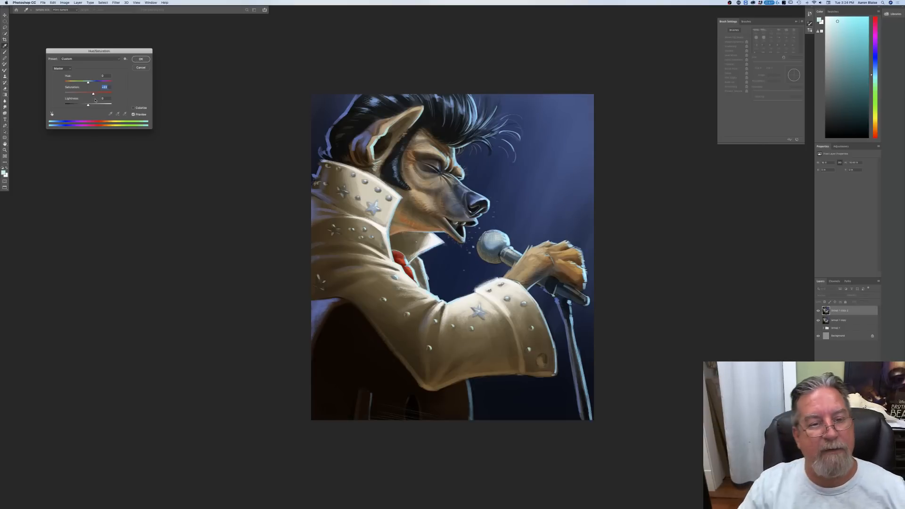
click(140, 59)
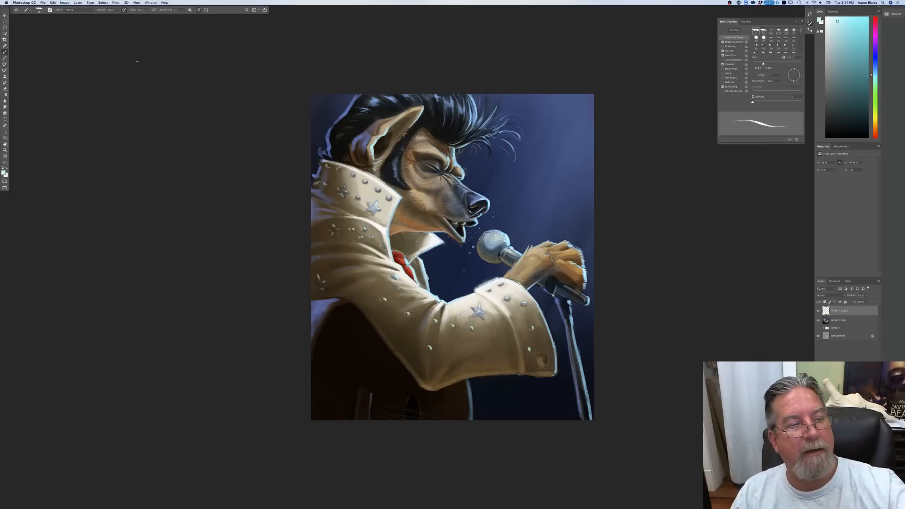
Step: Flip the canvas horizontally to check the composition, then undo the flip
key(super+minus)
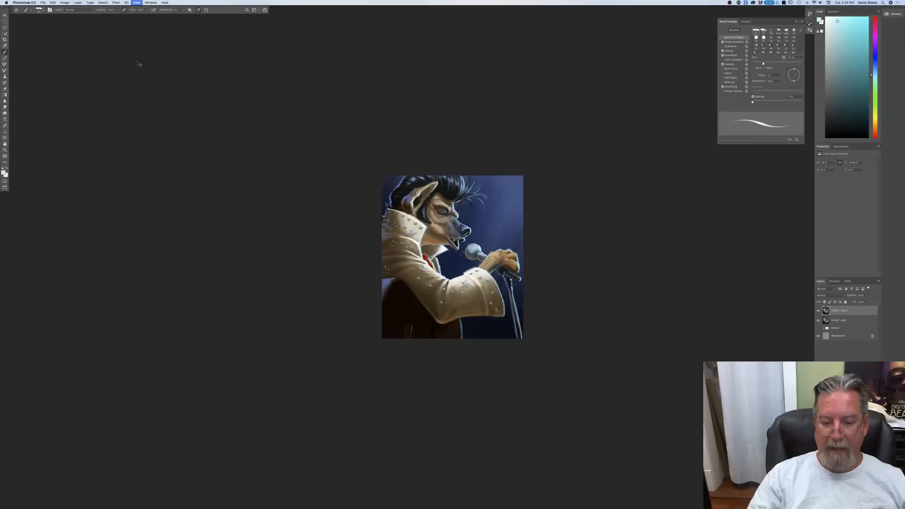
click(64, 3)
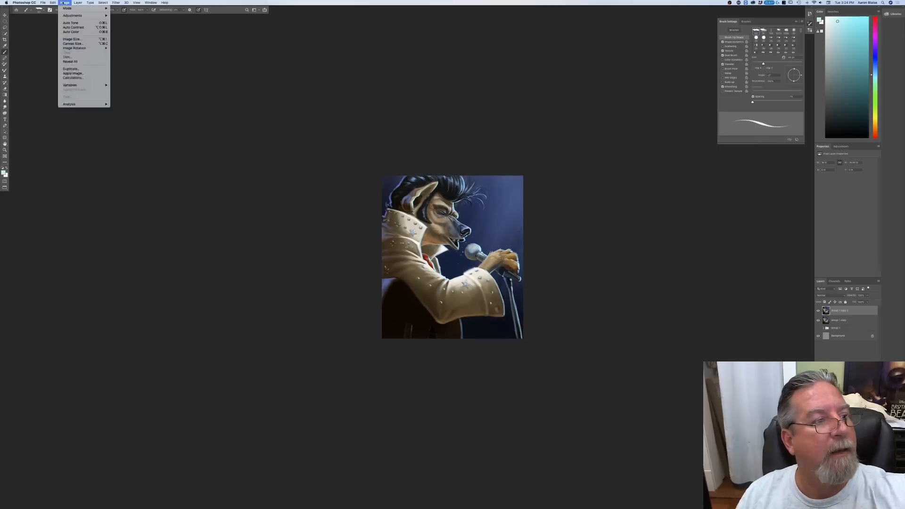
mouse_move(94, 48)
click(125, 68)
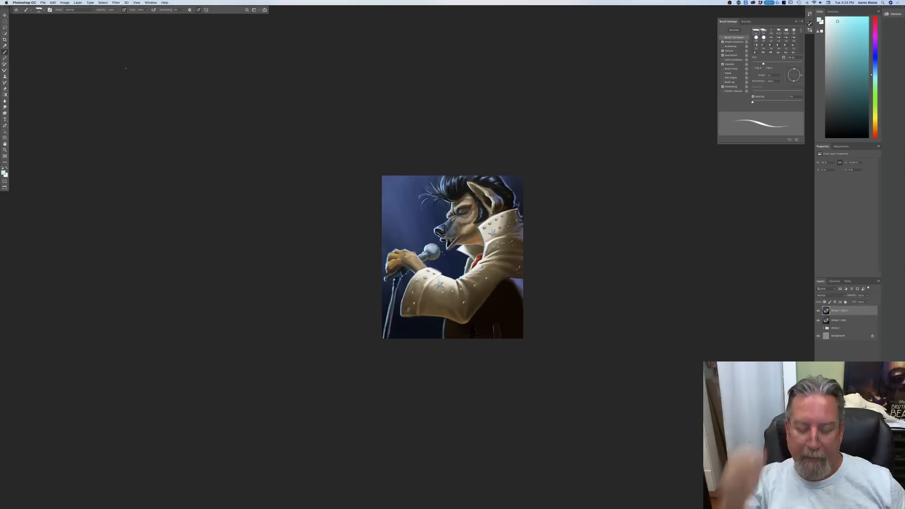
key(super+equal)
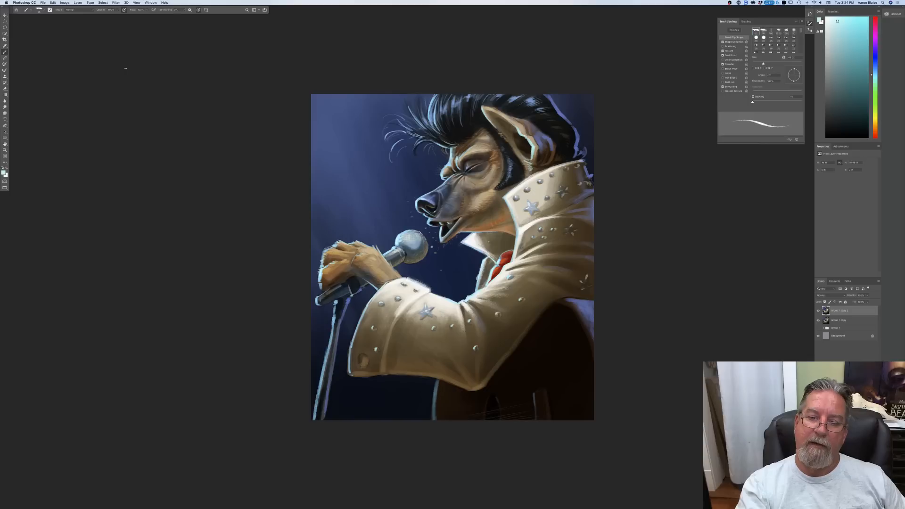
key(super+z)
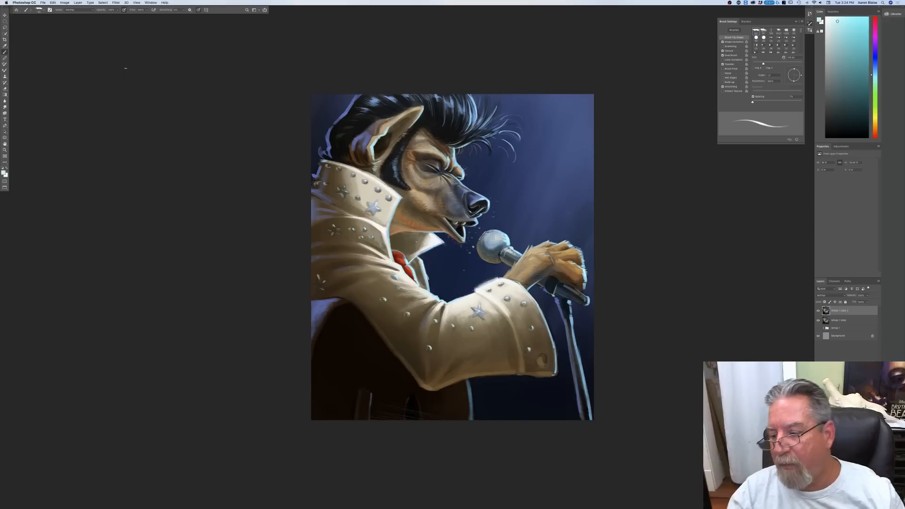
Step: Sample the blue background as foreground colour and shift it to a lighter, slightly more cyan blue
click(3, 173)
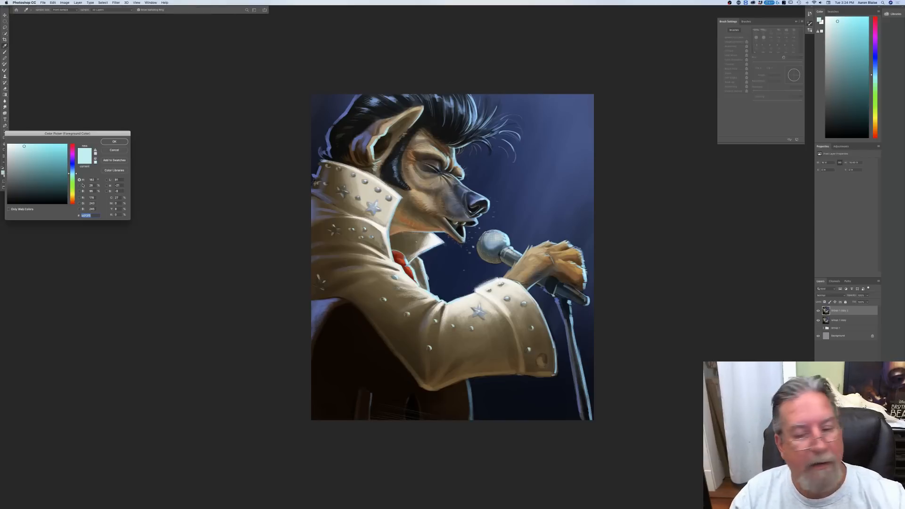
click(554, 199)
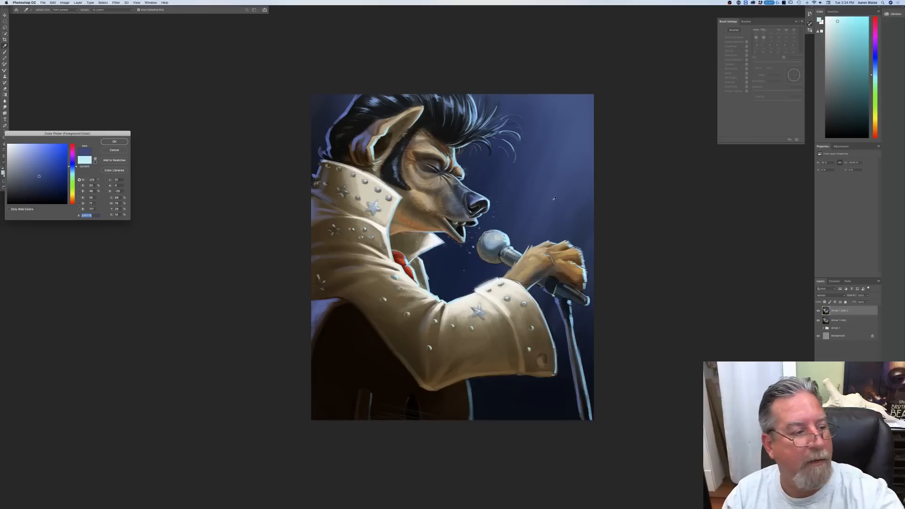
click(72, 170)
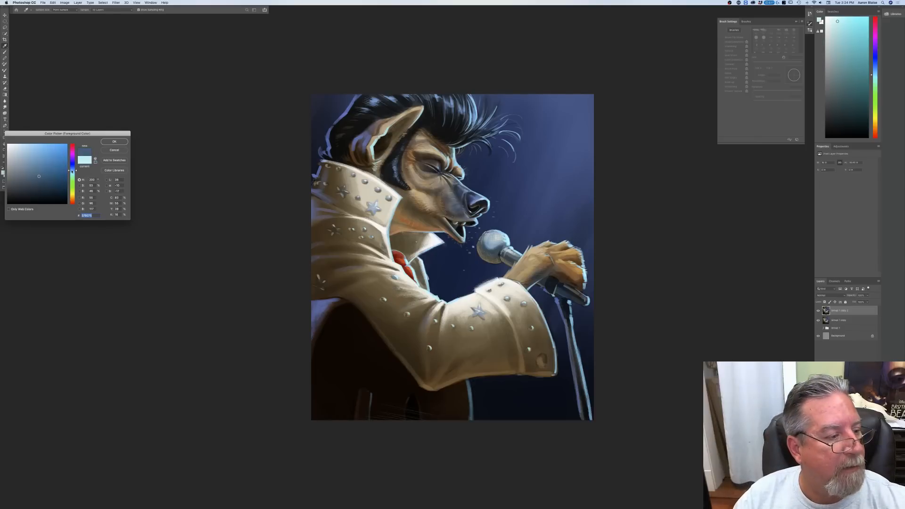
click(35, 157)
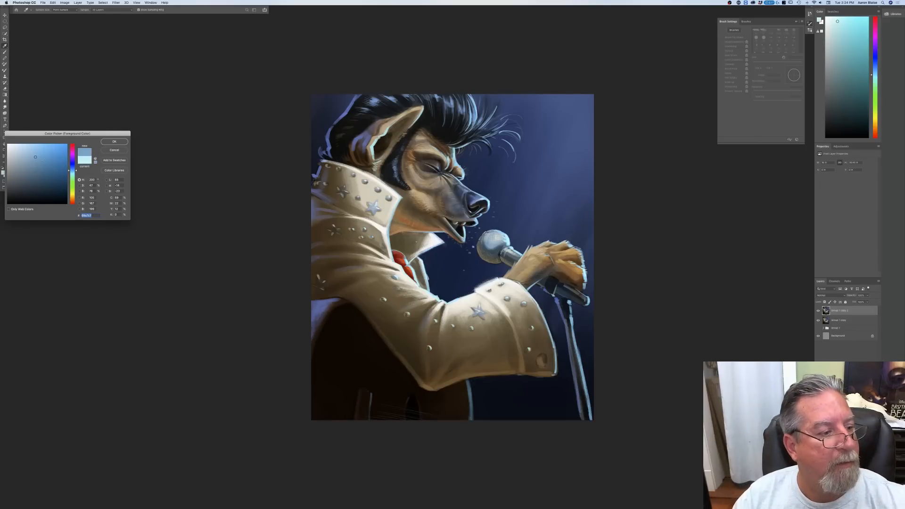
click(115, 142)
Step: Choose a soft textured brush without pressure-controlled size, enlarge it, lower its opacity and add a new layer on top
click(39, 10)
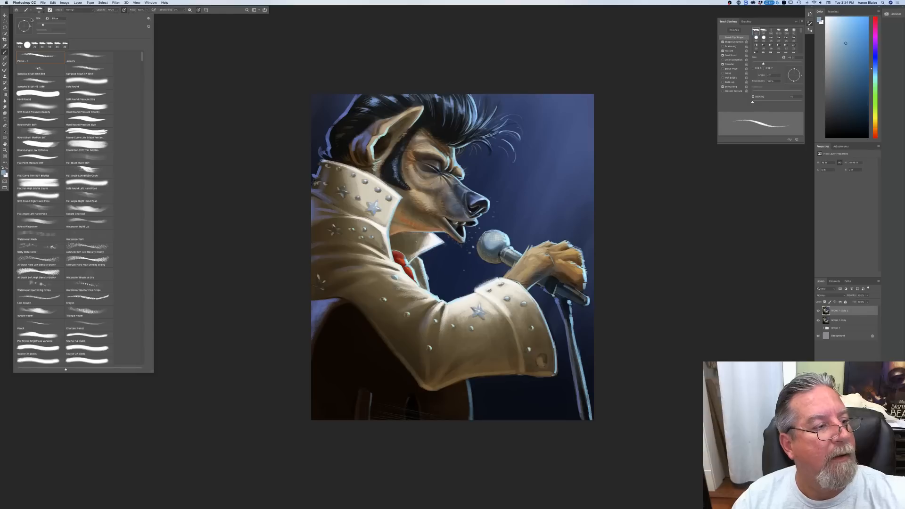
click(85, 62)
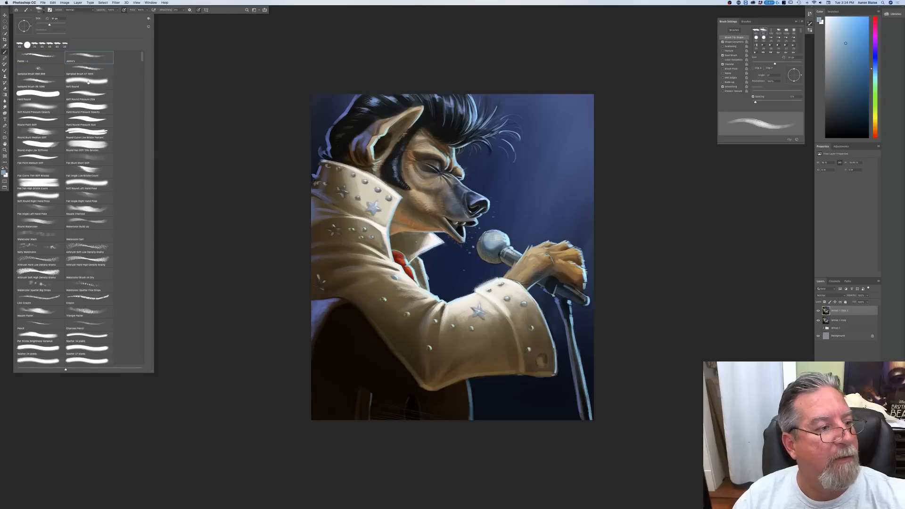
click(196, 132)
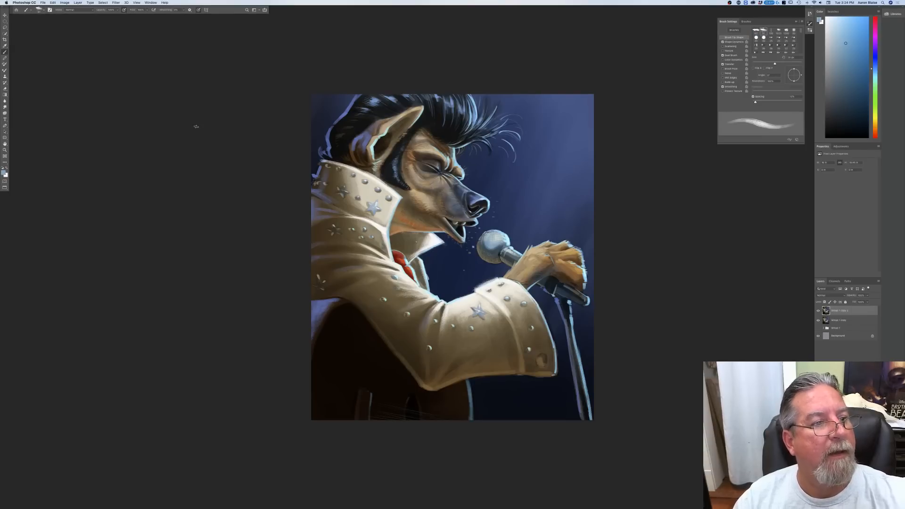
click(198, 11)
key(bracketright)
key(bracketright)
key(bracketright)
key(bracketright)
key(bracketright)
key(bracketright)
key(bracketright)
key(bracketright)
key(bracketright)
key(bracketright)
key(bracketright)
key(bracketright)
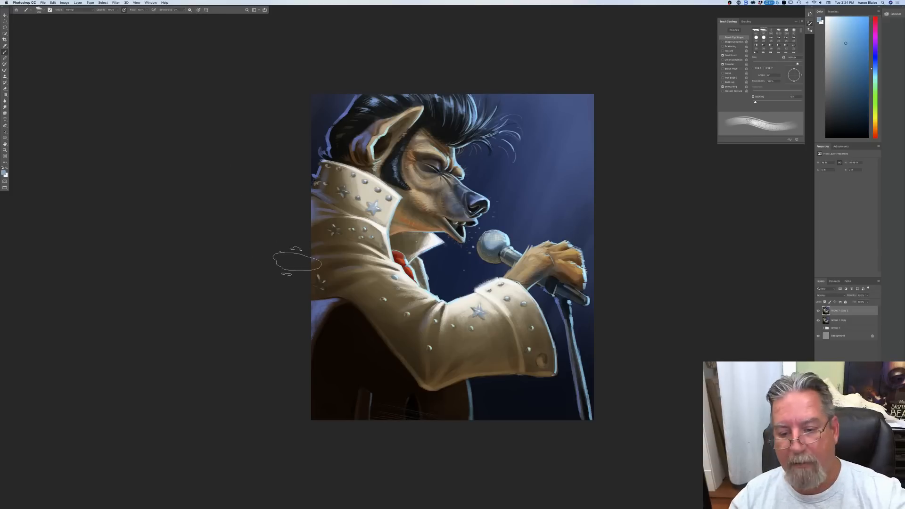
click(117, 10)
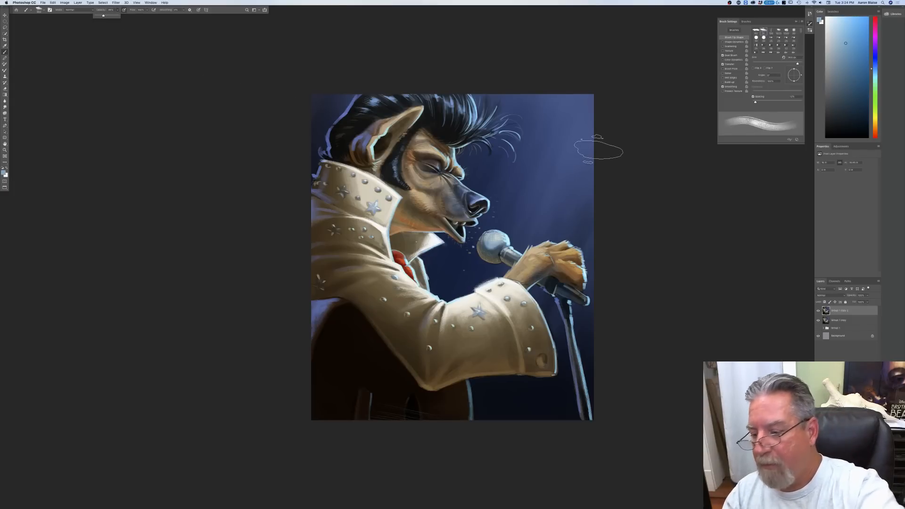
click(860, 505)
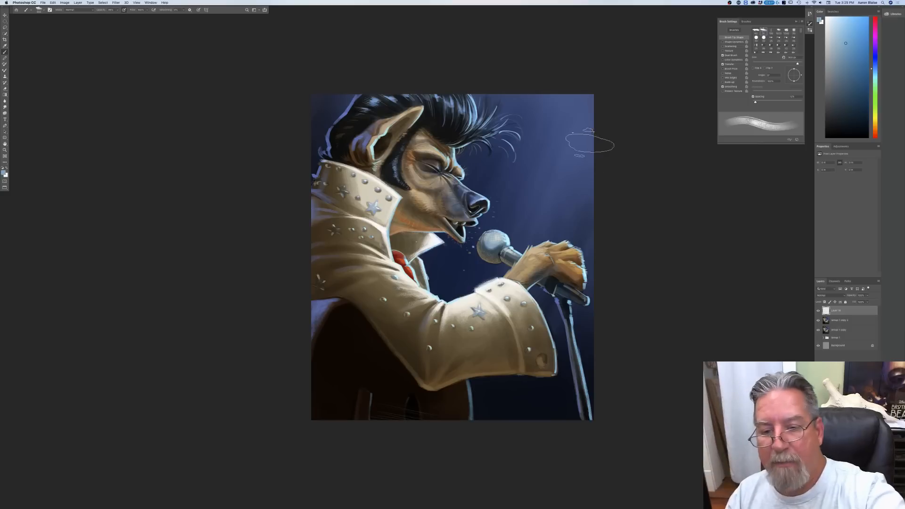
Step: Paint broad diagonal light rays from the upper right background down across the hand, sleeve cuff and microphone stand
drag(609, 121, 500, 394)
drag(620, 147, 508, 403)
drag(618, 172, 510, 441)
drag(606, 249, 506, 491)
drag(585, 108, 455, 430)
drag(605, 96, 440, 451)
drag(576, 172, 437, 442)
drag(616, 161, 486, 434)
drag(599, 245, 490, 438)
drag(624, 220, 500, 448)
drag(597, 329, 513, 500)
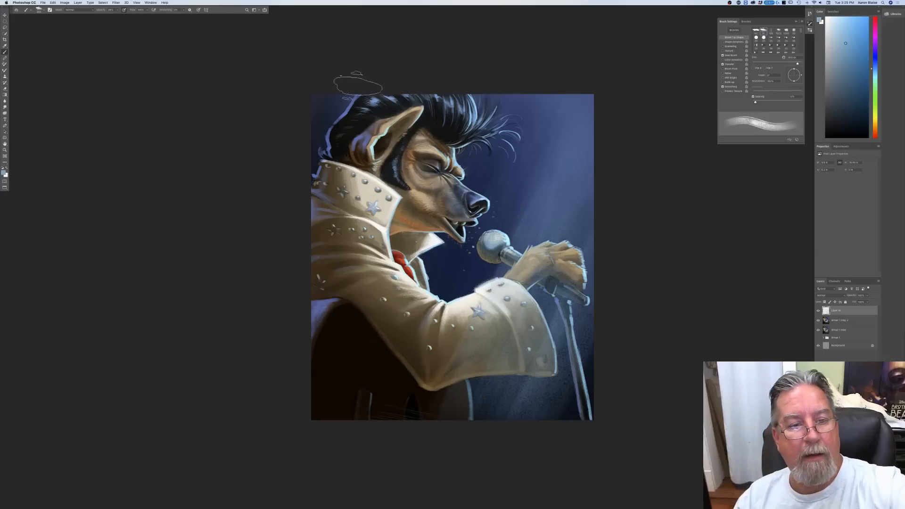
Step: Paint matching diagonal light strokes over the upper left corner, across the back of the hair and collar
drag(370, 59, 276, 272)
drag(343, 108, 283, 228)
mouse_move(390, 53)
mouse_down()
mouse_move(291, 257)
mouse_move(297, 268)
mouse_up()
drag(343, 86, 276, 220)
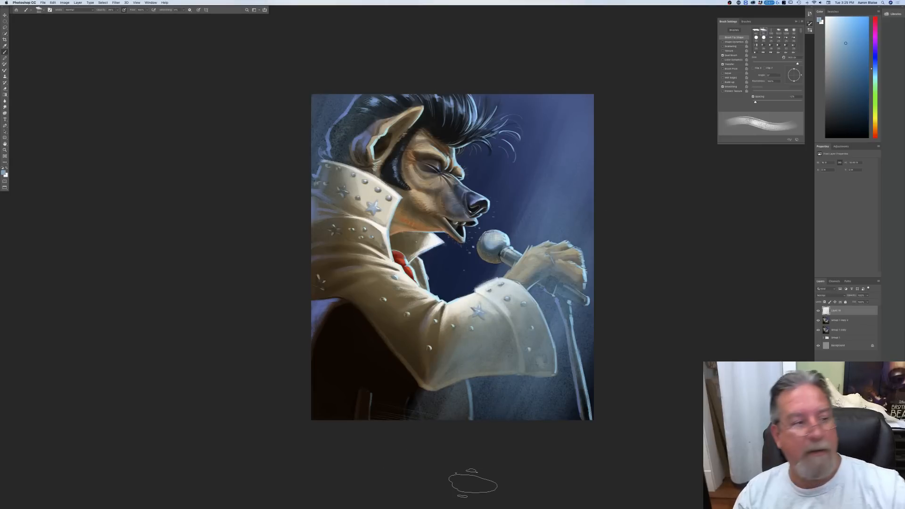
Step: Soften the painted light rays with a large-radius Gaussian Blur
click(116, 2)
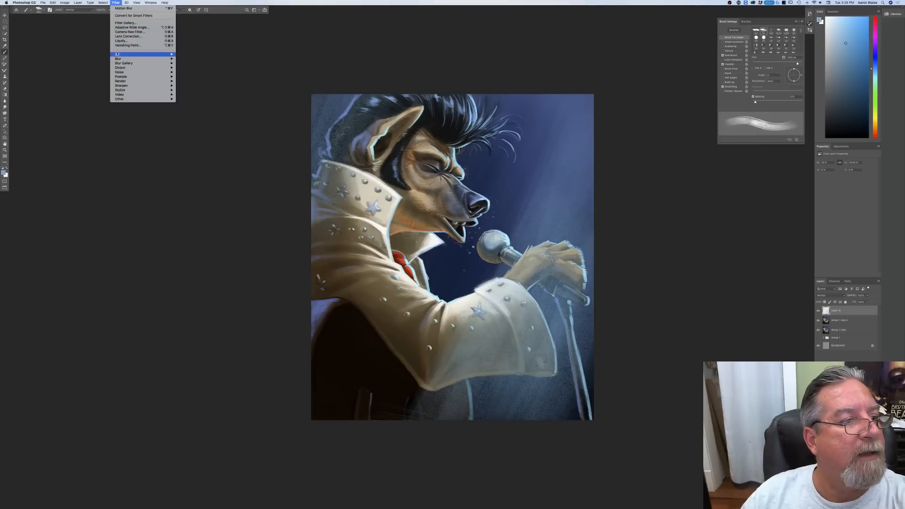
mouse_move(117, 59)
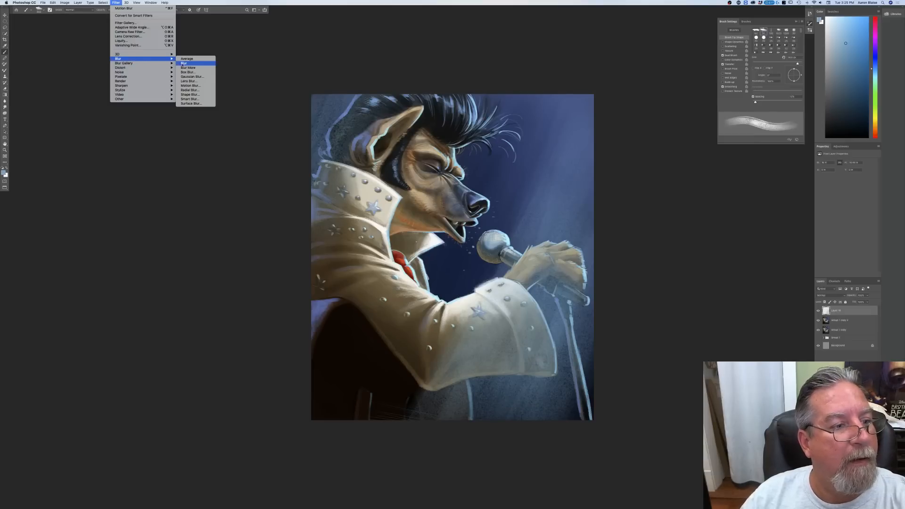
click(192, 76)
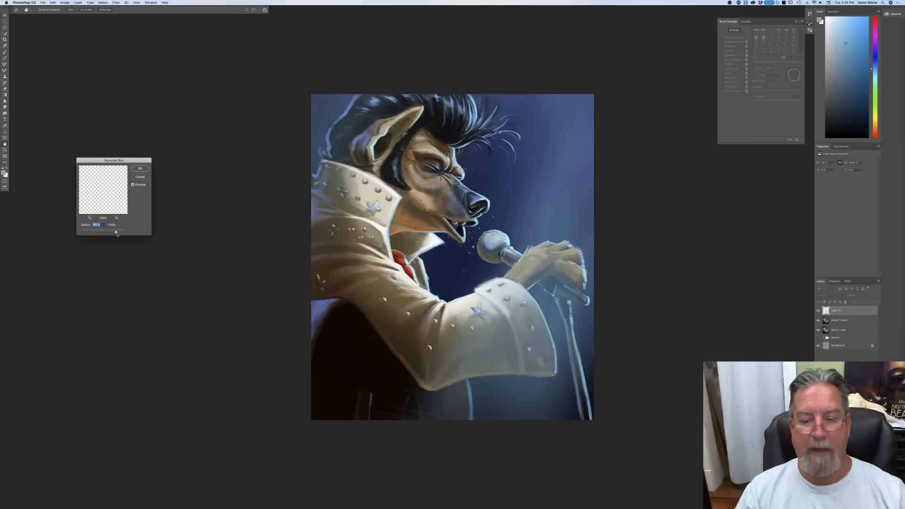
click(140, 169)
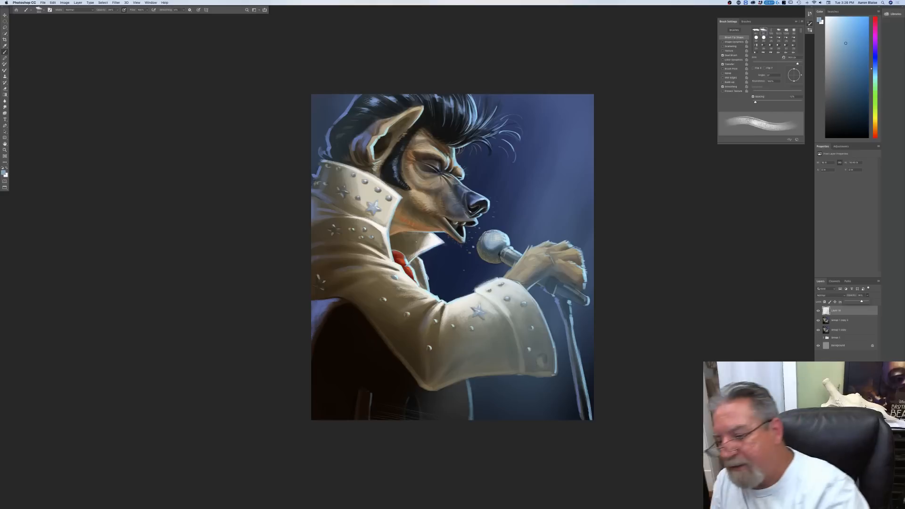
Step: Add another new layer on top and set the foreground colour to a slightly lighter blue
key(super+shift+alt+n)
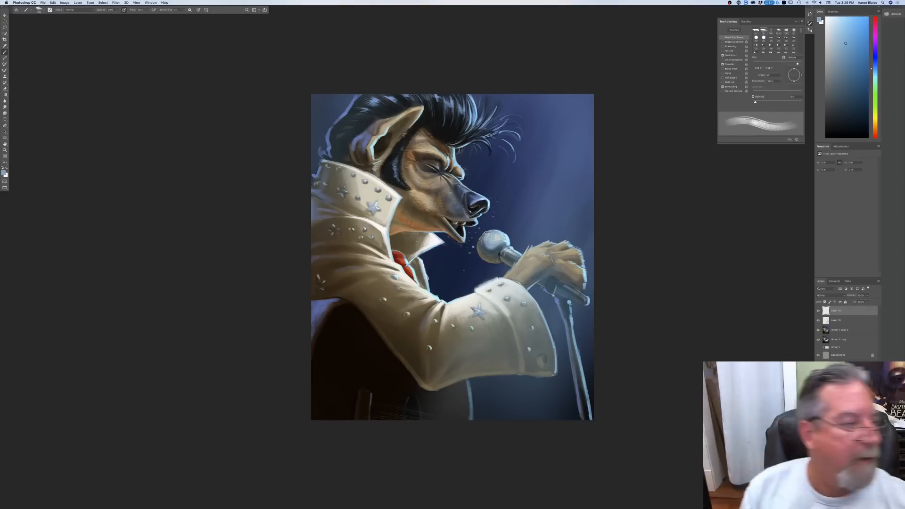
click(3, 172)
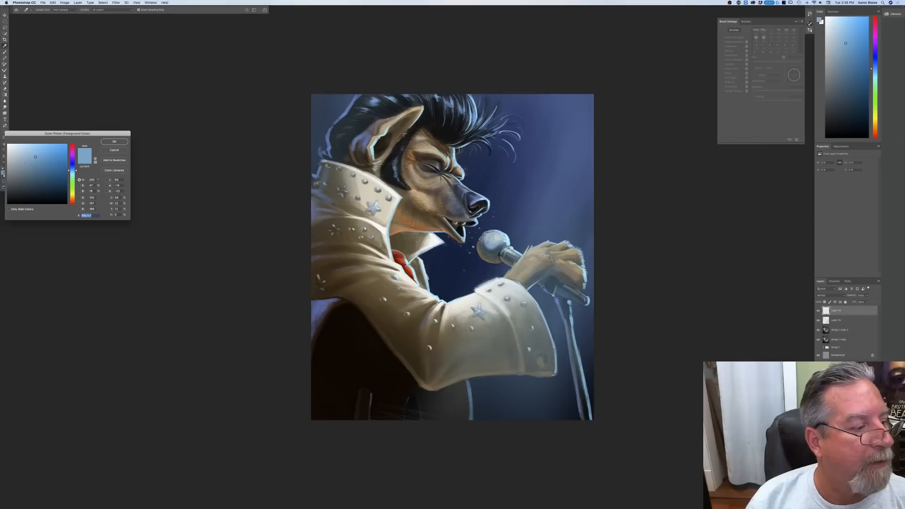
click(32, 153)
click(114, 141)
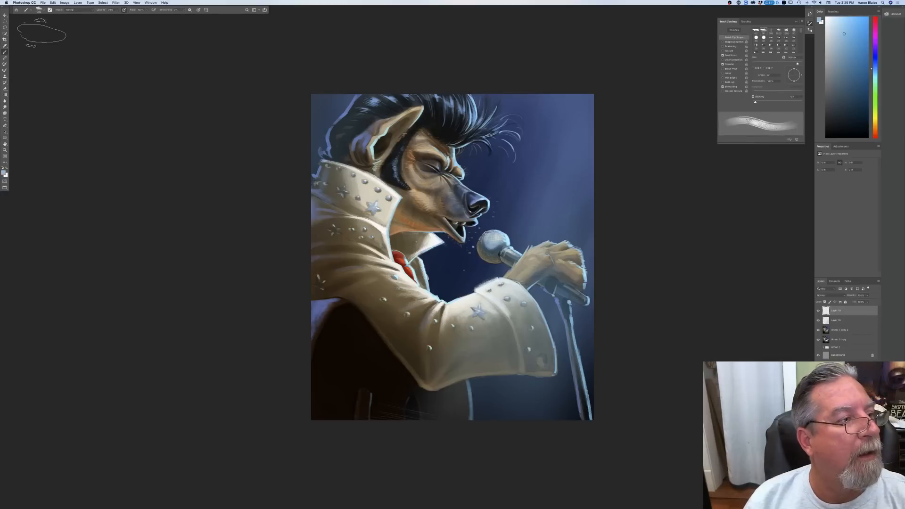
Step: Switch to the Soft Round brush, enlarge it considerably and adjust its opacity
click(40, 12)
click(83, 86)
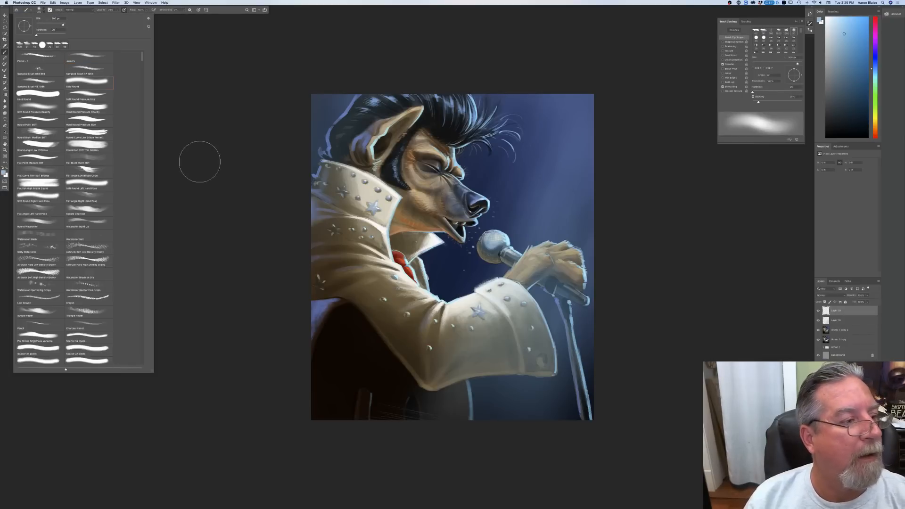
click(207, 162)
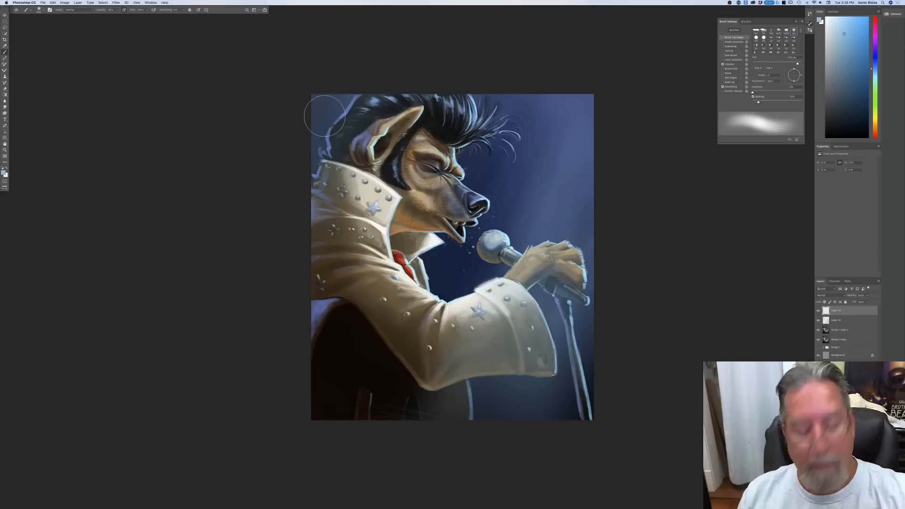
key(])
click(117, 9)
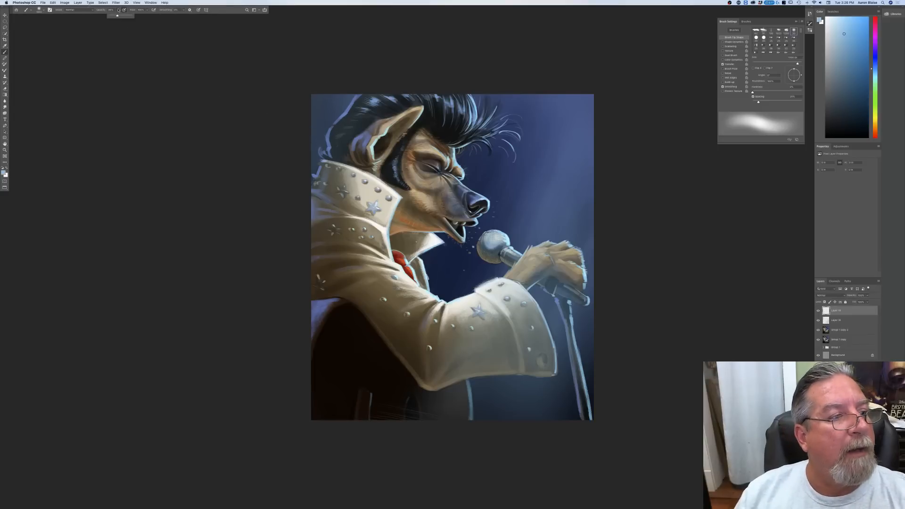
key(])
key(])
Step: Paint a soft diagonal light glow over the upper left corner, behind the ear and along the back of the hair and collar
drag(352, 89, 316, 157)
drag(345, 115, 313, 163)
drag(363, 77, 289, 205)
drag(354, 93, 304, 181)
mouse_move(353, 87)
mouse_down()
mouse_move(285, 214)
mouse_move(307, 171)
mouse_move(300, 198)
mouse_up()
drag(378, 69, 288, 234)
drag(375, 106, 297, 247)
drag(386, 84, 310, 227)
drag(376, 108, 288, 239)
drag(337, 71, 253, 242)
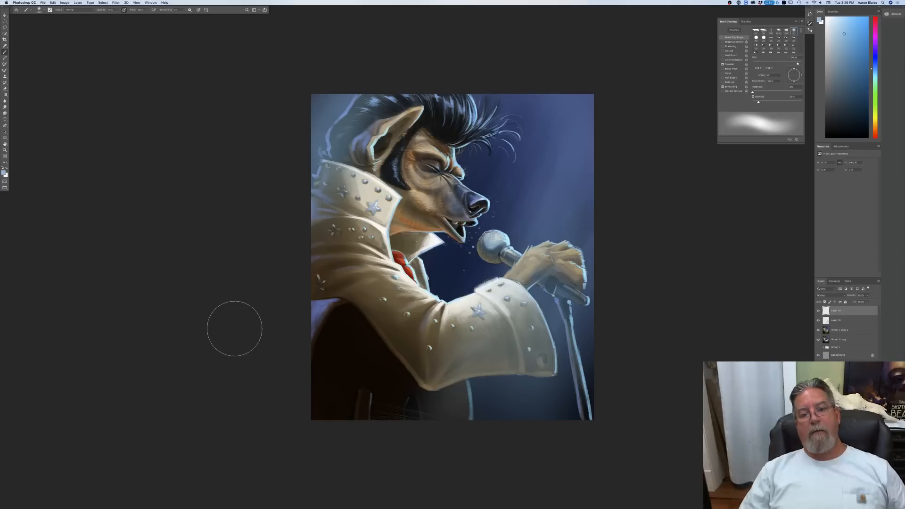
Step: Paint soft diagonal light beams across the background on the singer's right, passing over the microphone, hand and jacket cuff
drag(557, 62, 473, 273)
drag(562, 143, 495, 356)
drag(596, 153, 506, 364)
drag(585, 236, 494, 357)
drag(571, 94, 461, 400)
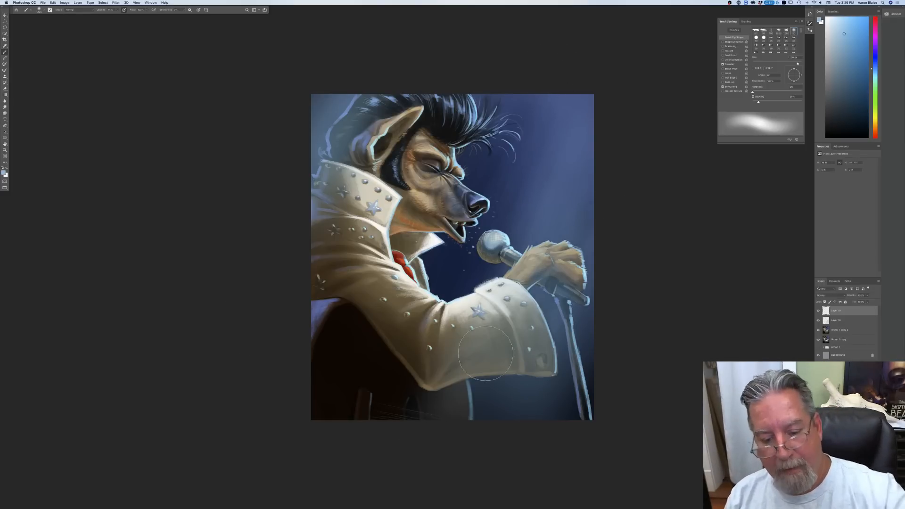
Step: Extend the soft diagonal light glow over the bottom of the sleeve and the dark guitar area, and check the whole composition
drag(505, 366, 422, 464)
drag(470, 379, 412, 455)
drag(435, 387, 376, 482)
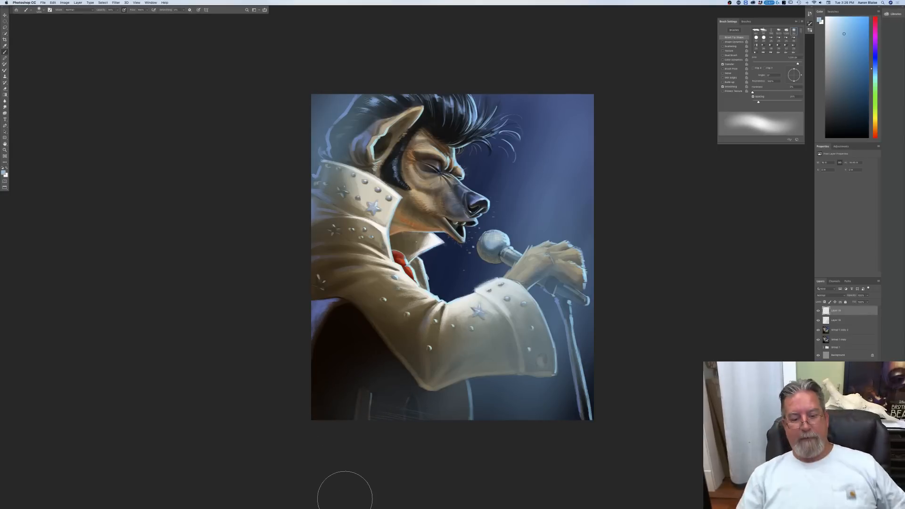
key(super+minus)
key(super+minus)
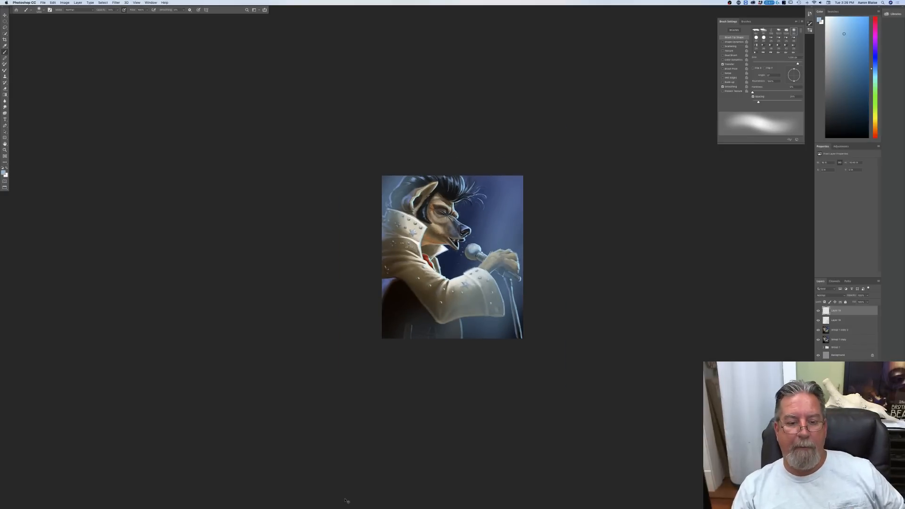
key(super+plus)
key(super+plus)
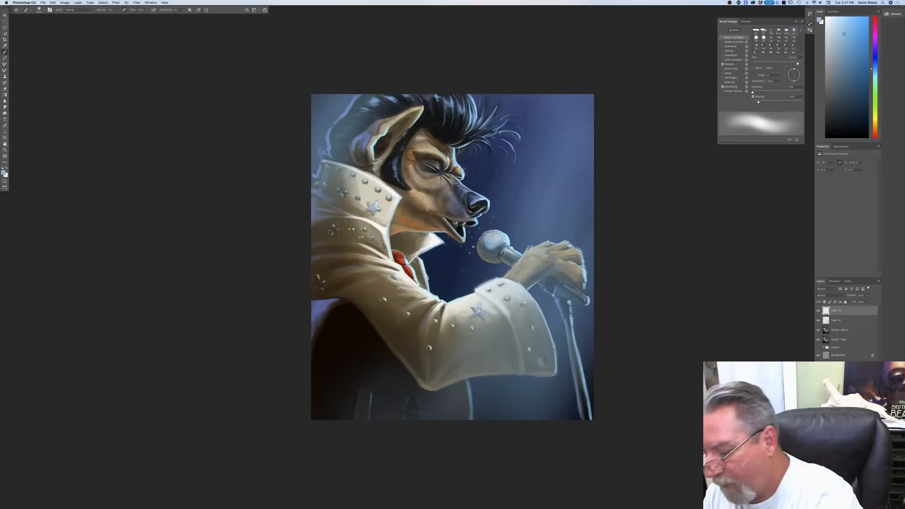
Step: Add another new layer on top and set the foreground colour to a paler, brighter blue for painting
key(super+shift+alt+n)
click(4, 173)
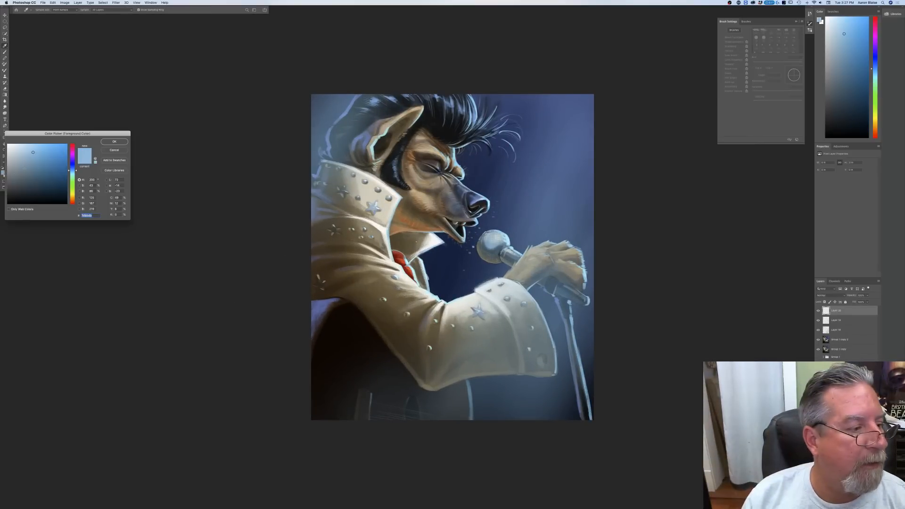
click(113, 142)
key(b)
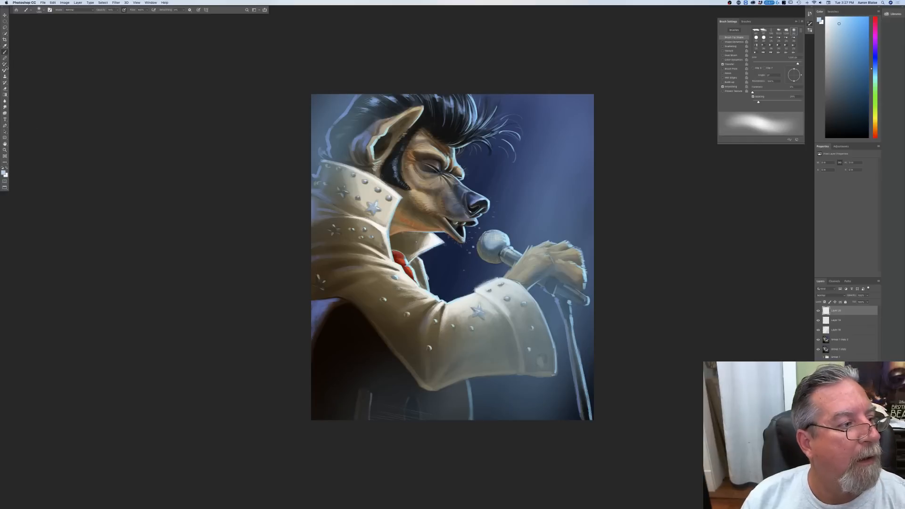
Step: Switch from the Soft Round brush to a thin tapered brush preset and adjust its opacity
click(41, 9)
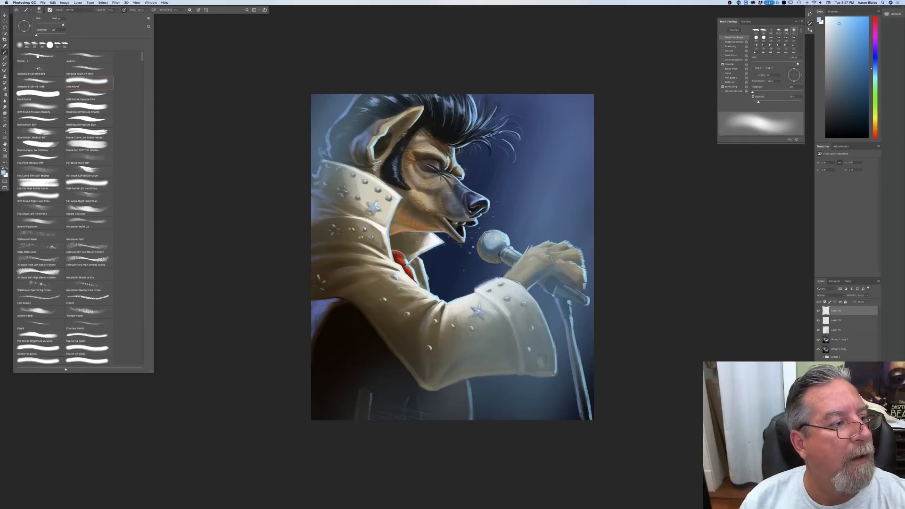
click(38, 57)
click(188, 96)
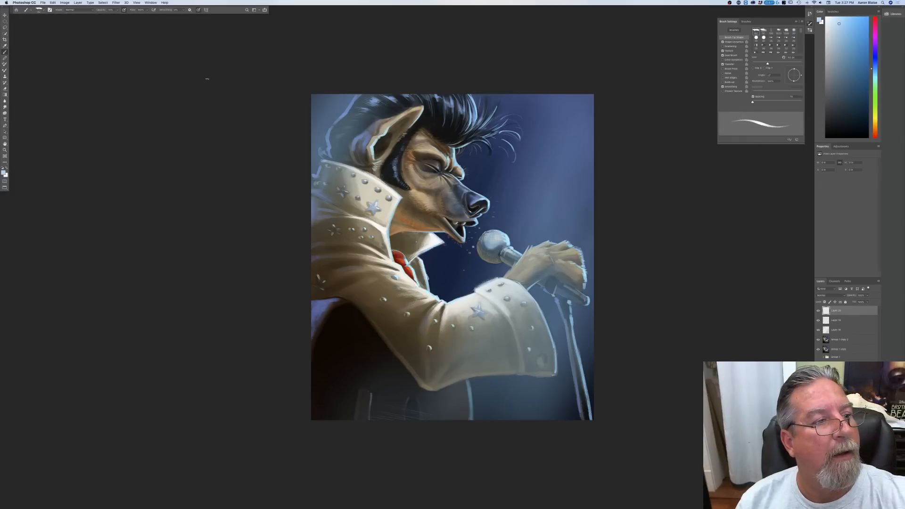
click(117, 10)
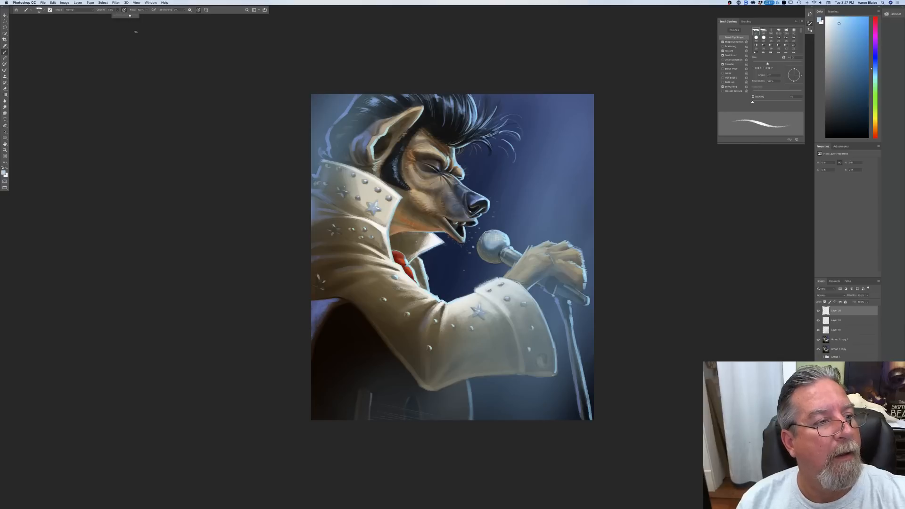
Step: Reduce the brush size and dab tiny light specks into the blue background above the microphone and hand
key(bracketleft)
key(bracketleft)
key(bracketleft)
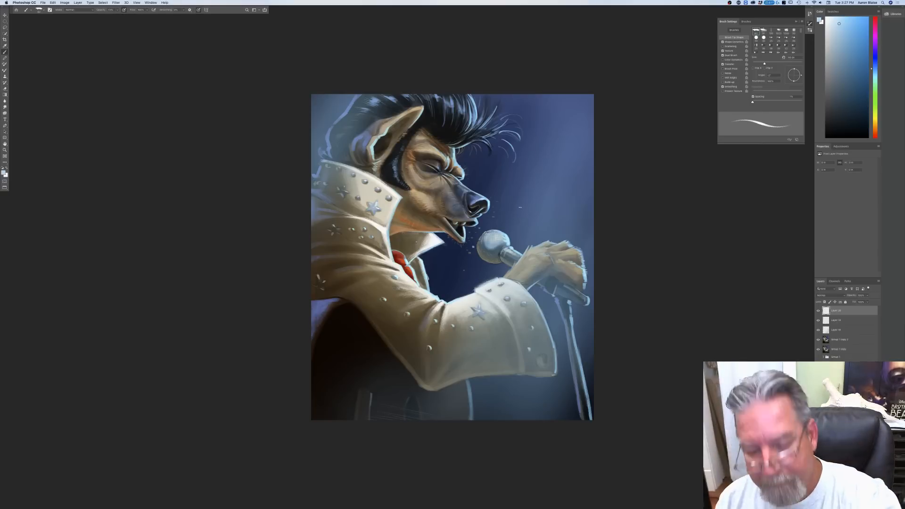
click(530, 217)
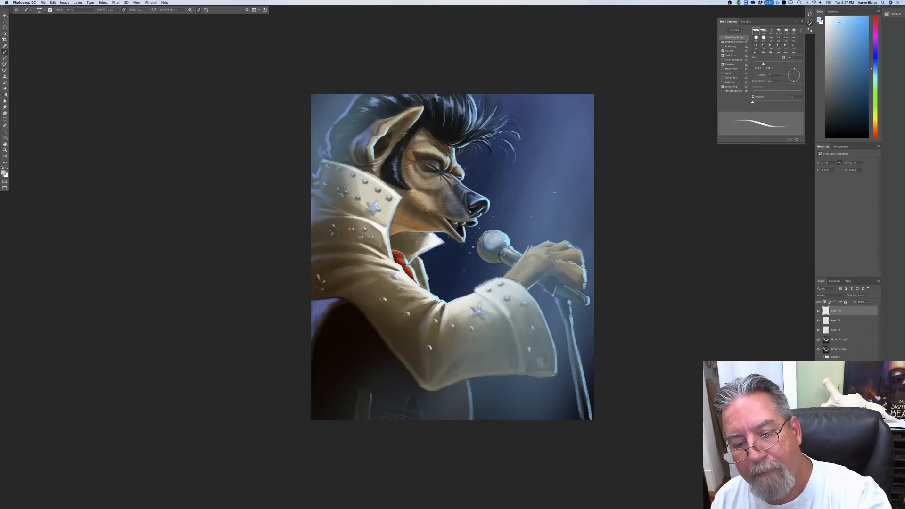
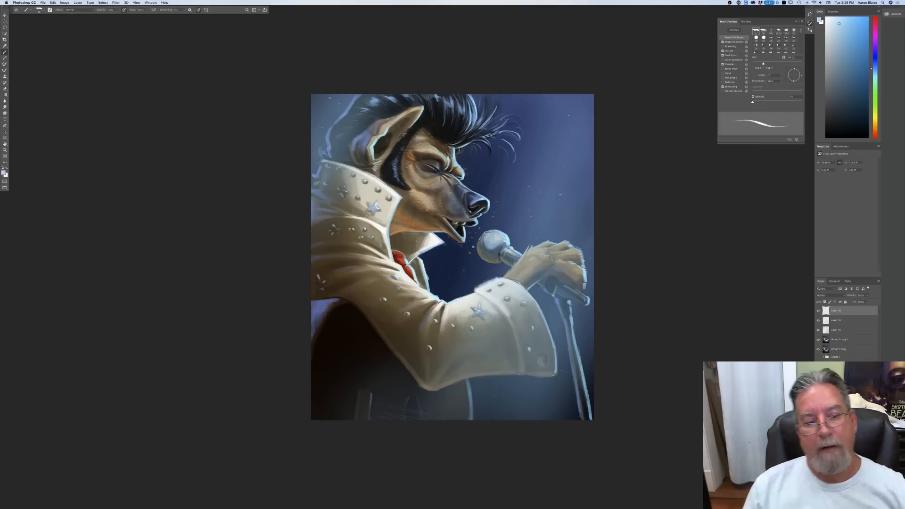
Step: Set the foreground colour to near-white and add a new layer directly above the main painting, beneath the light and speck layers
click(3, 173)
click(9, 145)
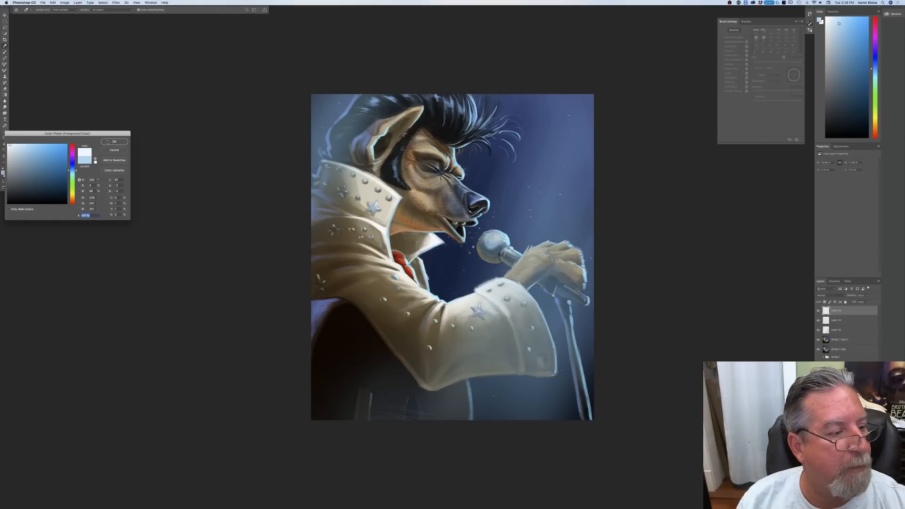
key(Return)
click(838, 340)
key(super+alt+shift+n)
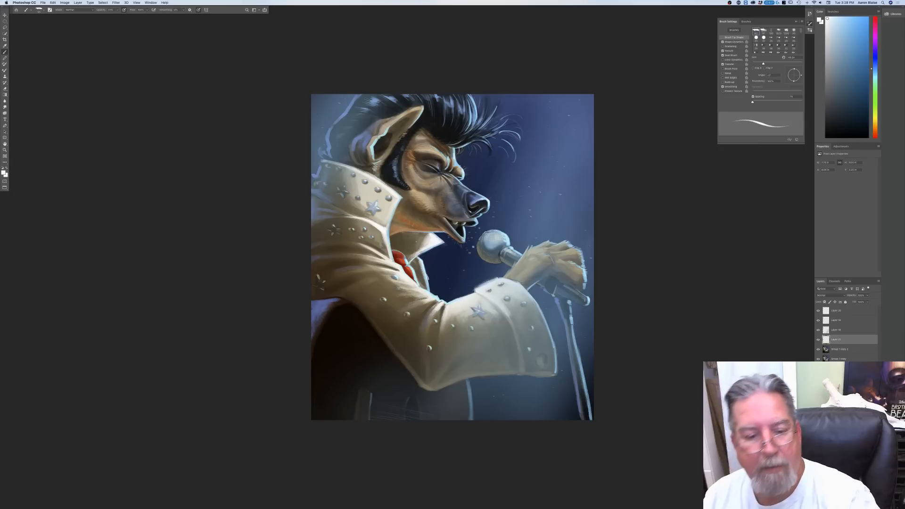
Step: Paint thin near-white highlights along the microphone stand and the outer edge of the studded collar
drag(571, 315, 573, 325)
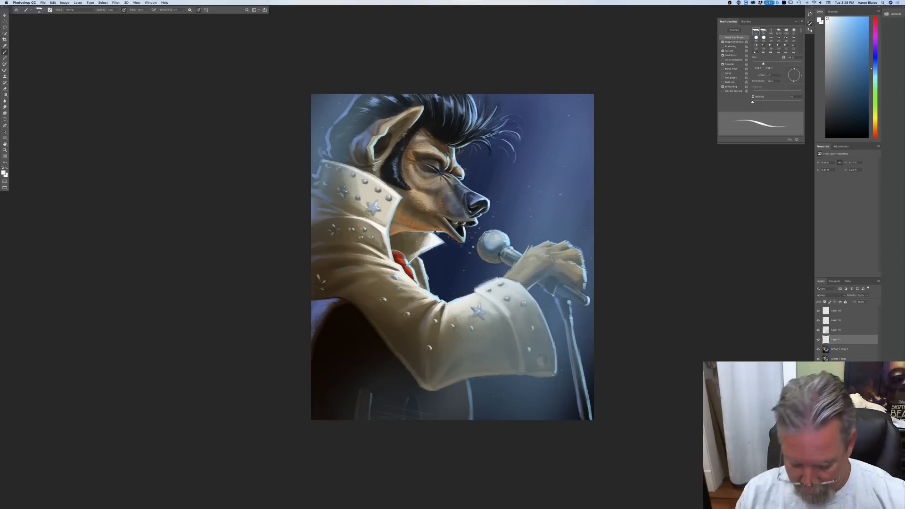
key(super+plus)
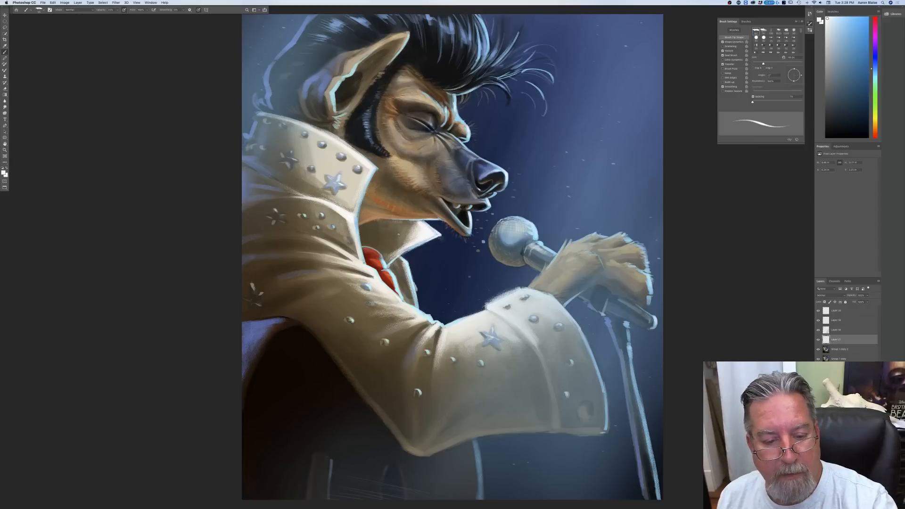
drag(374, 171, 367, 188)
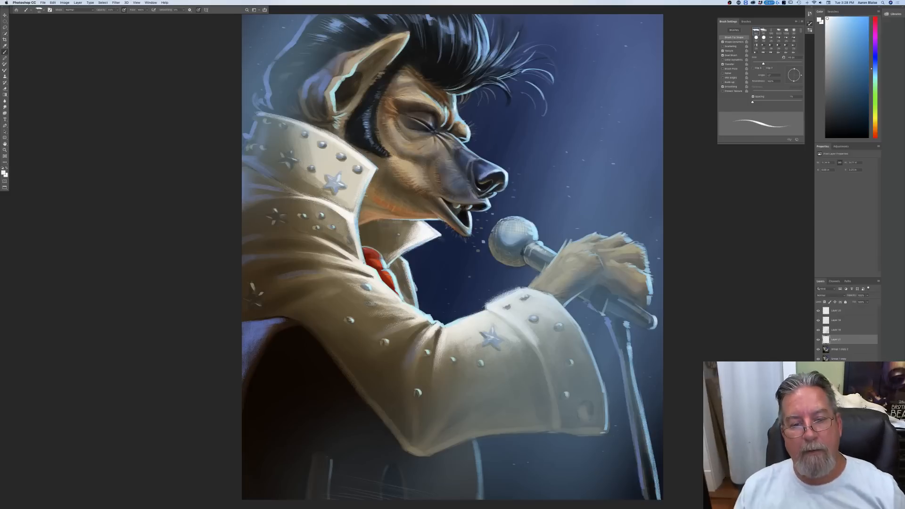
key(super+minus)
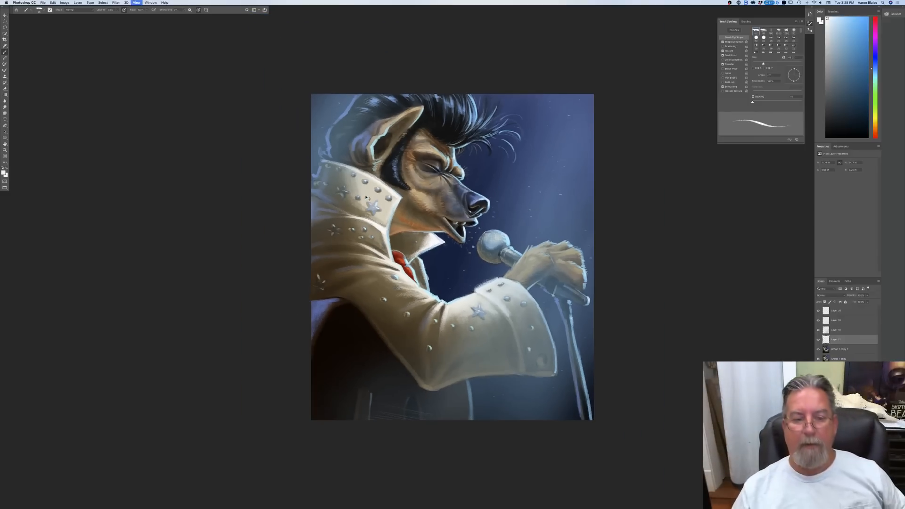
key(super+plus)
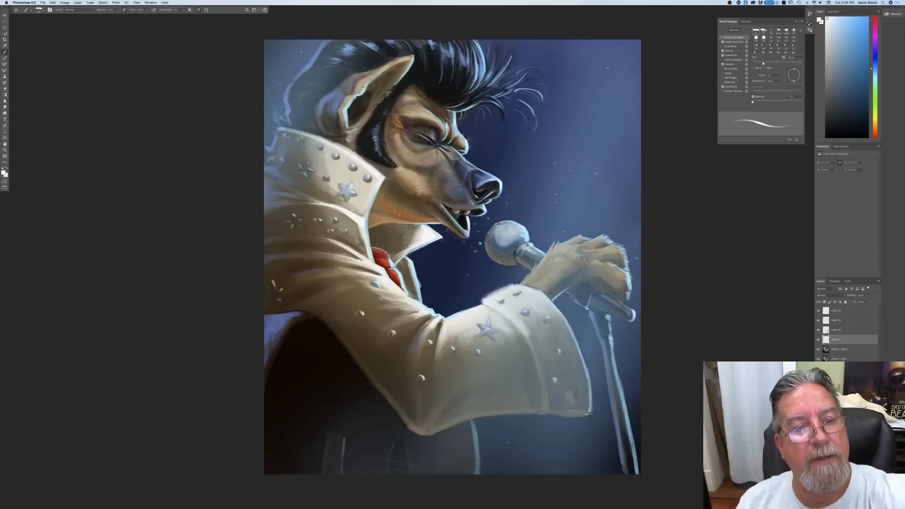
Step: Brighten the rim of the ear and the hair above it with near-white strokes, adjusting the brush opacity
drag(364, 87, 361, 92)
drag(413, 56, 404, 73)
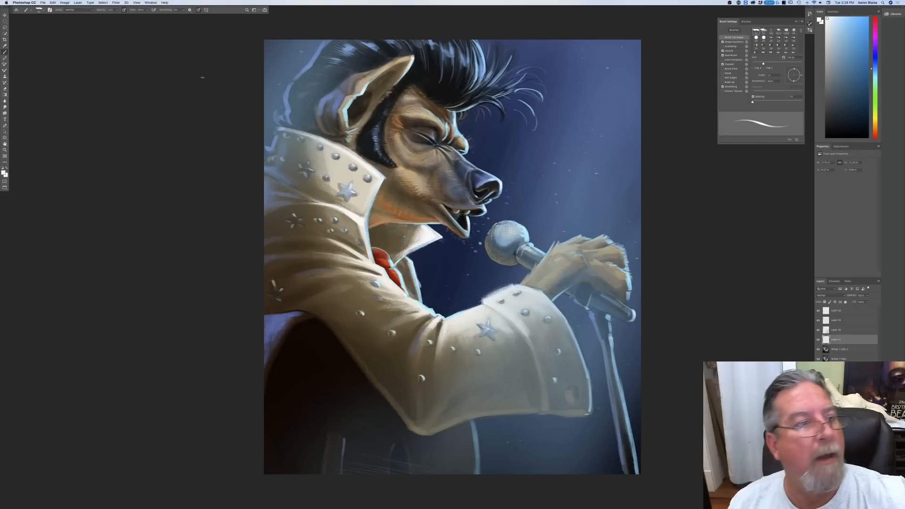
click(117, 10)
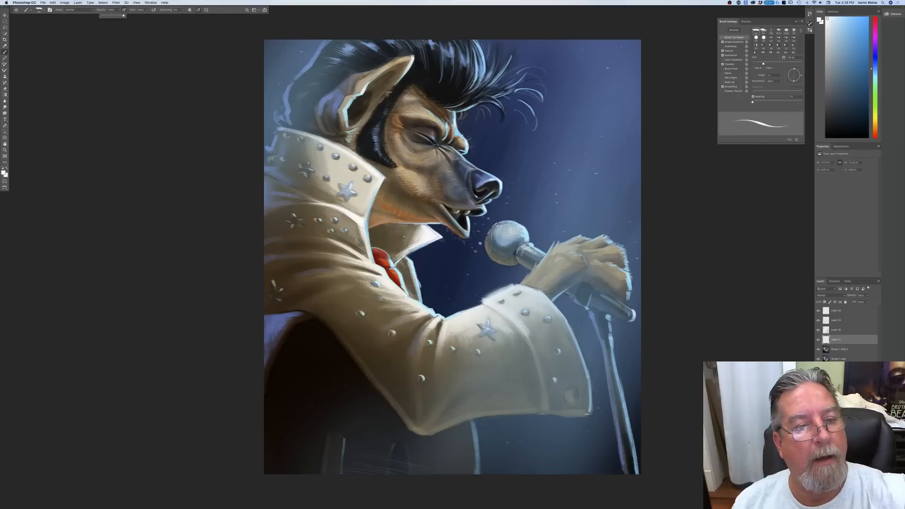
click(346, 109)
drag(347, 109, 348, 122)
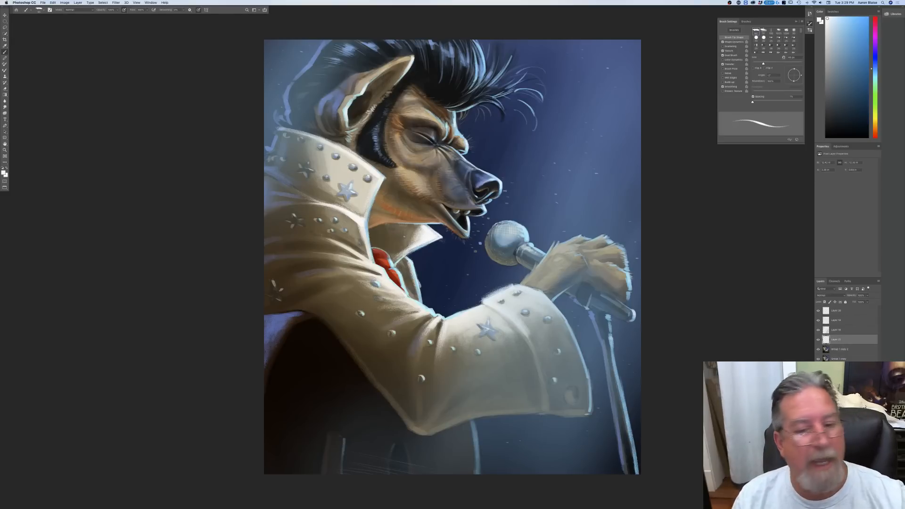
key(ctrl+minus)
key(ctrl+minus)
key(ctrl+minus)
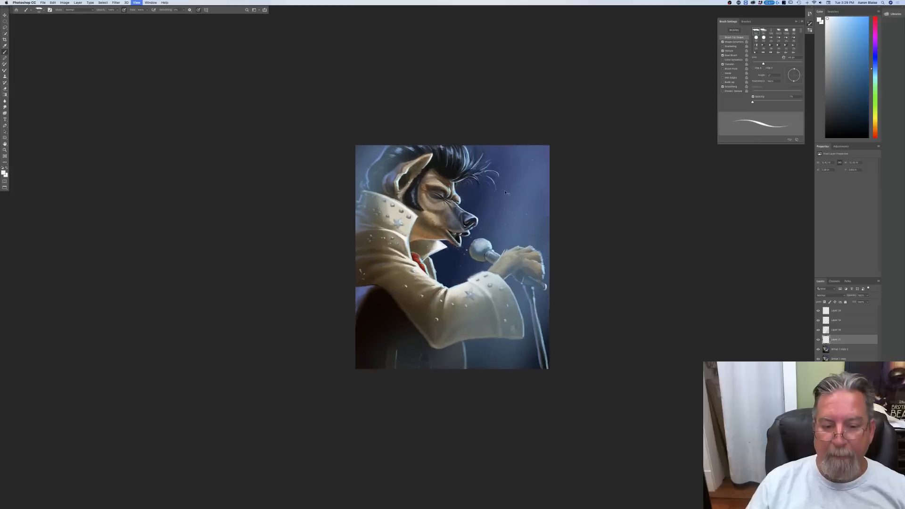
key(ctrl+plus)
key(ctrl+plus)
key(ctrl+plus)
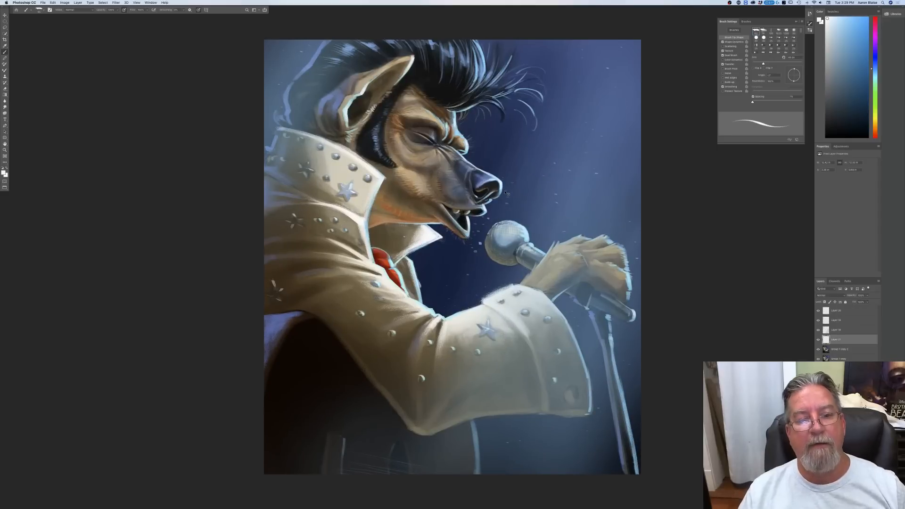
Step: Set the foreground colour to a dark blue-grey
click(4, 172)
click(18, 199)
click(18, 189)
key(Return)
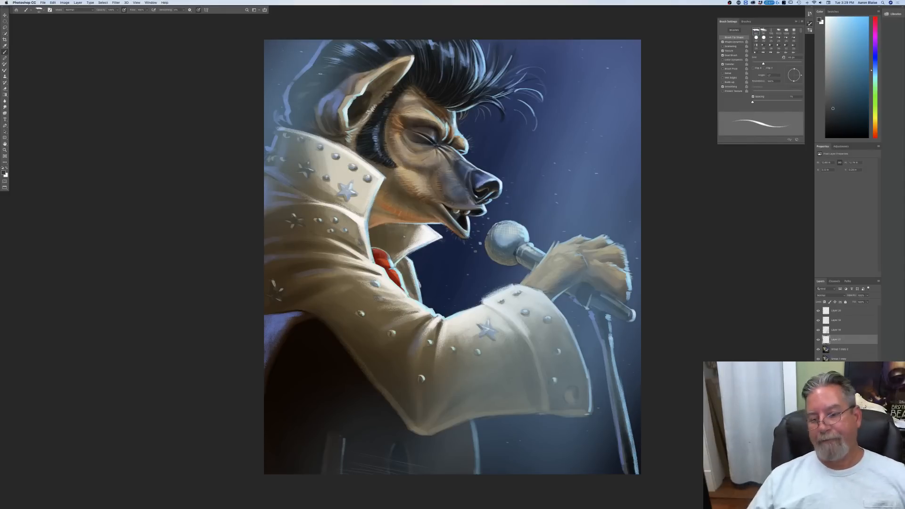
Step: Set the foreground colour to near-black and add a new layer at the top of the layer stack
key(super+minus)
key(super+minus)
key(super+minus)
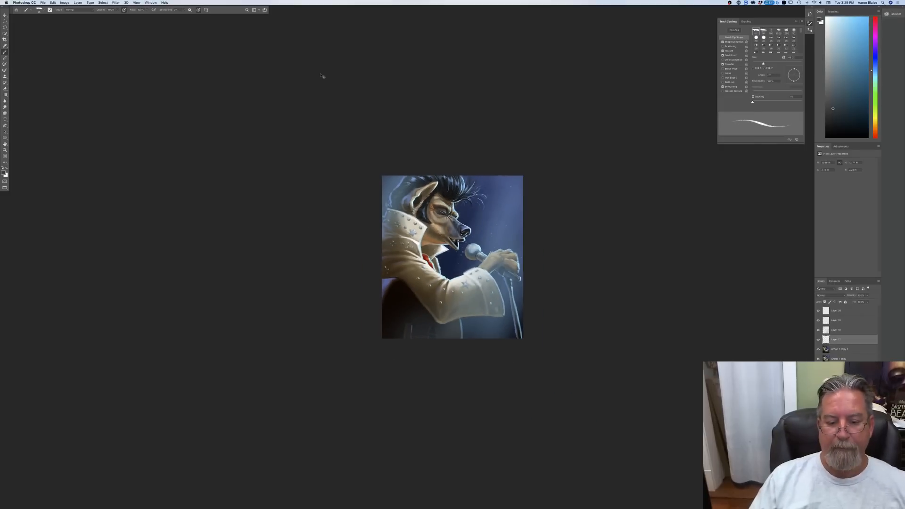
key(super+plus)
key(super+plus)
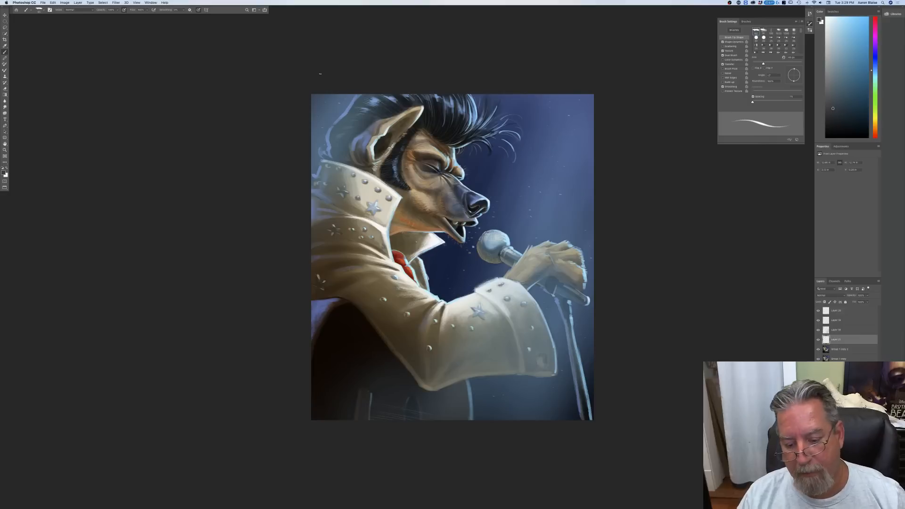
click(3, 172)
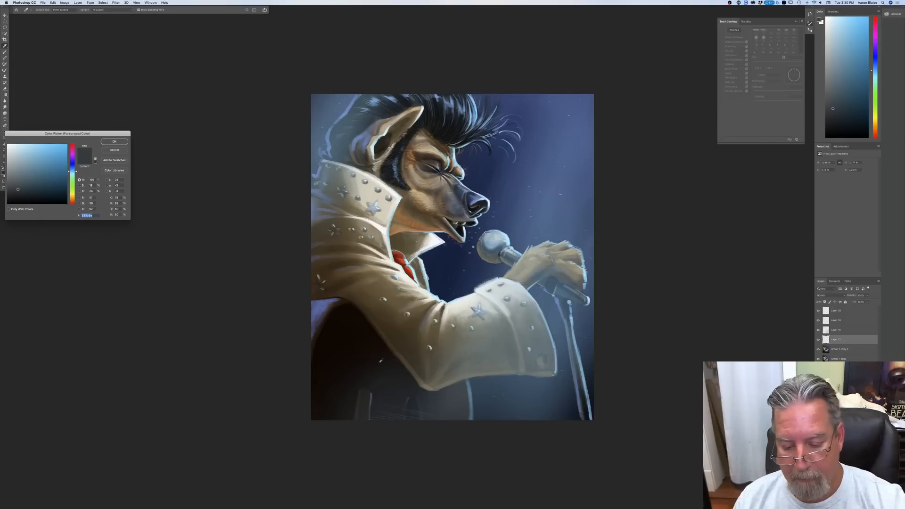
drag(18, 189, 25, 201)
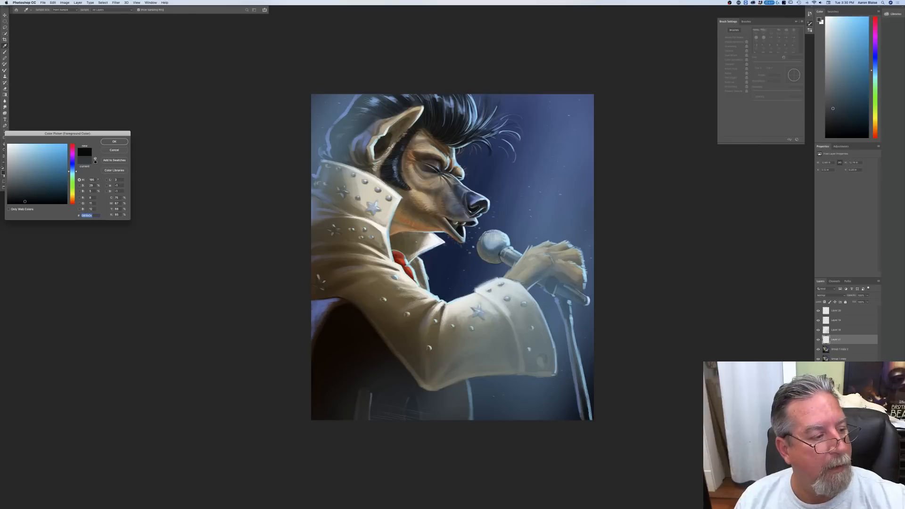
click(114, 141)
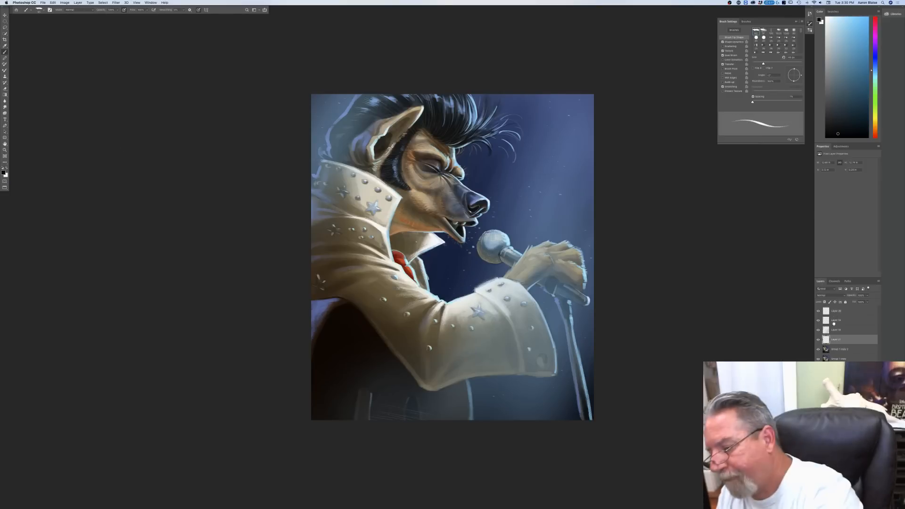
key(super+shift+alt+n)
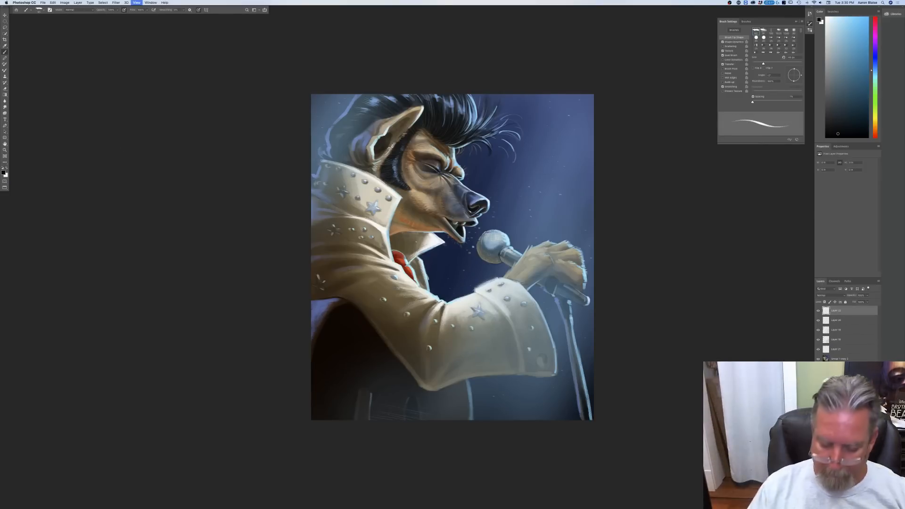
Step: Sign the artist's name in near-black in the lower right of the painting, beside the base of the microphone stand
key(super+equal)
scroll(234, 254, down, 5)
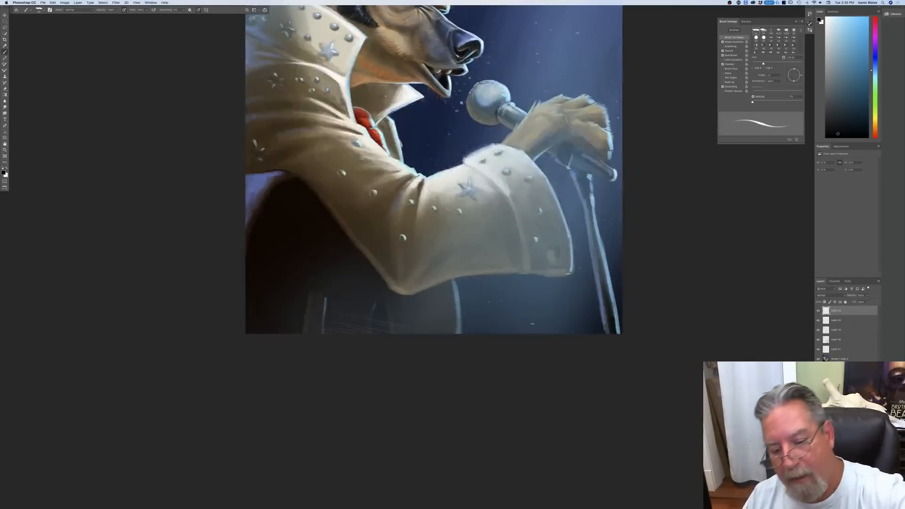
key(super+equal)
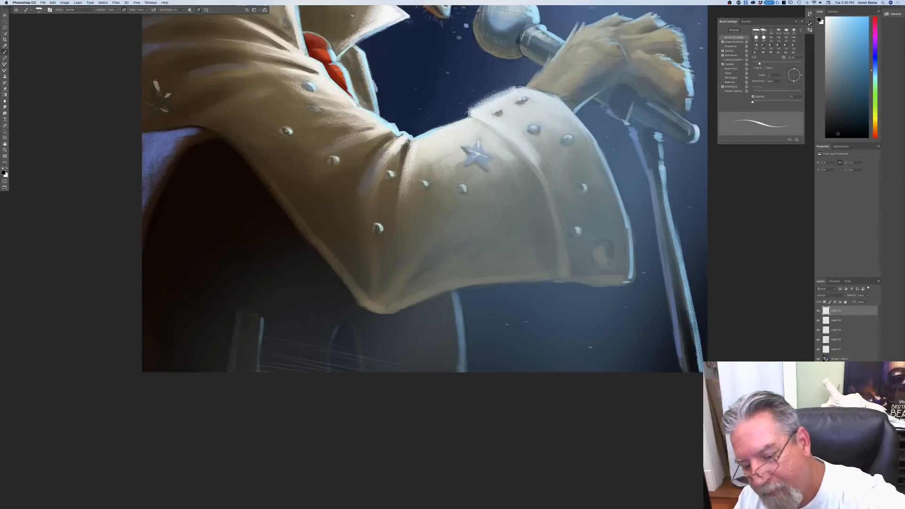
mouse_move(581, 351)
mouse_down()
mouse_move(583, 363)
mouse_move(651, 360)
mouse_up()
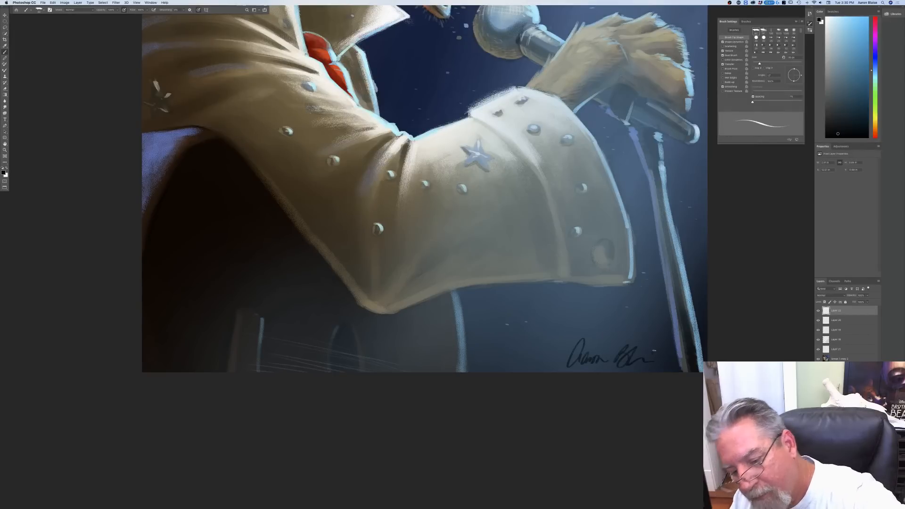
key(super+minus)
key(super+minus)
drag(200, 246, 188, 365)
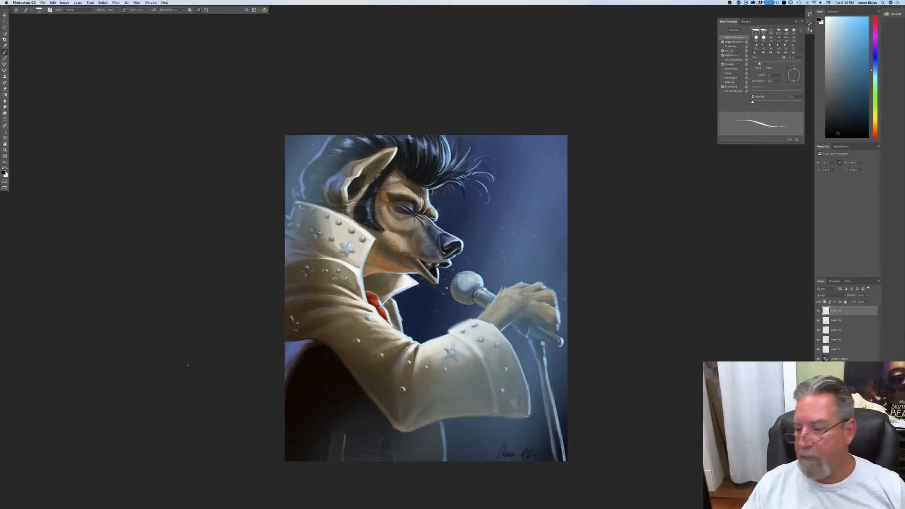
Step: Select the signature, light, speck and highlight layers together with the main painting layer and merge them into one layer
click(837, 359)
shift+click(835, 313)
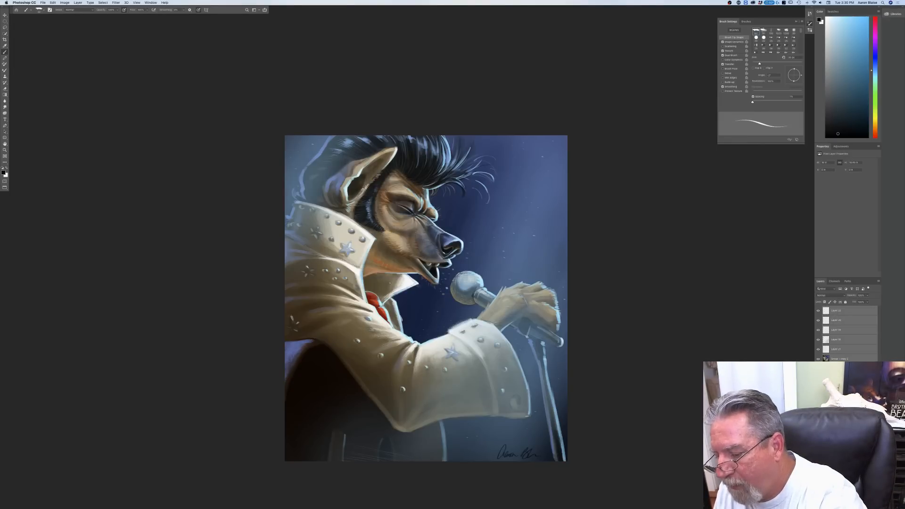
key(alt+shift+super+n)
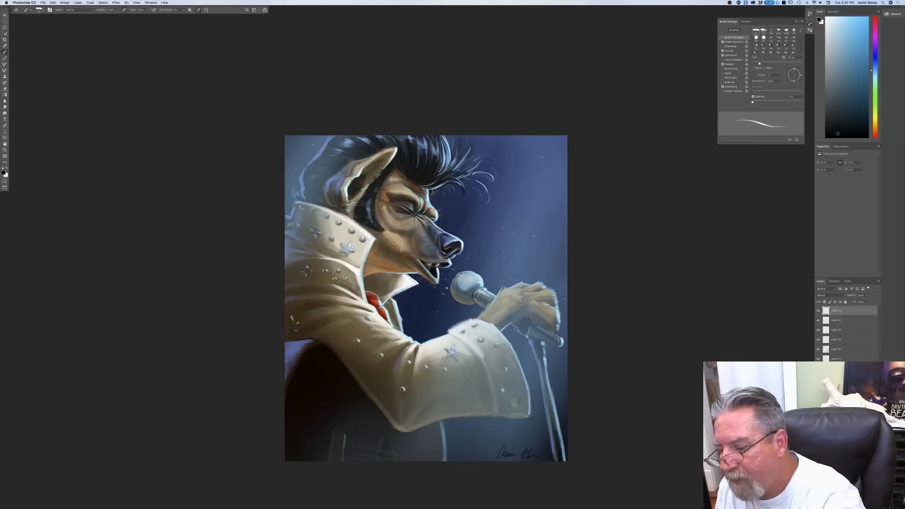
shift+click(838, 311)
key(alt+shift+super+n)
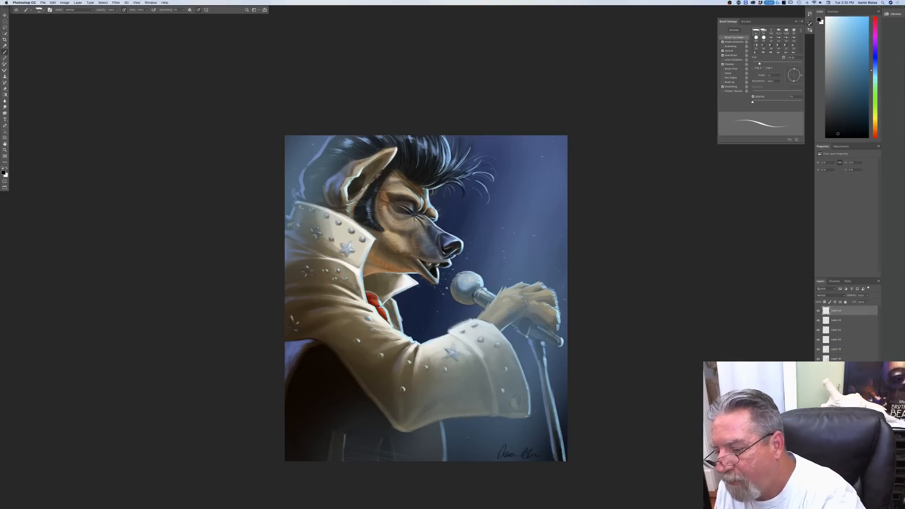
key(super+z)
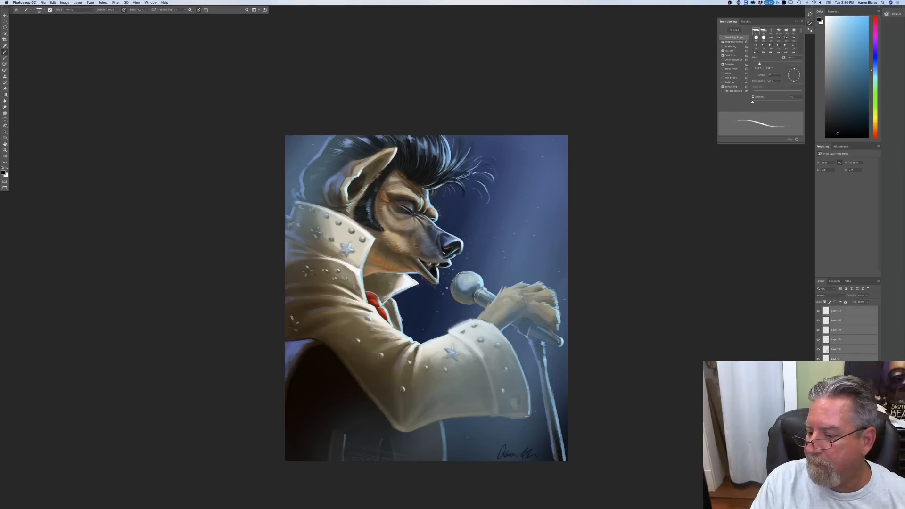
click(78, 8)
click(85, 175)
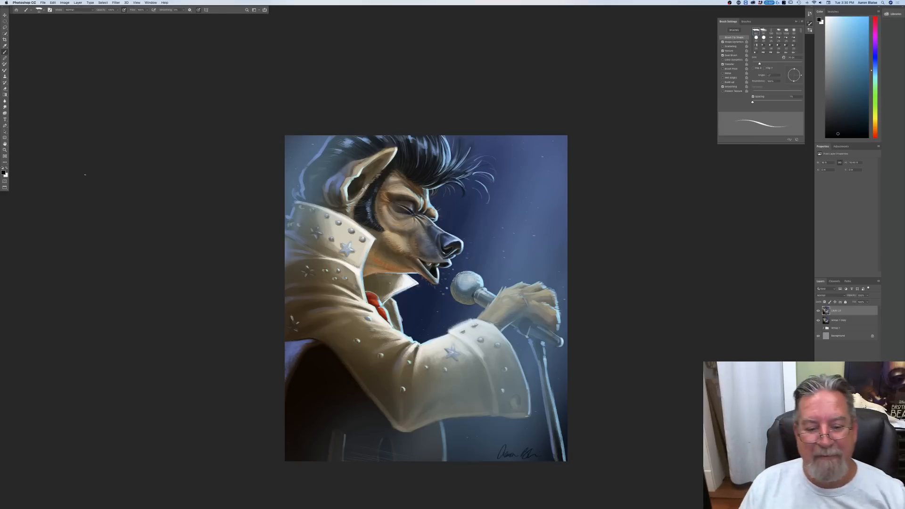
Step: Set the foreground colour to a pale light blue
key(super+minus)
key(super+minus)
key(super+plus)
key(super+plus)
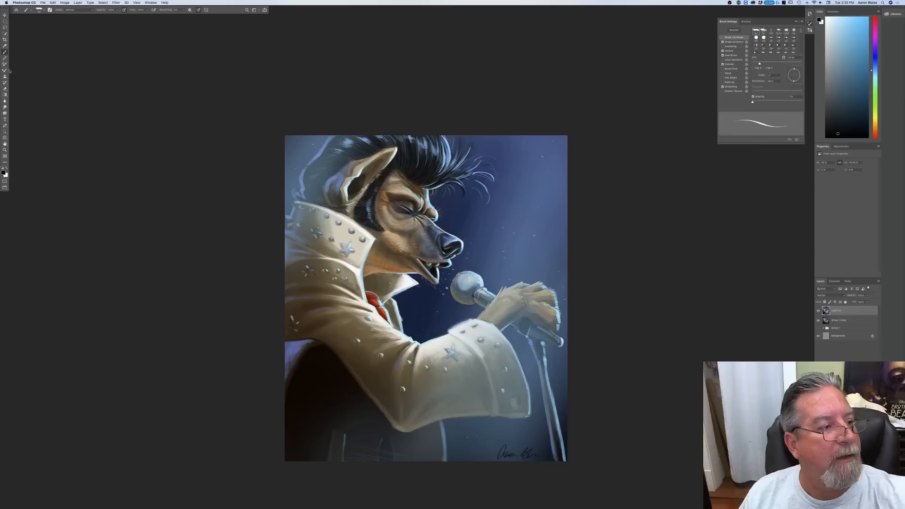
click(4, 173)
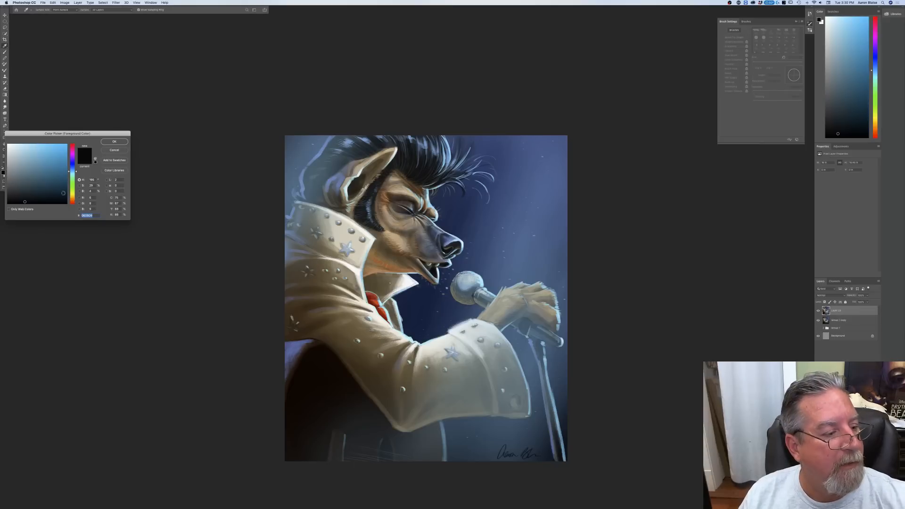
click(72, 199)
drag(72, 183, 70, 173)
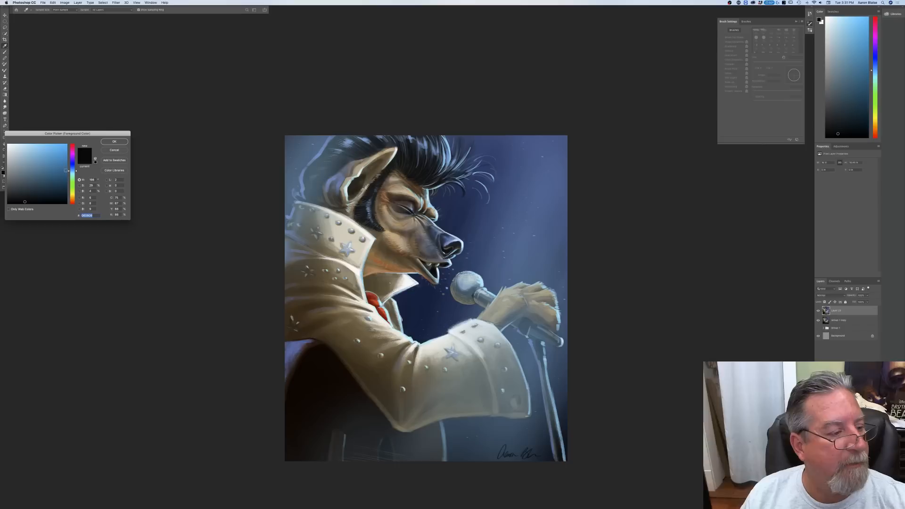
click(27, 145)
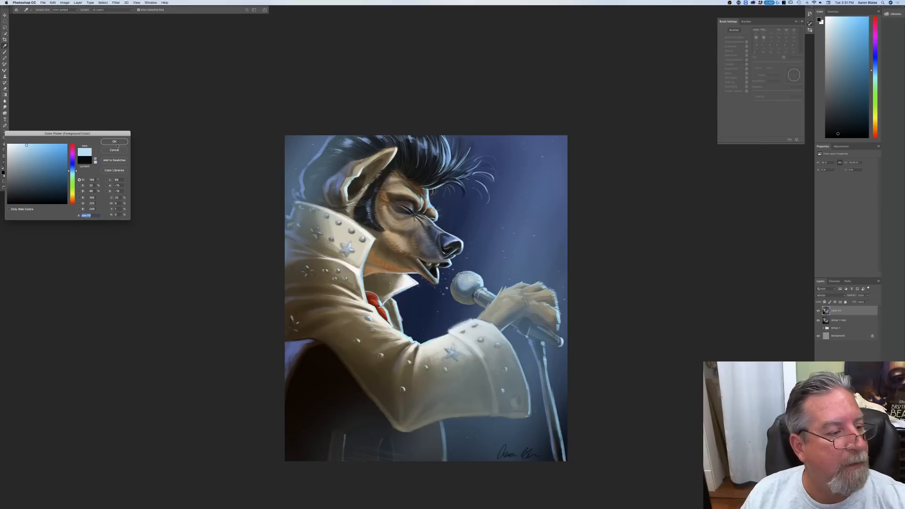
key(Return)
Step: Switch to a soft round brush and set its blending mode to Color Dodge
right_click(40, 27)
click(82, 87)
click(157, 65)
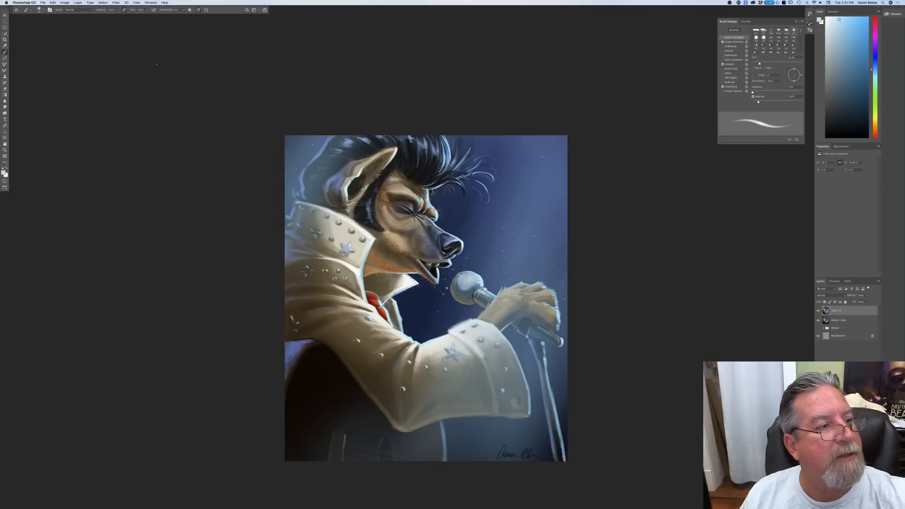
click(79, 10)
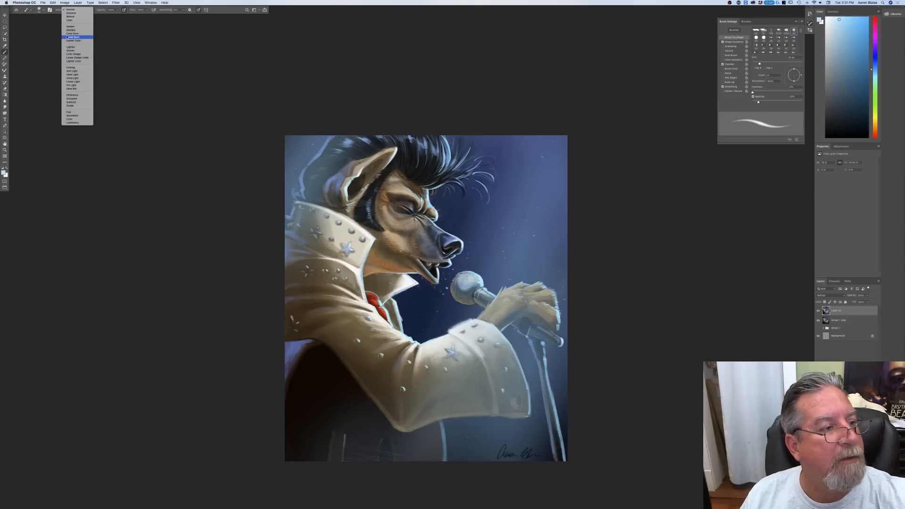
click(69, 54)
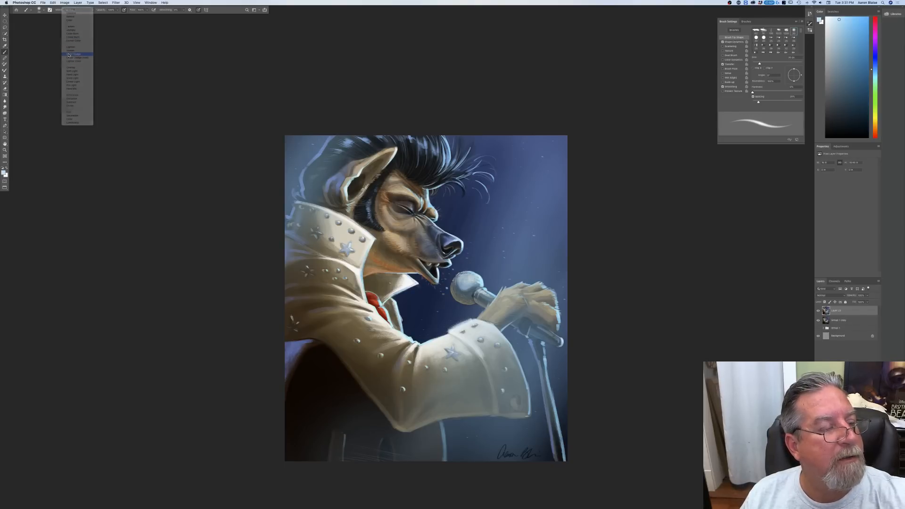
Step: Set the Color Dodge brush to a low opacity and enlarge its soft round tip
click(117, 10)
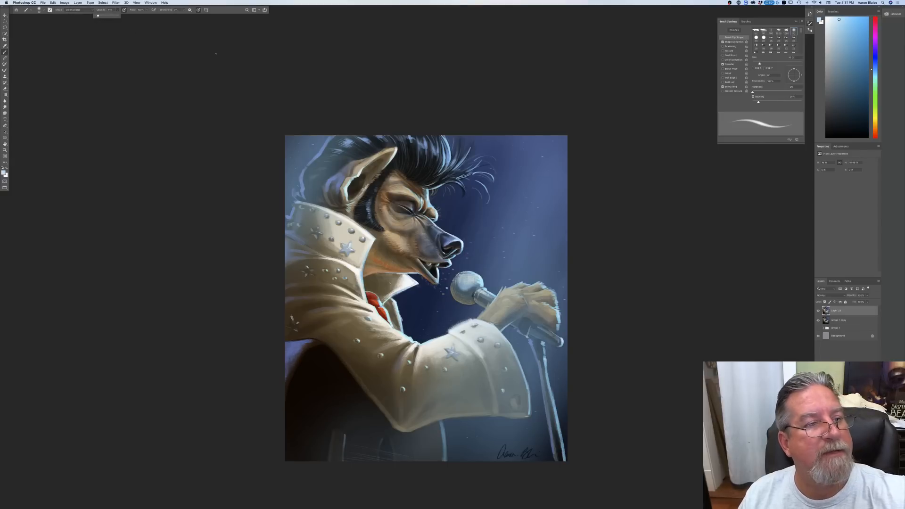
click(198, 11)
key(bracketright)
key(bracketright)
key(bracketright)
key(bracketright)
key(bracketright)
key(bracketright)
key(bracketright)
key(bracketright)
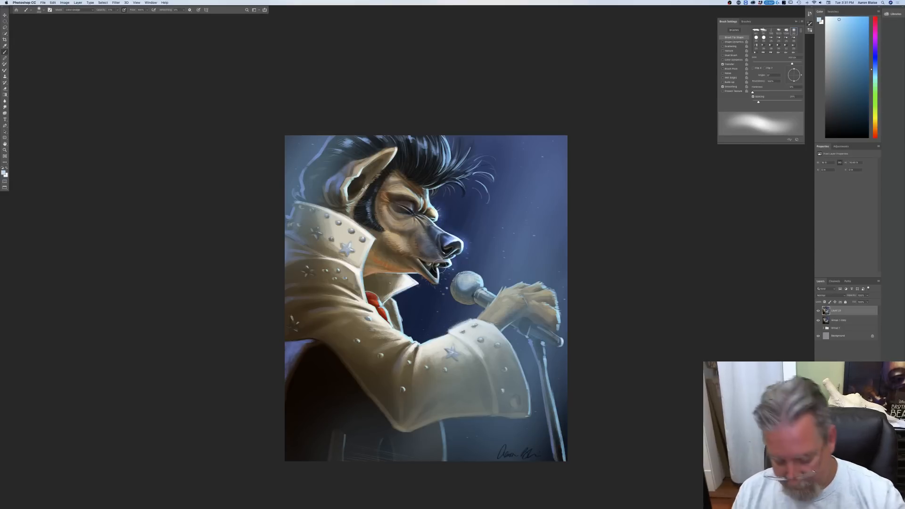
Step: Brush soft Color Dodge glow around the mouth, the microphone, the front hair strands and the top of the hand
key(super+0)
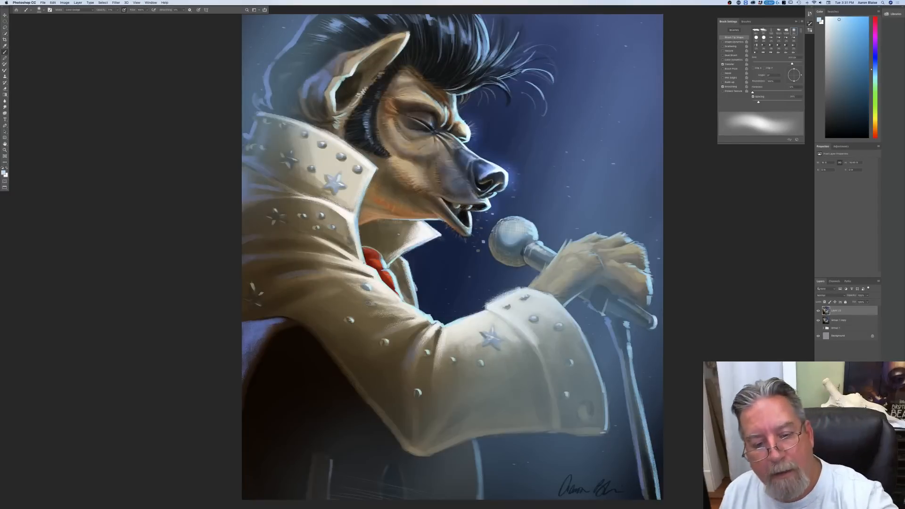
mouse_move(469, 237)
mouse_down()
mouse_move(527, 228)
mouse_move(500, 222)
mouse_up()
mouse_move(546, 242)
mouse_down()
mouse_move(550, 252)
mouse_move(542, 251)
mouse_up()
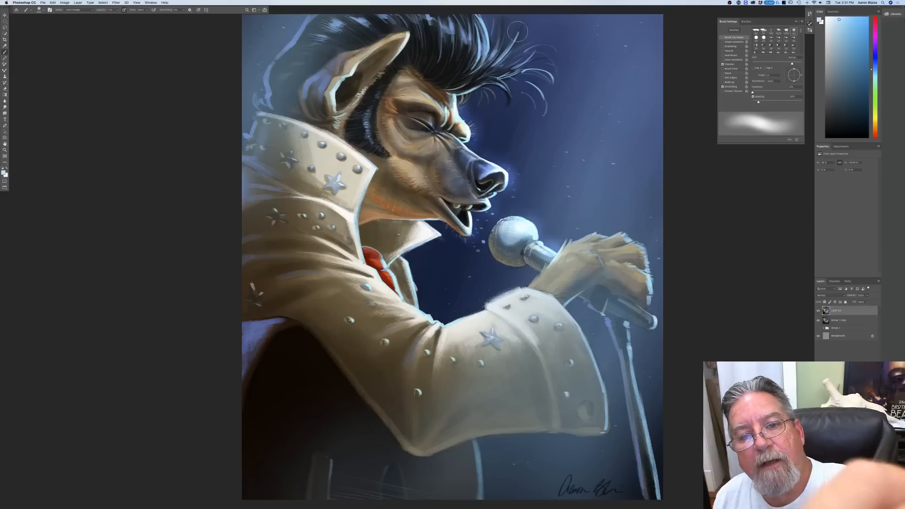
mouse_move(486, 56)
mouse_down()
mouse_move(483, 14)
mouse_move(485, 41)
mouse_up()
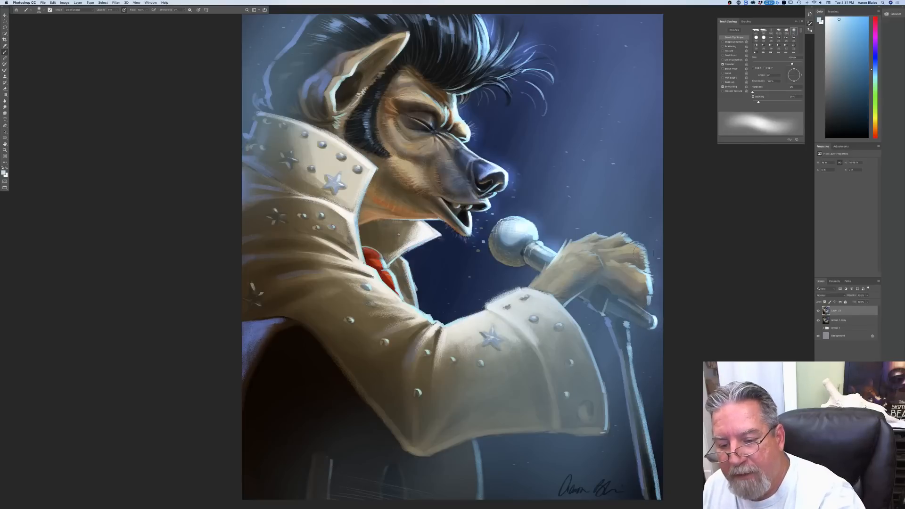
mouse_move(641, 246)
mouse_down()
mouse_move(627, 227)
mouse_move(637, 245)
mouse_move(611, 237)
mouse_move(621, 242)
mouse_move(598, 242)
mouse_up()
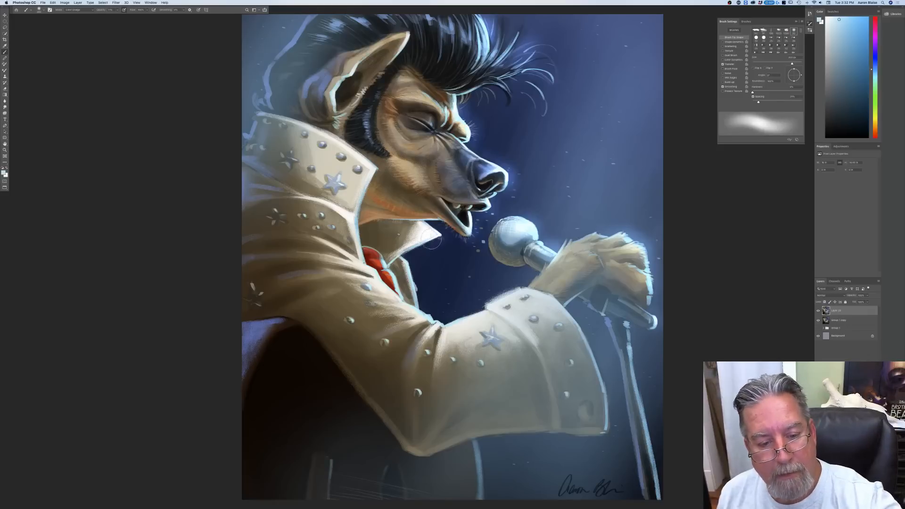
Step: Brush light glow onto the front collar tip, the upper edge of the sleeve and the raised collar's rim
mouse_move(441, 235)
mouse_down()
mouse_move(419, 284)
mouse_move(421, 309)
mouse_move(409, 267)
mouse_up()
drag(426, 315, 480, 340)
drag(376, 176, 313, 125)
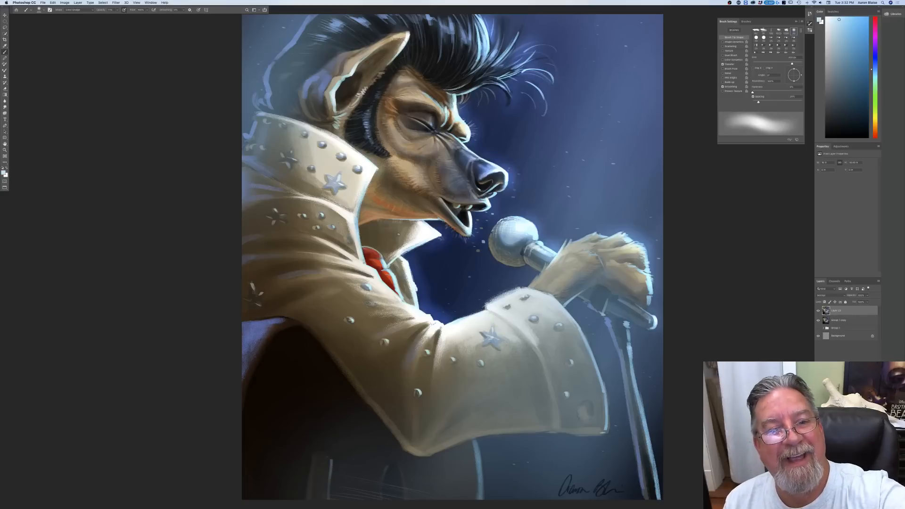
Step: Adjust the brush size and paint a bright rim glow down the back of the hair to the collar
key(bracketleft)
key(bracketleft)
key(bracketleft)
key(bracketleft)
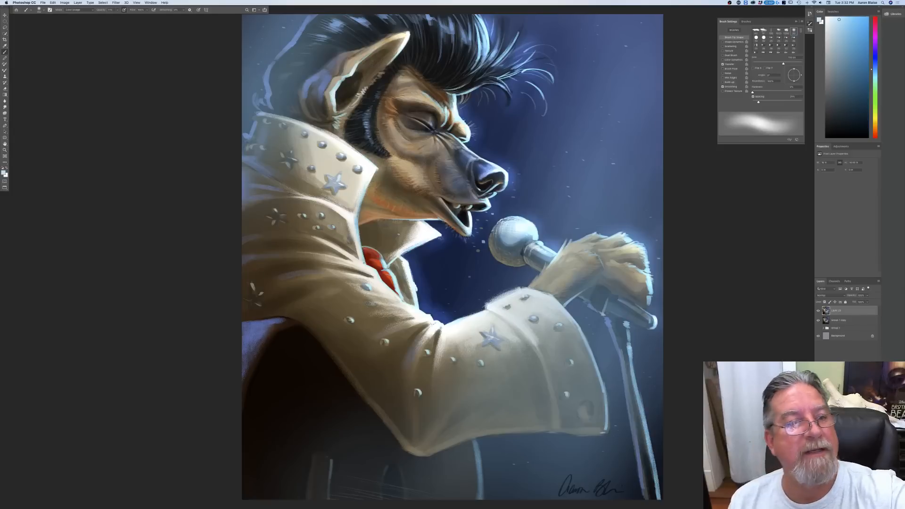
key(bracketright)
key(bracketright)
key(bracketright)
mouse_move(267, 79)
mouse_down()
mouse_move(256, 111)
mouse_move(257, 98)
mouse_move(267, 106)
mouse_move(246, 150)
mouse_up()
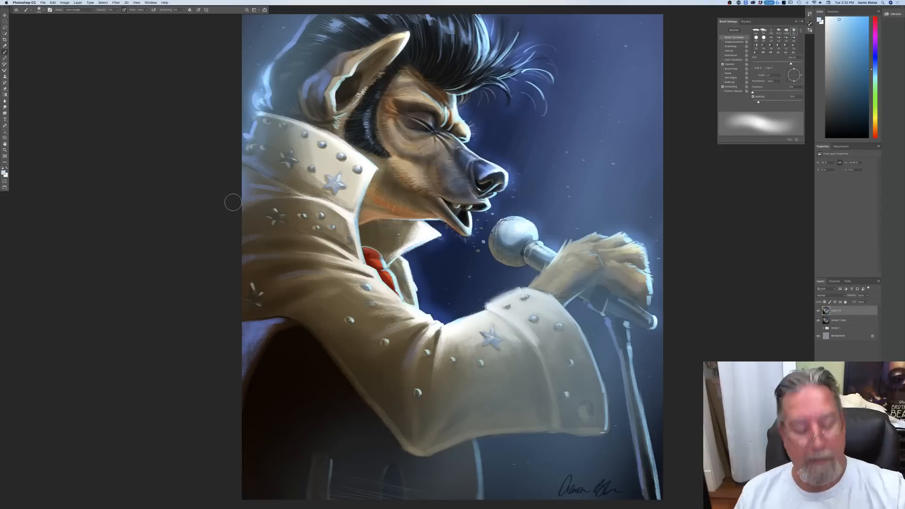
Step: Extend the glow along the upper back of the hair, around the microphone stand's top and onto the fingers
key(super+minus)
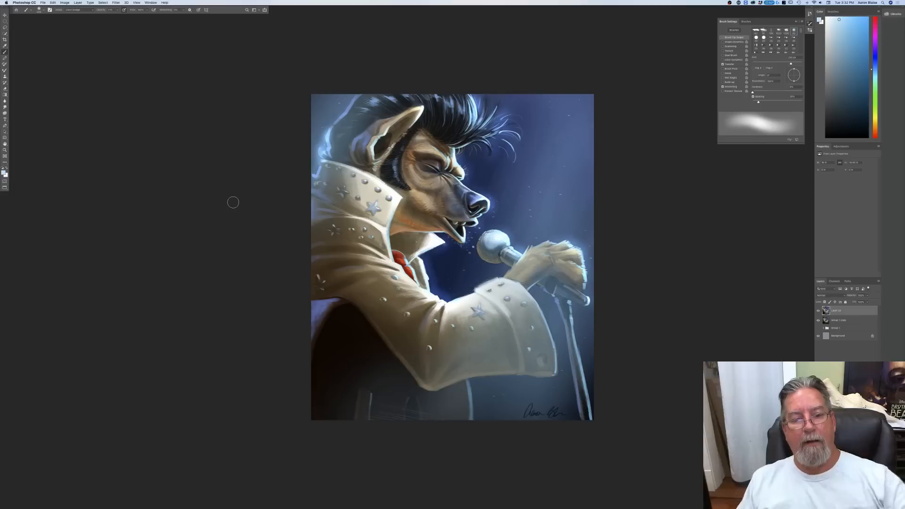
drag(358, 96, 336, 123)
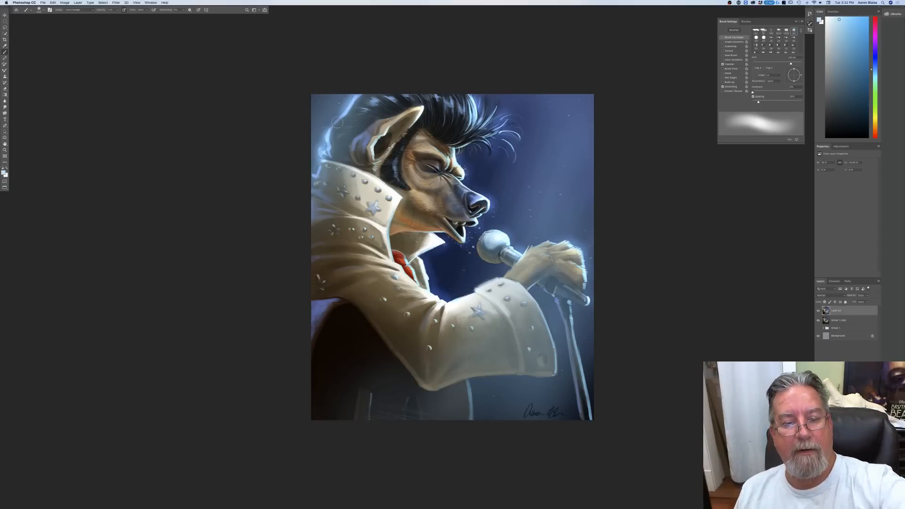
drag(522, 284, 551, 316)
mouse_move(584, 283)
mouse_down()
mouse_move(579, 260)
mouse_move(581, 273)
mouse_up()
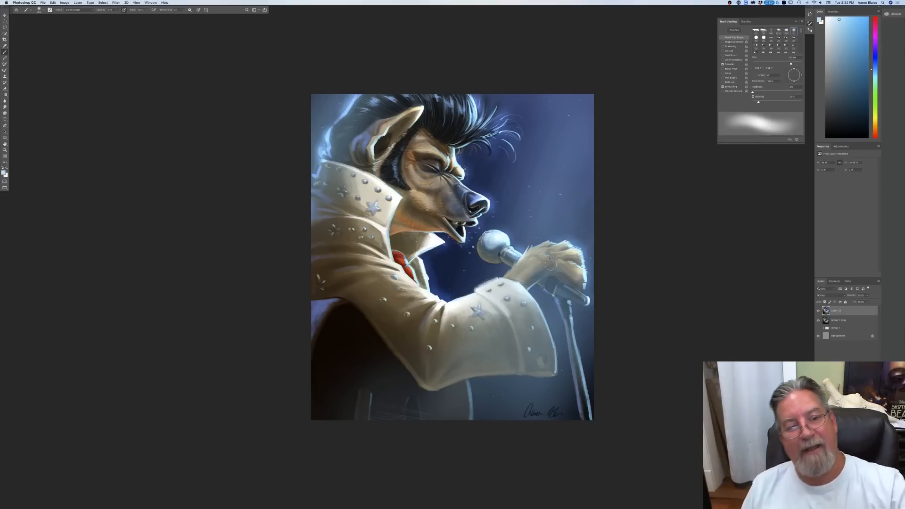
Step: Switch to the Smudge tool with the singer's head and collar in close view
key(super+plus)
key(super+plus)
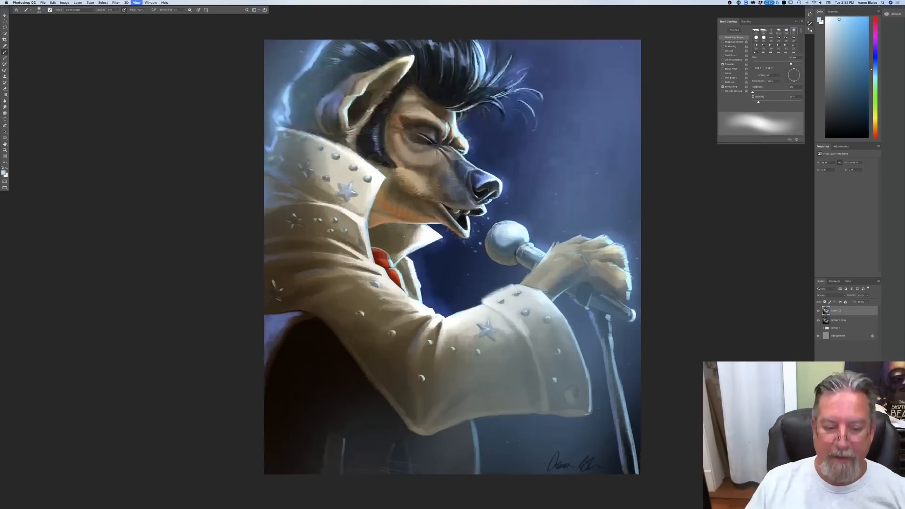
drag(112, 122, 131, 334)
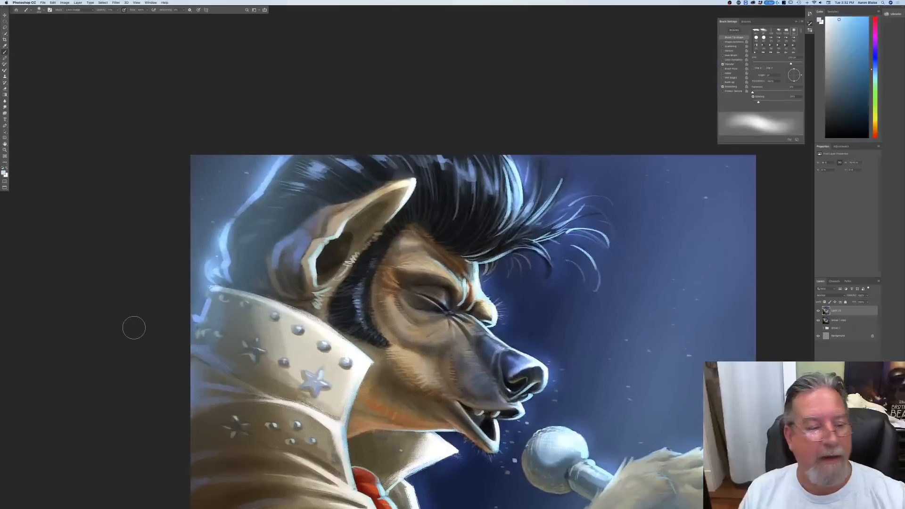
click(4, 107)
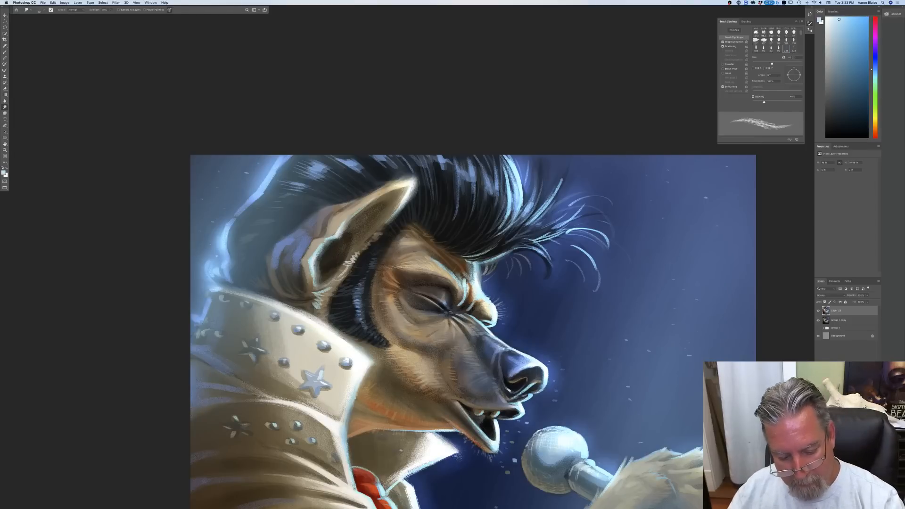
Step: Examine the glow and details of the face, collar, microphone and sleeve, both close up and across the whole painting
drag(453, 353, 396, 218)
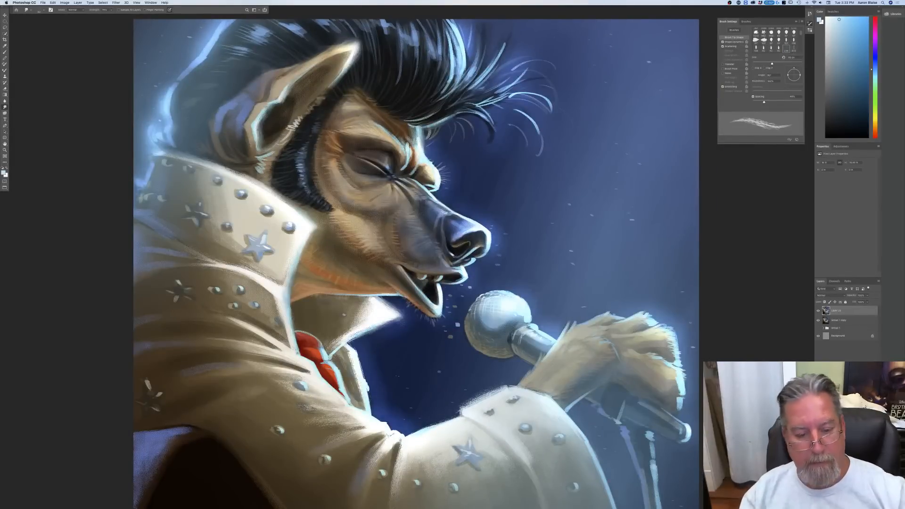
key(super+0)
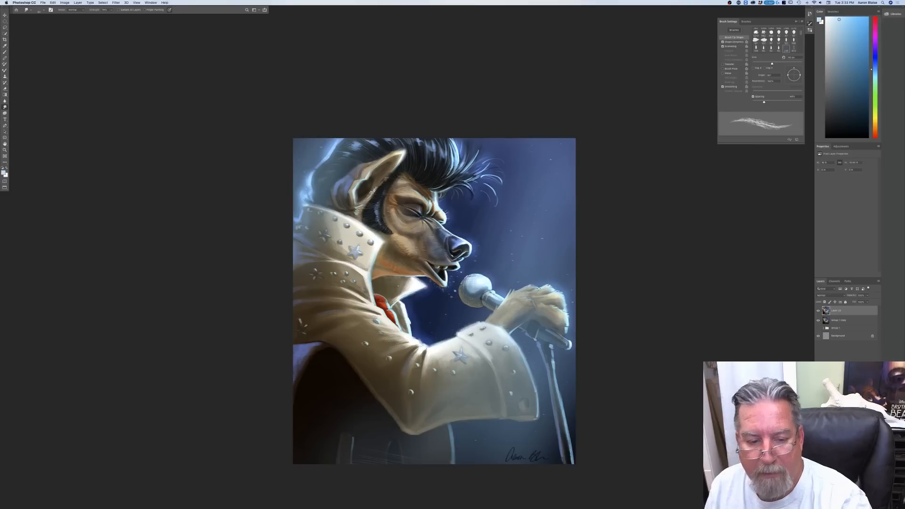
key(super+plus)
key(super+minus)
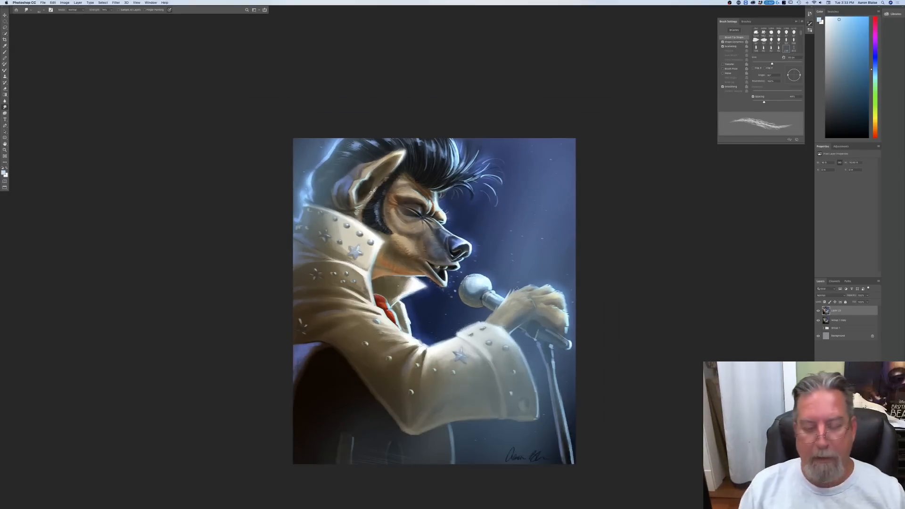
key(super+plus)
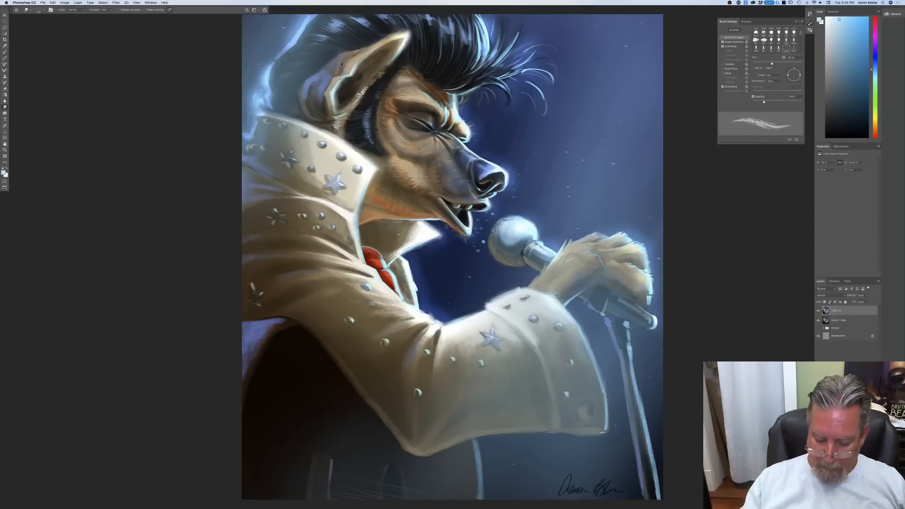
key(super+minus)
key(super+minus)
key(super+minus)
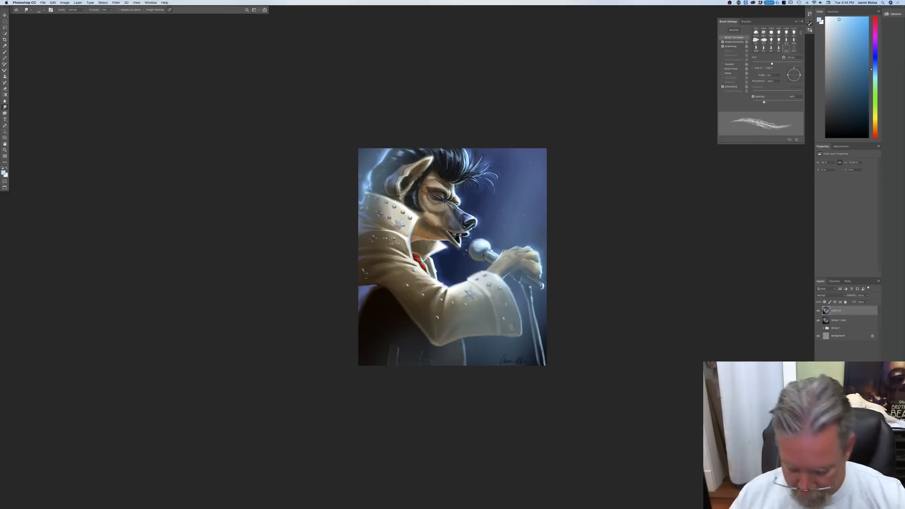
key(super+0)
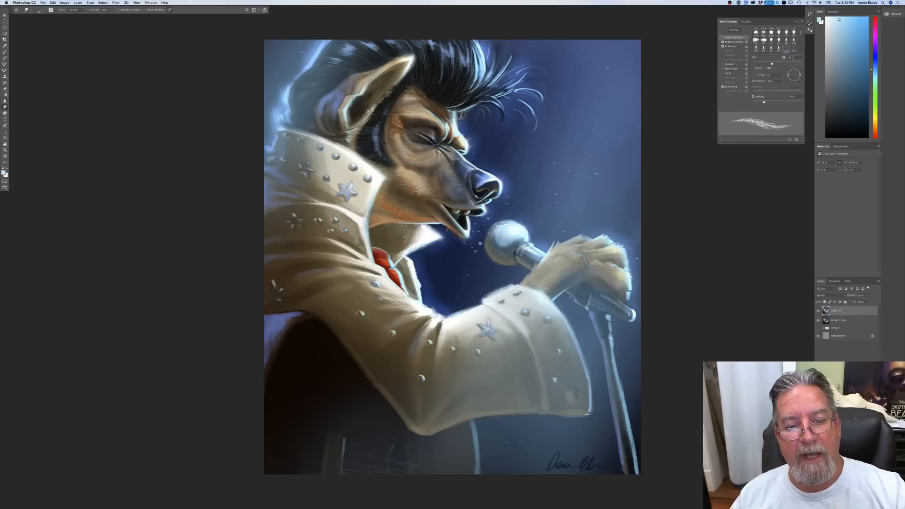
key(super+0)
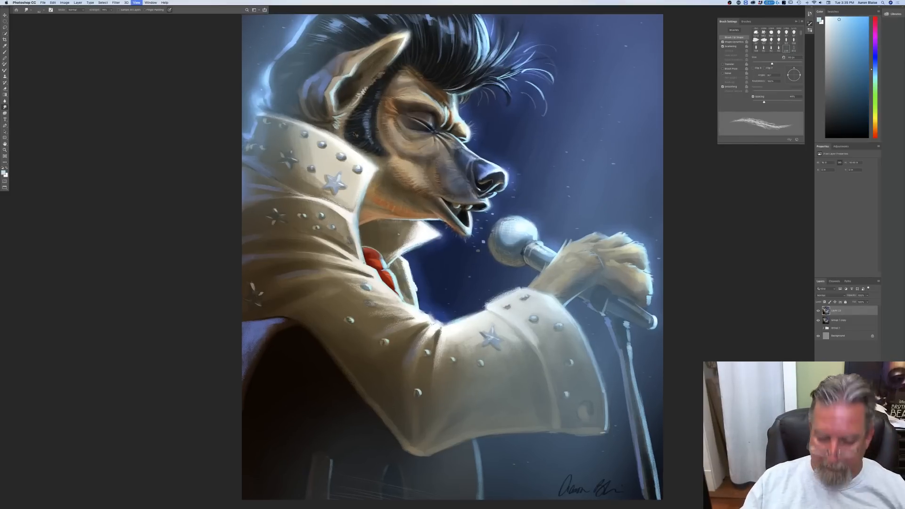
key(super+plus)
key(super+plus)
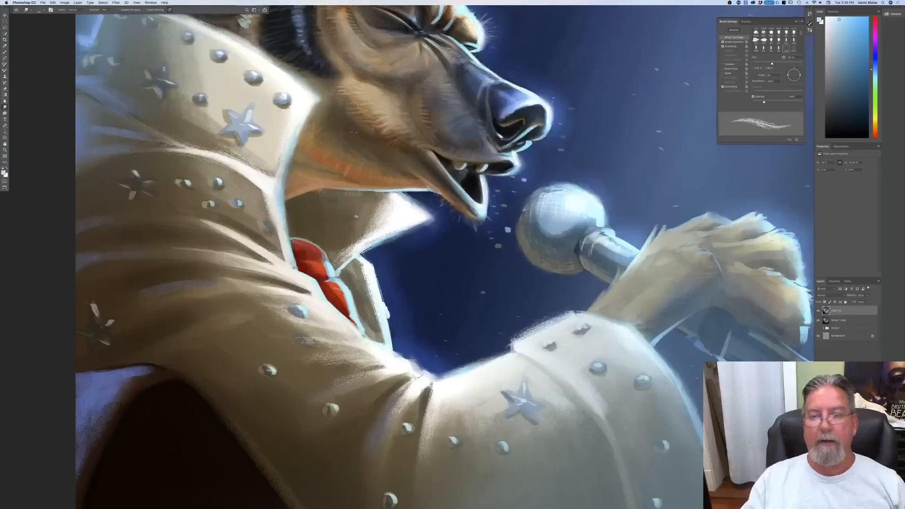
drag(354, 133, 347, 259)
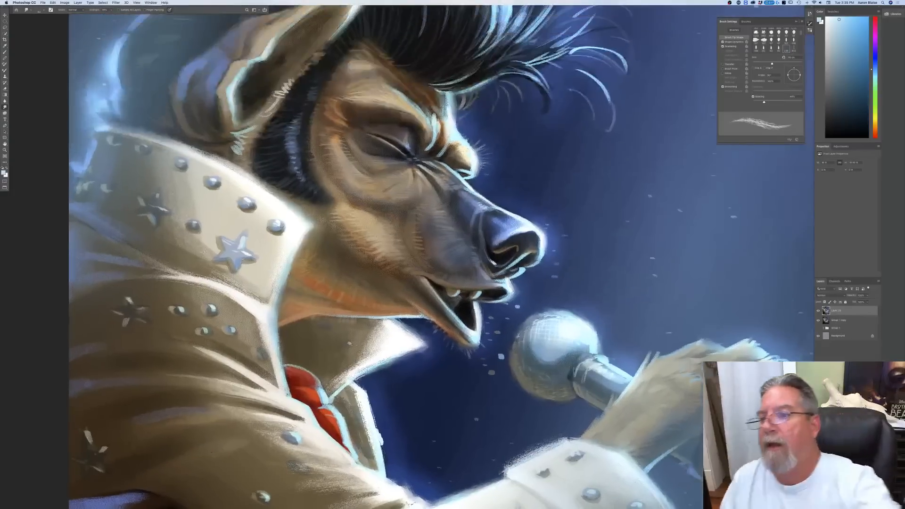
Step: Hide the brush settings and fit the whole painting on screen
click(796, 21)
drag(456, 186, 440, 263)
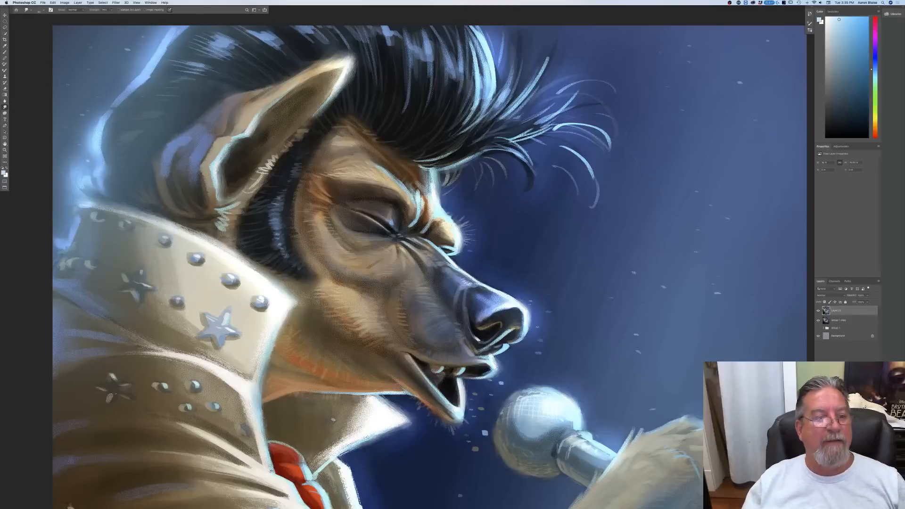
key(super+0)
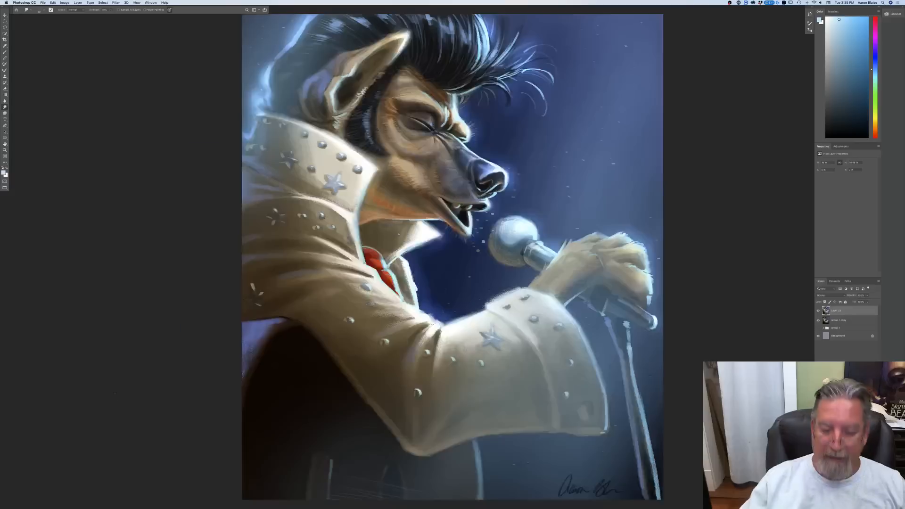